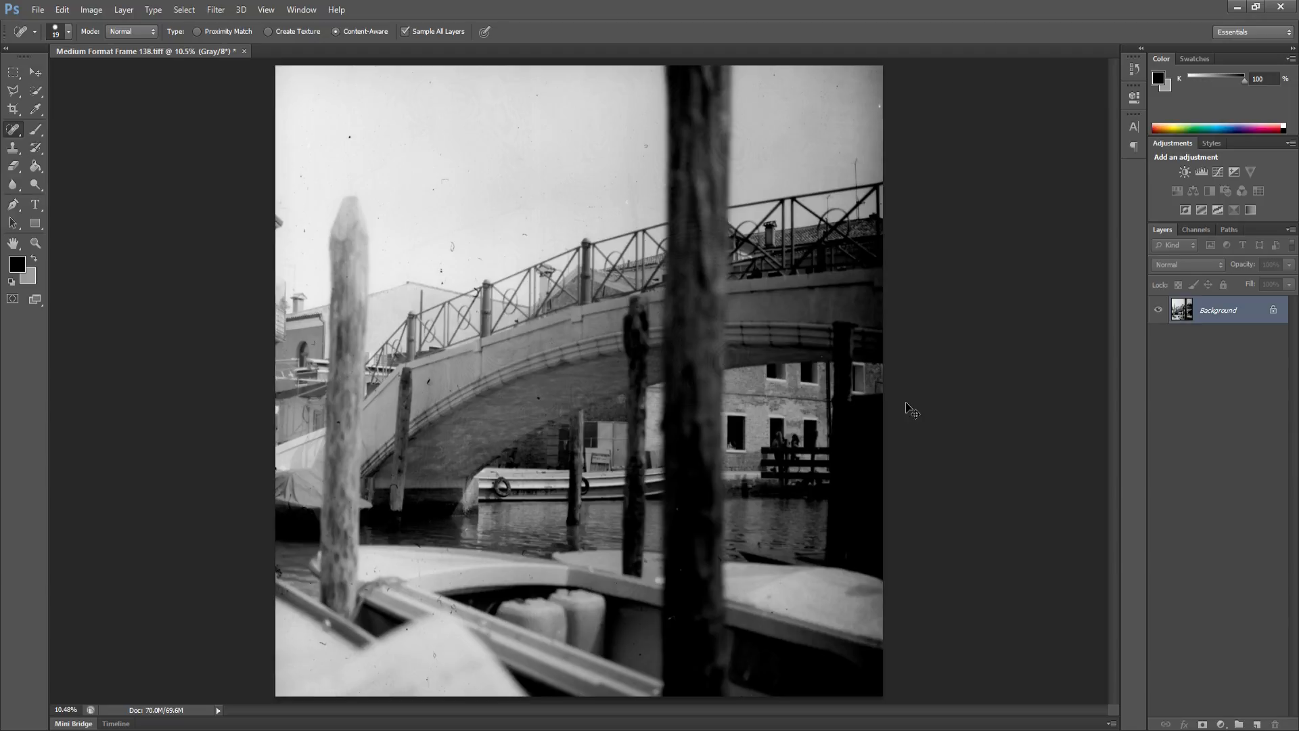
# View the scan at 100% and spot-heal the dust specks in the middle of the upper-left sky with content-aware healing
pyautogui.hotkey('ctrl', '1')
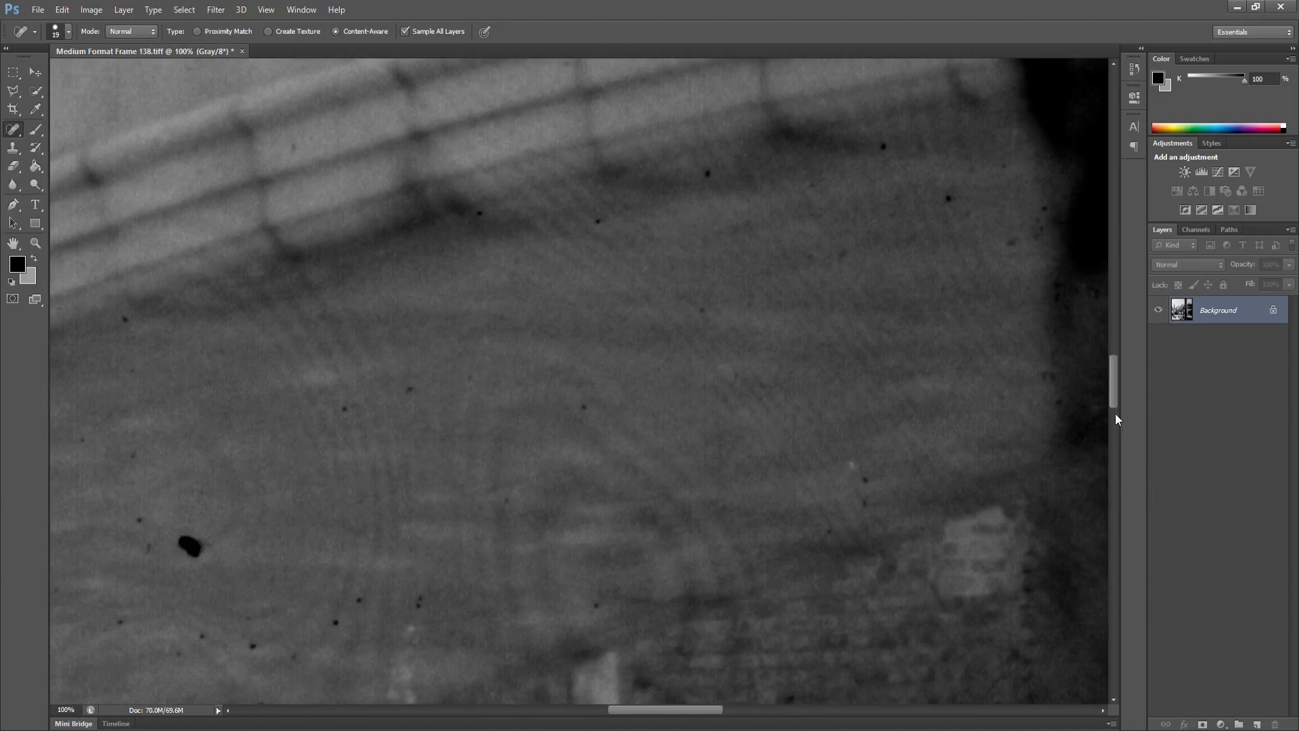
pyautogui.moveTo(1092, 443); pyautogui.dragTo(1087, 431)
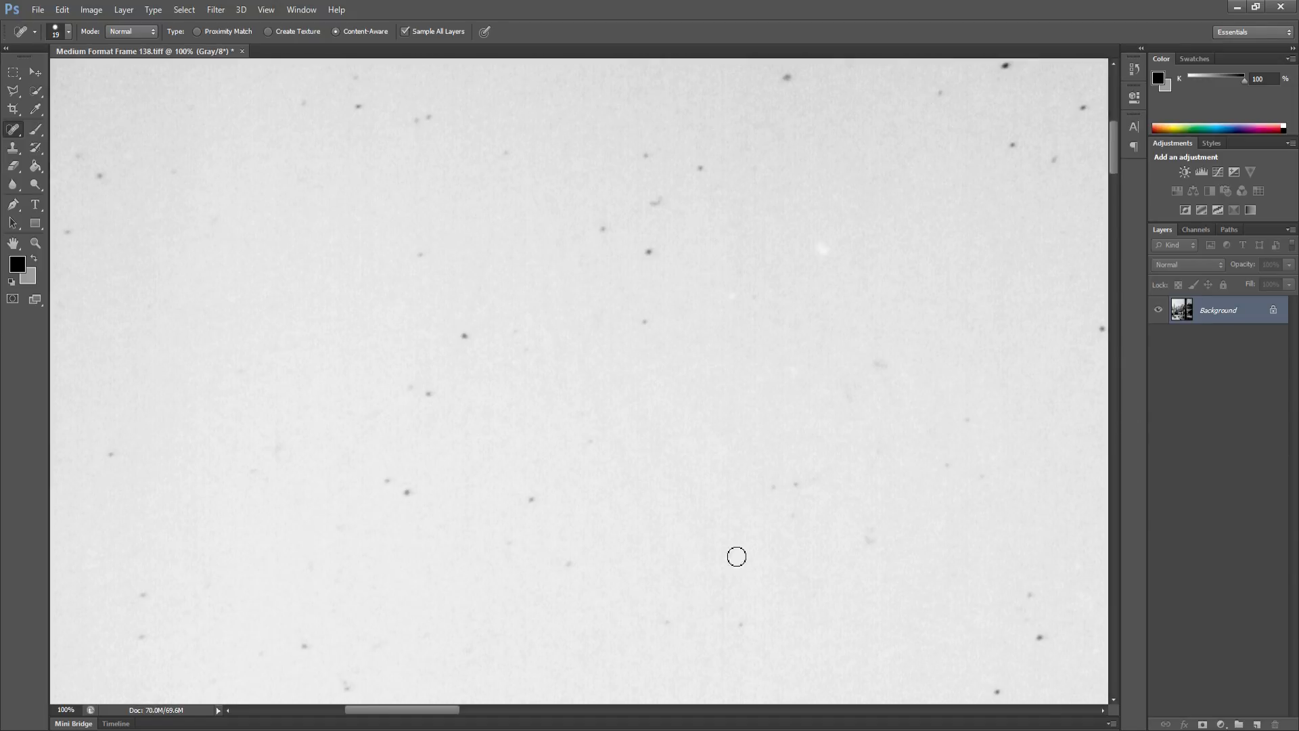
pyautogui.click(533, 500)
pyautogui.click(408, 493)
pyautogui.click(389, 481)
pyautogui.click(429, 394)
pyautogui.click(411, 386)
pyautogui.click(466, 335)
pyautogui.click(442, 305)
pyautogui.click(422, 251)
pyautogui.click(647, 325)
pyautogui.click(647, 251)
pyautogui.click(602, 228)
pyautogui.click(658, 203)
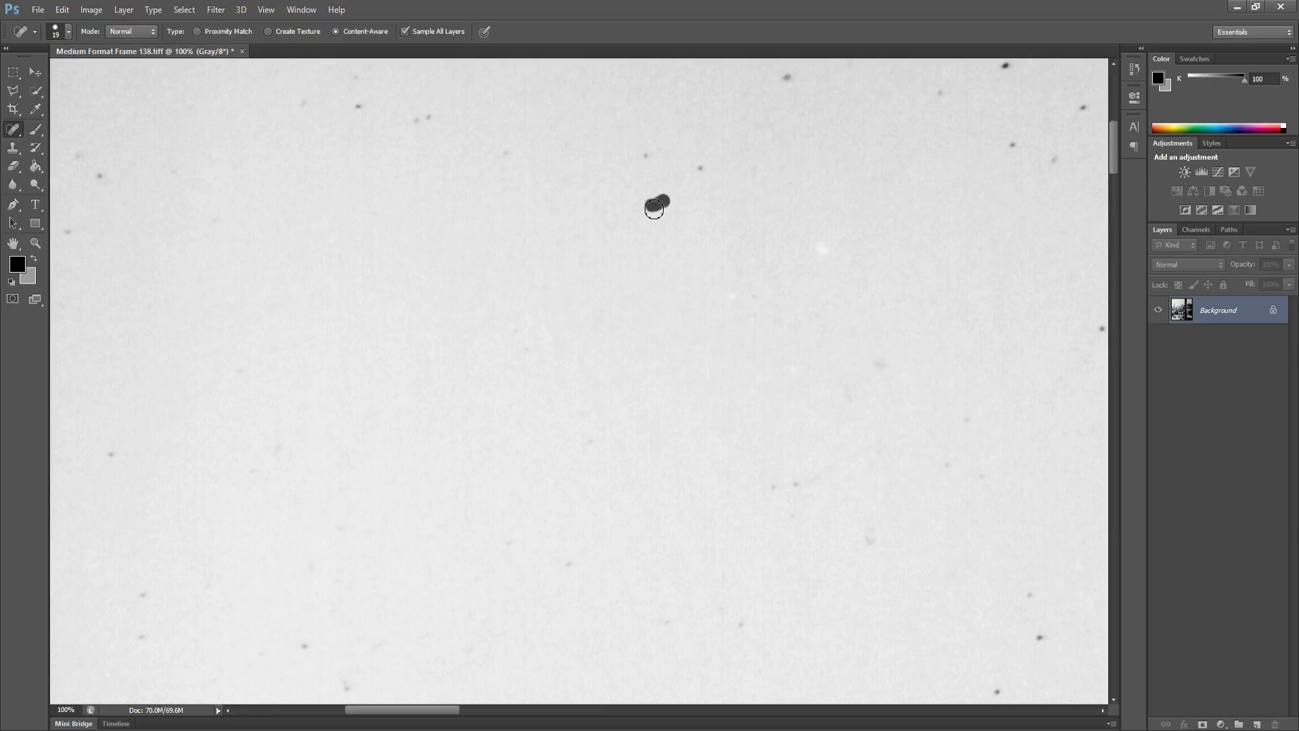
# Heal the dust specks across the upper part and upper-left side of this patch of sky
pyautogui.click(645, 156)
pyautogui.click(704, 173)
pyautogui.click(509, 154)
pyautogui.click(416, 121)
pyautogui.click(430, 115)
pyautogui.click(359, 109)
pyautogui.click(304, 104)
pyautogui.click(356, 78)
pyautogui.click(351, 130)
pyautogui.click(73, 235)
pyautogui.click(104, 178)
# Heal the specks in the lower-left area of the same patch of sky
pyautogui.click(109, 455)
pyautogui.click(141, 597)
pyautogui.click(141, 637)
pyautogui.click(138, 648)
pyautogui.click(140, 643)
pyautogui.click(306, 647)
pyautogui.click(347, 688)
# Heal the faint specks and smudges right of the middle of the same sky patch
pyautogui.click(796, 483)
pyautogui.click(774, 487)
pyautogui.click(801, 466)
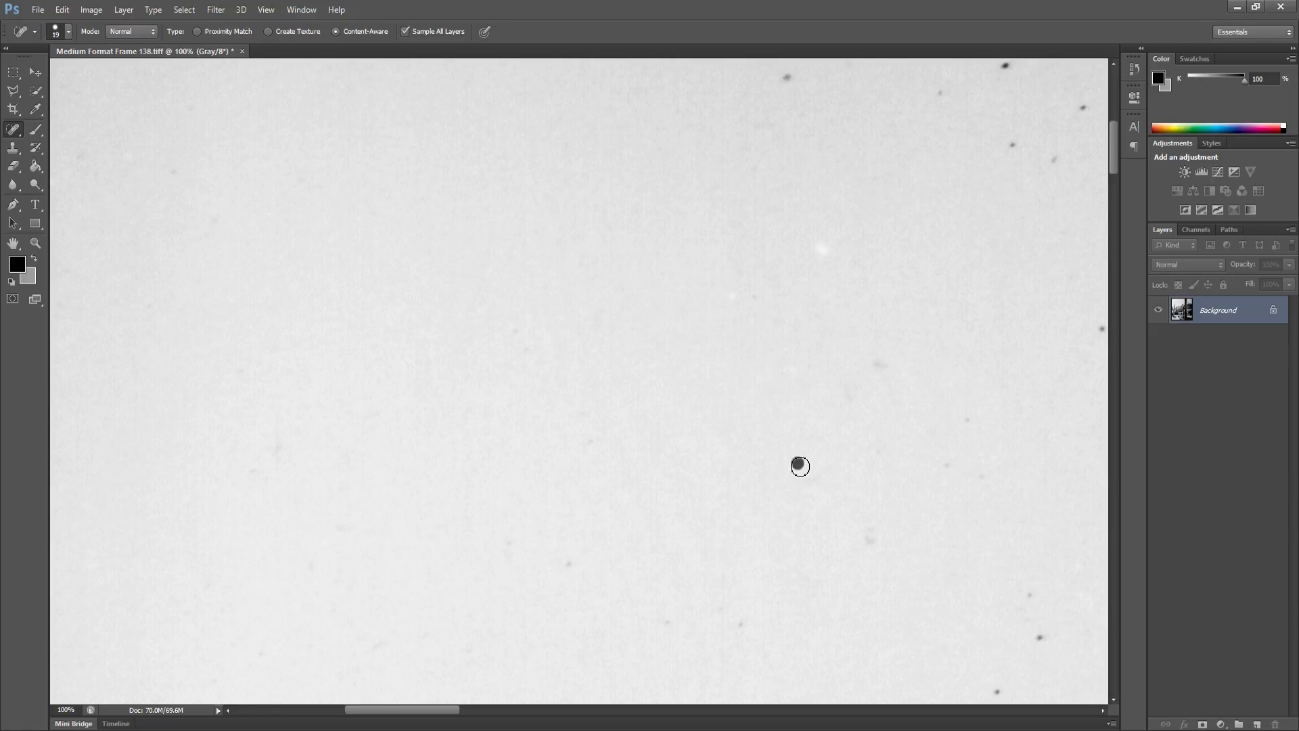
pyautogui.click(829, 468)
pyautogui.click(743, 623)
pyautogui.click(870, 534)
pyautogui.click(870, 367)
pyautogui.click(851, 388)
# Heal the scattered small specks in the middle of the neighbouring sky area to the right
pyautogui.moveTo(853, 441)
pyautogui.mouseDown()
pyautogui.moveTo(691, 542)
pyautogui.moveTo(625, 515)
pyautogui.mouseUp()
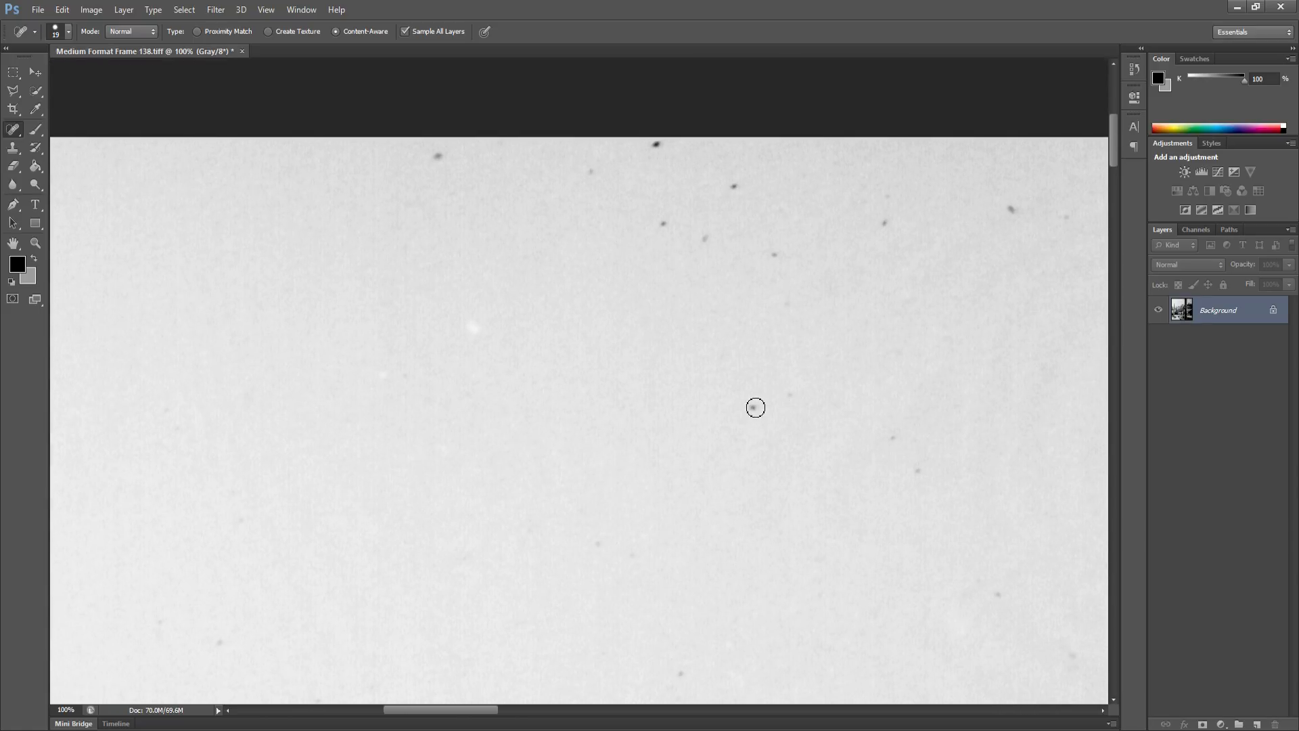
pyautogui.click(753, 408)
pyautogui.click(790, 395)
pyautogui.click(681, 672)
pyautogui.click(895, 439)
pyautogui.click(920, 469)
pyautogui.click(664, 226)
pyautogui.click(706, 238)
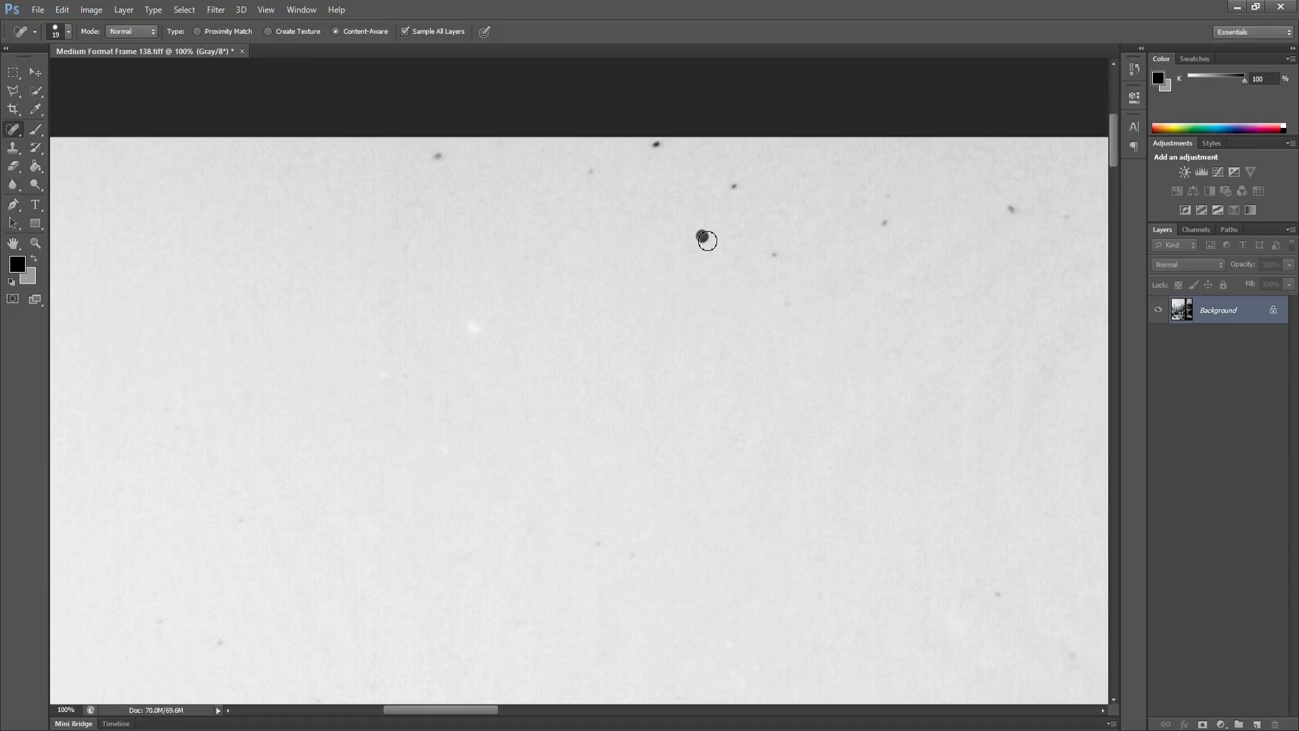
# Heal the dark specks close to the photo's top edge in this sky area
pyautogui.click(779, 259)
pyautogui.click(735, 187)
pyautogui.click(593, 176)
pyautogui.click(657, 145)
pyautogui.click(438, 155)
pyautogui.click(888, 195)
pyautogui.click(1011, 208)
# Heal the large dark speck in the upper sky farther to the right
pyautogui.moveTo(1012, 208)
pyautogui.mouseDown()
pyautogui.moveTo(992, 221)
pyautogui.moveTo(684, 219)
pyautogui.mouseUp()
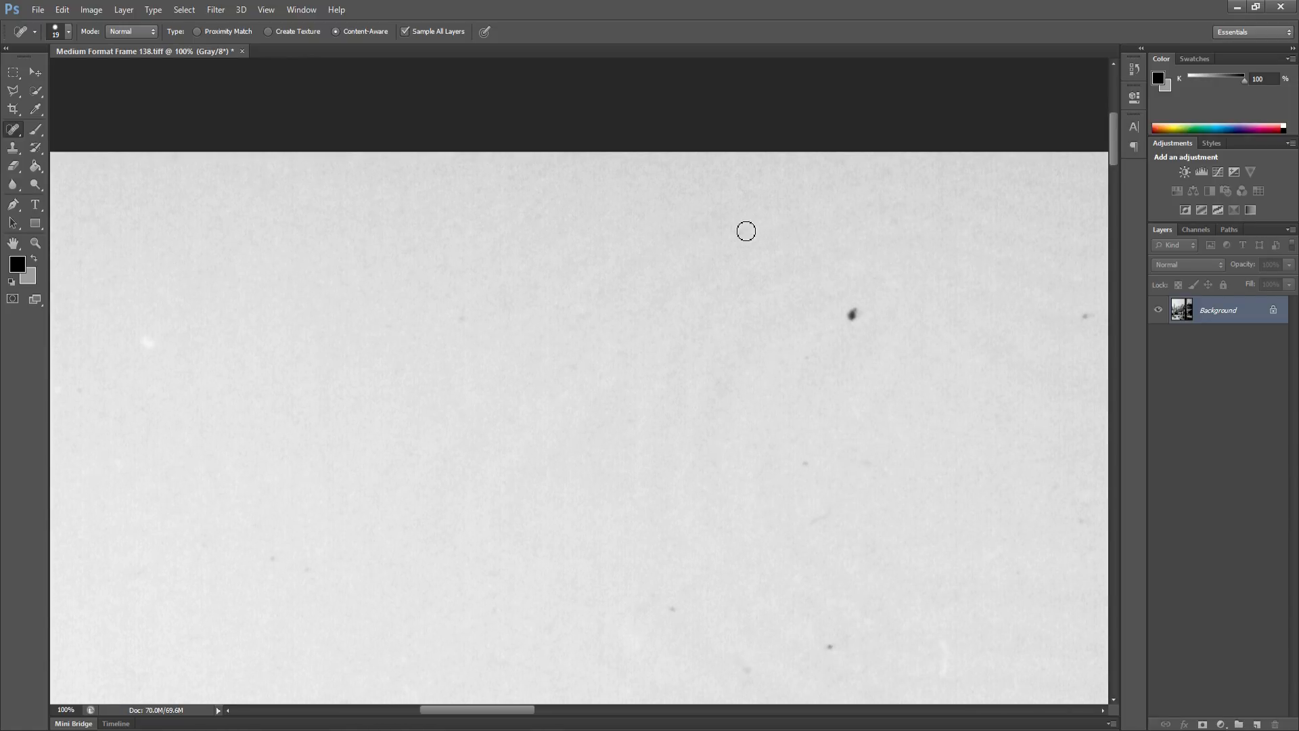
pyautogui.click(743, 233)
pyautogui.click(851, 313)
# Heal the small specks below and to the right of the spot where the large dark speck was
pyautogui.moveTo(889, 321); pyautogui.dragTo(691, 290)
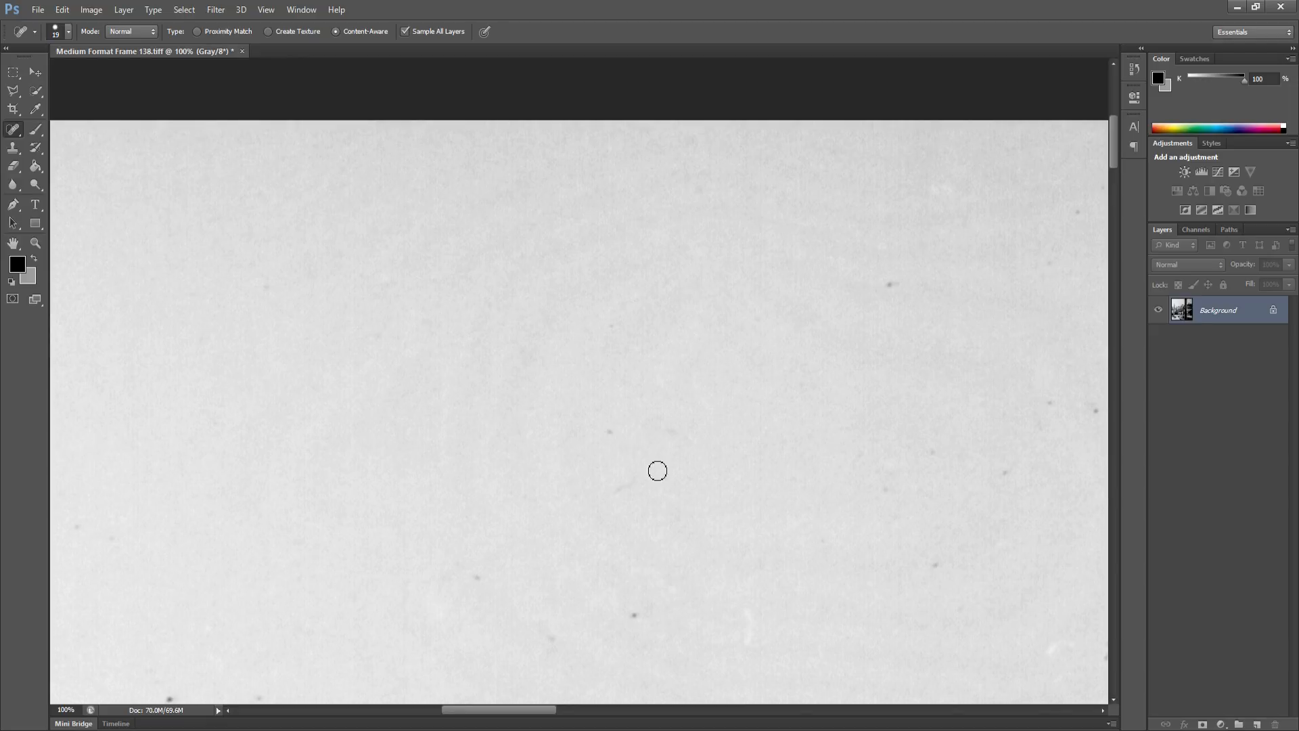
pyautogui.click(480, 580)
pyautogui.click(551, 640)
pyautogui.click(635, 614)
pyautogui.click(937, 561)
pyautogui.click(887, 488)
pyautogui.click(936, 455)
pyautogui.click(890, 283)
# Heal the pair of specks and the small cluster beneath it in the next stretch of sky to the right
pyautogui.moveTo(916, 434); pyautogui.dragTo(684, 438)
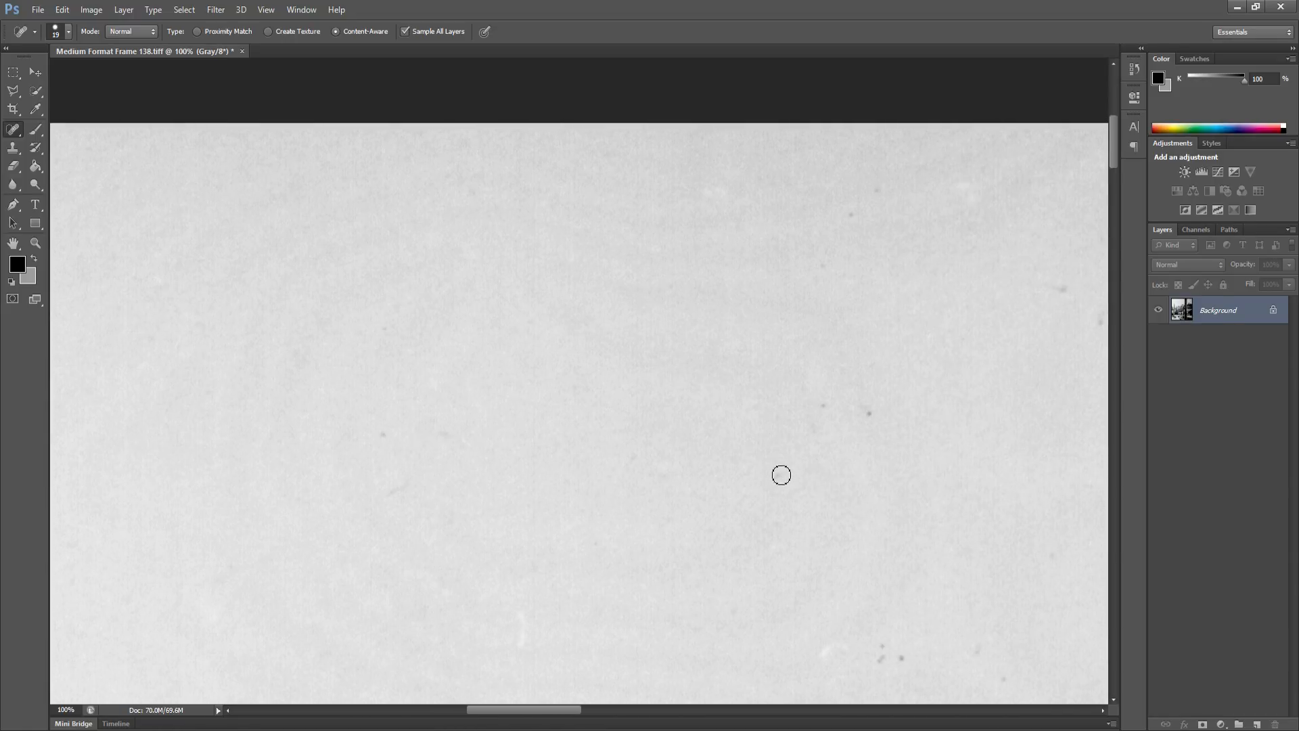
pyautogui.click(823, 406)
pyautogui.click(817, 425)
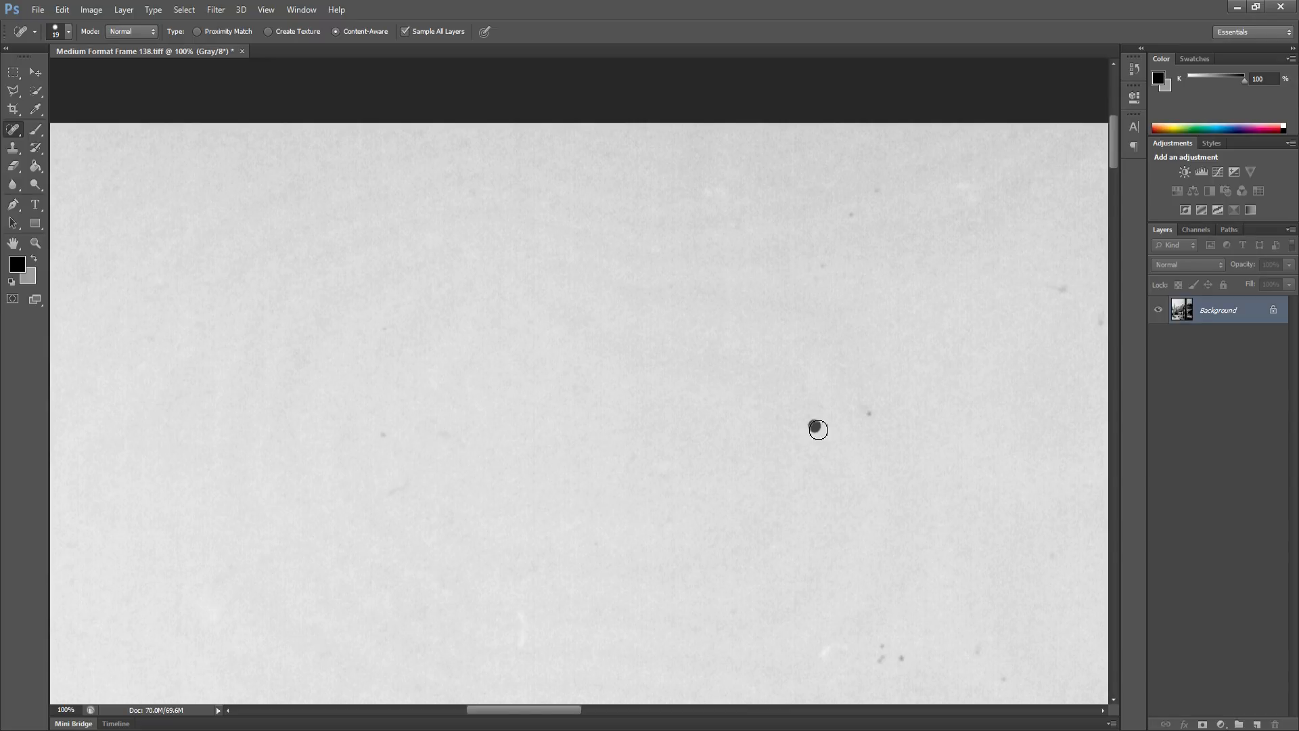
pyautogui.click(873, 420)
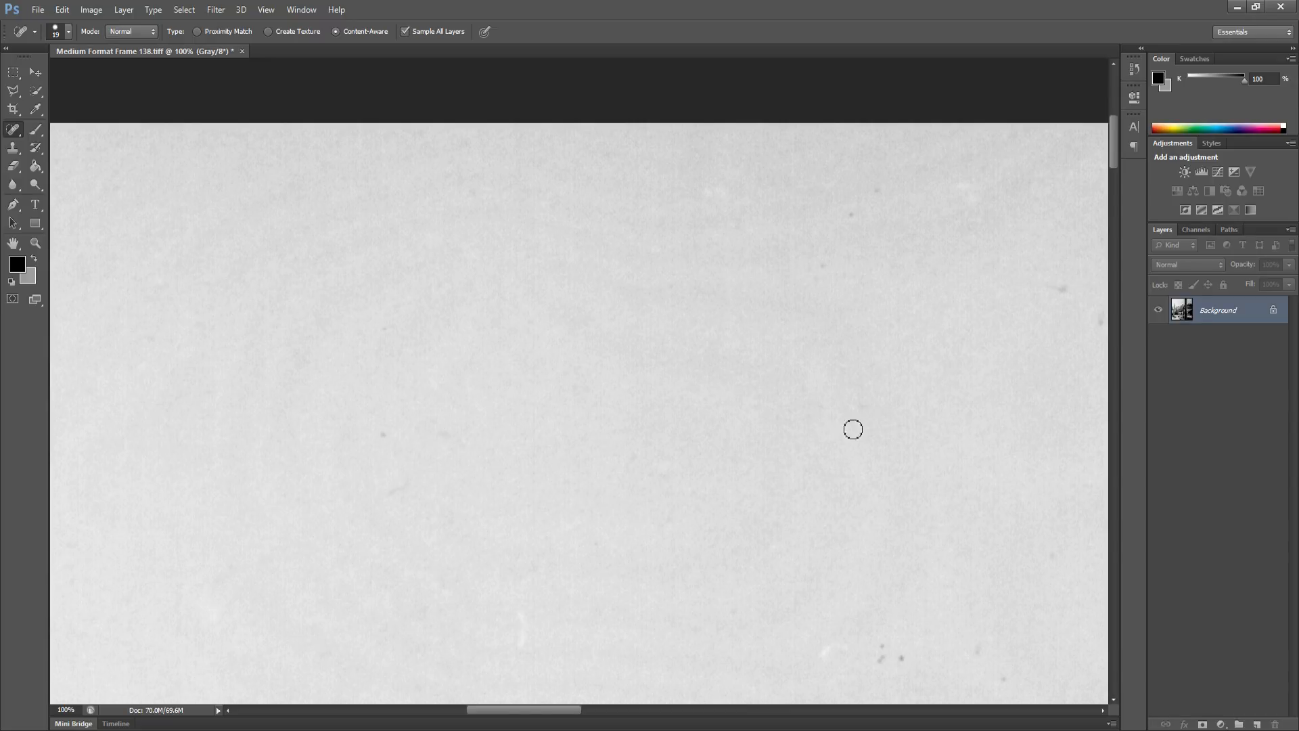
pyautogui.click(881, 659)
pyautogui.click(903, 657)
pyautogui.click(1011, 681)
# Heal the short marks and faint specks in the following stretch of upper sky
pyautogui.moveTo(910, 488); pyautogui.dragTo(679, 479)
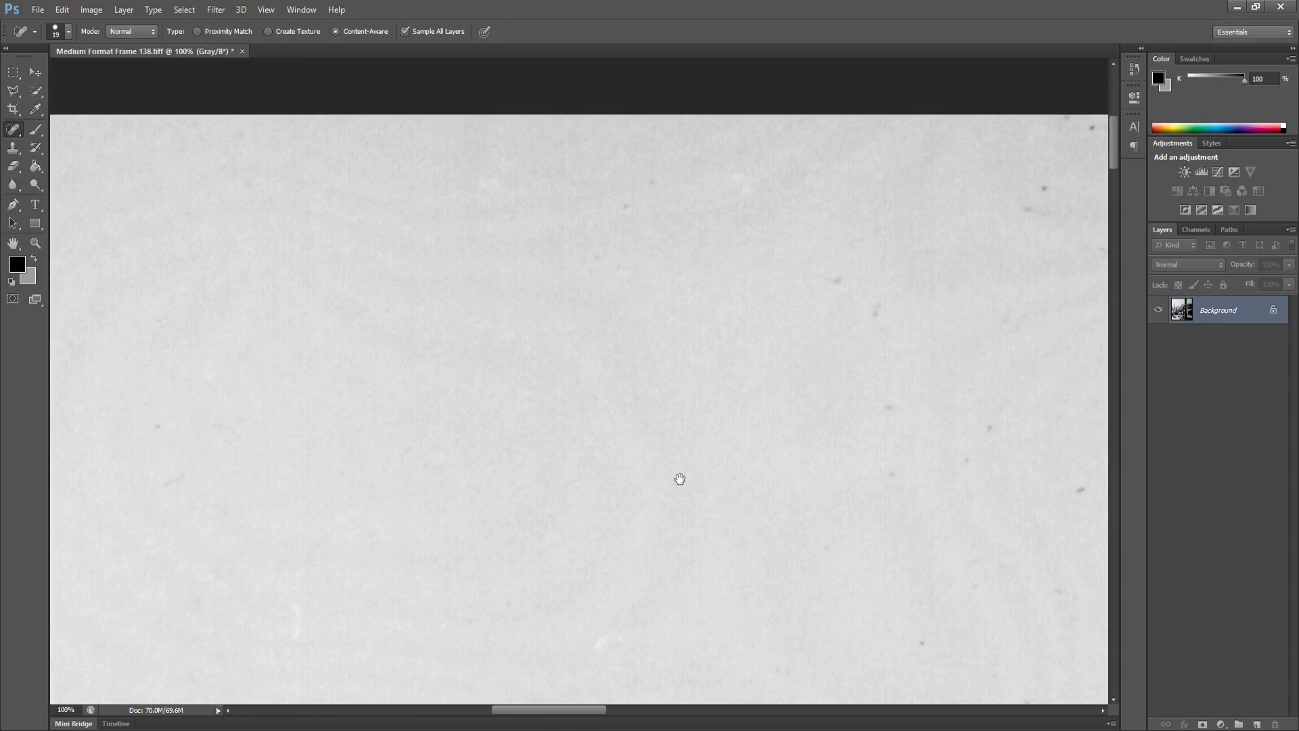
pyautogui.click(892, 414)
pyautogui.click(891, 476)
pyautogui.click(877, 313)
pyautogui.click(835, 281)
pyautogui.click(601, 193)
pyautogui.click(626, 205)
pyautogui.click(651, 183)
pyautogui.click(589, 272)
# Heal the scattered specks in the middle and lower part of the next sky area to the right
pyautogui.moveTo(842, 440); pyautogui.dragTo(621, 438)
pyautogui.click(705, 633)
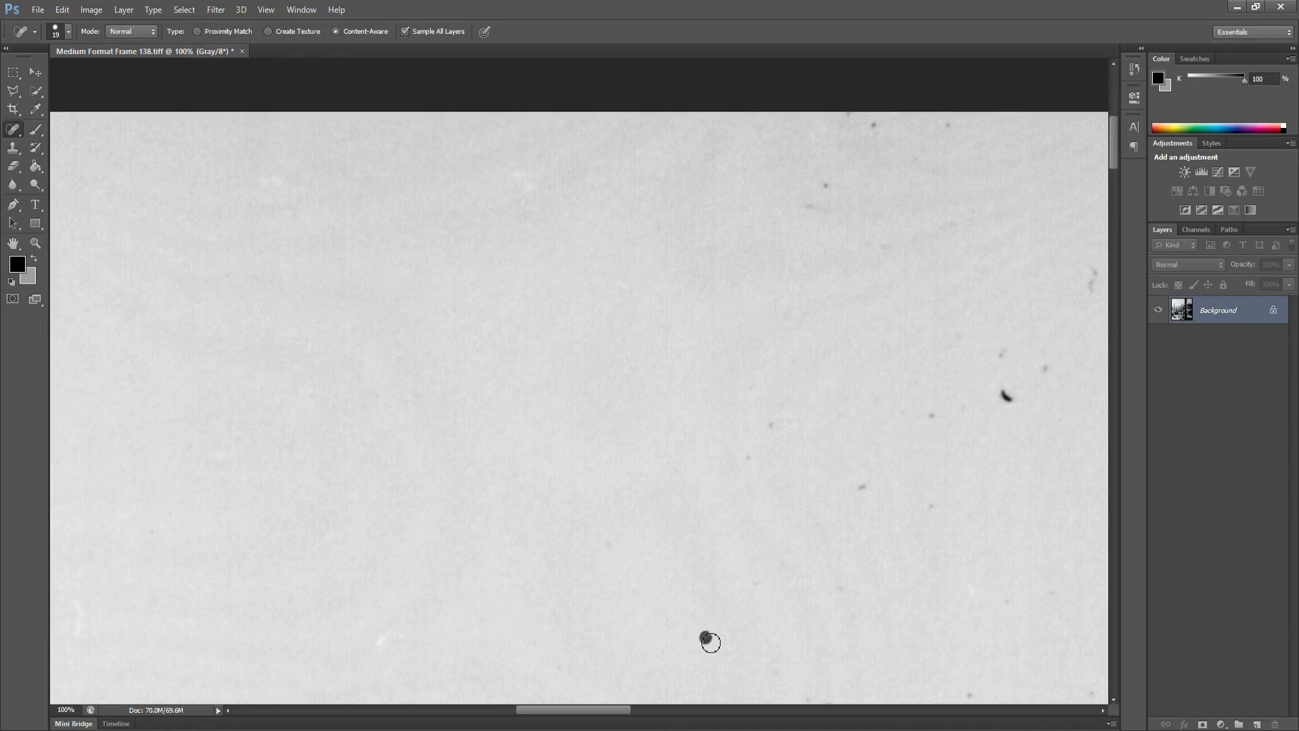
pyautogui.click(863, 488)
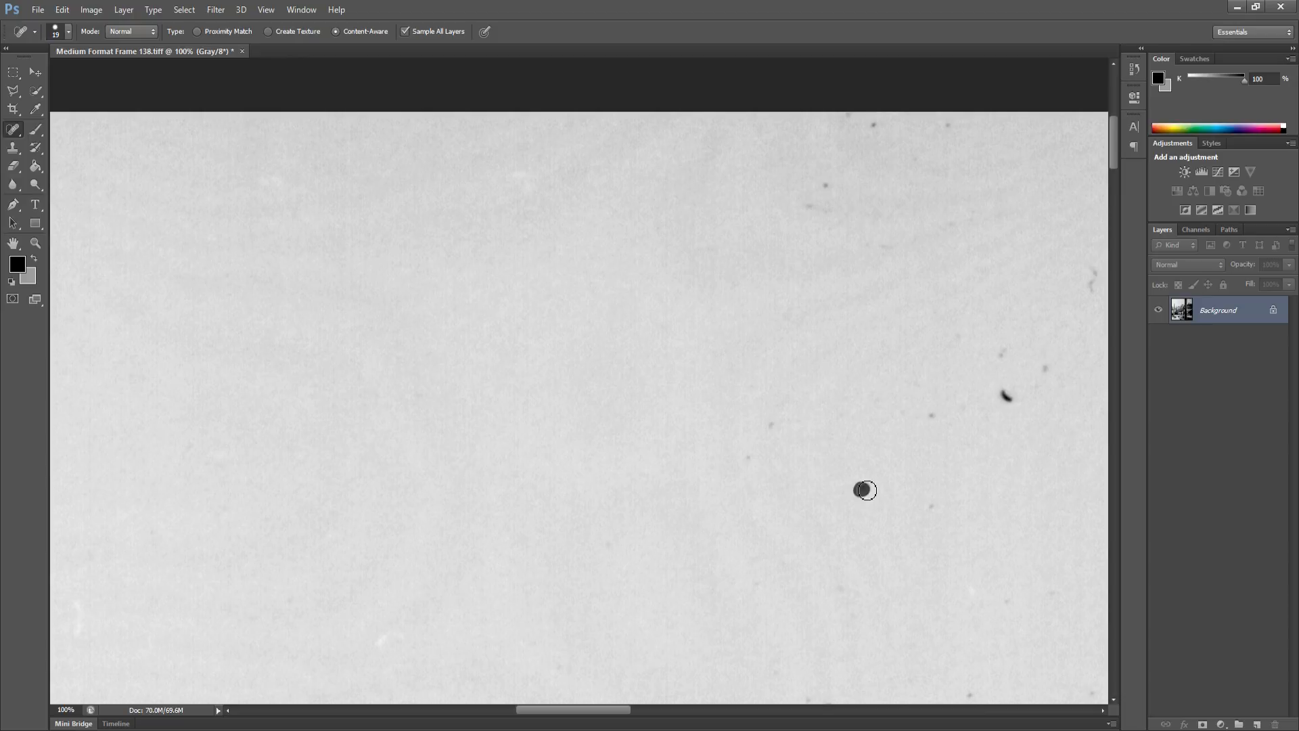
pyautogui.click(932, 509)
pyautogui.click(748, 457)
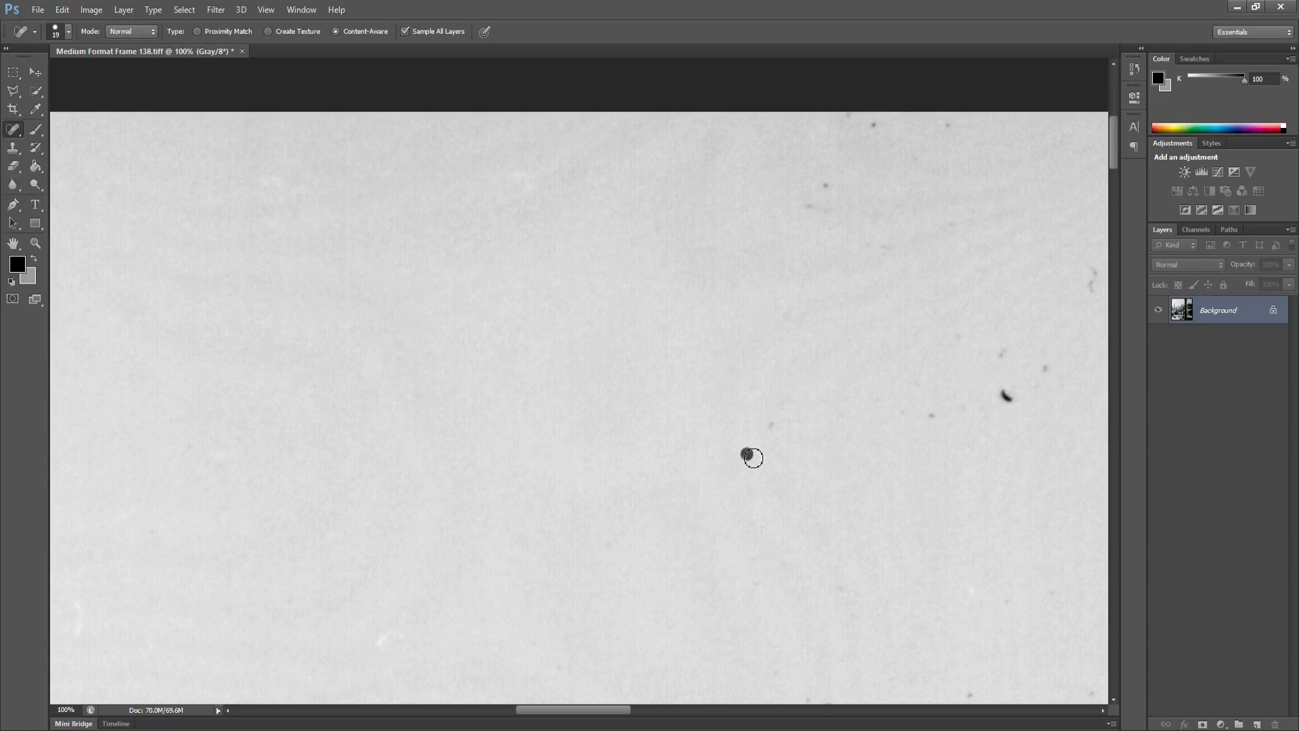
pyautogui.click(772, 425)
pyautogui.click(934, 418)
pyautogui.click(968, 409)
# Heal the remaining smudge and specks near the photo's top edge in this sky area
pyautogui.click(814, 205)
pyautogui.click(825, 185)
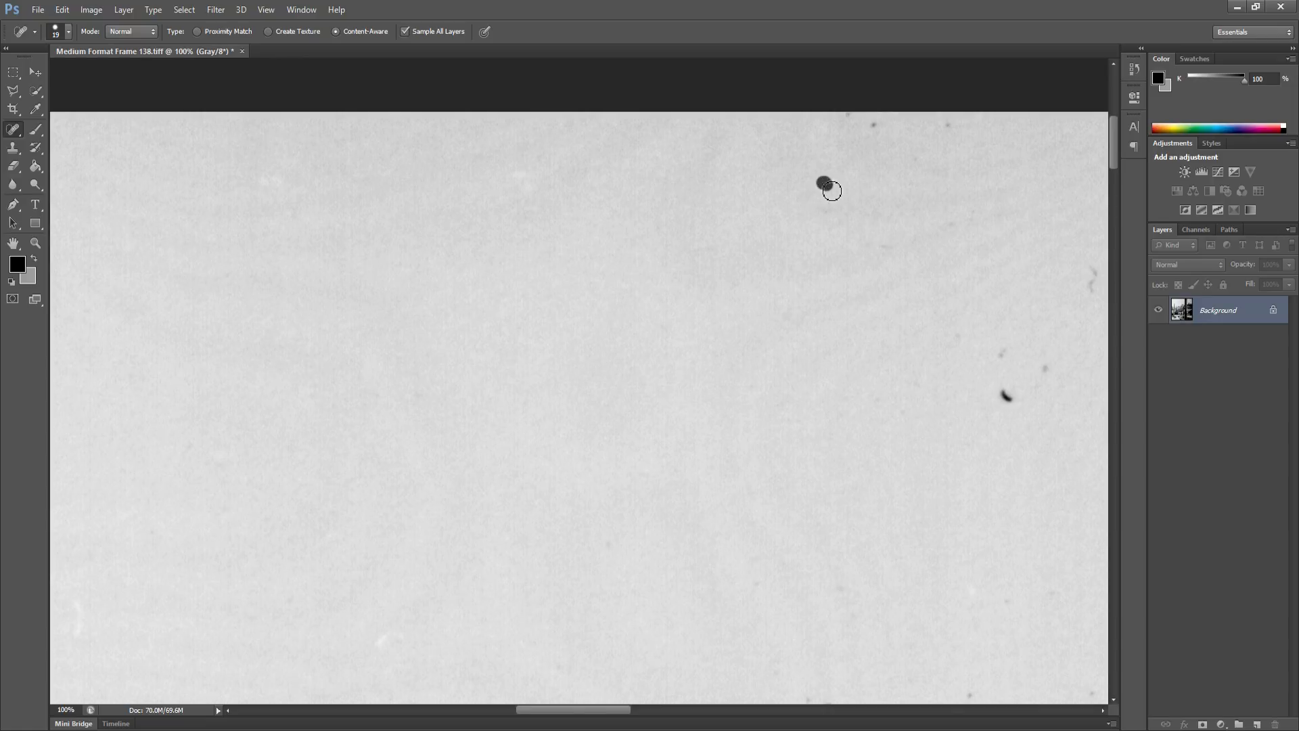
pyautogui.click(874, 125)
pyautogui.click(950, 125)
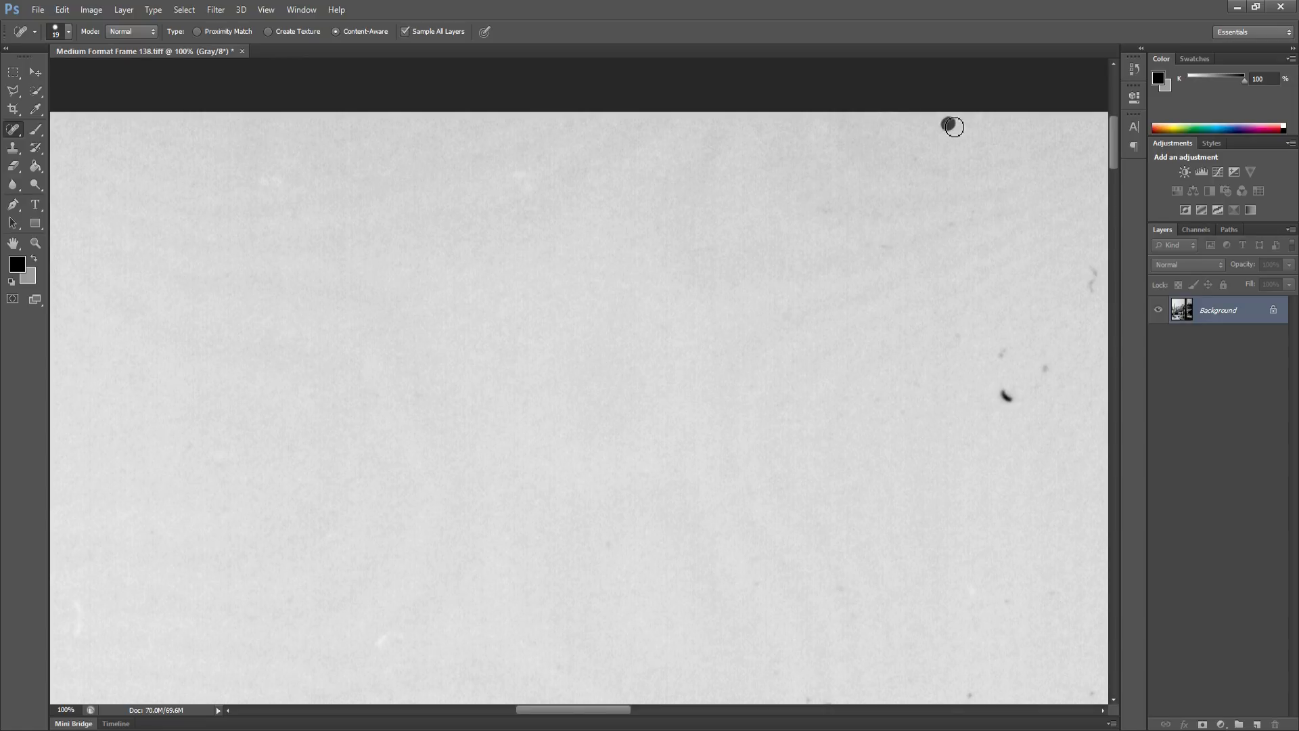
pyautogui.click(916, 161)
# Heal the dark curved speck, the hair-like squiggle and the small specks around them
pyautogui.moveTo(933, 361); pyautogui.dragTo(767, 374)
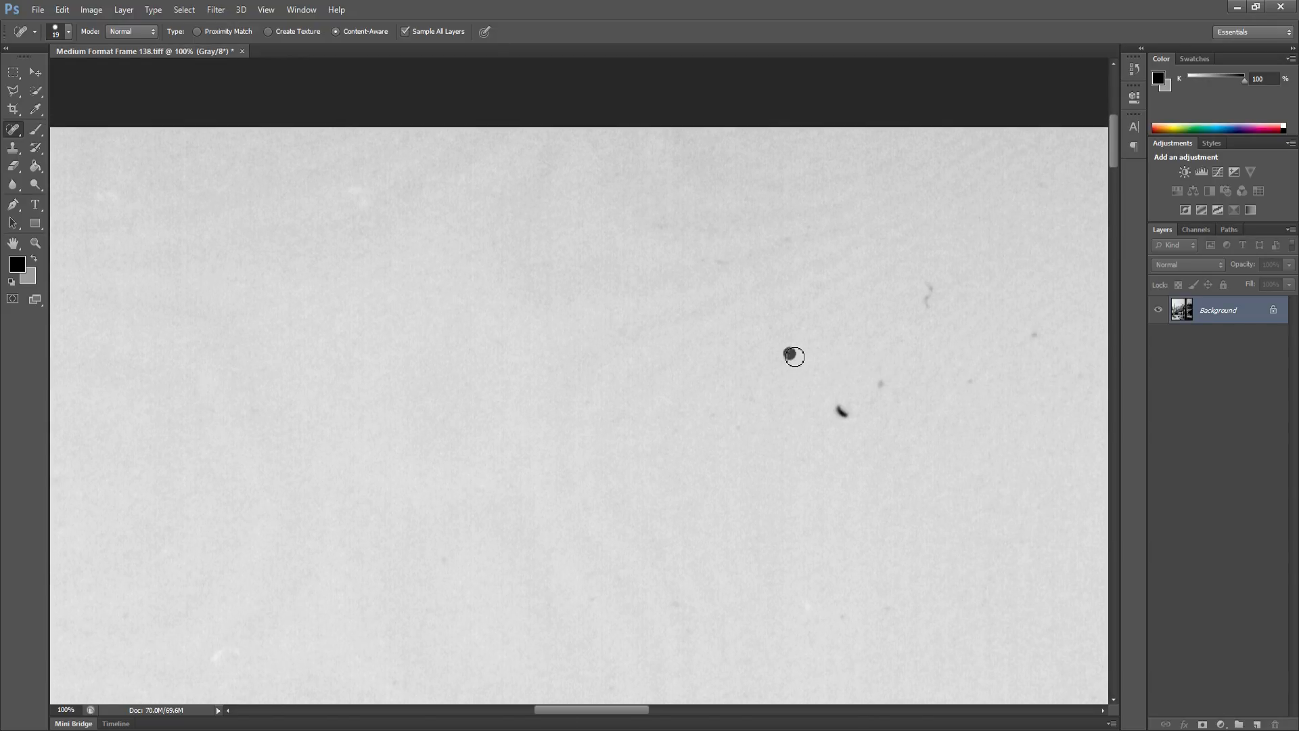
pyautogui.click(842, 411)
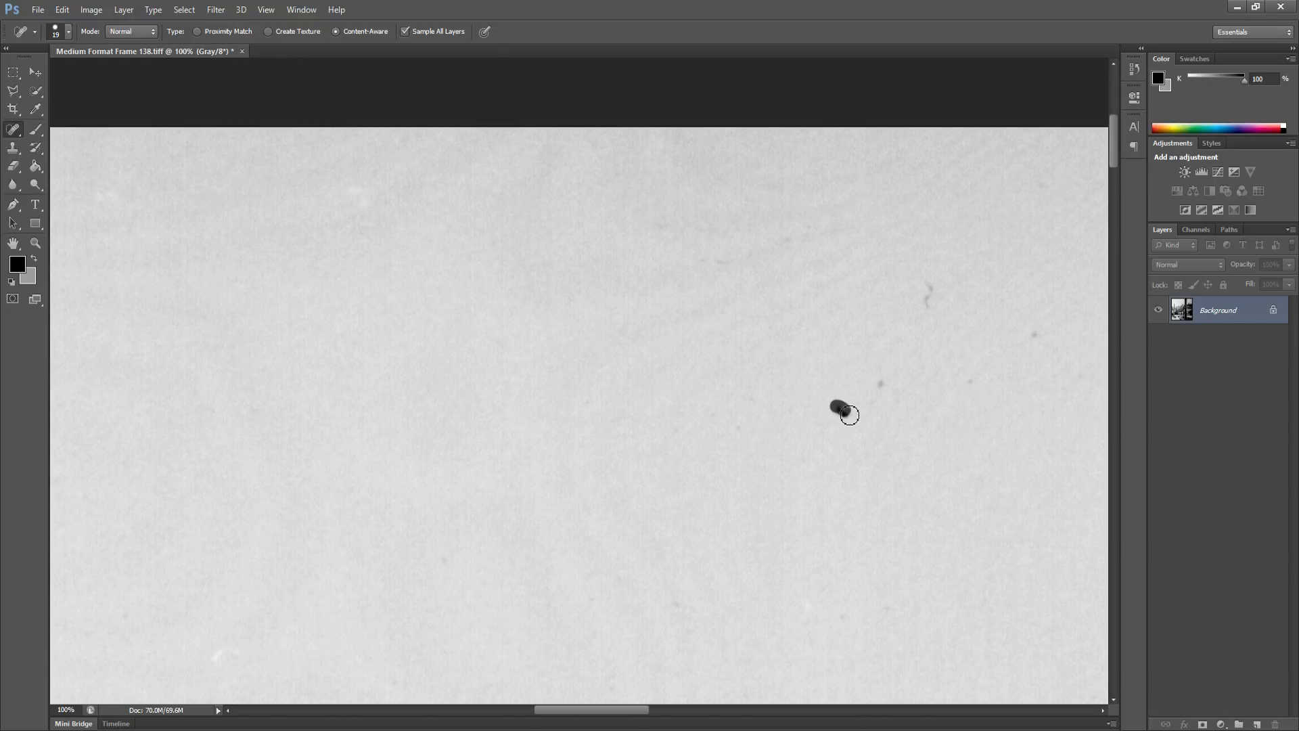
pyautogui.click(880, 383)
pyautogui.click(929, 281)
pyautogui.moveTo(930, 283); pyautogui.dragTo(928, 308)
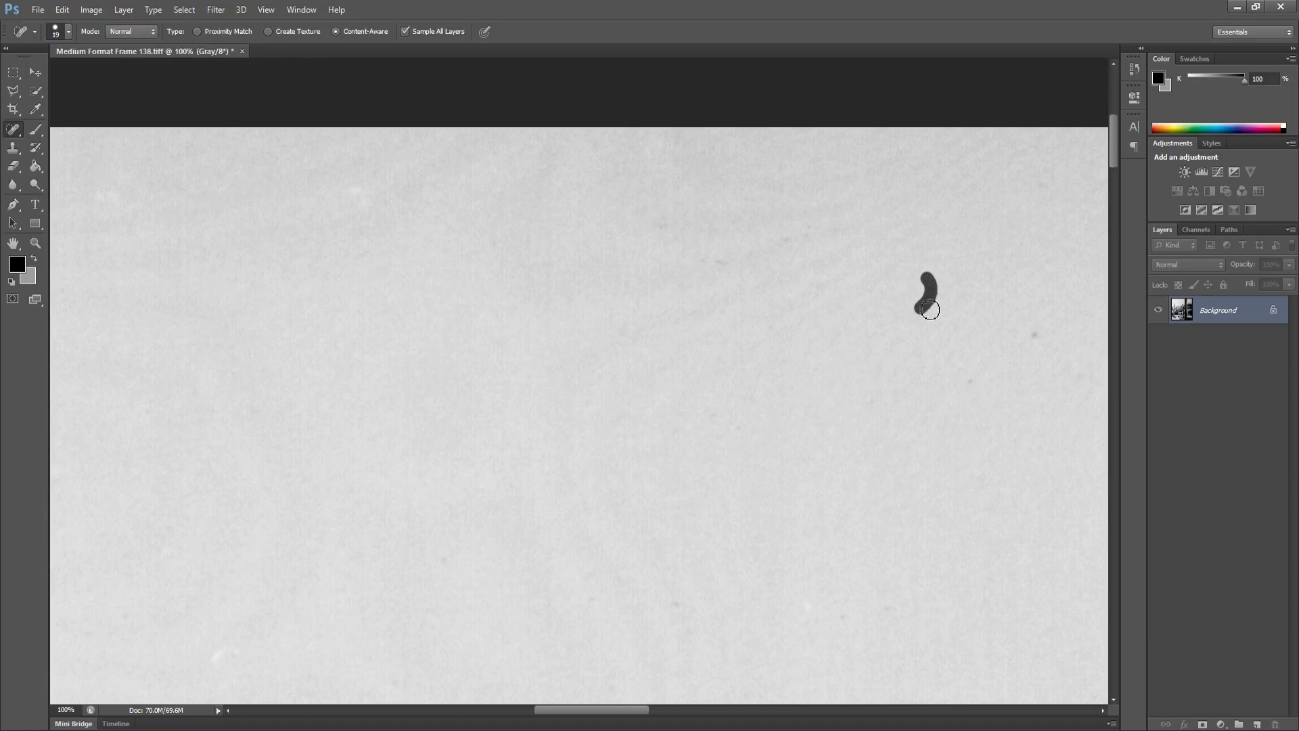
pyautogui.click(968, 381)
pyautogui.click(1034, 334)
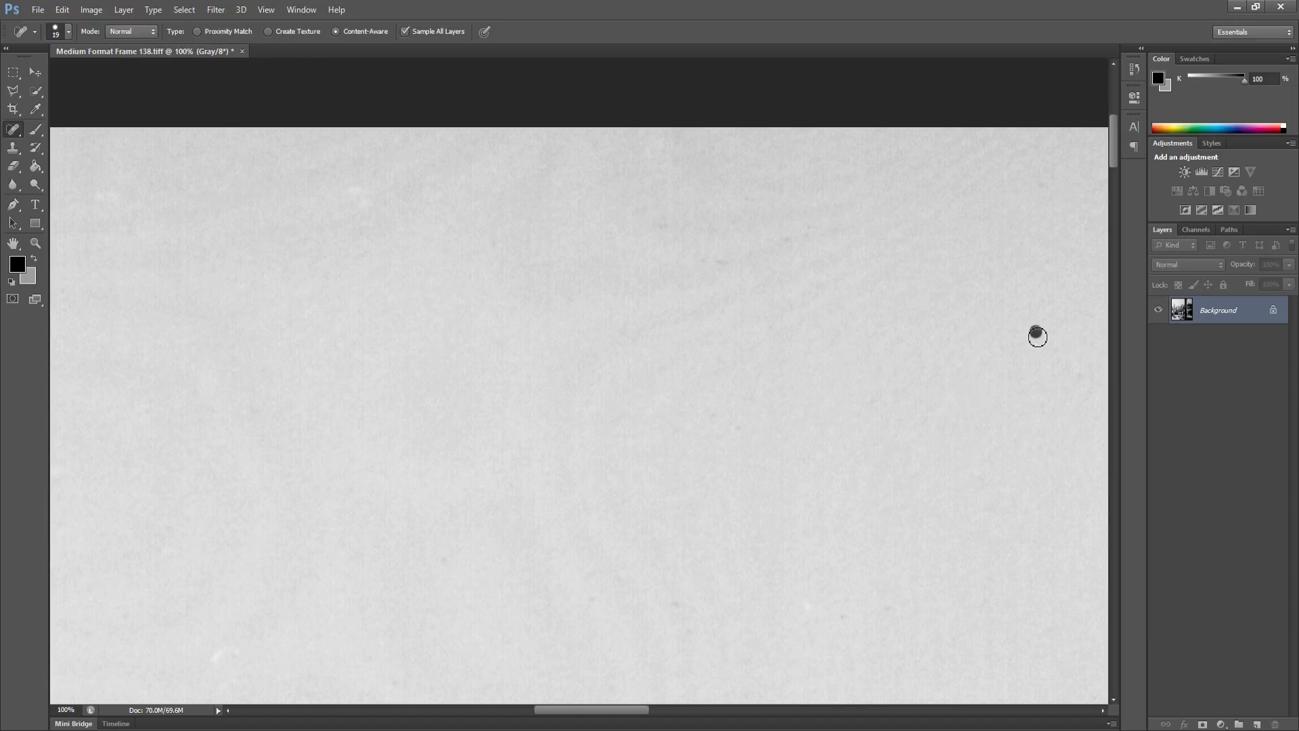
# Heal the group of specks below the top edge in the sky right of the removed squiggle
pyautogui.moveTo(951, 312); pyautogui.dragTo(611, 284)
pyautogui.click(786, 360)
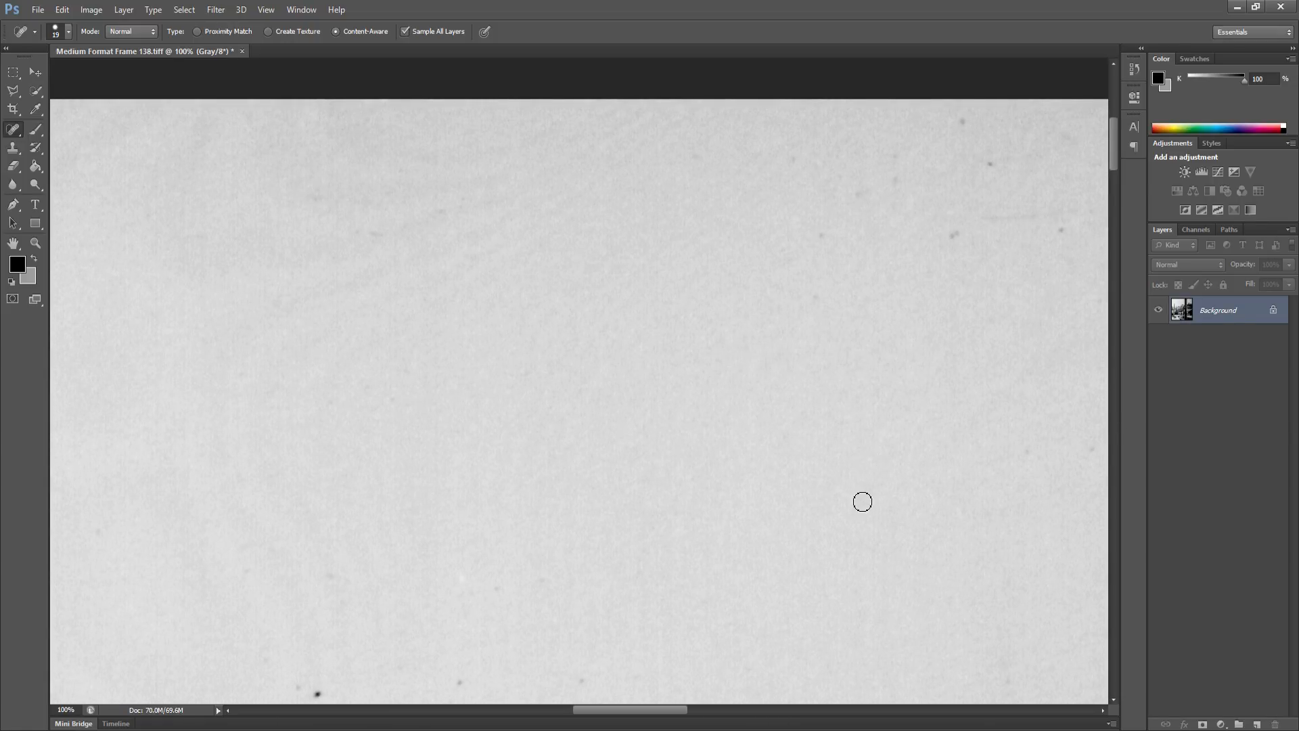
pyautogui.click(816, 295)
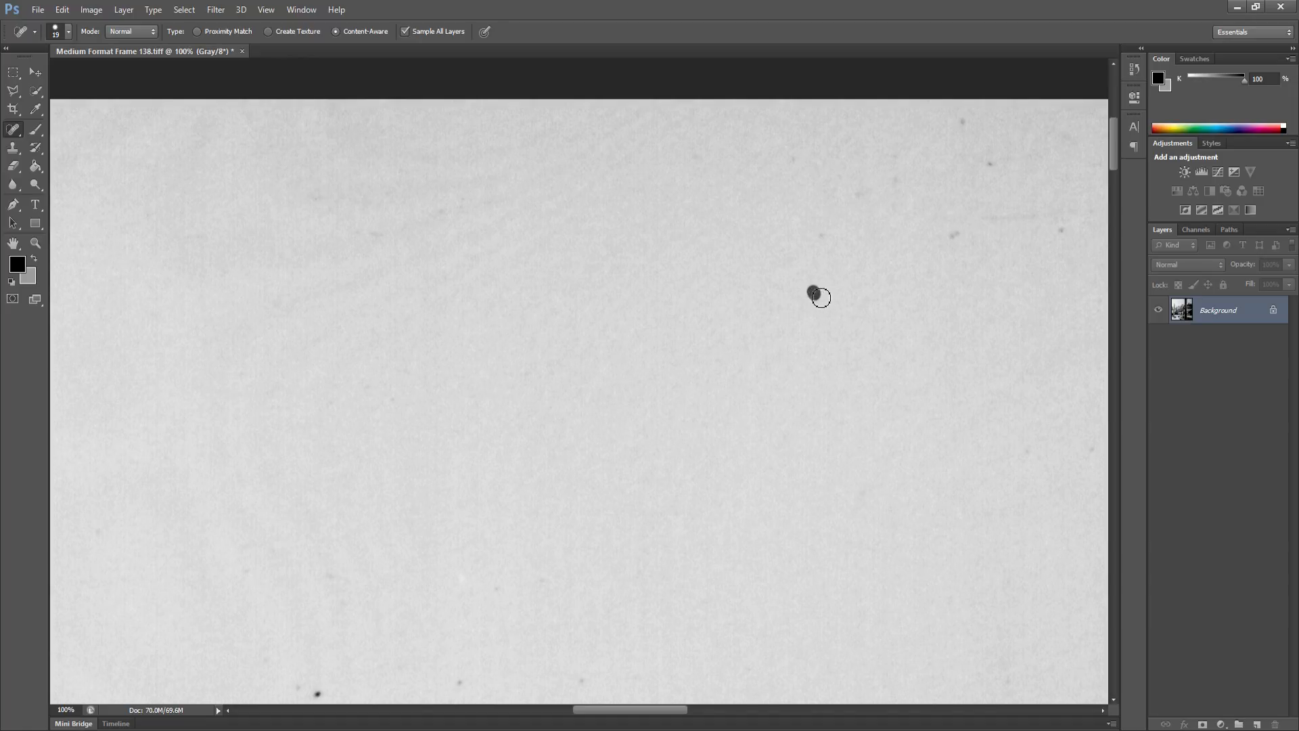
pyautogui.click(825, 236)
pyautogui.click(794, 162)
pyautogui.click(901, 185)
pyautogui.click(900, 160)
pyautogui.click(953, 240)
pyautogui.click(1063, 230)
pyautogui.click(991, 166)
pyautogui.click(963, 122)
# Heal the few isolated specks in the sky while advancing toward the dark wooden pole
pyautogui.moveTo(963, 224); pyautogui.dragTo(716, 244)
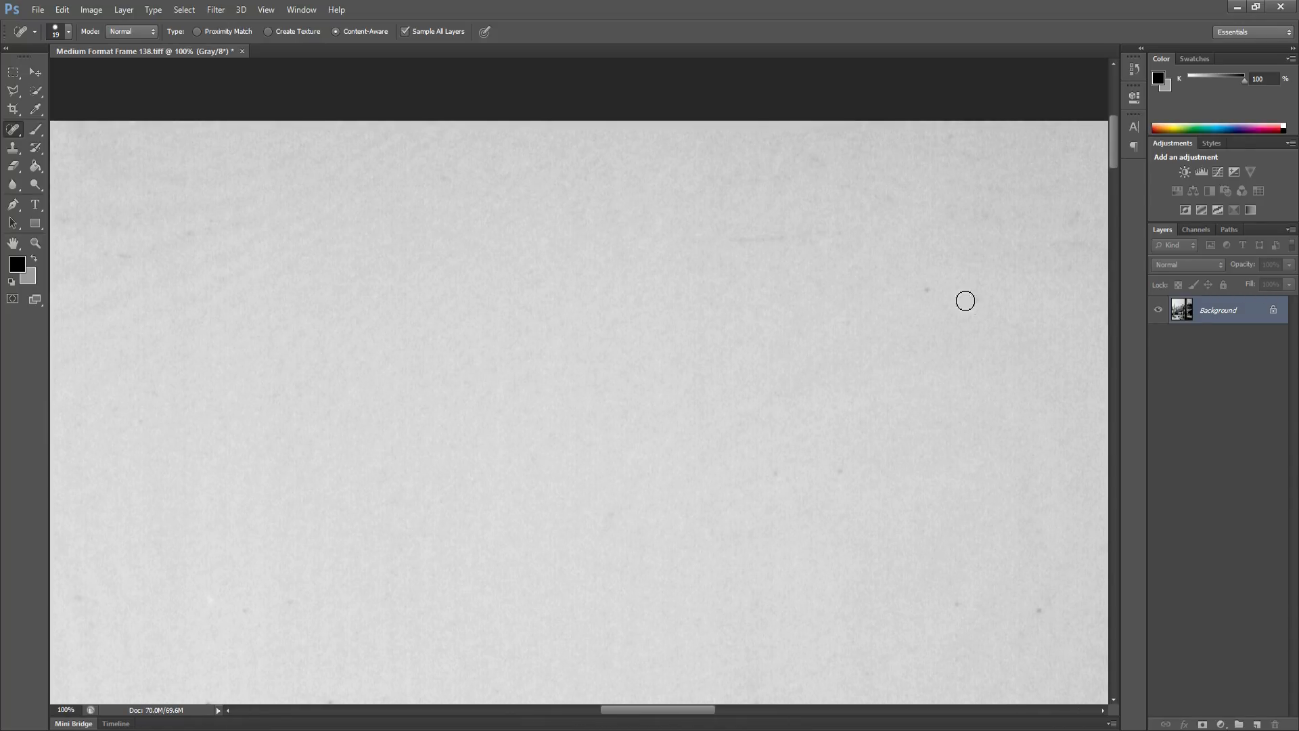
pyautogui.click(932, 292)
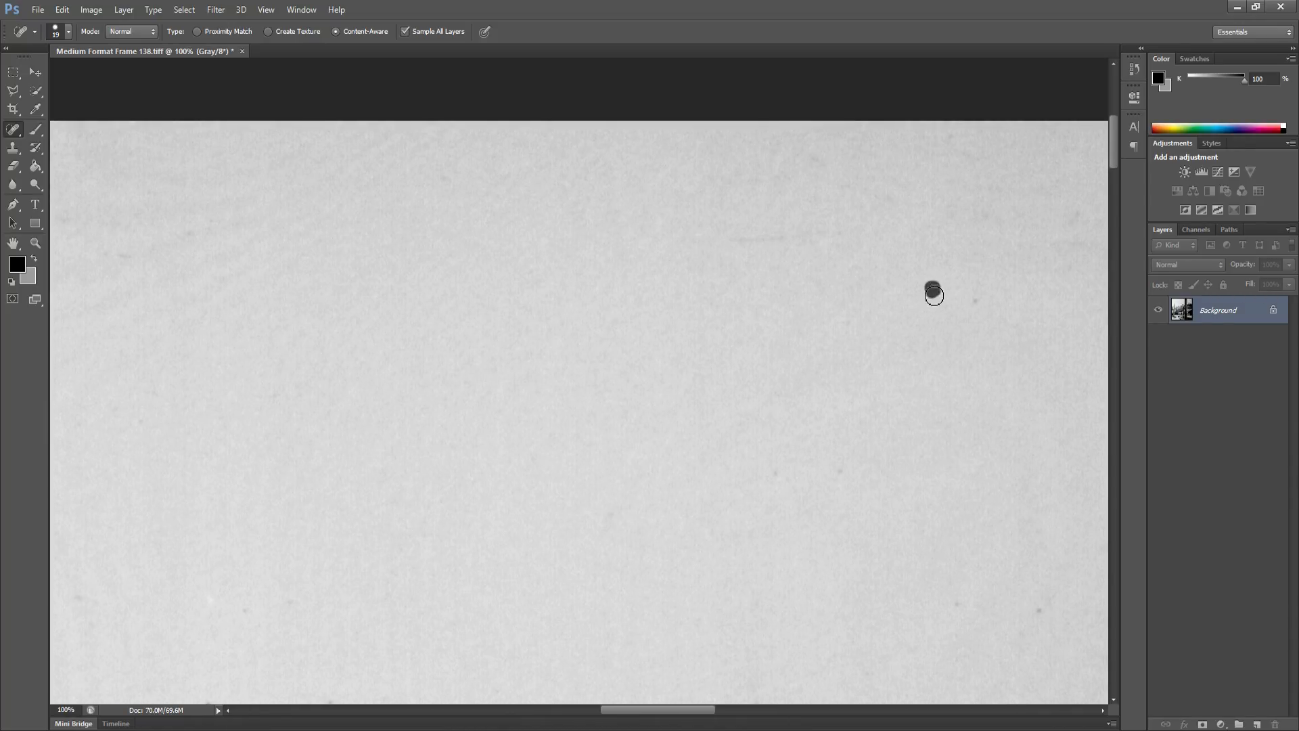
pyautogui.click(976, 301)
pyautogui.click(954, 142)
pyautogui.moveTo(945, 216); pyautogui.dragTo(722, 223)
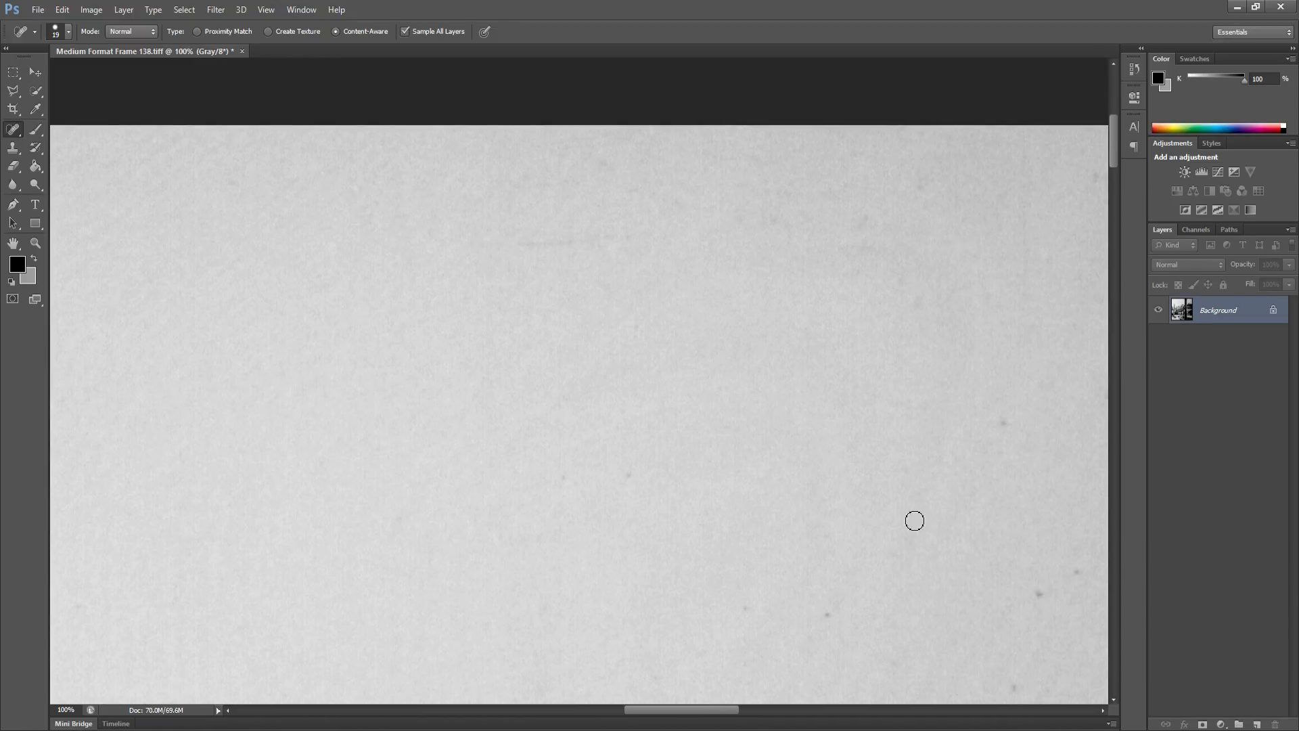
pyautogui.click(828, 614)
pyautogui.click(748, 606)
# Heal the lower group of specks in the sky just left of the dark wooden pole
pyautogui.moveTo(893, 514); pyautogui.dragTo(722, 482)
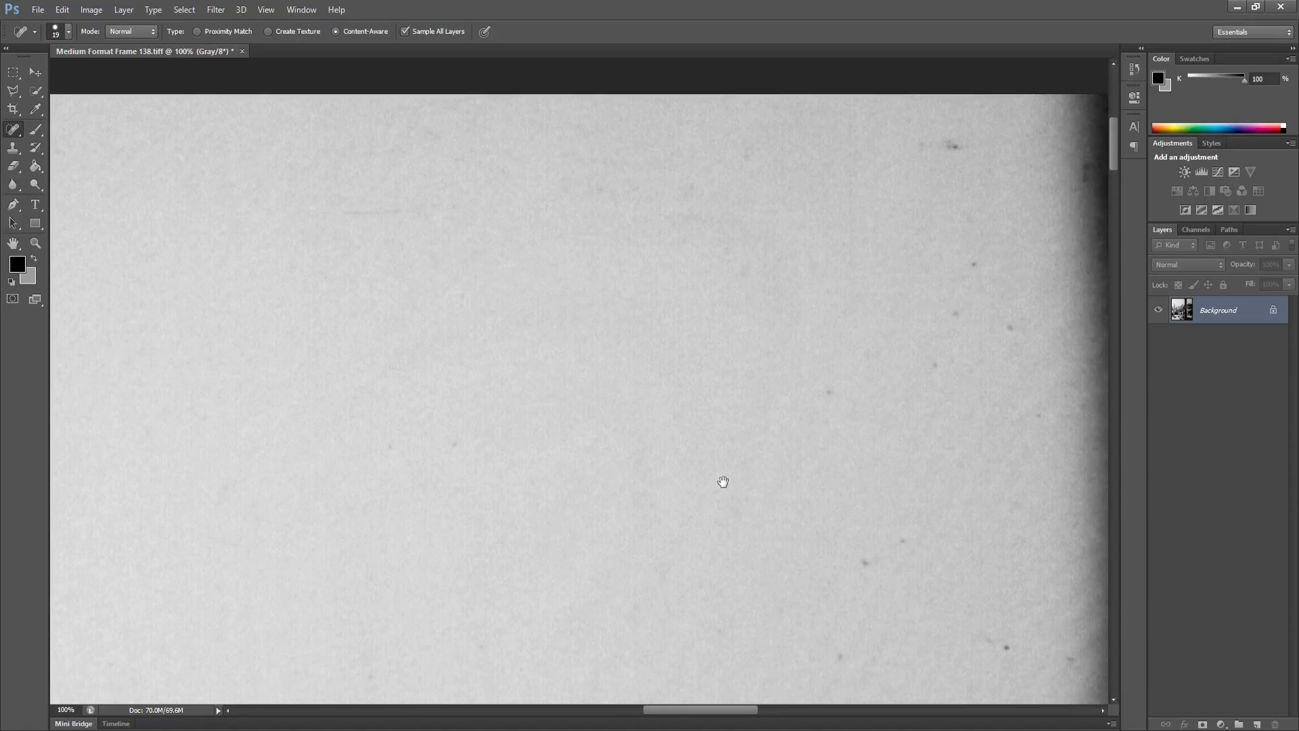
pyautogui.click(841, 658)
pyautogui.click(865, 564)
pyautogui.click(905, 536)
pyautogui.click(1008, 649)
pyautogui.click(992, 643)
pyautogui.click(1072, 664)
# Heal the upper specks and the dark smudge near the top edge, left of the dark pole
pyautogui.click(833, 392)
pyautogui.click(835, 427)
pyautogui.click(939, 367)
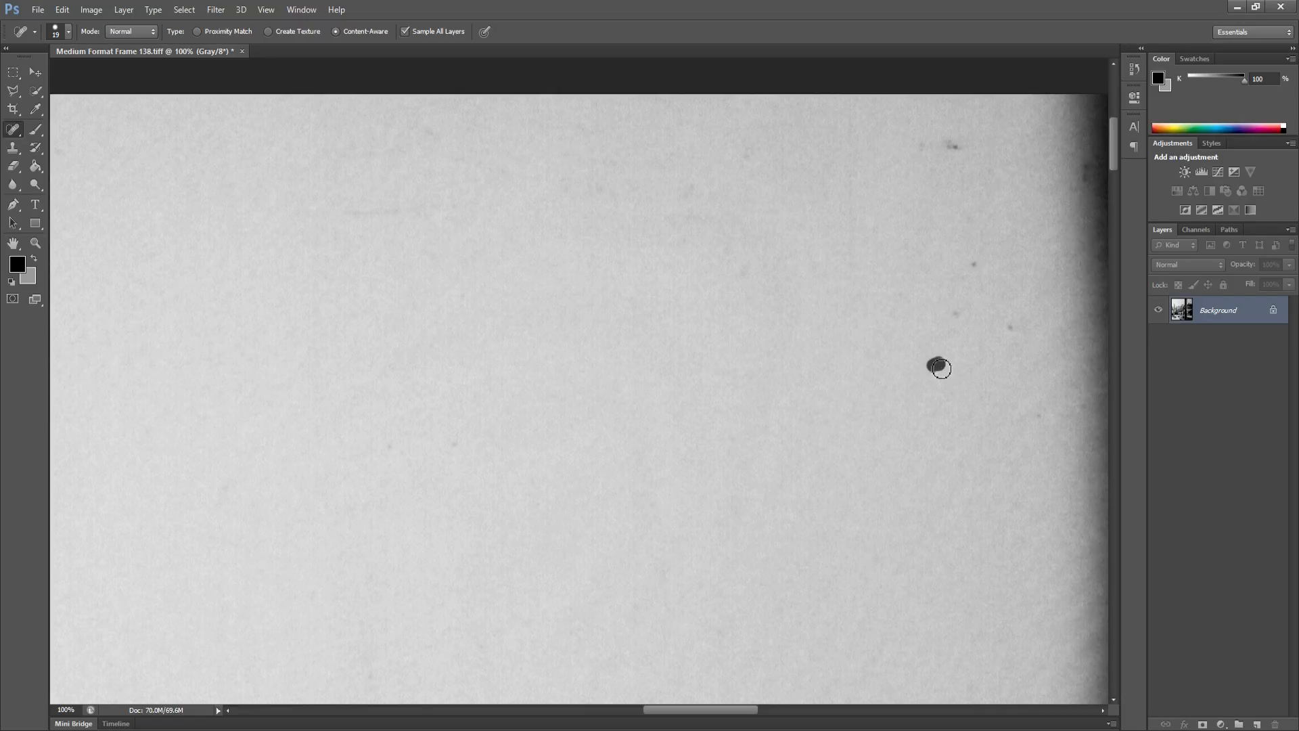
pyautogui.click(959, 318)
pyautogui.click(1012, 334)
pyautogui.click(975, 264)
pyautogui.moveTo(952, 144); pyautogui.dragTo(954, 153)
# Heal the black specks on the upper part of the dark wooden pole
pyautogui.moveTo(998, 243); pyautogui.dragTo(855, 241)
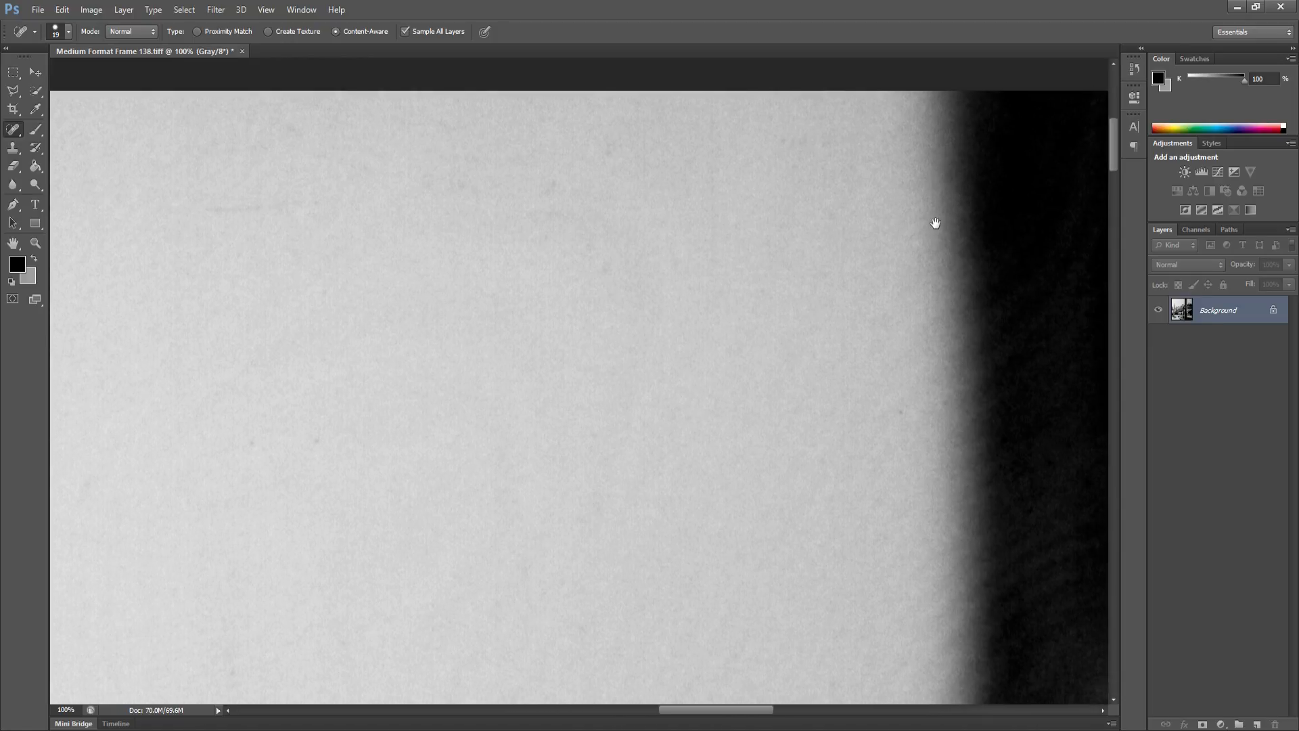
pyautogui.moveTo(934, 220); pyautogui.dragTo(723, 215)
pyautogui.moveTo(852, 217); pyautogui.dragTo(790, 204)
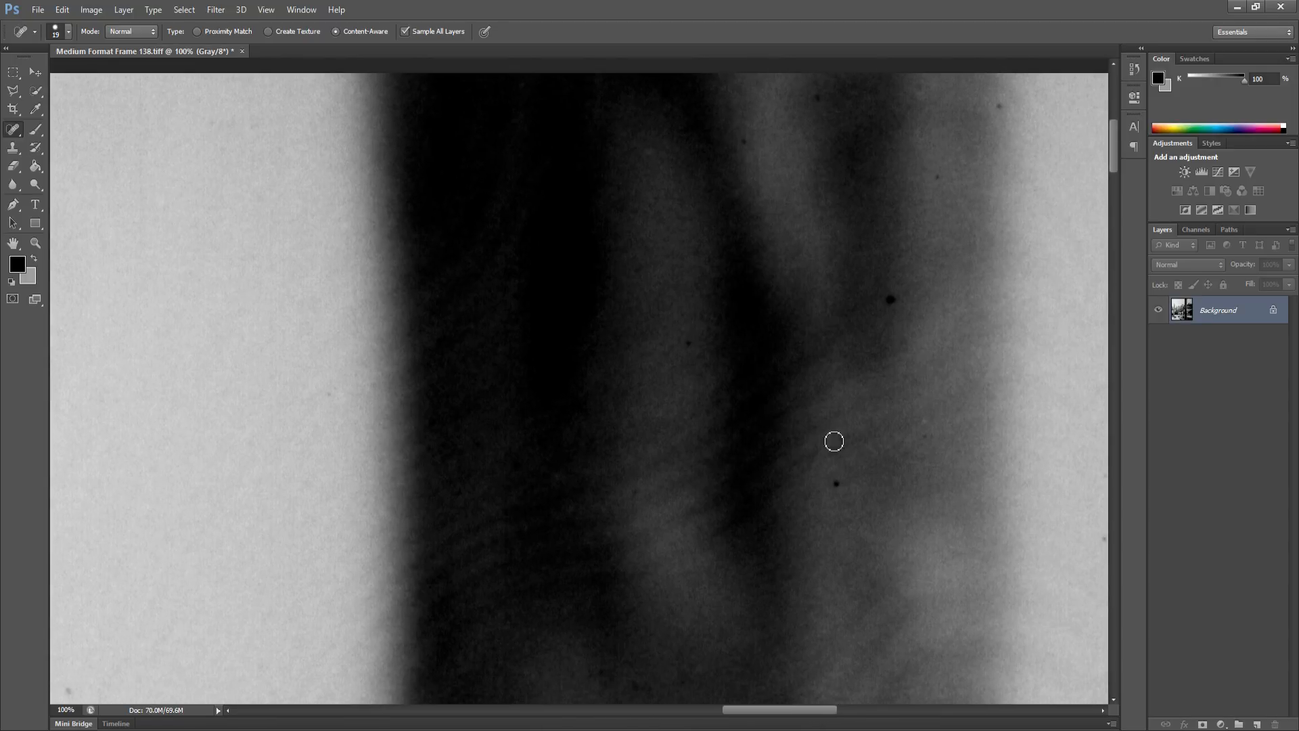
pyautogui.click(836, 484)
pyautogui.click(889, 298)
pyautogui.click(816, 97)
# Heal the speck on the pole's right edge and the two specks in the sky beside it
pyautogui.moveTo(969, 202); pyautogui.dragTo(684, 225)
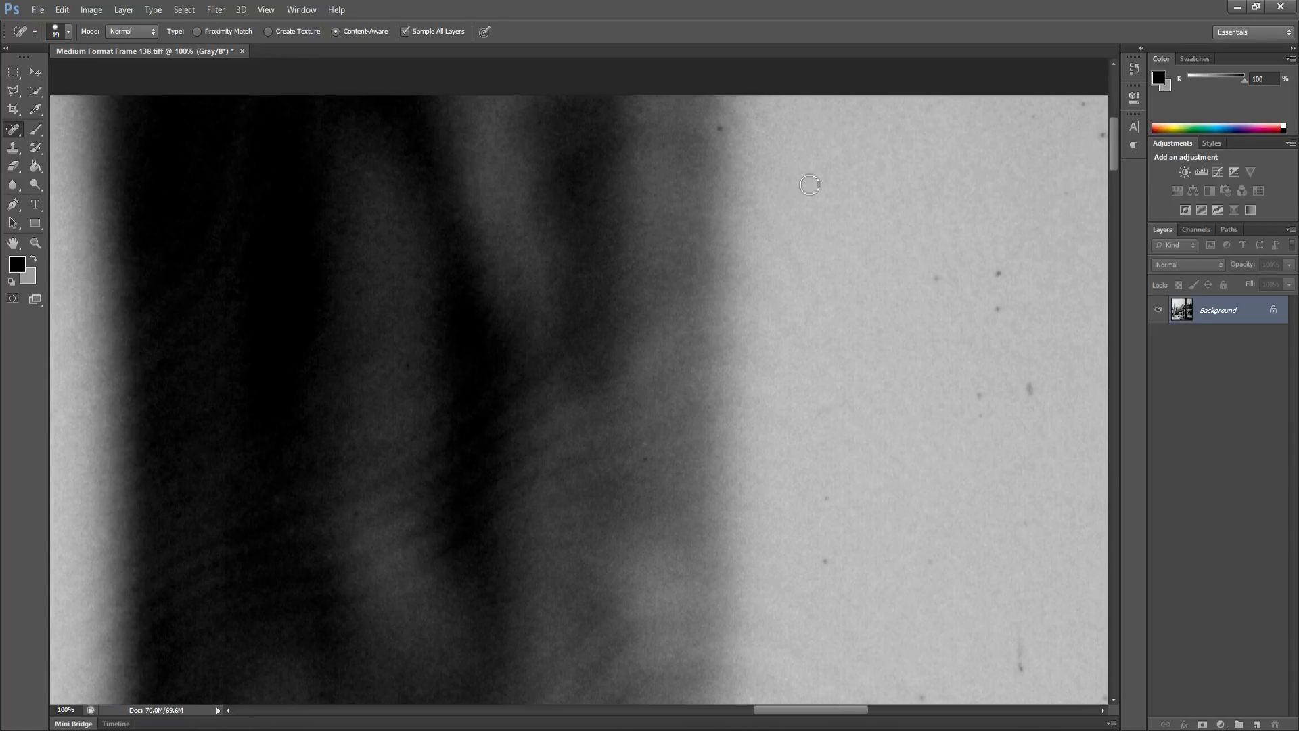
pyautogui.click(724, 127)
pyautogui.click(829, 562)
pyautogui.click(826, 501)
# Heal the thin vertical scratch and the low-lying specks in the sky right of the pole
pyautogui.moveTo(889, 494); pyautogui.dragTo(702, 460)
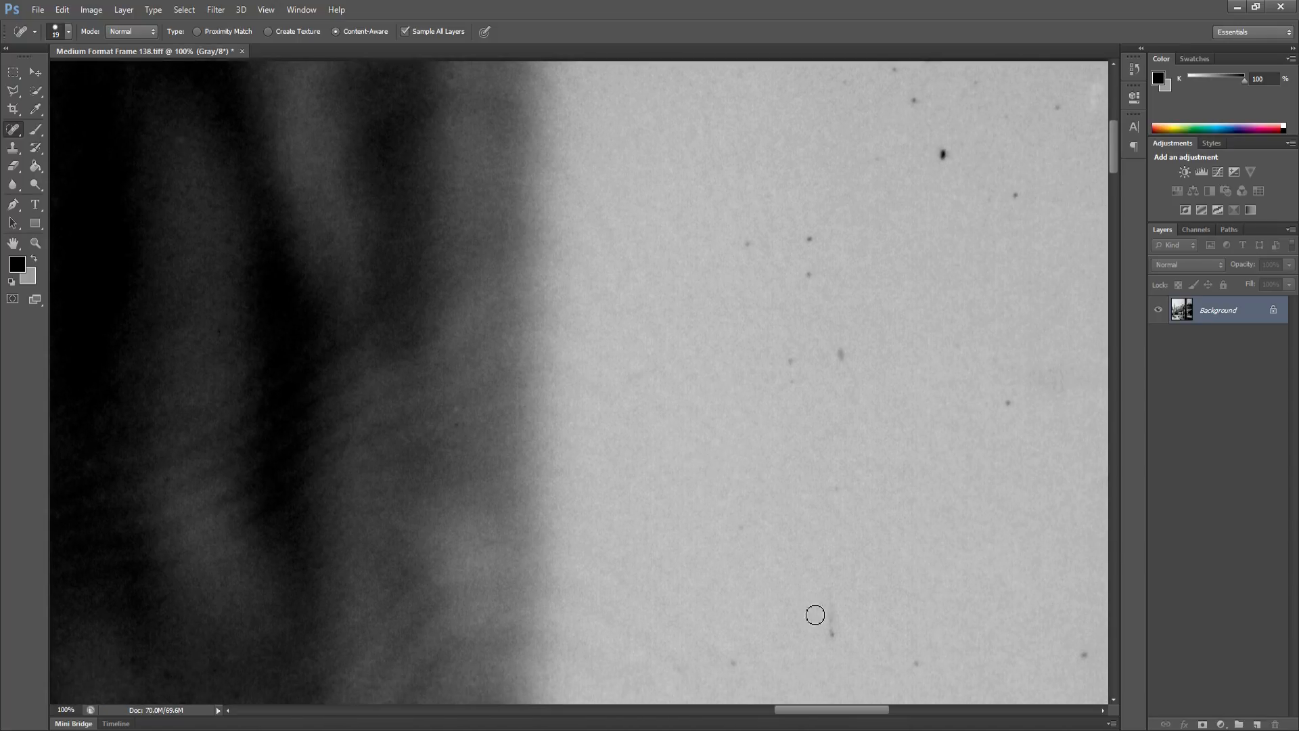
pyautogui.moveTo(834, 612)
pyautogui.mouseDown()
pyautogui.moveTo(837, 637)
pyautogui.moveTo(831, 622)
pyautogui.mouseUp()
pyautogui.moveTo(908, 645)
pyautogui.mouseDown()
pyautogui.moveTo(925, 673)
pyautogui.moveTo(894, 651)
pyautogui.mouseUp()
pyautogui.moveTo(886, 551); pyautogui.dragTo(642, 544)
pyautogui.moveTo(844, 647); pyautogui.dragTo(842, 645)
pyautogui.click(994, 613)
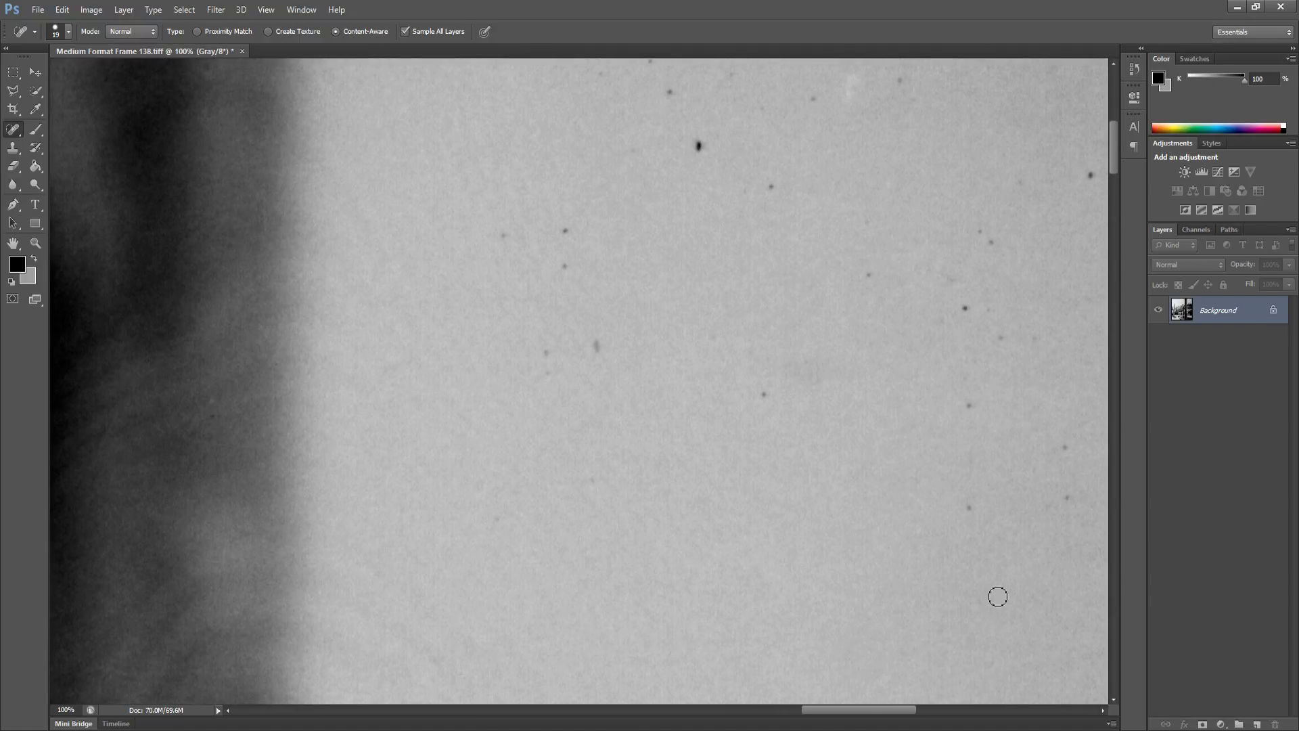
# Heal the scattered specks through the lower and middle sky, working from the far side toward the pole's blurred edge
pyautogui.click(971, 509)
pyautogui.moveTo(968, 406); pyautogui.dragTo(970, 480)
pyautogui.moveTo(756, 390); pyautogui.dragTo(763, 396)
pyautogui.moveTo(712, 338); pyautogui.dragTo(719, 340)
pyautogui.moveTo(594, 339); pyautogui.dragTo(596, 346)
pyautogui.moveTo(556, 353); pyautogui.dragTo(546, 352)
pyautogui.moveTo(503, 234); pyautogui.dragTo(501, 234)
pyautogui.click(566, 235)
pyautogui.moveTo(569, 269); pyautogui.dragTo(569, 269)
# Heal the large black spot and the small specks around it in the upper sky right of the pole
pyautogui.moveTo(651, 61); pyautogui.dragTo(651, 62)
pyautogui.click(671, 95)
pyautogui.moveTo(696, 140); pyautogui.dragTo(702, 154)
pyautogui.click(772, 186)
pyautogui.moveTo(814, 99); pyautogui.dragTo(814, 98)
pyautogui.click(761, 110)
pyautogui.click(901, 81)
# Heal the dark speck and the surrounding smaller ones in the sky farther right of the healed large black spot
pyautogui.click(869, 274)
pyautogui.click(965, 305)
pyautogui.click(954, 280)
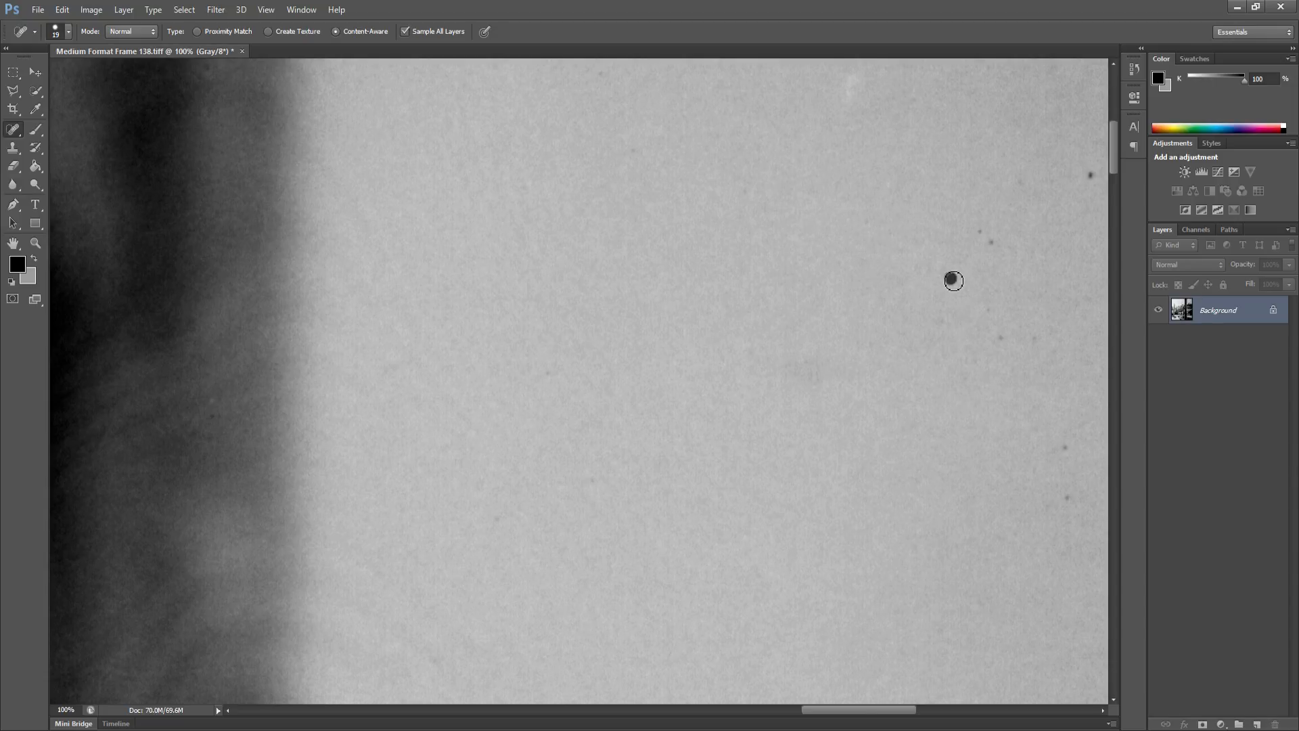
pyautogui.click(942, 319)
pyautogui.click(988, 315)
pyautogui.click(999, 337)
pyautogui.click(1036, 338)
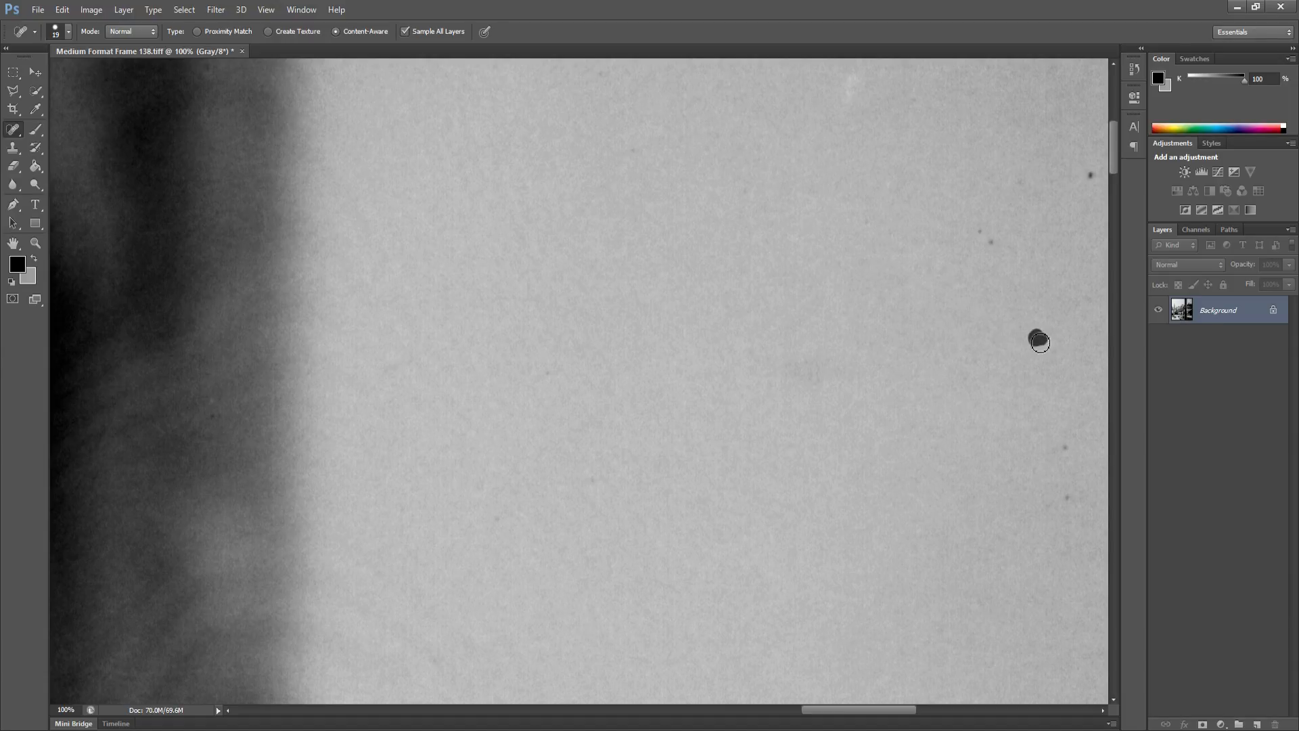
pyautogui.click(992, 243)
pyautogui.click(981, 233)
# Heal the mark at the photo's upper edge and the small specks in the sky well above the thin vertical scratch
pyautogui.moveTo(998, 232); pyautogui.dragTo(600, 243)
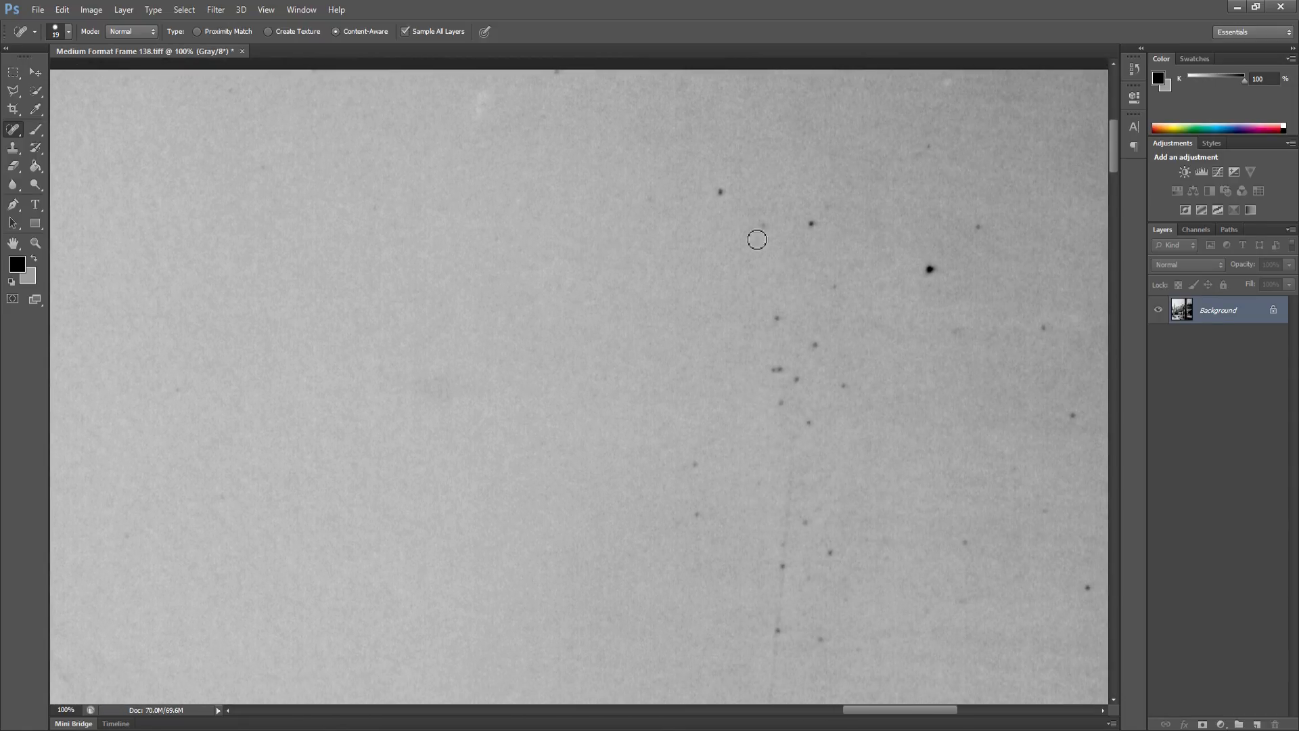
pyautogui.moveTo(550, 75); pyautogui.dragTo(568, 79)
pyautogui.click(763, 227)
pyautogui.click(811, 224)
pyautogui.click(836, 285)
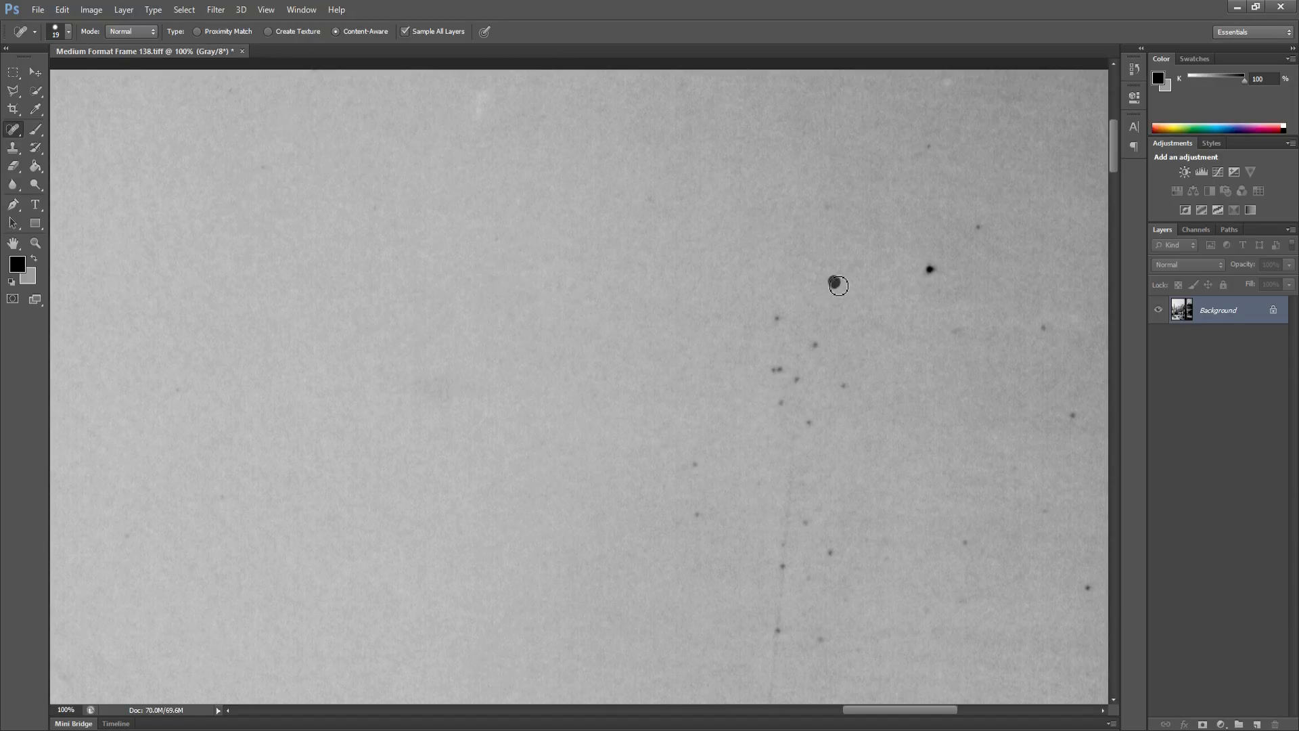
# Heal the tight cluster of specks just above the upper end of the thin vertical scratch
pyautogui.click(771, 314)
pyautogui.click(819, 347)
pyautogui.moveTo(771, 369); pyautogui.dragTo(784, 370)
pyautogui.click(794, 384)
pyautogui.click(781, 402)
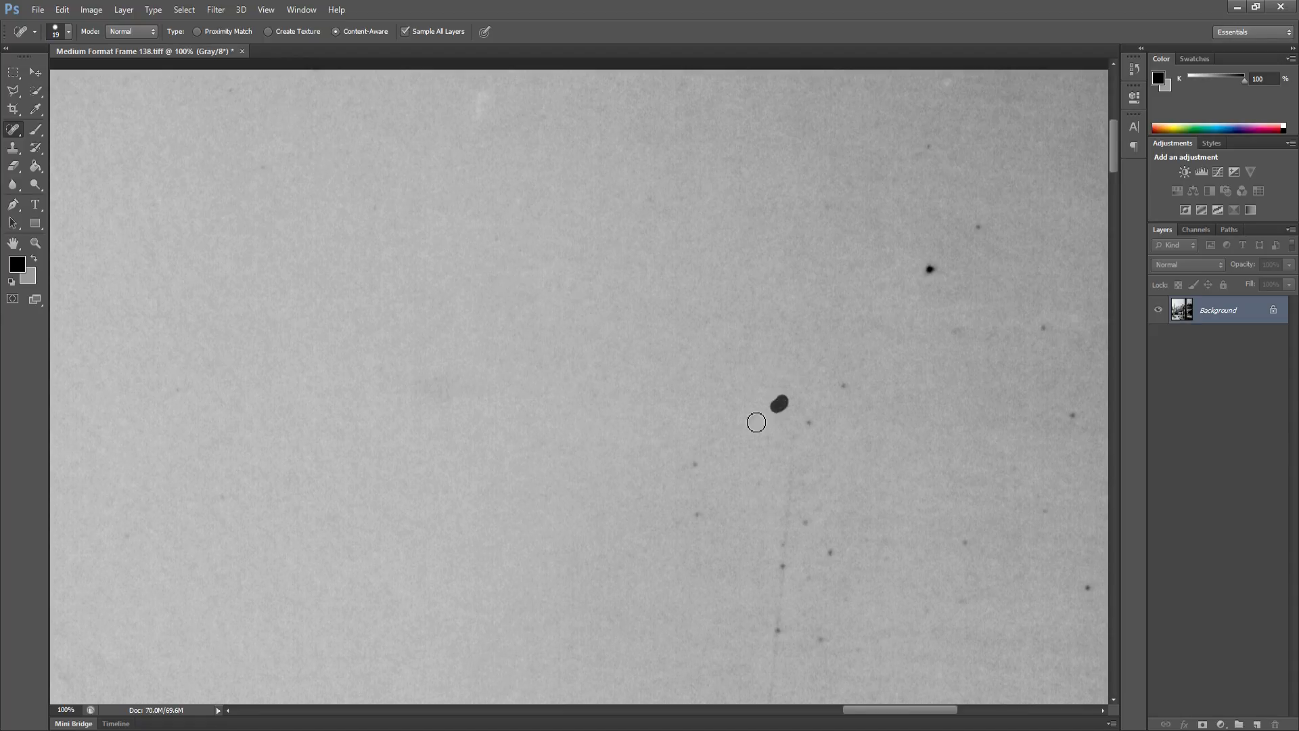
# Heal the specks on both sides of the scratch's upper end and the large black spot with its neighbours farther right
pyautogui.click(694, 468)
pyautogui.click(696, 517)
pyautogui.click(804, 427)
pyautogui.click(844, 386)
pyautogui.moveTo(929, 268); pyautogui.dragTo(937, 270)
pyautogui.click(979, 227)
pyautogui.click(1048, 331)
pyautogui.click(957, 335)
# Paint over the thin vertical scratch down to its lower end and heal the speck beside it
pyautogui.moveTo(800, 426)
pyautogui.mouseDown()
pyautogui.moveTo(784, 589)
pyautogui.moveTo(795, 617)
pyautogui.mouseUp()
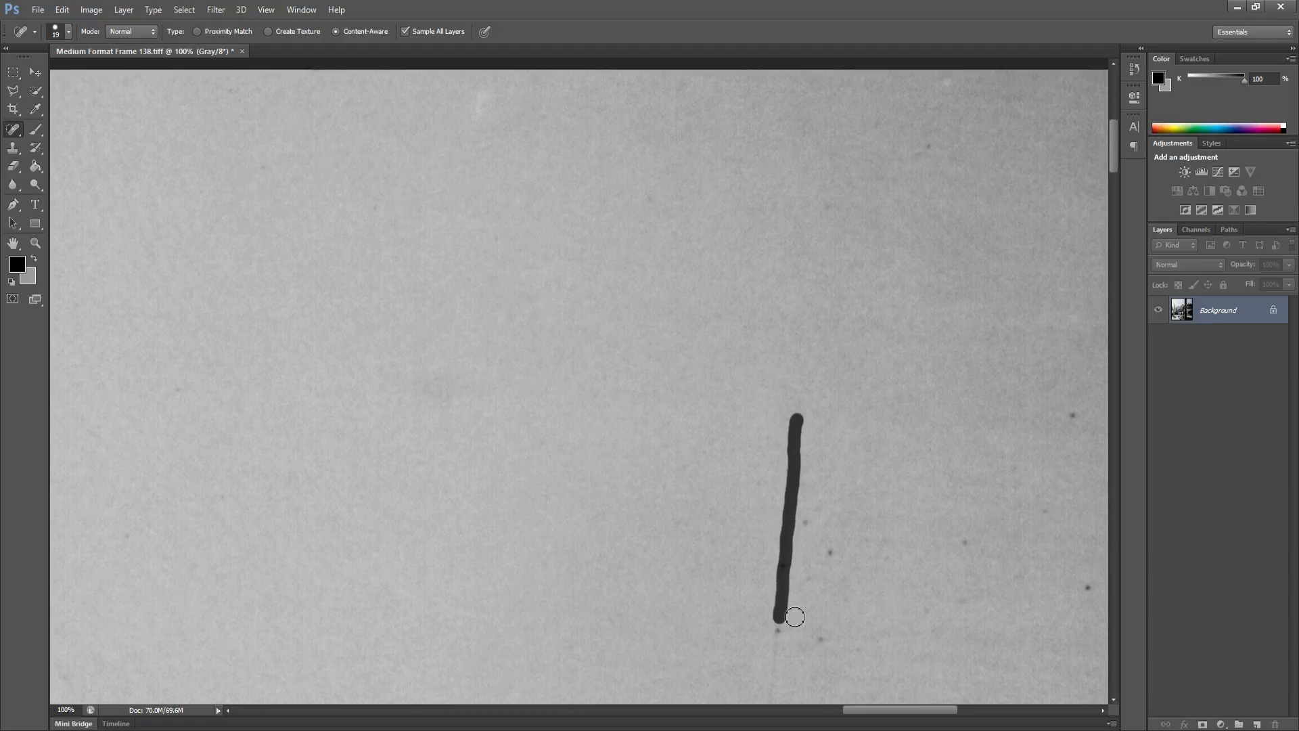
pyautogui.moveTo(813, 479); pyautogui.dragTo(750, 251)
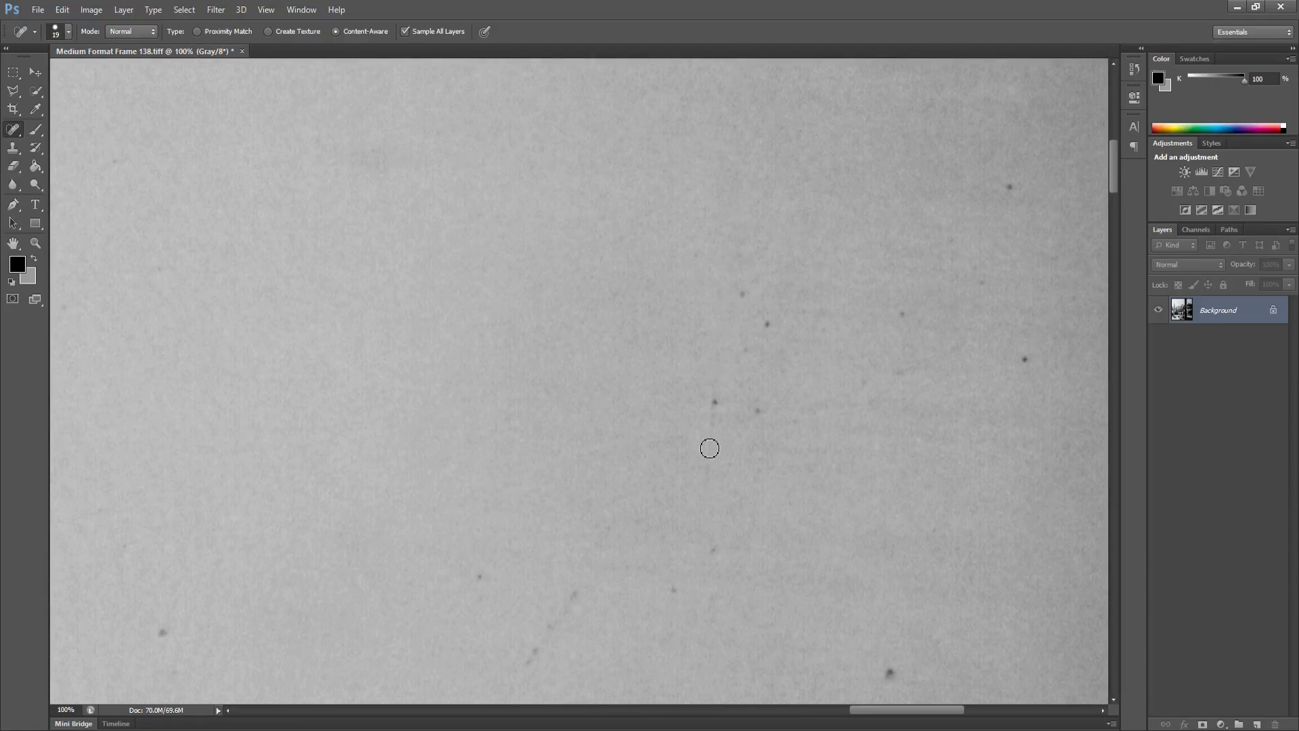
pyautogui.moveTo(721, 399); pyautogui.dragTo(700, 497)
pyautogui.click(765, 419)
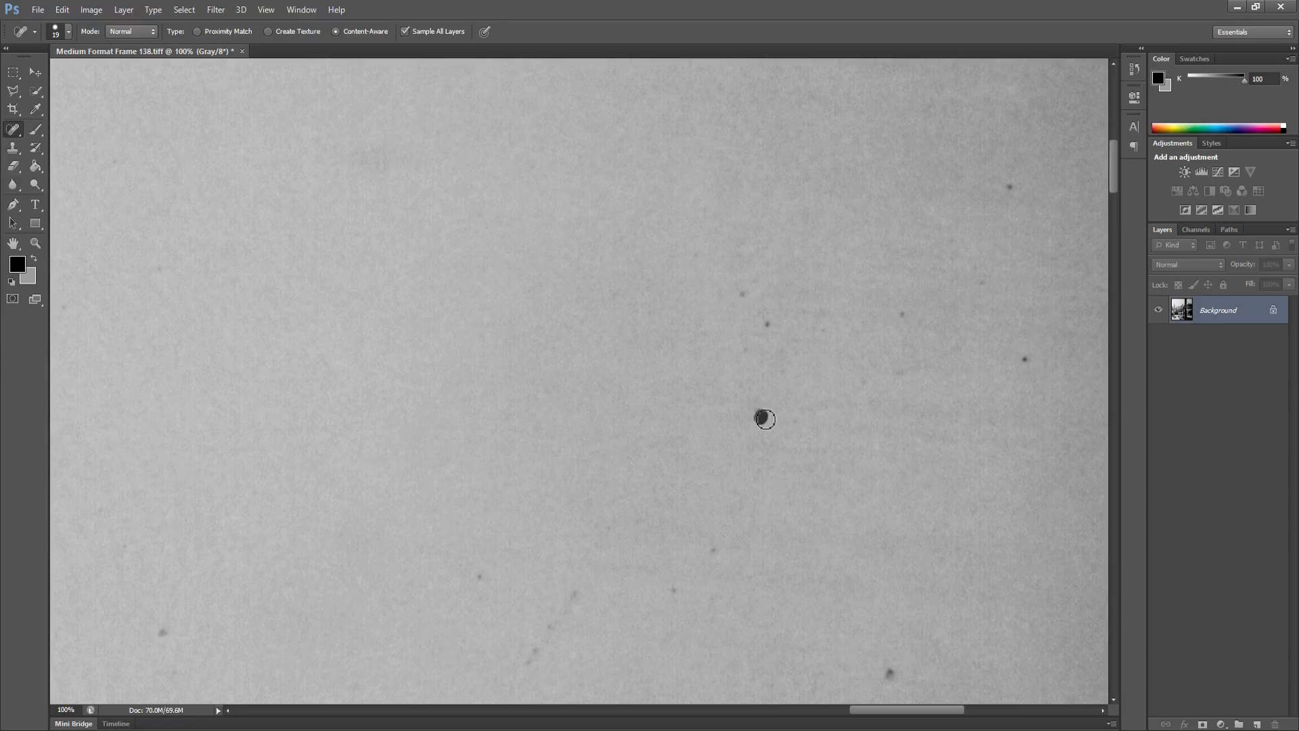
# Heal the dark specks right of the removed scratch and the faint ones farther toward the photo's right edge
pyautogui.click(741, 293)
pyautogui.click(743, 340)
pyautogui.click(903, 316)
pyautogui.click(1022, 361)
pyautogui.click(1011, 186)
pyautogui.moveTo(954, 253)
pyautogui.mouseDown()
pyautogui.moveTo(699, 281)
pyautogui.moveTo(676, 303)
pyautogui.mouseUp()
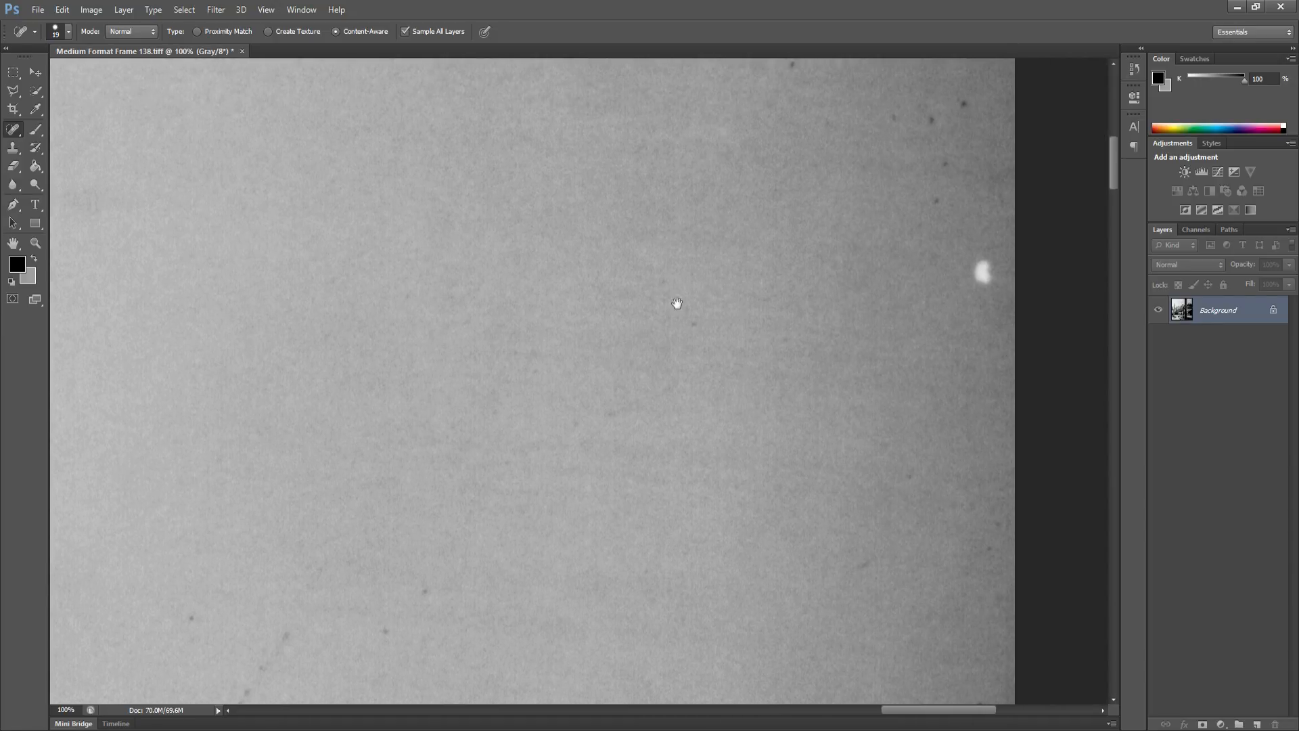
pyautogui.click(574, 425)
pyautogui.click(614, 424)
# Heal the specks above and left of the white spot near the photo's right edge
pyautogui.moveTo(860, 381); pyautogui.dragTo(792, 487)
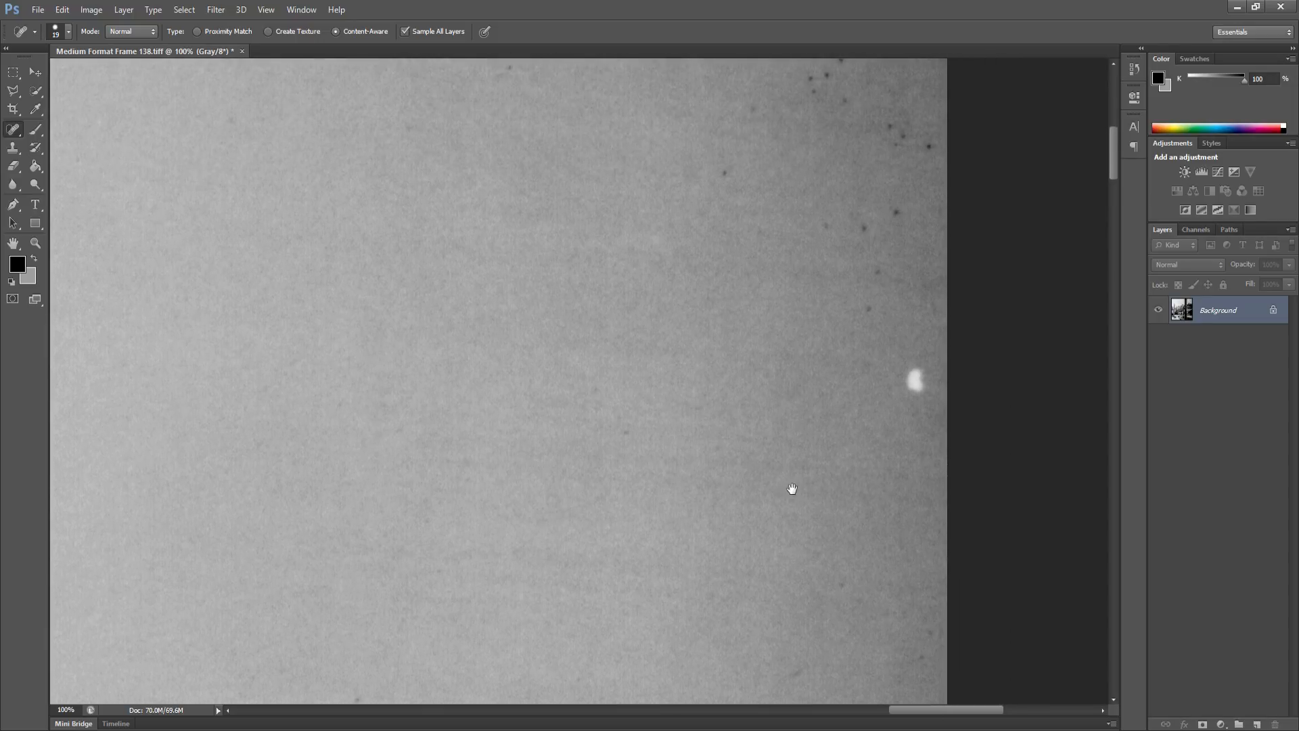
pyautogui.click(866, 413)
pyautogui.click(874, 302)
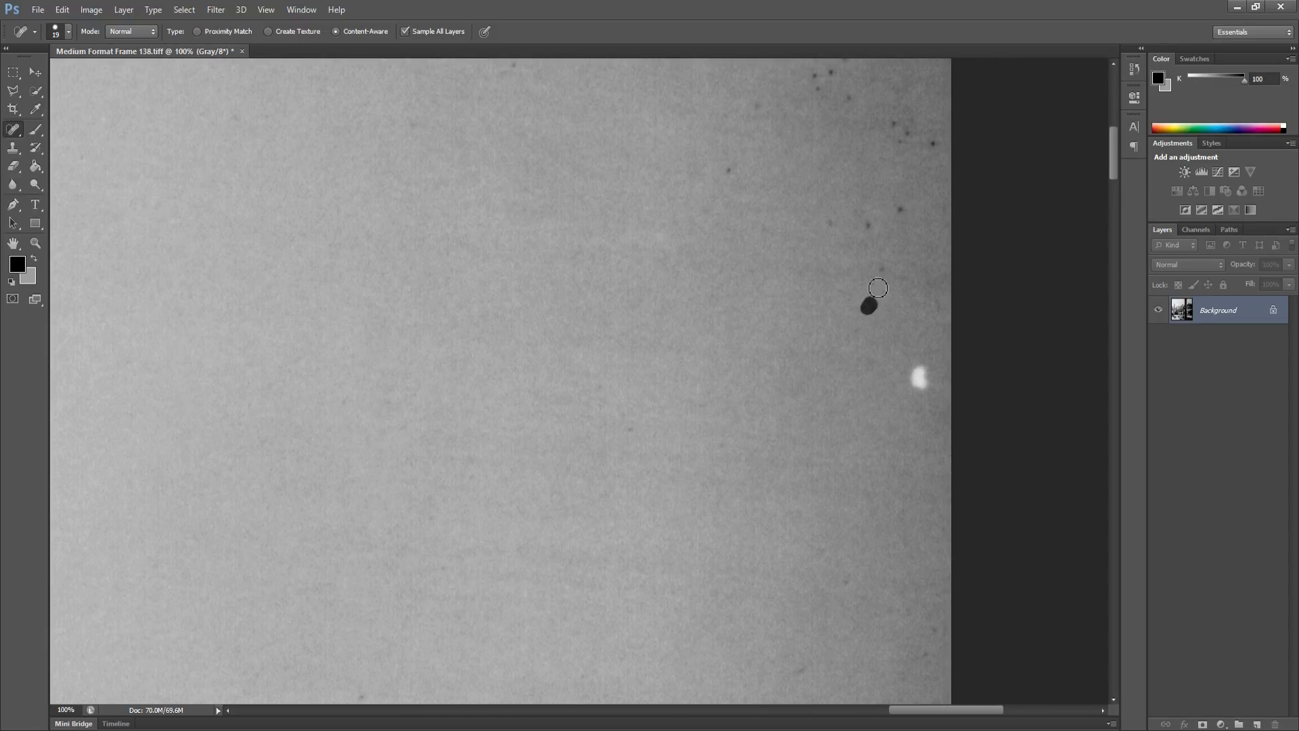
pyautogui.click(882, 271)
pyautogui.click(829, 224)
pyautogui.click(869, 226)
pyautogui.click(905, 210)
pyautogui.click(695, 175)
pyautogui.click(758, 109)
# Heal the dark speck at the photo's right edge and the lower specks of the cluster in the upper-right corner
pyautogui.moveTo(837, 260); pyautogui.dragTo(761, 382)
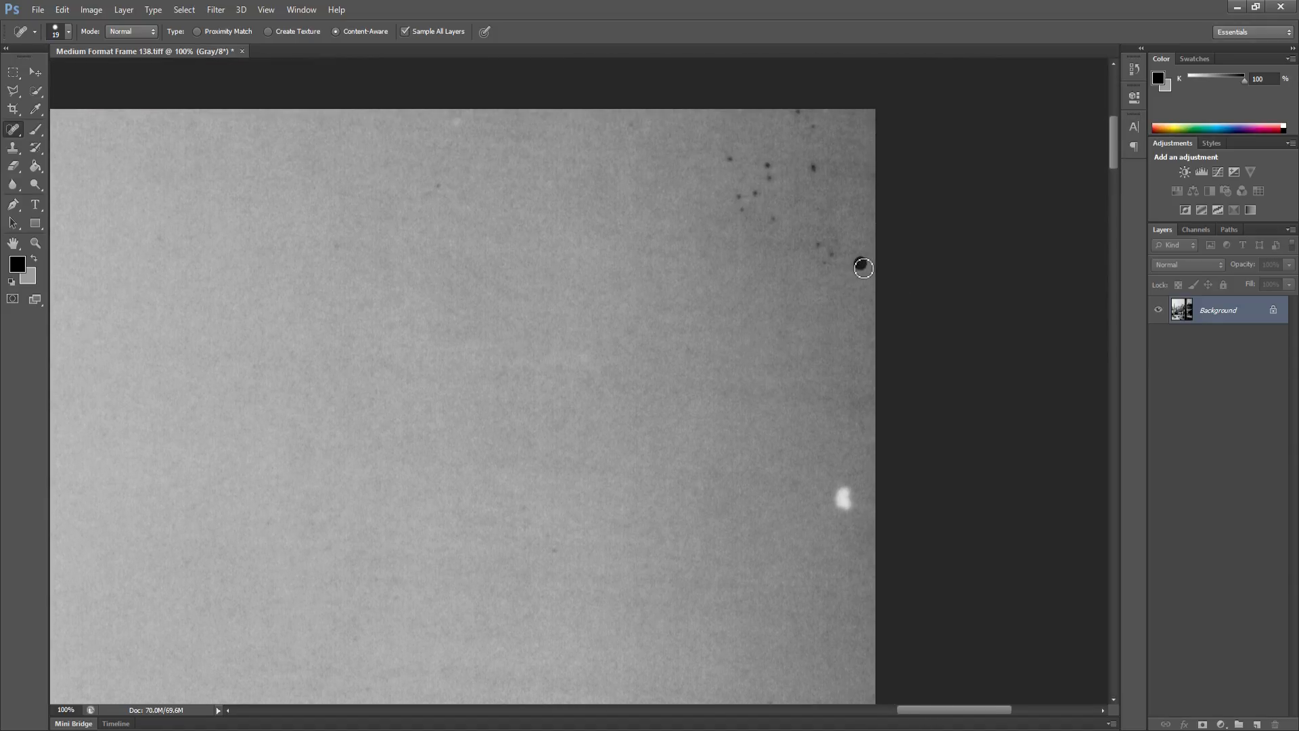
pyautogui.click(863, 267)
pyautogui.click(822, 244)
pyautogui.click(825, 253)
pyautogui.click(738, 198)
pyautogui.click(755, 193)
pyautogui.click(773, 221)
# Heal the remaining upper specks in the photo's upper-right corner and the white spot near the right edge
pyautogui.moveTo(723, 154); pyautogui.dragTo(725, 165)
pyautogui.click(772, 172)
pyautogui.click(773, 180)
pyautogui.click(815, 170)
pyautogui.click(812, 130)
pyautogui.click(800, 114)
pyautogui.moveTo(841, 499); pyautogui.dragTo(850, 491)
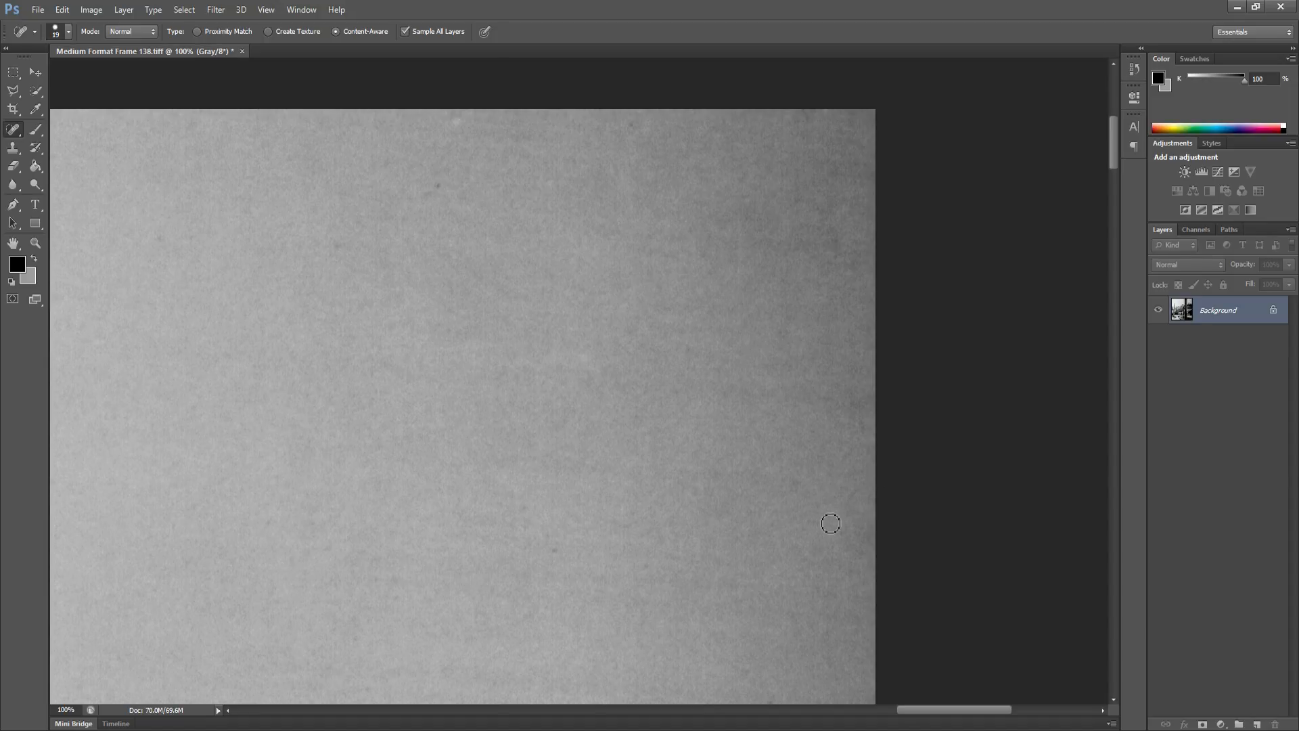
# In the bright sky, heal the faint smudge and the specks left of and around the curved white hair mark
pyautogui.hscroll(-20, 1103, 452)
pyautogui.scroll(-10, 1092, 451)
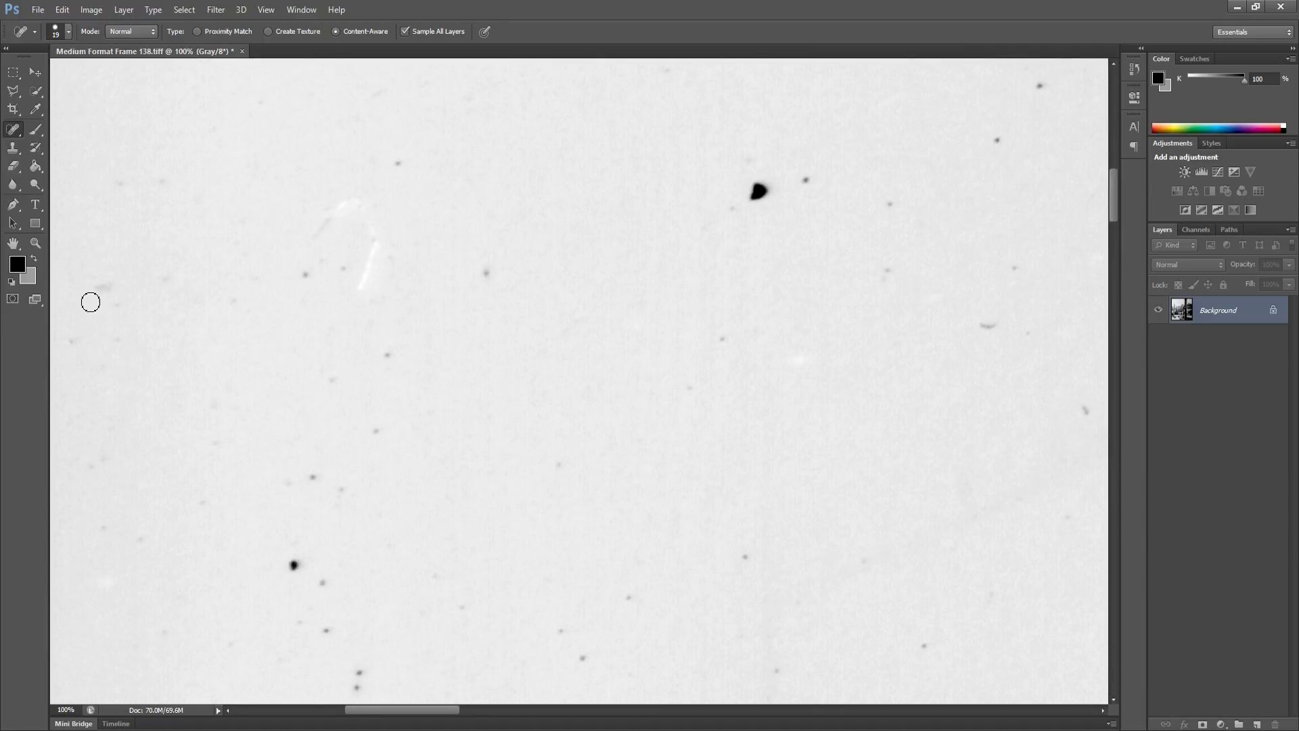
pyautogui.moveTo(93, 291); pyautogui.dragTo(120, 306)
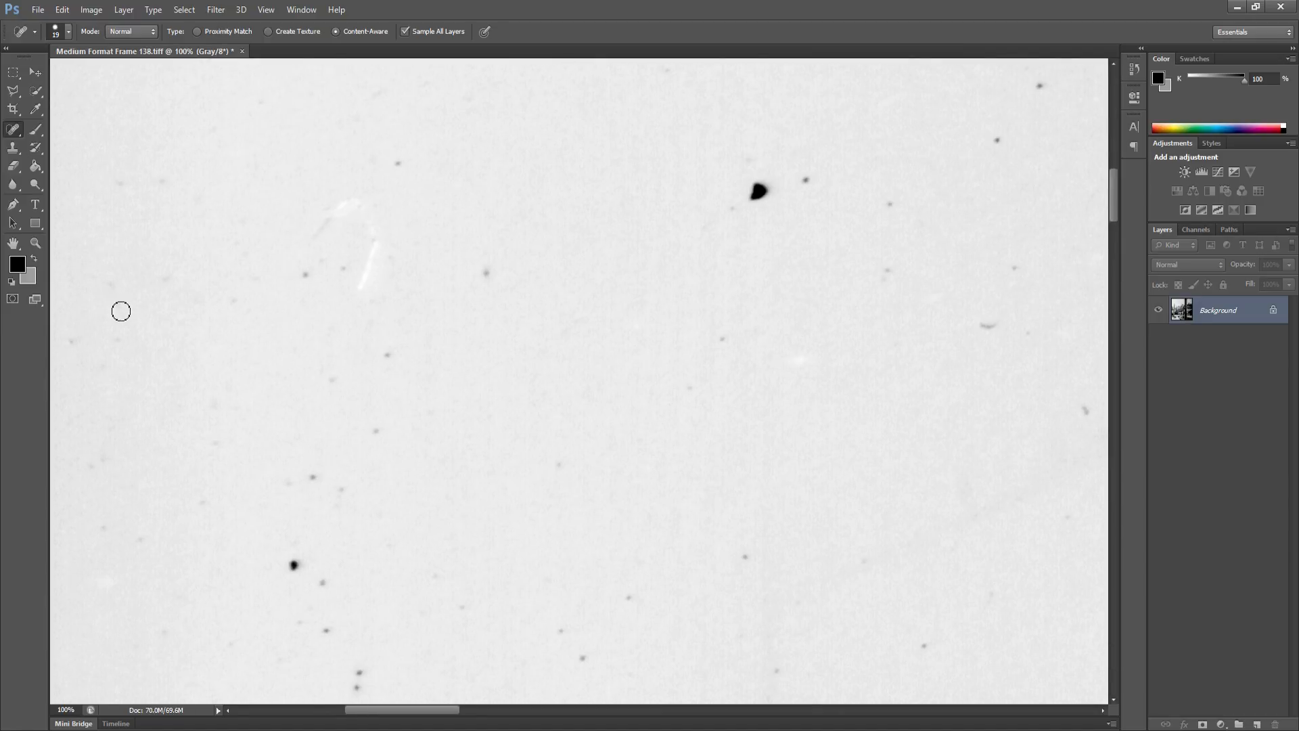
pyautogui.click(236, 303)
pyautogui.click(303, 275)
pyautogui.click(343, 270)
pyautogui.click(313, 309)
# Heal the small specks below the curved white hair mark, down to just above the black spot
pyautogui.click(333, 380)
pyautogui.click(391, 353)
pyautogui.click(376, 430)
pyautogui.click(289, 481)
pyautogui.click(312, 477)
pyautogui.moveTo(343, 486); pyautogui.dragTo(341, 502)
# Heal the black spot below the hair mark, the specks trailing beneath it and the three to its right
pyautogui.moveTo(294, 556)
pyautogui.mouseDown()
pyautogui.moveTo(291, 570)
pyautogui.moveTo(327, 587)
pyautogui.moveTo(300, 626)
pyautogui.mouseUp()
pyautogui.moveTo(329, 633); pyautogui.dragTo(356, 689)
pyautogui.moveTo(560, 629); pyautogui.dragTo(564, 625)
pyautogui.moveTo(583, 661); pyautogui.dragTo(586, 659)
pyautogui.moveTo(632, 599); pyautogui.dragTo(635, 600)
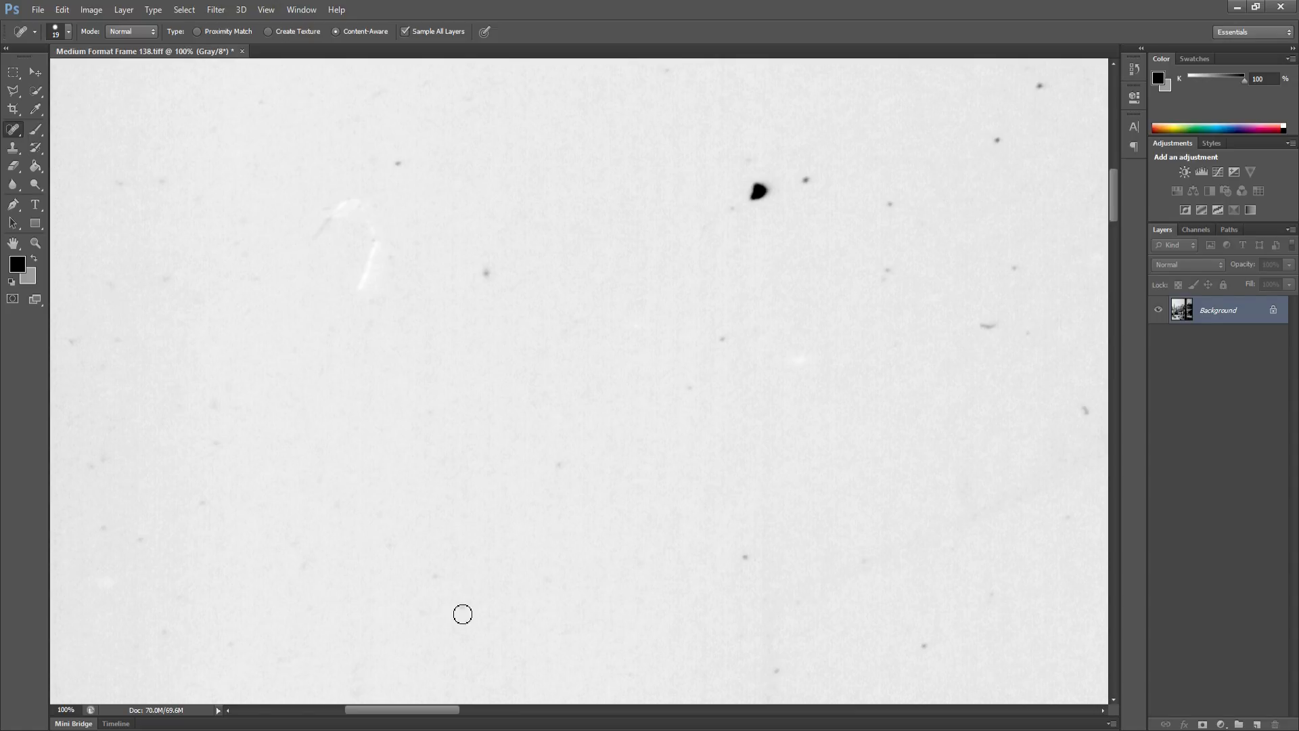
# Heal the isolated specks across the lower bright sky and the two specks beside the curved white hair mark
pyautogui.moveTo(441, 580); pyautogui.dragTo(441, 577)
pyautogui.moveTo(746, 557); pyautogui.dragTo(747, 556)
pyautogui.moveTo(778, 672); pyautogui.dragTo(780, 672)
pyautogui.moveTo(929, 648); pyautogui.dragTo(926, 648)
pyautogui.moveTo(487, 272); pyautogui.dragTo(488, 273)
pyautogui.moveTo(397, 173); pyautogui.dragTo(404, 165)
# Heal the large black blotch, the specks around it and the small curved dark mark farther right
pyautogui.moveTo(723, 338); pyautogui.dragTo(724, 342)
pyautogui.click(738, 207)
pyautogui.moveTo(754, 180)
pyautogui.mouseDown()
pyautogui.moveTo(759, 199)
pyautogui.moveTo(811, 177)
pyautogui.moveTo(756, 165)
pyautogui.mouseUp()
pyautogui.moveTo(776, 179); pyautogui.dragTo(776, 201)
pyautogui.click(892, 204)
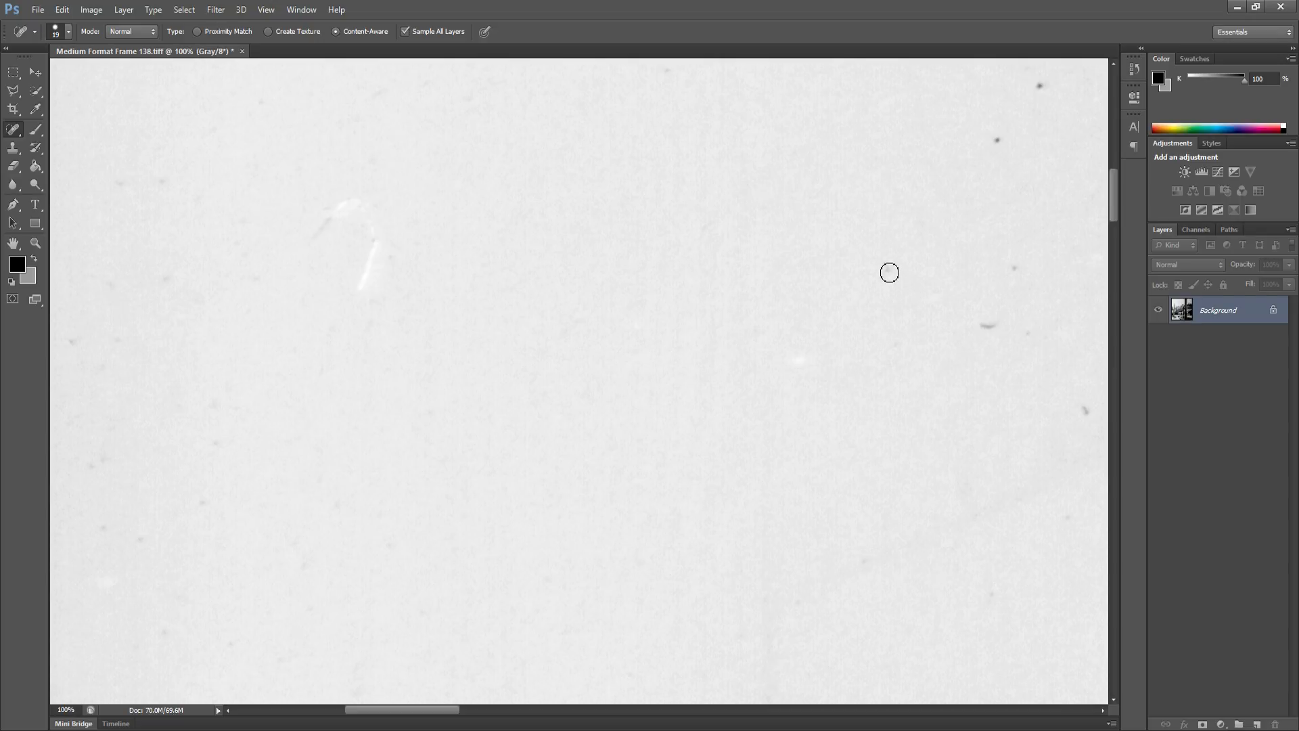
pyautogui.click(890, 273)
pyautogui.moveTo(986, 335)
pyautogui.mouseDown()
pyautogui.moveTo(1009, 327)
pyautogui.moveTo(899, 275)
pyautogui.moveTo(531, 351)
pyautogui.mouseUp()
pyautogui.click(1014, 268)
pyautogui.click(1014, 269)
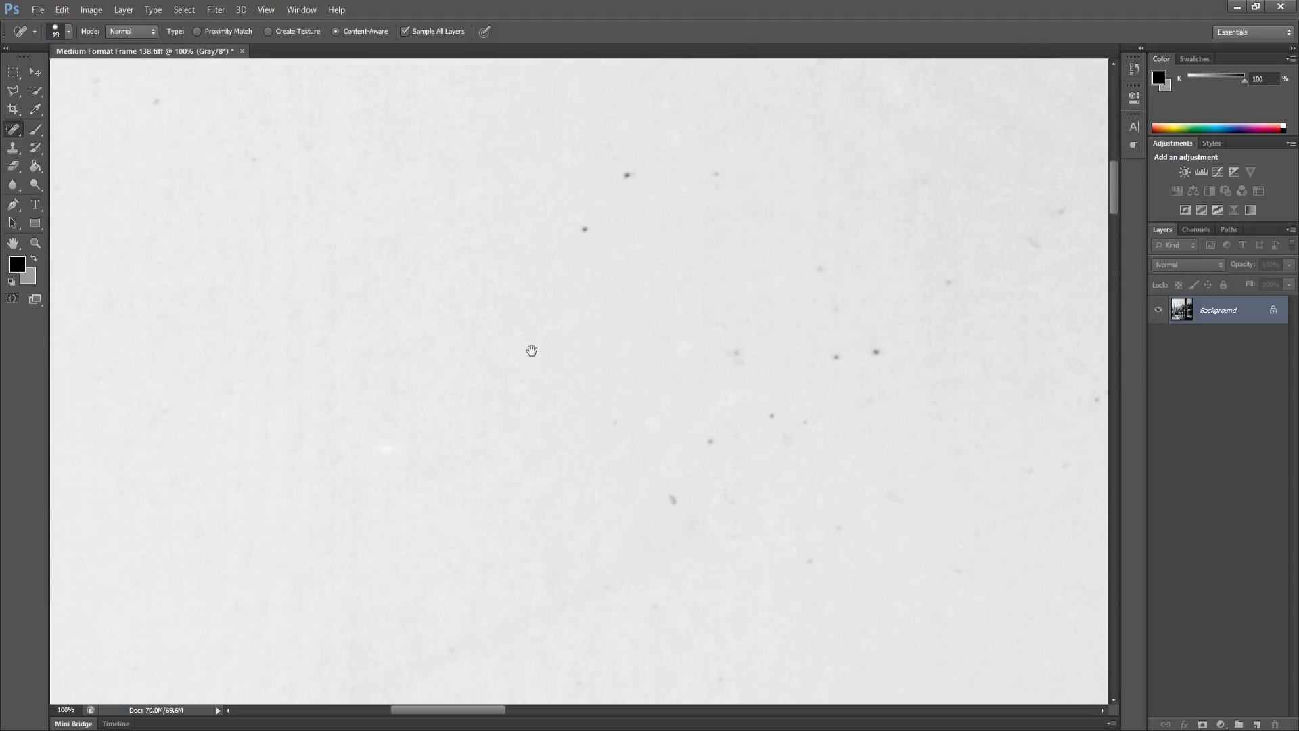
# Heal the three upper dark specks, the short dark mark below them and the faint speck beside that mark
pyautogui.click(569, 241)
pyautogui.click(611, 182)
pyautogui.click(701, 182)
pyautogui.click(655, 506)
pyautogui.click(719, 509)
# Heal the group of small specks just above and right of the removed short dark mark
pyautogui.click(695, 450)
pyautogui.click(751, 425)
pyautogui.click(754, 426)
pyautogui.moveTo(766, 441); pyautogui.dragTo(772, 445)
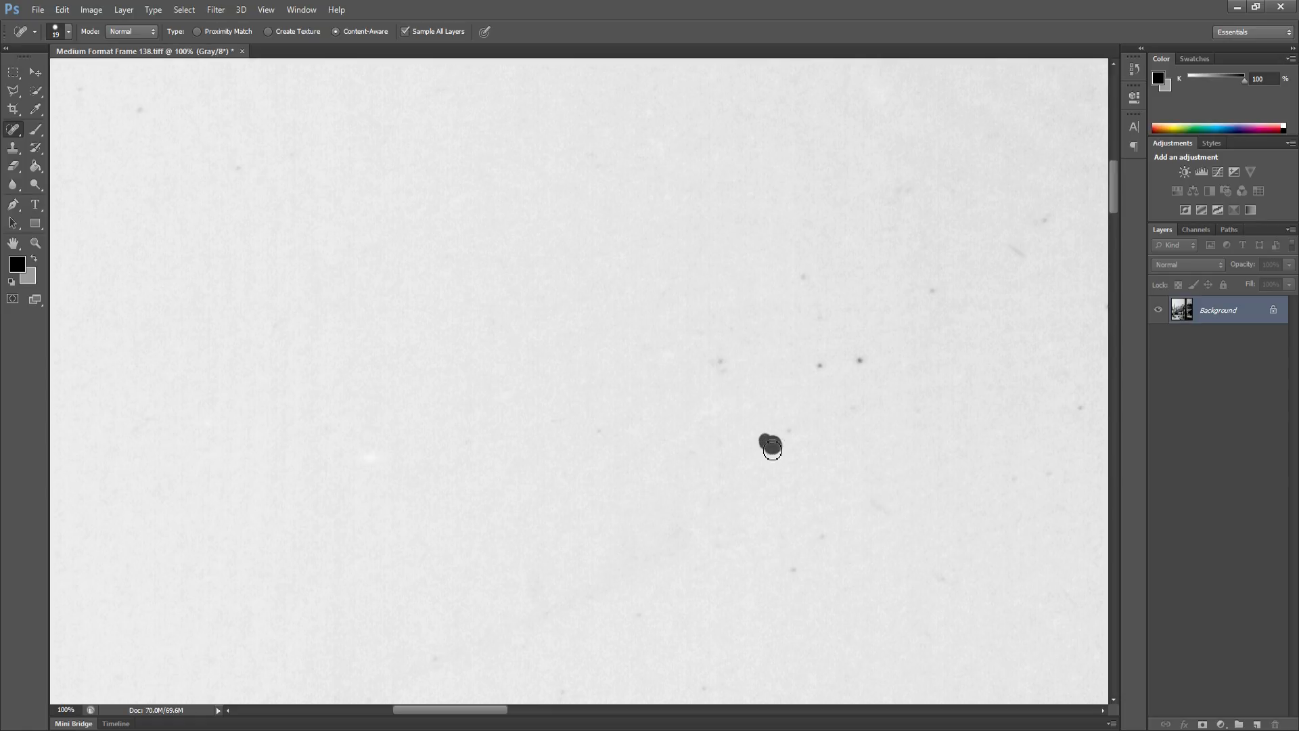
pyautogui.click(790, 435)
# Heal the pair of dark specks, the fainter ones around and above them, and the two specks below
pyautogui.click(720, 363)
pyautogui.click(820, 366)
pyautogui.click(861, 361)
pyautogui.click(805, 278)
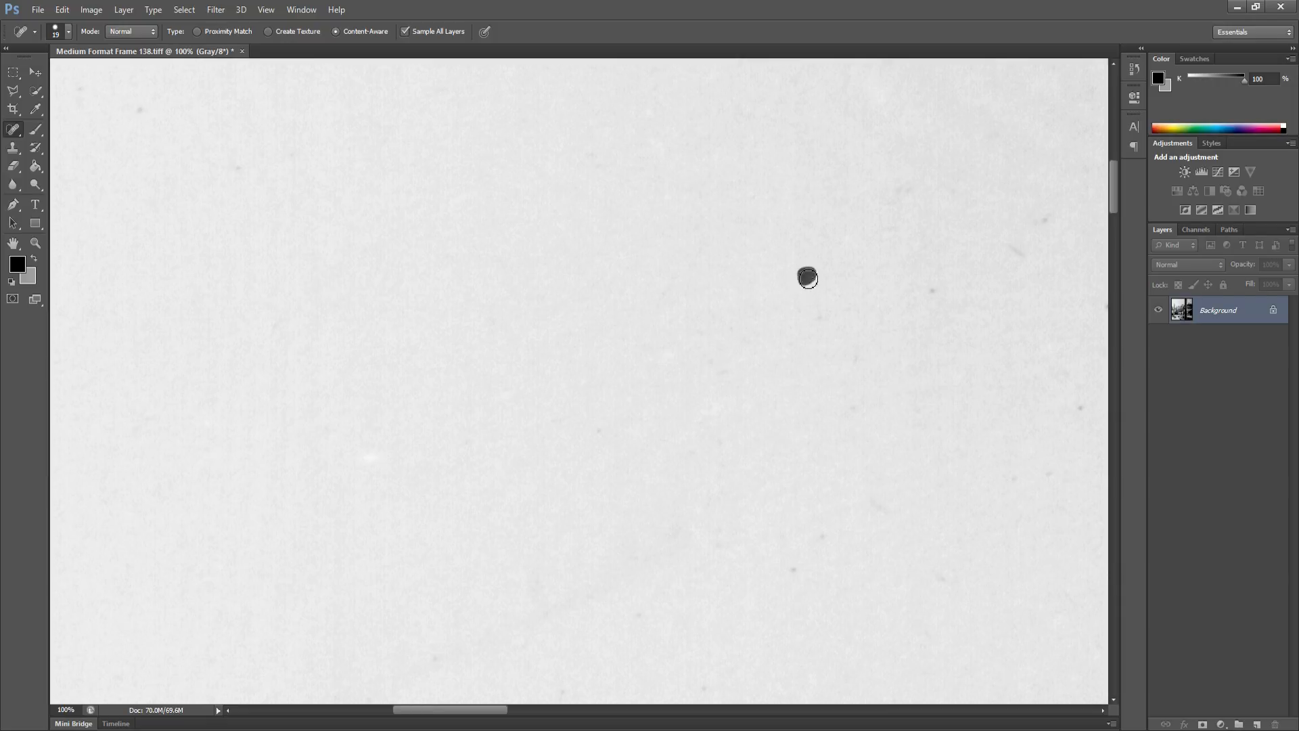
pyautogui.click(822, 317)
pyautogui.click(933, 294)
pyautogui.click(791, 564)
pyautogui.click(818, 539)
# Heal the faint upper speck and the specks running diagonally down toward the isolated dark spot
pyautogui.moveTo(858, 472); pyautogui.dragTo(687, 432)
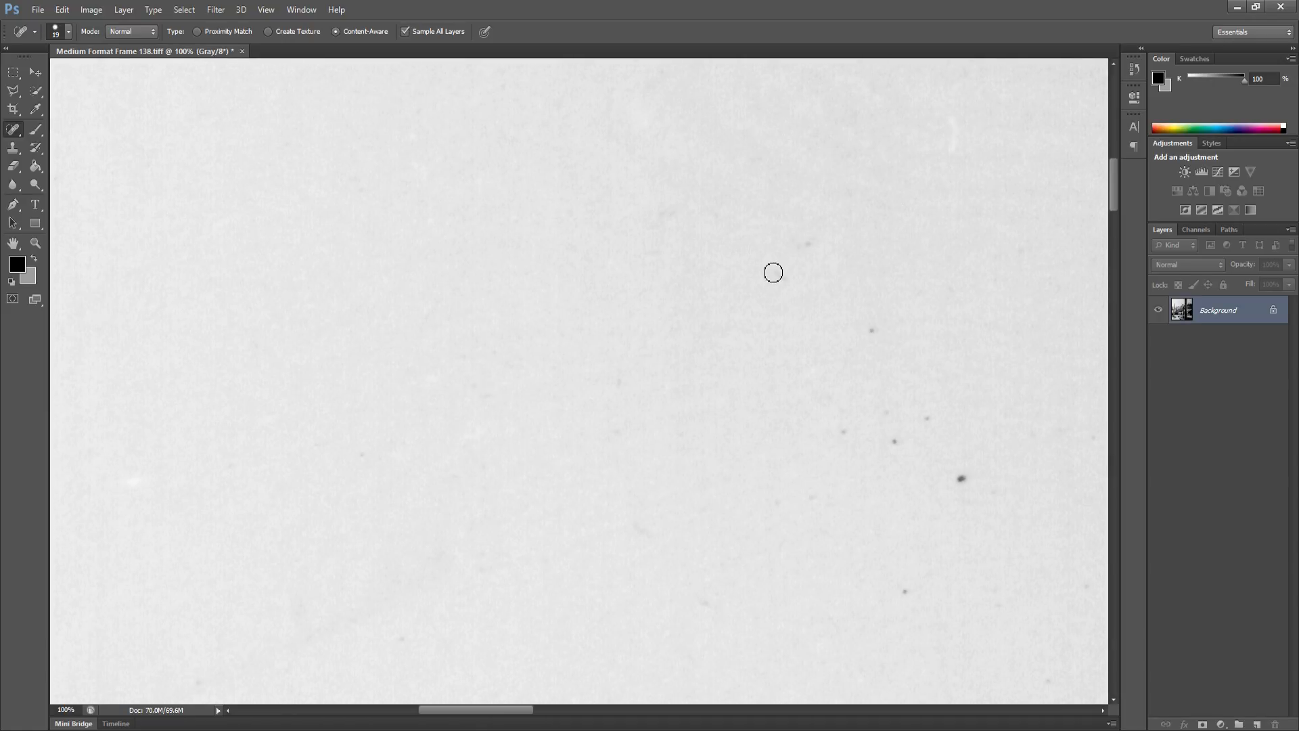
pyautogui.moveTo(774, 273)
pyautogui.mouseDown()
pyautogui.moveTo(786, 287)
pyautogui.moveTo(778, 277)
pyautogui.moveTo(806, 252)
pyautogui.mouseUp()
pyautogui.click(872, 331)
pyautogui.click(844, 431)
pyautogui.click(895, 442)
pyautogui.click(929, 421)
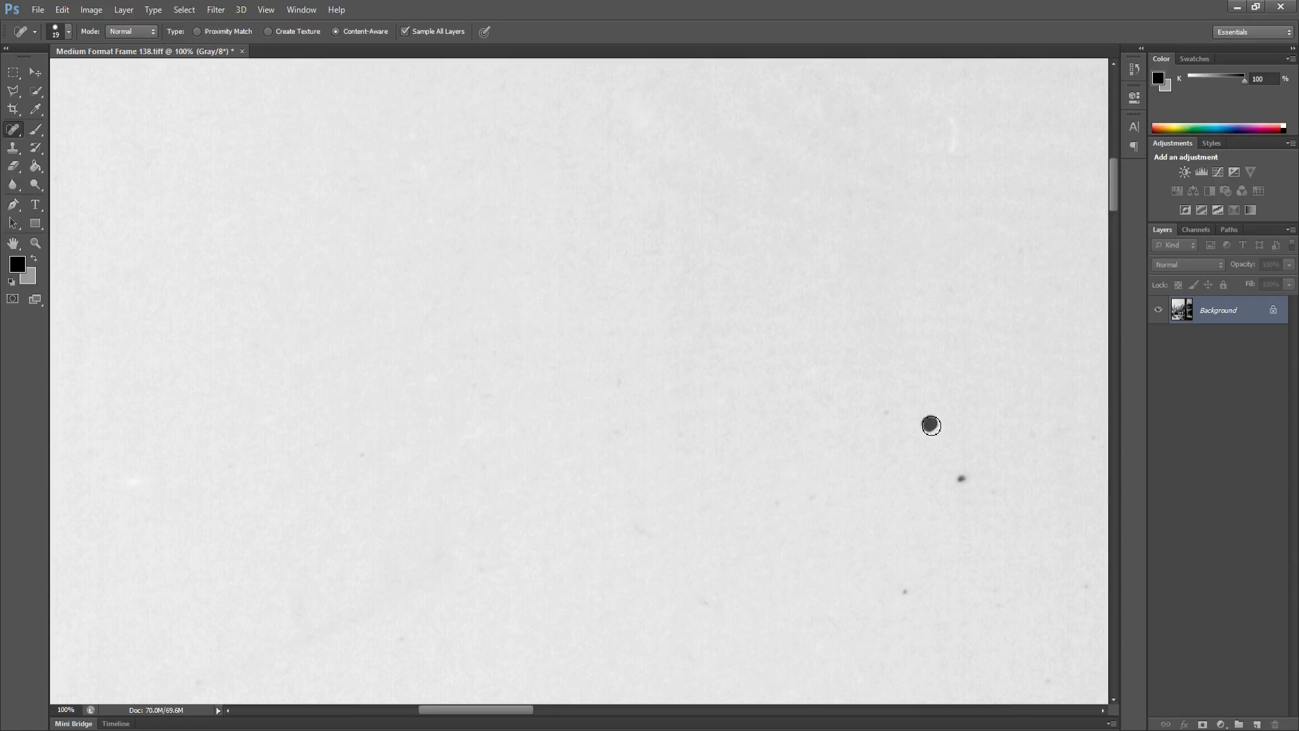
pyautogui.click(889, 414)
# Heal the faint specks left of the isolated dark spot, the speck below it and the spot itself
pyautogui.moveTo(786, 500); pyautogui.dragTo(768, 522)
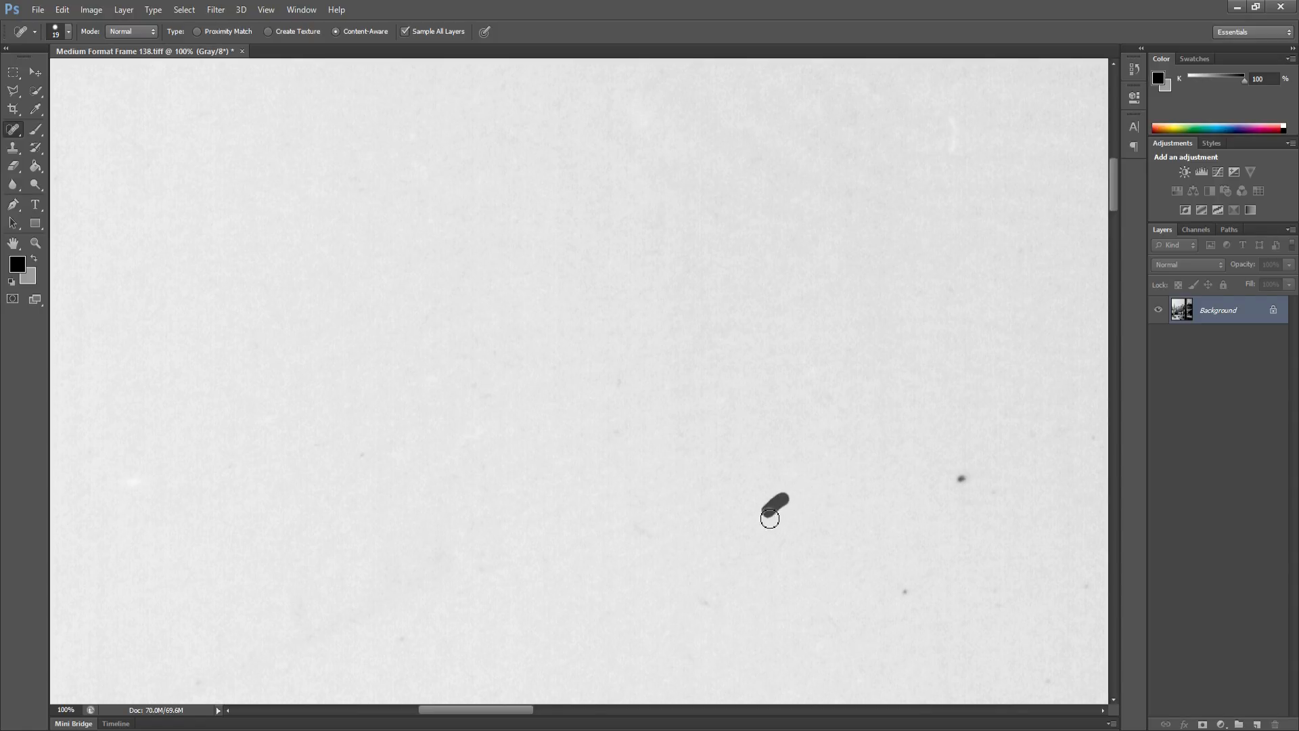
pyautogui.click(906, 594)
pyautogui.click(964, 480)
# Heal the specks in the bright sky above and right of the dark bracket-shaped mark
pyautogui.moveTo(937, 478)
pyautogui.mouseDown()
pyautogui.moveTo(577, 464)
pyautogui.moveTo(609, 465)
pyautogui.mouseUp()
pyautogui.click(728, 568)
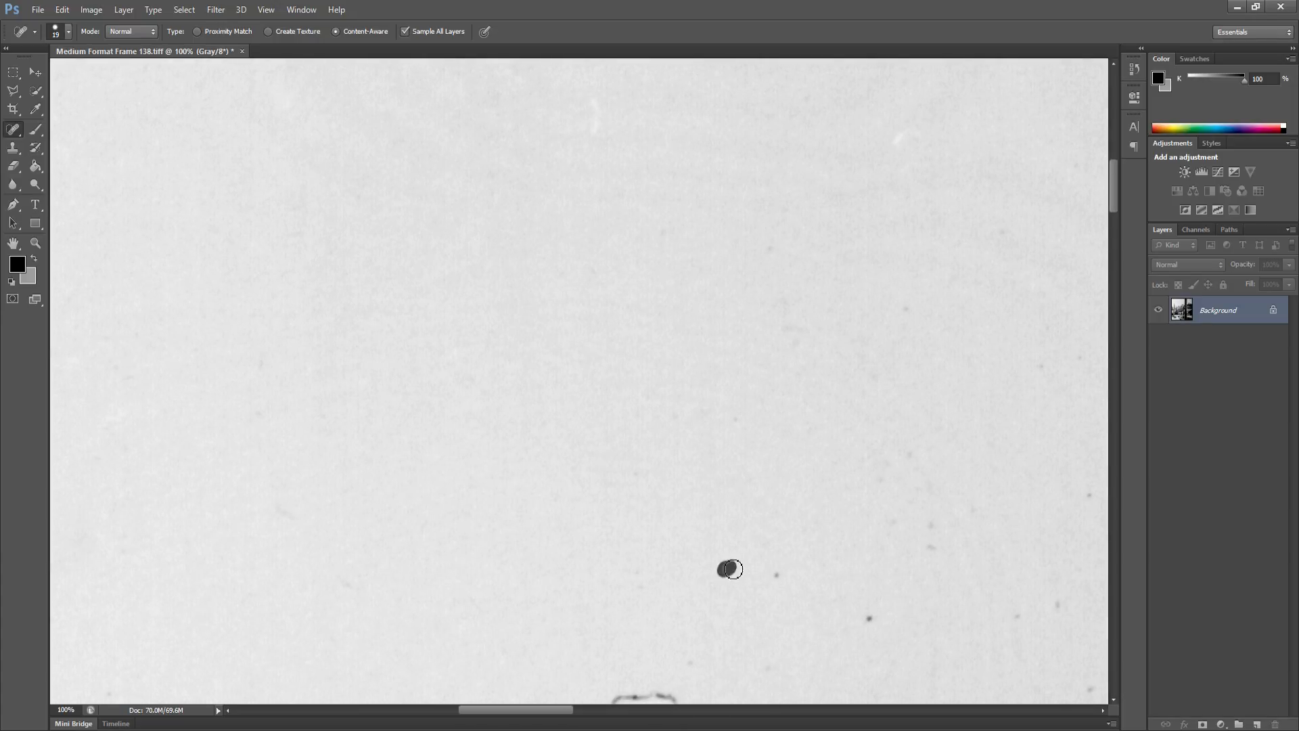
pyautogui.click(778, 575)
pyautogui.click(869, 617)
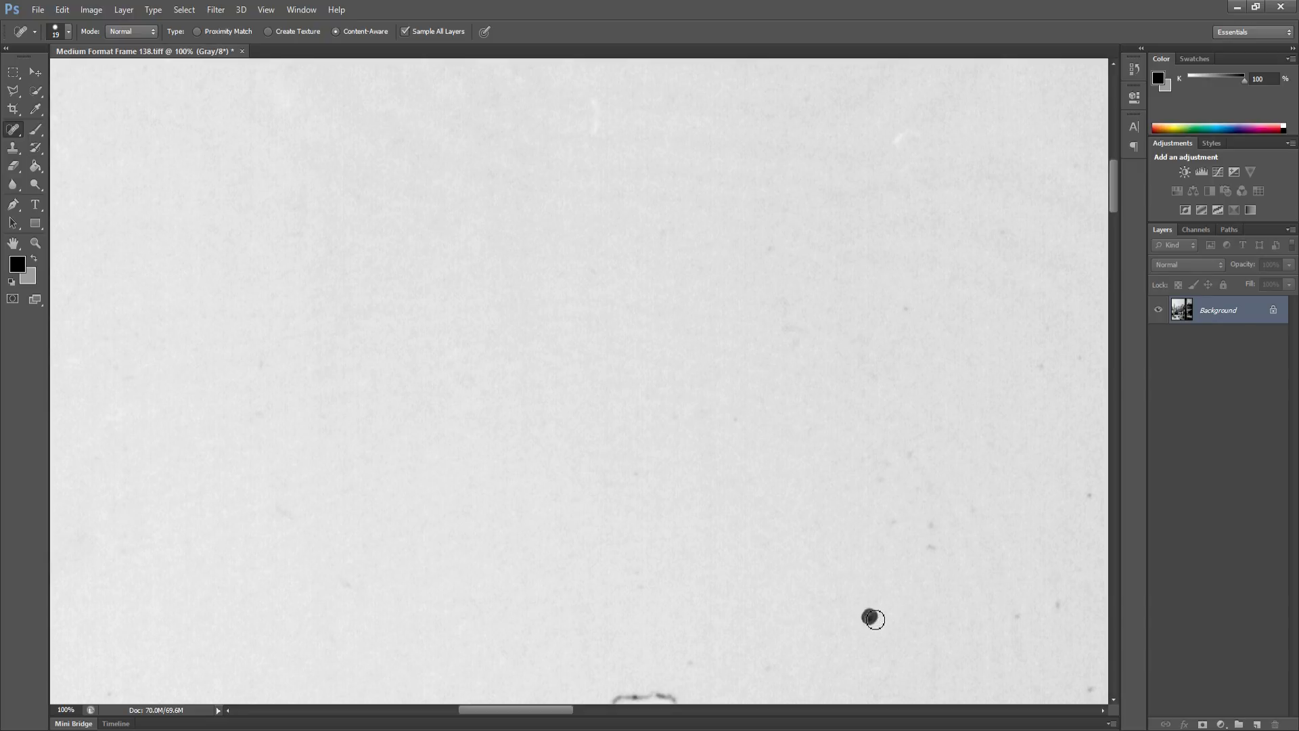
pyautogui.click(893, 525)
pyautogui.click(927, 549)
pyautogui.click(907, 456)
# Heal the next group of specks farther right of the bracket-shaped mark, down to the two lowest ones
pyautogui.moveTo(893, 488); pyautogui.dragTo(607, 460)
pyautogui.click(731, 588)
pyautogui.click(771, 575)
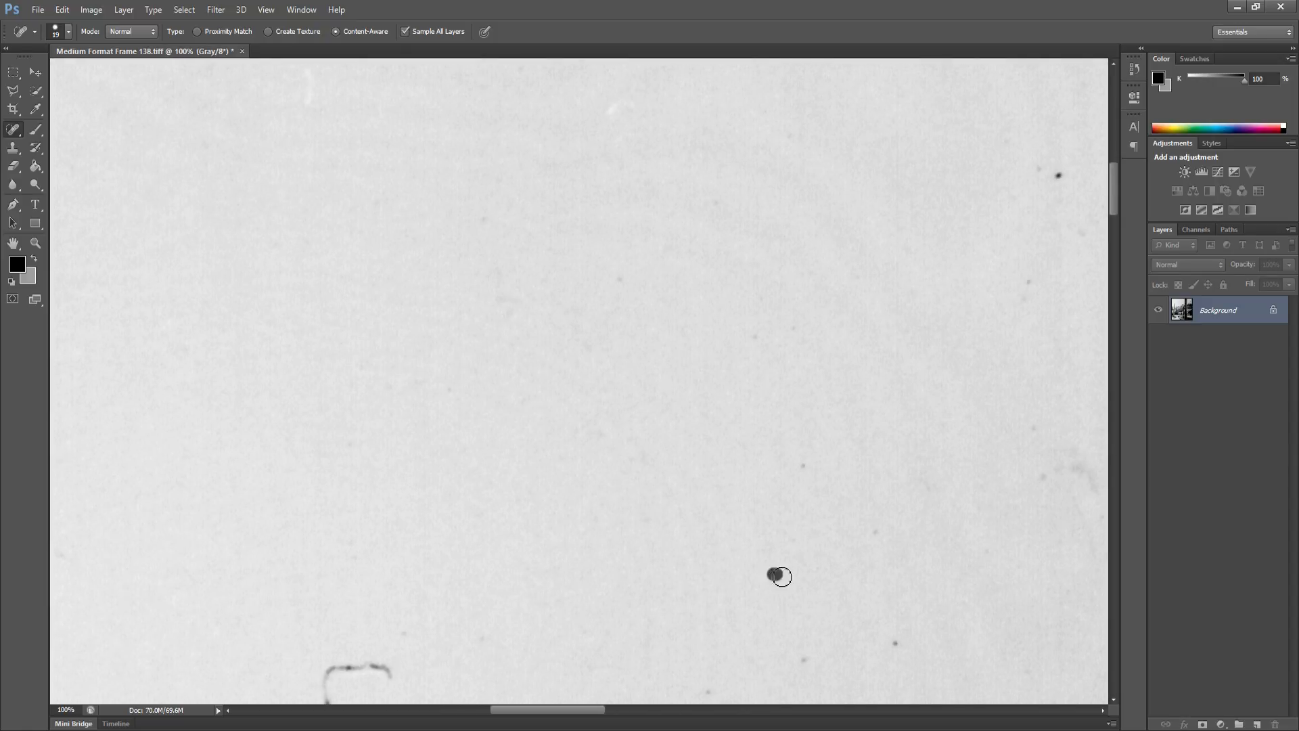
pyautogui.click(805, 467)
pyautogui.click(875, 532)
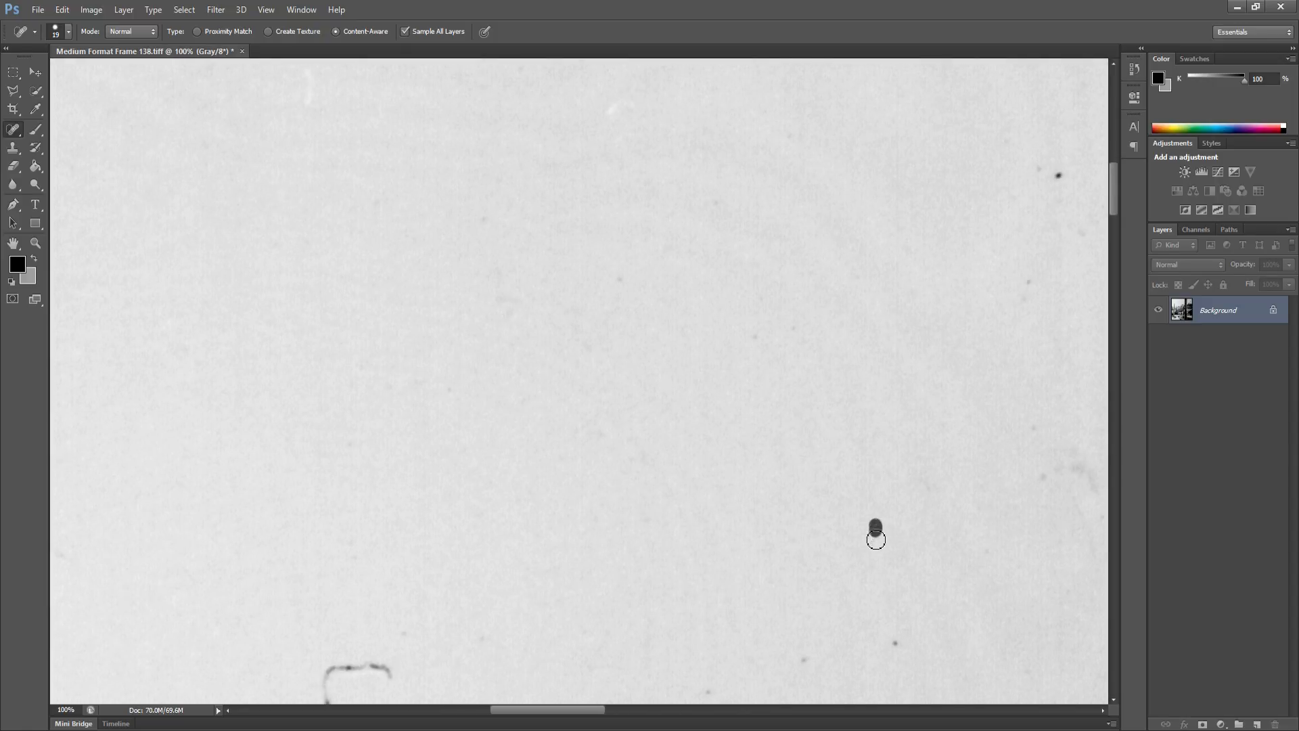
pyautogui.click(805, 659)
pyautogui.click(895, 646)
pyautogui.moveTo(916, 531); pyautogui.dragTo(700, 546)
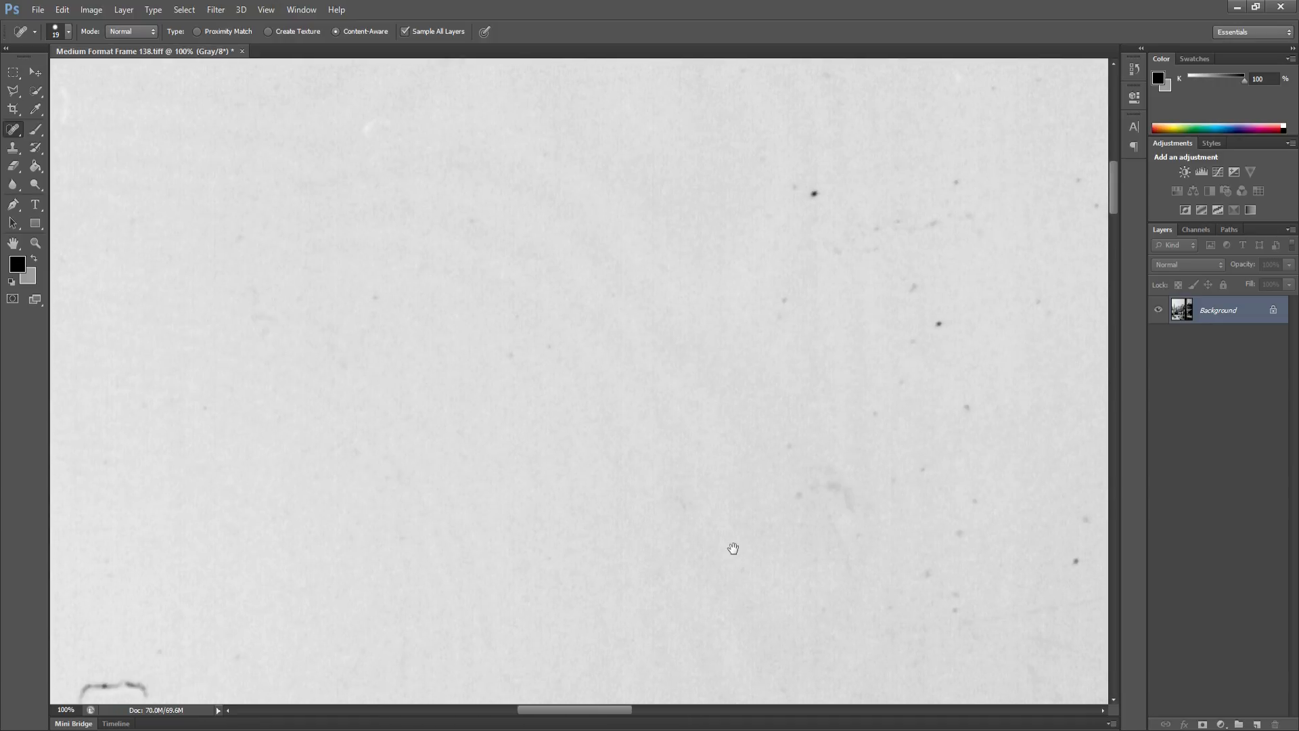
# Heal the faint curved smudge in the bright sky and the specks around and below it
pyautogui.click(789, 448)
pyautogui.moveTo(793, 499)
pyautogui.mouseDown()
pyautogui.moveTo(850, 494)
pyautogui.moveTo(844, 513)
pyautogui.mouseUp()
pyautogui.click(819, 570)
pyautogui.click(848, 552)
pyautogui.click(893, 631)
pyautogui.click(851, 570)
pyautogui.click(921, 575)
pyautogui.click(954, 613)
# Heal the scattered specks right of the removed smudge, working up toward the lower of the two dark spots
pyautogui.click(959, 535)
pyautogui.click(977, 504)
pyautogui.click(894, 481)
pyautogui.click(922, 471)
pyautogui.click(879, 415)
pyautogui.click(968, 413)
pyautogui.click(904, 380)
# Heal the lower dark spot, the speck just above it and the faint specks to its left
pyautogui.click(943, 323)
pyautogui.click(914, 289)
pyautogui.click(783, 301)
pyautogui.click(777, 332)
# Heal the upper dark spot and the row of faint specks extending to its right
pyautogui.click(814, 195)
pyautogui.click(873, 229)
pyautogui.click(876, 243)
pyautogui.click(898, 226)
pyautogui.click(926, 229)
pyautogui.click(965, 216)
pyautogui.click(981, 241)
pyautogui.click(957, 186)
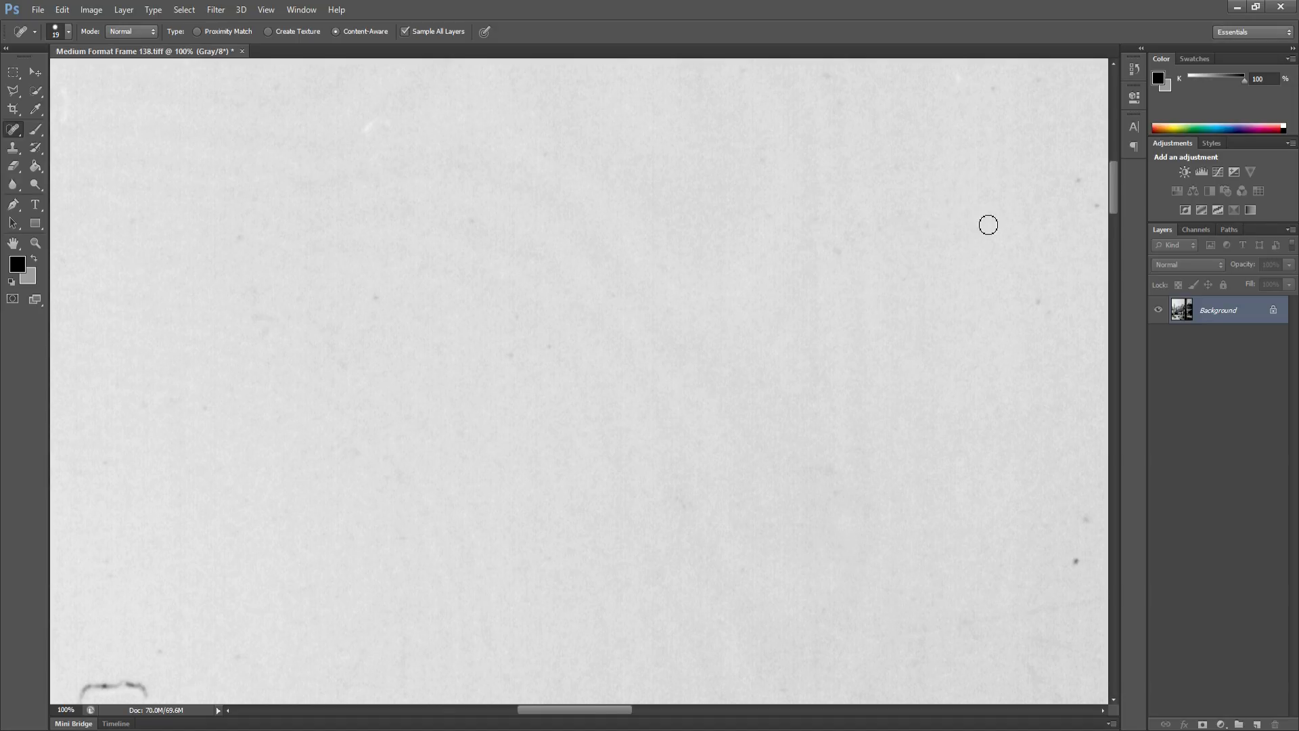
# Heal the specks and small dark spots in the adjoining sky section above the faint diagonal scratch
pyautogui.click(1058, 302)
pyautogui.moveTo(1042, 299); pyautogui.dragTo(716, 356)
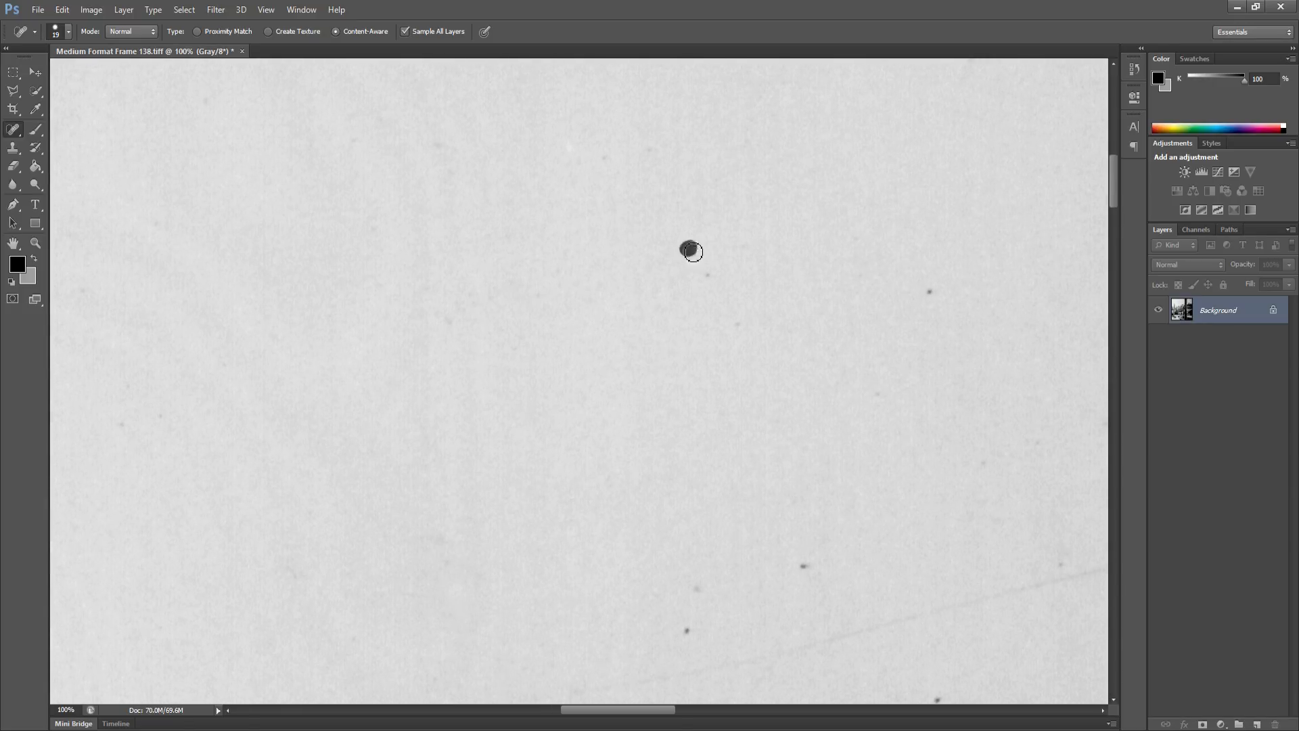
pyautogui.click(708, 274)
pyautogui.click(738, 324)
pyautogui.click(805, 565)
pyautogui.click(697, 585)
pyautogui.click(931, 291)
# Heal the dark spot below the faint diagonal scratch, the scratch itself and the specks above it
pyautogui.moveTo(906, 540); pyautogui.dragTo(767, 483)
pyautogui.click(796, 645)
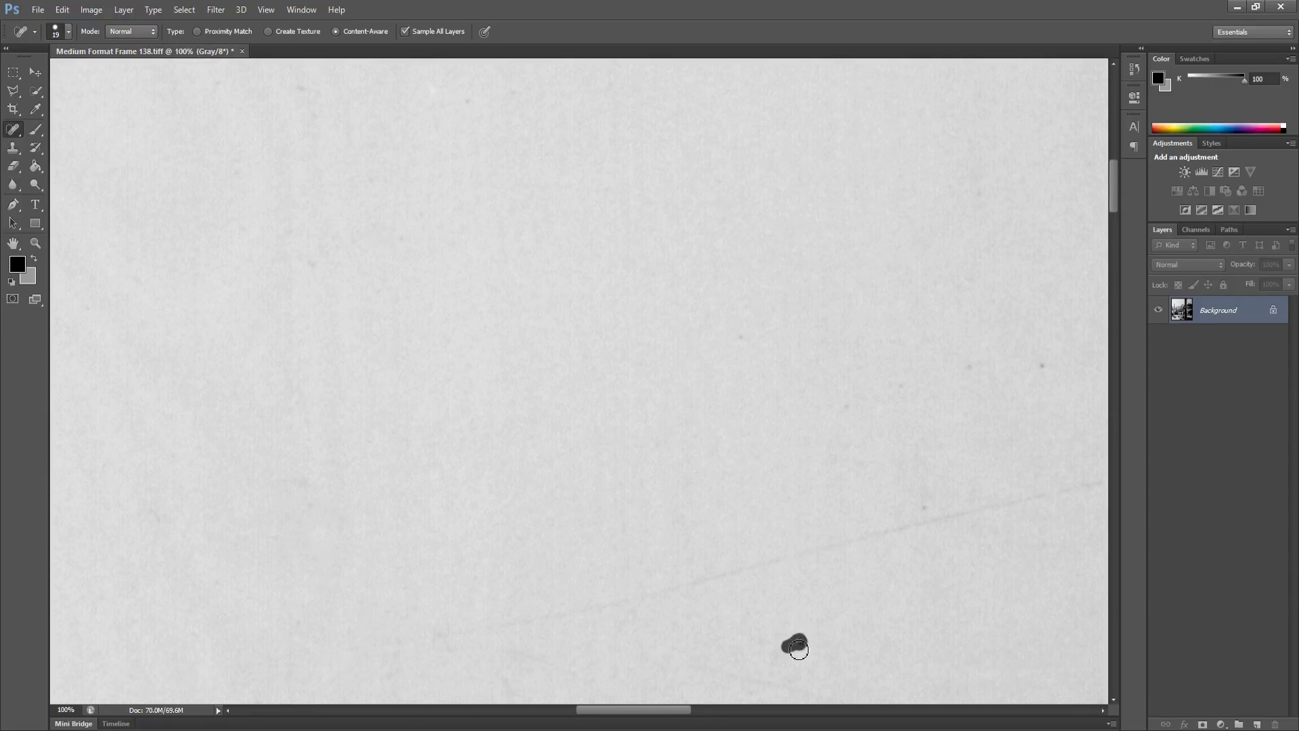
pyautogui.moveTo(487, 632); pyautogui.dragTo(955, 520)
pyautogui.click(972, 487)
pyautogui.moveTo(911, 454); pyautogui.dragTo(926, 488)
pyautogui.moveTo(846, 412)
pyautogui.mouseDown()
pyautogui.moveTo(861, 395)
pyautogui.moveTo(905, 390)
pyautogui.moveTo(703, 395)
pyautogui.mouseUp()
pyautogui.click(970, 369)
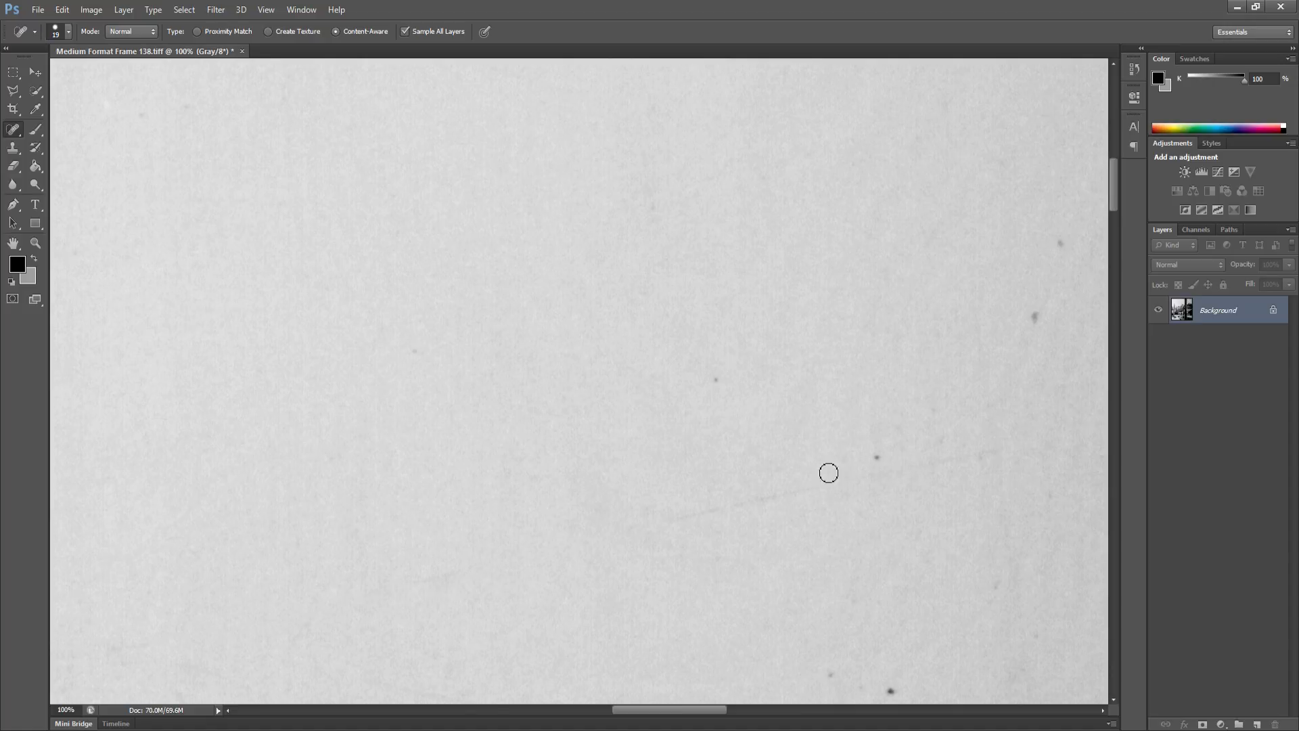
# Heal the two dark specks above the scratch's remaining section and that section of the scratch
pyautogui.moveTo(877, 457); pyautogui.dragTo(884, 456)
pyautogui.click(719, 383)
pyautogui.moveTo(648, 514)
pyautogui.mouseDown()
pyautogui.moveTo(717, 516)
pyautogui.moveTo(863, 478)
pyautogui.moveTo(778, 473)
pyautogui.mouseUp()
# Heal the two dark specks left of the hook-shaped mark and the faint line and specks below them
pyautogui.moveTo(912, 454); pyautogui.dragTo(857, 461)
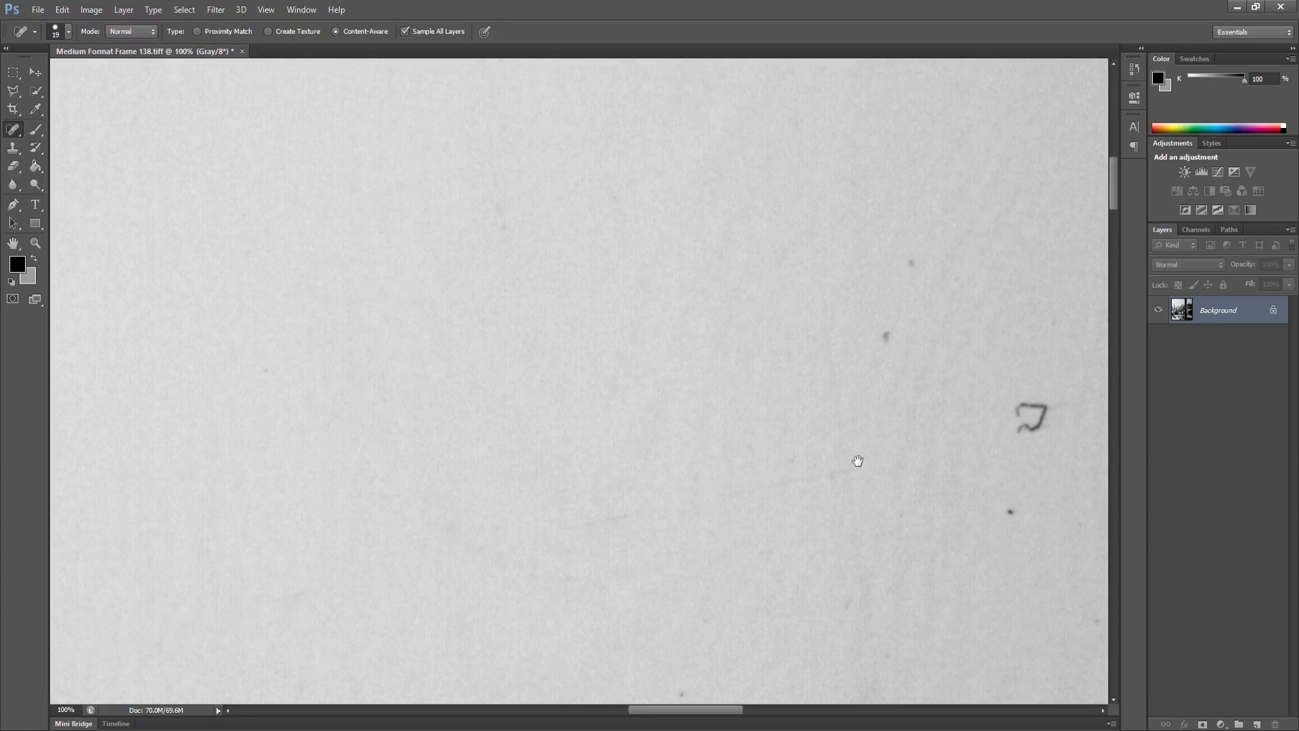
pyautogui.click(888, 337)
pyautogui.click(913, 264)
pyautogui.moveTo(836, 476); pyautogui.dragTo(850, 494)
pyautogui.click(845, 602)
pyautogui.click(903, 513)
# Heal the dark dot below the hook-shaped mark, the mark itself and the nearby specks beside the dark vertical band
pyautogui.moveTo(905, 492); pyautogui.dragTo(795, 484)
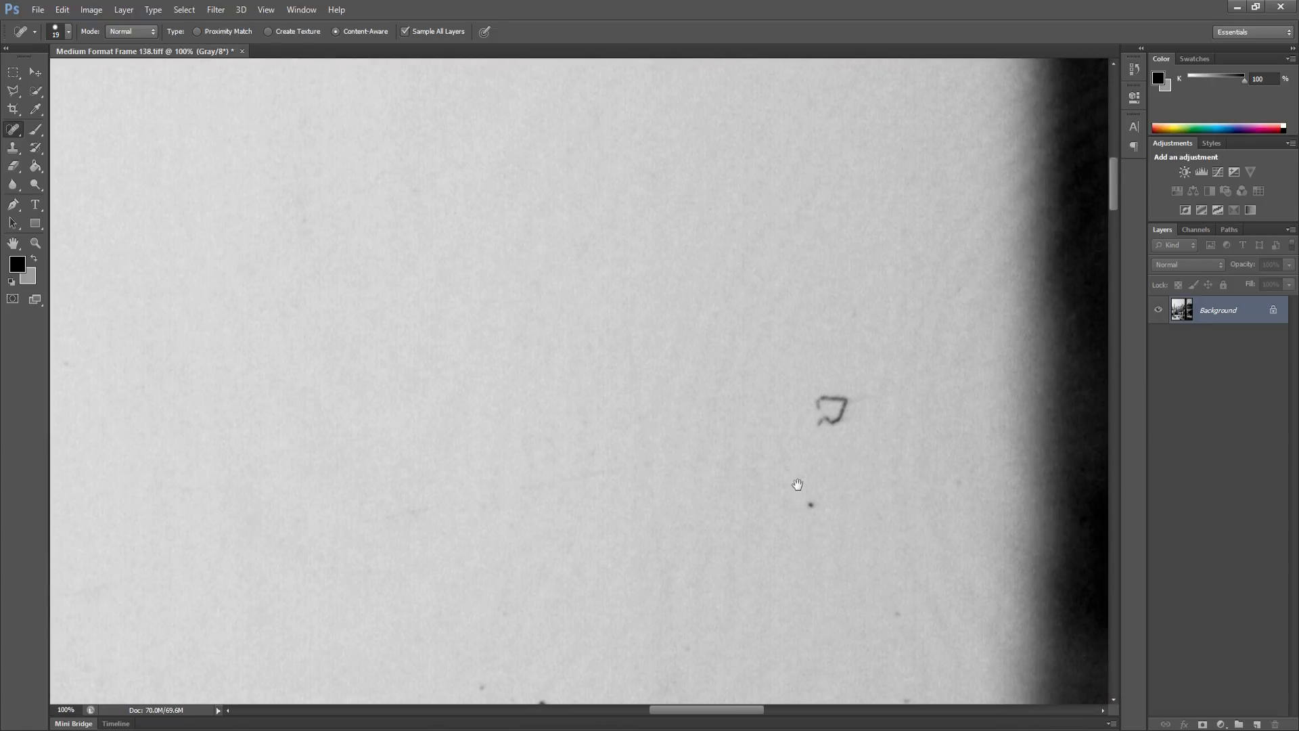
pyautogui.click(780, 509)
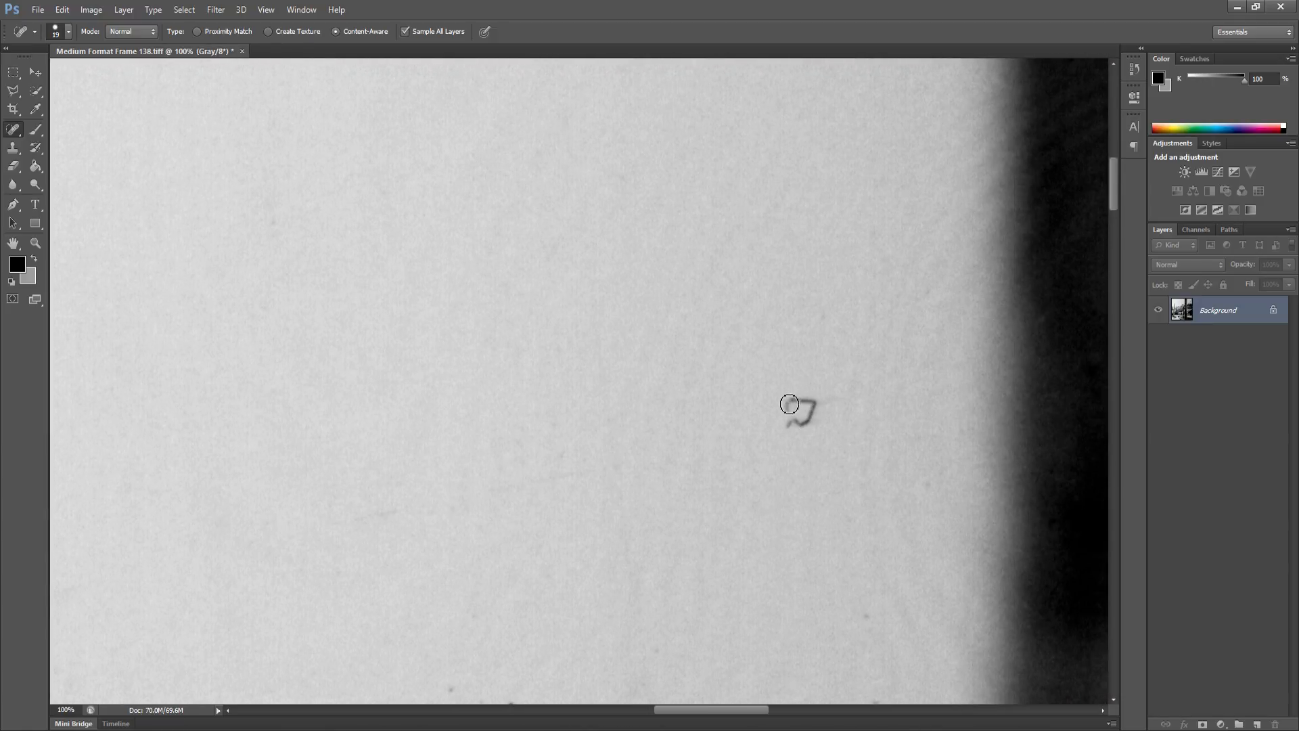
pyautogui.moveTo(790, 404)
pyautogui.mouseDown()
pyautogui.moveTo(815, 423)
pyautogui.moveTo(785, 436)
pyautogui.moveTo(803, 431)
pyautogui.mouseUp()
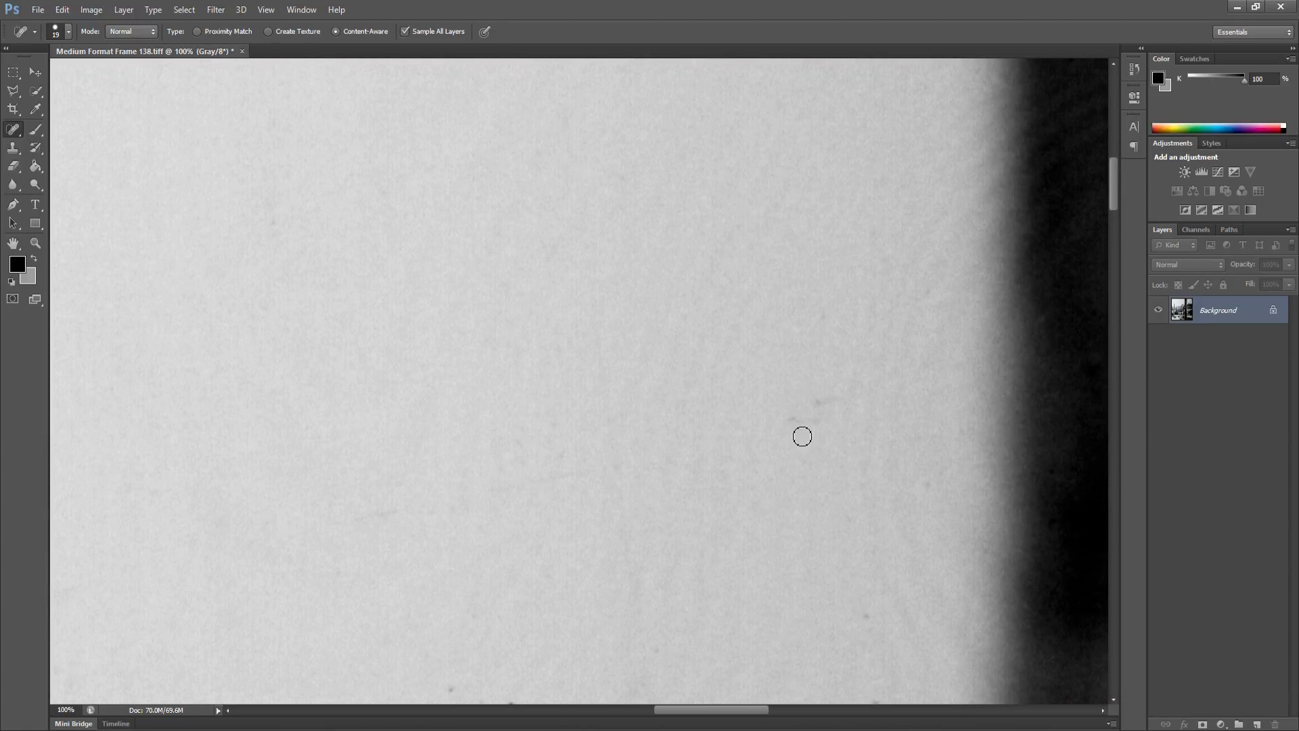
pyautogui.click(450, 690)
pyautogui.moveTo(925, 489); pyautogui.dragTo(943, 476)
pyautogui.click(960, 433)
# Heal the small cluster of specks in the grey sky on the far side of the dark vertical band
pyautogui.hscroll(10, 734, 524)
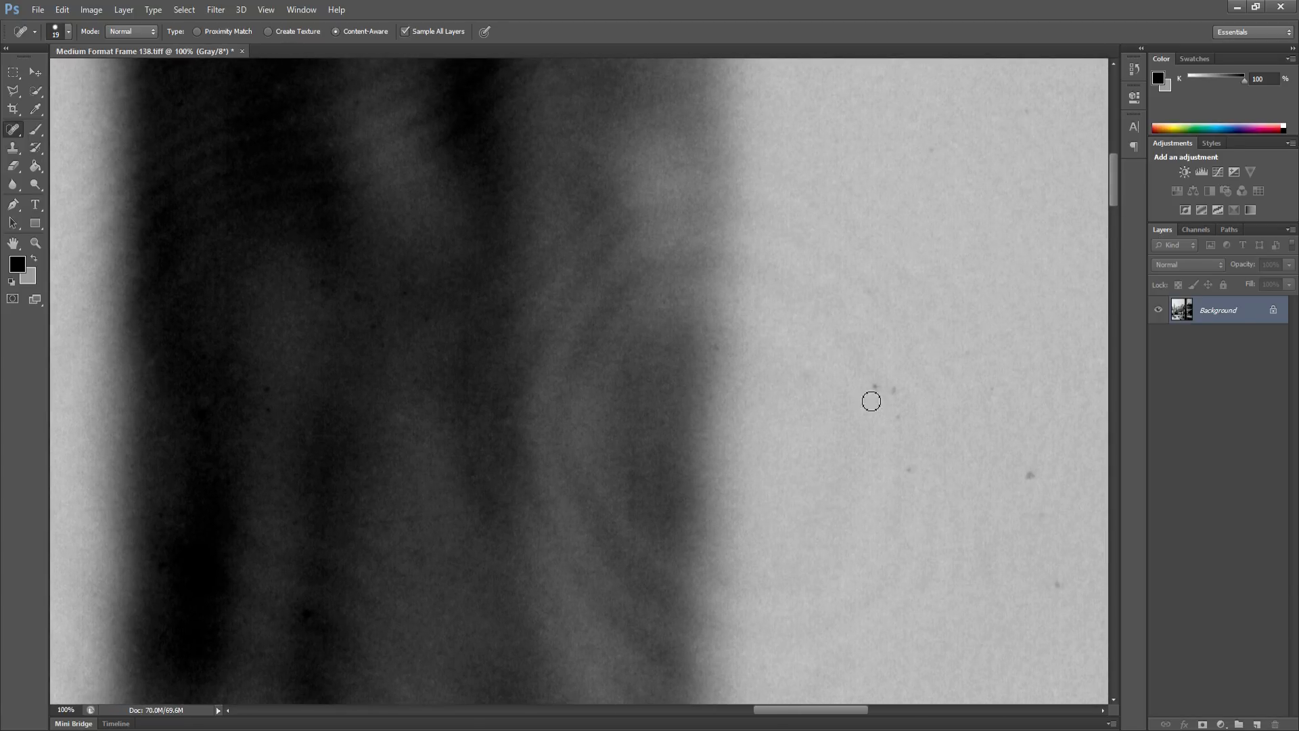
pyautogui.click(874, 384)
pyautogui.click(894, 392)
pyautogui.click(899, 417)
pyautogui.moveTo(911, 464); pyautogui.dragTo(917, 468)
# Heal the dark spot with the specks below it, and the isolated speck near the short diagonal row farther right
pyautogui.hscroll(5, 841, 473)
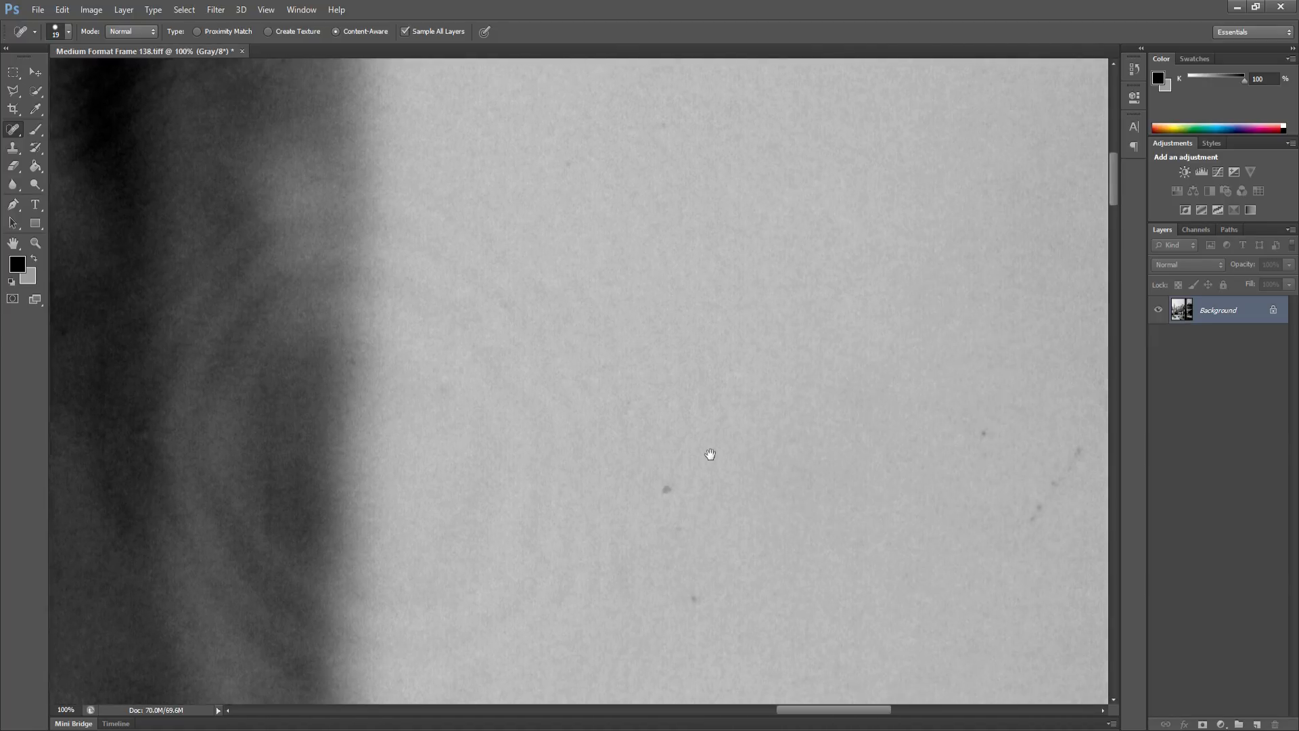
pyautogui.click(657, 494)
pyautogui.click(672, 526)
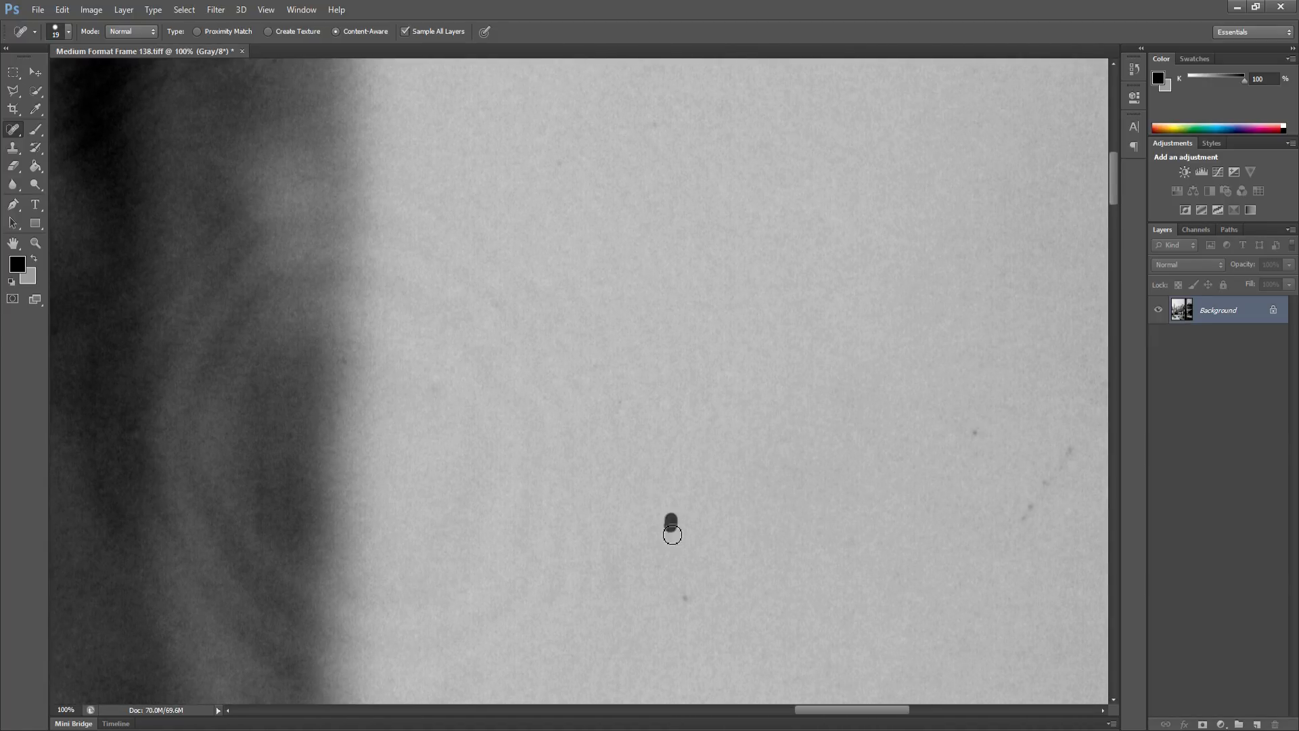
pyautogui.click(691, 603)
pyautogui.moveTo(916, 458); pyautogui.dragTo(769, 444)
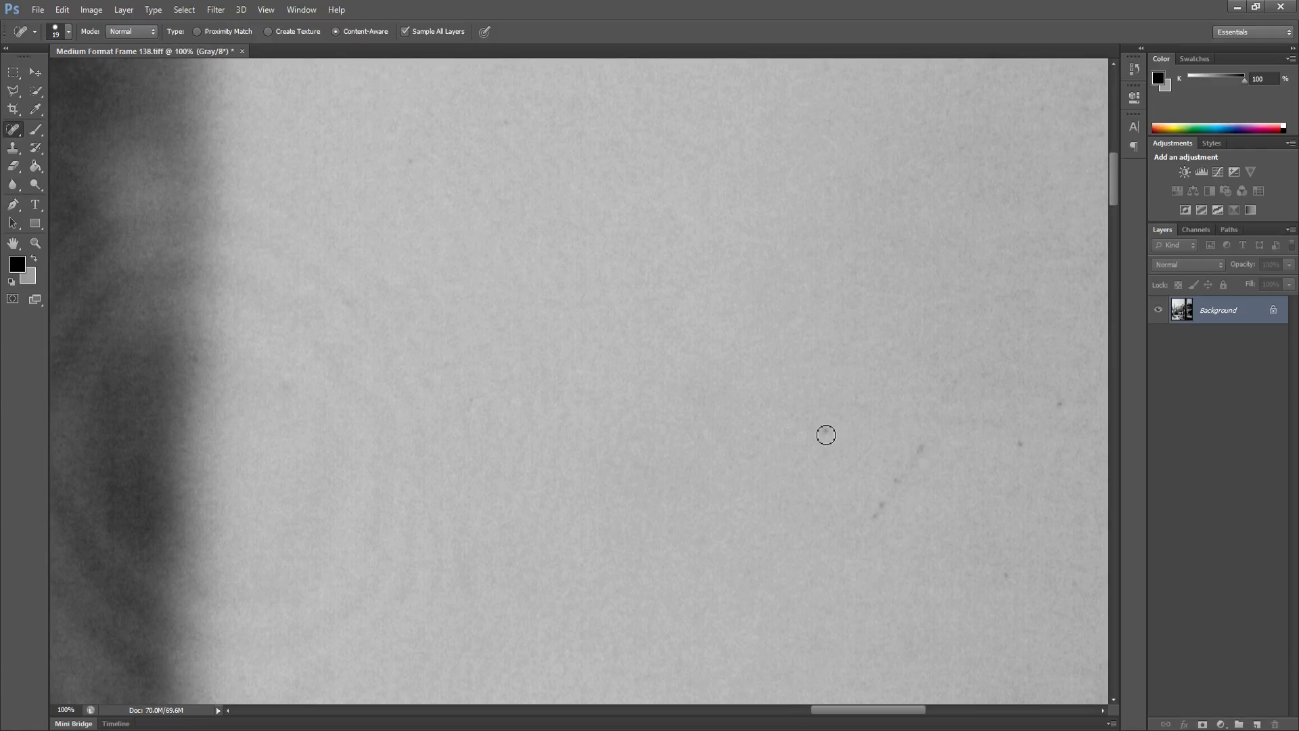
pyautogui.click(825, 435)
# Heal the group of small specks in the next stretch of grey sky, left of the larger dark spot
pyautogui.moveTo(927, 447)
pyautogui.mouseDown()
pyautogui.moveTo(896, 476)
pyautogui.moveTo(876, 525)
pyautogui.moveTo(896, 459)
pyautogui.moveTo(792, 449)
pyautogui.moveTo(774, 435)
pyautogui.mouseUp()
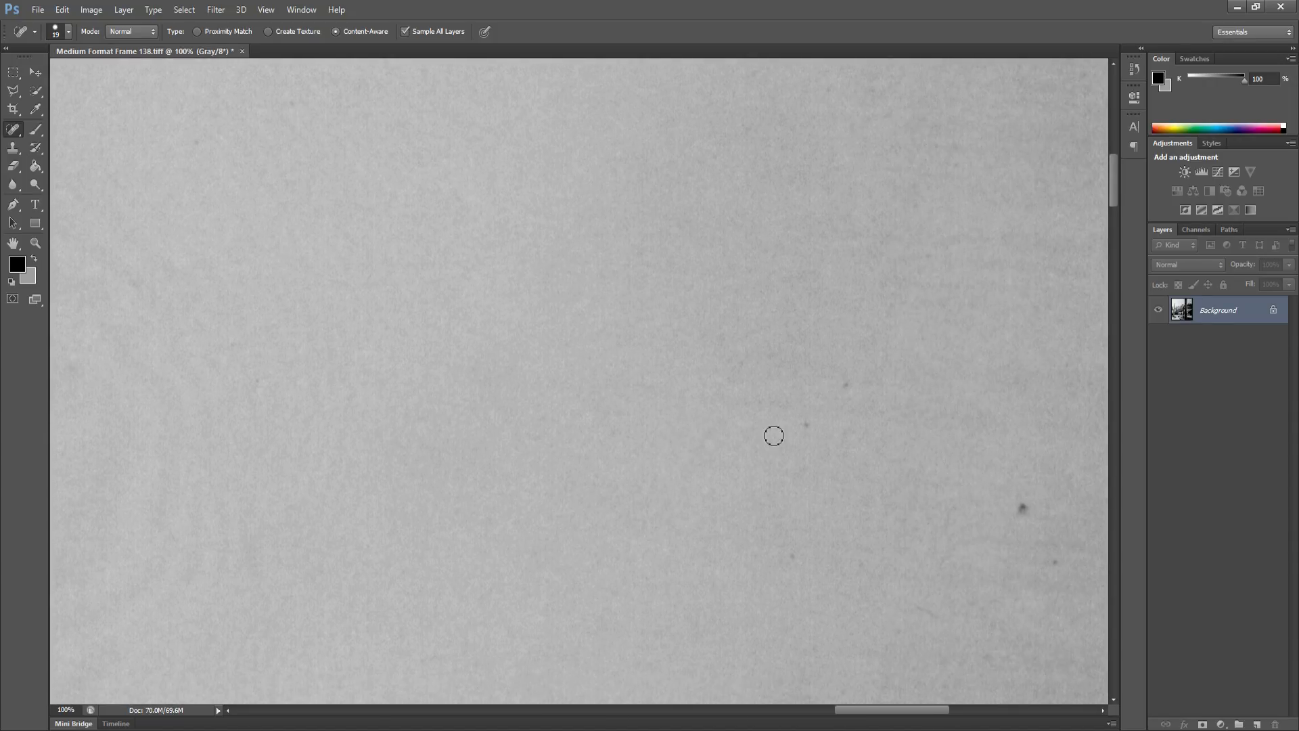
pyautogui.click(792, 555)
pyautogui.click(806, 425)
pyautogui.click(848, 433)
pyautogui.click(850, 379)
# Heal the larger dark spot and the specks left of the thin bent pole
pyautogui.moveTo(875, 400); pyautogui.dragTo(610, 360)
pyautogui.click(757, 465)
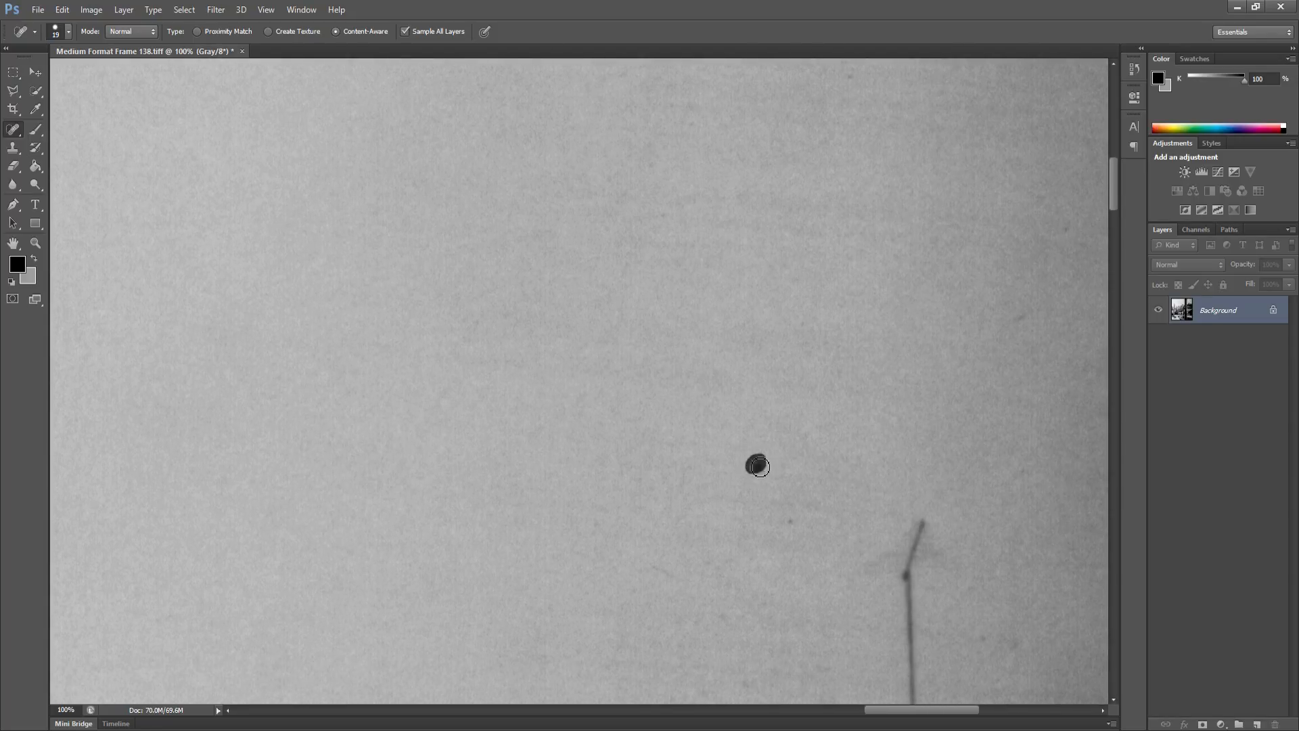
pyautogui.click(590, 520)
pyautogui.click(795, 526)
# Heal the specks between the thin bent pole and the photo's right edge, including those above the pole
pyautogui.moveTo(839, 406)
pyautogui.mouseDown()
pyautogui.moveTo(728, 201)
pyautogui.moveTo(733, 149)
pyautogui.moveTo(696, 189)
pyautogui.moveTo(633, 323)
pyautogui.mouseUp()
pyautogui.click(926, 383)
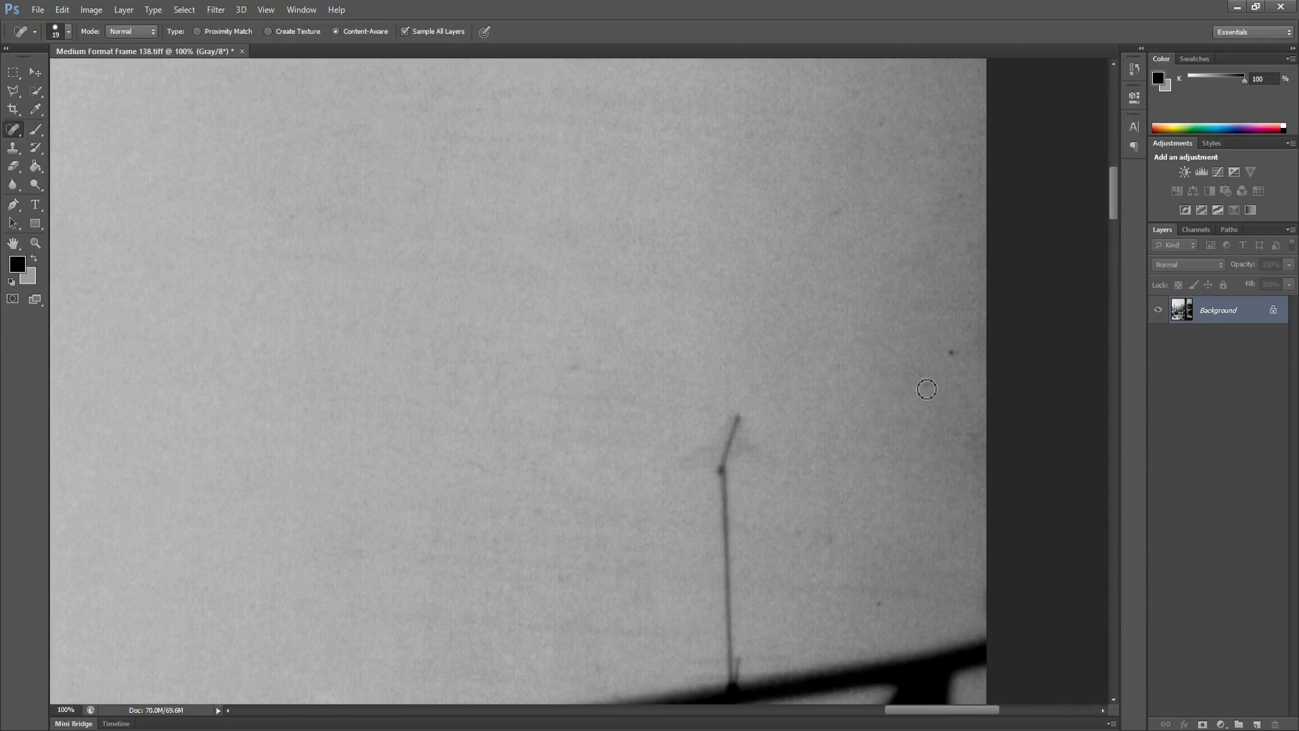
pyautogui.click(952, 352)
pyautogui.moveTo(803, 534); pyautogui.dragTo(848, 540)
pyautogui.moveTo(881, 423); pyautogui.dragTo(839, 534)
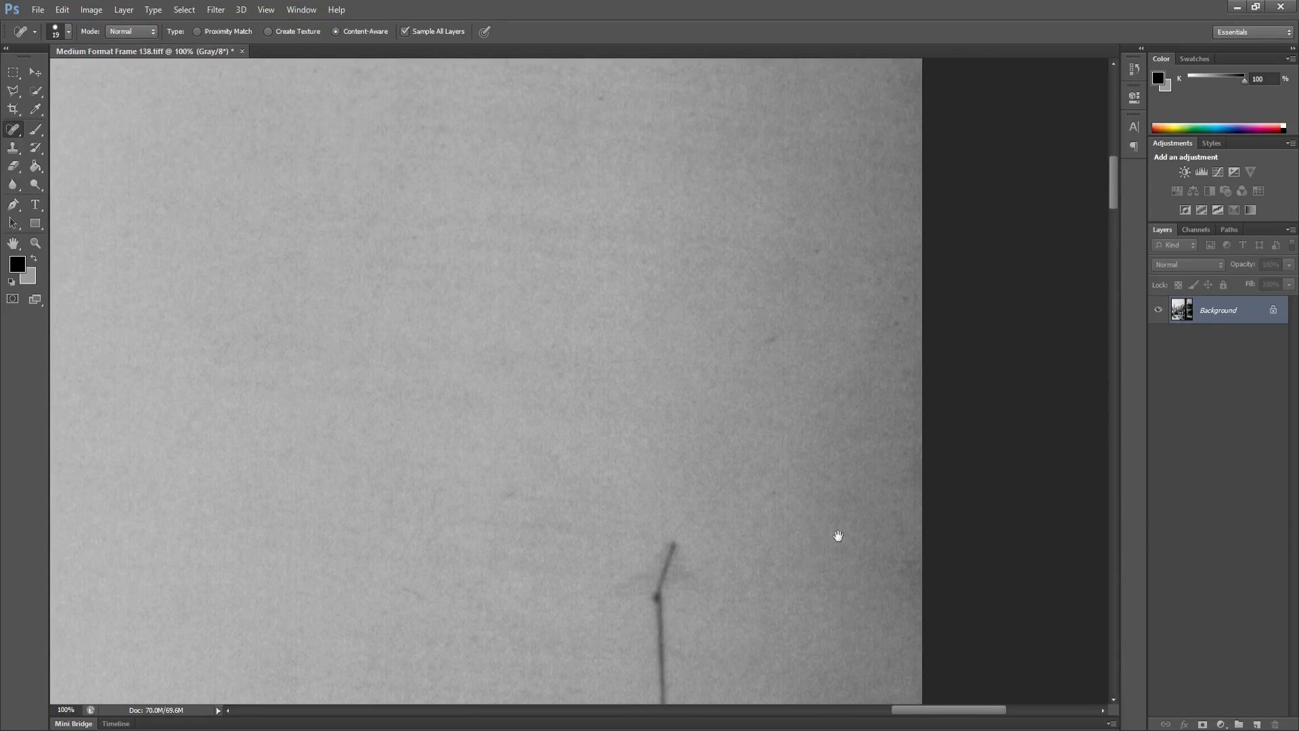
pyautogui.click(908, 301)
pyautogui.moveTo(842, 255); pyautogui.dragTo(836, 245)
# At the photo's left side, heal the black vertical mark and the spots beside it near the dark angular object
pyautogui.click(1077, 477)
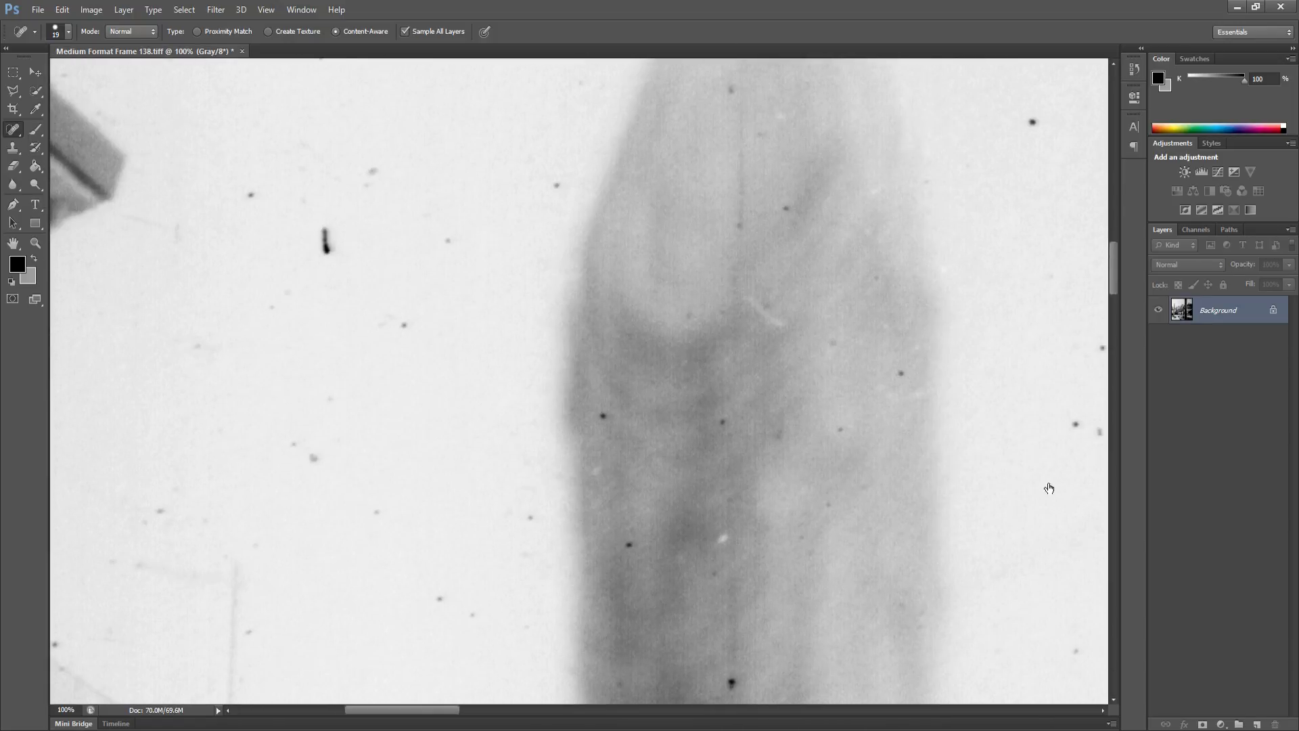
pyautogui.moveTo(493, 358); pyautogui.dragTo(619, 404)
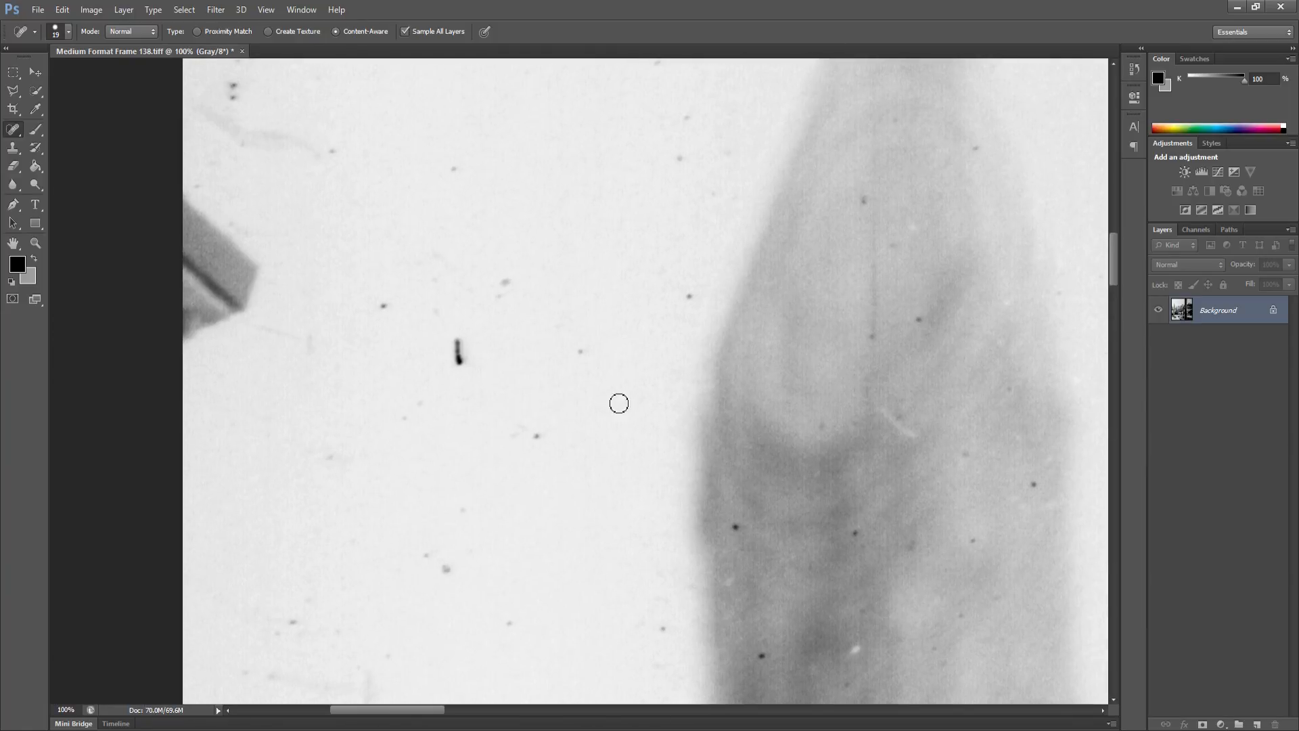
pyautogui.click(382, 307)
pyautogui.moveTo(458, 355)
pyautogui.mouseDown()
pyautogui.moveTo(455, 343)
pyautogui.moveTo(467, 369)
pyautogui.mouseUp()
pyautogui.click(507, 282)
pyautogui.moveTo(506, 280); pyautogui.dragTo(469, 369)
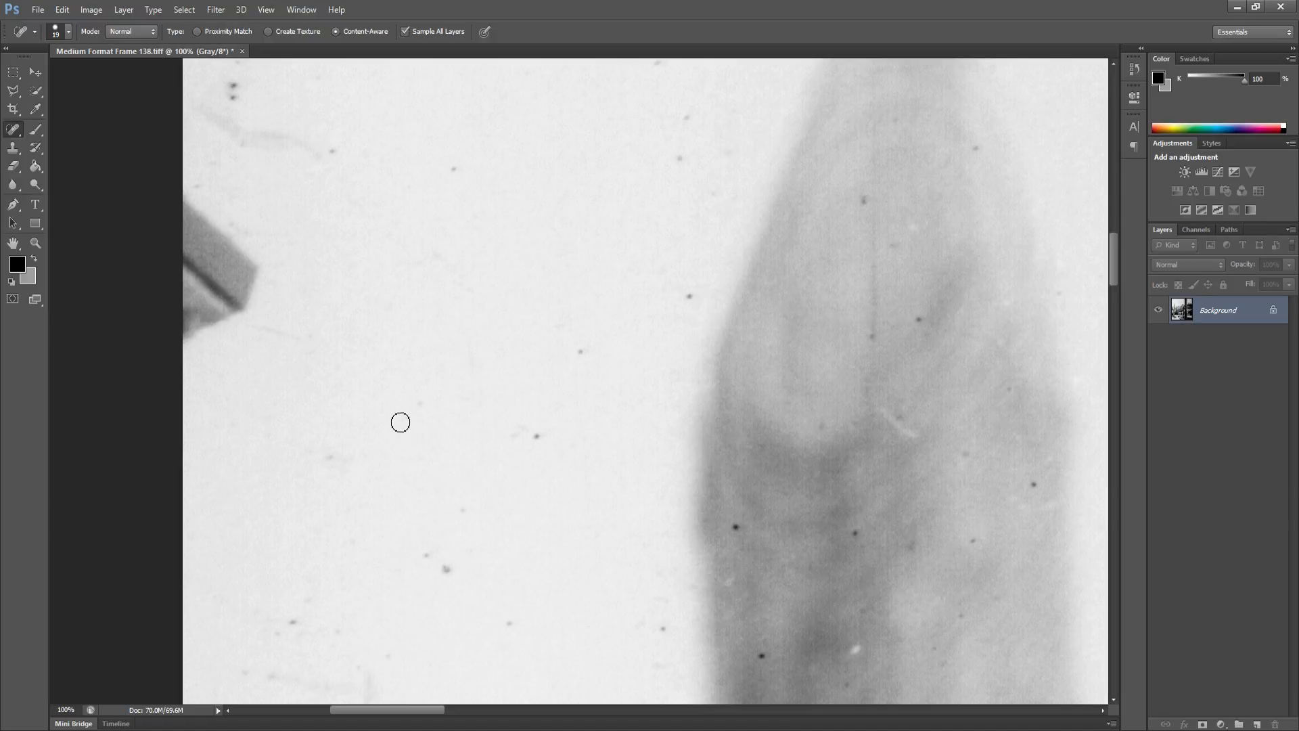
# Heal the specks and the small double spot in the bright sky below the dark angular object
pyautogui.click(230, 455)
pyautogui.click(296, 622)
pyautogui.click(446, 568)
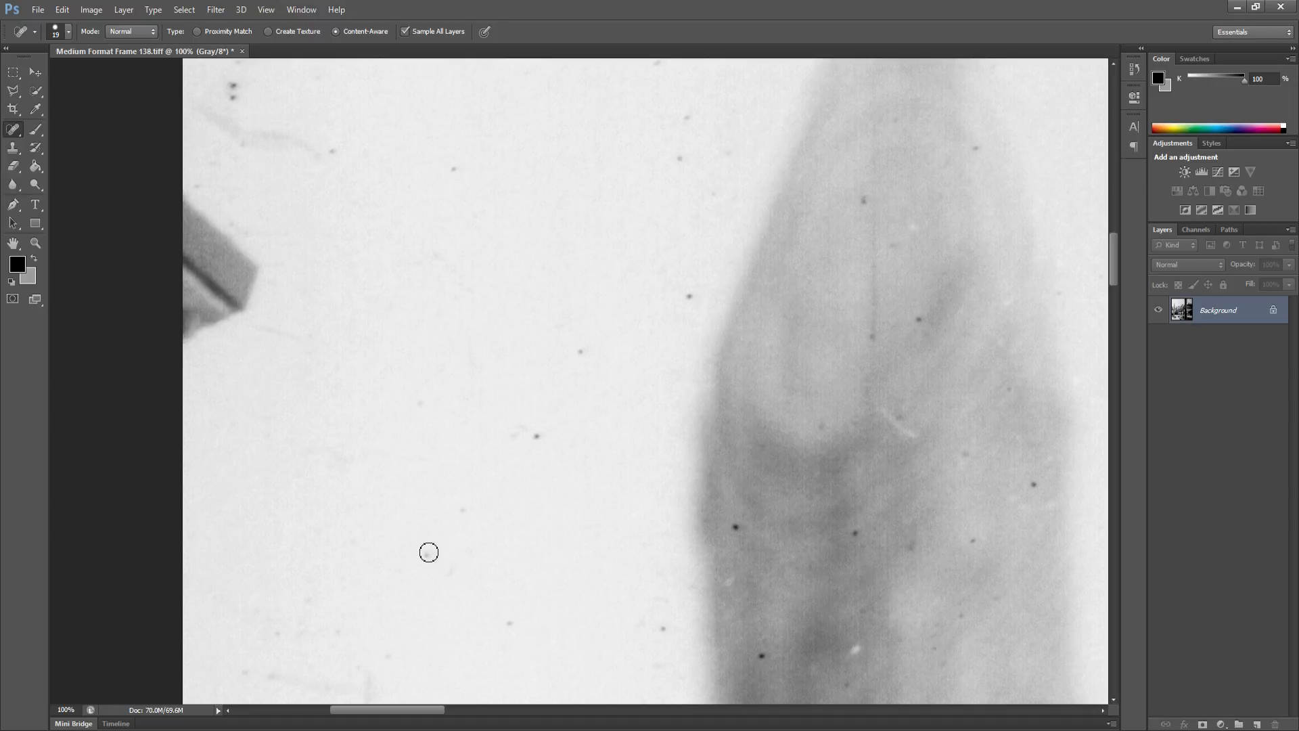
pyautogui.click(469, 510)
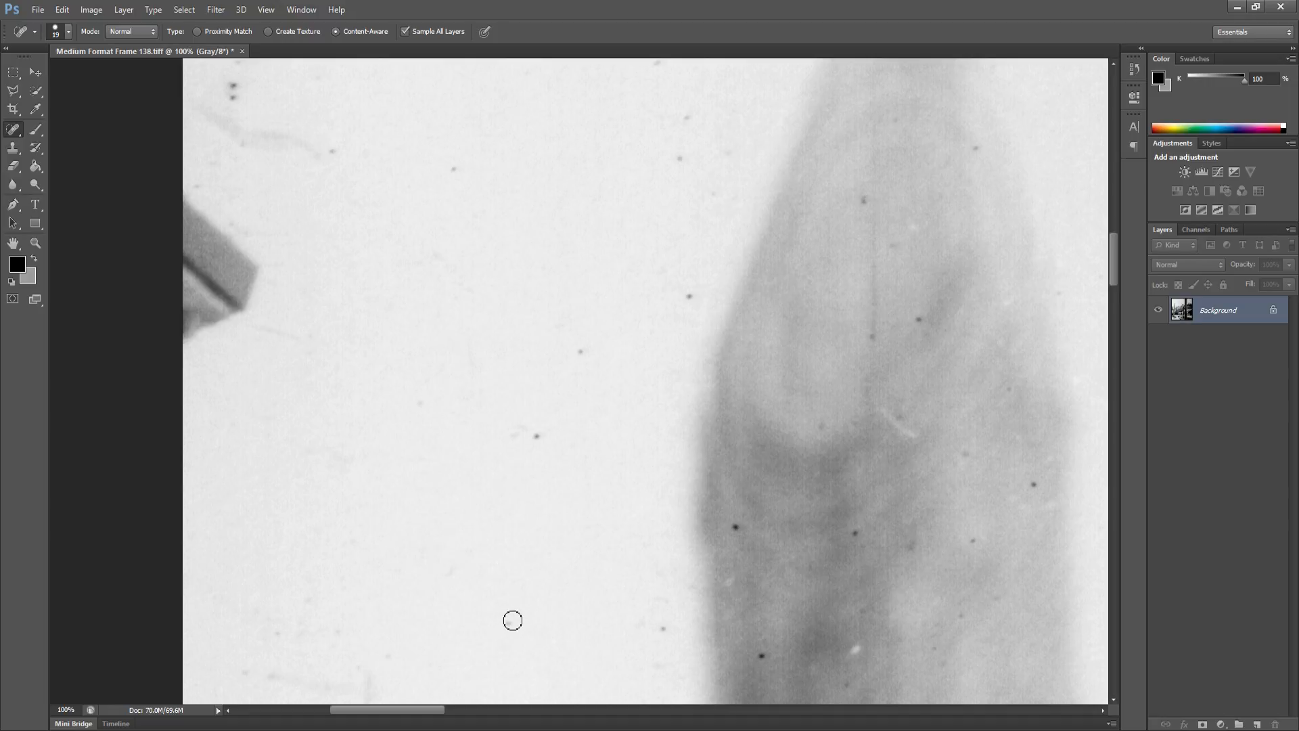
# Heal the specks between the angular object and the blurred grey pointed shape, up to the shape's upper slope
pyautogui.click(539, 439)
pyautogui.click(580, 350)
pyautogui.click(692, 297)
pyautogui.click(673, 381)
pyautogui.click(681, 159)
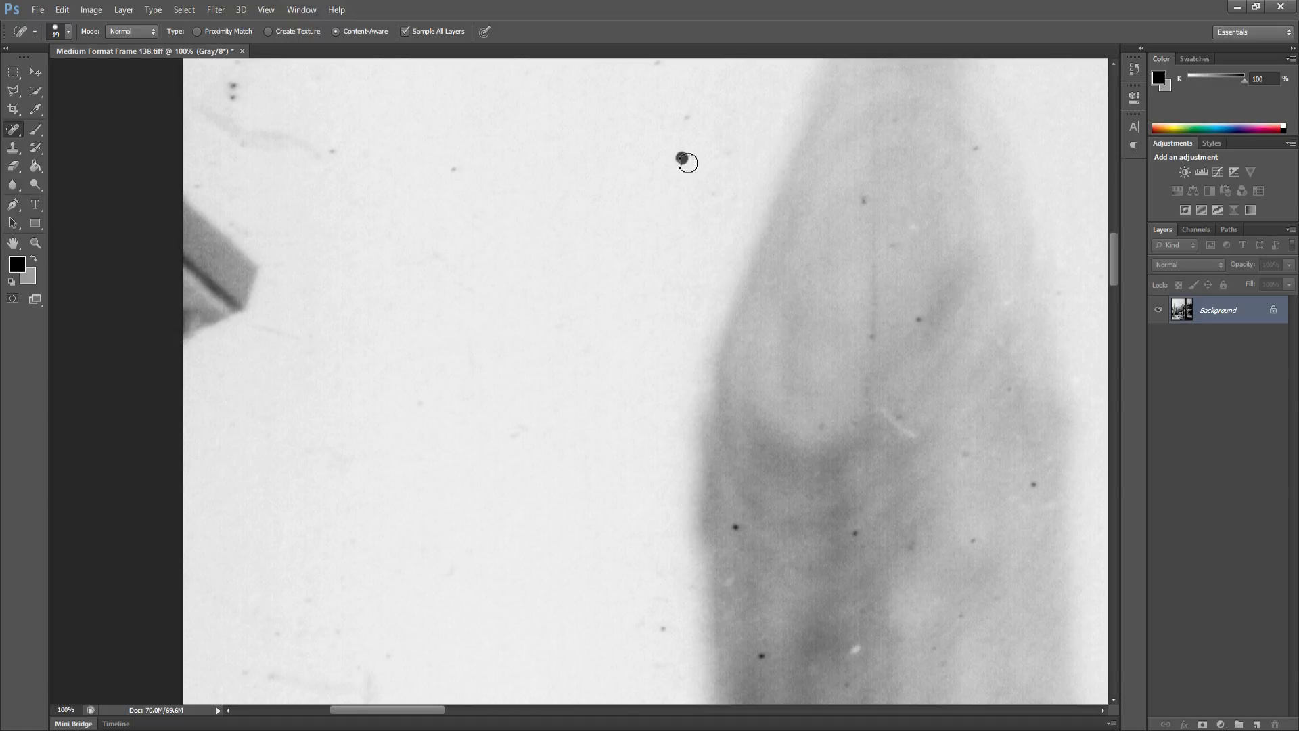
pyautogui.click(690, 121)
pyautogui.click(721, 153)
pyautogui.click(715, 189)
pyautogui.click(333, 152)
# Heal the faint curved scratch above the dark angular object and the column of specks over it
pyautogui.moveTo(398, 266); pyautogui.dragTo(513, 405)
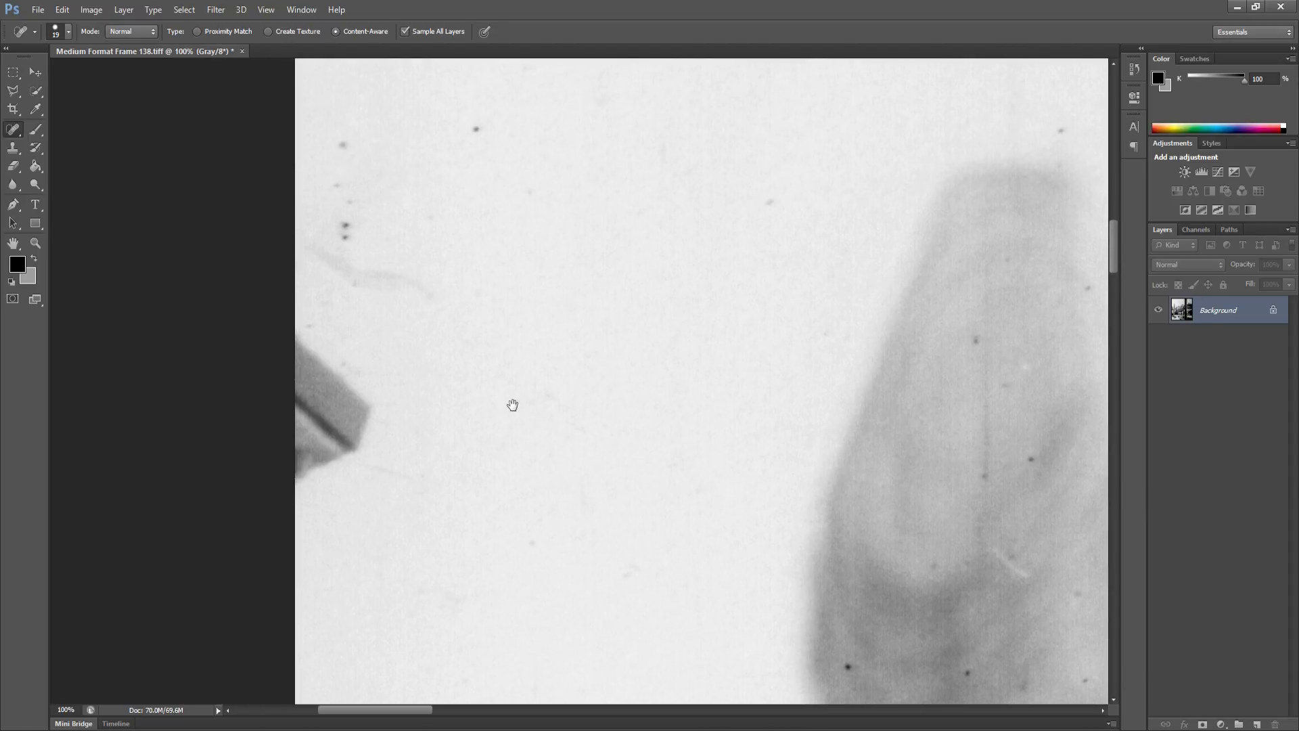
pyautogui.moveTo(303, 246); pyautogui.dragTo(382, 282)
pyautogui.moveTo(405, 283); pyautogui.dragTo(433, 298)
pyautogui.click(346, 238)
pyautogui.click(347, 203)
pyautogui.click(342, 226)
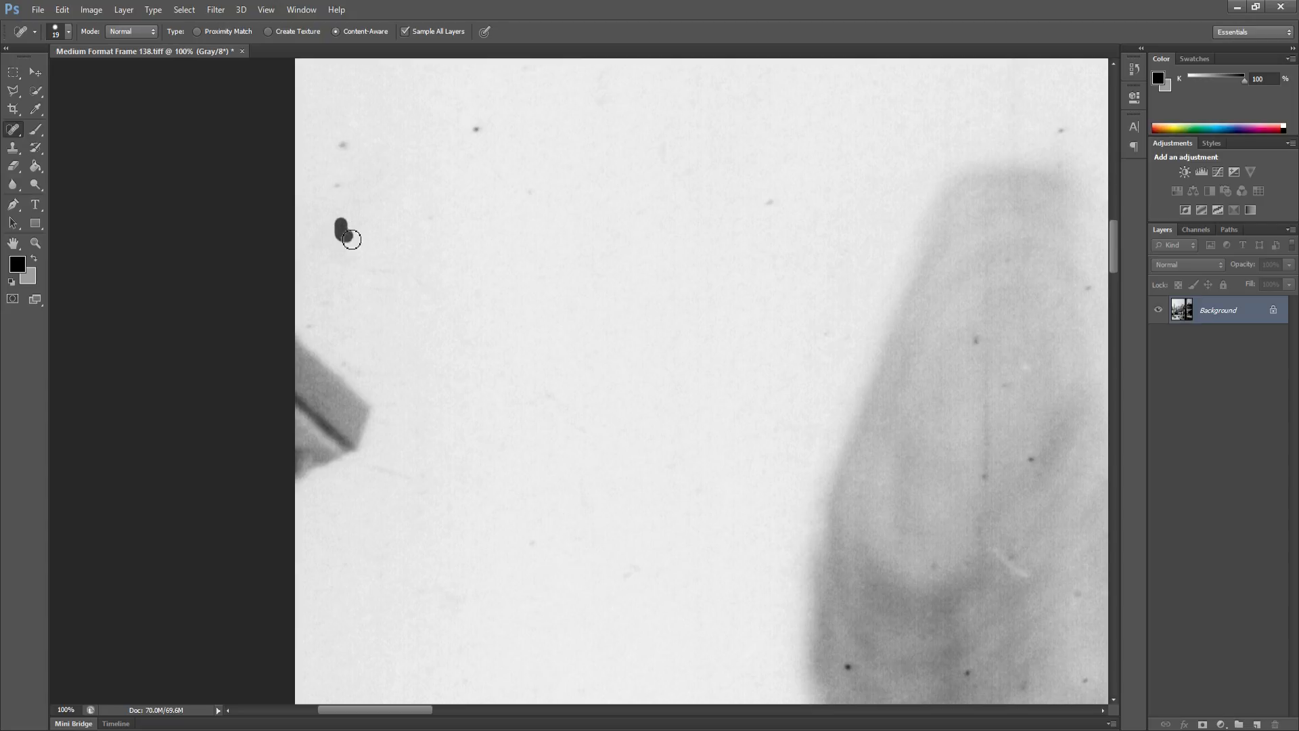
pyautogui.click(344, 144)
# Heal the dark spot and the faint marks between the photo's left edge and the grey shape's tip
pyautogui.click(475, 127)
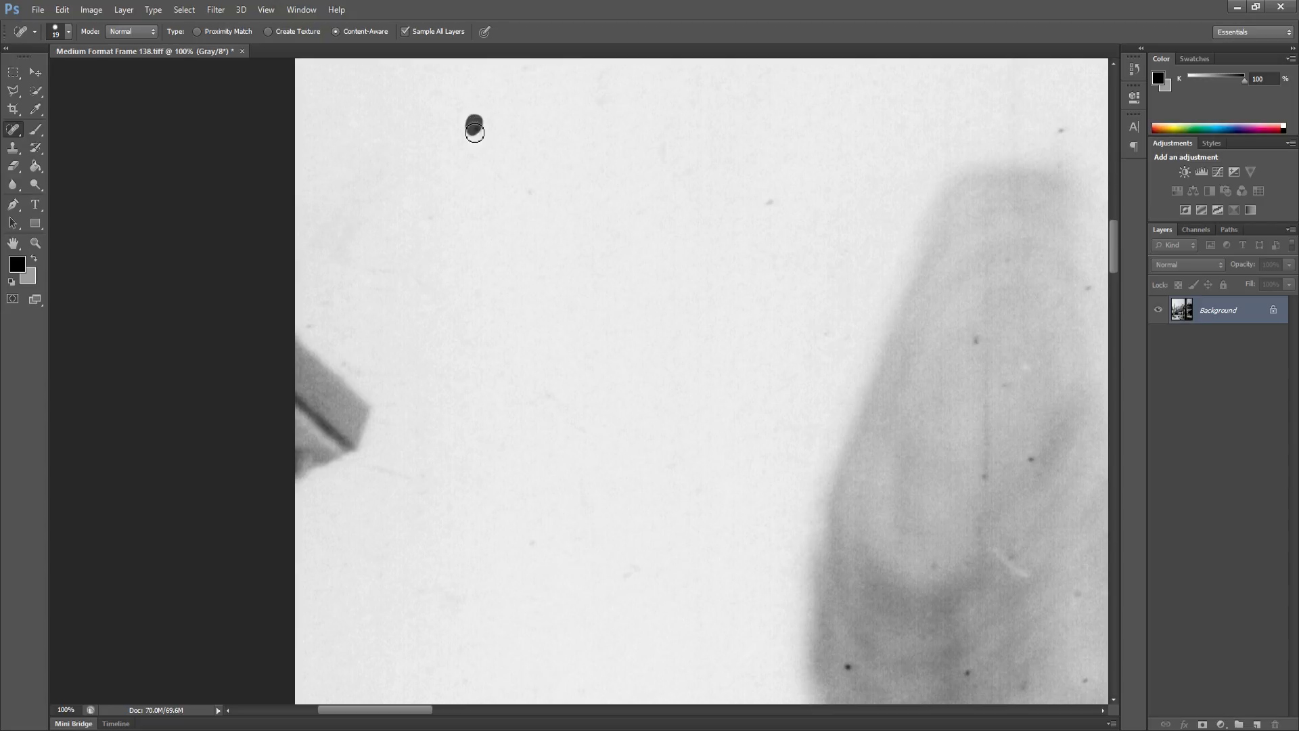
pyautogui.click(662, 142)
pyautogui.click(775, 202)
# Heal the dark spots and specks on the lower part of the blurred grey pointed shape
pyautogui.moveTo(722, 319); pyautogui.dragTo(495, 298)
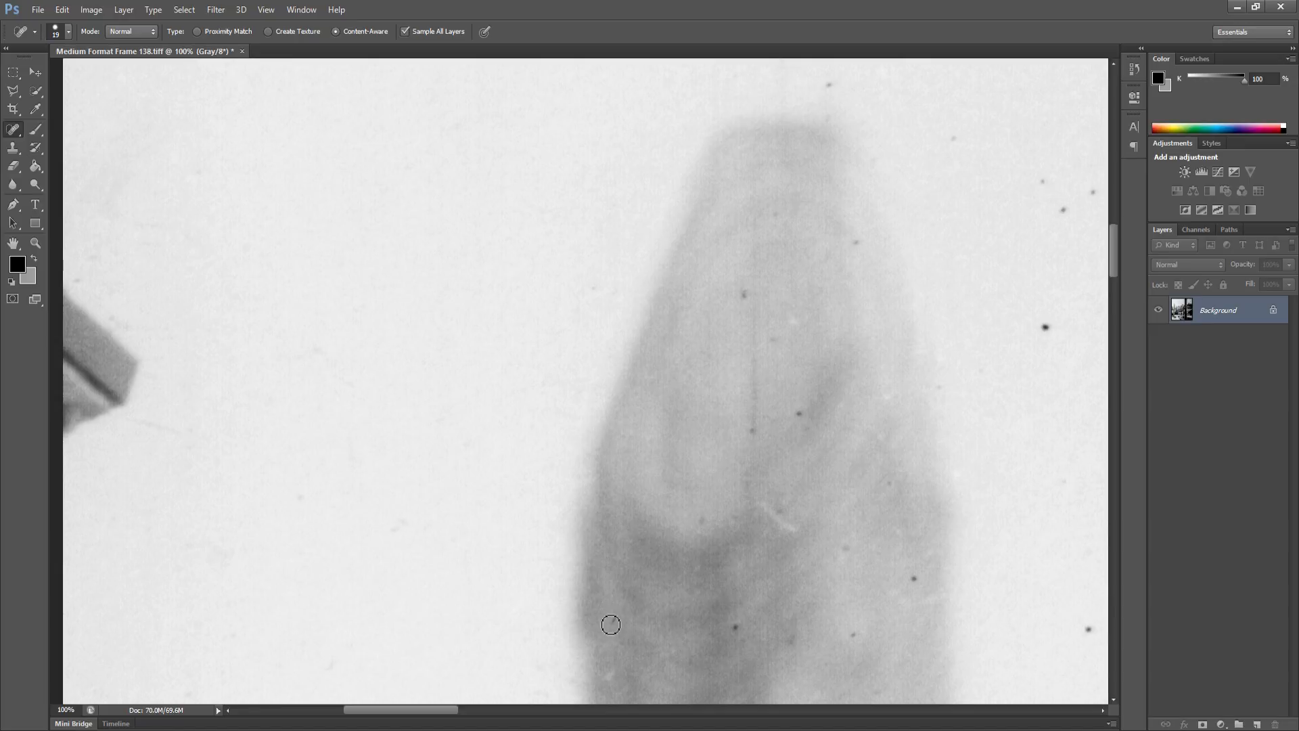
pyautogui.click(735, 629)
pyautogui.click(693, 665)
pyautogui.moveTo(860, 630); pyautogui.dragTo(852, 641)
pyautogui.click(920, 579)
pyautogui.click(845, 549)
# Heal the specks on the upper part of the blurred grey pointed shape, up toward its tip
pyautogui.click(798, 413)
pyautogui.click(752, 432)
pyautogui.click(747, 298)
pyautogui.click(857, 241)
# Heal the group of specks in the bright sky low to the right of the grey pointed shape
pyautogui.moveTo(863, 335); pyautogui.dragTo(630, 325)
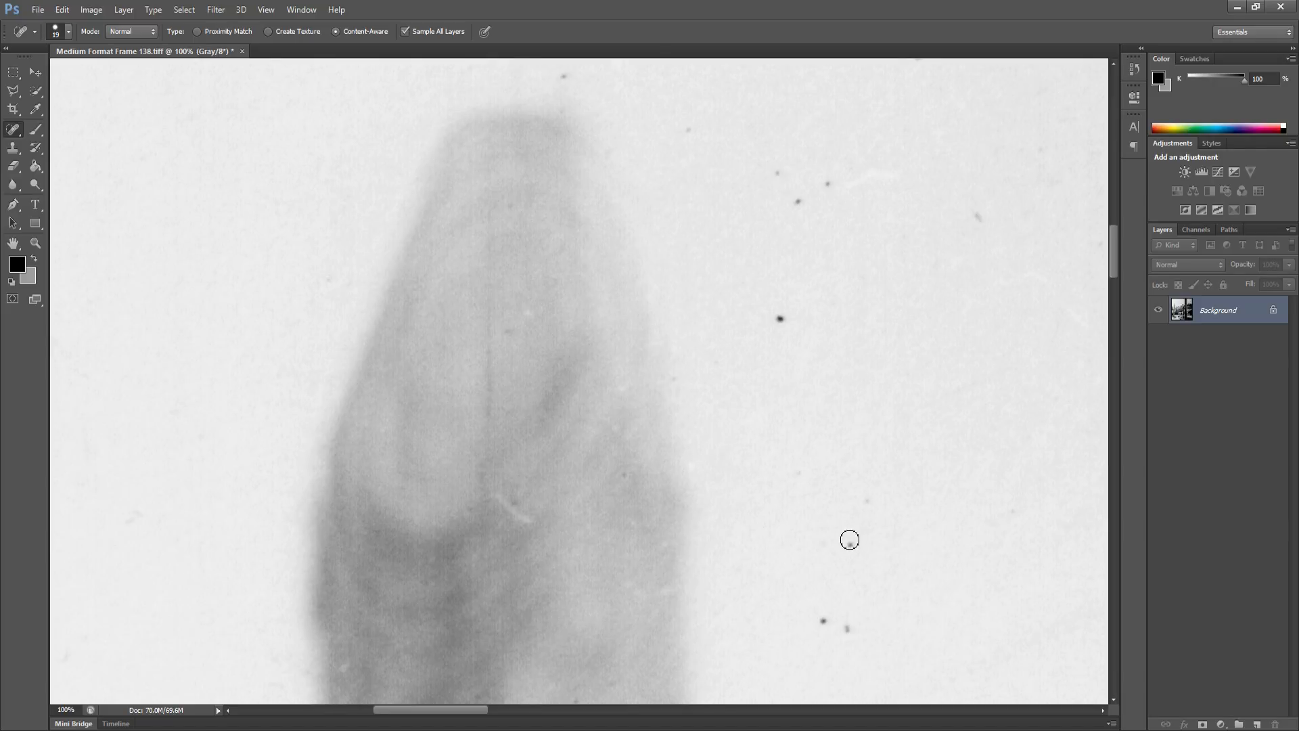
pyautogui.click(850, 539)
pyautogui.click(868, 501)
pyautogui.moveTo(820, 618); pyautogui.dragTo(833, 623)
pyautogui.click(847, 628)
# Heal the isolated black spot right of the grey shape, the specks above it and those near the shape's tip
pyautogui.click(782, 319)
pyautogui.click(797, 201)
pyautogui.click(827, 184)
pyautogui.click(691, 131)
pyautogui.click(563, 78)
pyautogui.click(975, 216)
# Heal the scattered specks and small spot pairs in the bright sky section farther right of the grey shape
pyautogui.moveTo(892, 220); pyautogui.dragTo(602, 283)
pyautogui.click(825, 365)
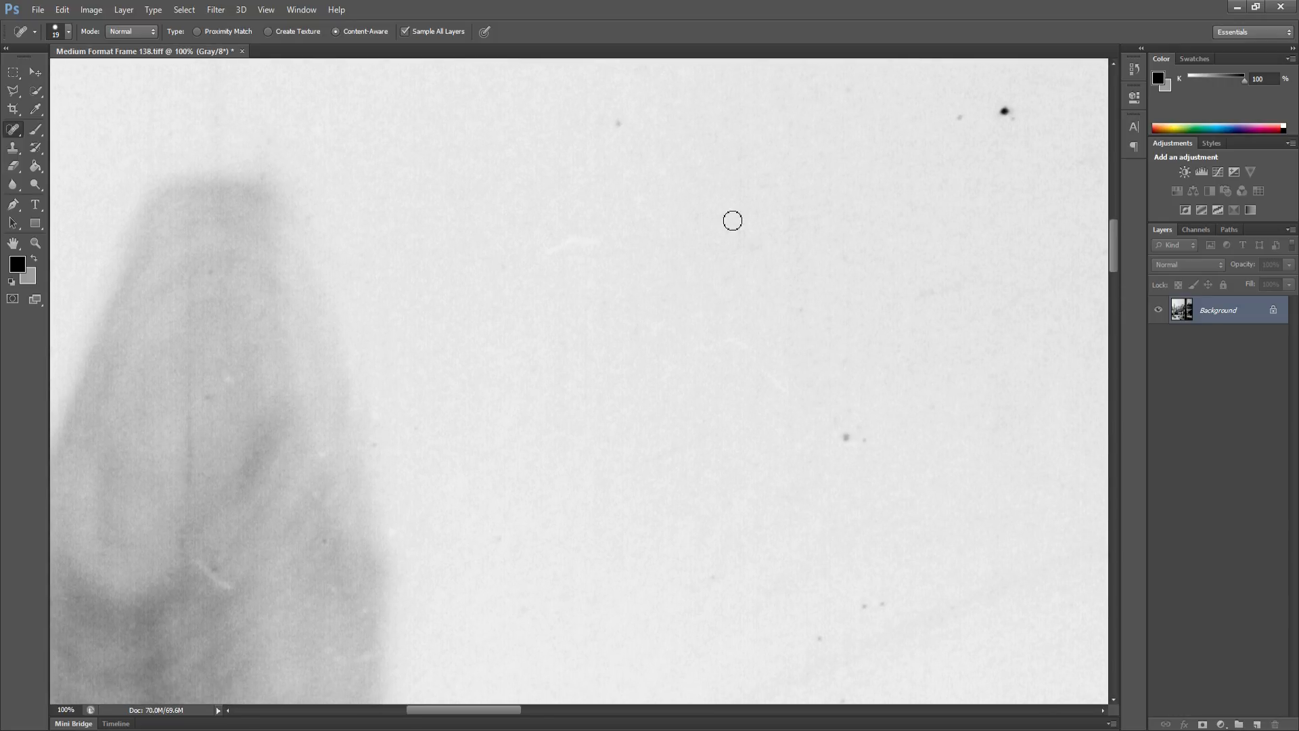
pyautogui.click(617, 123)
pyautogui.click(846, 437)
pyautogui.click(842, 421)
pyautogui.click(866, 443)
pyautogui.click(865, 607)
pyautogui.click(881, 609)
# Heal the large black spot high above the curled hair mark and the specks next to it
pyautogui.moveTo(912, 544); pyautogui.dragTo(714, 557)
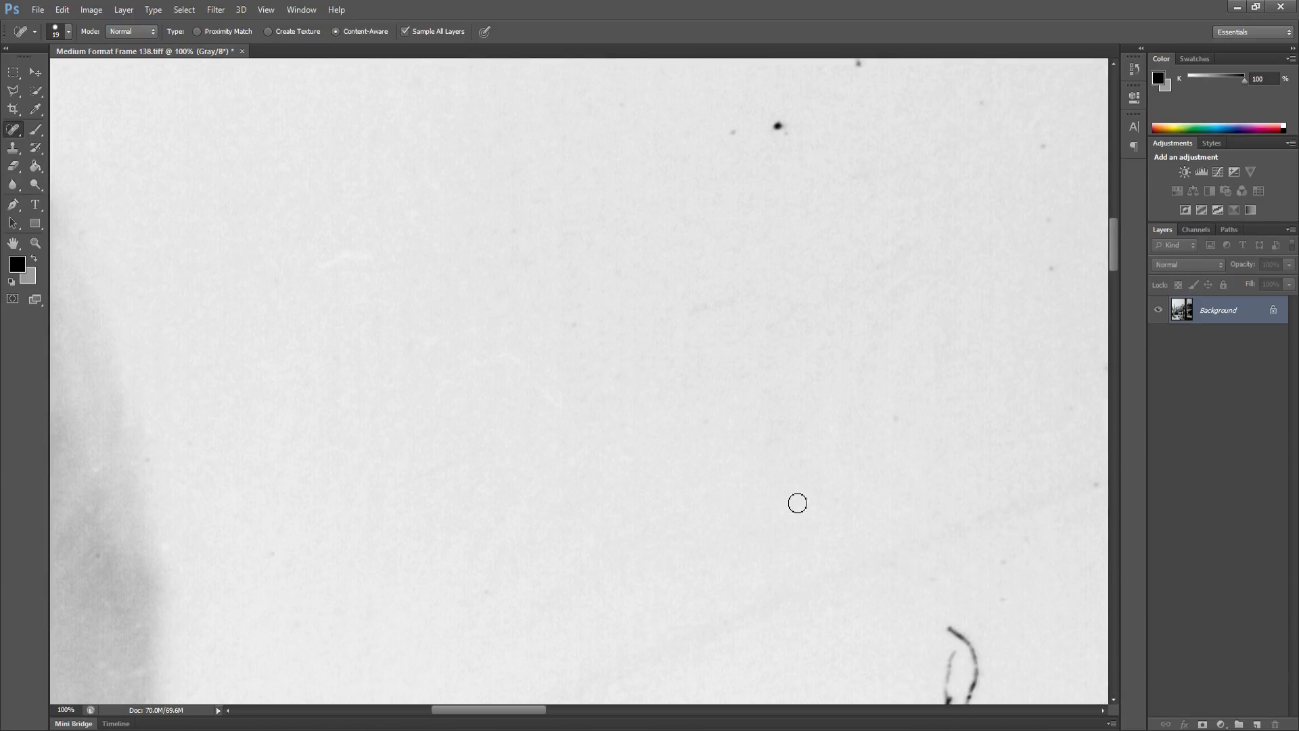
pyautogui.moveTo(796, 140); pyautogui.dragTo(781, 128)
pyautogui.moveTo(795, 204); pyautogui.dragTo(656, 270)
pyautogui.moveTo(763, 112)
pyautogui.mouseDown()
pyautogui.moveTo(770, 122)
pyautogui.moveTo(763, 109)
pyautogui.moveTo(718, 108)
pyautogui.moveTo(712, 150)
pyautogui.moveTo(728, 109)
pyautogui.moveTo(752, 123)
pyautogui.mouseUp()
# Heal the run of faint specks leading downward to the right of the removed black spot
pyautogui.click(838, 178)
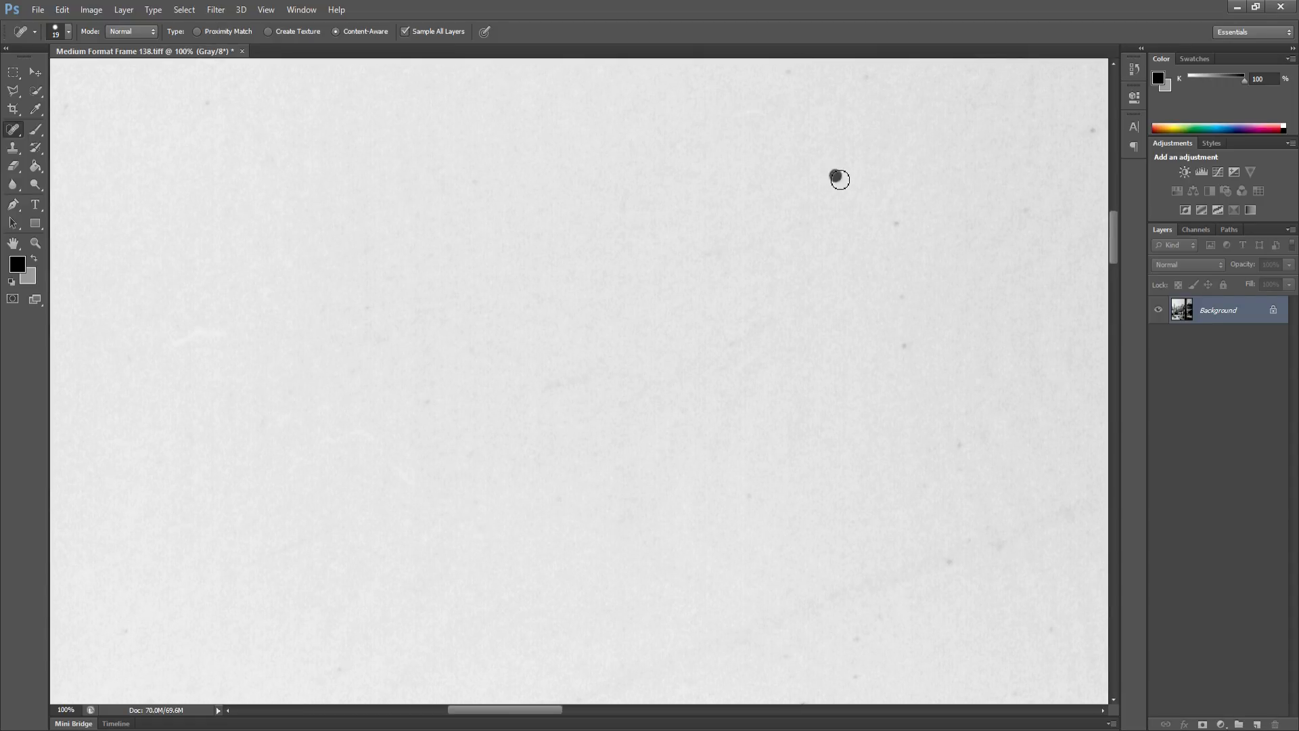
pyautogui.click(894, 226)
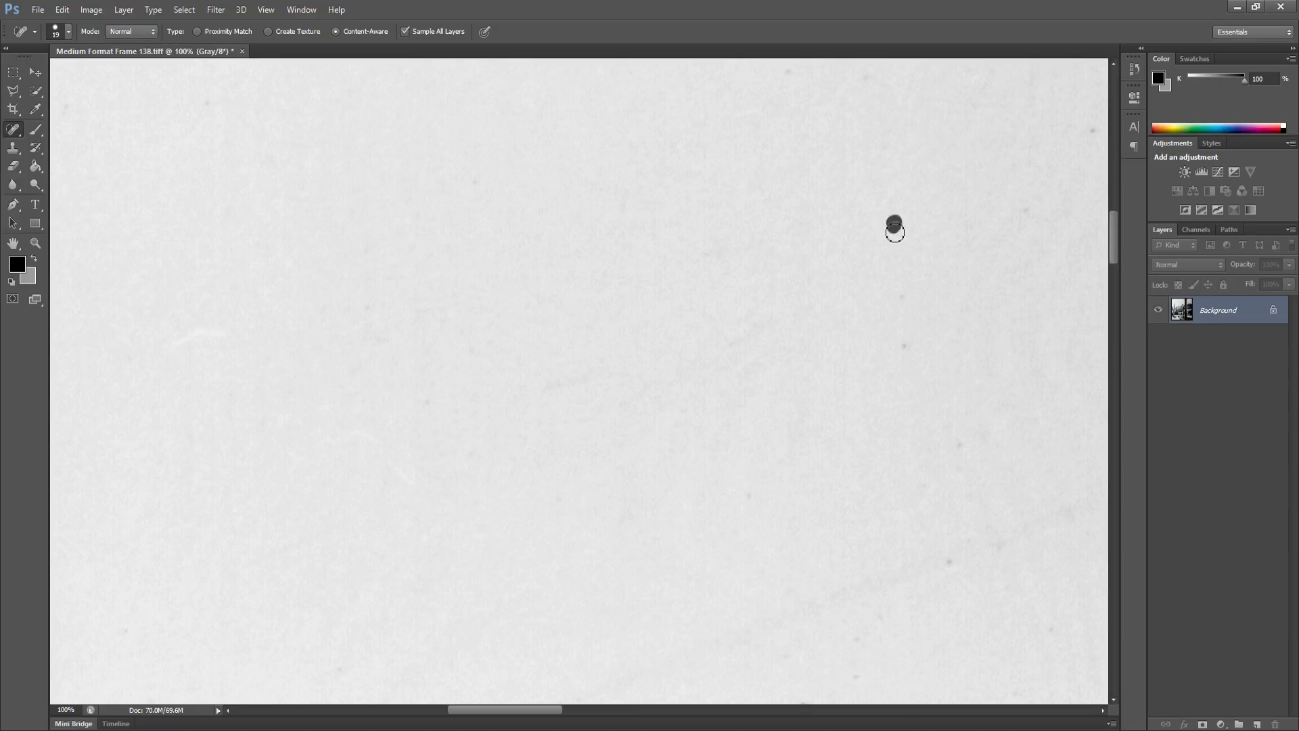
pyautogui.click(901, 295)
pyautogui.click(907, 342)
# Heal the faint specks along the upper part of the next sky section, above the faint diagonal streak
pyautogui.moveTo(794, 327); pyautogui.dragTo(633, 366)
pyautogui.click(614, 129)
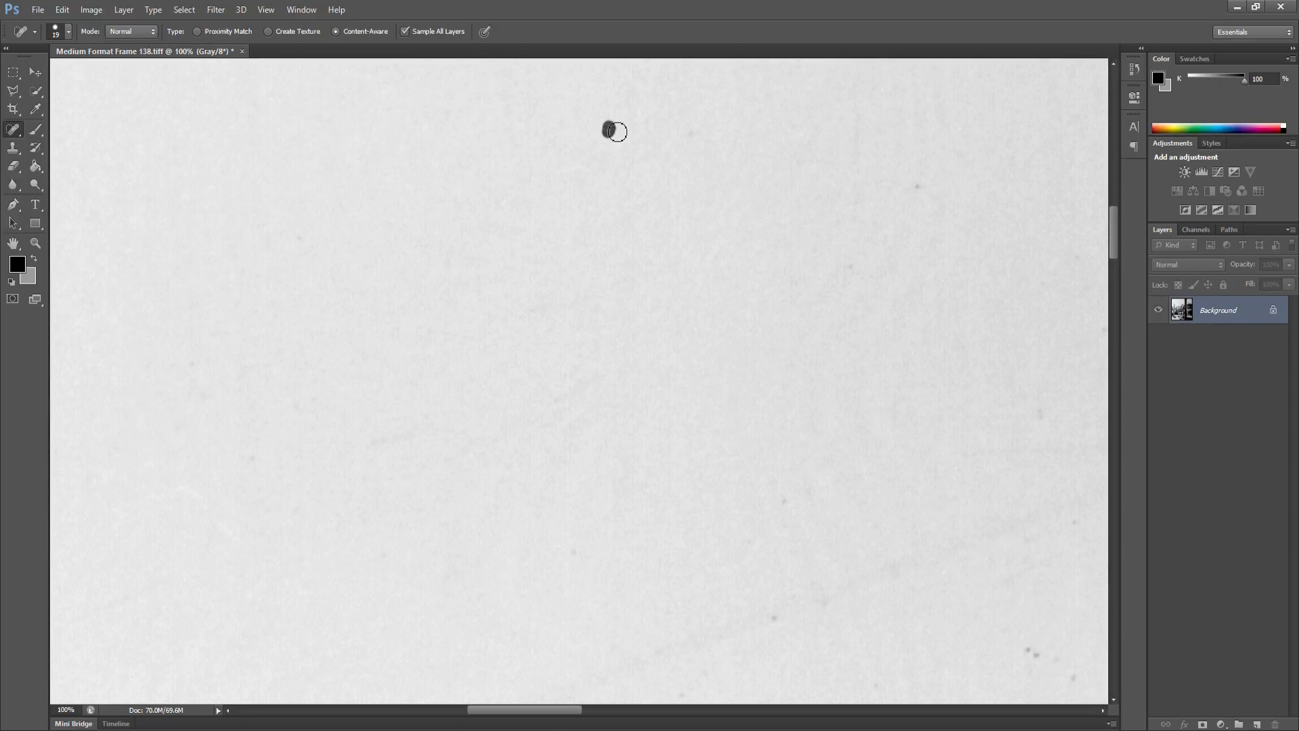
pyautogui.click(643, 122)
pyautogui.click(693, 134)
pyautogui.click(917, 189)
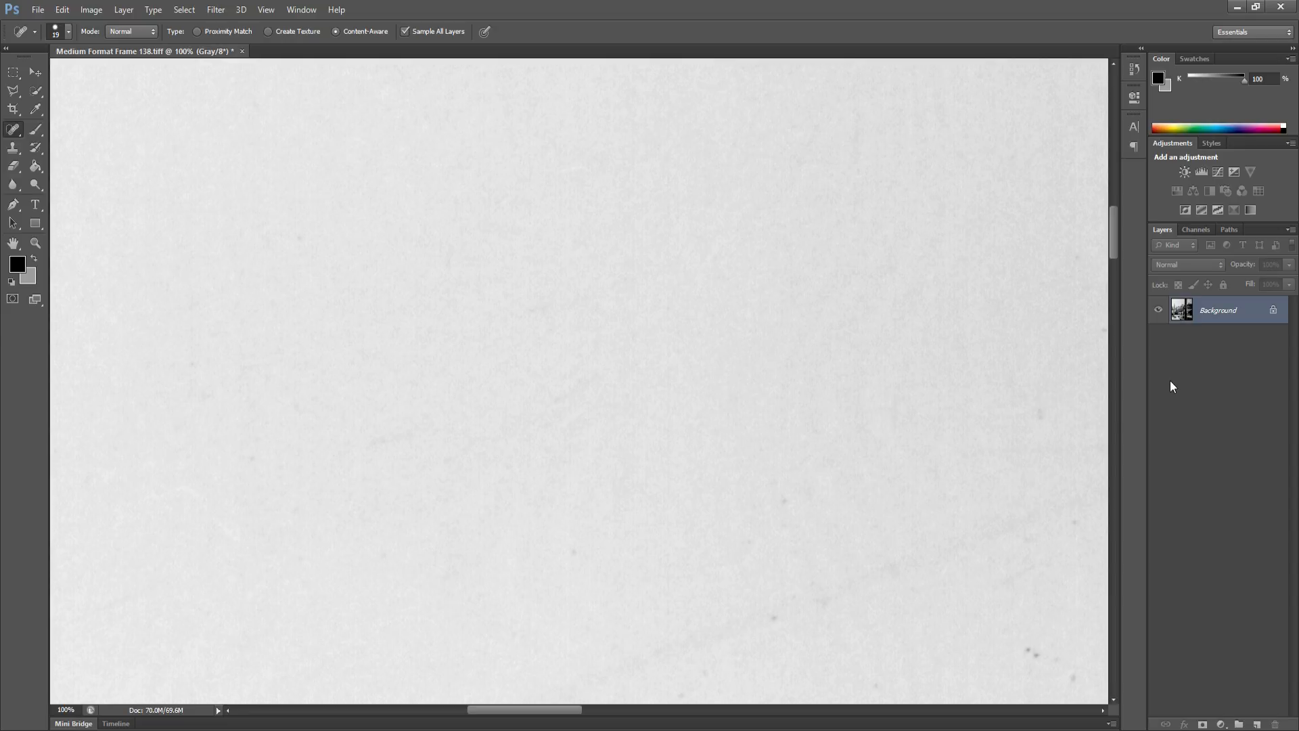
# Heal the specks along and below the faint diagonal streak, left of the pair of dark dots
pyautogui.moveTo(882, 467); pyautogui.dragTo(821, 507)
pyautogui.click(697, 542)
pyautogui.click(690, 656)
pyautogui.click(733, 646)
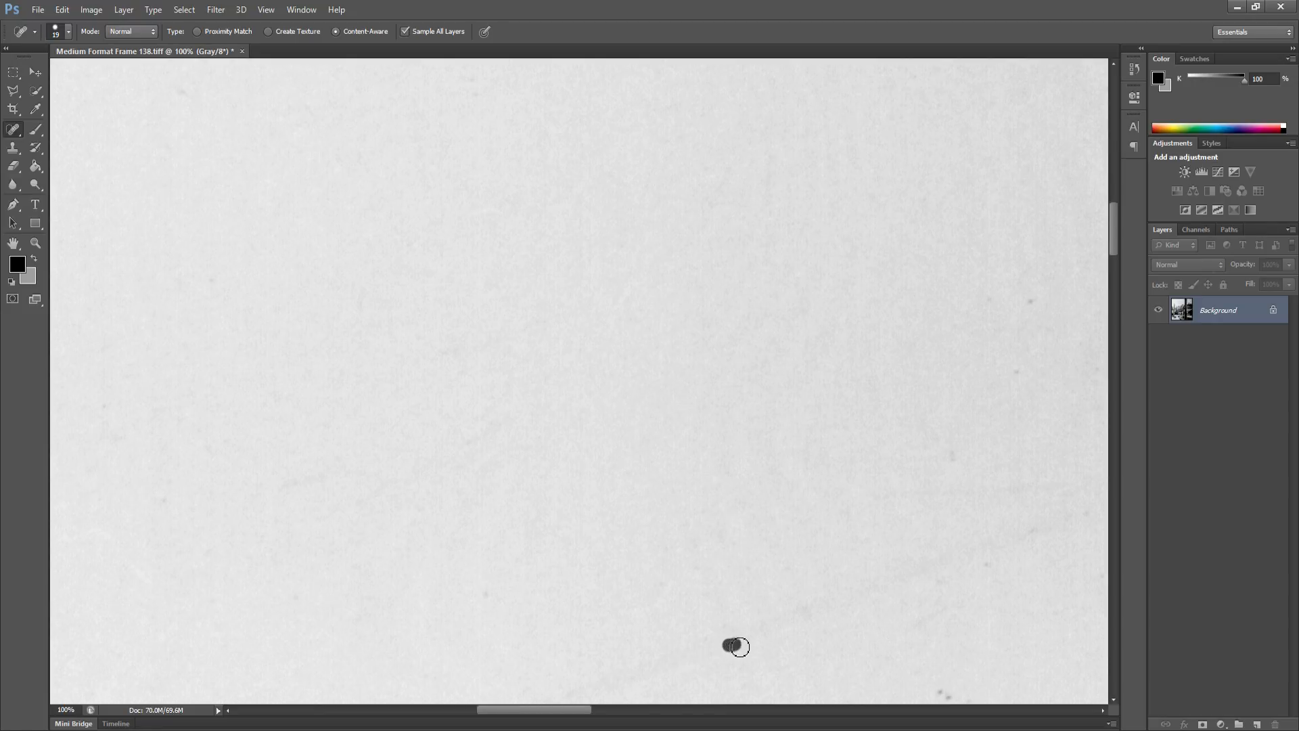
pyautogui.click(808, 634)
pyautogui.moveTo(803, 577); pyautogui.dragTo(687, 539)
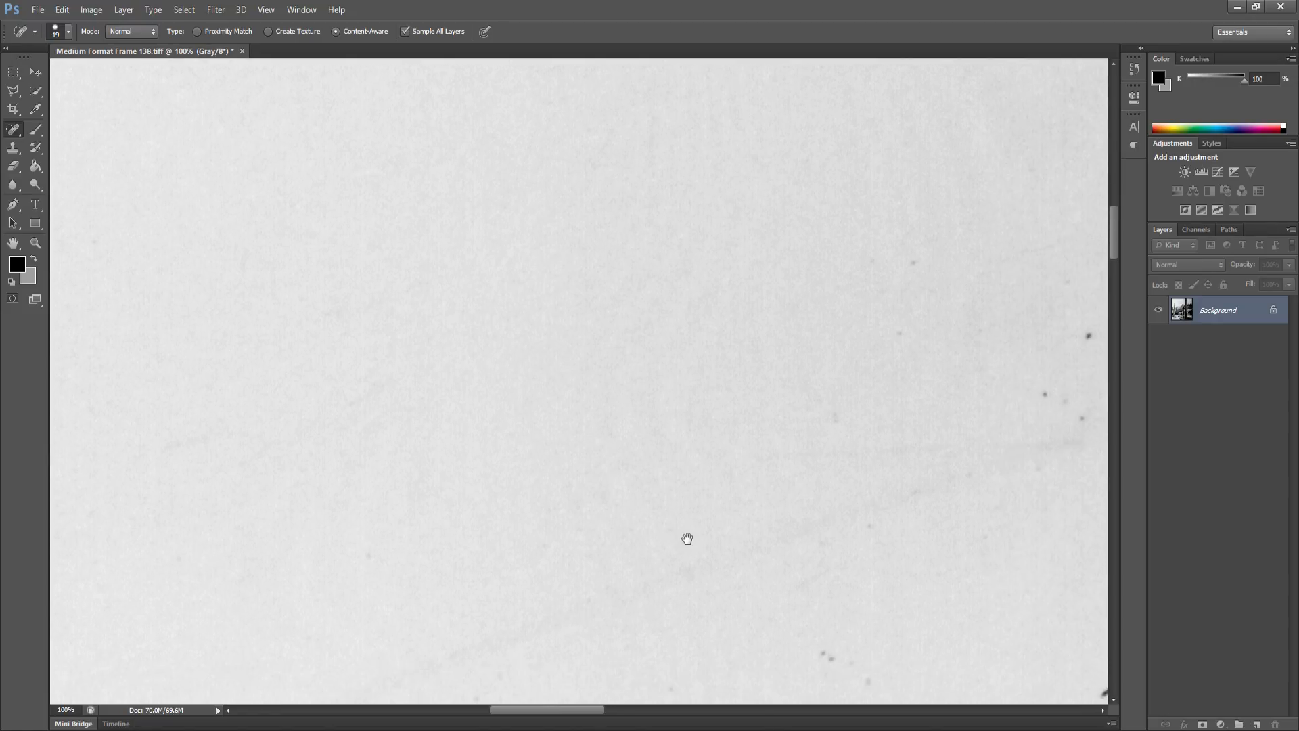
# Heal the pair of dark dots, the specks beside them and the specks near the faint diagonal streak above
pyautogui.click(823, 657)
pyautogui.click(866, 683)
pyautogui.click(851, 665)
pyautogui.click(911, 493)
pyautogui.click(873, 528)
# Heal the scattered specks in the sky above the faint diagonal streak
pyautogui.click(835, 424)
pyautogui.click(965, 471)
pyautogui.click(895, 337)
pyautogui.click(918, 262)
pyautogui.click(868, 260)
pyautogui.click(900, 340)
# Heal the thin horizontal scratch in the adjoining sky section, the speck beneath it and the short dark vertical mark
pyautogui.moveTo(926, 348); pyautogui.dragTo(718, 352)
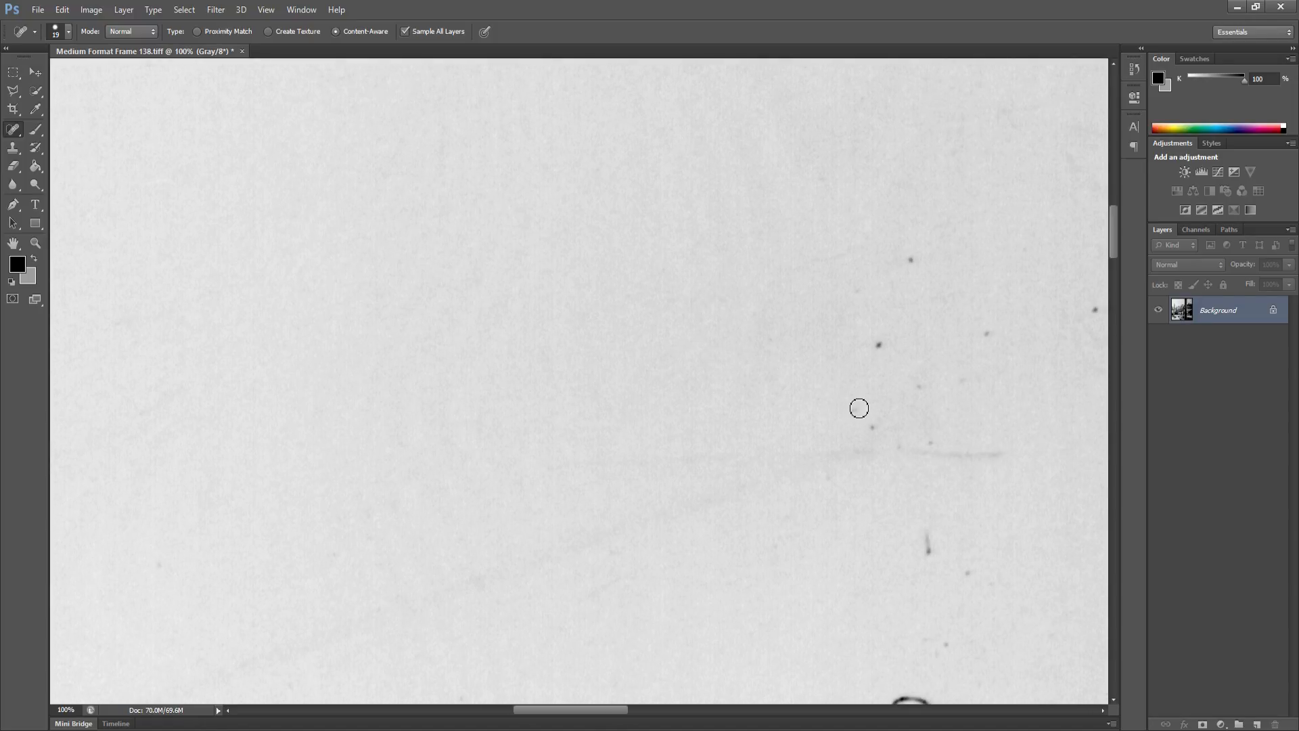
pyautogui.moveTo(802, 478)
pyautogui.mouseDown()
pyautogui.moveTo(891, 455)
pyautogui.moveTo(835, 453)
pyautogui.moveTo(790, 477)
pyautogui.moveTo(853, 460)
pyautogui.mouseUp()
pyautogui.moveTo(928, 444); pyautogui.dragTo(1007, 456)
pyautogui.click(828, 482)
pyautogui.moveTo(926, 534); pyautogui.dragTo(928, 559)
pyautogui.click(934, 545)
# Heal the remaining specks above and below the removed horizontal scratch
pyautogui.moveTo(950, 646); pyautogui.dragTo(950, 646)
pyautogui.moveTo(902, 383); pyautogui.dragTo(934, 379)
pyautogui.moveTo(990, 337); pyautogui.dragTo(990, 337)
pyautogui.click(910, 264)
# Heal the lone dark spot, the short faint horizontal scratch and the faint specks around them in the next sky section
pyautogui.moveTo(943, 296); pyautogui.dragTo(775, 302)
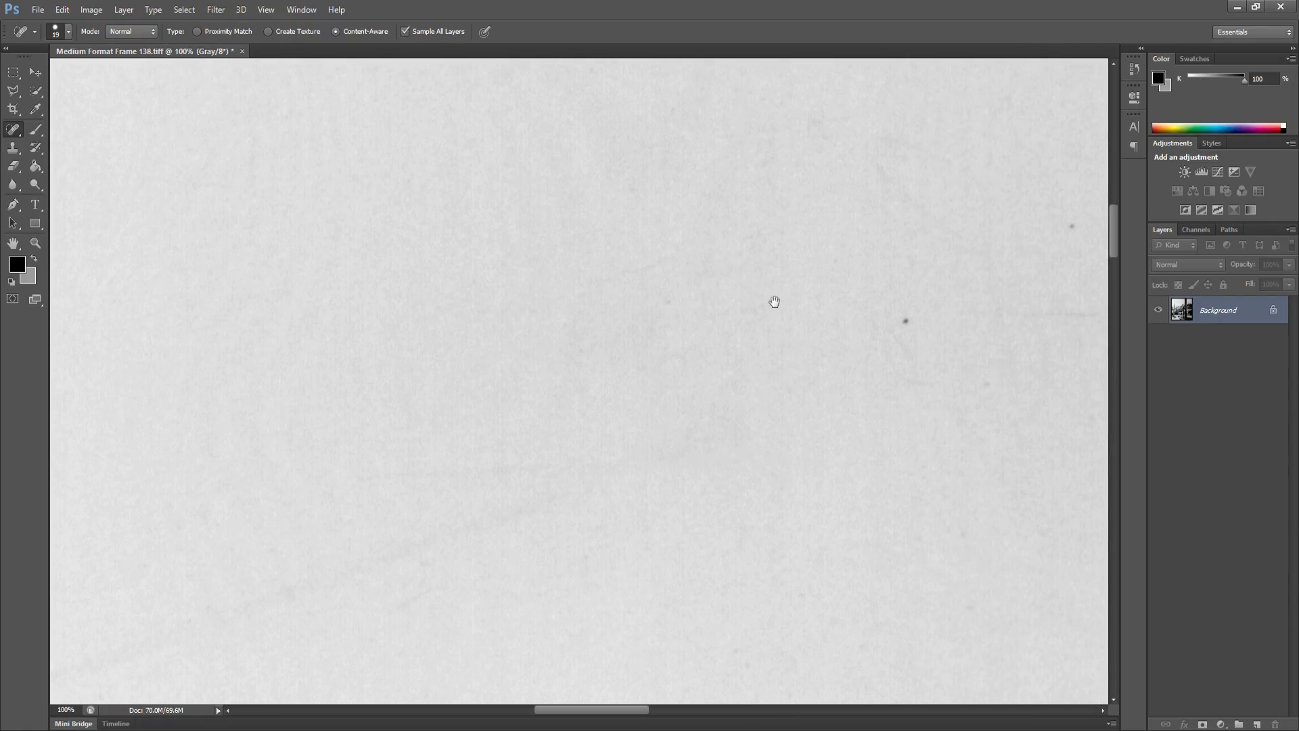
pyautogui.moveTo(906, 320); pyautogui.dragTo(907, 320)
pyautogui.moveTo(981, 389)
pyautogui.mouseDown()
pyautogui.moveTo(964, 443)
pyautogui.moveTo(707, 424)
pyautogui.mouseUp()
pyautogui.moveTo(856, 230); pyautogui.dragTo(854, 238)
pyautogui.moveTo(778, 334); pyautogui.dragTo(888, 326)
pyautogui.moveTo(873, 427); pyautogui.dragTo(875, 434)
pyautogui.moveTo(982, 429); pyautogui.dragTo(993, 431)
pyautogui.moveTo(1001, 326); pyautogui.dragTo(1018, 328)
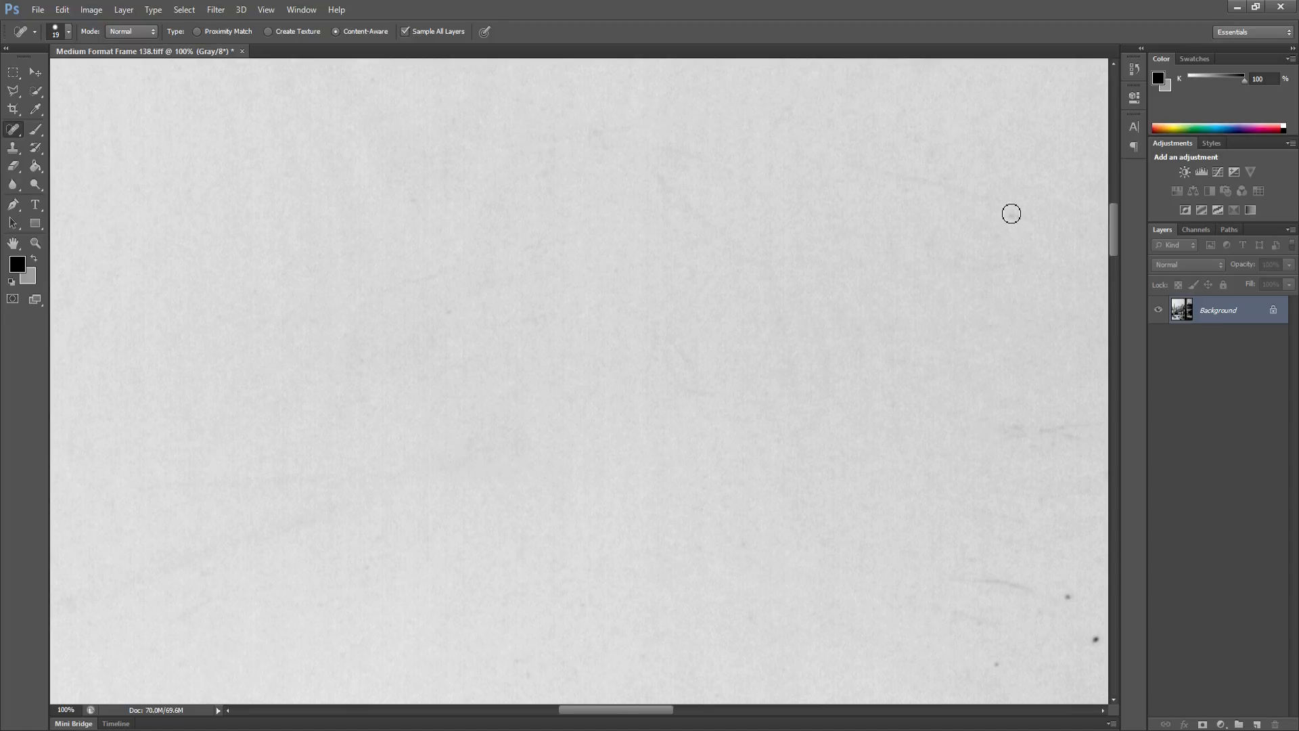
pyautogui.click(1011, 217)
# Heal the black arched hair mark, the dark specks to its right and the faint curved scratch beside them
pyautogui.moveTo(912, 217); pyautogui.dragTo(782, 286)
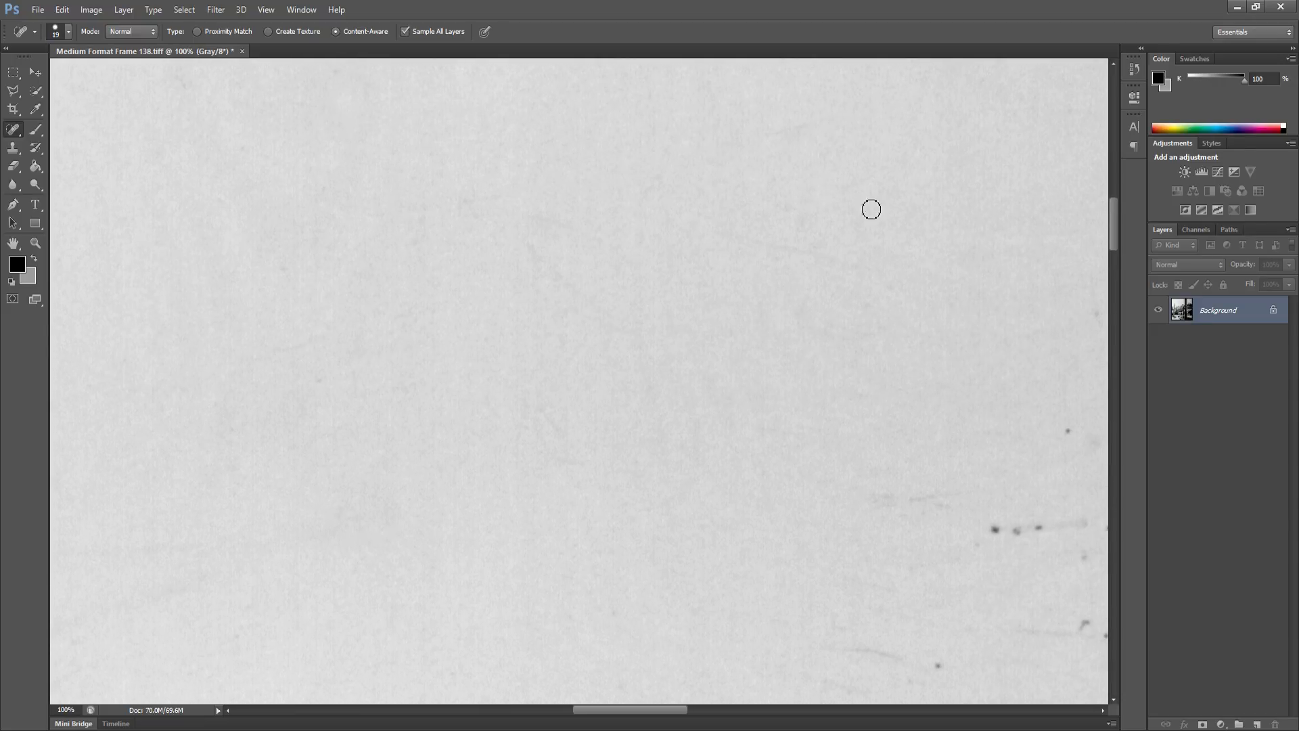
pyautogui.moveTo(915, 406); pyautogui.dragTo(791, 279)
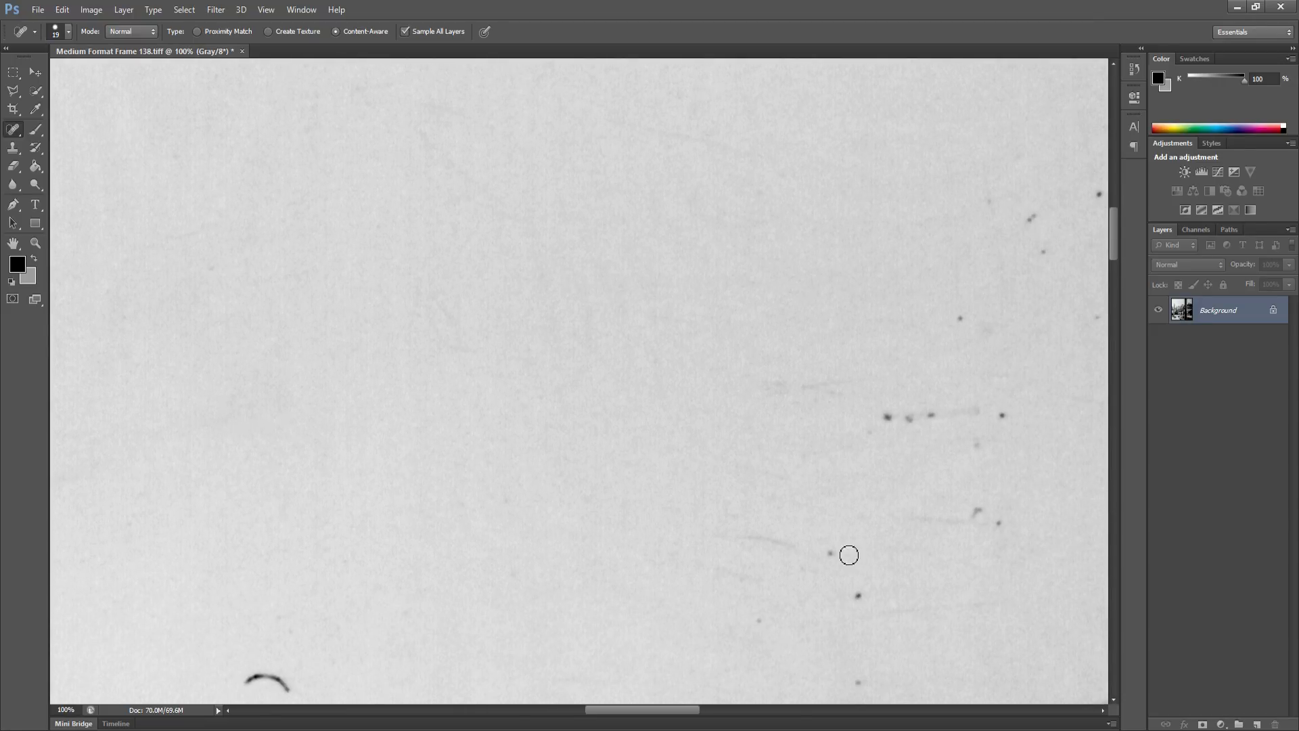
pyautogui.moveTo(248, 687)
pyautogui.mouseDown()
pyautogui.moveTo(292, 696)
pyautogui.moveTo(274, 675)
pyautogui.moveTo(243, 684)
pyautogui.mouseUp()
pyautogui.click(758, 617)
pyautogui.click(860, 599)
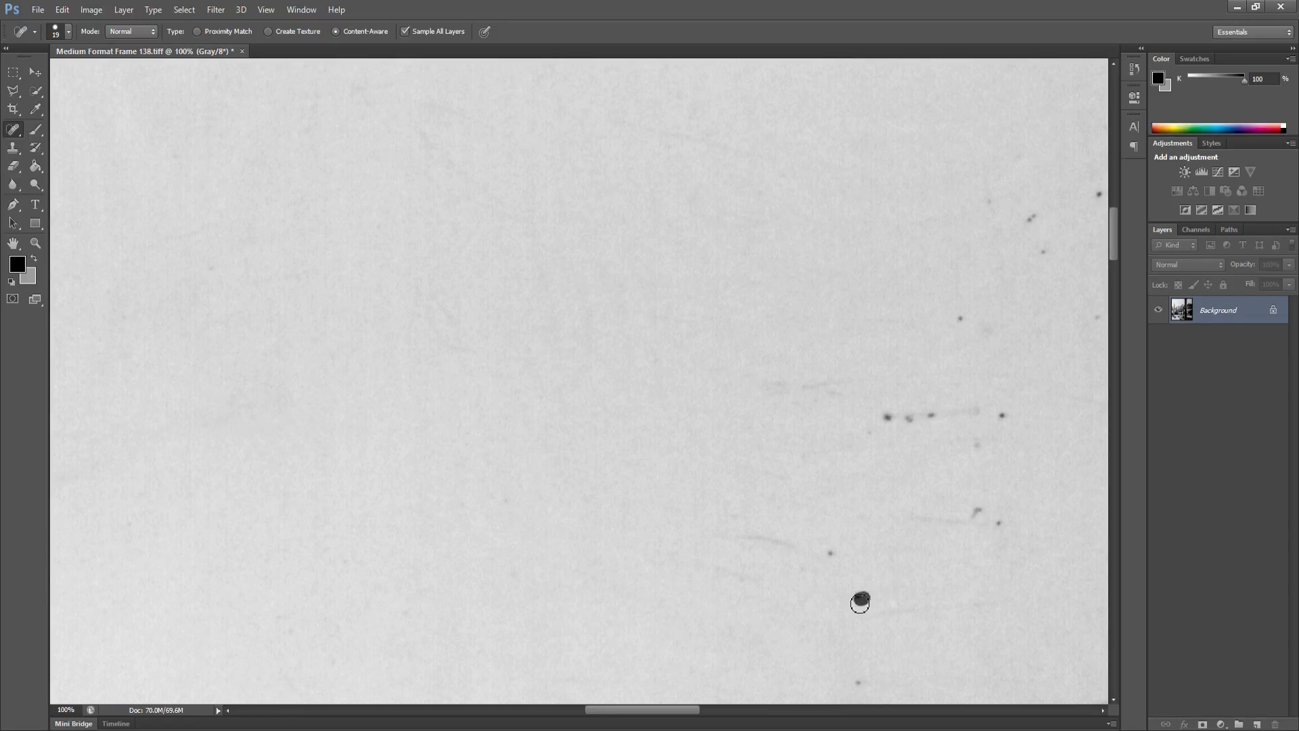
pyautogui.click(840, 555)
pyautogui.click(861, 687)
pyautogui.moveTo(736, 536)
pyautogui.mouseDown()
pyautogui.moveTo(798, 569)
pyautogui.moveTo(778, 533)
pyautogui.moveTo(761, 535)
pyautogui.mouseUp()
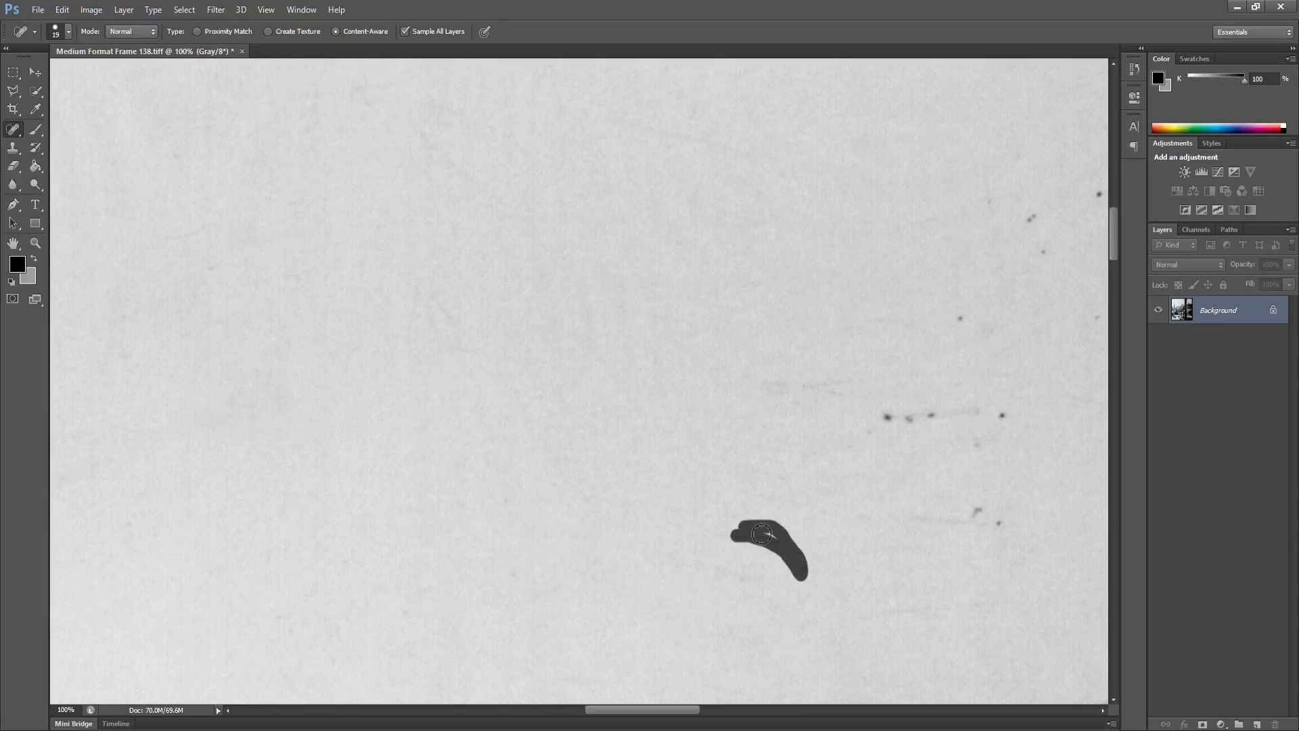
# Heal the row of dark dots with its connecting scratch, and the small mark, faint line and dot below it
pyautogui.click(880, 417)
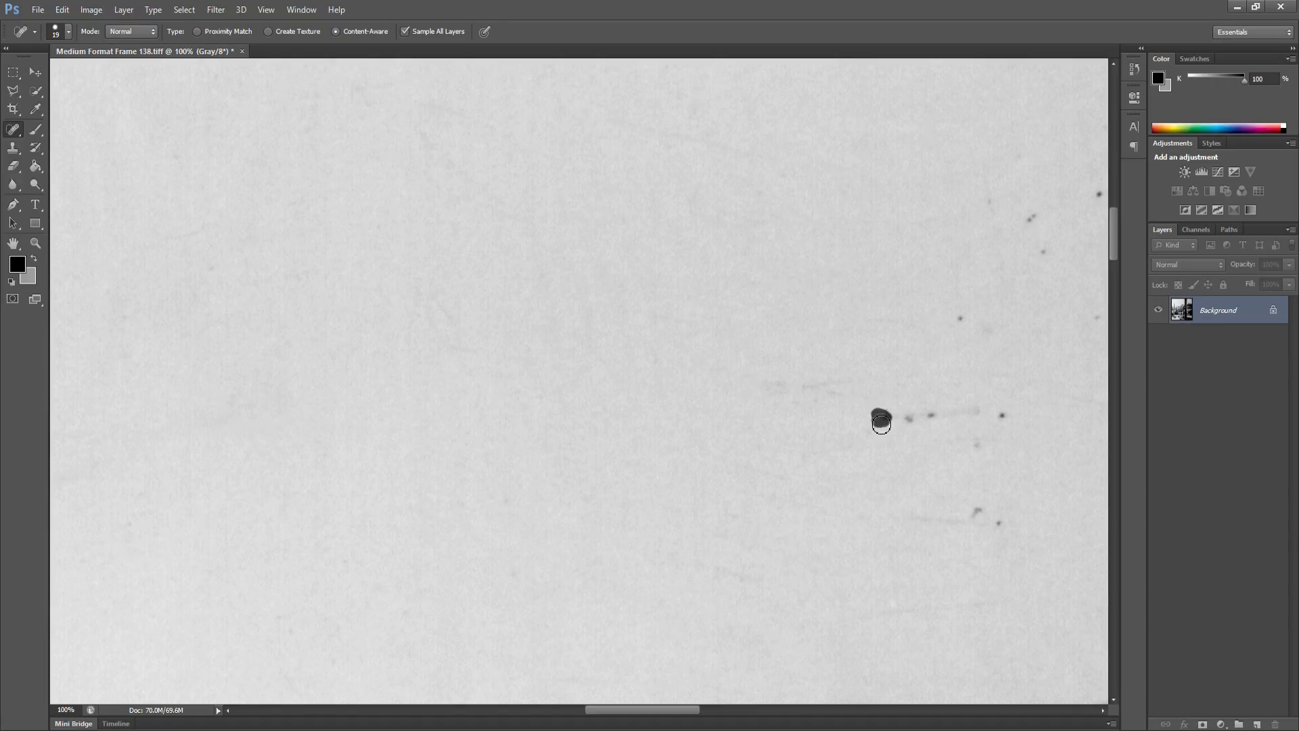
pyautogui.moveTo(900, 421)
pyautogui.mouseDown()
pyautogui.moveTo(987, 413)
pyautogui.moveTo(978, 448)
pyautogui.moveTo(993, 438)
pyautogui.mouseUp()
pyautogui.moveTo(976, 512); pyautogui.dragTo(909, 520)
pyautogui.click(999, 524)
# Heal the dark and faint specks running diagonally upward to the left of the white crescent mark
pyautogui.moveTo(1026, 497); pyautogui.dragTo(726, 490)
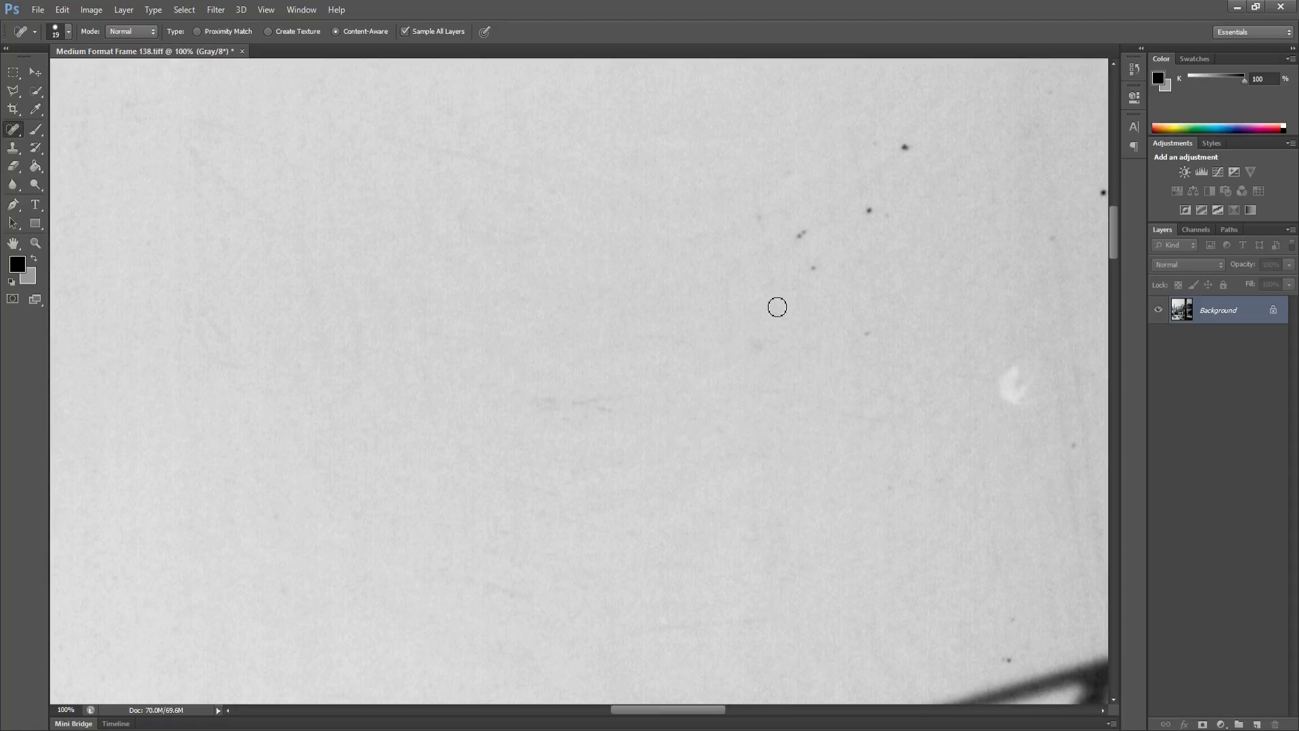
pyautogui.click(815, 266)
pyautogui.click(805, 232)
pyautogui.click(758, 217)
pyautogui.click(868, 334)
pyautogui.click(869, 210)
pyautogui.click(887, 214)
pyautogui.click(907, 147)
# Heal the specks around the white crescent mark, from the truss beam up to the black dot
pyautogui.moveTo(891, 257); pyautogui.dragTo(677, 258)
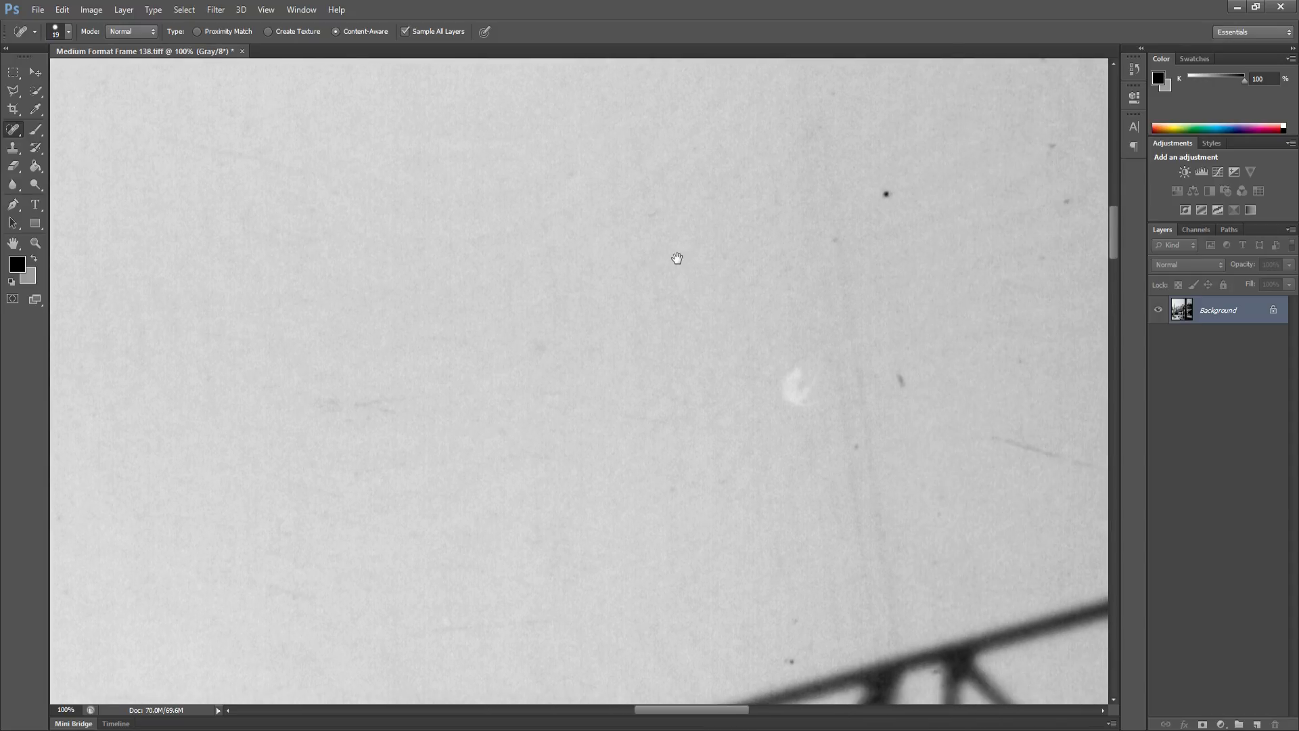
pyautogui.click(792, 618)
pyautogui.click(791, 661)
pyautogui.click(854, 442)
pyautogui.click(901, 380)
pyautogui.click(886, 193)
pyautogui.click(836, 245)
# Heal the slanted scratch right of the white crescent mark and the two specks in the sky near the dark post
pyautogui.moveTo(879, 430); pyautogui.dragTo(632, 429)
pyautogui.moveTo(752, 441); pyautogui.dragTo(873, 476)
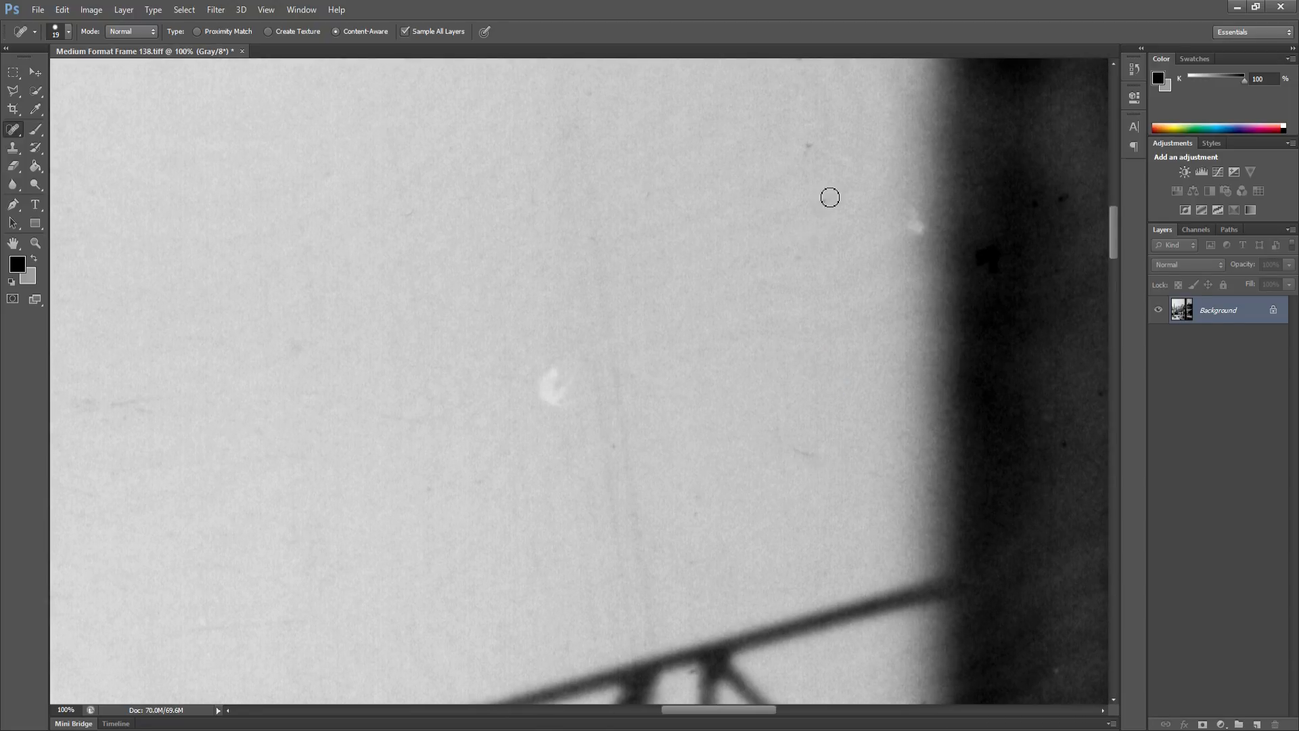
pyautogui.click(809, 143)
pyautogui.moveTo(804, 185); pyautogui.dragTo(735, 294)
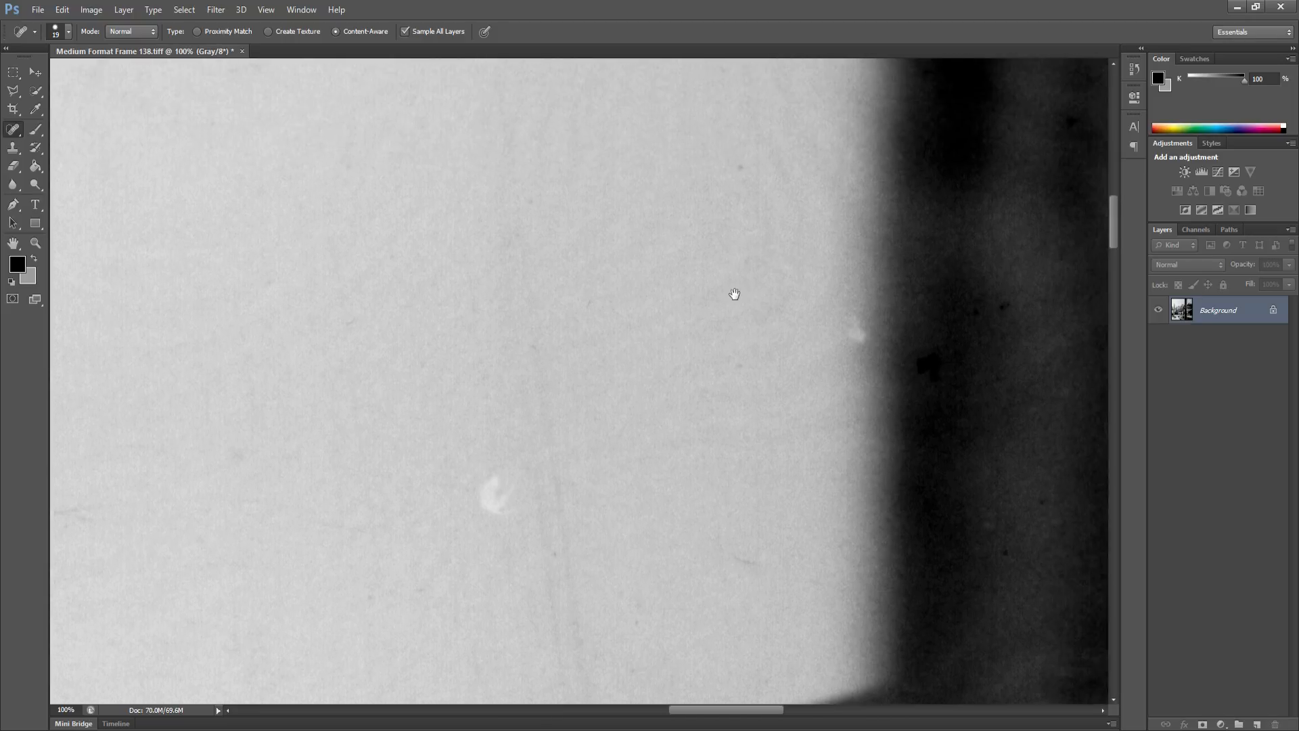
pyautogui.click(741, 174)
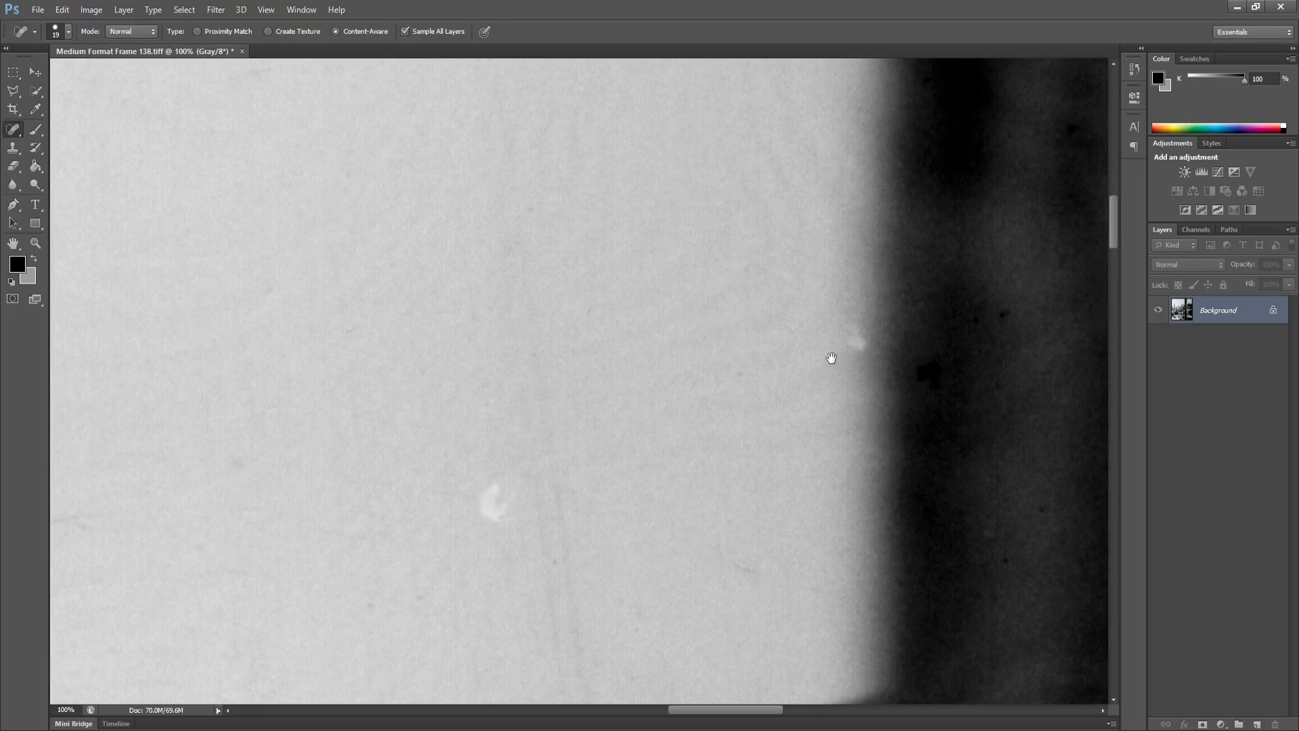
# Heal the dark spot on the blurred dark post, the sky speck beyond it and the black specks on its lower right edge
pyautogui.moveTo(832, 358); pyautogui.dragTo(665, 373)
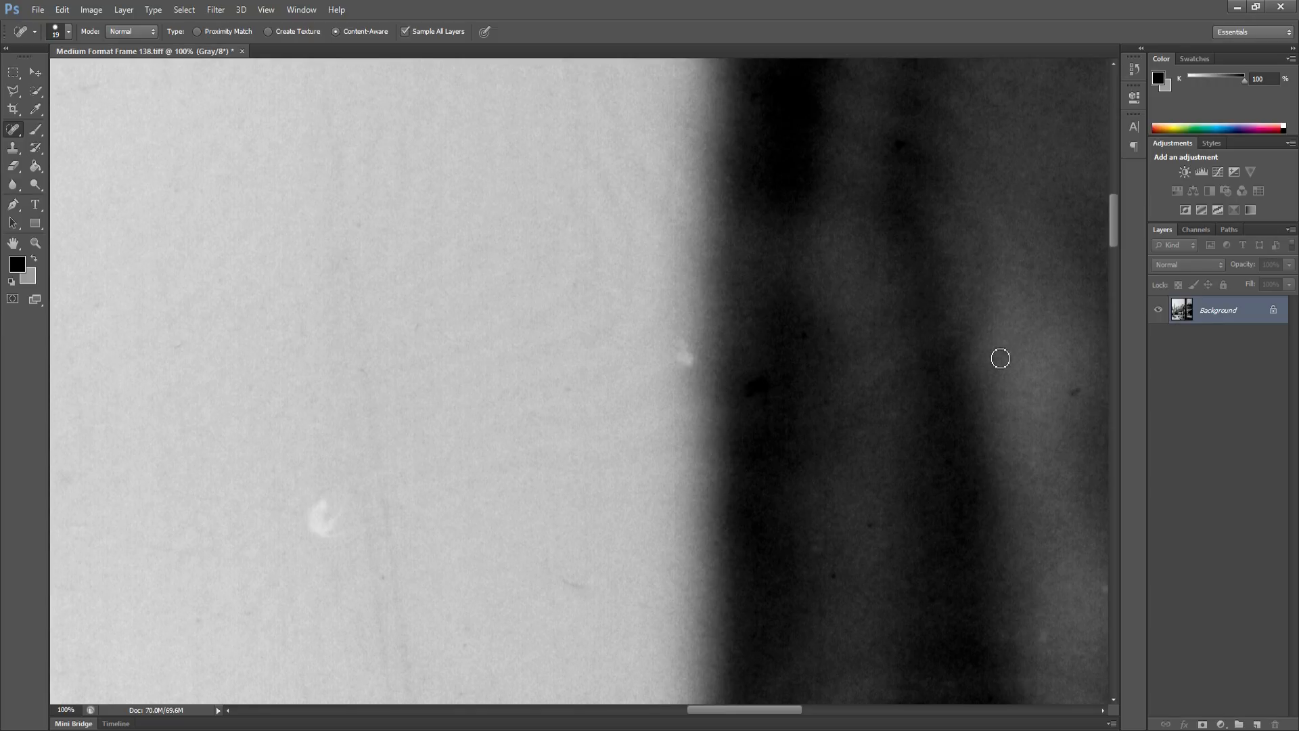
pyautogui.moveTo(974, 355); pyautogui.dragTo(768, 352)
pyautogui.click(871, 391)
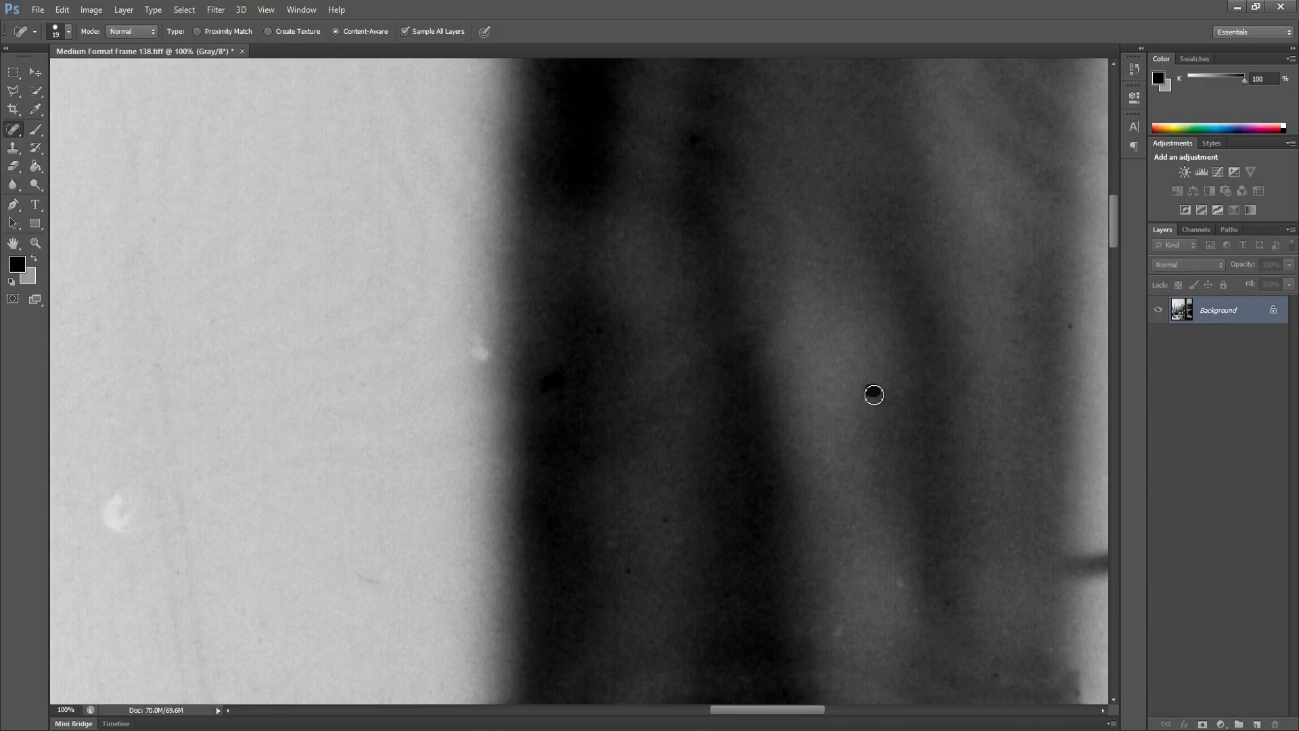
pyautogui.moveTo(879, 438); pyautogui.dragTo(687, 361)
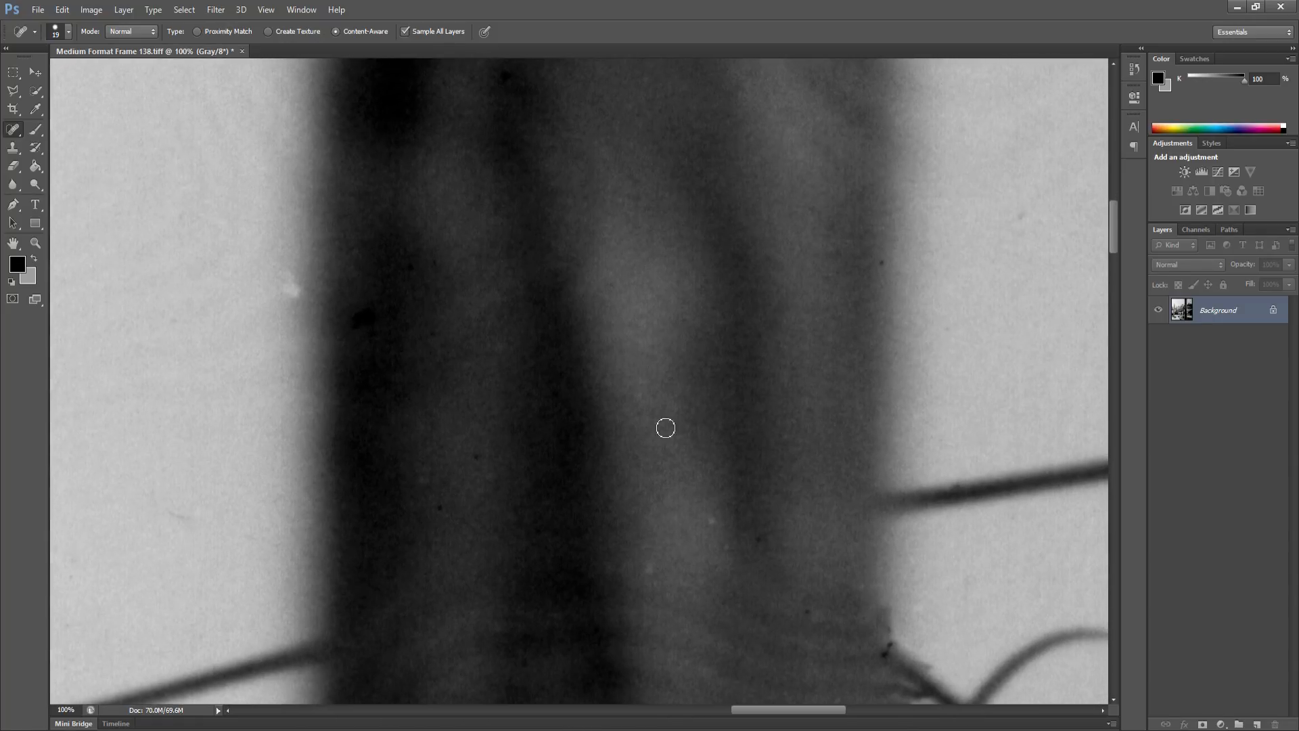
pyautogui.moveTo(809, 392); pyautogui.dragTo(690, 383)
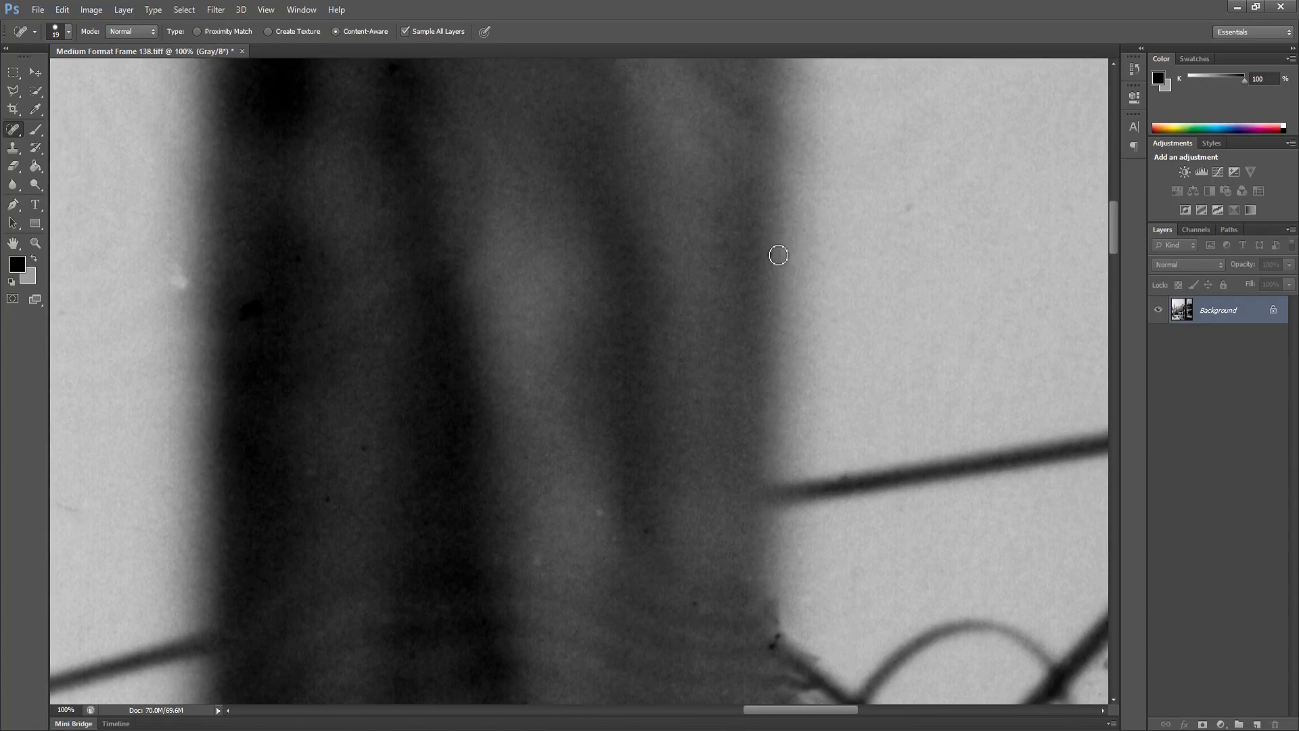
pyautogui.click(910, 209)
pyautogui.moveTo(864, 252); pyautogui.dragTo(722, 270)
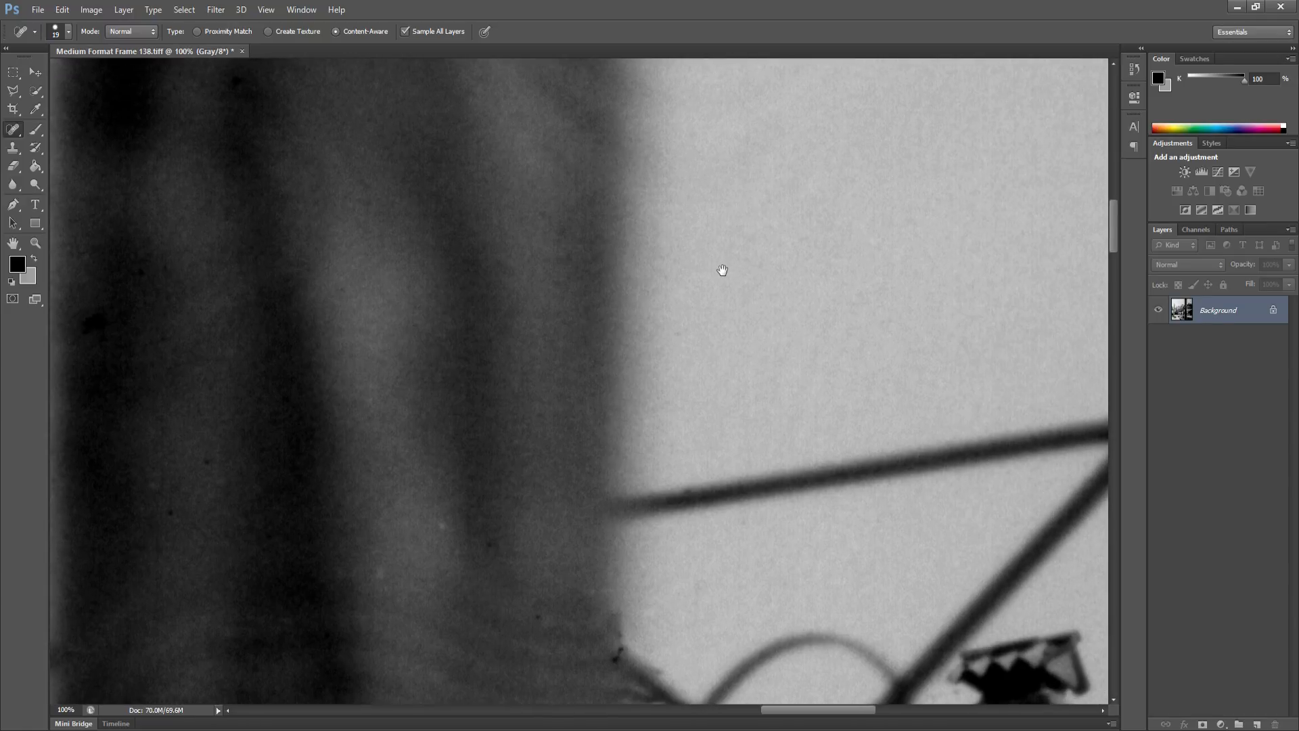
pyautogui.click(617, 661)
pyautogui.click(620, 655)
# Heal the speck just above the truss beam and the spot below the beam beside its diagonal brace
pyautogui.moveTo(630, 406); pyautogui.dragTo(599, 401)
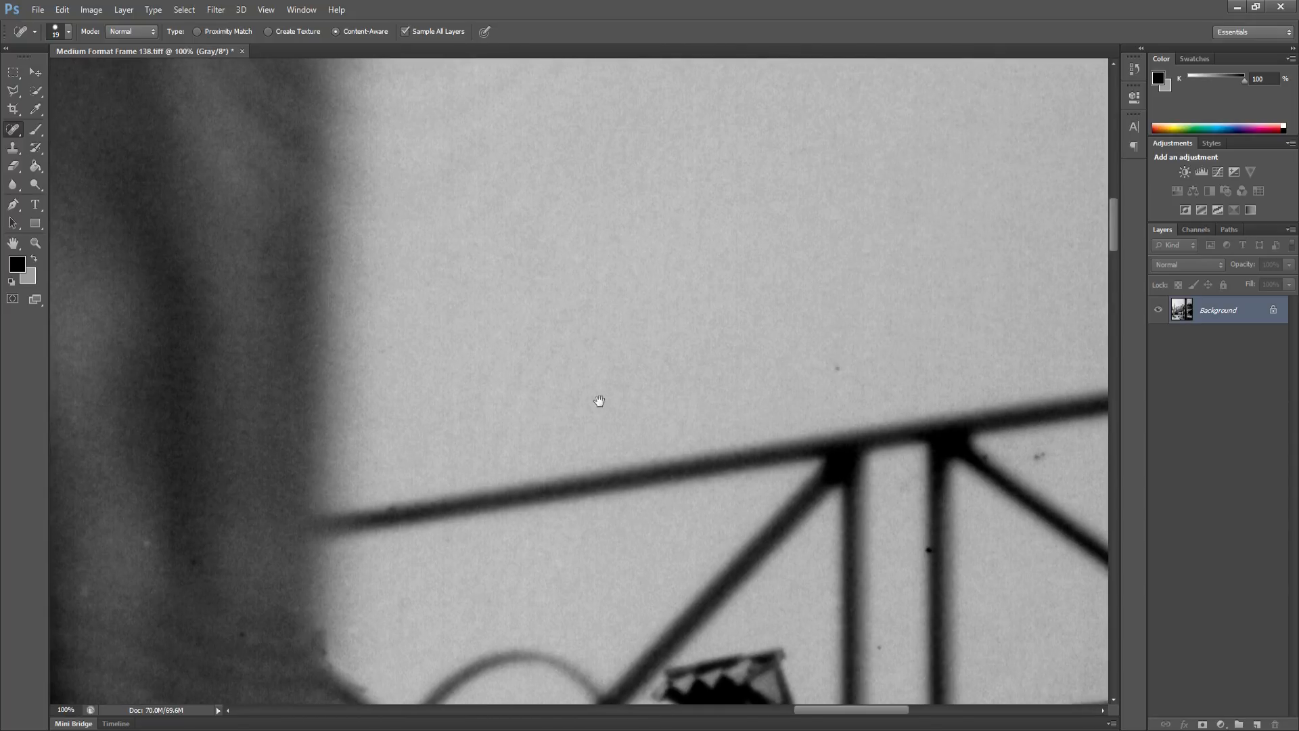
pyautogui.click(837, 363)
pyautogui.moveTo(754, 278); pyautogui.dragTo(592, 349)
pyautogui.click(866, 527)
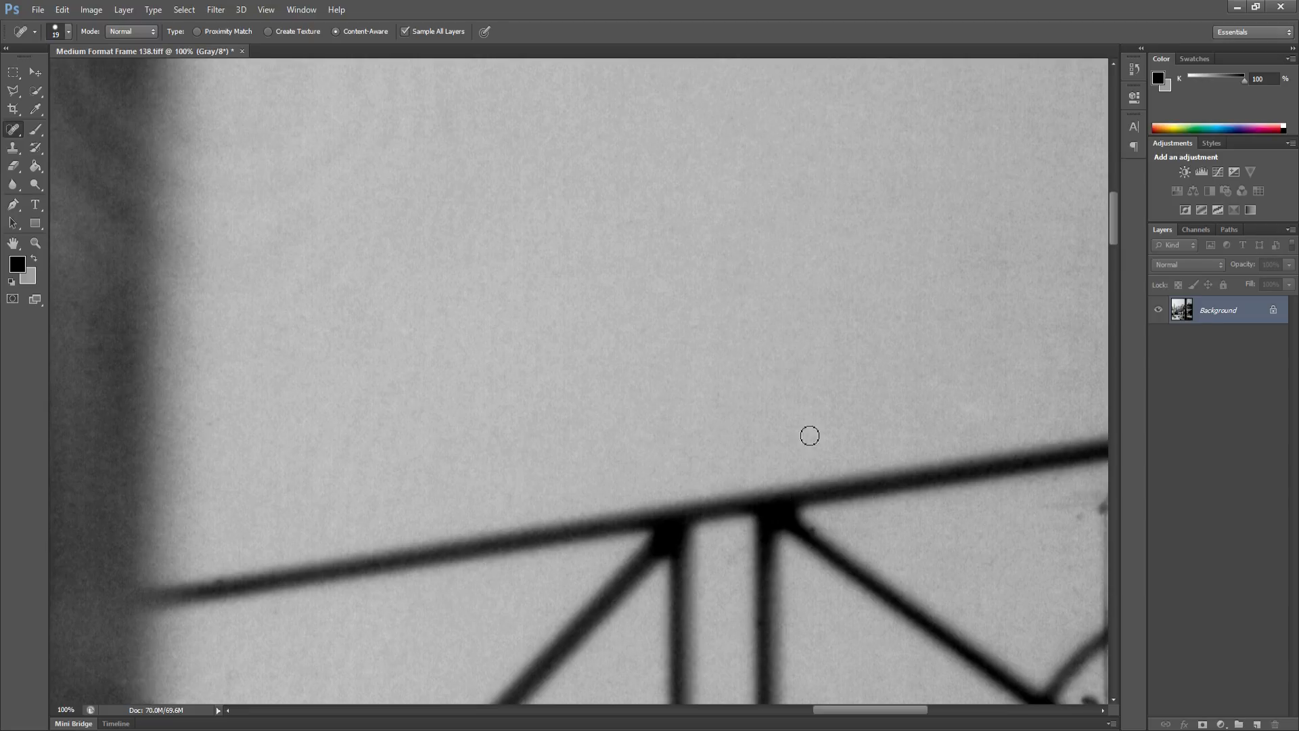
# Heal the specks beside the small lamp post and the short dark mark next to the vertical beam at the photo's right edge
pyautogui.moveTo(789, 396); pyautogui.dragTo(582, 422)
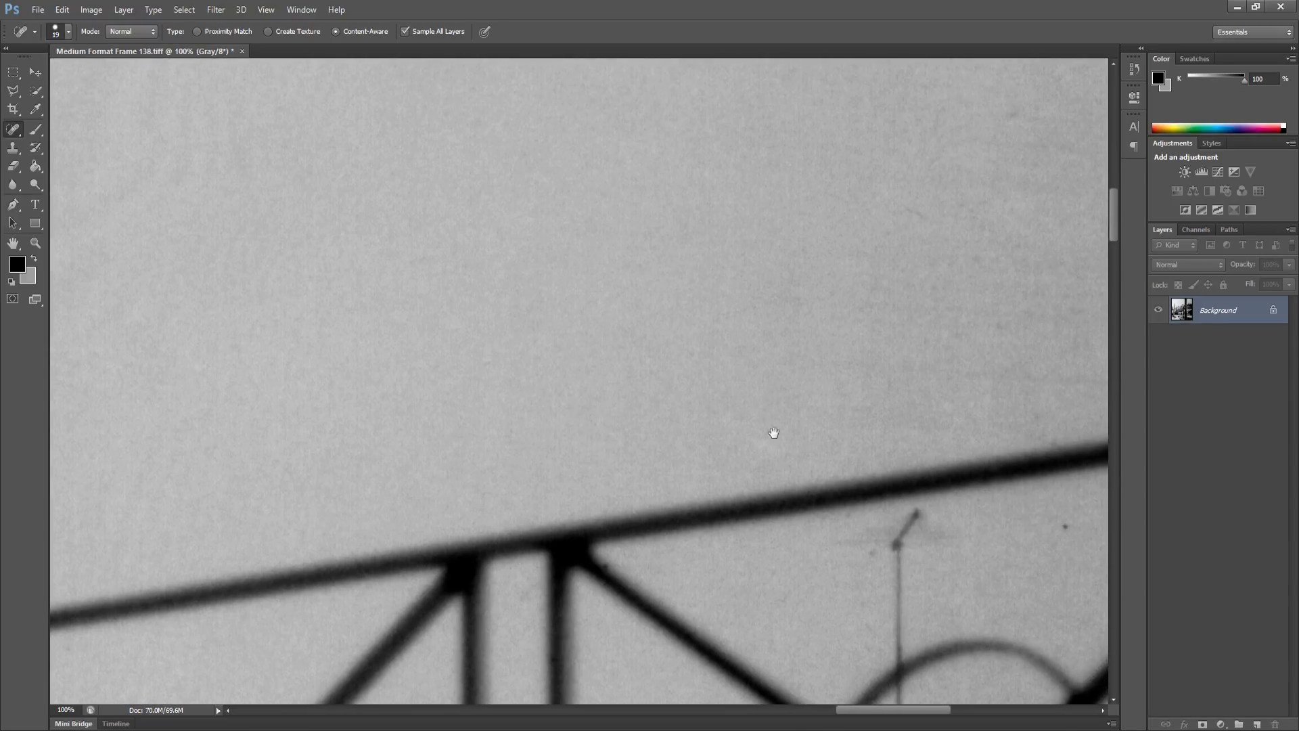
pyautogui.click(873, 560)
pyautogui.moveTo(894, 398); pyautogui.dragTo(712, 441)
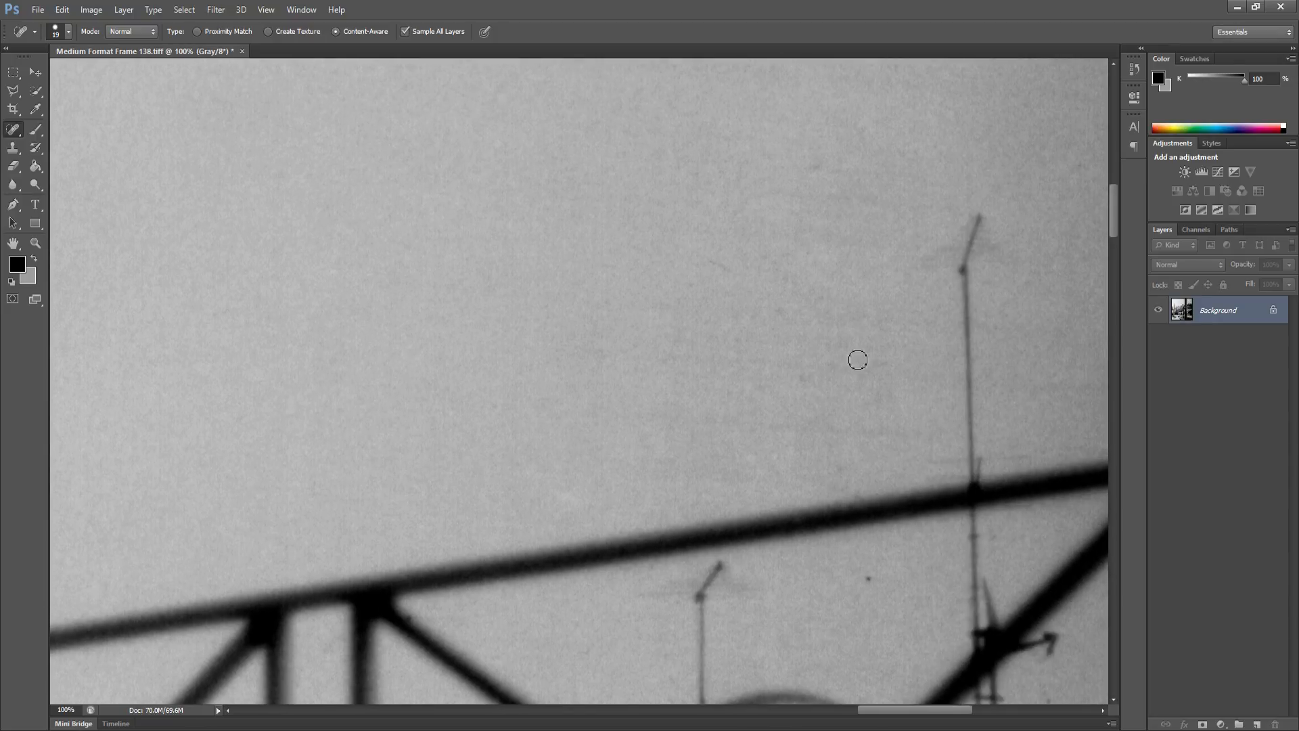
pyautogui.click(870, 582)
pyautogui.moveTo(846, 359); pyautogui.dragTo(641, 368)
pyautogui.moveTo(894, 344); pyautogui.dragTo(752, 347)
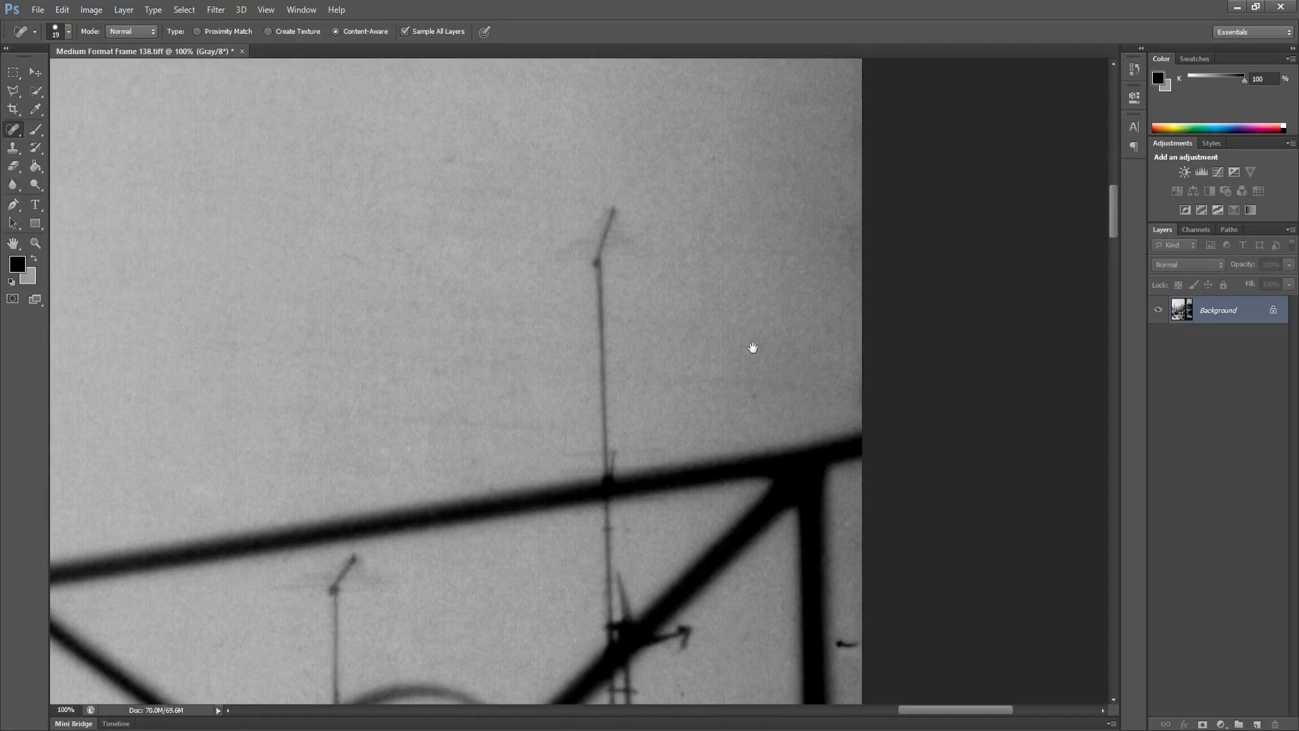
pyautogui.click(844, 647)
# Heal the dark specks in the bright sky at the start of the next strip, left of the blurred grey post
pyautogui.scroll(1, 1074, 464)
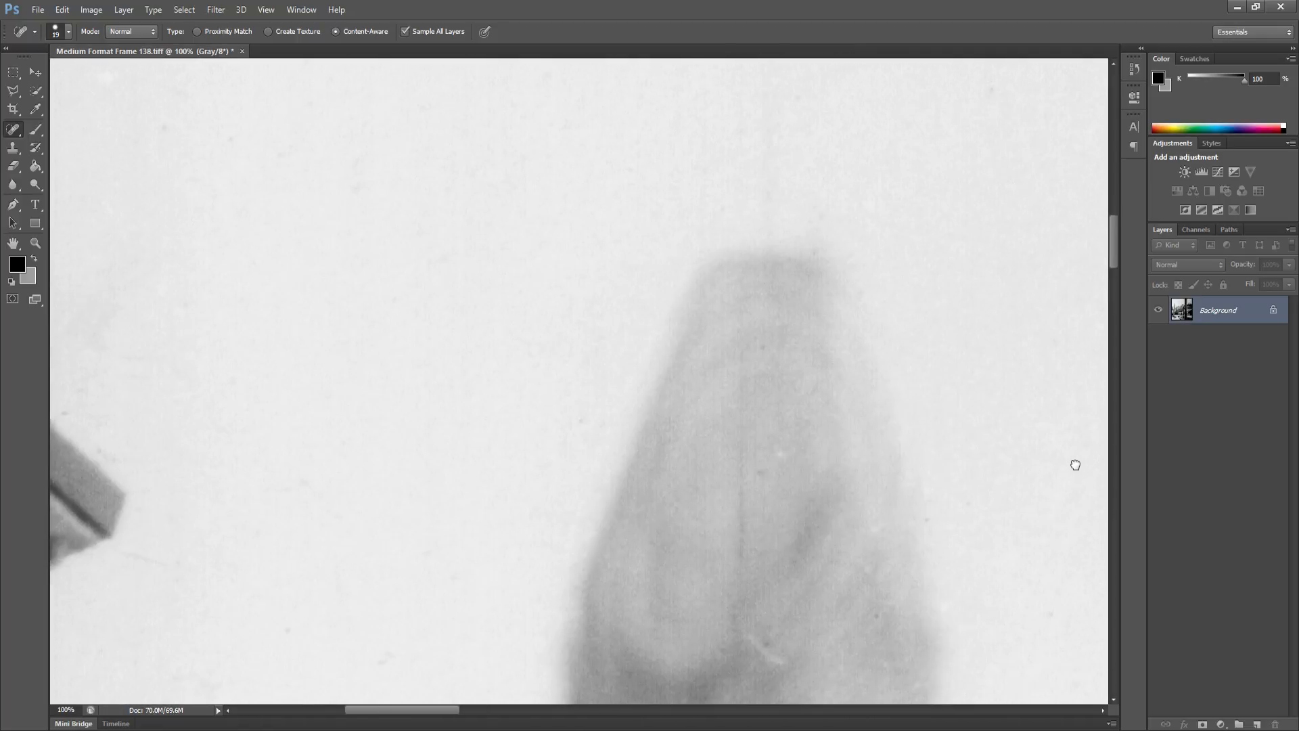
pyautogui.scroll(-5, 1066, 463)
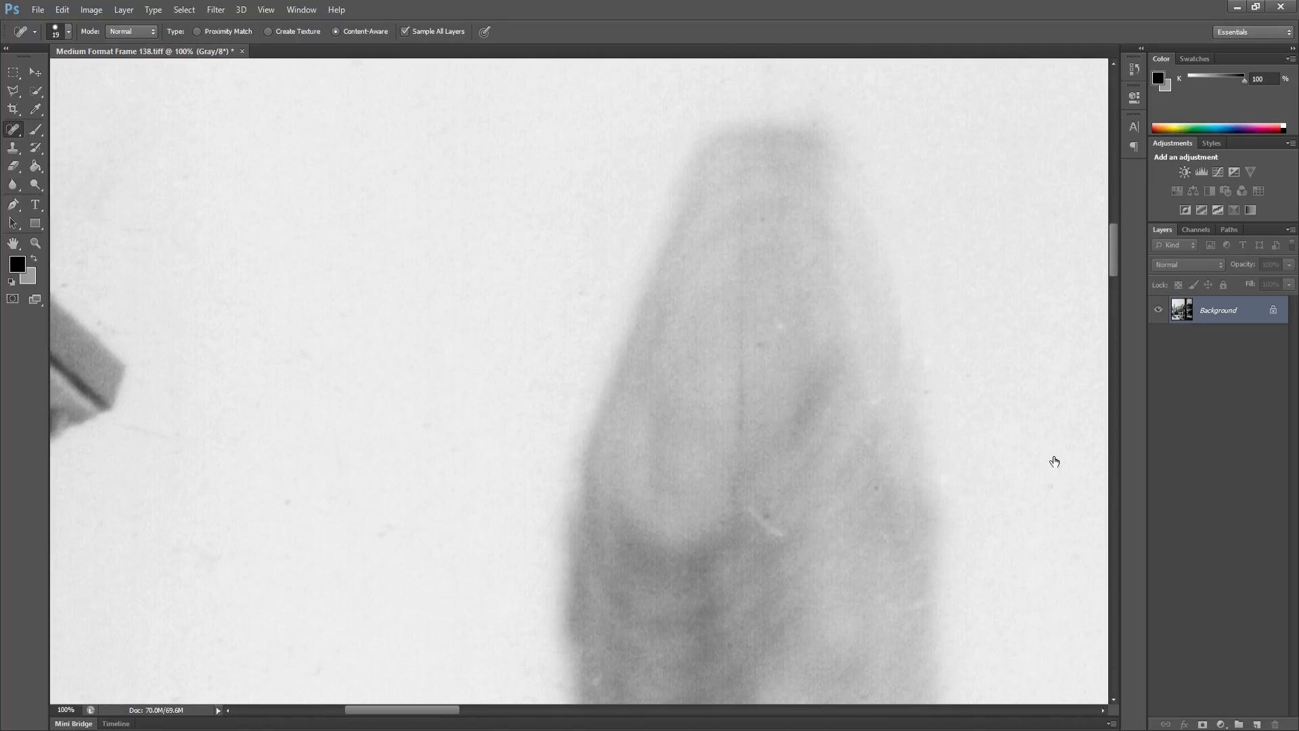
pyautogui.moveTo(591, 358); pyautogui.dragTo(711, 200)
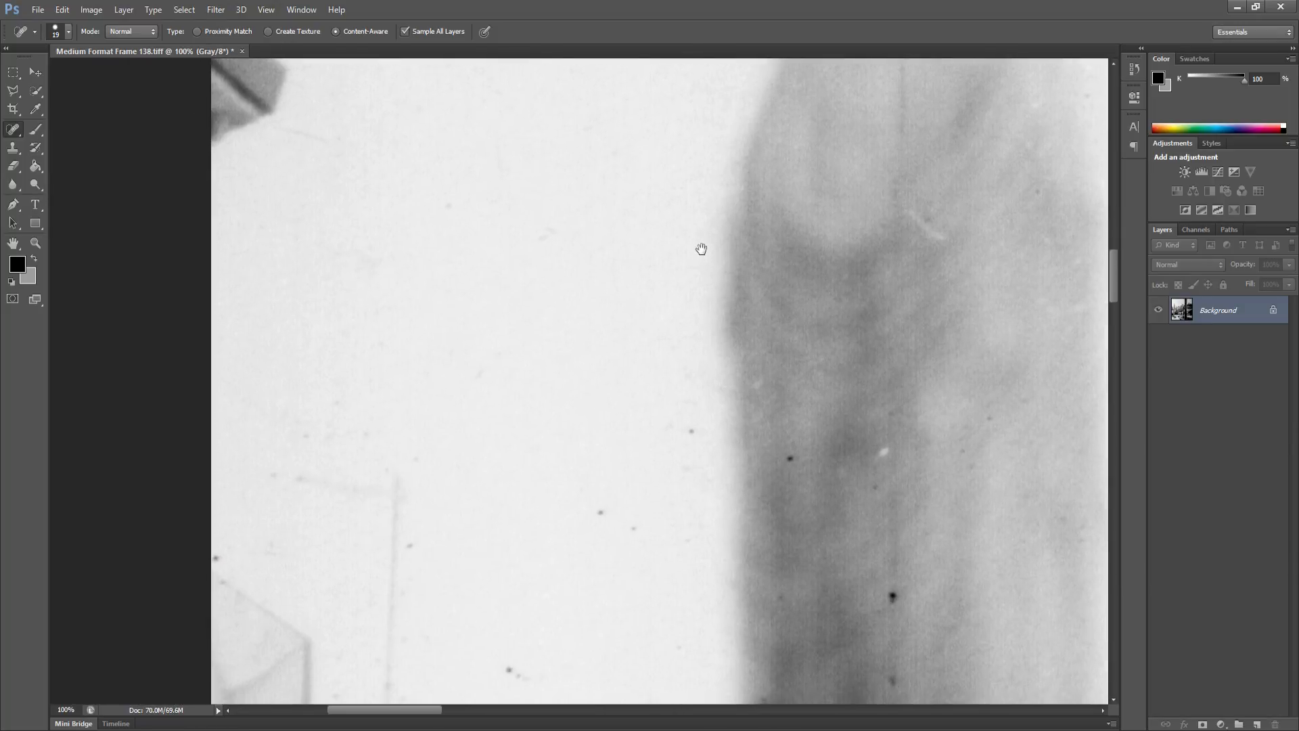
pyautogui.click(415, 533)
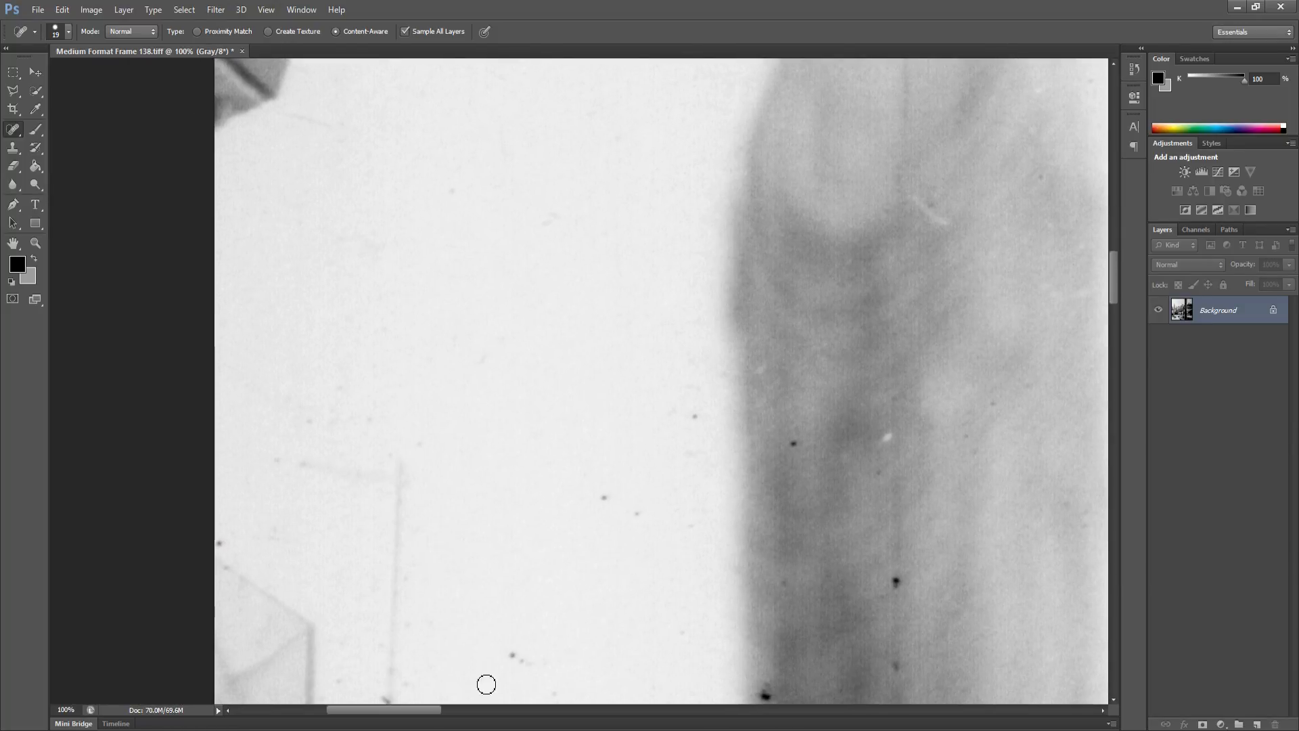
pyautogui.moveTo(511, 656); pyautogui.dragTo(533, 666)
pyautogui.click(603, 495)
pyautogui.click(636, 513)
pyautogui.click(695, 415)
# Heal the black and faint dark specks on the blurred grey post
pyautogui.click(794, 444)
pyautogui.click(878, 473)
pyautogui.click(897, 581)
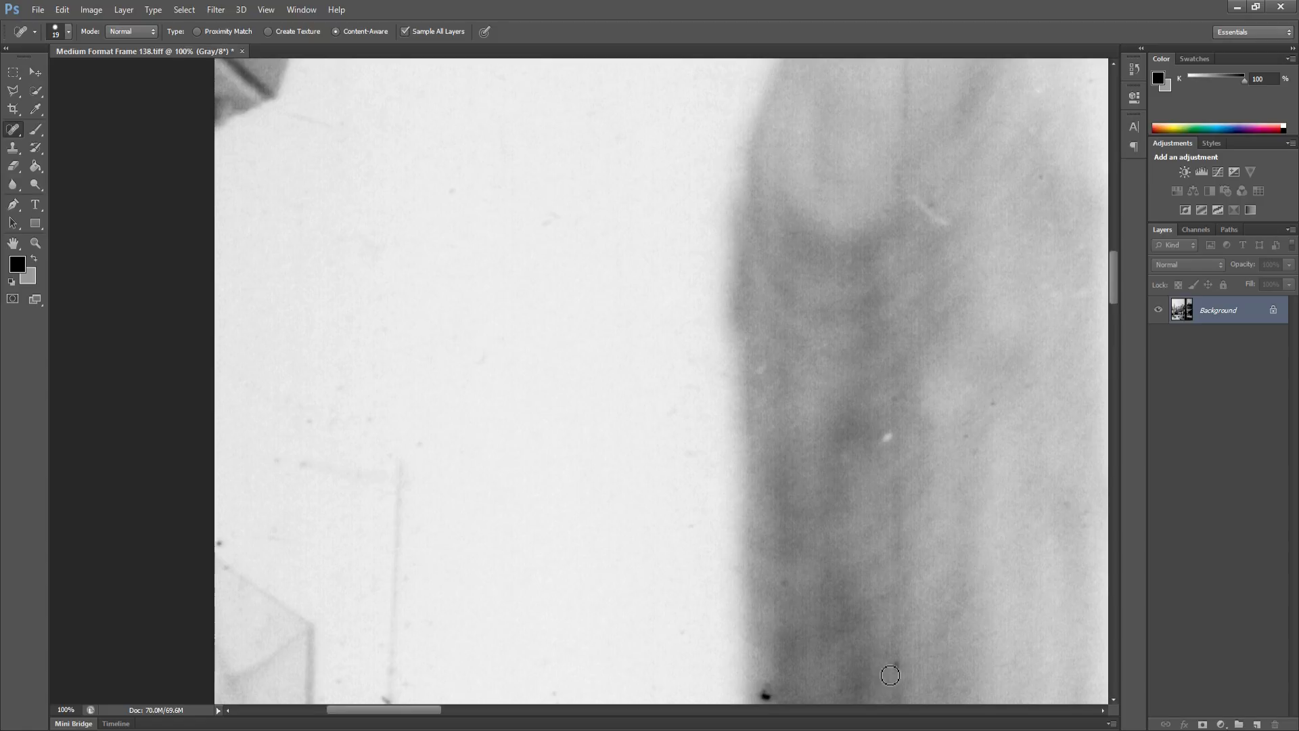
pyautogui.moveTo(892, 667); pyautogui.dragTo(898, 674)
pyautogui.click(787, 582)
# Heal the specks in the sky beside the chimney roof and on the lower part of the grey post
pyautogui.moveTo(776, 614); pyautogui.dragTo(783, 514)
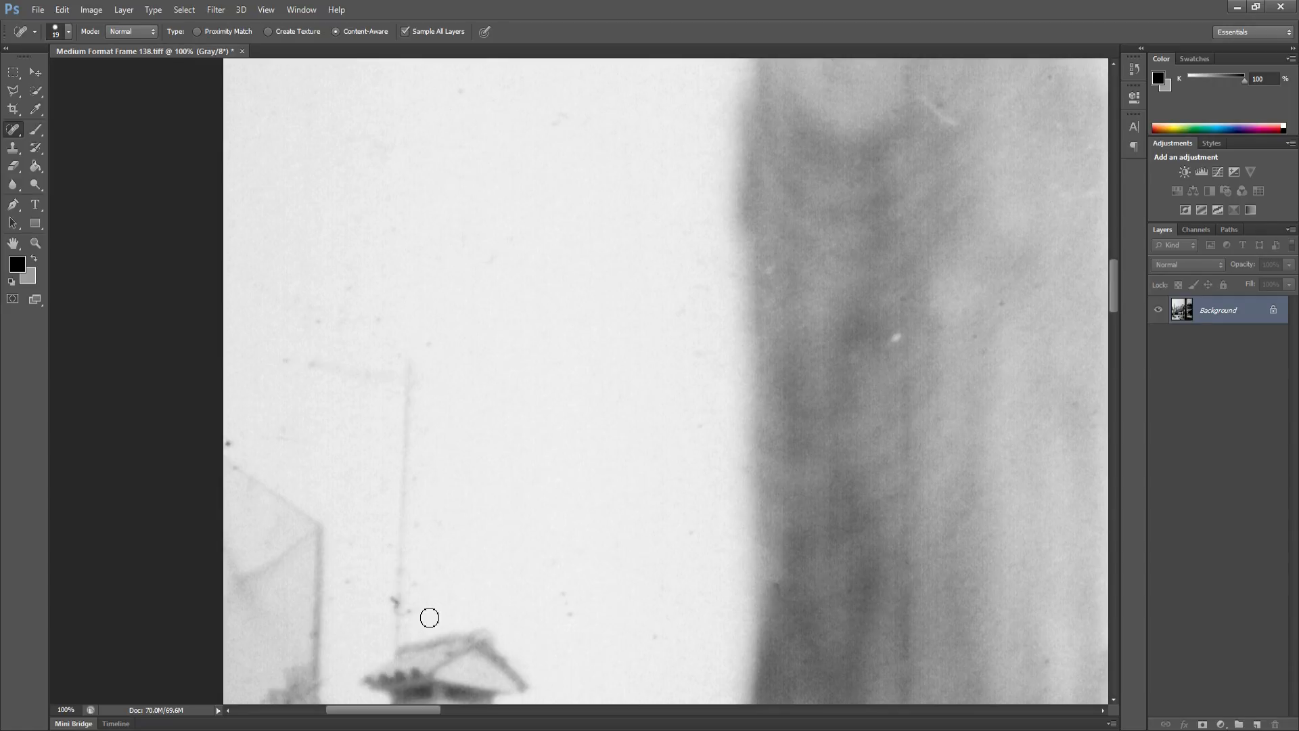
pyautogui.click(567, 599)
pyautogui.click(553, 561)
pyautogui.click(655, 637)
pyautogui.click(911, 616)
pyautogui.moveTo(889, 596); pyautogui.dragTo(689, 564)
pyautogui.moveTo(831, 661)
pyautogui.mouseDown()
pyautogui.moveTo(774, 539)
pyautogui.moveTo(805, 581)
pyautogui.mouseUp()
pyautogui.click(773, 616)
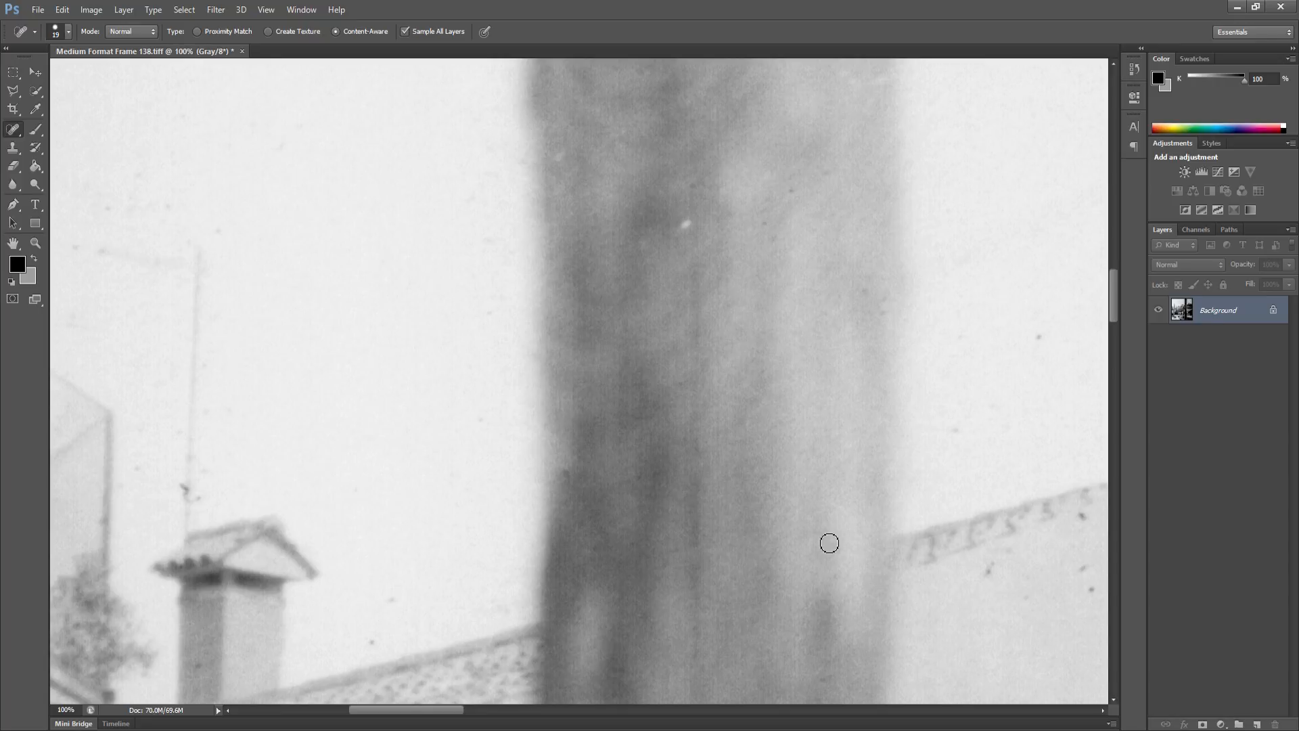
# Heal the speck above the sloping roof edge and the dark specks on the pale wall below it
pyautogui.moveTo(1013, 429); pyautogui.dragTo(705, 482)
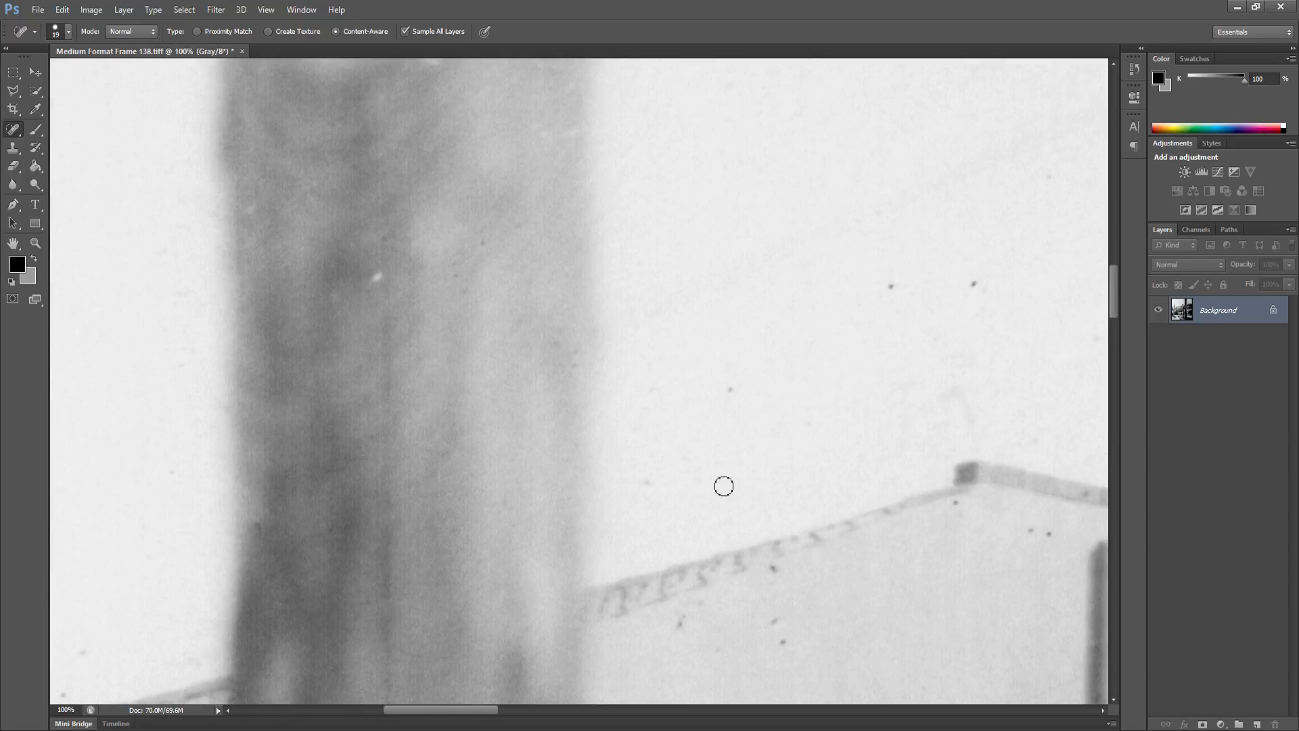
pyautogui.click(645, 488)
pyautogui.click(783, 642)
pyautogui.click(775, 621)
pyautogui.click(775, 573)
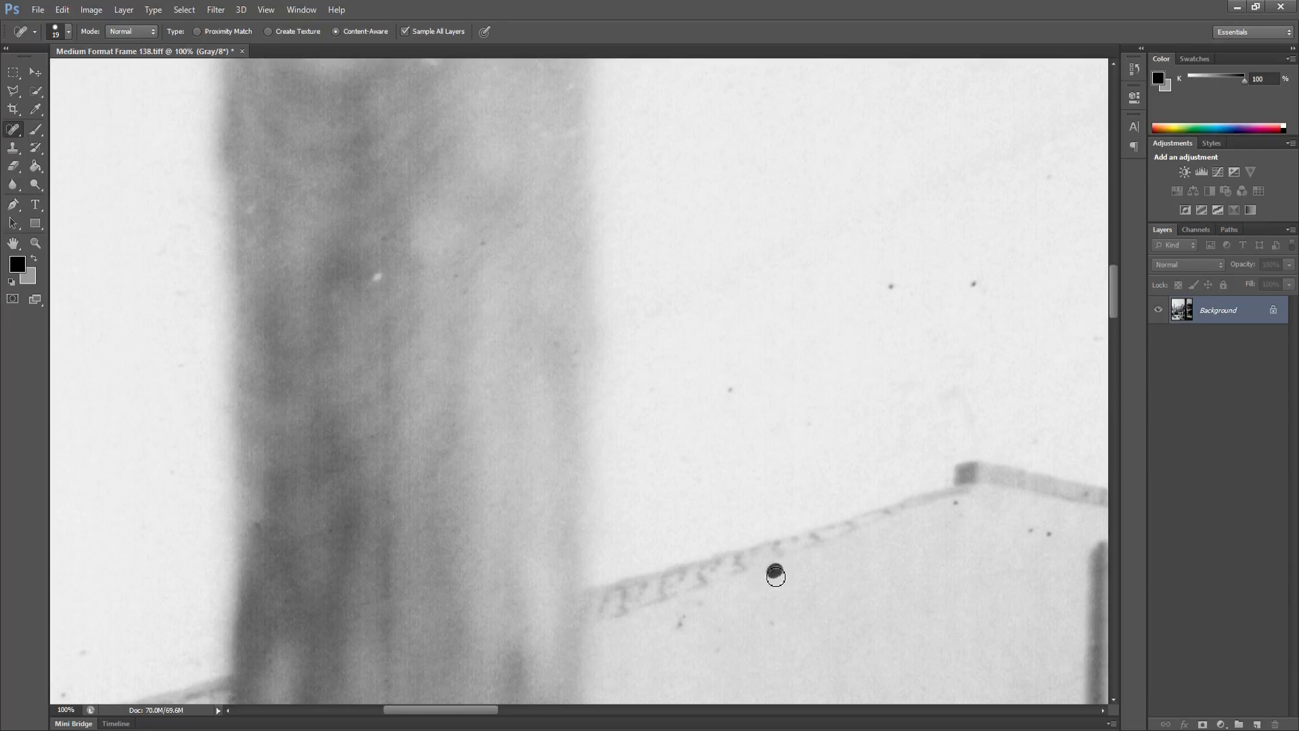
pyautogui.click(684, 621)
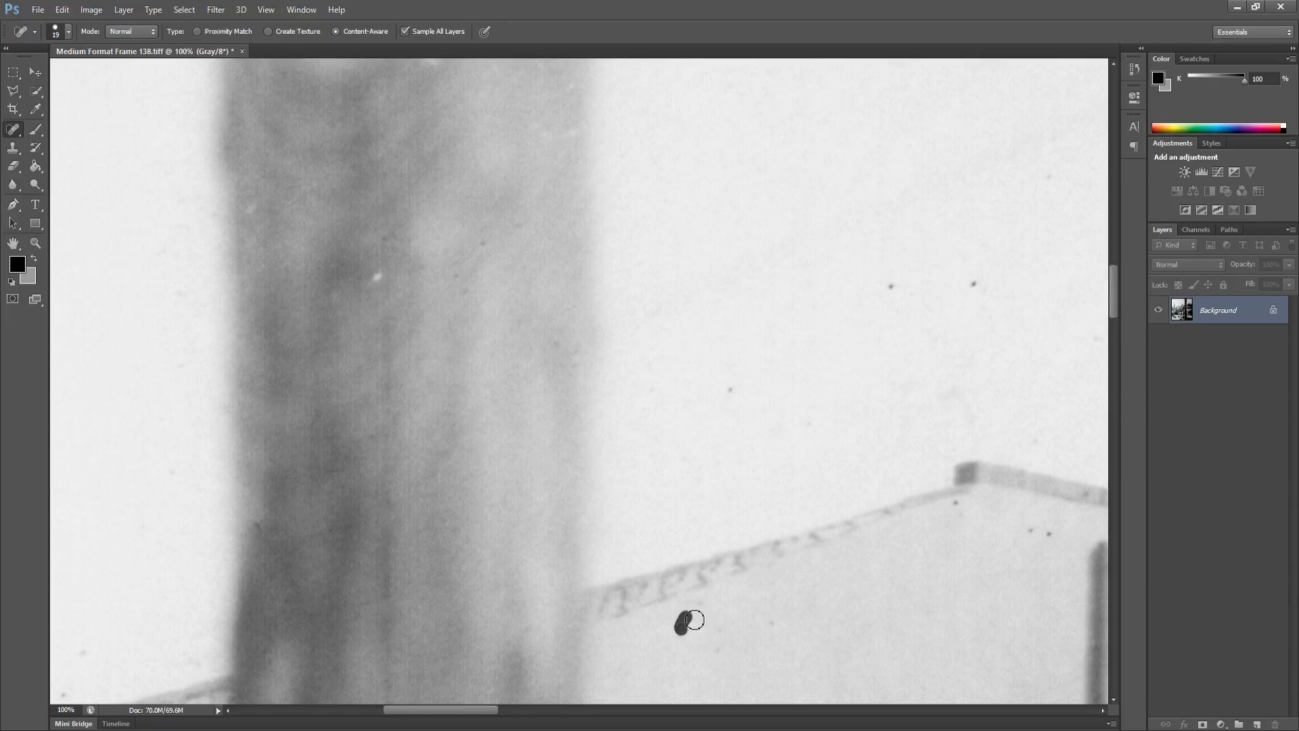
pyautogui.click(956, 506)
# Heal the isolated dark specks in the sky above the roof ridge
pyautogui.click(890, 287)
pyautogui.moveTo(919, 273); pyautogui.dragTo(702, 336)
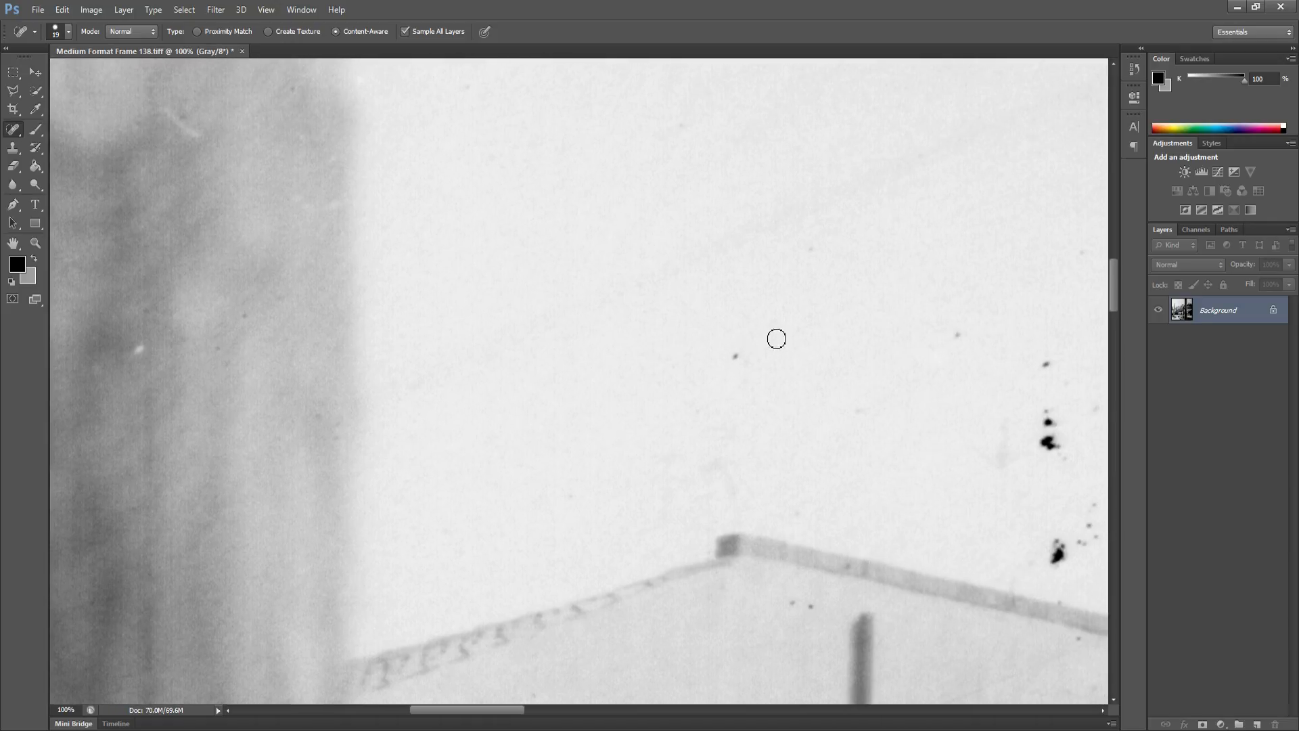
pyautogui.click(741, 357)
pyautogui.click(961, 337)
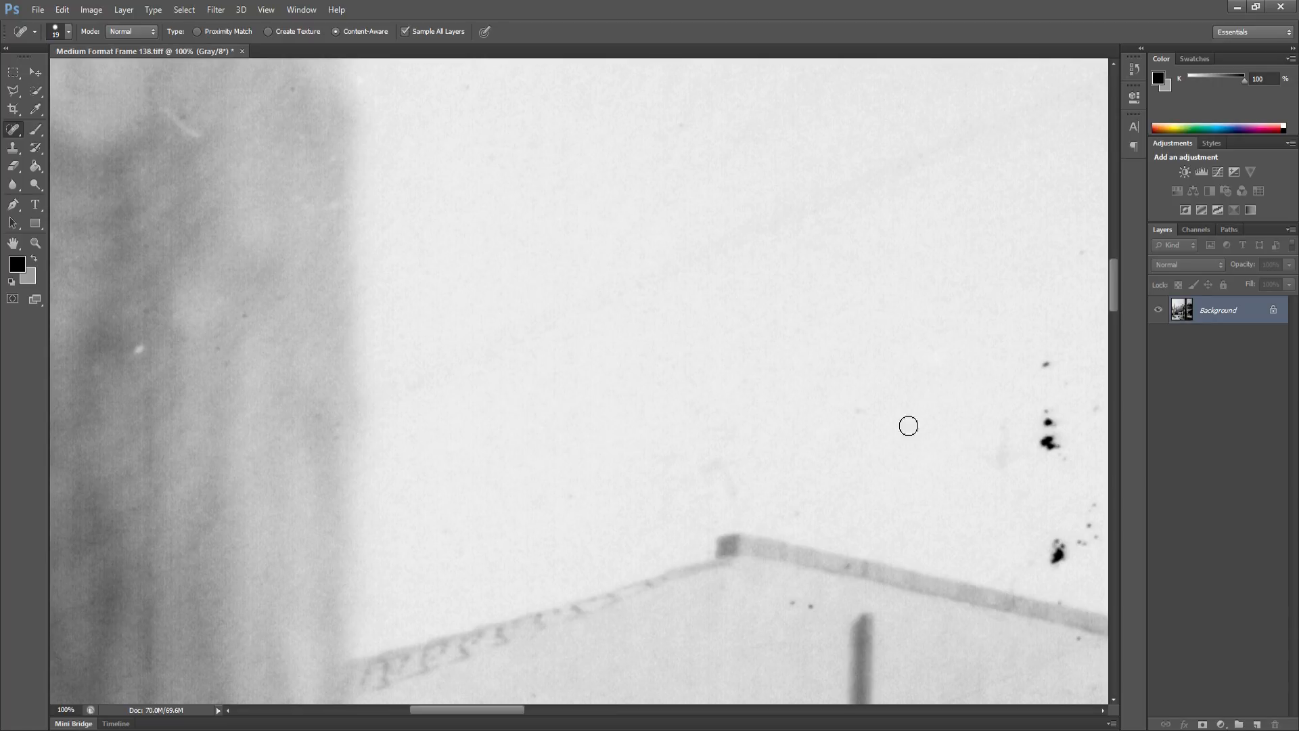
# Heal the specks on the wall and roof edge, and the column of black spots in the sky above the roof slope
pyautogui.click(812, 605)
pyautogui.click(850, 566)
pyautogui.moveTo(880, 481)
pyautogui.mouseDown()
pyautogui.moveTo(737, 453)
pyautogui.moveTo(653, 467)
pyautogui.mouseUp()
pyautogui.moveTo(823, 498)
pyautogui.mouseDown()
pyautogui.moveTo(805, 530)
pyautogui.moveTo(780, 539)
pyautogui.mouseUp()
pyautogui.moveTo(775, 452); pyautogui.dragTo(770, 433)
pyautogui.moveTo(777, 444)
pyautogui.mouseDown()
pyautogui.moveTo(768, 409)
pyautogui.moveTo(824, 391)
pyautogui.mouseUp()
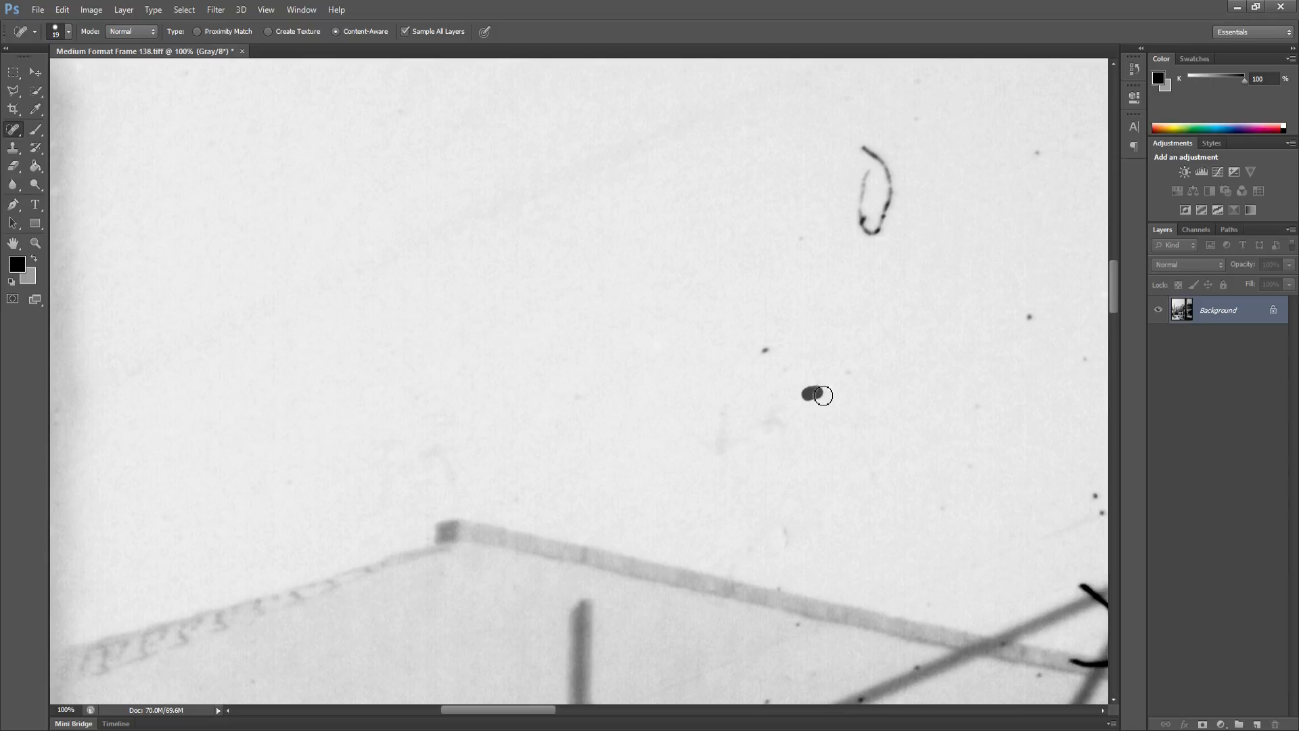
pyautogui.click(767, 352)
# Heal the faint grey smudges and small specks in the sky just above the sloping roof edge
pyautogui.moveTo(728, 409); pyautogui.dragTo(728, 452)
pyautogui.moveTo(770, 410); pyautogui.dragTo(783, 423)
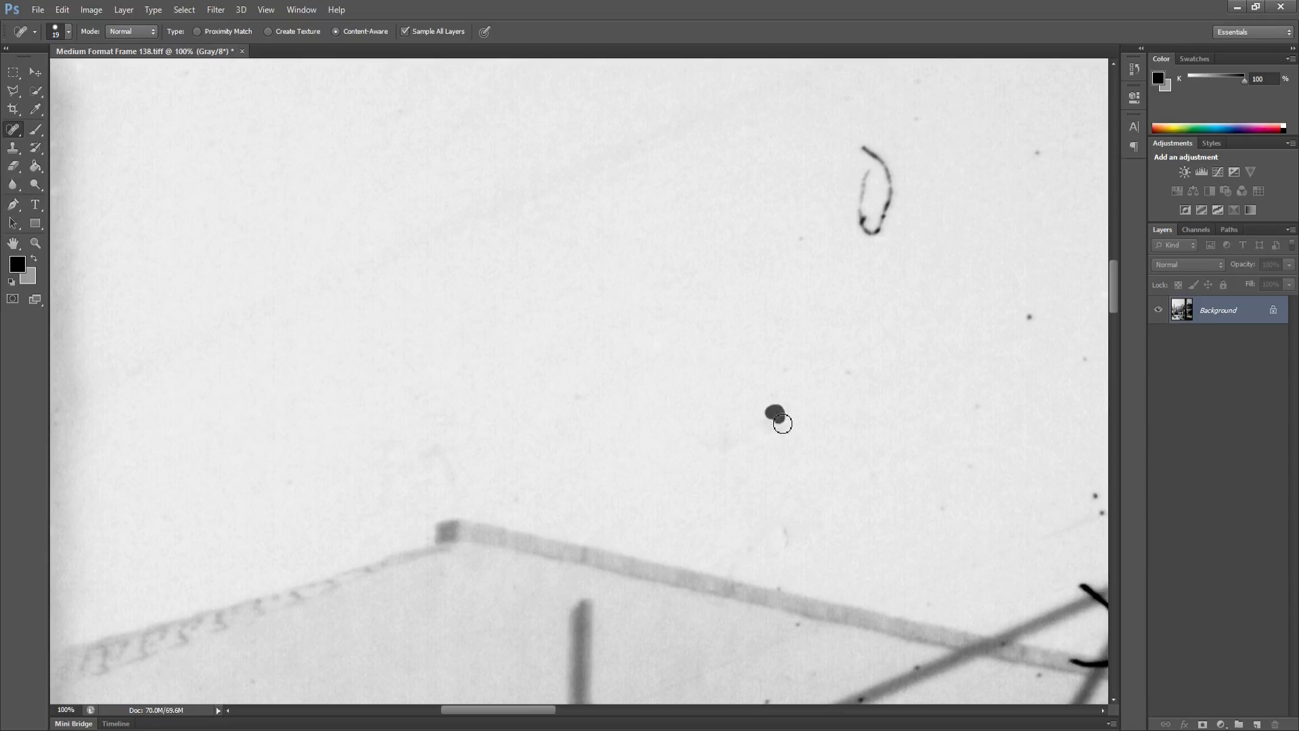
pyautogui.moveTo(850, 367); pyautogui.dragTo(853, 371)
pyautogui.click(785, 532)
pyautogui.moveTo(713, 492); pyautogui.dragTo(712, 511)
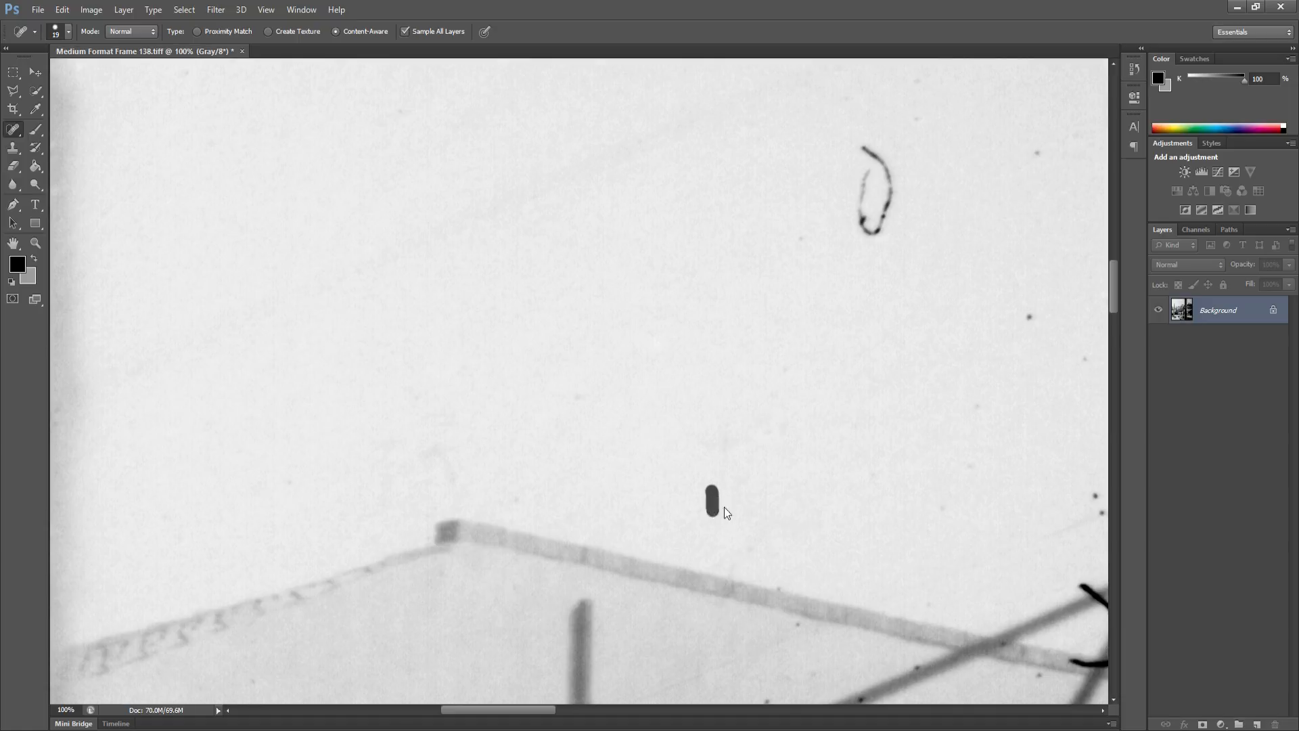
# Heal the isolated dark specks scattered across the sky around and below the curled black hair
pyautogui.click(945, 509)
pyautogui.click(879, 477)
pyautogui.click(972, 467)
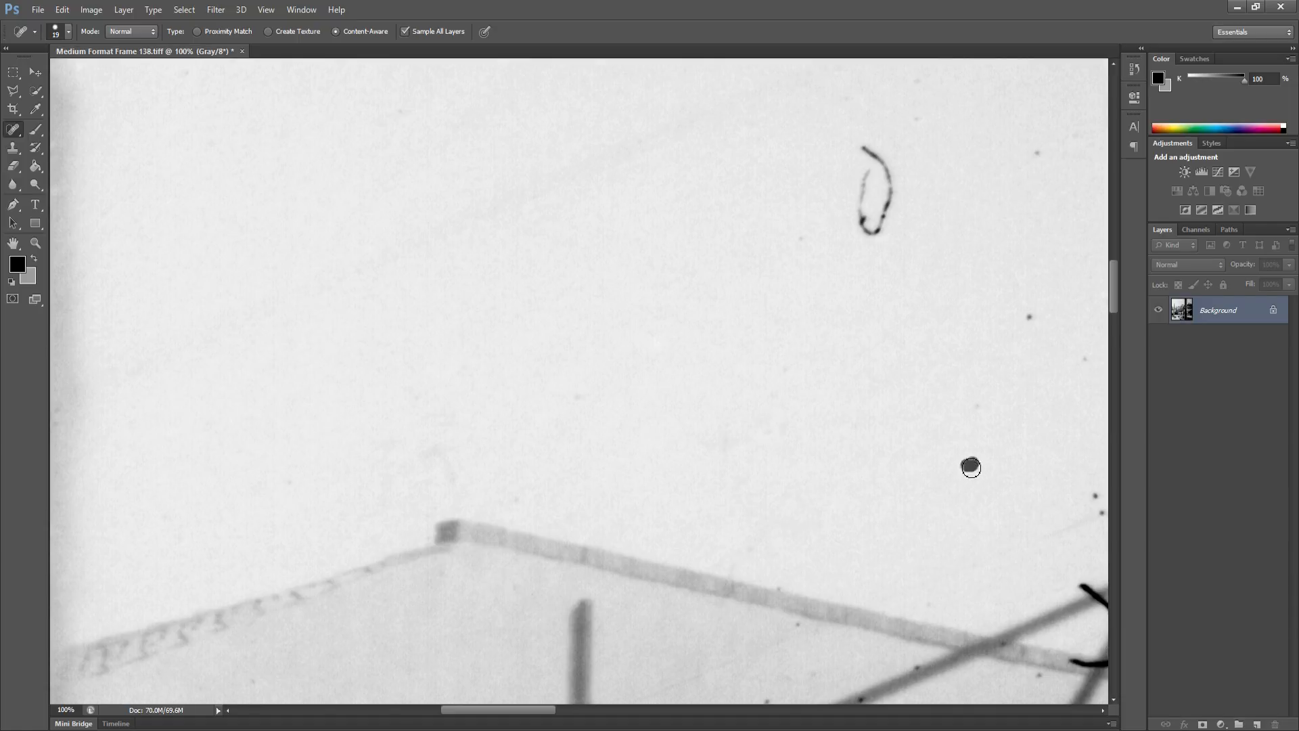
pyautogui.click(978, 405)
pyautogui.click(1029, 317)
pyautogui.click(1045, 153)
pyautogui.click(912, 110)
pyautogui.click(917, 77)
pyautogui.click(960, 90)
# Heal the curled black hair in the sky, its leftover trace and the small specks nearby
pyautogui.click(857, 144)
pyautogui.moveTo(865, 151)
pyautogui.mouseDown()
pyautogui.moveTo(889, 172)
pyautogui.moveTo(892, 202)
pyautogui.moveTo(886, 234)
pyautogui.moveTo(870, 235)
pyautogui.moveTo(875, 181)
pyautogui.mouseUp()
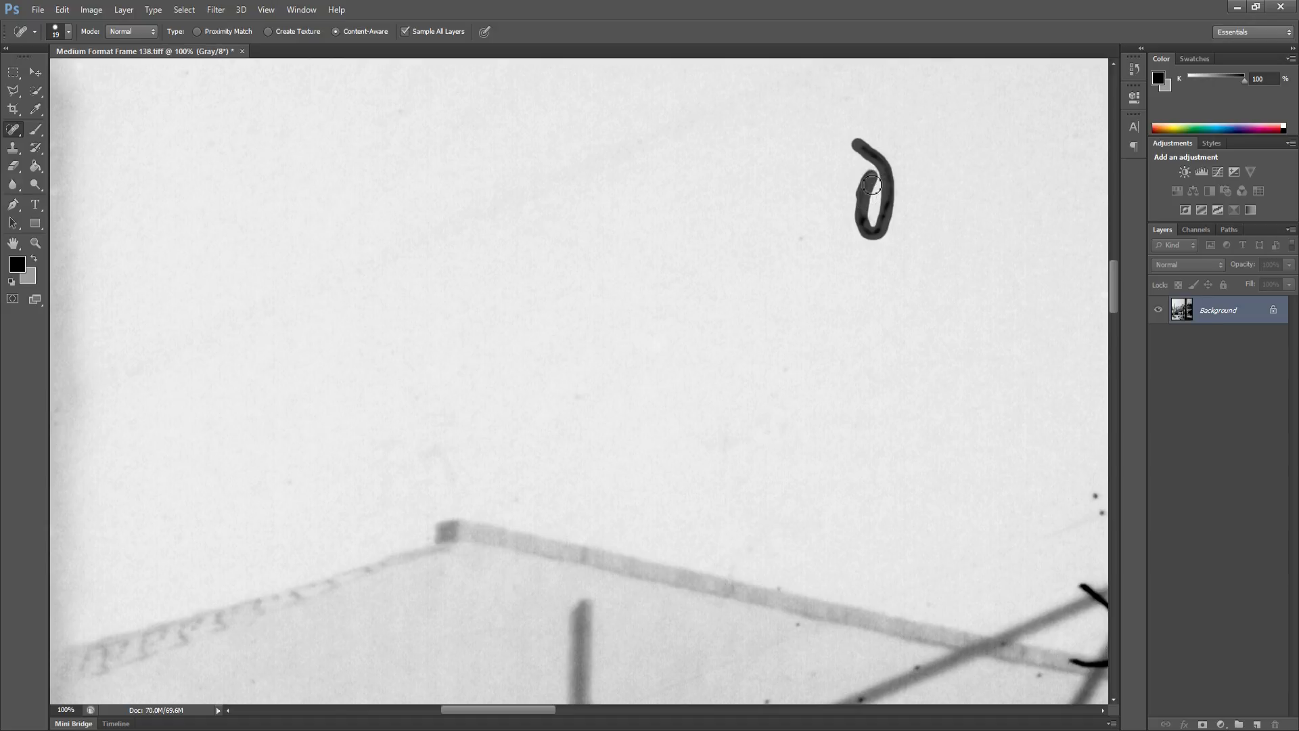
pyautogui.click(800, 238)
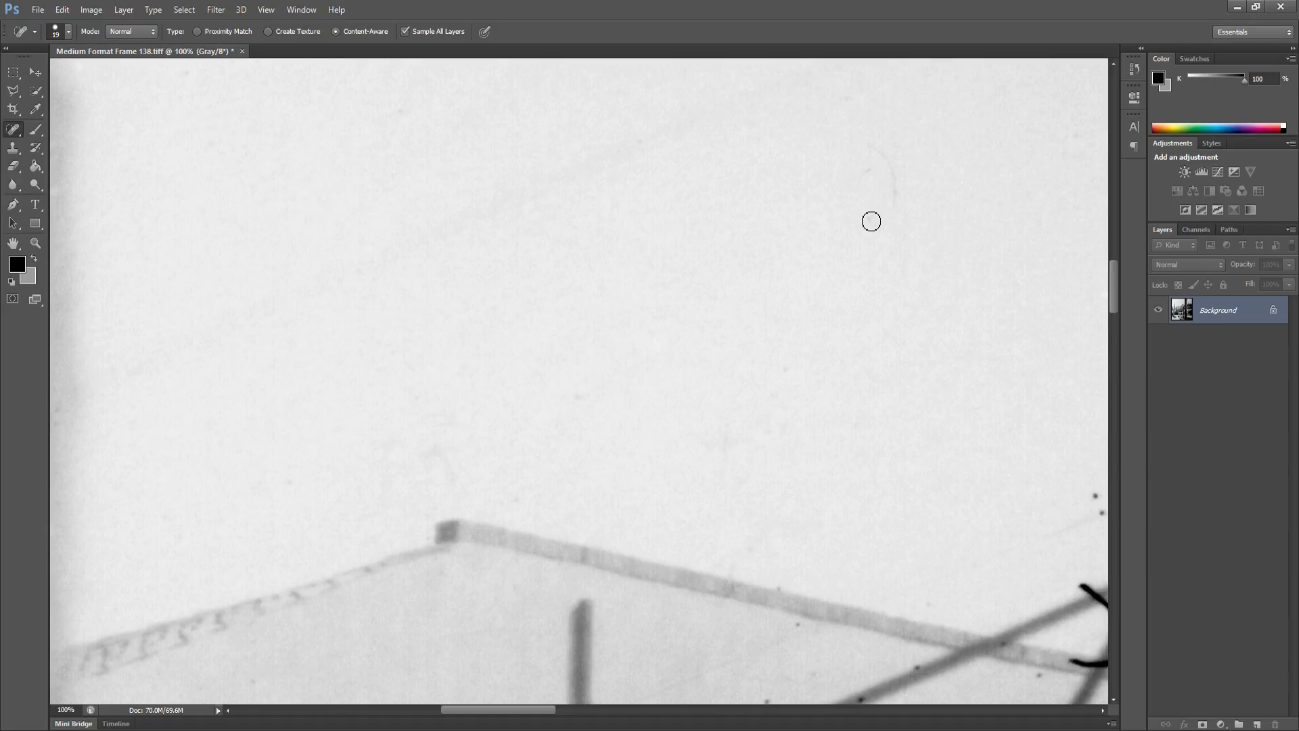
pyautogui.moveTo(894, 195); pyautogui.dragTo(872, 153)
pyautogui.click(969, 92)
# Heal the dark specks on the diagonal railing bar and on the wall just below it
pyautogui.moveTo(881, 205)
pyautogui.mouseDown()
pyautogui.moveTo(821, 197)
pyautogui.moveTo(761, 148)
pyautogui.mouseUp()
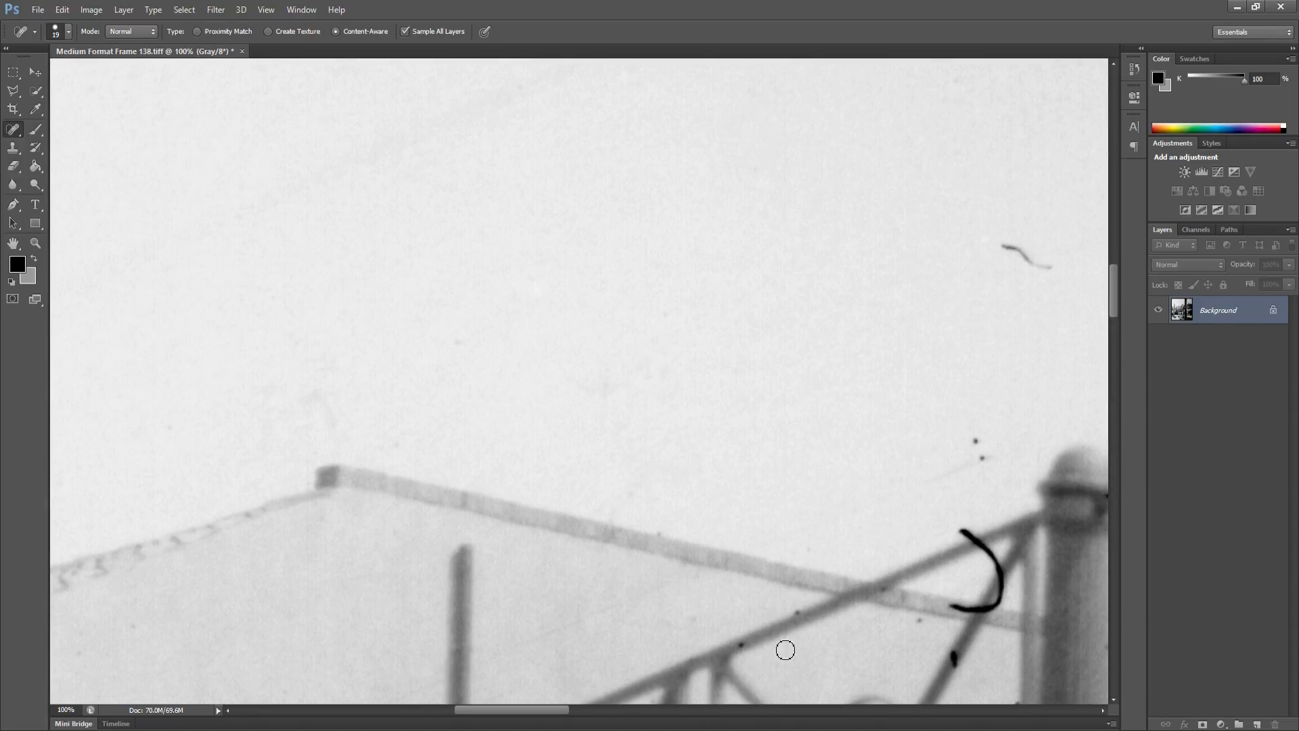
pyautogui.click(743, 646)
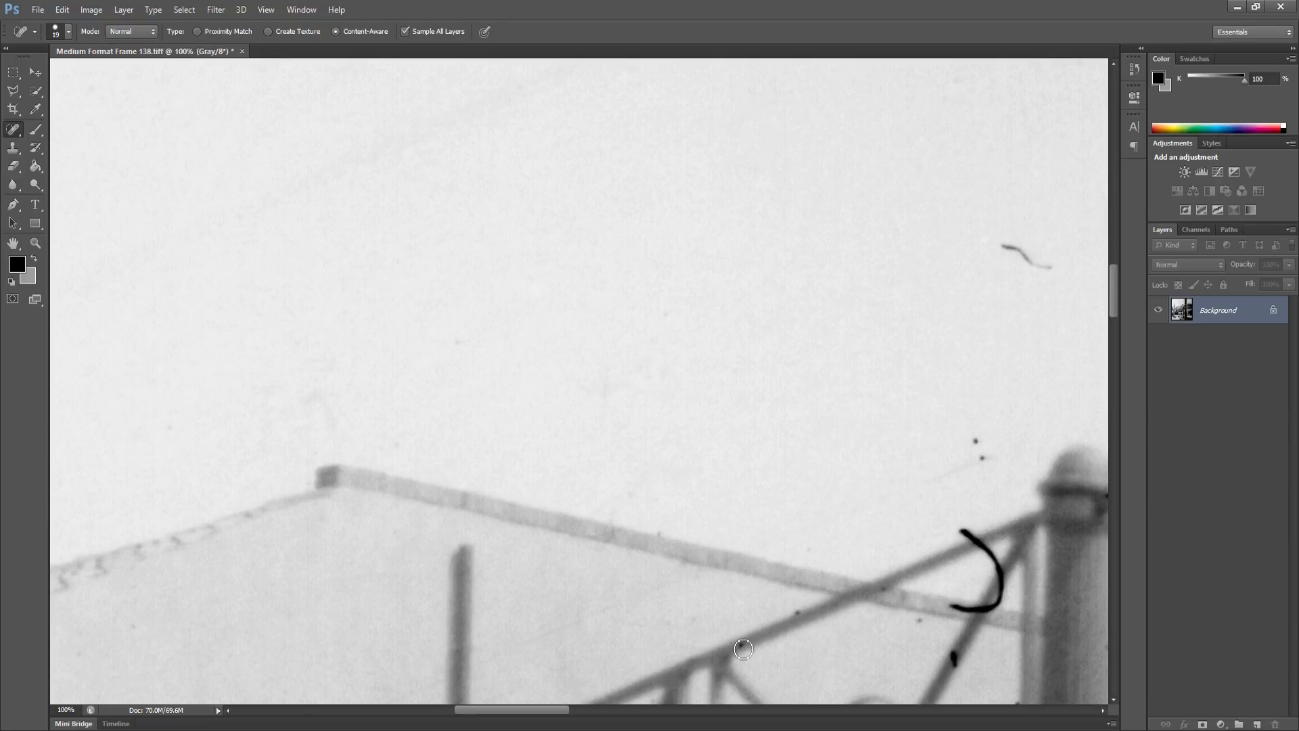
pyautogui.click(800, 618)
pyautogui.click(910, 626)
# Heal the small wavy hair and the dark specks in the sky around the domed post and above the rail
pyautogui.moveTo(946, 438)
pyautogui.mouseDown()
pyautogui.moveTo(765, 438)
pyautogui.moveTo(606, 412)
pyautogui.mouseUp()
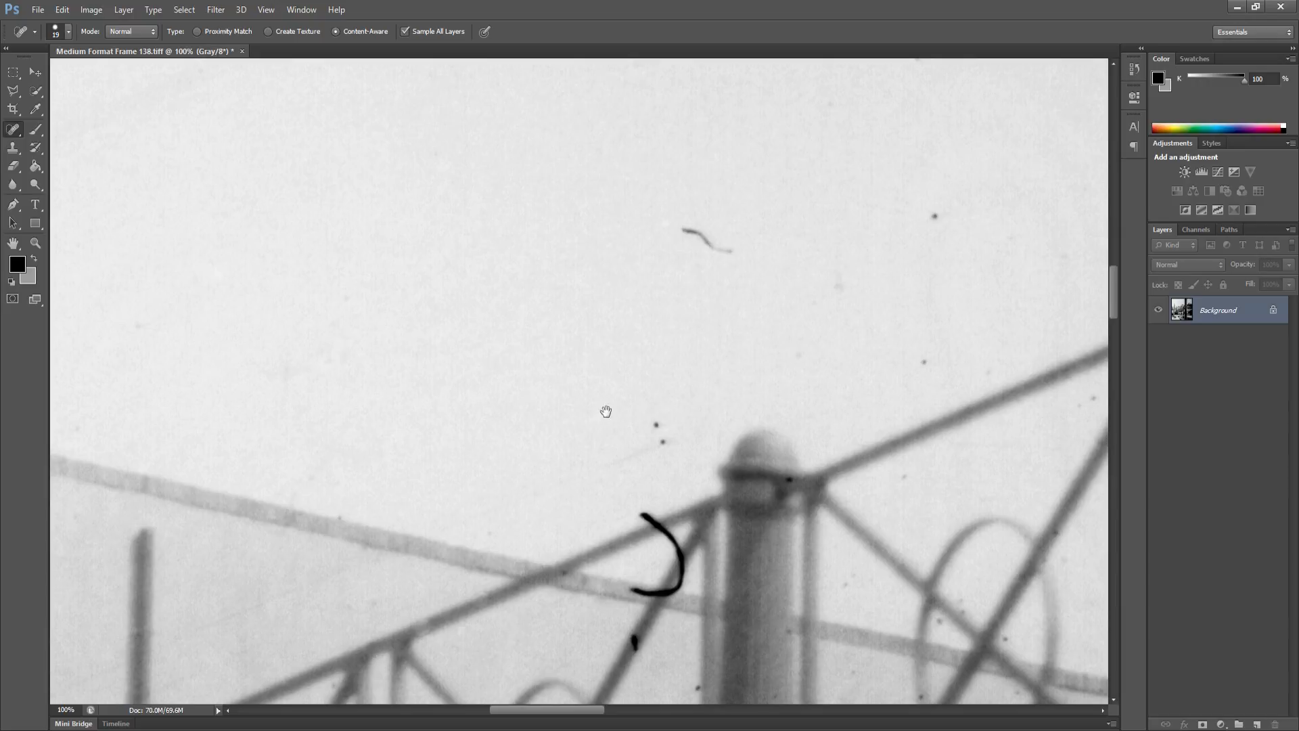
pyautogui.click(657, 426)
pyautogui.click(663, 443)
pyautogui.moveTo(673, 229)
pyautogui.mouseDown()
pyautogui.moveTo(836, 304)
pyautogui.moveTo(719, 241)
pyautogui.mouseUp()
pyautogui.moveTo(933, 214); pyautogui.dragTo(936, 222)
pyautogui.click(926, 359)
pyautogui.click(924, 361)
pyautogui.click(990, 370)
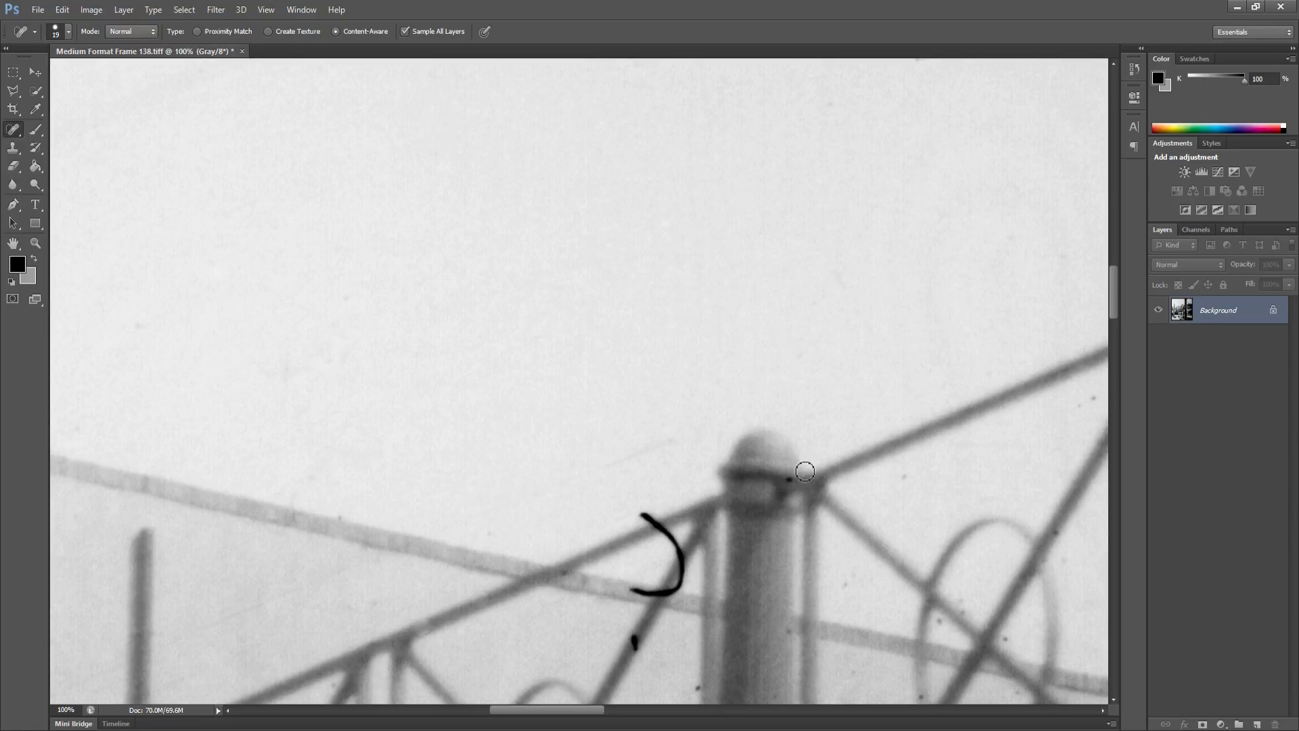
# Heal the thick black curved hair crossing the railing bars beside the domed post
pyautogui.moveTo(642, 520)
pyautogui.mouseDown()
pyautogui.moveTo(672, 532)
pyautogui.moveTo(662, 537)
pyautogui.moveTo(677, 543)
pyautogui.moveTo(679, 572)
pyautogui.moveTo(687, 556)
pyautogui.moveTo(675, 555)
pyautogui.moveTo(679, 591)
pyautogui.moveTo(659, 592)
pyautogui.moveTo(684, 575)
pyautogui.moveTo(652, 599)
pyautogui.mouseUp()
pyautogui.click(661, 528)
pyautogui.click(670, 541)
pyautogui.click(670, 536)
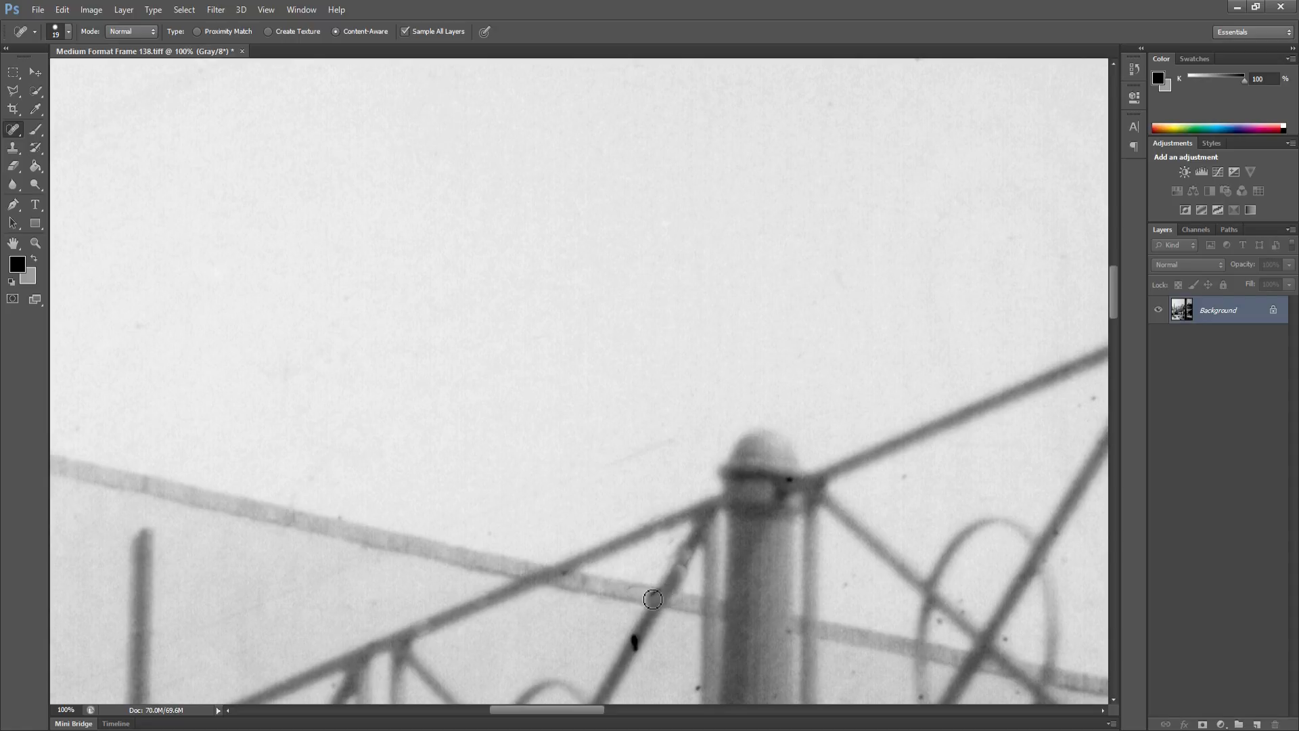
pyautogui.click(654, 594)
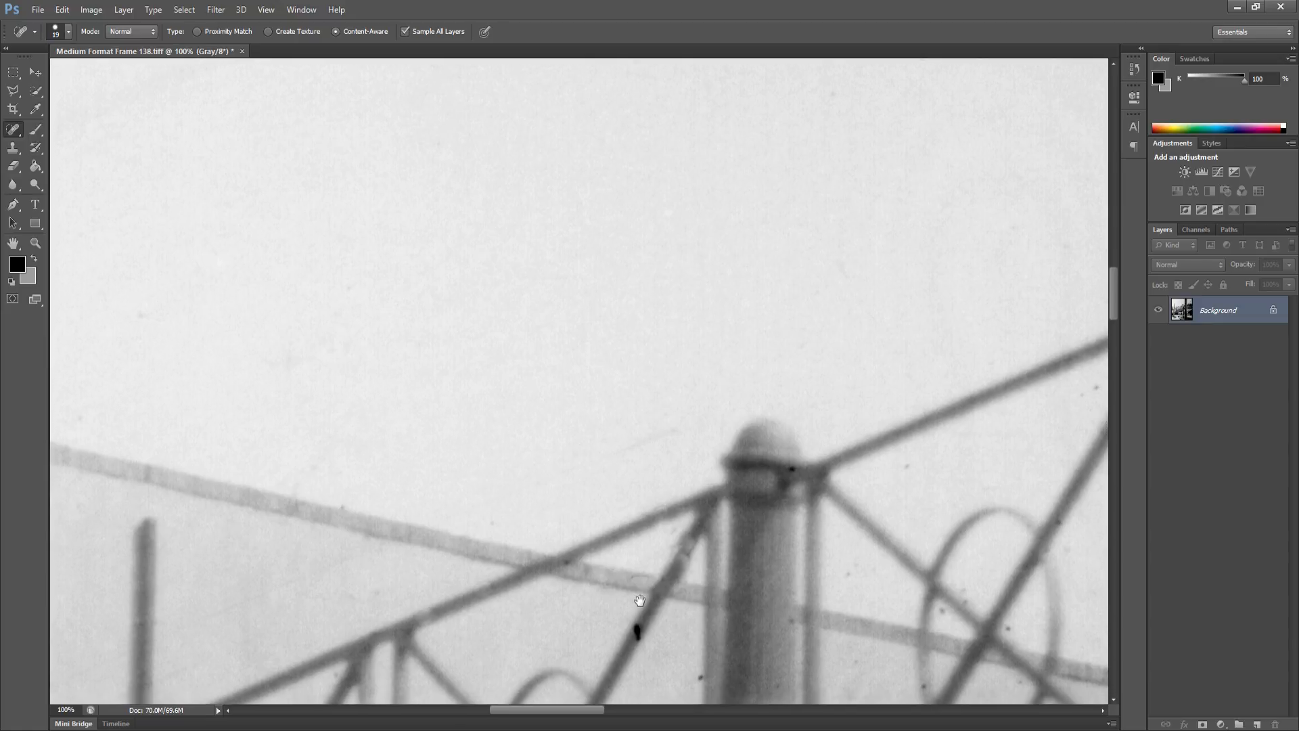
# Heal the black spot on the diagonal bar and the dark marks between that bar and the domed post
pyautogui.scroll(-5, 636, 596)
pyautogui.click(632, 526)
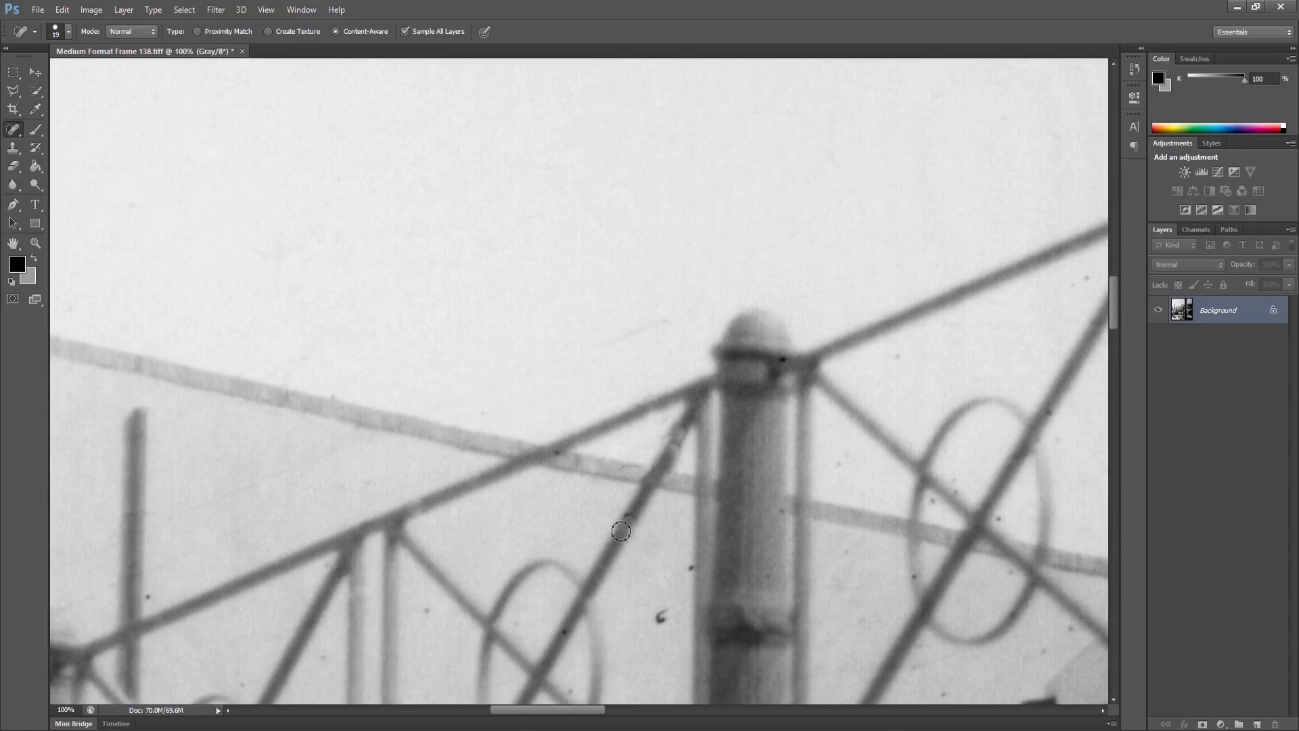
pyautogui.click(662, 616)
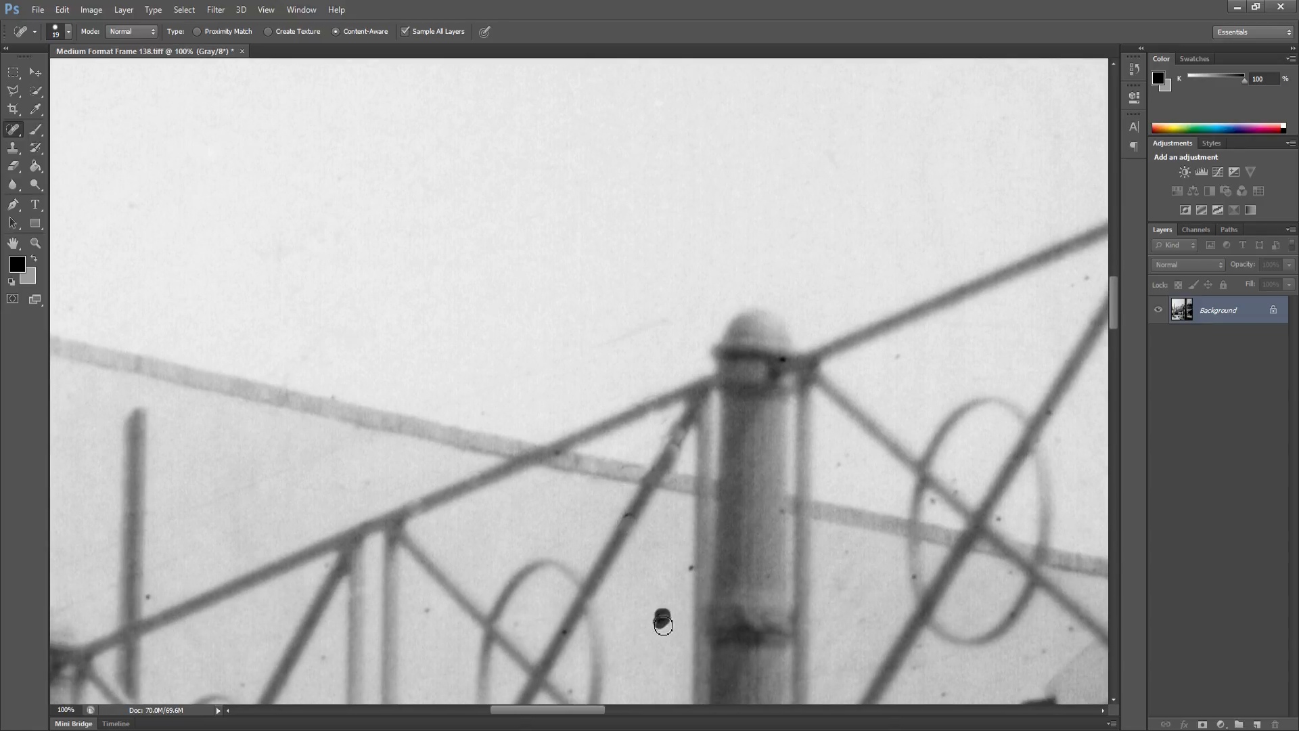
pyautogui.click(691, 568)
# Heal the specks on the post's cap, around the oval ring and on the diagonal bar beyond it
pyautogui.moveTo(813, 541); pyautogui.dragTo(618, 537)
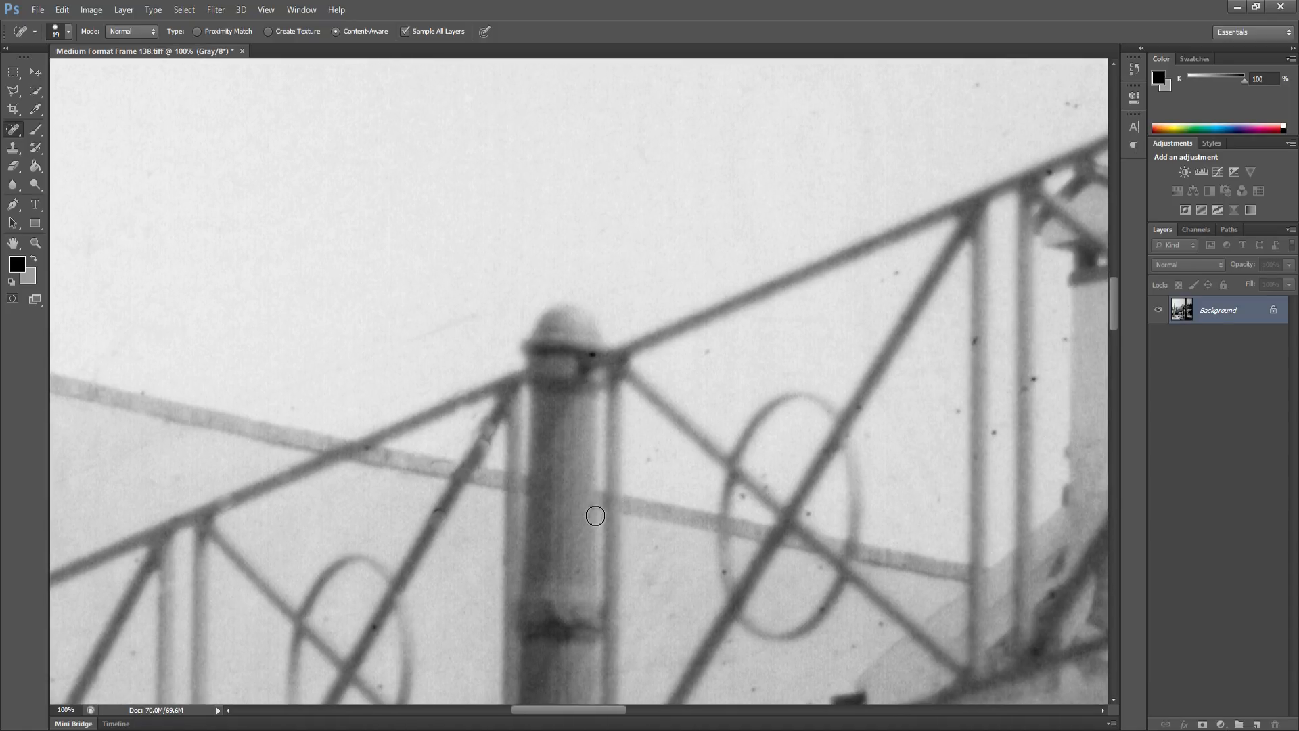
pyautogui.click(593, 355)
pyautogui.click(767, 483)
pyautogui.click(772, 473)
pyautogui.click(810, 512)
pyautogui.click(953, 410)
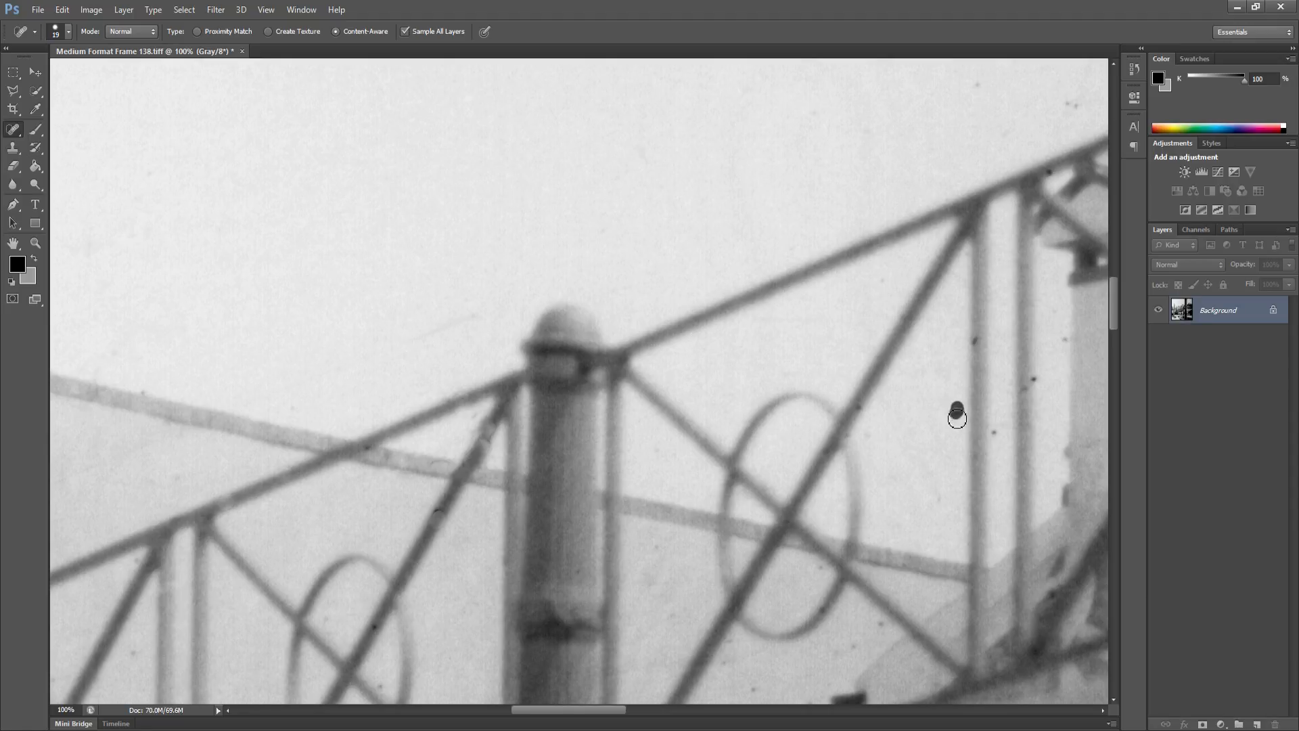
pyautogui.click(858, 408)
# Heal the dark specks on and between the paired vertical bars in front of the chimney
pyautogui.moveTo(885, 408); pyautogui.dragTo(734, 414)
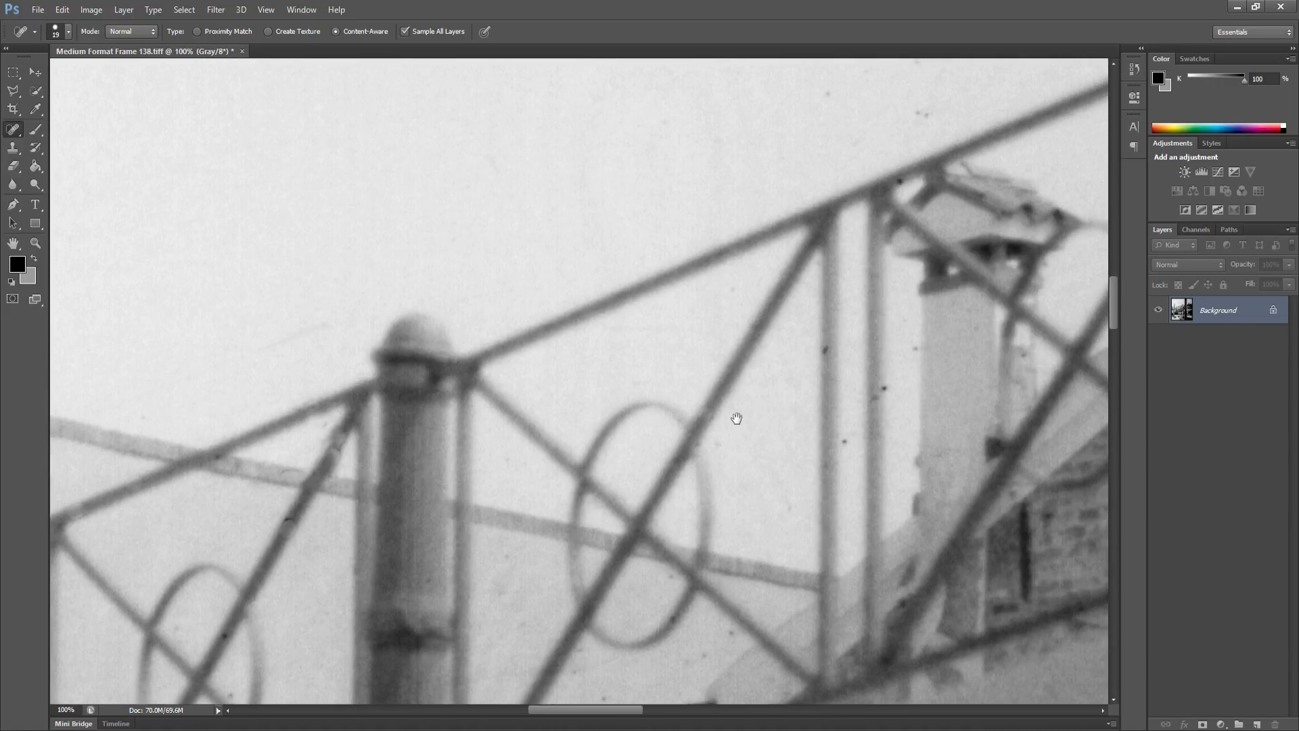
pyautogui.click(879, 397)
pyautogui.click(885, 388)
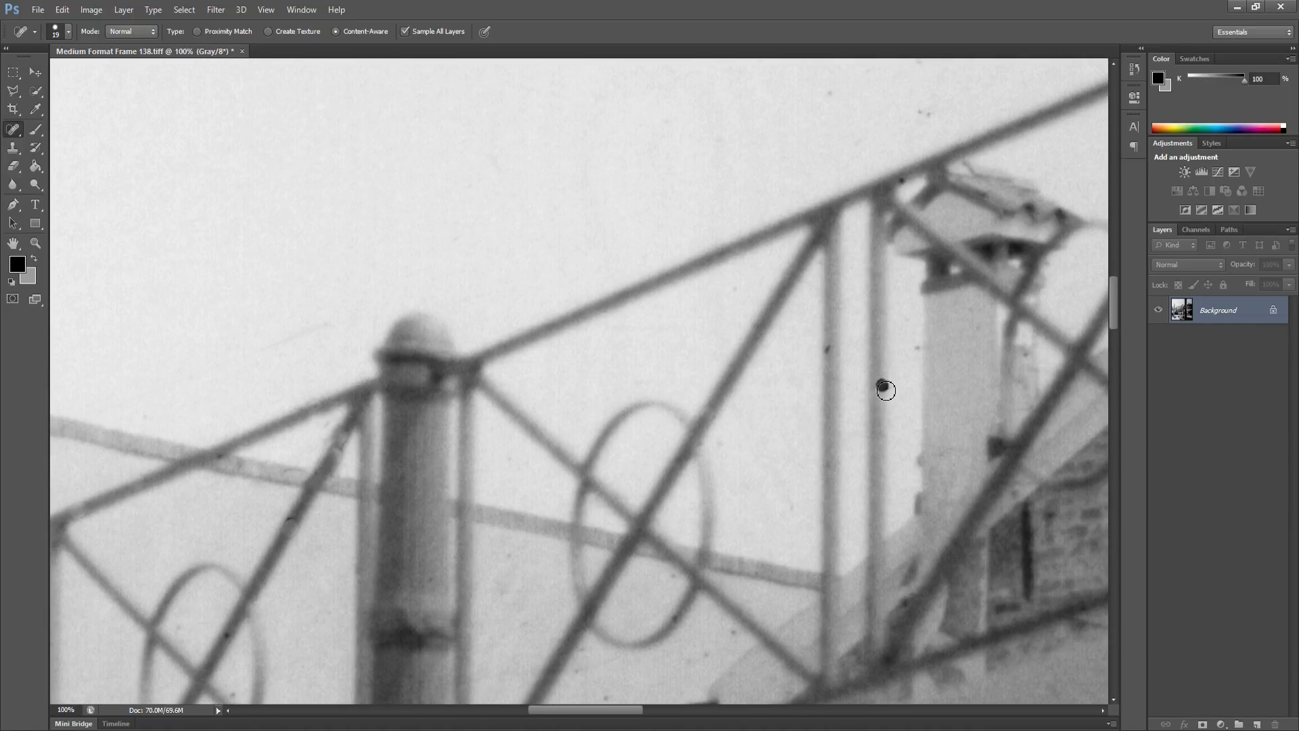
pyautogui.click(834, 351)
pyautogui.click(892, 389)
pyautogui.click(916, 343)
# Heal the specks in the sky above the rail and the dark spot at the rail joint over the chimney
pyautogui.moveTo(894, 313); pyautogui.dragTo(831, 389)
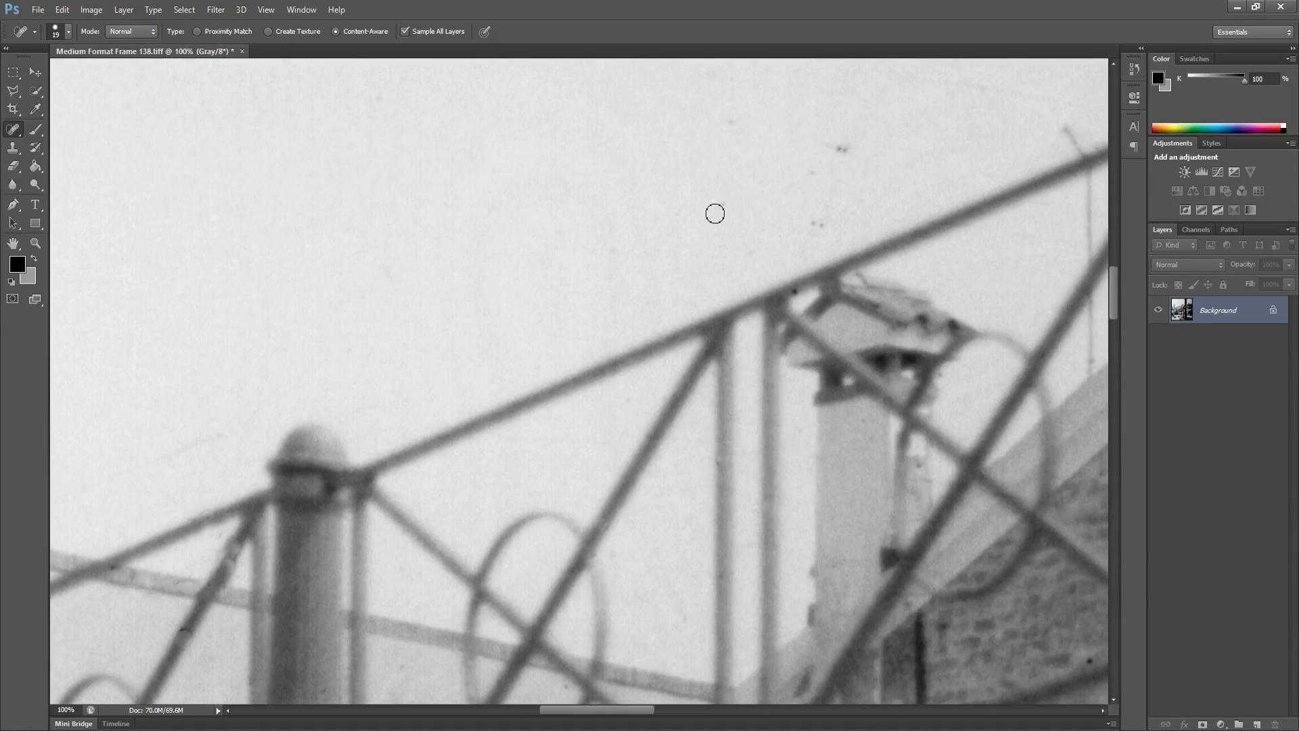
pyautogui.click(719, 205)
pyautogui.click(815, 226)
pyautogui.click(832, 219)
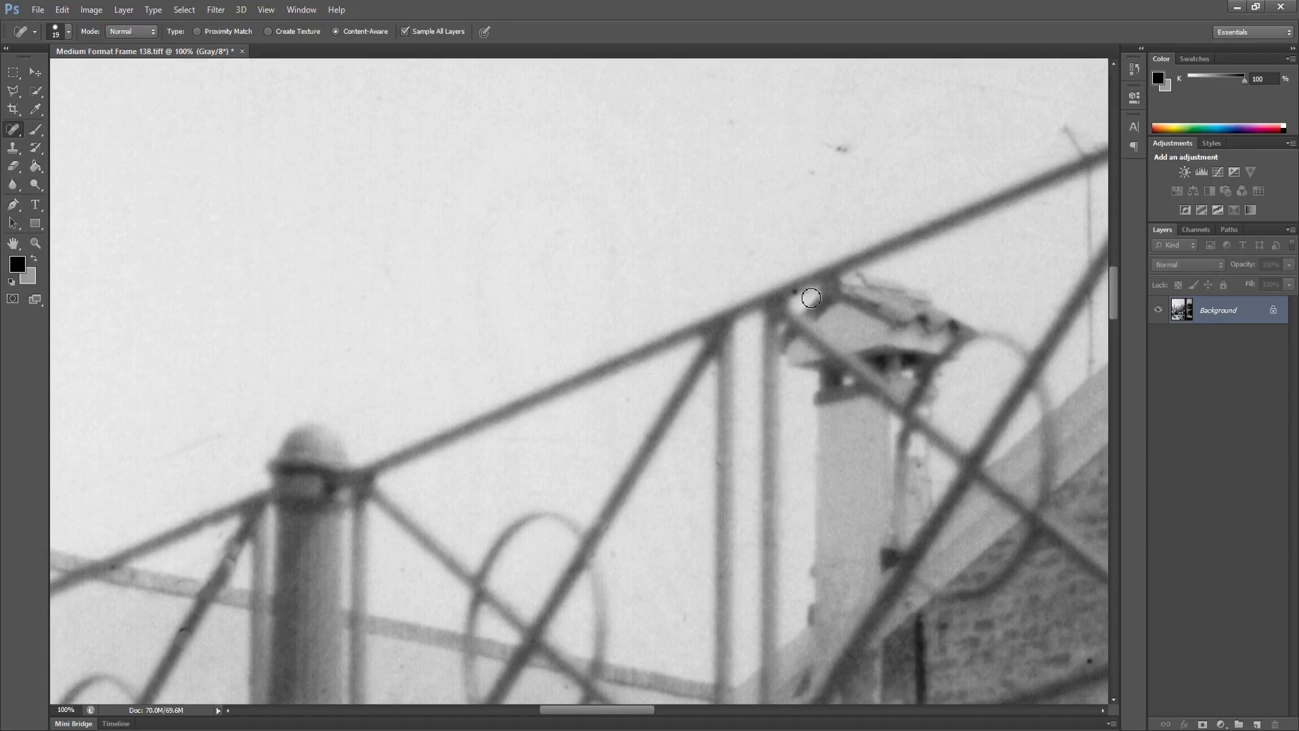
pyautogui.click(796, 296)
pyautogui.click(841, 149)
# Heal the dark specks on the brick gable and around the second domed post
pyautogui.moveTo(816, 186); pyautogui.dragTo(595, 239)
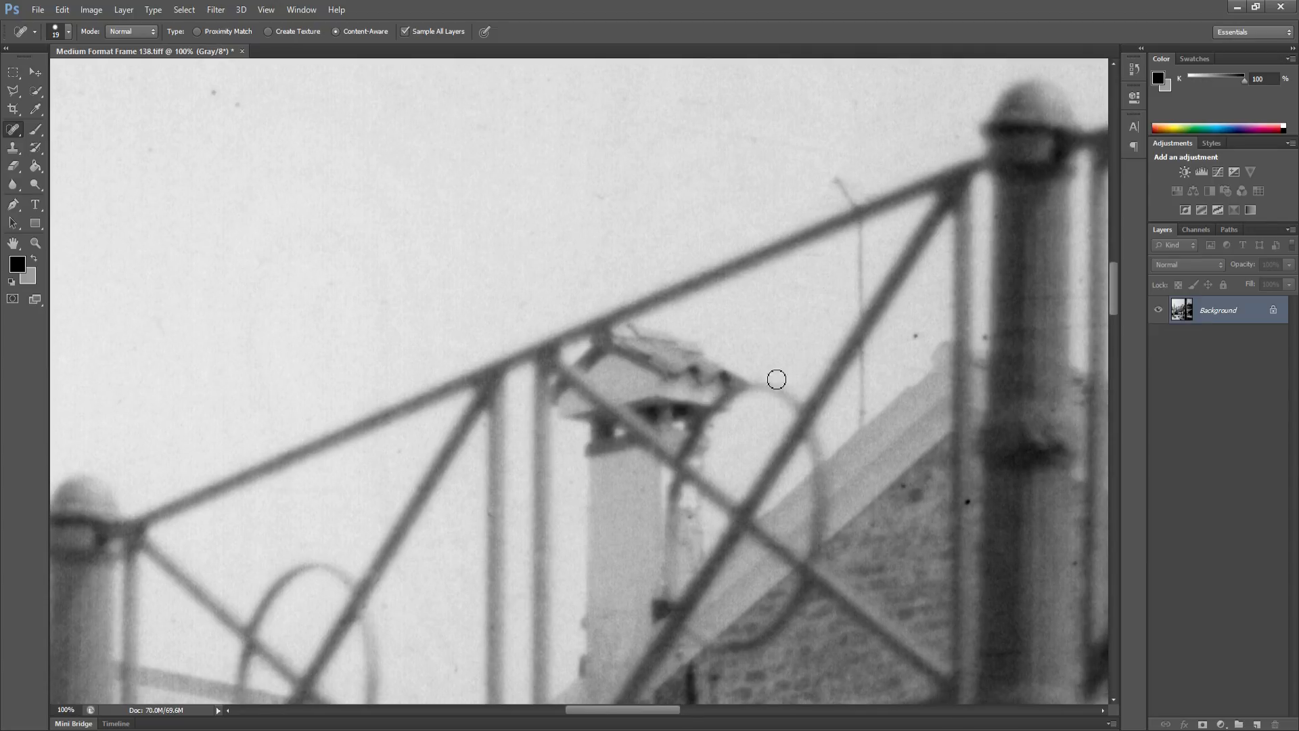
pyautogui.moveTo(760, 352); pyautogui.dragTo(684, 281)
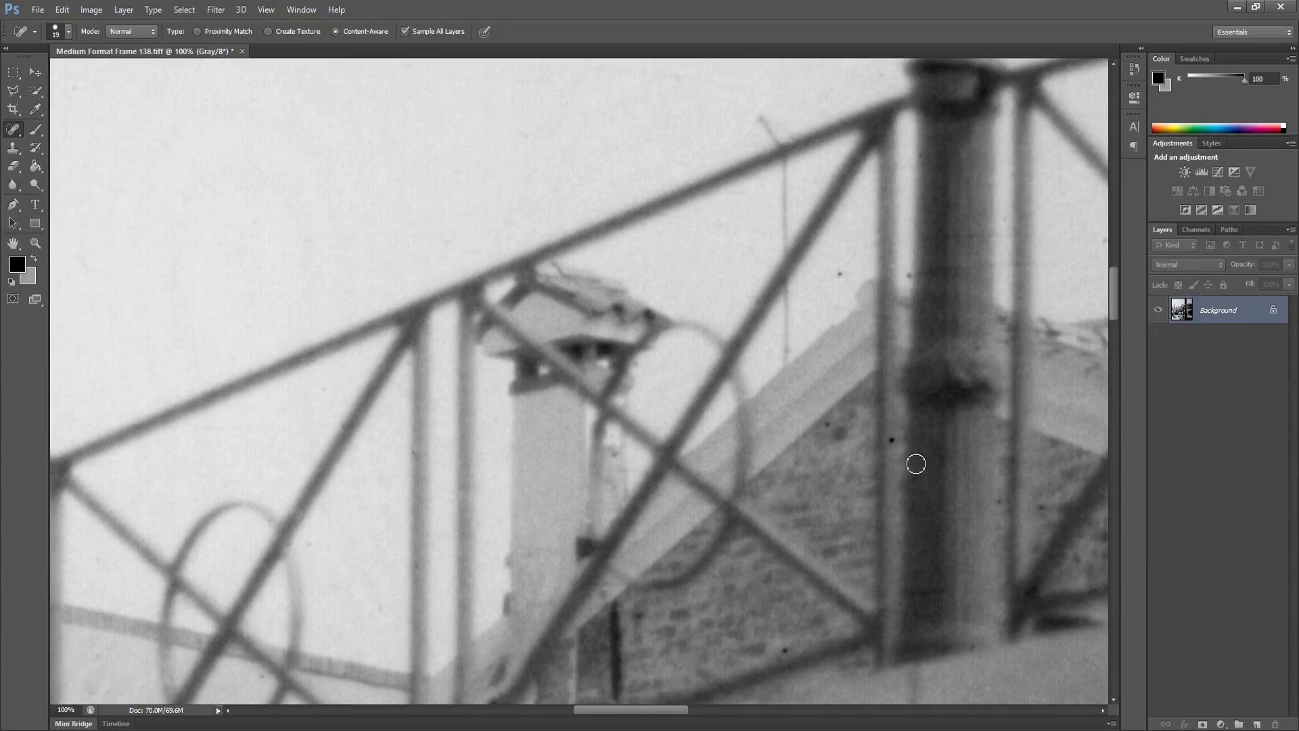
pyautogui.click(893, 441)
pyautogui.click(832, 431)
pyautogui.click(909, 277)
pyautogui.click(786, 653)
# Heal the specks in the sky between the second domed post and the oval ring beside it
pyautogui.moveTo(800, 404); pyautogui.dragTo(585, 444)
pyautogui.moveTo(815, 396); pyautogui.dragTo(650, 400)
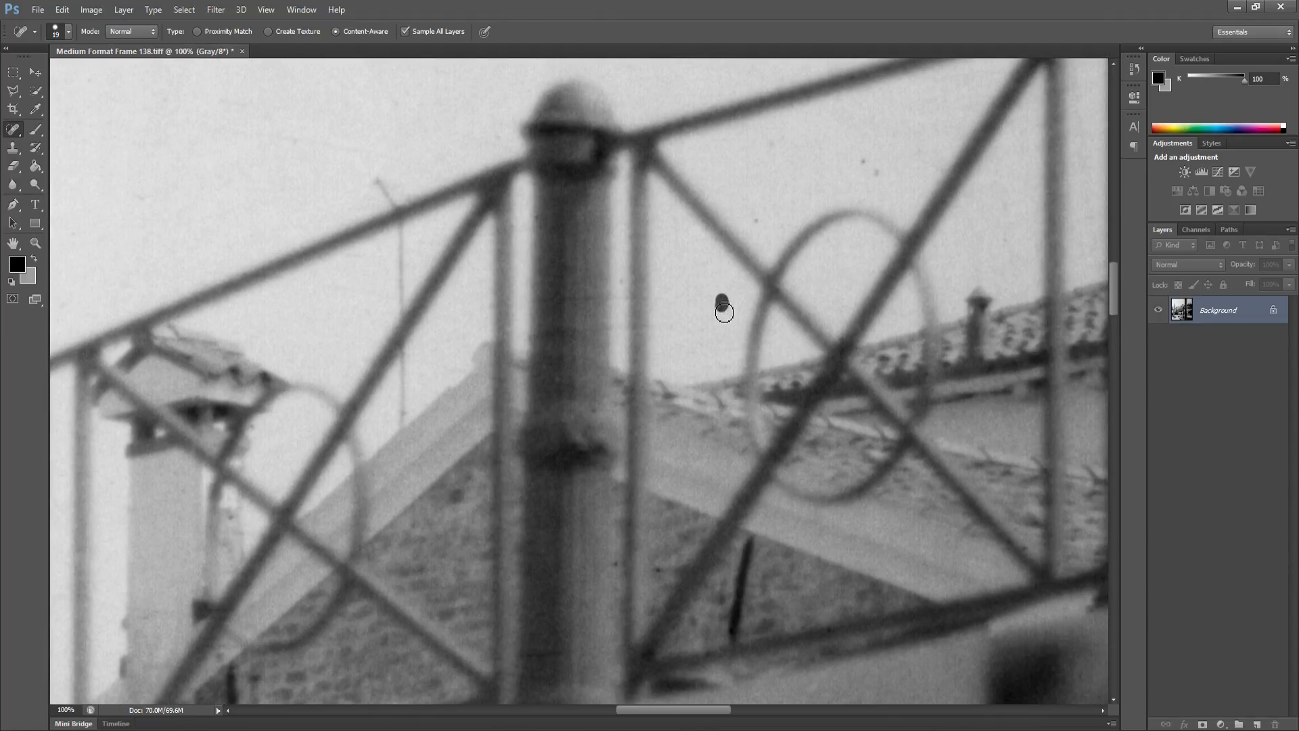
pyautogui.click(774, 151)
pyautogui.moveTo(865, 159)
pyautogui.mouseDown()
pyautogui.moveTo(878, 172)
pyautogui.moveTo(687, 399)
pyautogui.mouseUp()
# Heal the specks under the tiled roof's eaves and in the sky between the railing bars near the dark pillar
pyautogui.moveTo(683, 443); pyautogui.dragTo(676, 474)
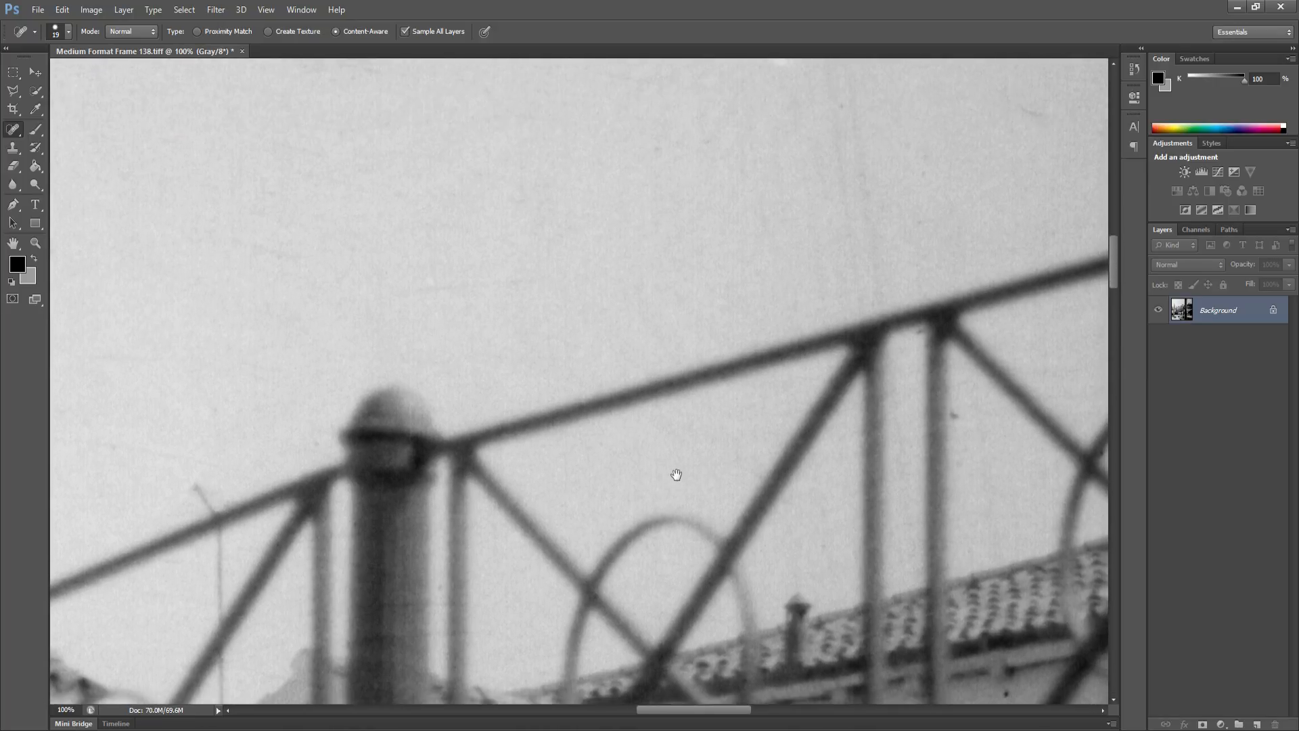
pyautogui.moveTo(878, 537); pyautogui.dragTo(706, 317)
pyautogui.click(877, 497)
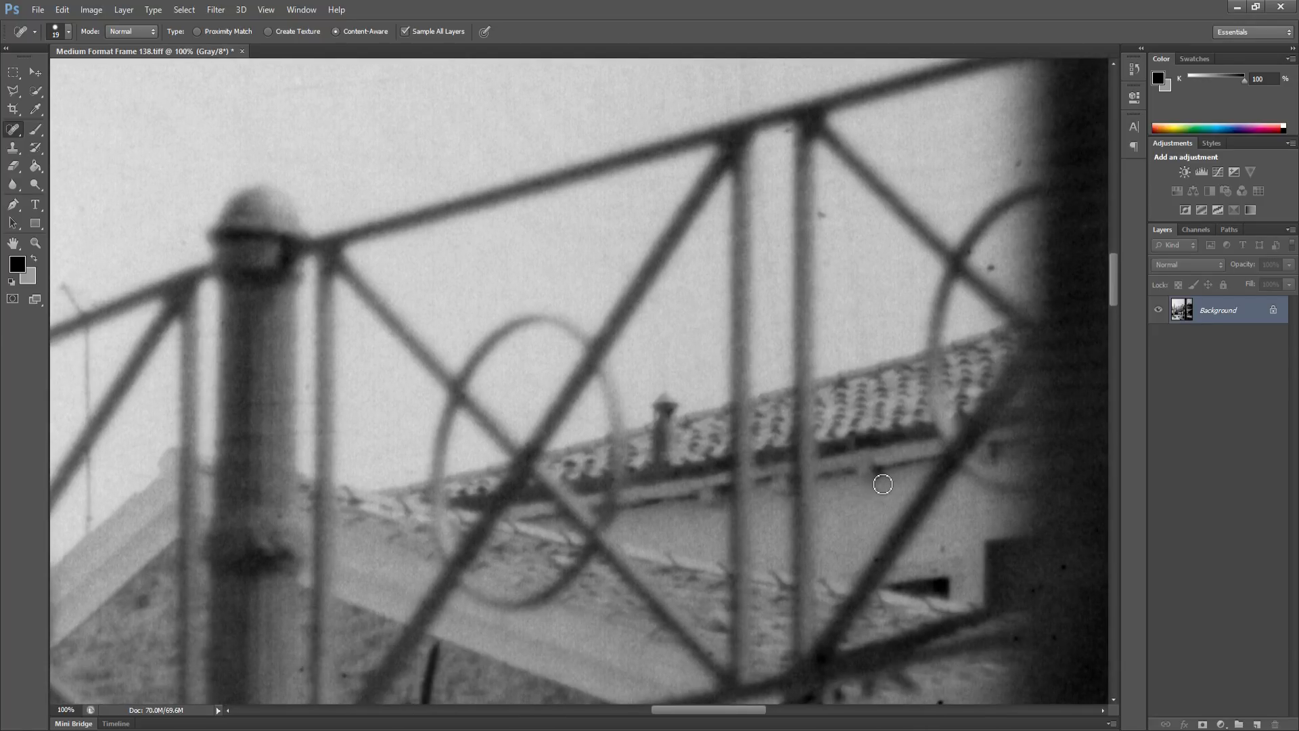
pyautogui.click(883, 475)
pyautogui.click(877, 267)
# Heal the dark specks on the blurred dark pillar and around the small wall opening beside it
pyautogui.moveTo(887, 278); pyautogui.dragTo(757, 293)
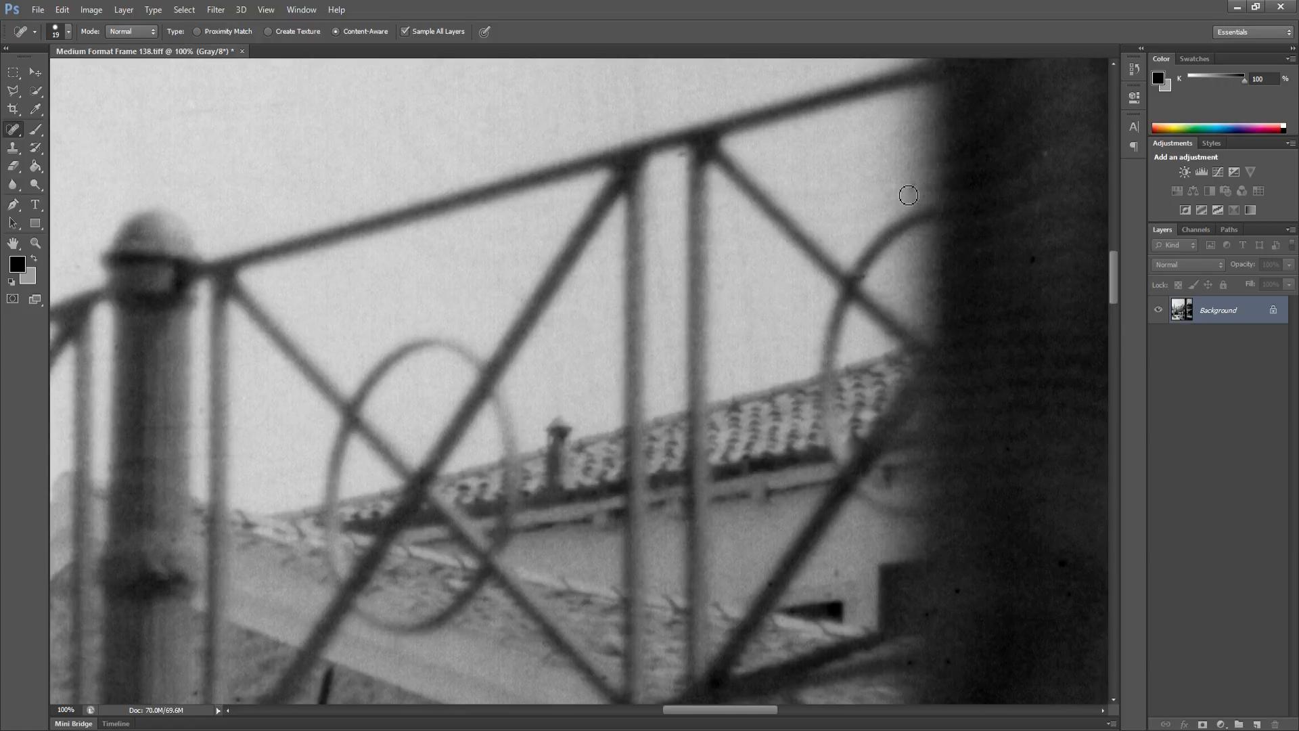
pyautogui.moveTo(962, 264); pyautogui.dragTo(824, 266)
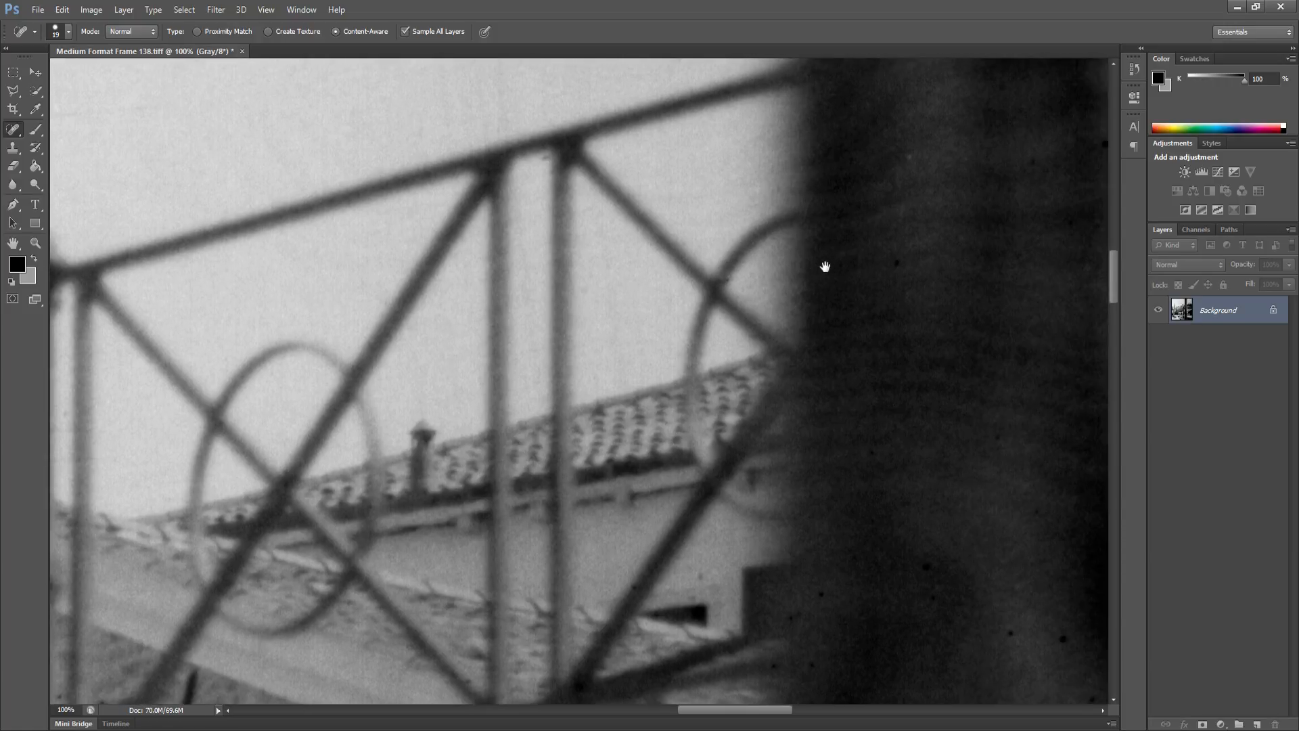
pyautogui.click(942, 272)
pyautogui.click(703, 580)
pyautogui.click(694, 606)
pyautogui.click(827, 595)
pyautogui.click(1010, 636)
# Heal the black specks on the lower part of the dark pillar and on its lighter grey side
pyautogui.moveTo(964, 620); pyautogui.dragTo(779, 608)
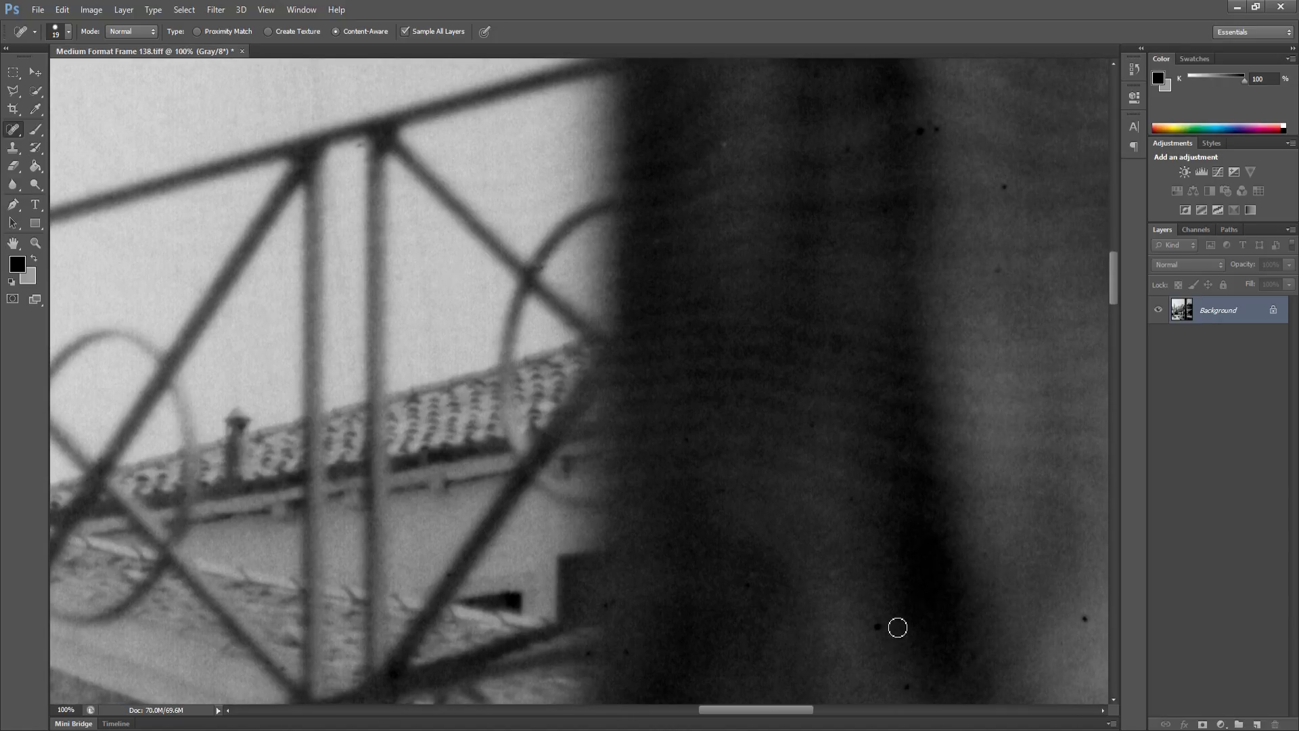
pyautogui.click(881, 630)
pyautogui.moveTo(855, 603); pyautogui.dragTo(674, 548)
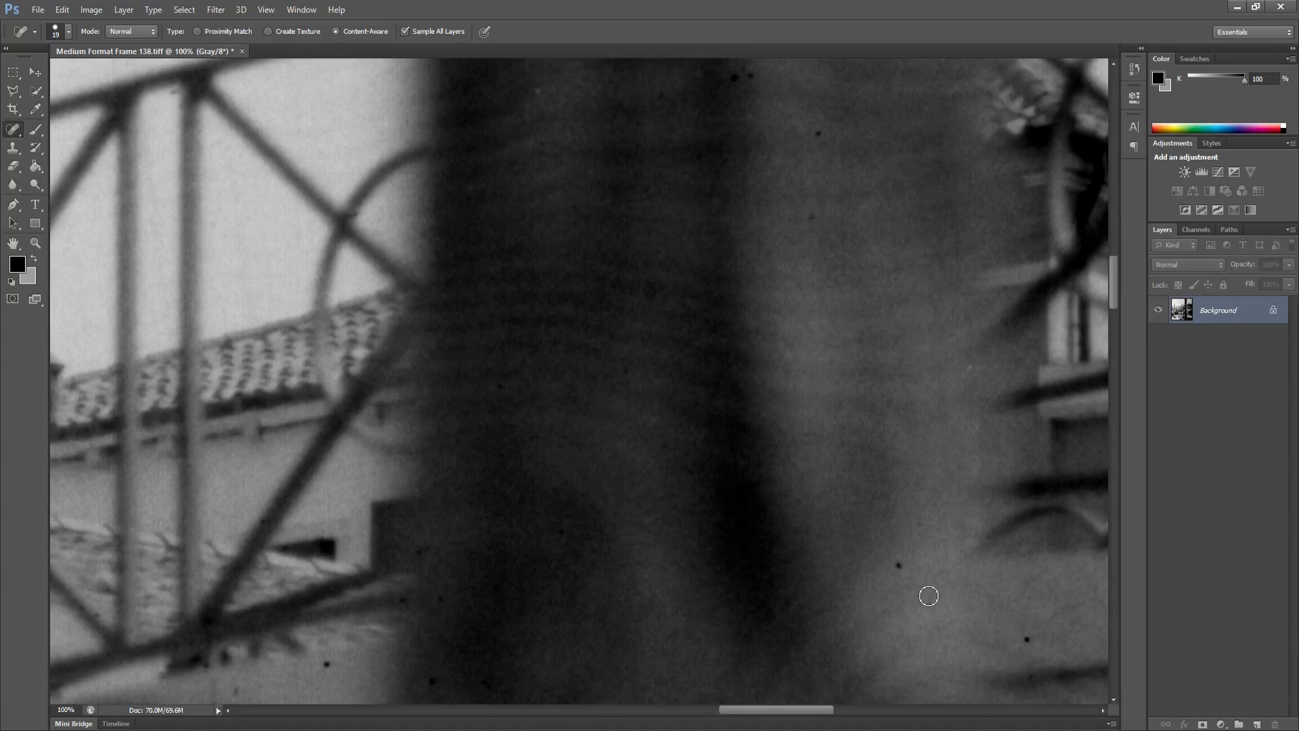
pyautogui.click(905, 568)
pyautogui.click(1024, 639)
# Heal the black specks on the upper part of the dark pillar where it turns lighter grey
pyautogui.moveTo(905, 494)
pyautogui.mouseDown()
pyautogui.moveTo(717, 559)
pyautogui.moveTo(663, 650)
pyautogui.mouseUp()
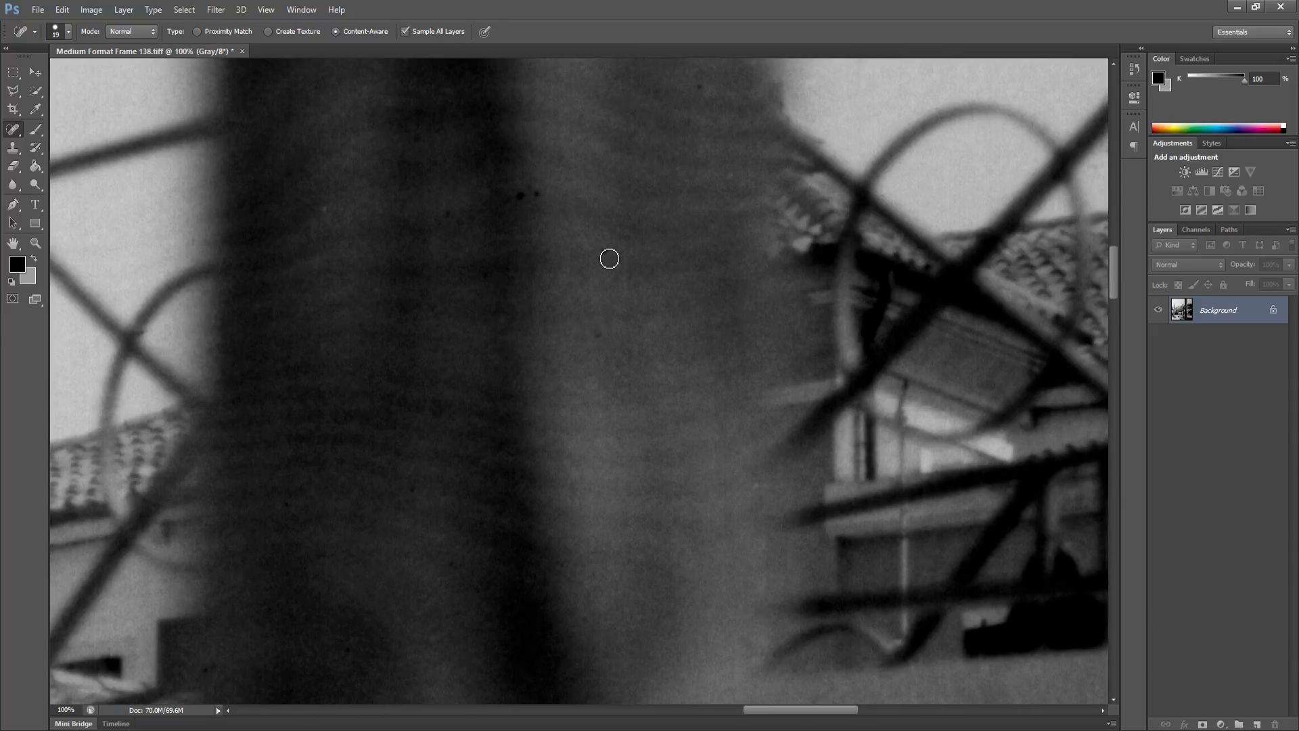
pyautogui.click(605, 252)
pyautogui.click(521, 196)
# Heal the spot at the dark opening in the wall below the tiled roof and chimney
pyautogui.moveTo(667, 293)
pyautogui.mouseDown()
pyautogui.moveTo(603, 319)
pyautogui.moveTo(455, 421)
pyautogui.mouseUp()
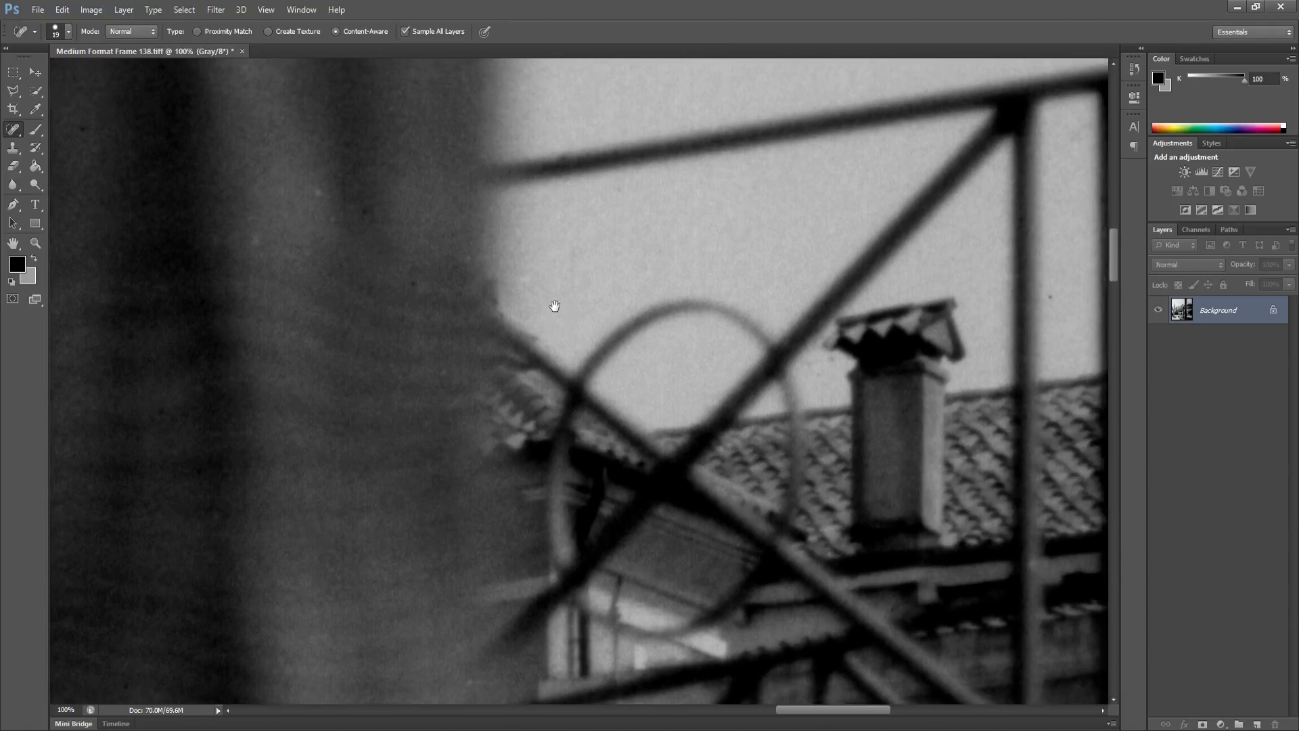
pyautogui.moveTo(554, 306); pyautogui.dragTo(525, 290)
pyautogui.moveTo(595, 365); pyautogui.dragTo(571, 300)
pyautogui.moveTo(678, 553); pyautogui.dragTo(647, 432)
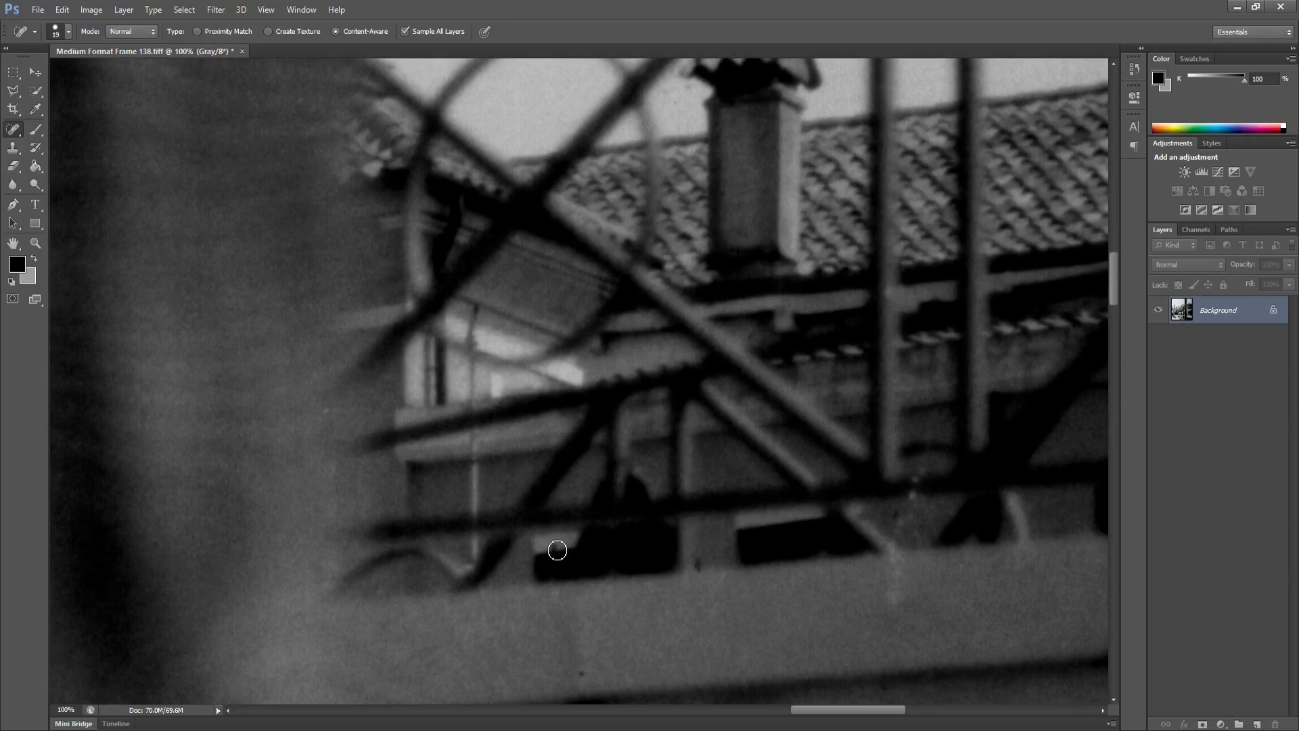
pyautogui.click(557, 550)
# Inspect the dark strip along the tiled roof, railings and wall up to the photo's edge for remaining specks
pyautogui.moveTo(700, 508); pyautogui.dragTo(537, 505)
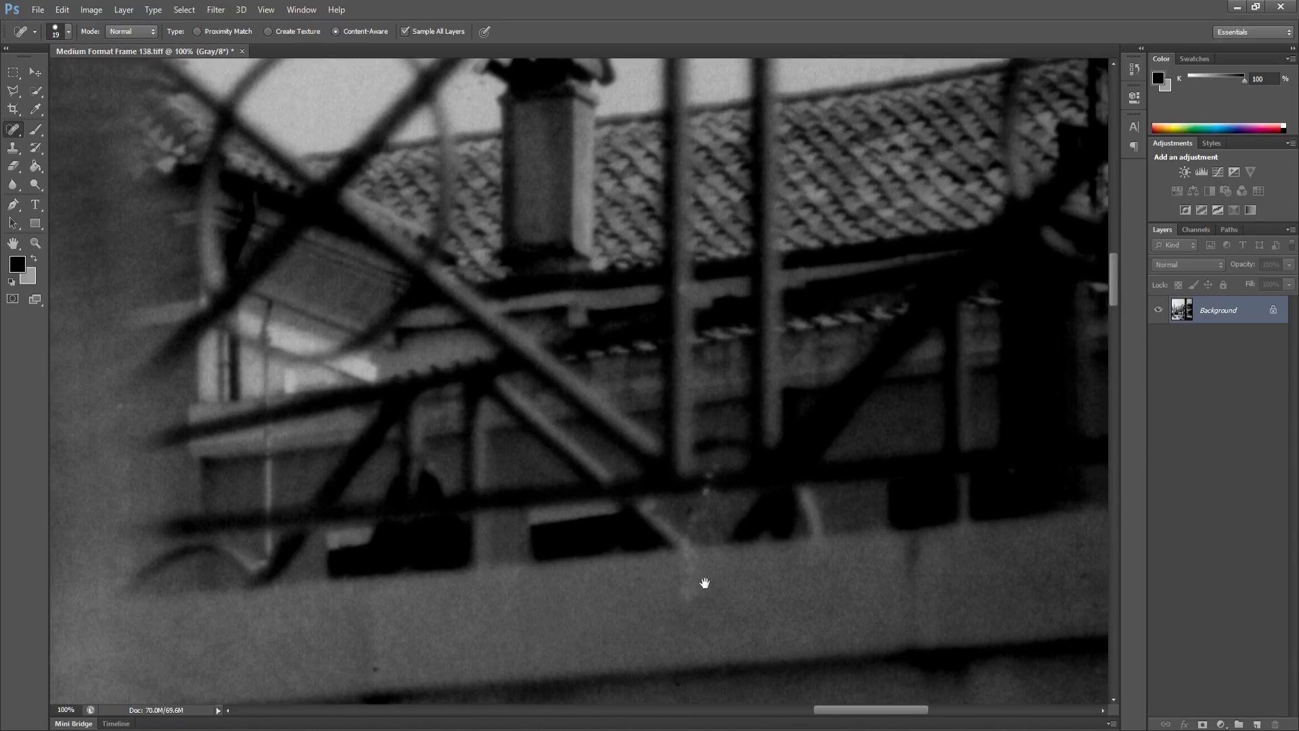
pyautogui.moveTo(728, 574); pyautogui.dragTo(576, 586)
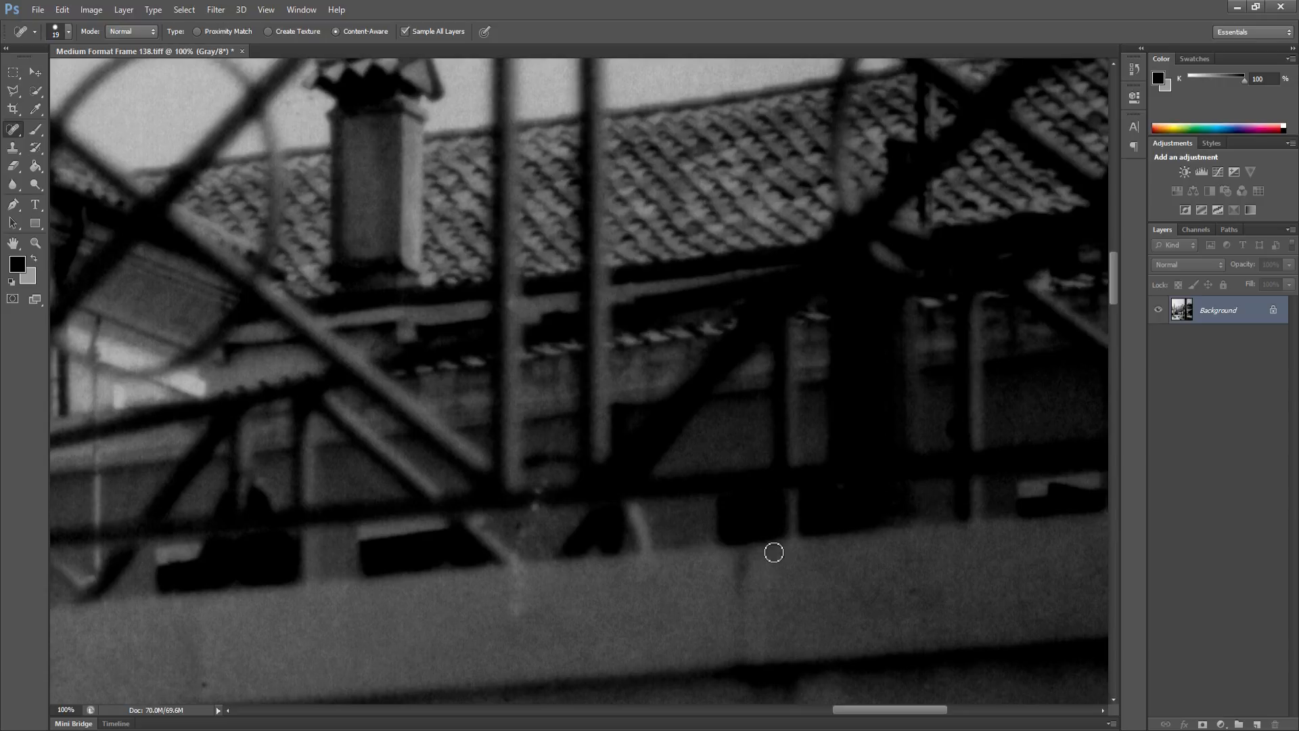
pyautogui.moveTo(727, 523); pyautogui.dragTo(618, 531)
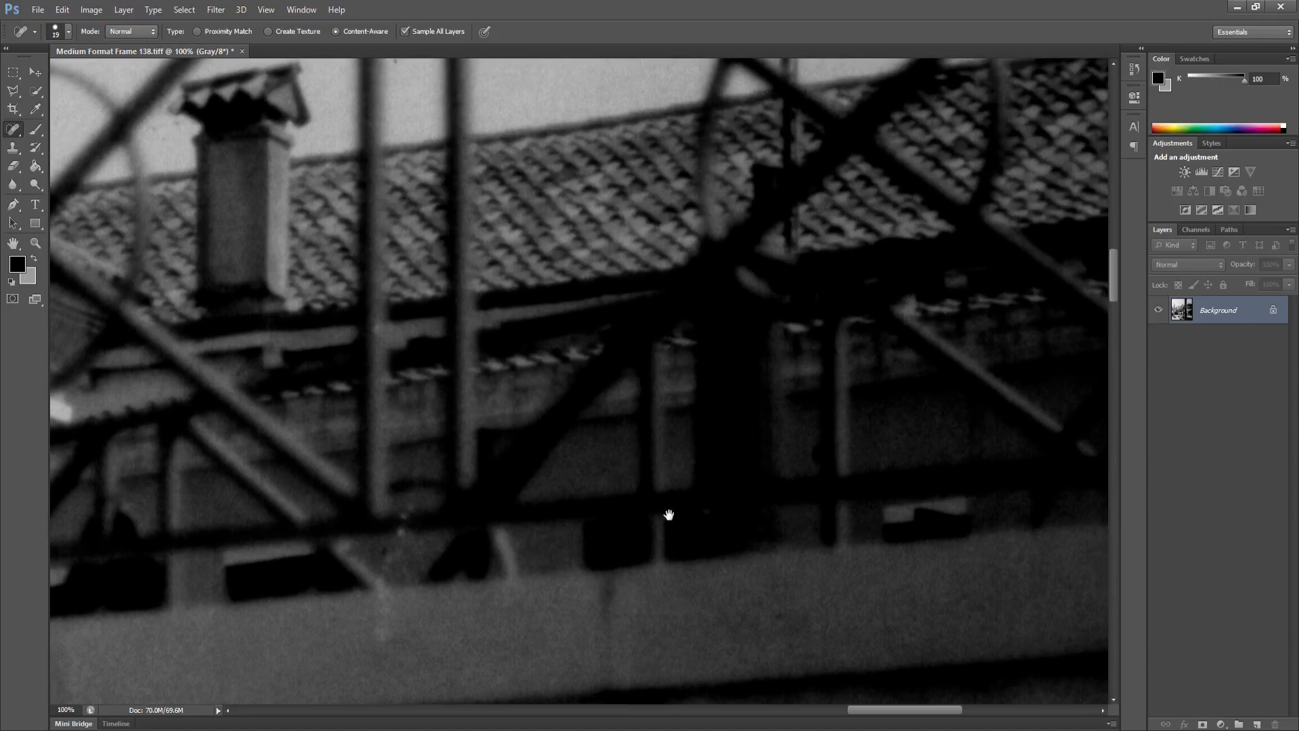
pyautogui.moveTo(737, 519); pyautogui.dragTo(701, 500)
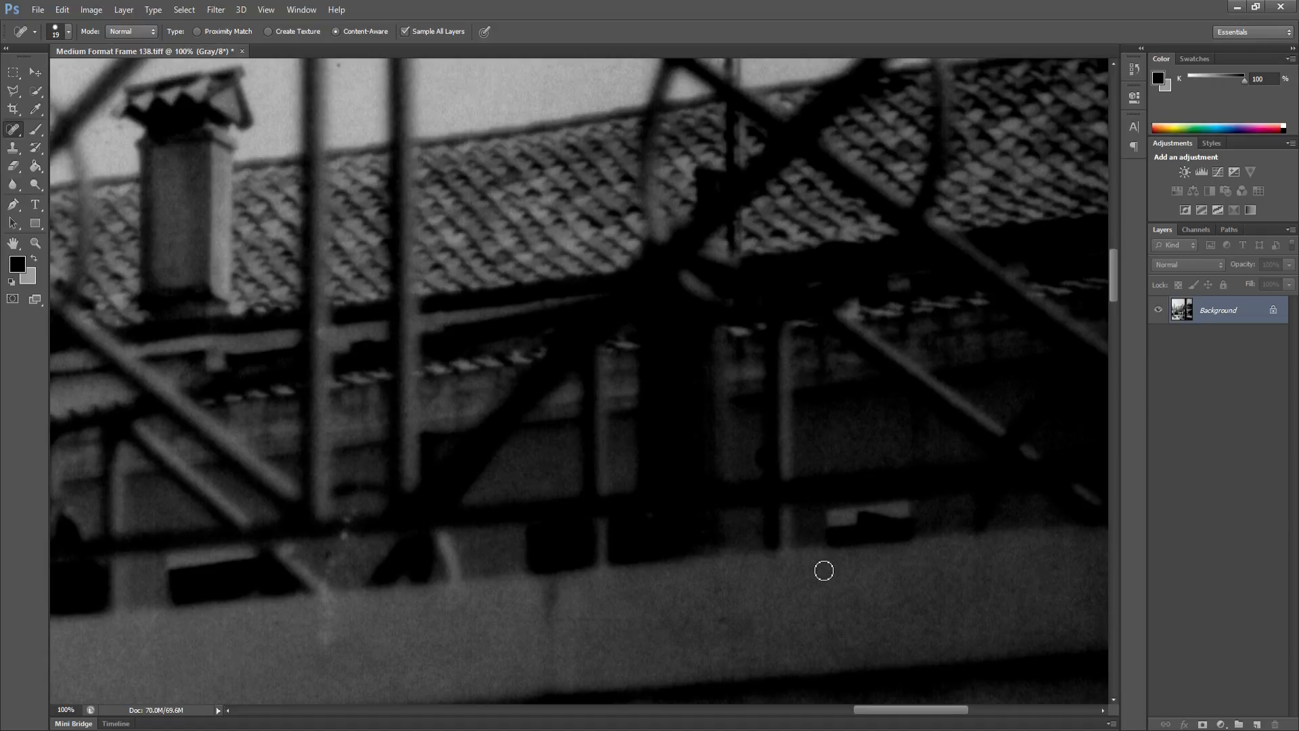
pyautogui.moveTo(865, 559); pyautogui.dragTo(609, 580)
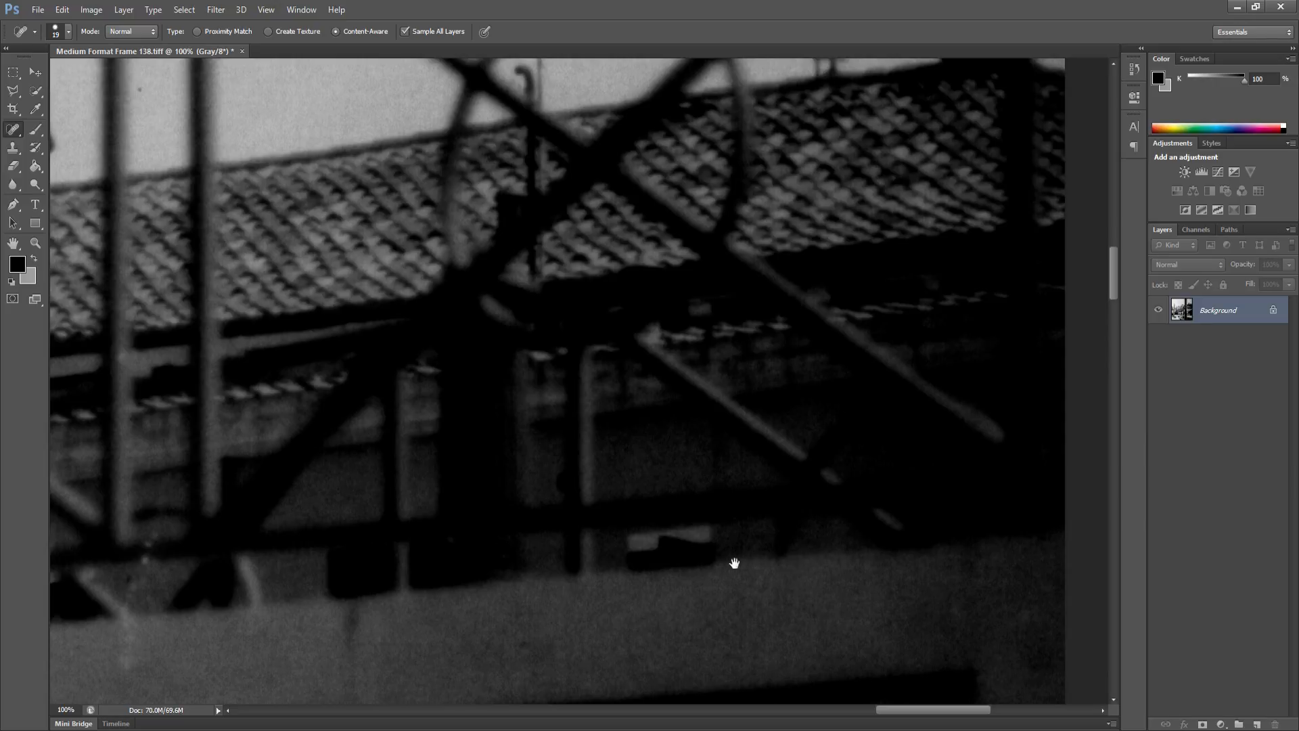
pyautogui.moveTo(764, 548); pyautogui.dragTo(679, 542)
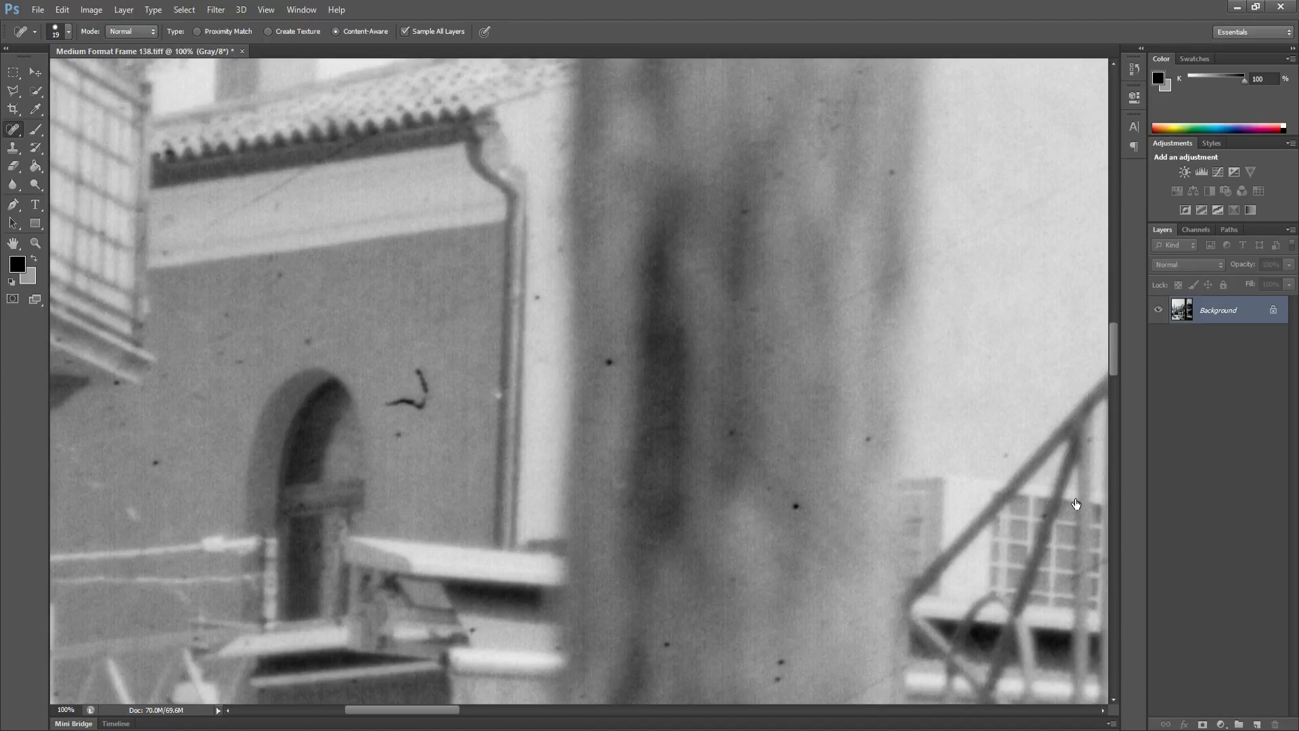
# Heal the black specks on the middle and lower part of the blurred grey pillar beside the arched doorway
pyautogui.moveTo(659, 653); pyautogui.dragTo(673, 643)
pyautogui.click(783, 666)
pyautogui.click(775, 681)
pyautogui.click(798, 504)
pyautogui.click(867, 442)
pyautogui.click(731, 432)
pyautogui.click(610, 362)
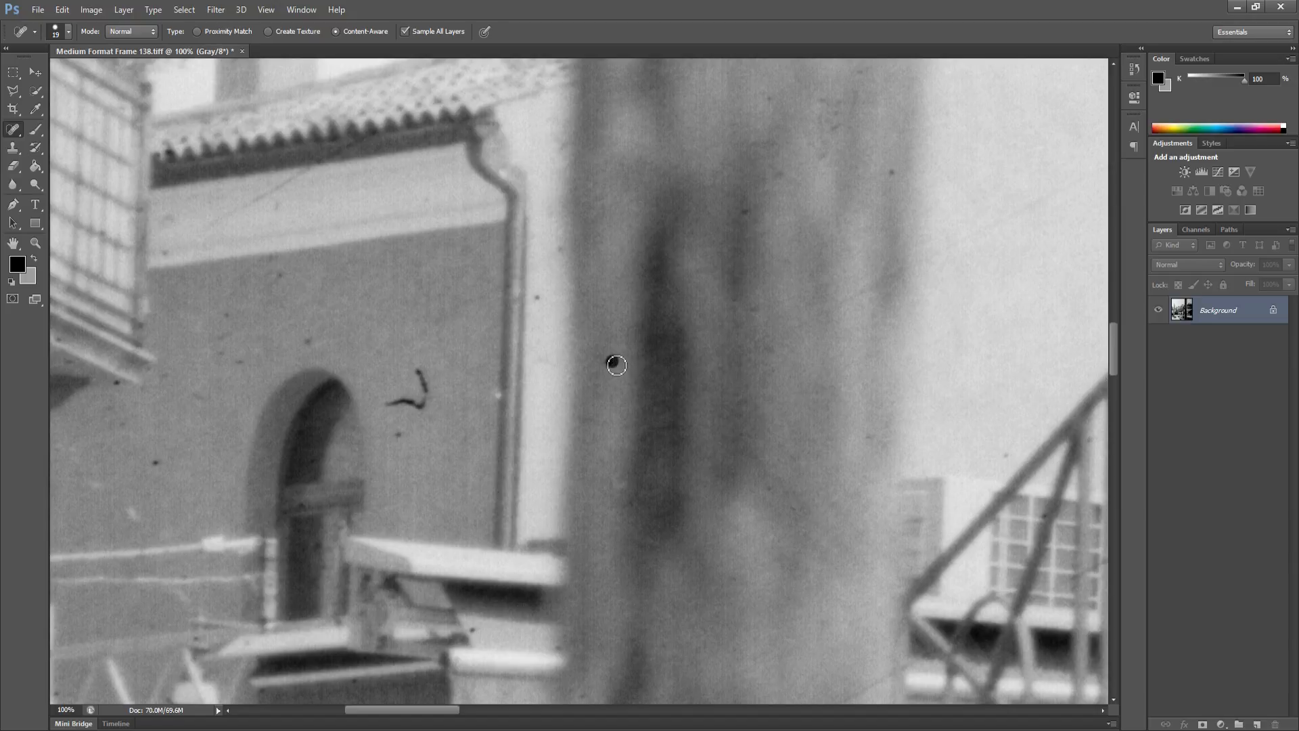
# Heal the speck on the light wall beside the drainpipe and the curved black hair next to the arched doorway
pyautogui.click(542, 296)
pyautogui.moveTo(404, 382)
pyautogui.mouseDown()
pyautogui.moveTo(424, 404)
pyautogui.moveTo(387, 410)
pyautogui.moveTo(413, 405)
pyautogui.mouseUp()
pyautogui.moveTo(381, 408)
pyautogui.mouseDown()
pyautogui.moveTo(436, 398)
pyautogui.moveTo(424, 360)
pyautogui.moveTo(501, 367)
pyautogui.mouseUp()
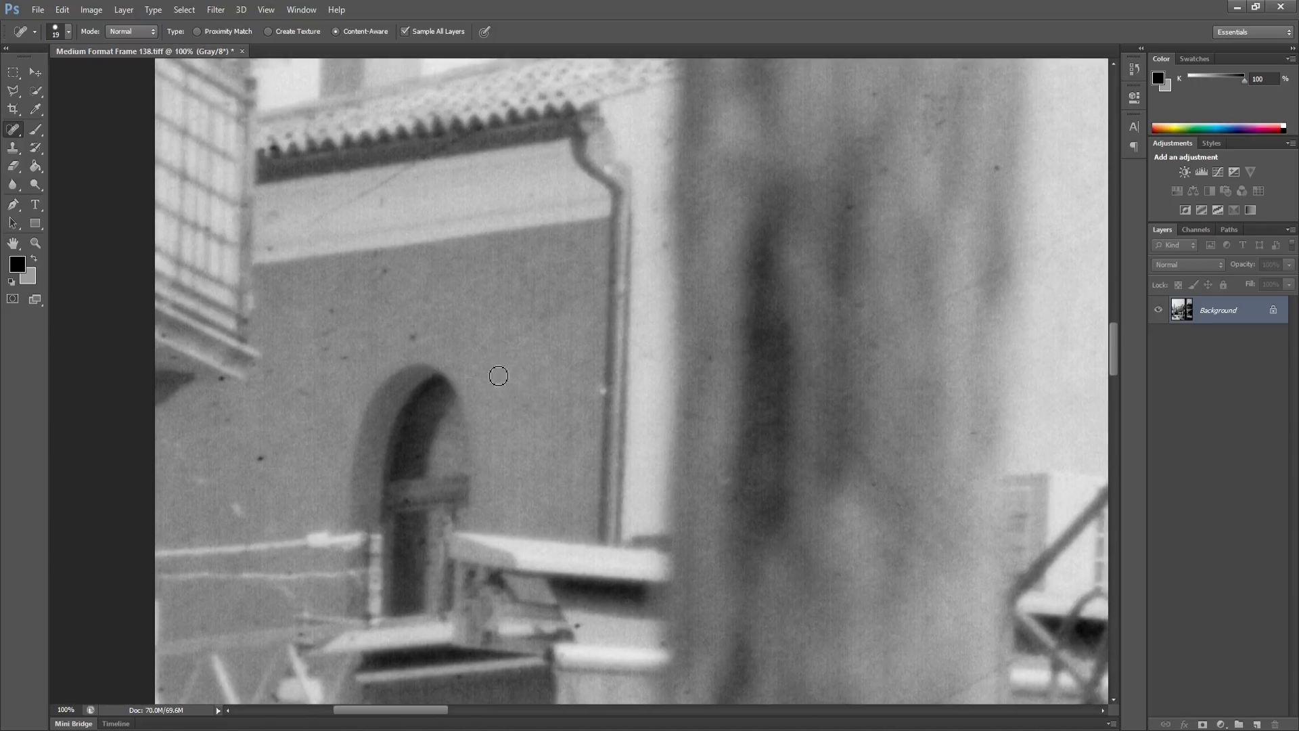
# Heal the dark specks on the grey wall beside and above the arched doorway
pyautogui.click(258, 467)
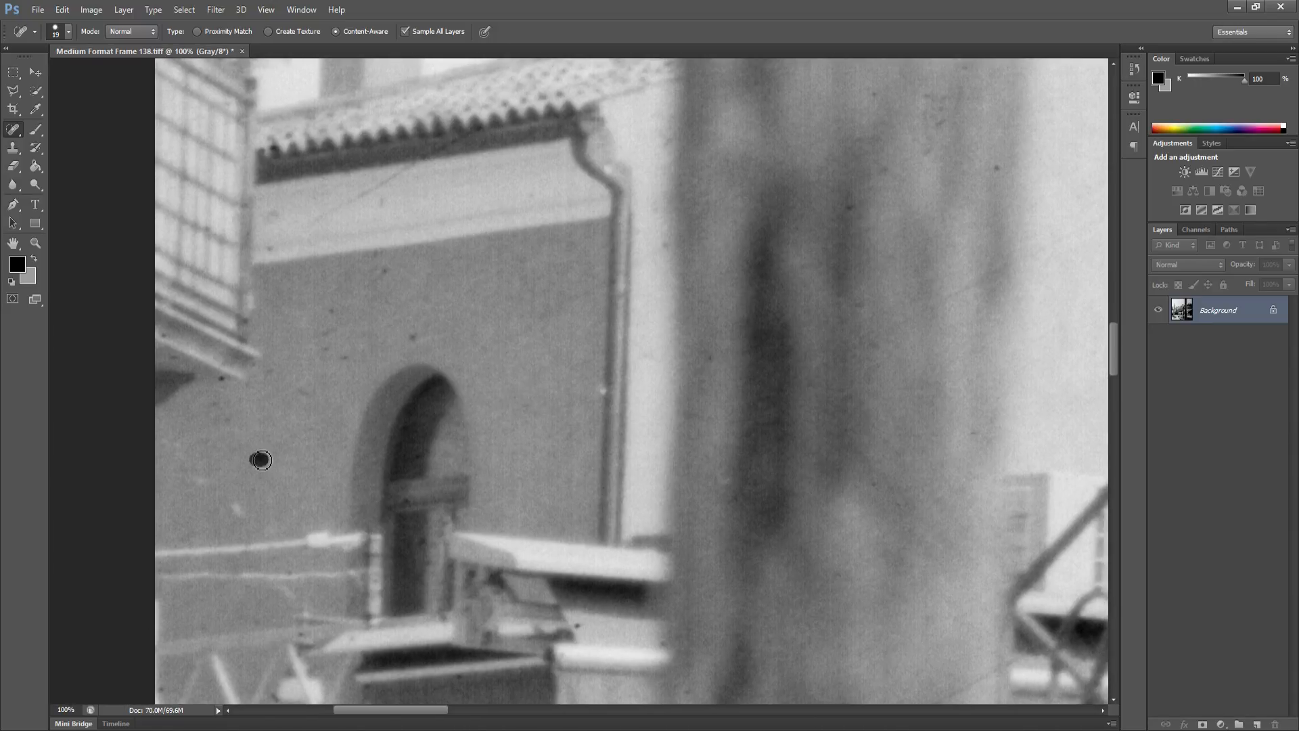
pyautogui.click(219, 378)
pyautogui.click(344, 359)
pyautogui.click(416, 337)
pyautogui.click(331, 313)
pyautogui.click(384, 271)
# Heal the specks and the thin diagonal scratch on the light band of wall below the tiled eaves
pyautogui.click(378, 203)
pyautogui.click(372, 251)
pyautogui.click(270, 246)
pyautogui.moveTo(324, 216); pyautogui.dragTo(399, 180)
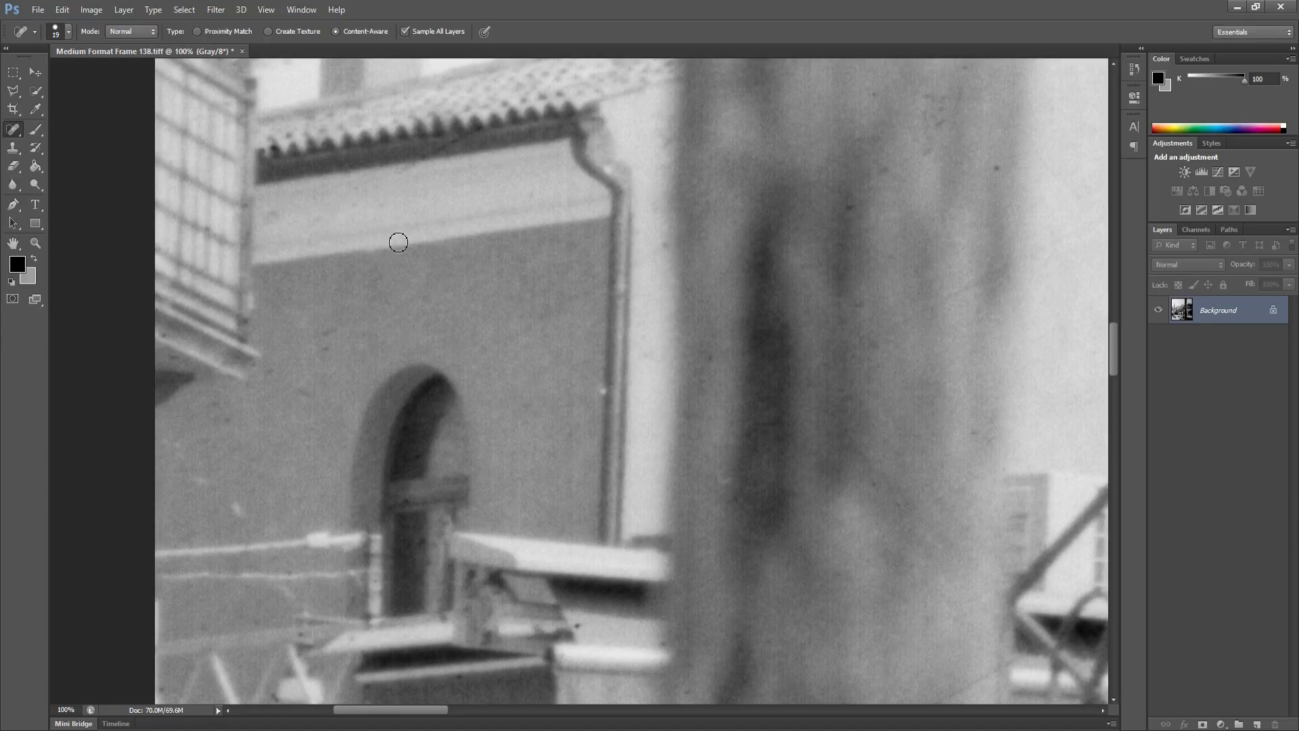
# Heal the speck above the scalloped awning and the black specks on the lower part of the blurred pillar
pyautogui.moveTo(400, 370); pyautogui.dragTo(386, 337)
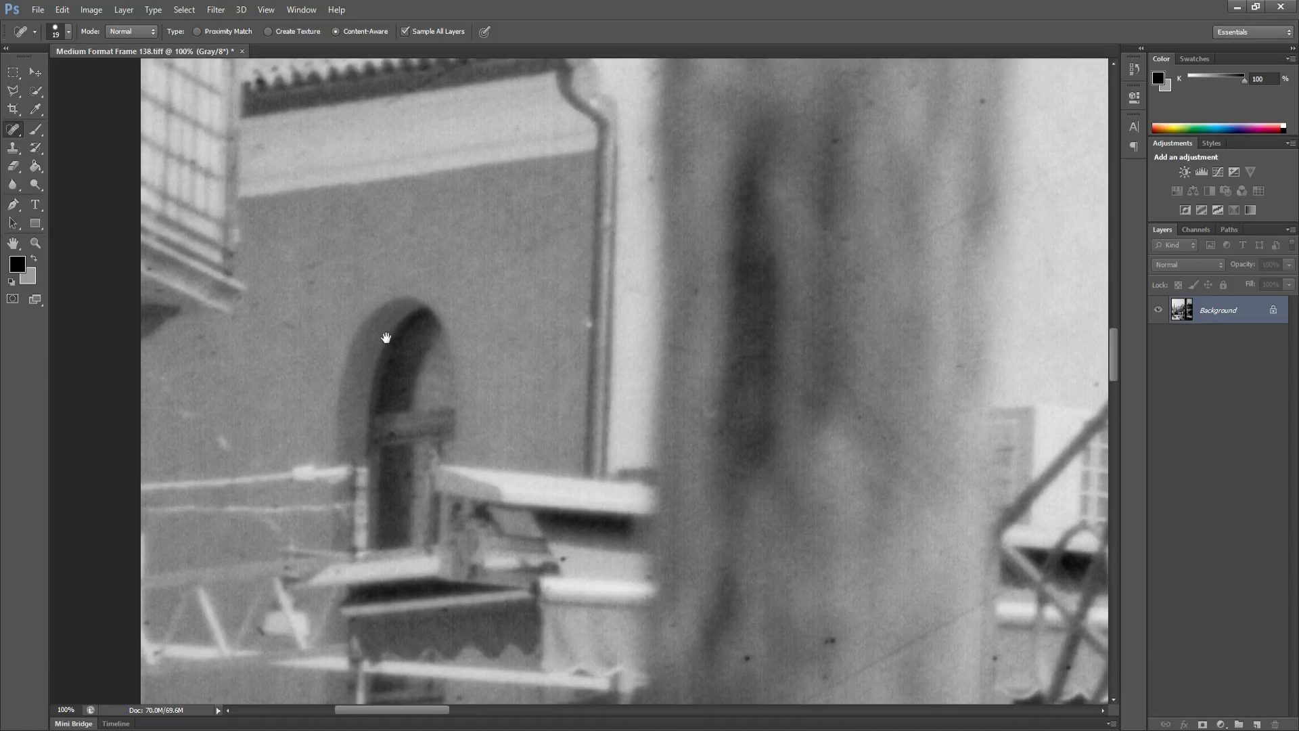
pyautogui.click(567, 562)
pyautogui.click(745, 659)
pyautogui.click(830, 641)
# Heal the diagonal scratch across the lower part of the blurred pillar and the spot at the pillar's edge
pyautogui.moveTo(961, 622); pyautogui.dragTo(870, 657)
pyautogui.moveTo(795, 597); pyautogui.dragTo(795, 517)
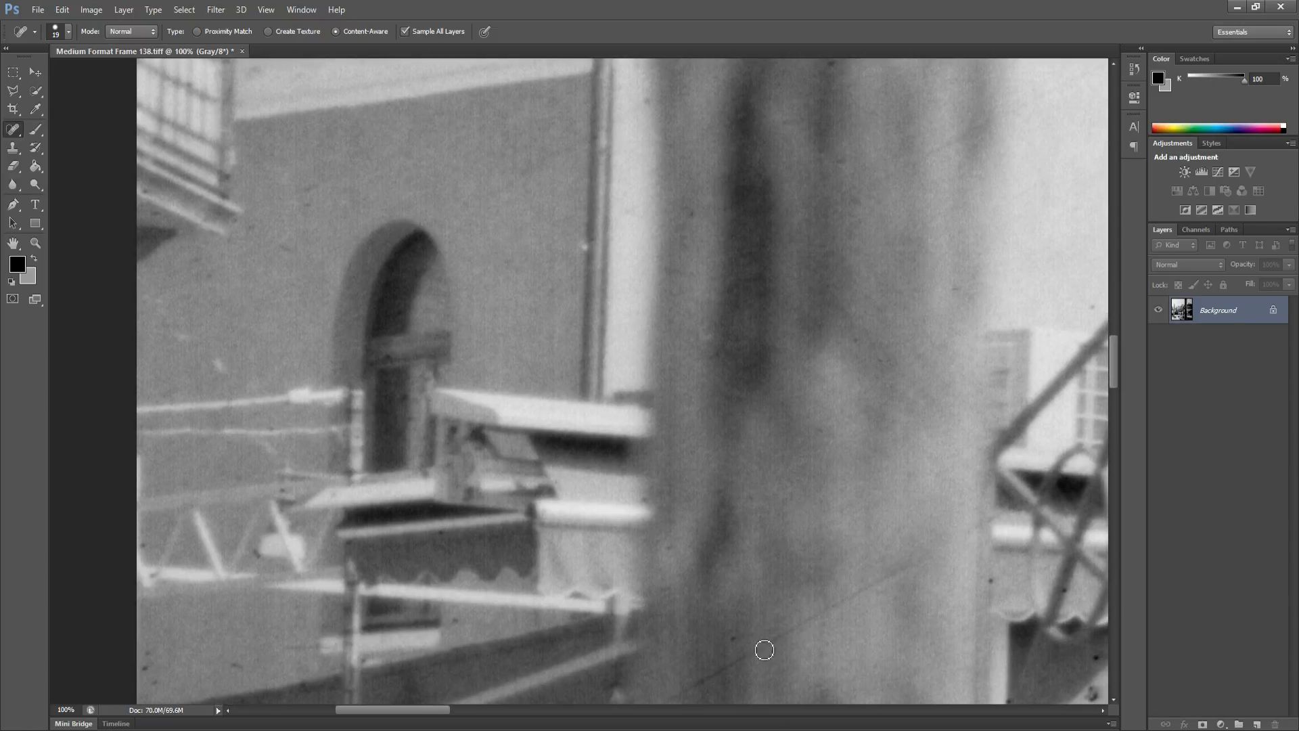
pyautogui.moveTo(699, 681)
pyautogui.mouseDown()
pyautogui.moveTo(829, 624)
pyautogui.moveTo(924, 560)
pyautogui.mouseUp()
pyautogui.moveTo(834, 626); pyautogui.dragTo(685, 665)
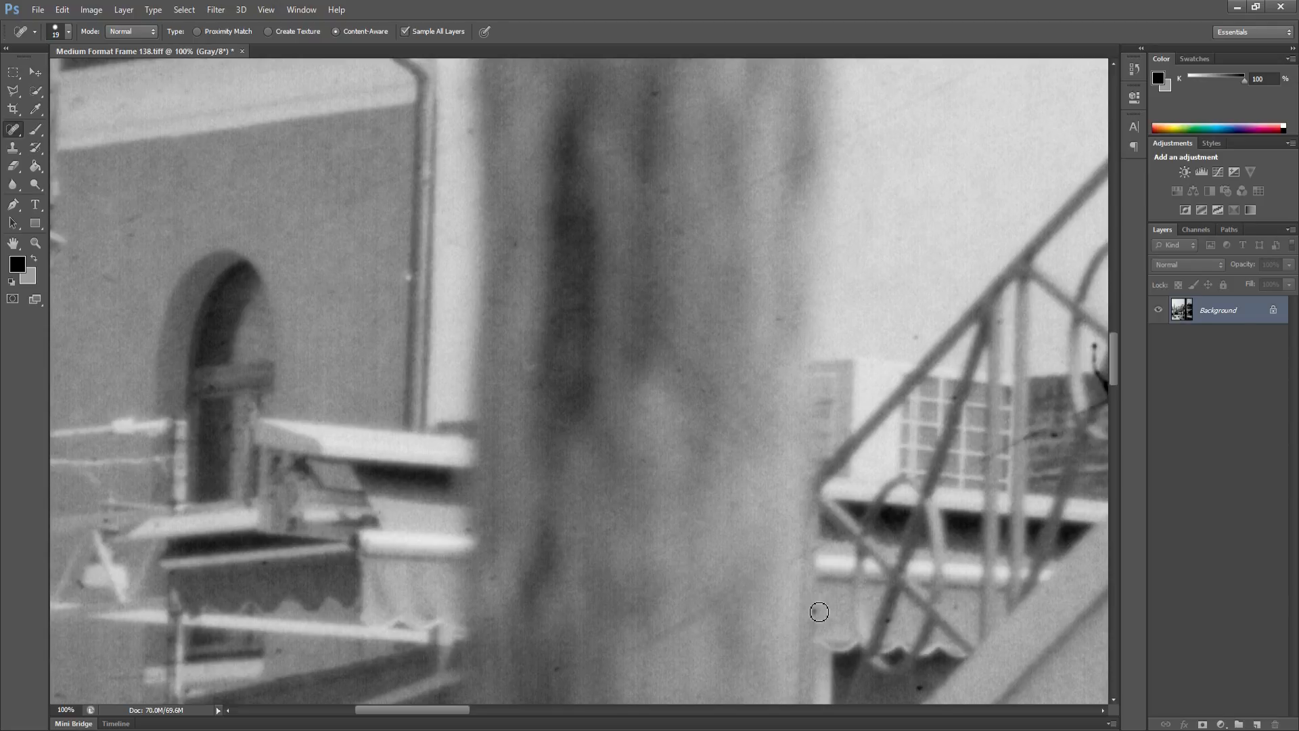
pyautogui.click(819, 614)
# Heal the small hair beside the dark tapered post, the speck at the diagonal railing bar's end and the curved black hair by the railing ring
pyautogui.moveTo(857, 577); pyautogui.dragTo(670, 573)
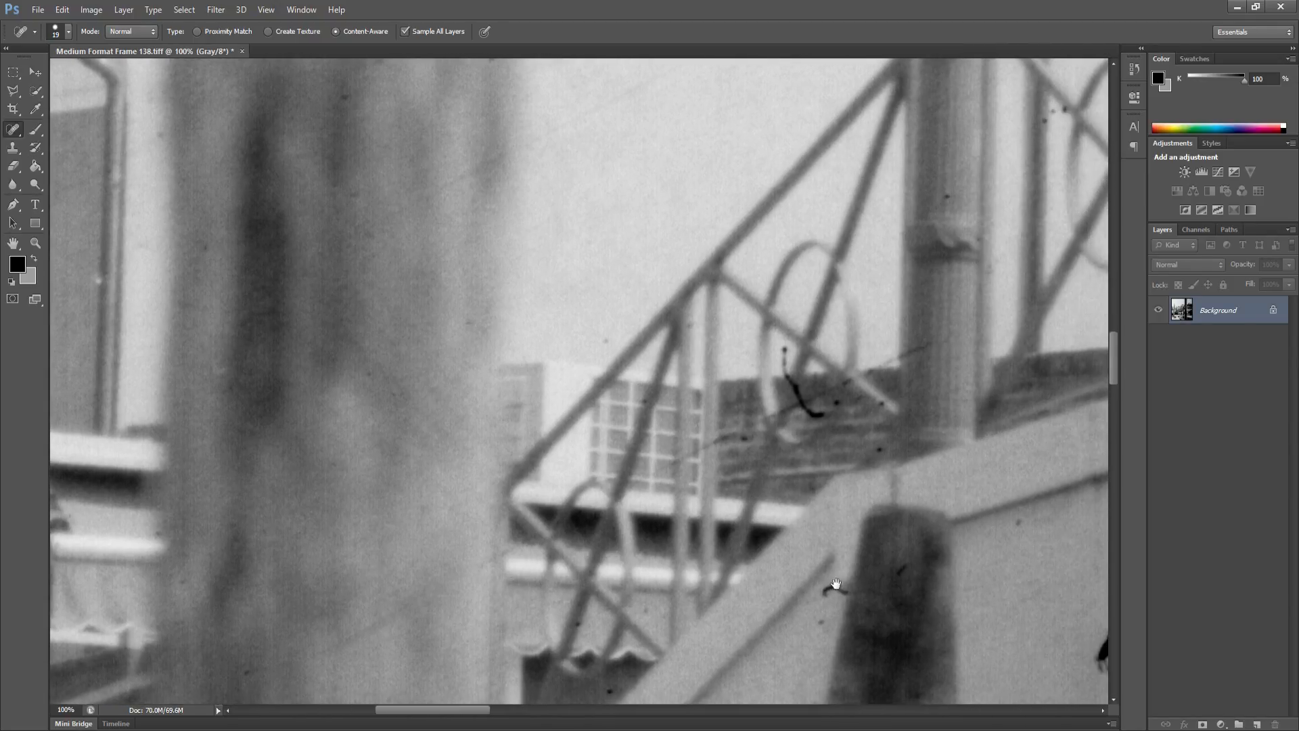
pyautogui.moveTo(836, 584); pyautogui.dragTo(807, 592)
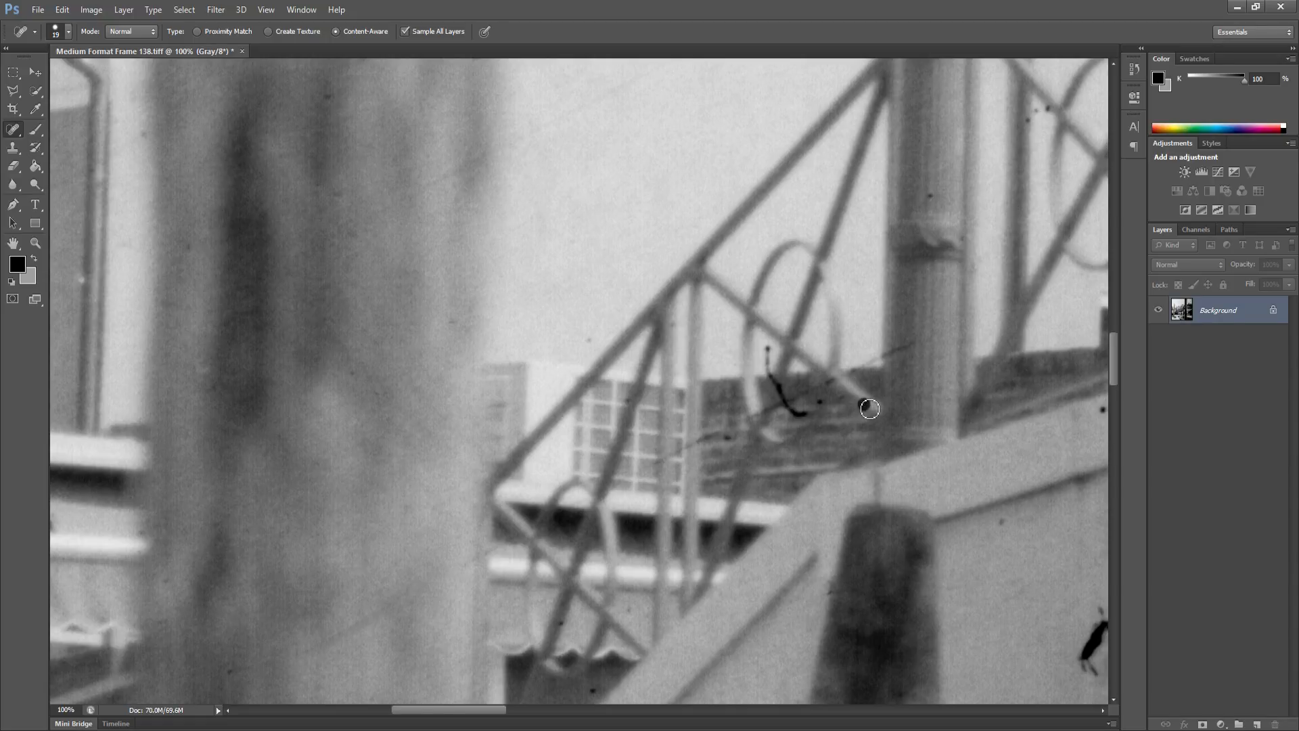
pyautogui.click(870, 408)
pyautogui.moveTo(770, 359)
pyautogui.mouseDown()
pyautogui.moveTo(766, 380)
pyautogui.moveTo(800, 410)
pyautogui.mouseUp()
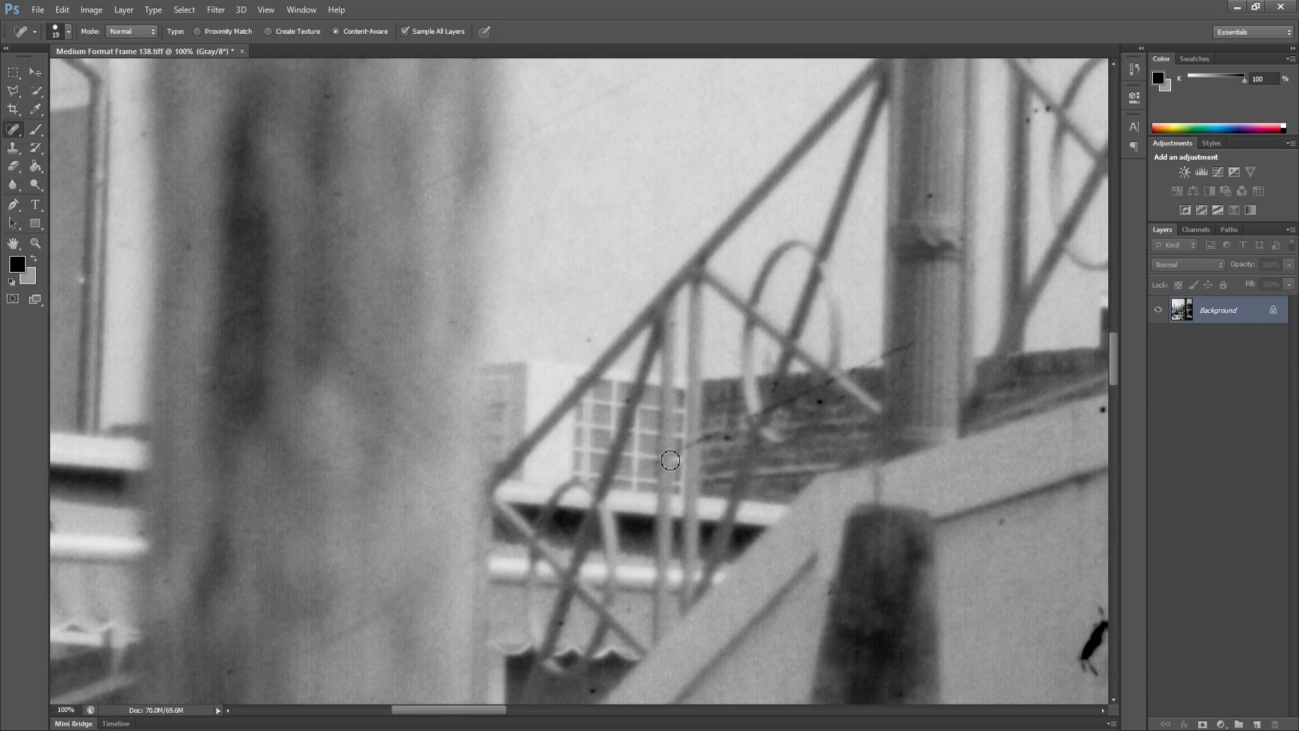
# Heal the specks and the diagonal scratch across the gridded window and the dark brick wall behind the railing
pyautogui.click(662, 458)
pyautogui.click(664, 456)
pyautogui.click(729, 442)
pyautogui.click(819, 403)
pyautogui.moveTo(778, 415); pyautogui.dragTo(901, 347)
# Heal the large black insect-like blotch on the wall and the black spot on the sloping ledge above it
pyautogui.moveTo(839, 398); pyautogui.dragTo(641, 410)
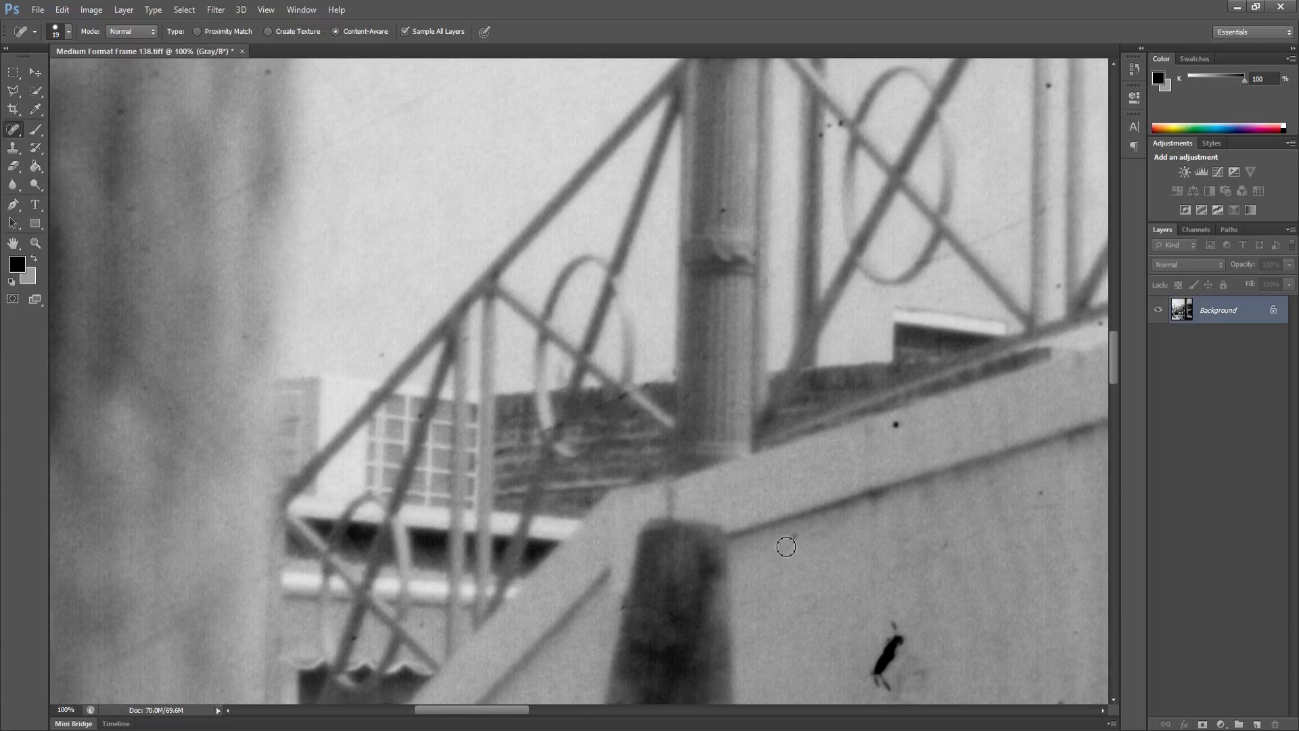
pyautogui.moveTo(884, 644)
pyautogui.mouseDown()
pyautogui.moveTo(892, 631)
pyautogui.moveTo(905, 641)
pyautogui.moveTo(880, 666)
pyautogui.moveTo(890, 704)
pyautogui.moveTo(894, 662)
pyautogui.mouseUp()
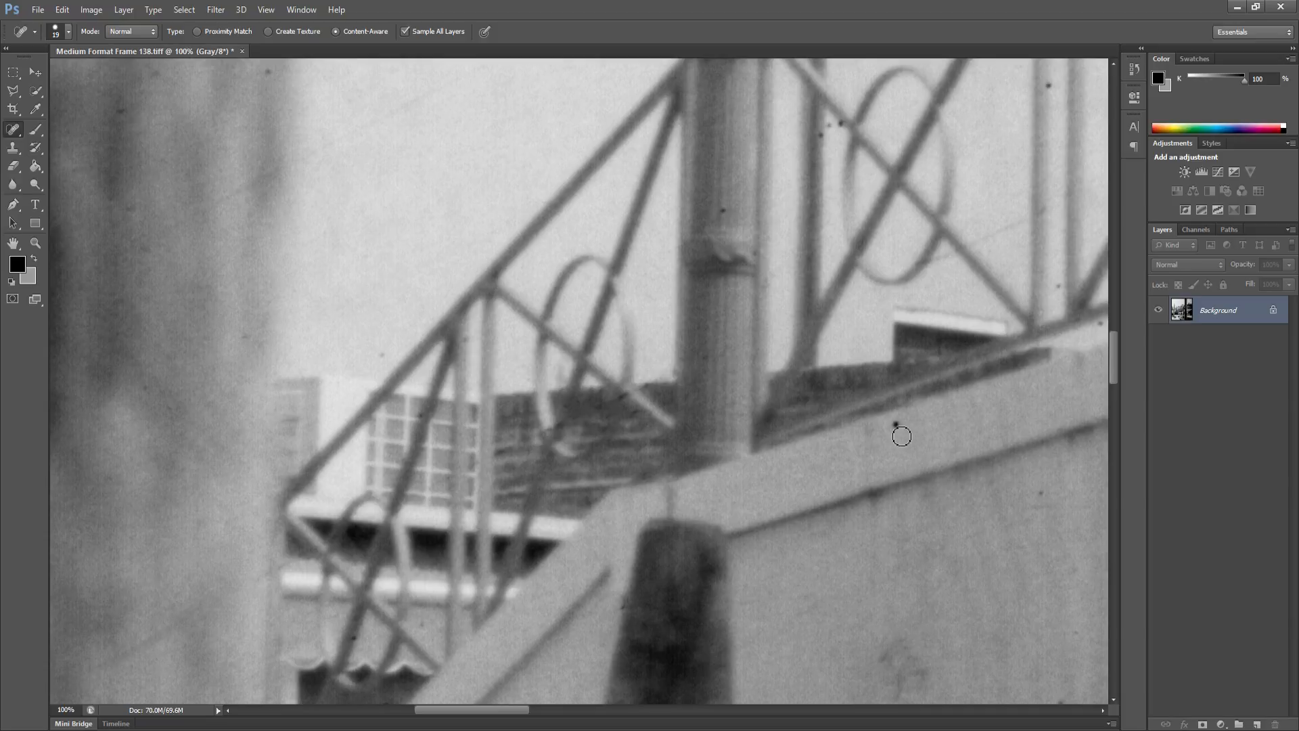
pyautogui.moveTo(898, 429); pyautogui.dragTo(901, 434)
# Heal the specks and the faint scratch around the railing ring and along the foot of the railing beside the fluted post
pyautogui.moveTo(804, 428); pyautogui.dragTo(607, 507)
pyautogui.click(628, 217)
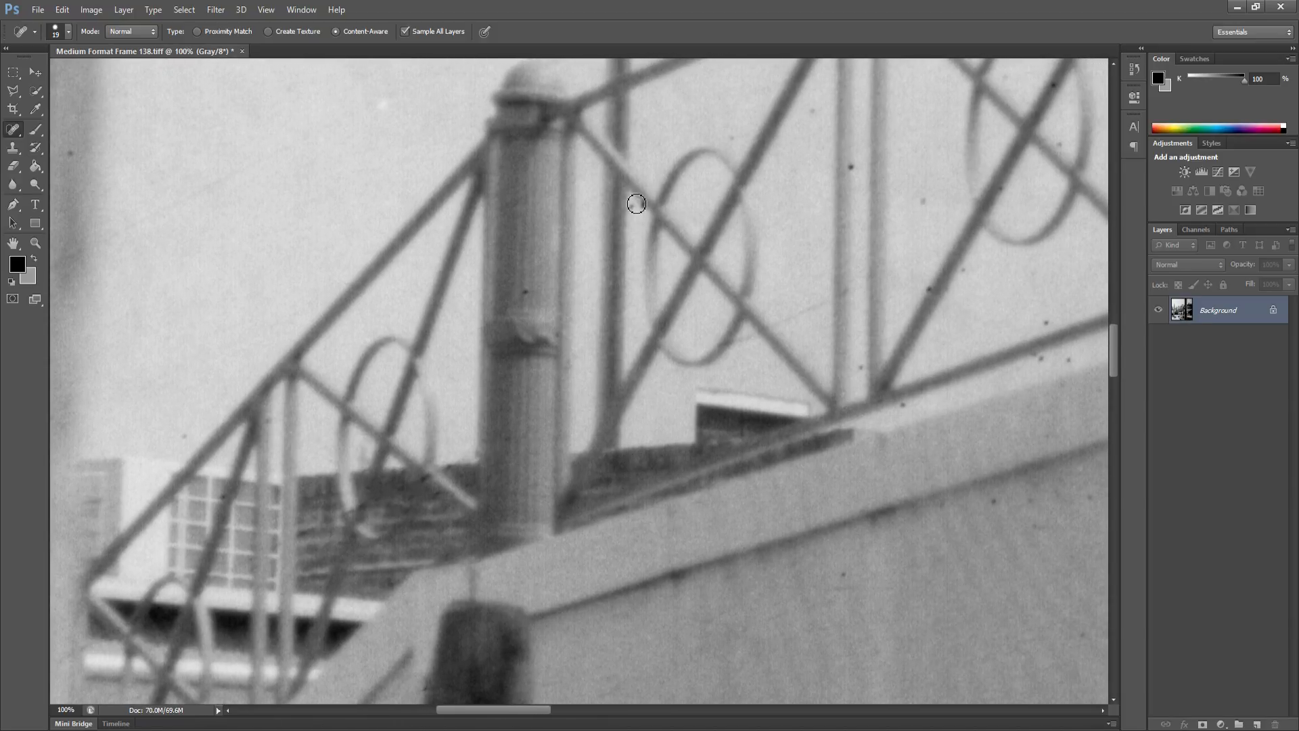
pyautogui.click(644, 204)
pyautogui.moveTo(787, 323); pyautogui.dragTo(836, 296)
pyautogui.moveTo(740, 340); pyautogui.dragTo(758, 343)
pyautogui.moveTo(862, 374); pyautogui.dragTo(860, 370)
pyautogui.moveTo(898, 415); pyautogui.dragTo(901, 408)
# Heal the dark specks on the plain wall below the sloping ledge
pyautogui.moveTo(883, 529); pyautogui.dragTo(720, 537)
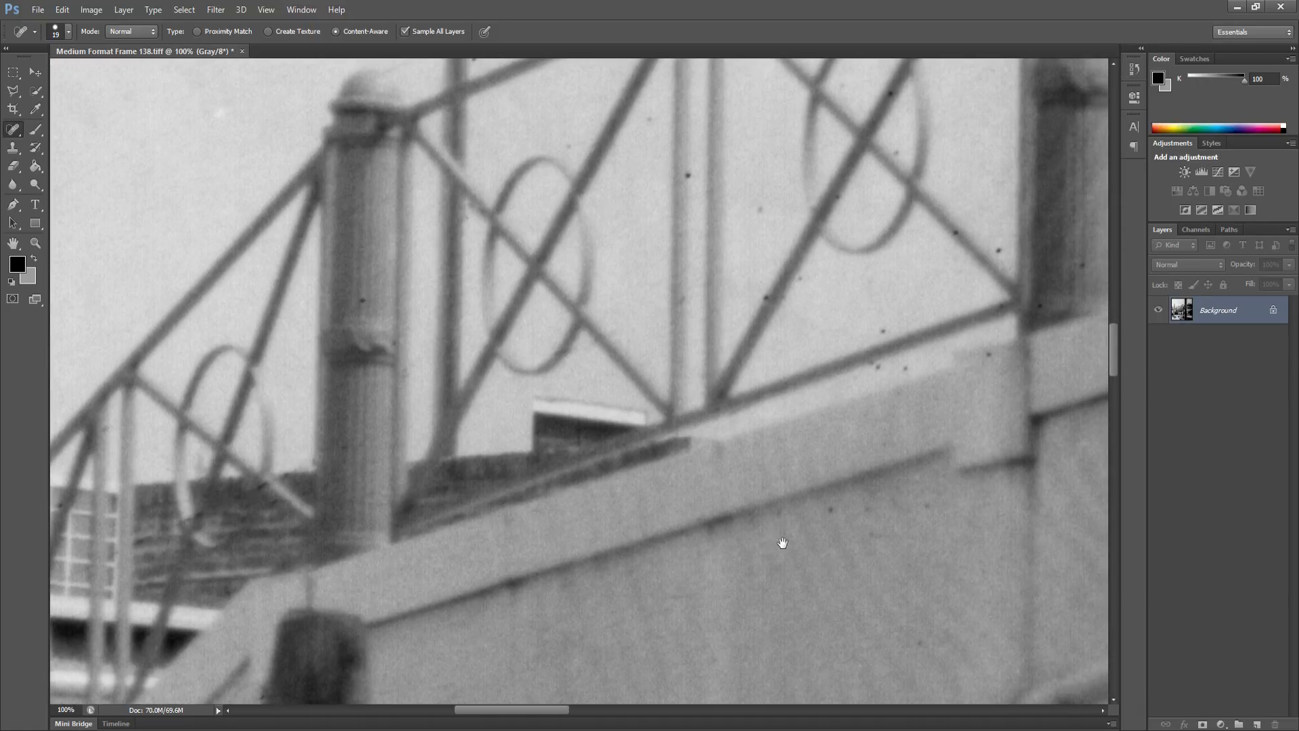
pyautogui.moveTo(918, 638); pyautogui.dragTo(927, 644)
pyautogui.click(834, 509)
pyautogui.click(926, 506)
# Heal the specks along the top of the sloping ledge directly beneath the railing
pyautogui.click(879, 368)
pyautogui.moveTo(883, 333); pyautogui.dragTo(889, 335)
pyautogui.click(989, 355)
# Heal the specks on and between the railing bars and on the two fluted posts
pyautogui.click(799, 281)
pyautogui.click(995, 258)
pyautogui.click(896, 155)
pyautogui.click(687, 175)
pyautogui.click(362, 300)
pyautogui.moveTo(584, 266); pyautogui.dragTo(535, 334)
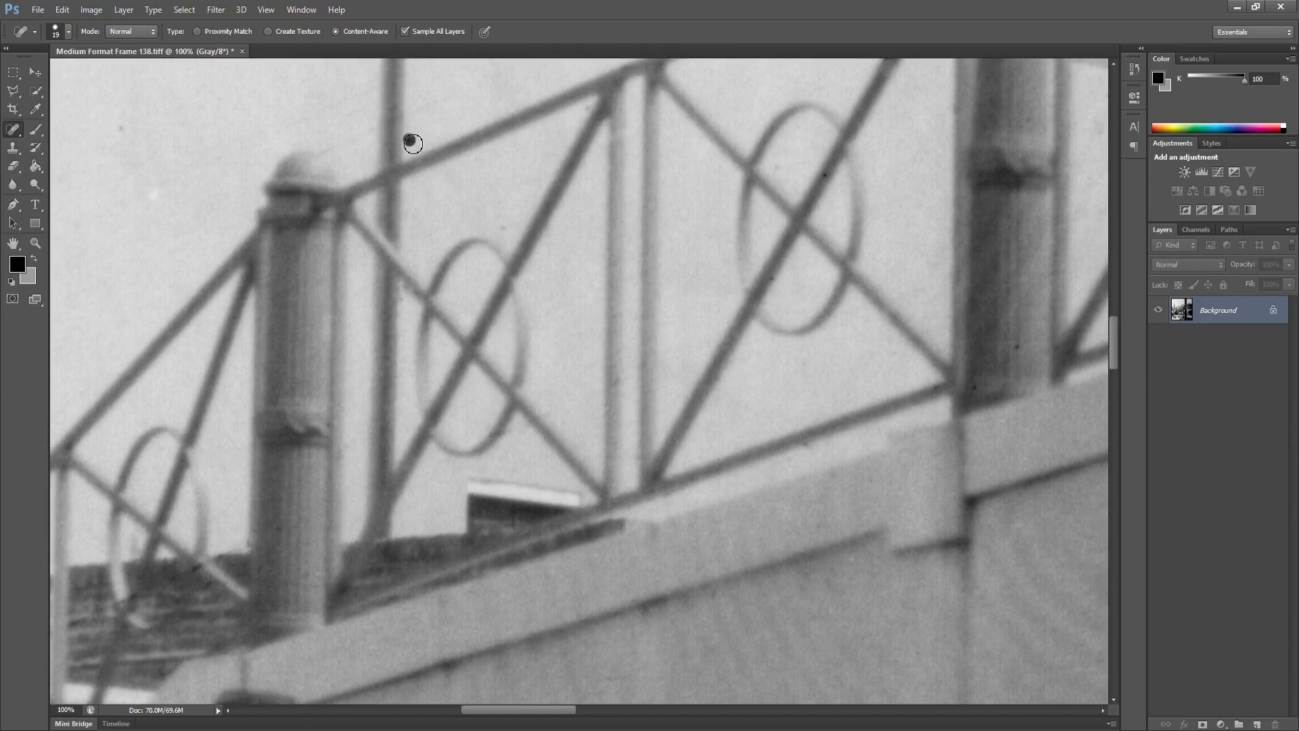
# Heal the specks in the railing panel past the second fluted post, on the ledge and on the wall below
pyautogui.moveTo(675, 280); pyautogui.dragTo(473, 293)
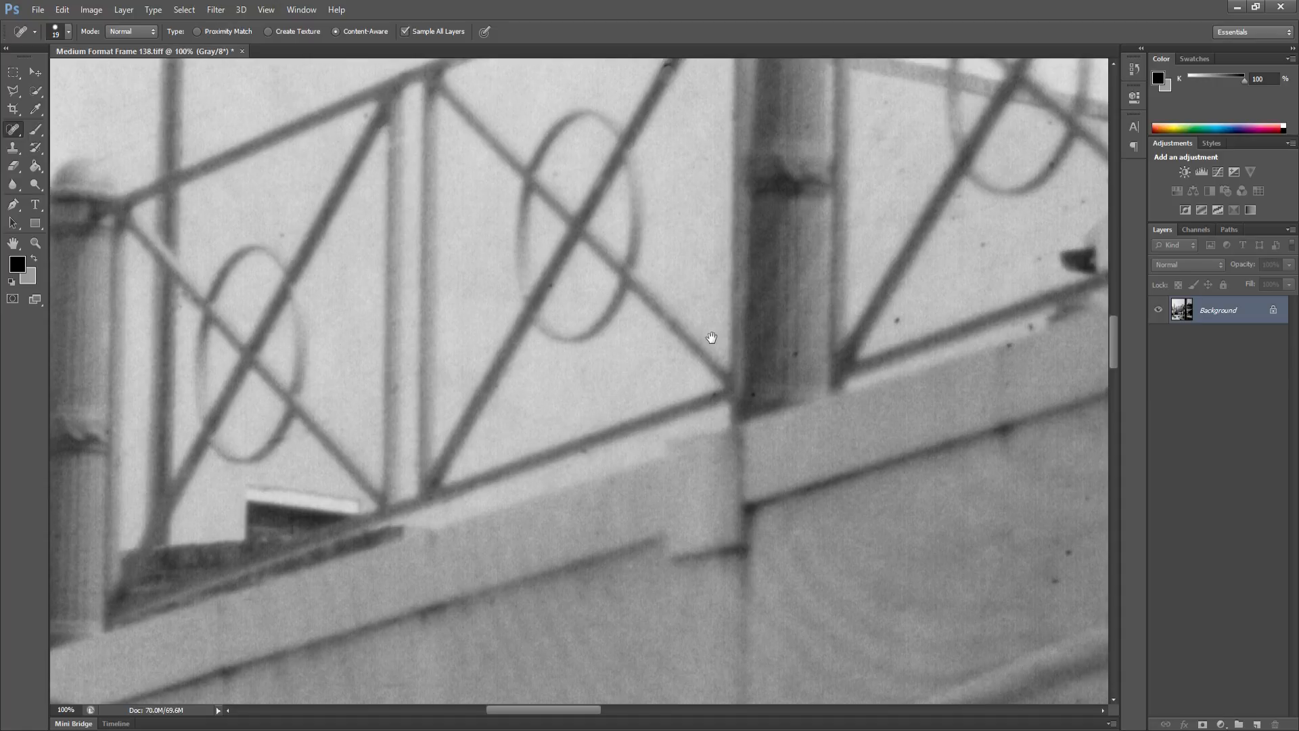
pyautogui.moveTo(712, 337); pyautogui.dragTo(497, 352)
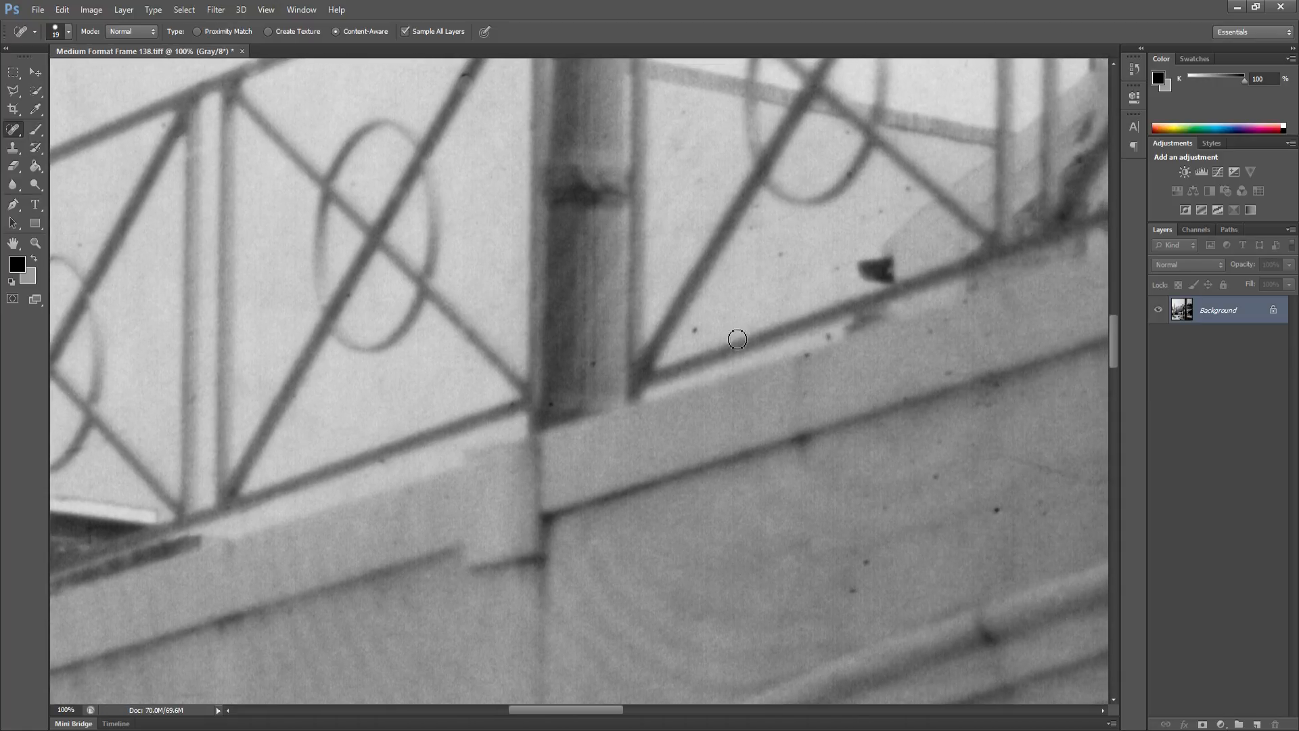
pyautogui.click(778, 255)
pyautogui.click(808, 357)
pyautogui.click(867, 563)
pyautogui.click(941, 475)
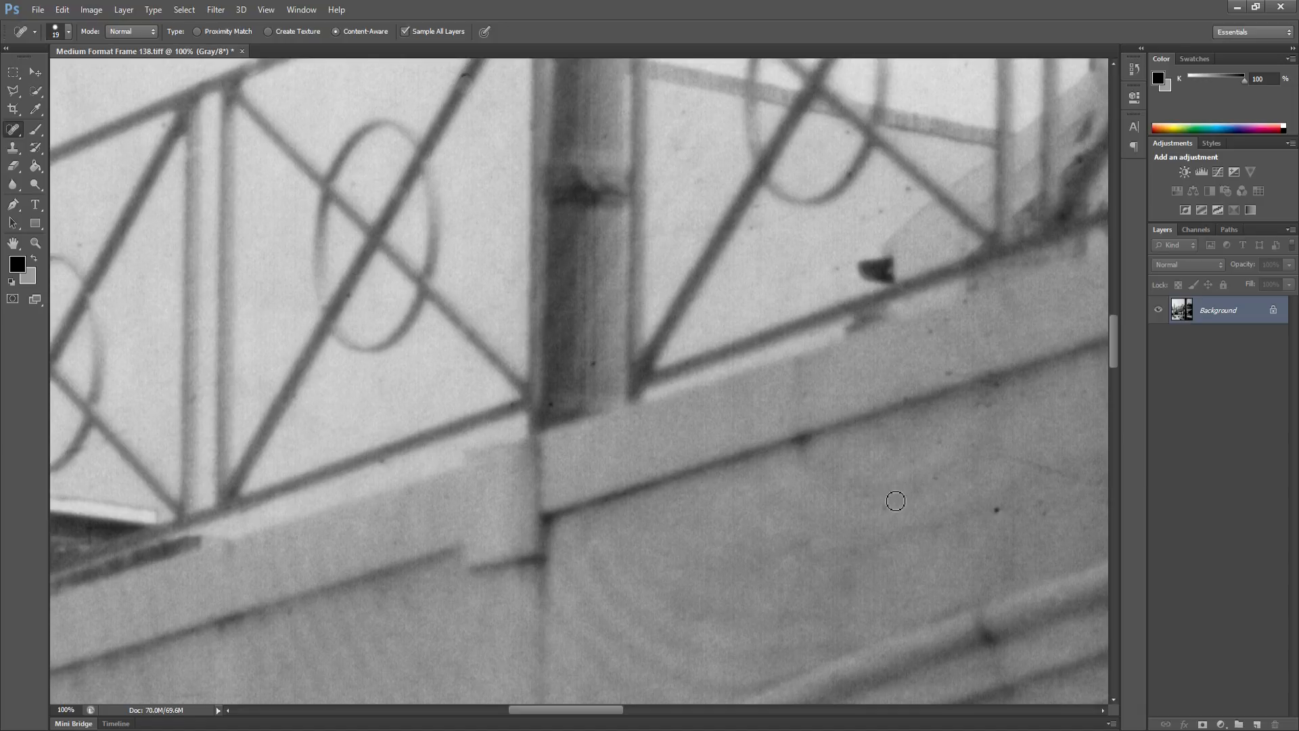
pyautogui.click(942, 446)
# Heal the specks on the wall above the rounded moulding and along the sloping ledge and its shadow line
pyautogui.moveTo(946, 522); pyautogui.dragTo(798, 525)
pyautogui.click(841, 511)
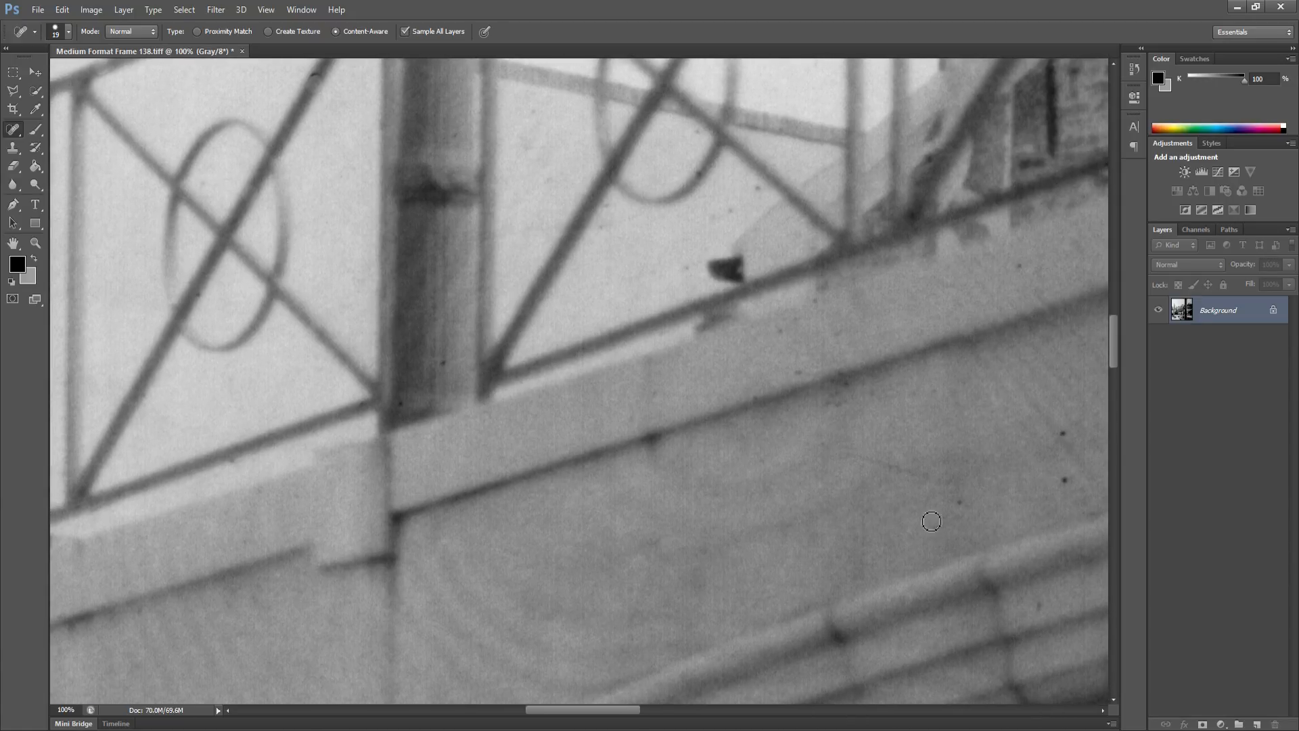
pyautogui.click(959, 503)
pyautogui.click(796, 371)
pyautogui.click(851, 390)
pyautogui.click(816, 308)
# Heal the specks on the railing ring, the diagonal bars and the light background near the small dark block
pyautogui.click(731, 206)
pyautogui.click(760, 195)
pyautogui.click(688, 272)
pyautogui.click(696, 138)
pyautogui.click(698, 176)
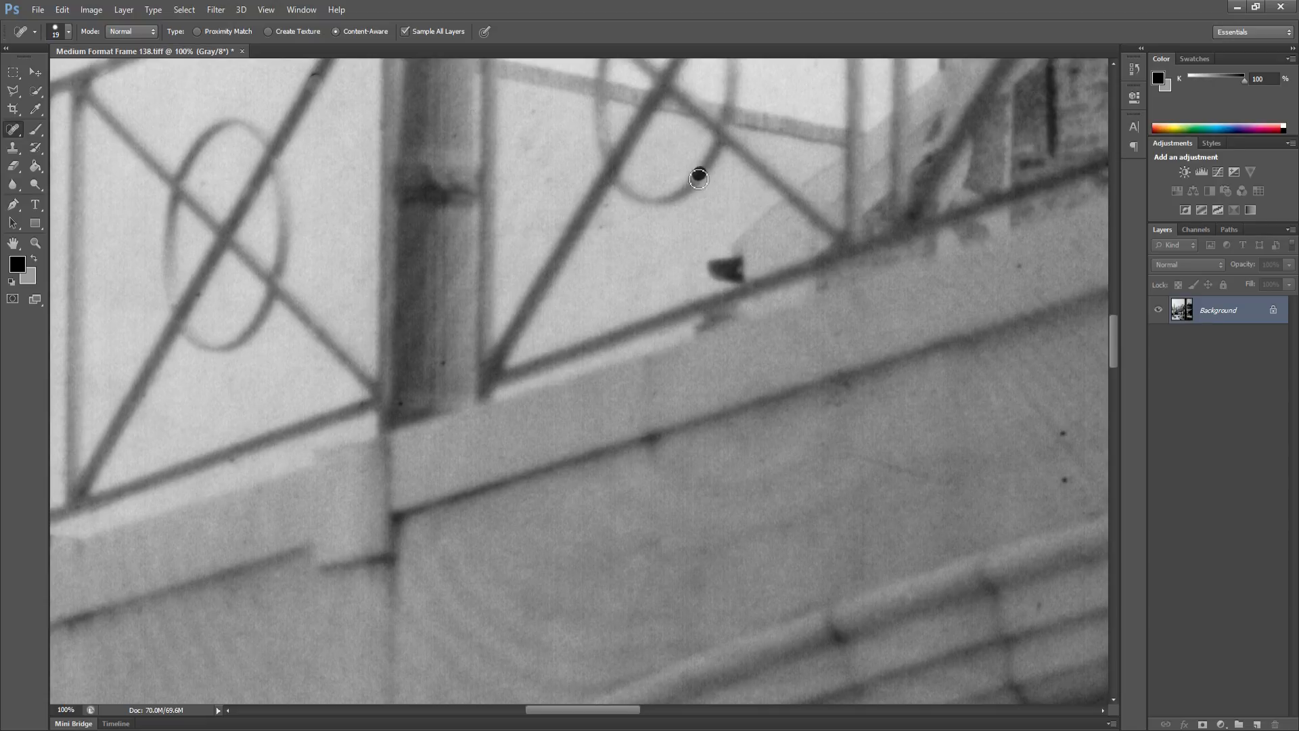
pyautogui.click(611, 228)
pyautogui.click(640, 99)
# Heal the black specks on the wall between the sloping ledge and the rounded moulding, and on the courses below
pyautogui.moveTo(794, 325); pyautogui.dragTo(572, 359)
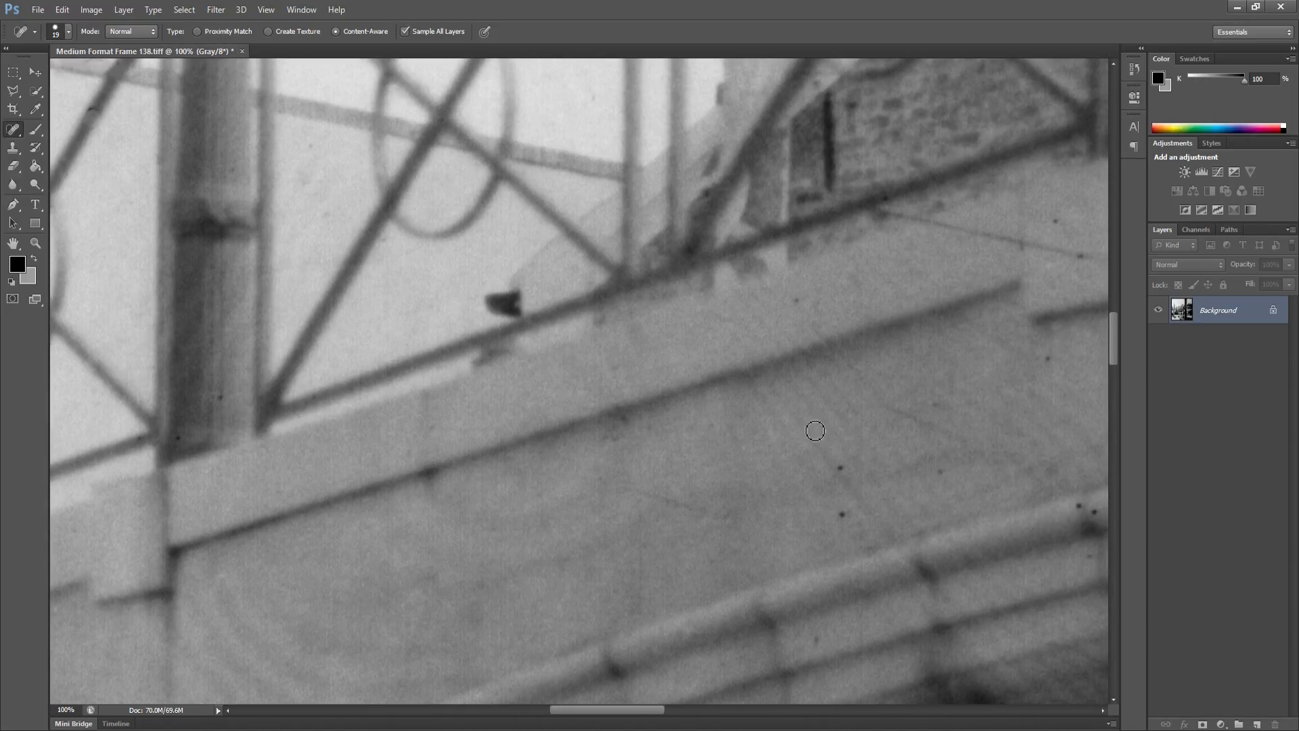
pyautogui.click(844, 469)
pyautogui.click(842, 515)
pyautogui.click(816, 640)
pyautogui.click(660, 426)
pyautogui.click(855, 448)
# Heal the cluster of black specks on the rounded moulding and the spot on the dark ground below it
pyautogui.moveTo(864, 490); pyautogui.dragTo(710, 490)
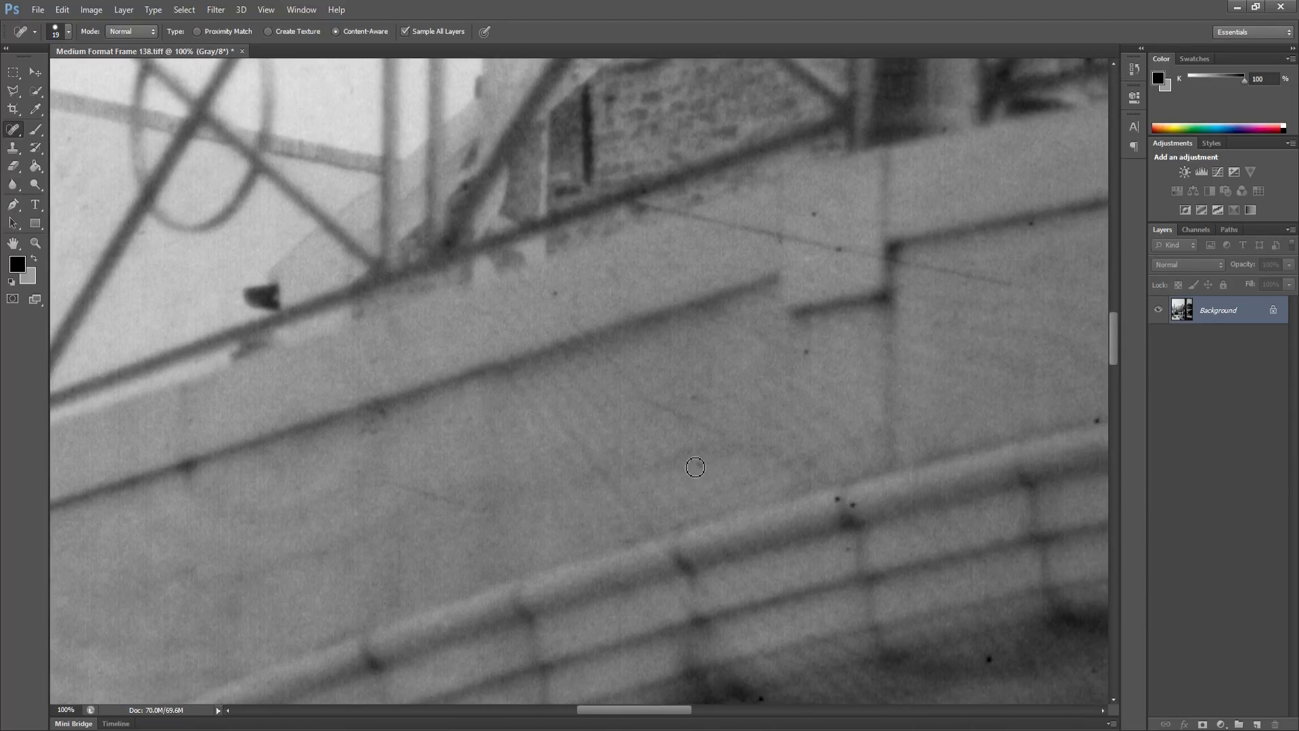
pyautogui.click(850, 506)
pyautogui.moveTo(862, 599)
pyautogui.mouseDown()
pyautogui.moveTo(815, 557)
pyautogui.moveTo(787, 444)
pyautogui.mouseUp()
pyautogui.click(725, 560)
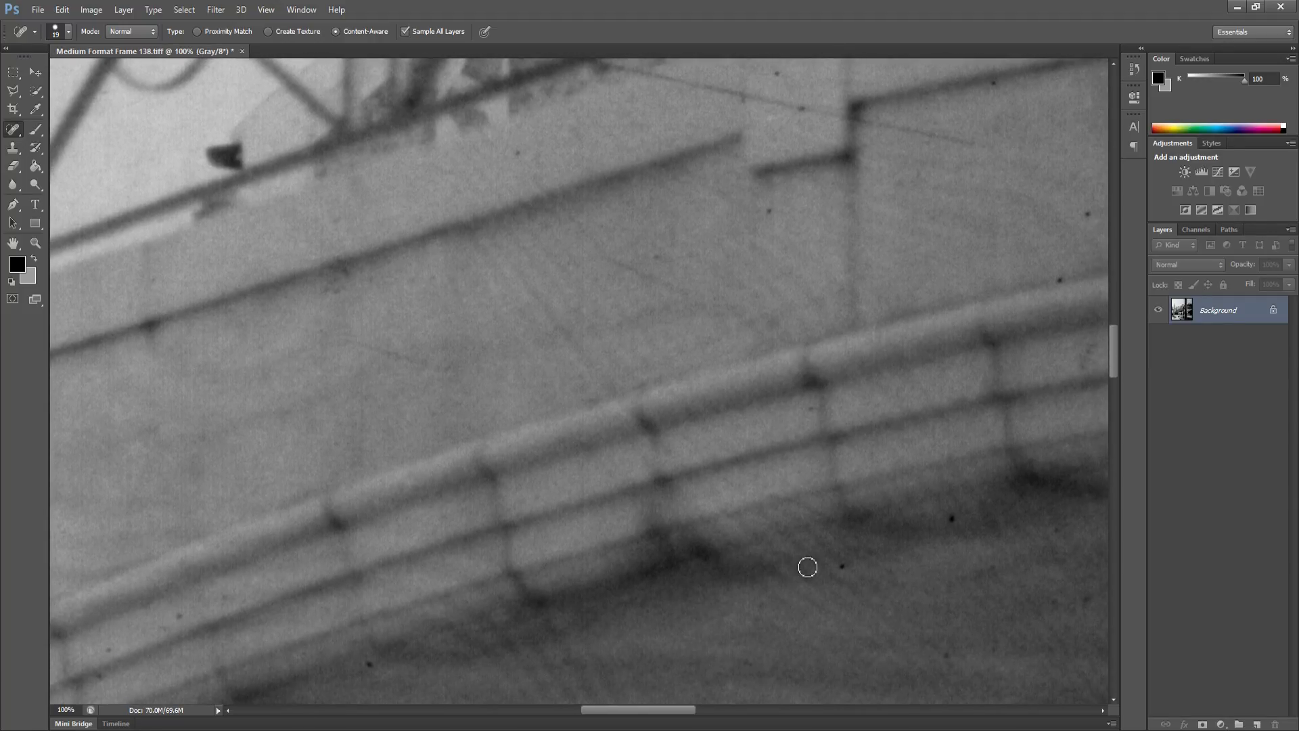
# Heal the black specks on the dark ground below the stone courses, up to the blurred black shape
pyautogui.click(843, 567)
pyautogui.click(950, 522)
pyautogui.click(372, 670)
pyautogui.moveTo(843, 574); pyautogui.dragTo(621, 630)
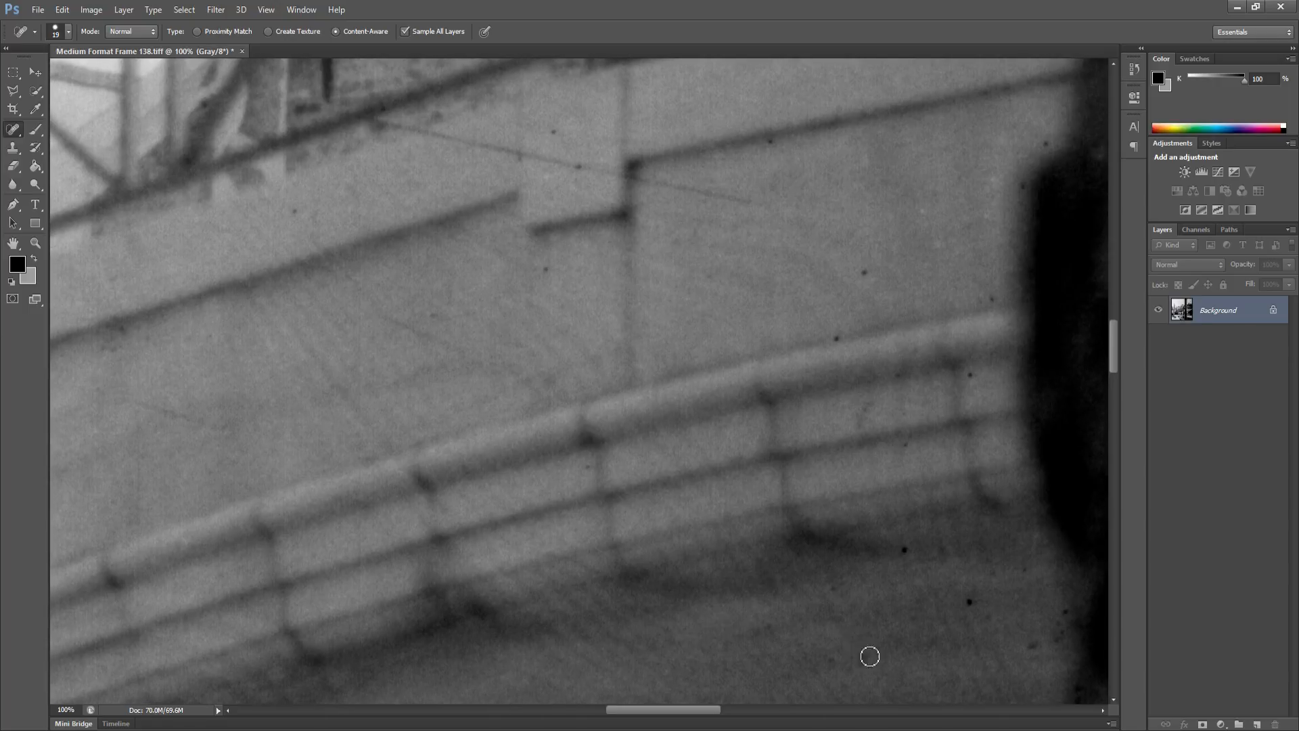
pyautogui.click(970, 601)
pyautogui.click(900, 554)
pyautogui.click(1055, 622)
# Heal the specks on the rounded moulding, the wall above it and the edge of the blurred black shape
pyautogui.click(836, 338)
pyautogui.click(866, 274)
pyautogui.click(991, 308)
pyautogui.click(969, 374)
pyautogui.click(1026, 190)
pyautogui.click(1049, 148)
pyautogui.click(773, 140)
# Heal the long thin scratch crossing the wall and the projecting ledge block, together with the specks around it
pyautogui.moveTo(751, 206); pyautogui.dragTo(636, 182)
pyautogui.click(547, 270)
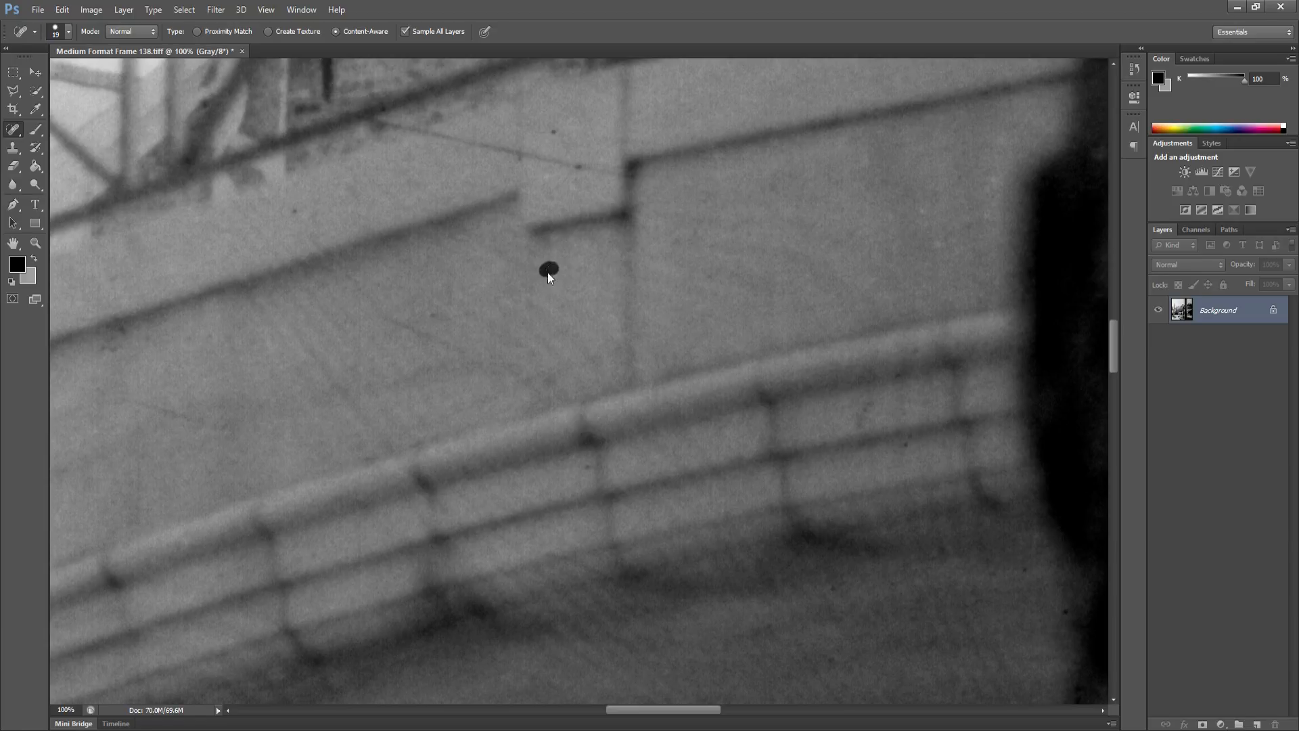
pyautogui.click(352, 193)
pyautogui.moveTo(612, 175); pyautogui.dragTo(540, 157)
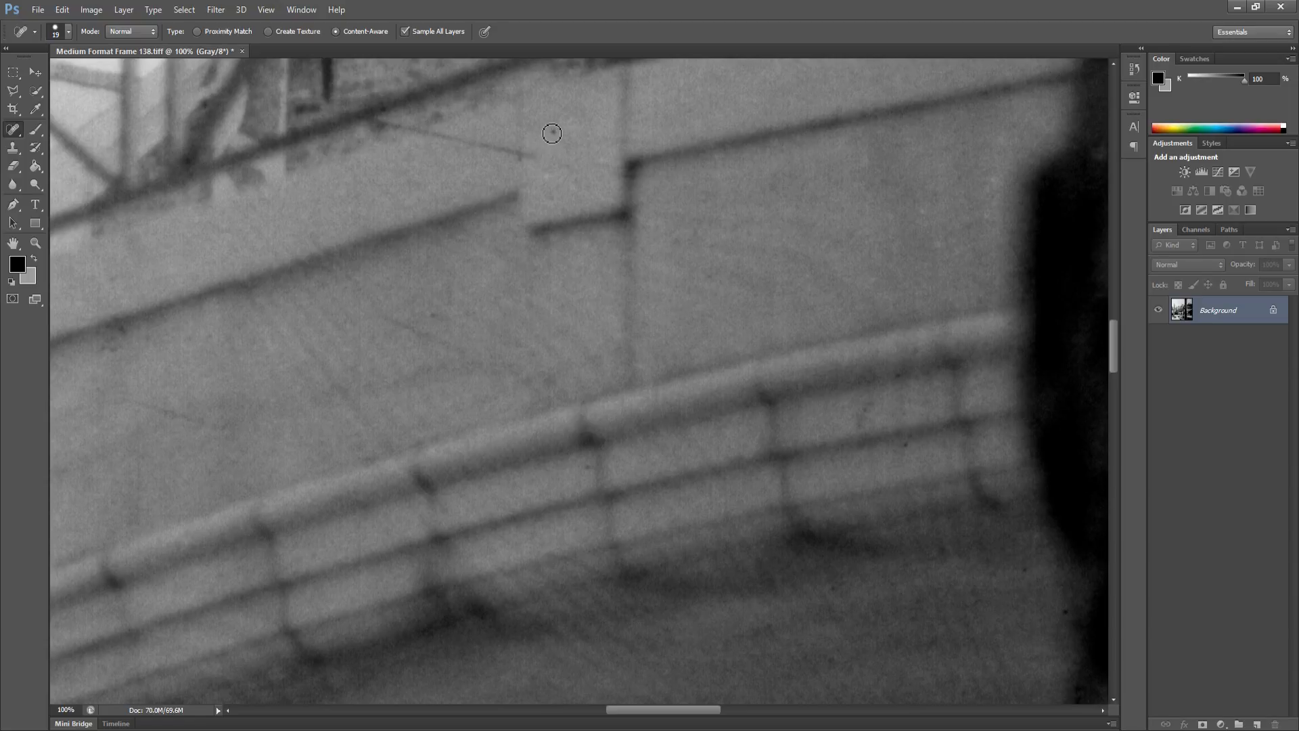
pyautogui.click(522, 160)
pyautogui.moveTo(516, 155); pyautogui.dragTo(423, 131)
pyautogui.click(519, 164)
# Heal the black specks and the short black dash on the blurred dark figure in front of the wall
pyautogui.moveTo(543, 271); pyautogui.dragTo(548, 415)
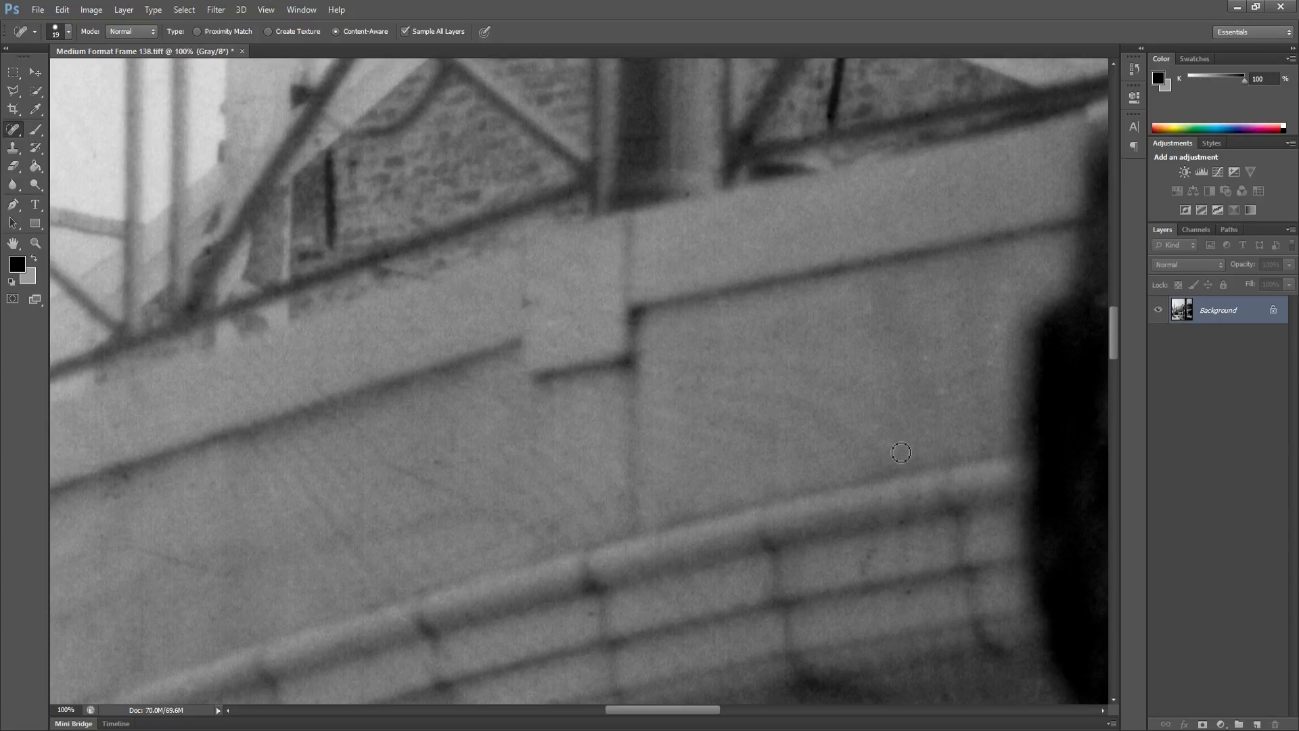
pyautogui.moveTo(787, 412)
pyautogui.mouseDown()
pyautogui.moveTo(826, 502)
pyautogui.moveTo(769, 522)
pyautogui.mouseUp()
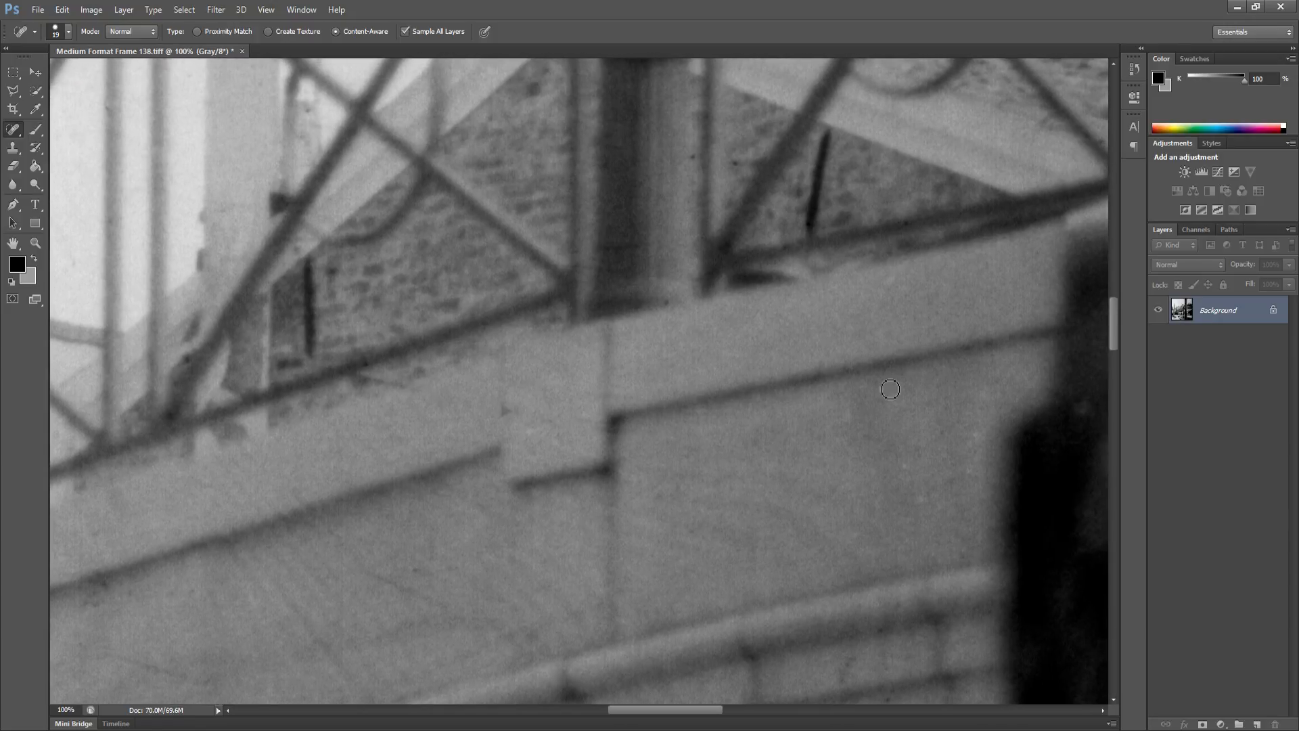
pyautogui.moveTo(846, 372); pyautogui.dragTo(672, 376)
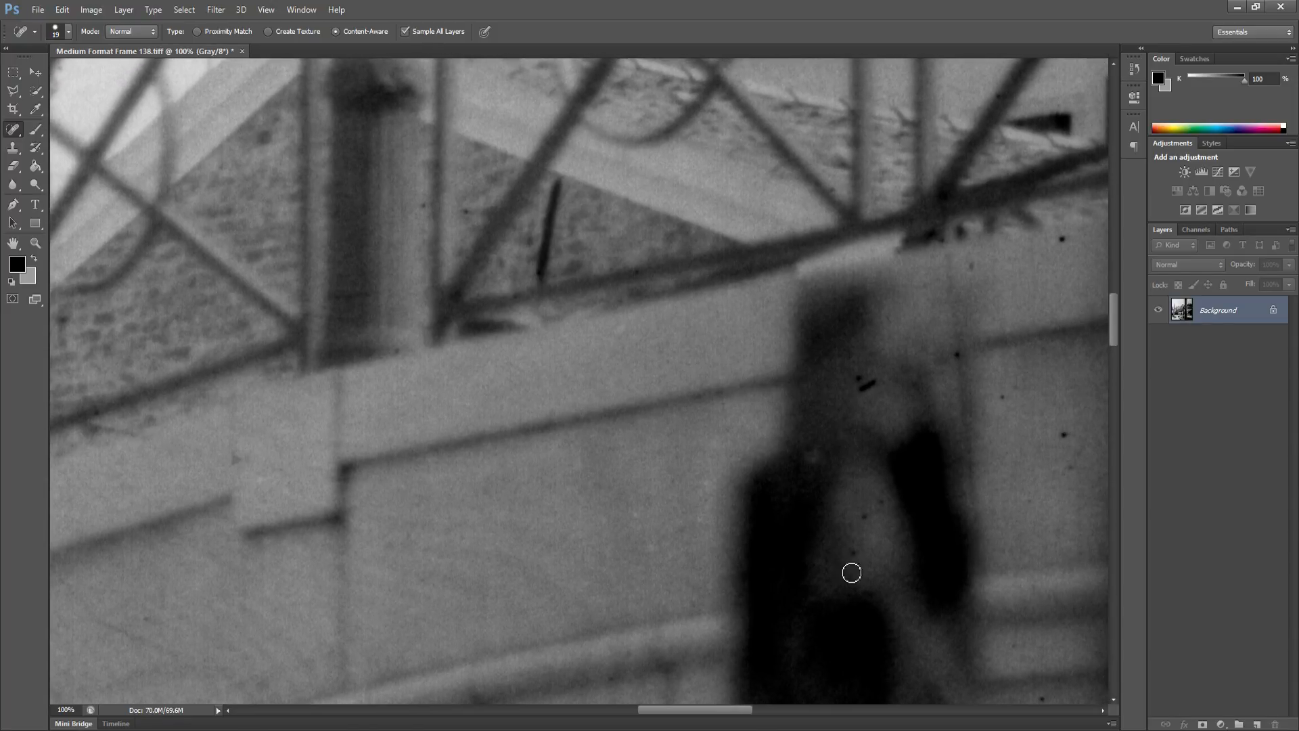
pyautogui.click(860, 555)
pyautogui.click(867, 516)
pyautogui.click(870, 381)
# Heal the black specks on the wall and stone courses between the blurred figure and the wide dark column
pyautogui.moveTo(886, 419); pyautogui.dragTo(699, 359)
pyautogui.click(830, 641)
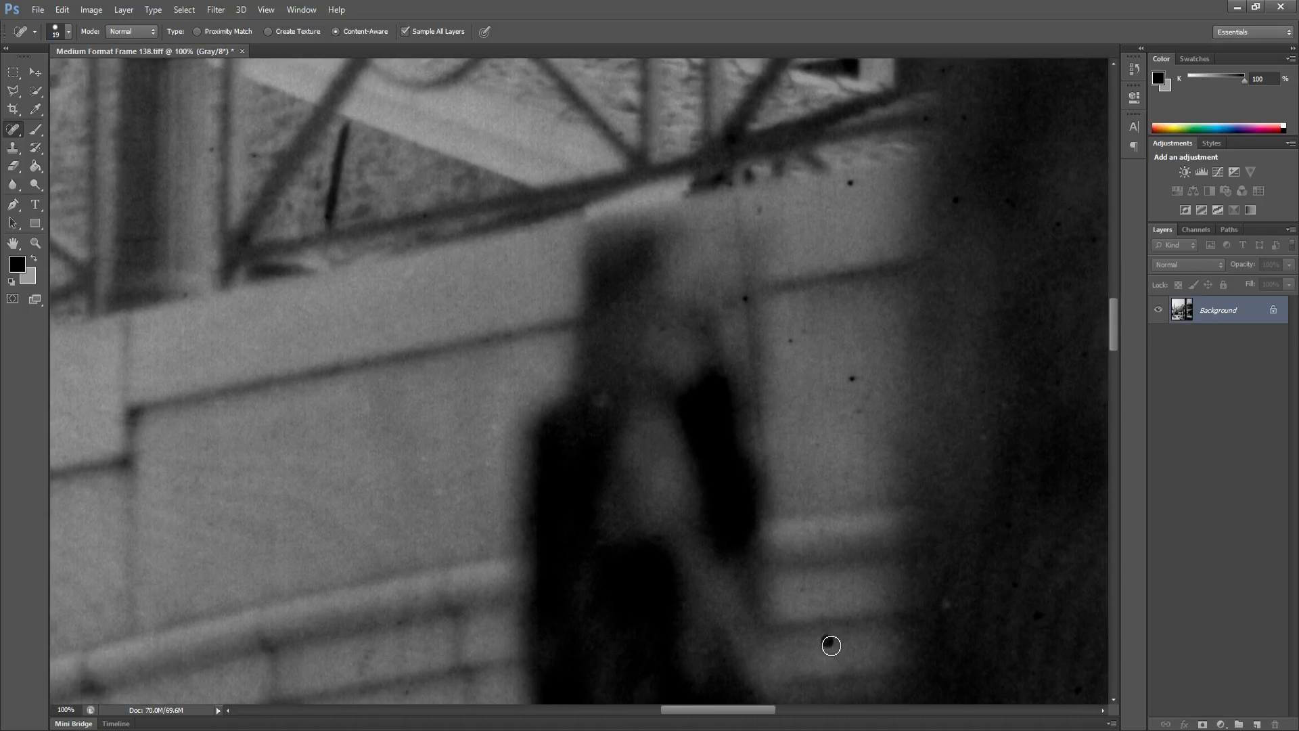
pyautogui.click(802, 593)
pyautogui.click(857, 408)
pyautogui.click(853, 379)
pyautogui.click(744, 299)
pyautogui.click(758, 211)
pyautogui.click(850, 183)
# Heal the black specks on the near side of the wide, blurred dark column
pyautogui.moveTo(952, 241); pyautogui.dragTo(715, 211)
pyautogui.click(922, 278)
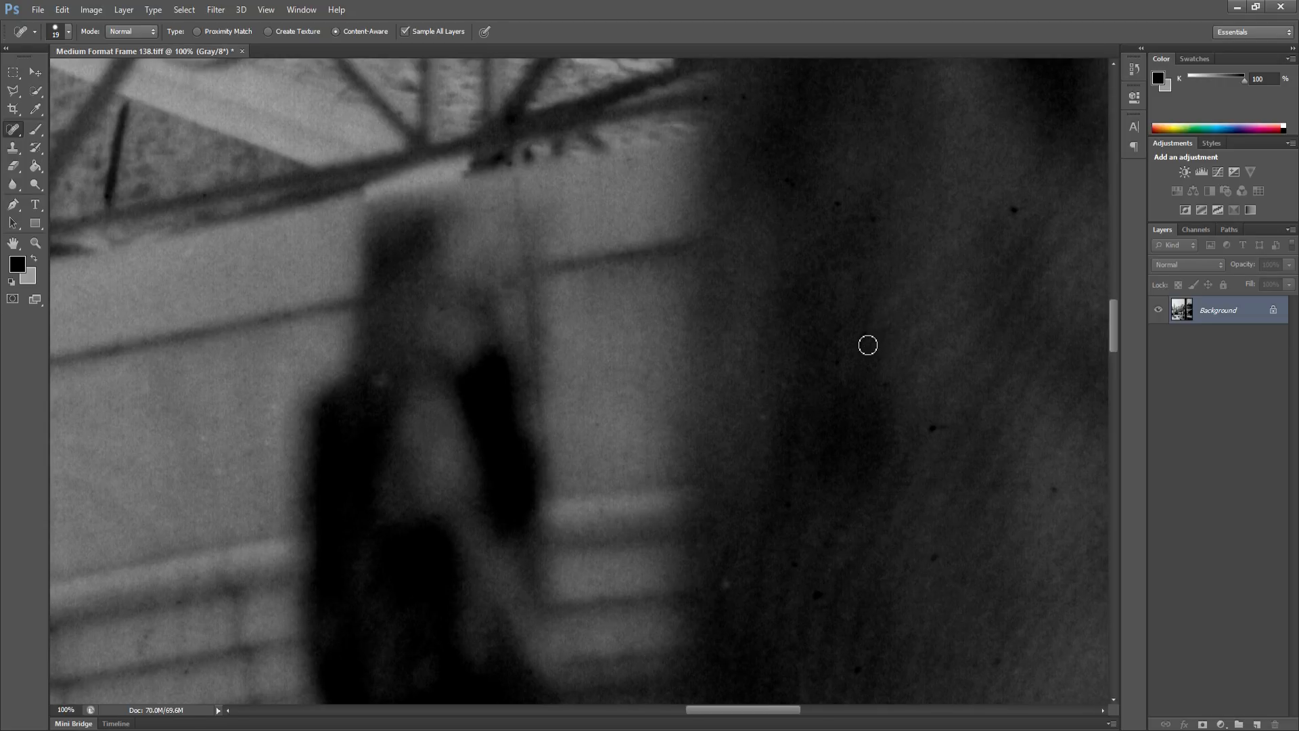
pyautogui.click(935, 432)
pyautogui.click(932, 560)
pyautogui.click(1035, 697)
pyautogui.click(875, 218)
# Heal the black specks on the lower far side of the blurred dark column
pyautogui.moveTo(934, 290); pyautogui.dragTo(706, 304)
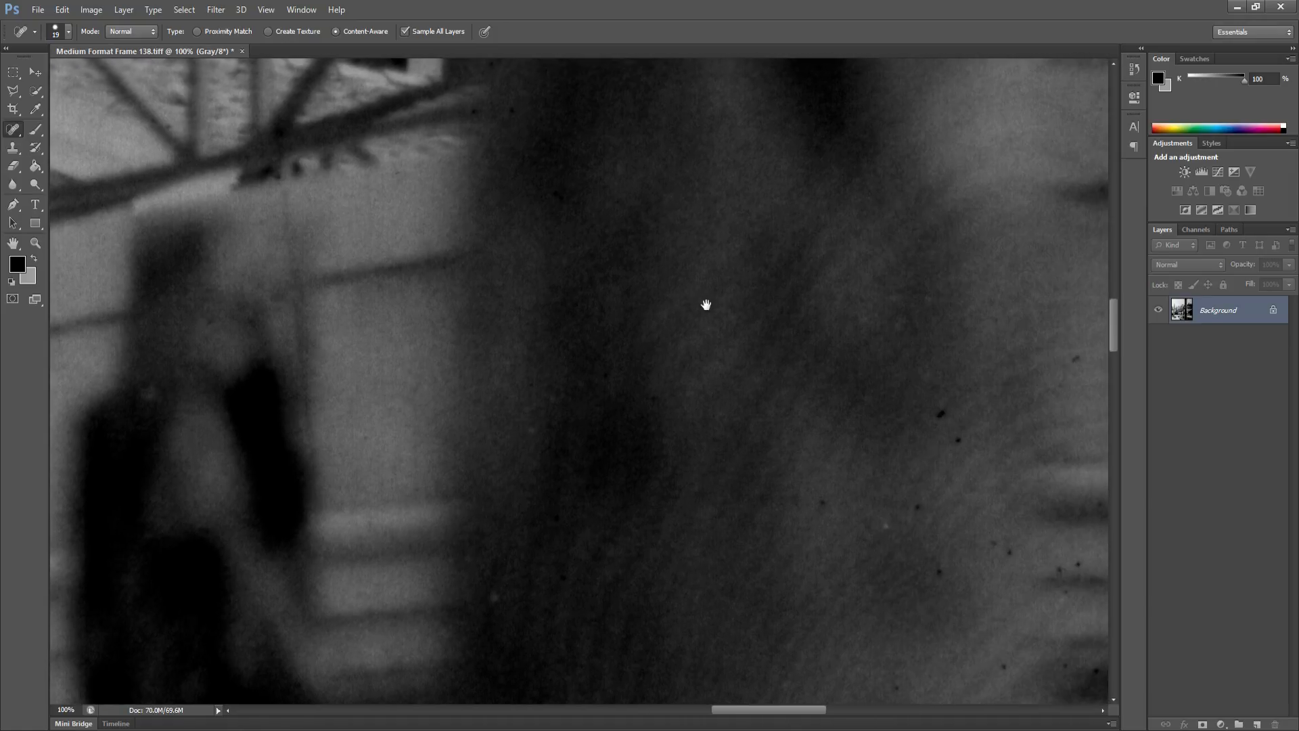
pyautogui.click(827, 509)
pyautogui.click(919, 504)
pyautogui.click(942, 567)
pyautogui.click(1006, 668)
# Heal the specks on the stone courses beyond the dark column and the one at the column's edge
pyautogui.moveTo(912, 511); pyautogui.dragTo(692, 466)
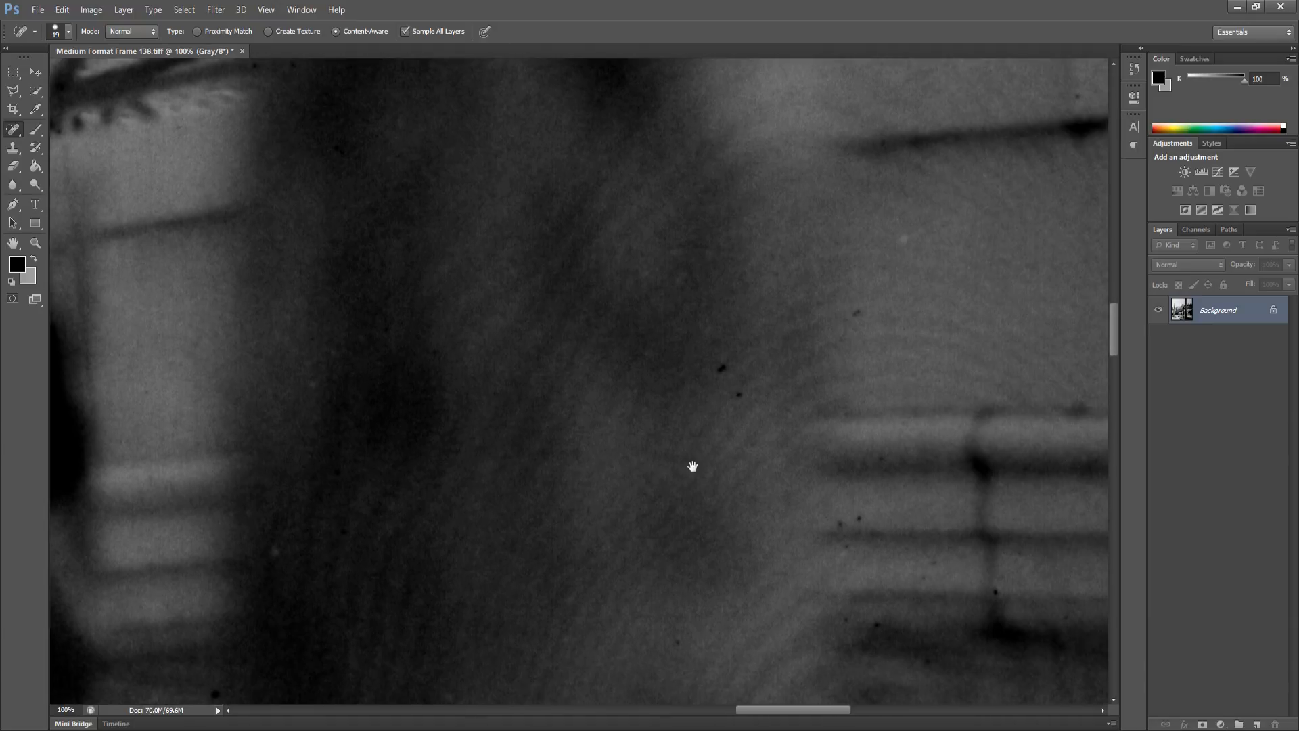
pyautogui.click(878, 627)
pyautogui.click(998, 595)
pyautogui.click(845, 520)
pyautogui.click(881, 458)
pyautogui.click(739, 393)
# Heal the remaining specks on the shaded wall and stone courses, through to the end of this strip
pyautogui.moveTo(899, 324)
pyautogui.mouseDown()
pyautogui.moveTo(810, 388)
pyautogui.moveTo(644, 298)
pyautogui.mouseUp()
pyautogui.moveTo(734, 310); pyautogui.dragTo(643, 293)
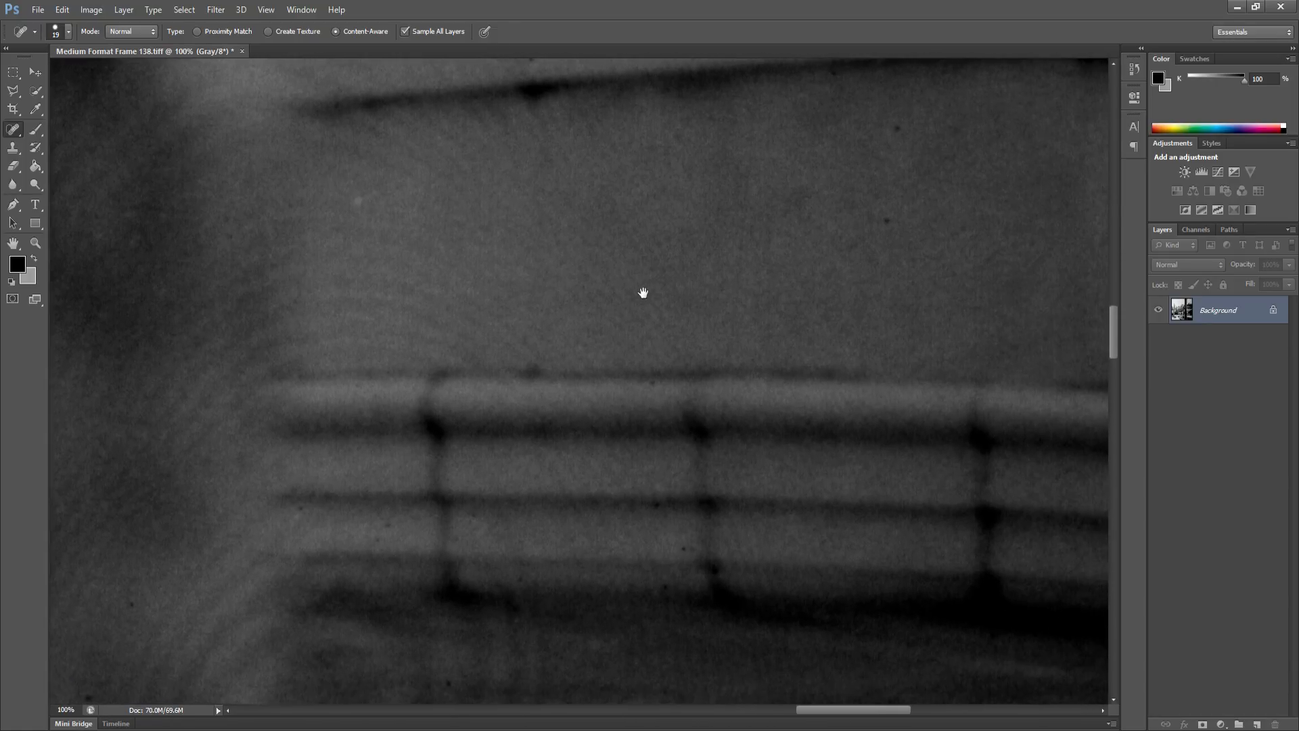
pyautogui.moveTo(677, 540); pyautogui.dragTo(684, 548)
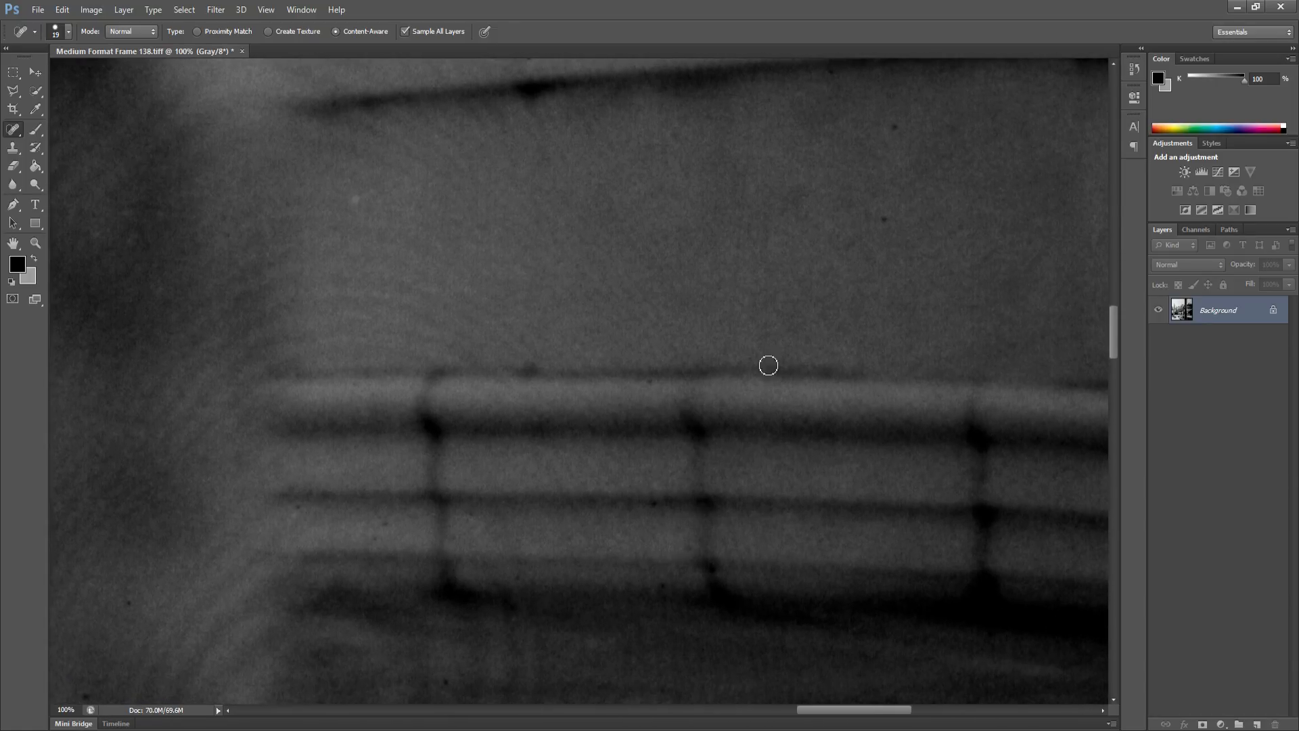
pyautogui.moveTo(891, 137); pyautogui.dragTo(885, 146)
pyautogui.moveTo(872, 270); pyautogui.dragTo(563, 323)
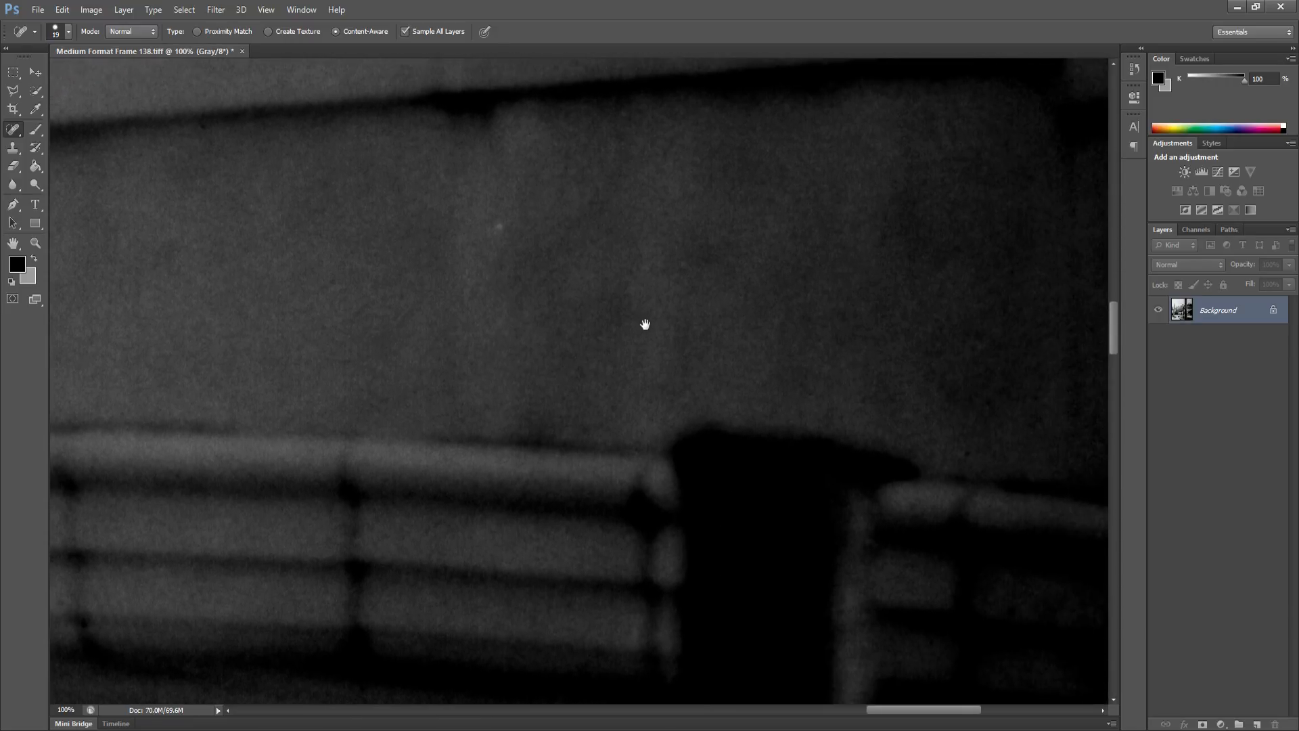
pyautogui.moveTo(643, 322); pyautogui.dragTo(562, 248)
pyautogui.moveTo(738, 447); pyautogui.dragTo(655, 408)
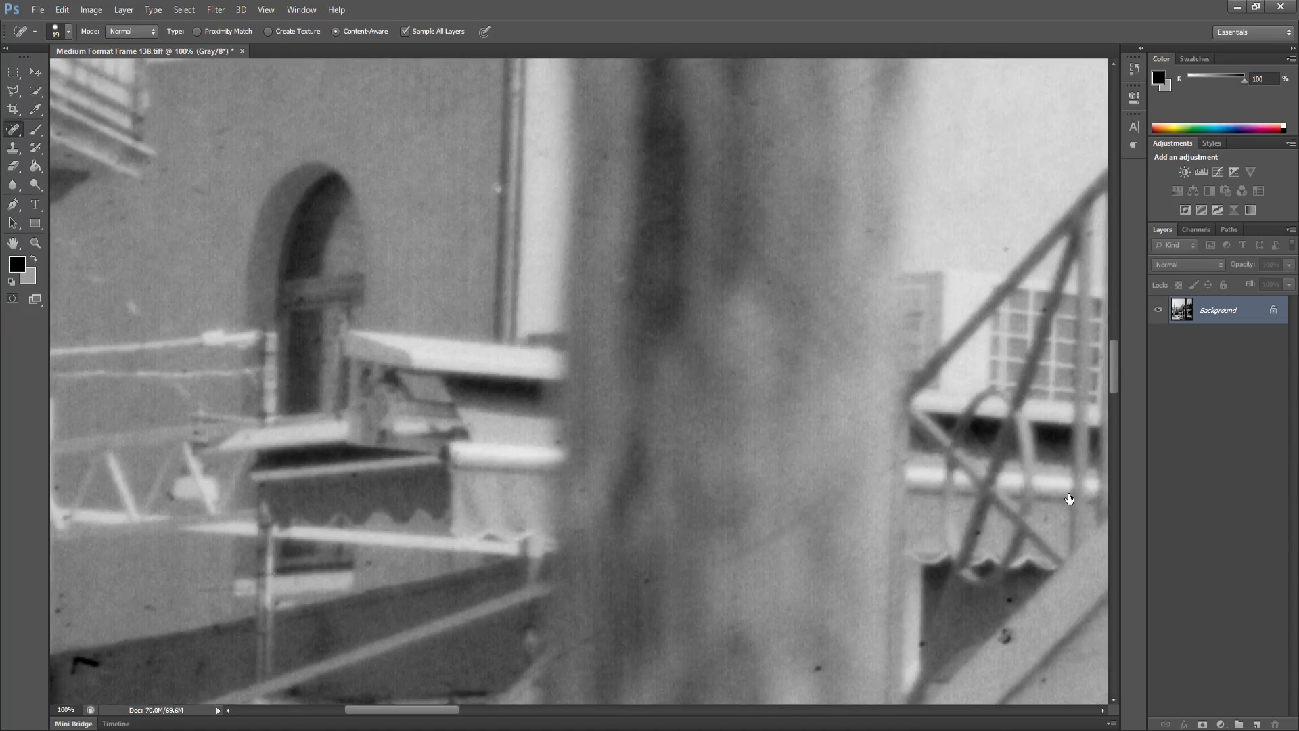
# Start the next strip at the photo's edge, healing the hooked black mark on the dark band and the specks on the panelled wall below
pyautogui.moveTo(528, 426)
pyautogui.mouseDown()
pyautogui.moveTo(605, 302)
pyautogui.moveTo(620, 192)
pyautogui.mouseUp()
pyautogui.moveTo(593, 412); pyautogui.dragTo(607, 336)
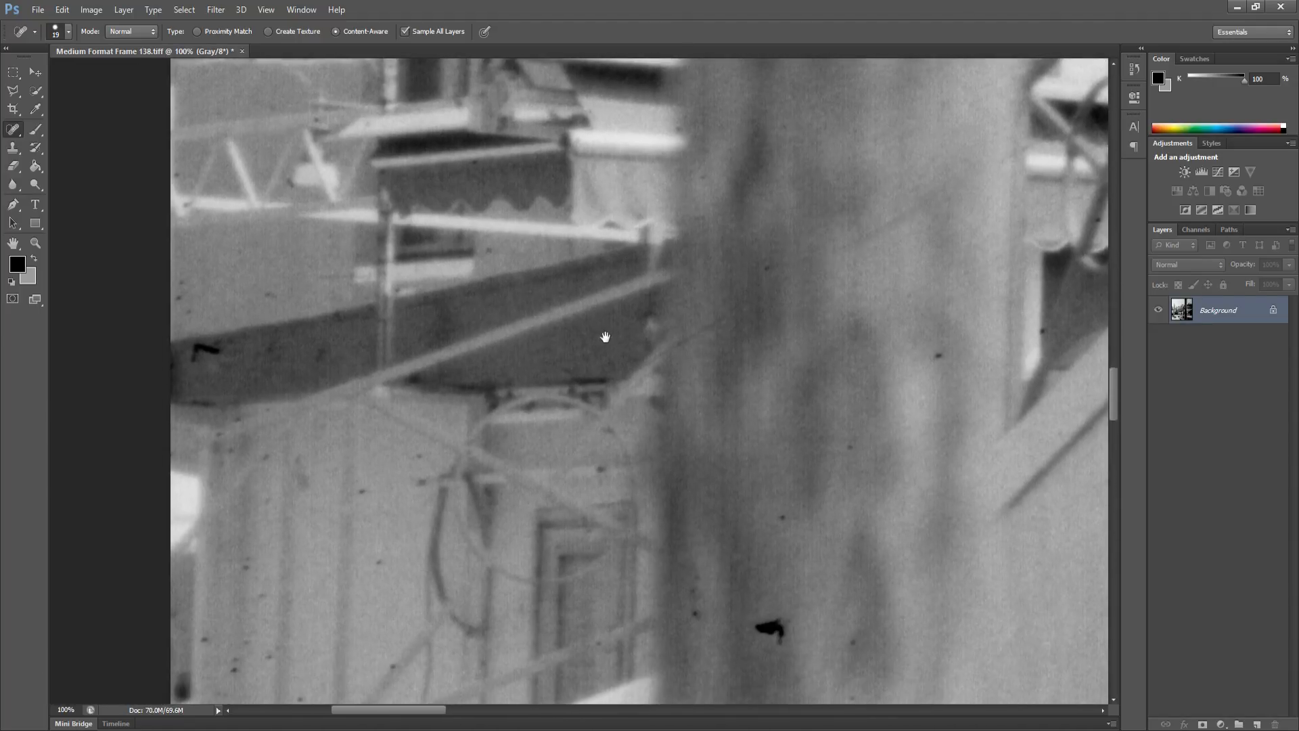
pyautogui.moveTo(196, 357); pyautogui.dragTo(224, 346)
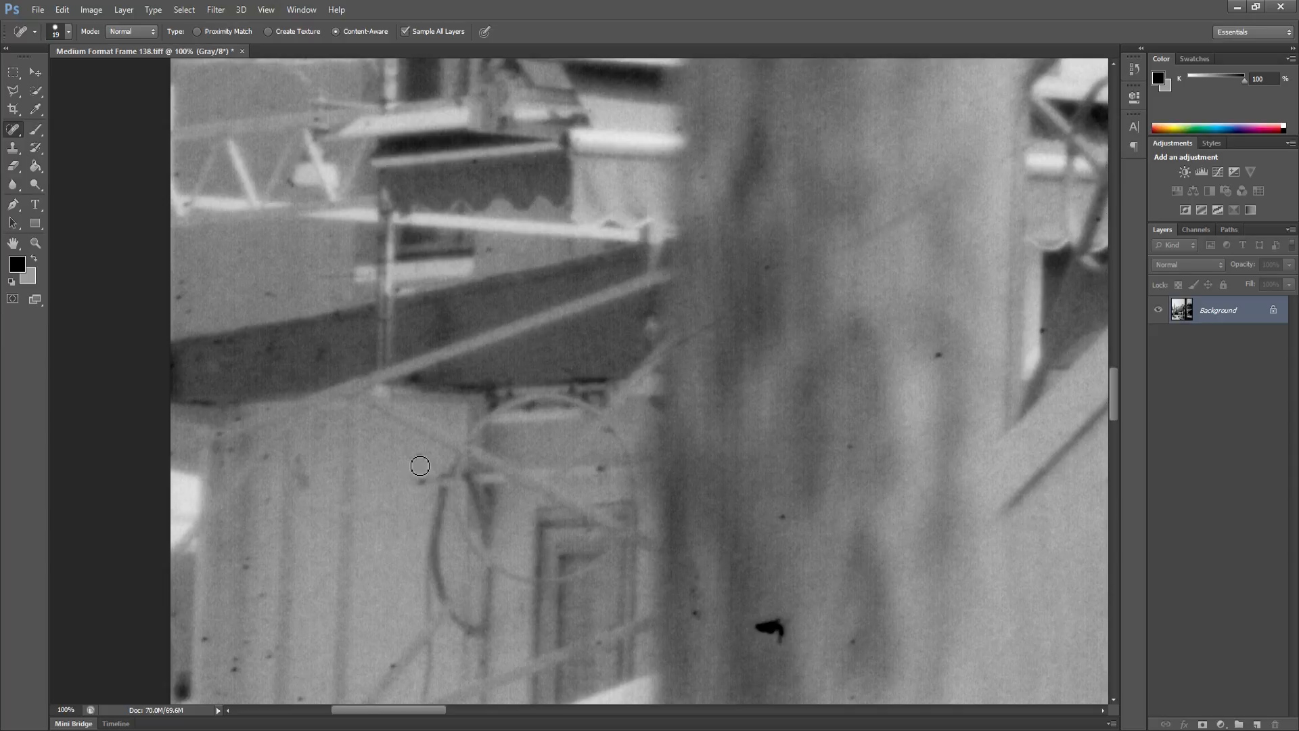
pyautogui.click(390, 666)
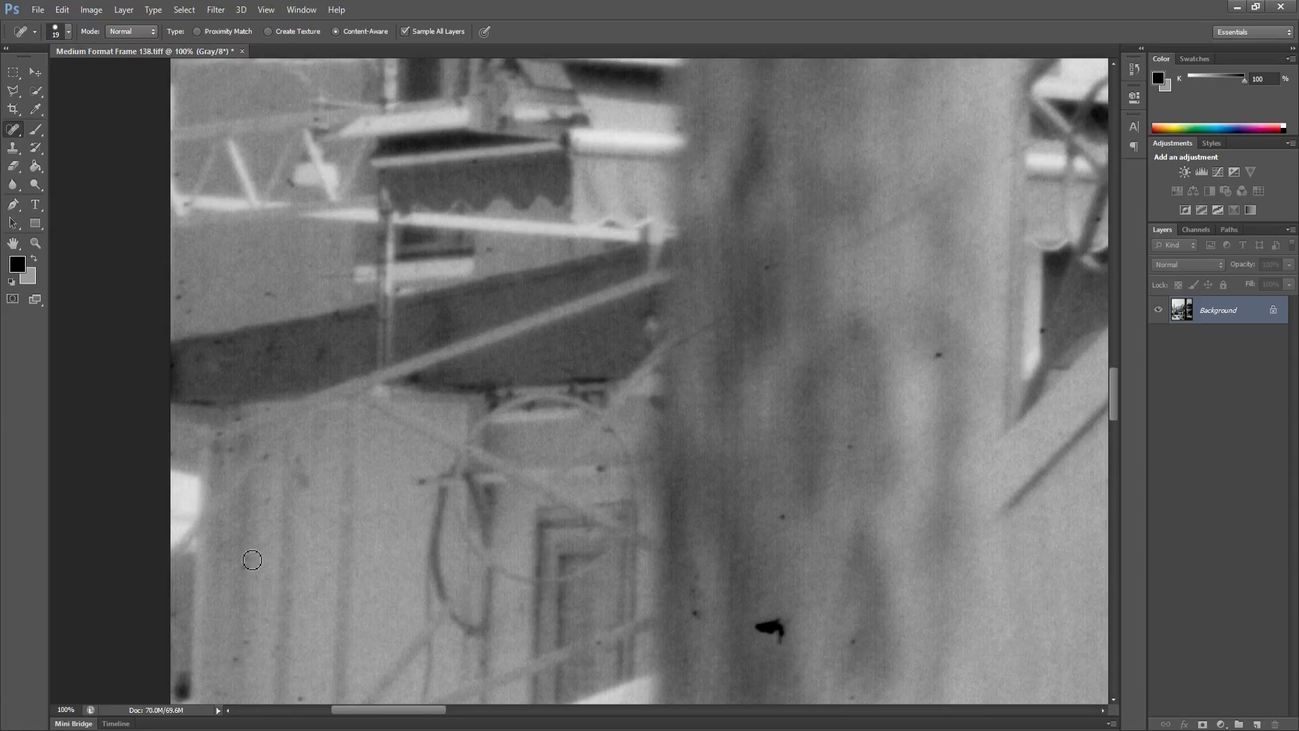
pyautogui.moveTo(280, 563); pyautogui.dragTo(277, 484)
pyautogui.click(298, 620)
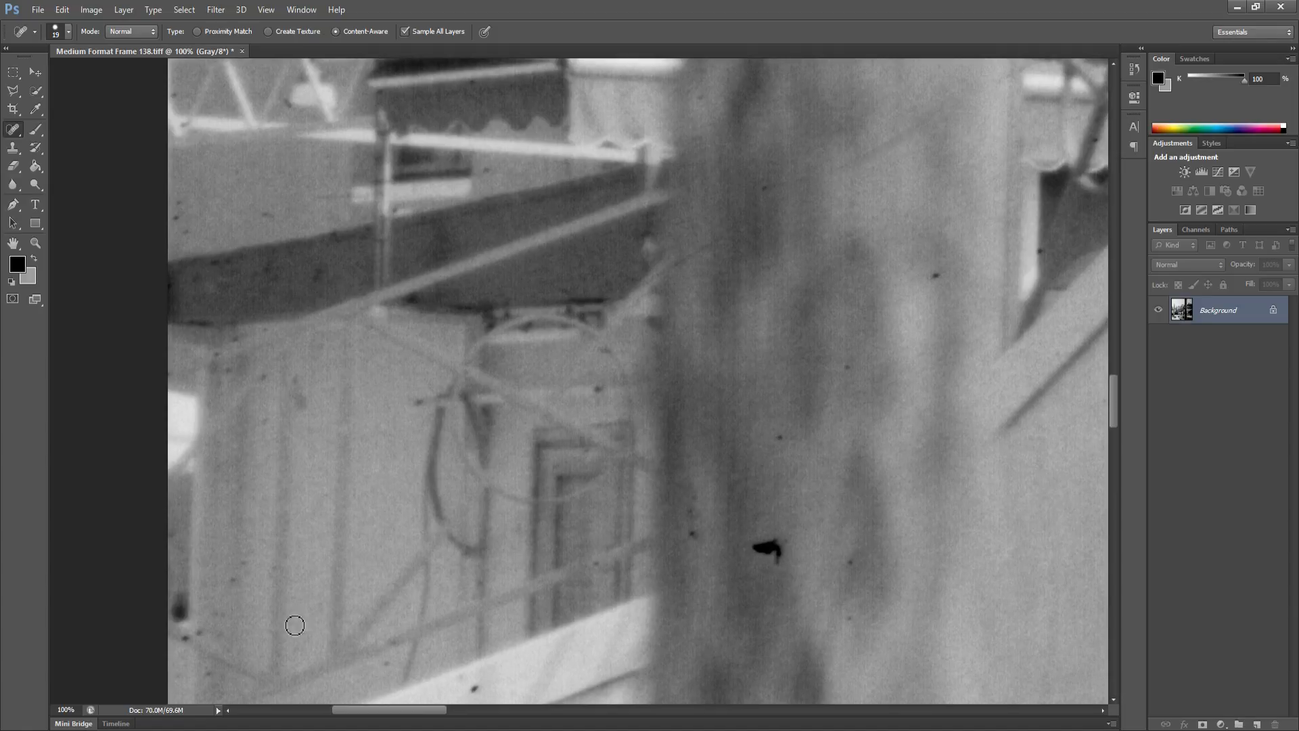
# Heal the specks at the foot of the panelled wall and the black spot on the light diagonal beam
pyautogui.click(186, 640)
pyautogui.click(217, 673)
pyautogui.moveTo(426, 479); pyautogui.dragTo(409, 403)
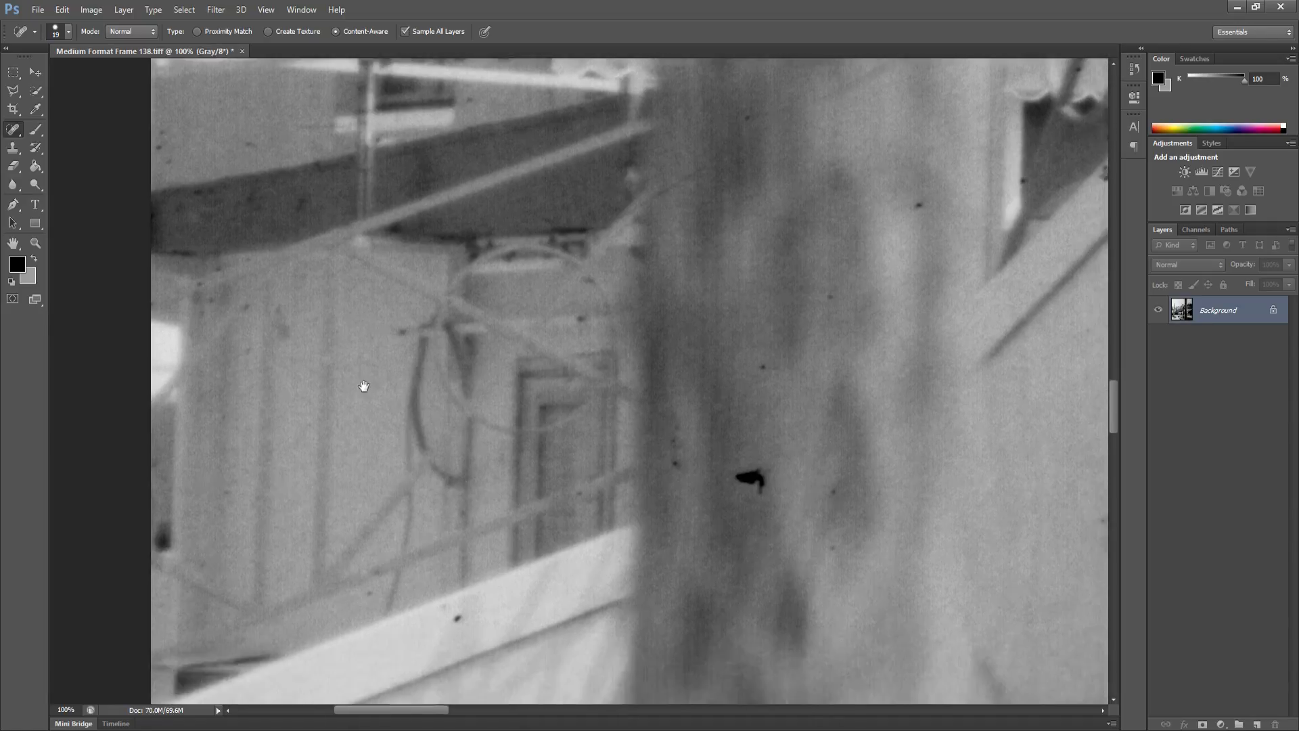
pyautogui.click(458, 615)
pyautogui.click(419, 625)
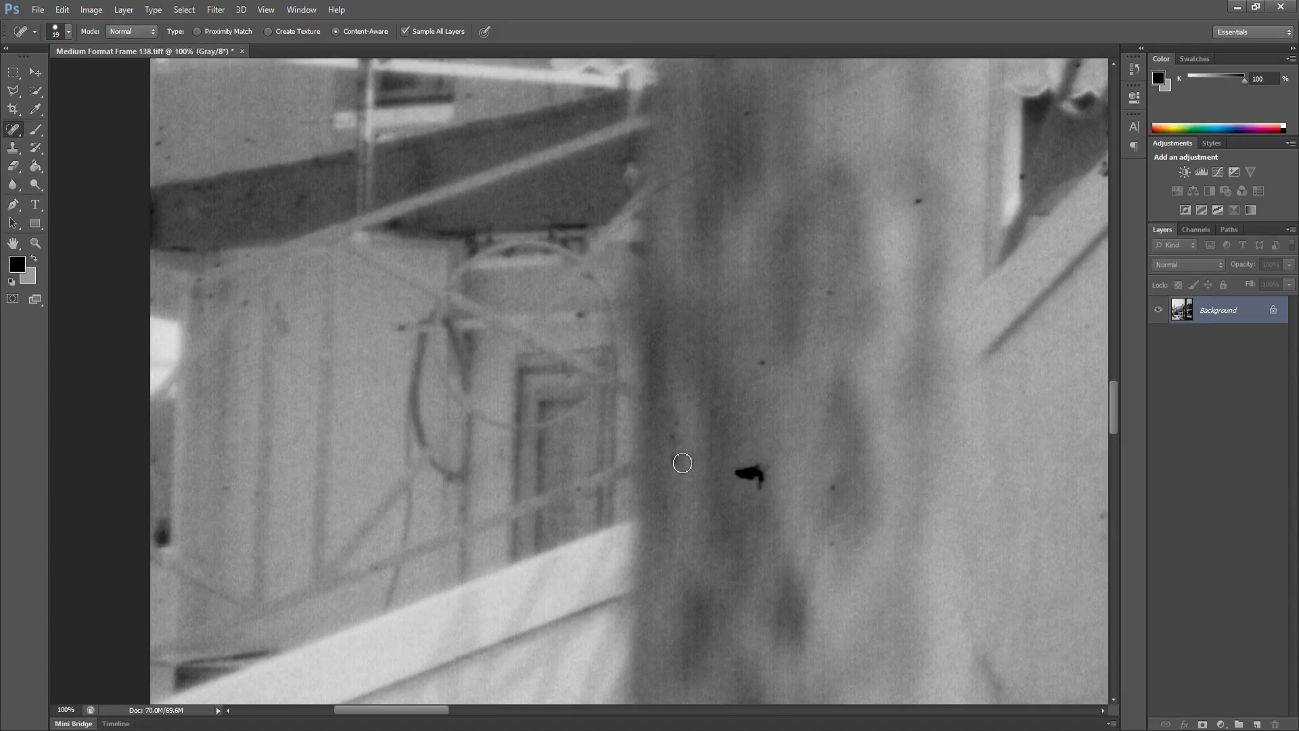
# Heal the large black mark on the blurred trunk and the small specks beside it
pyautogui.click(675, 435)
pyautogui.click(660, 498)
pyautogui.click(754, 484)
pyautogui.moveTo(740, 472)
pyautogui.mouseDown()
pyautogui.moveTo(764, 486)
pyautogui.moveTo(738, 474)
pyautogui.mouseUp()
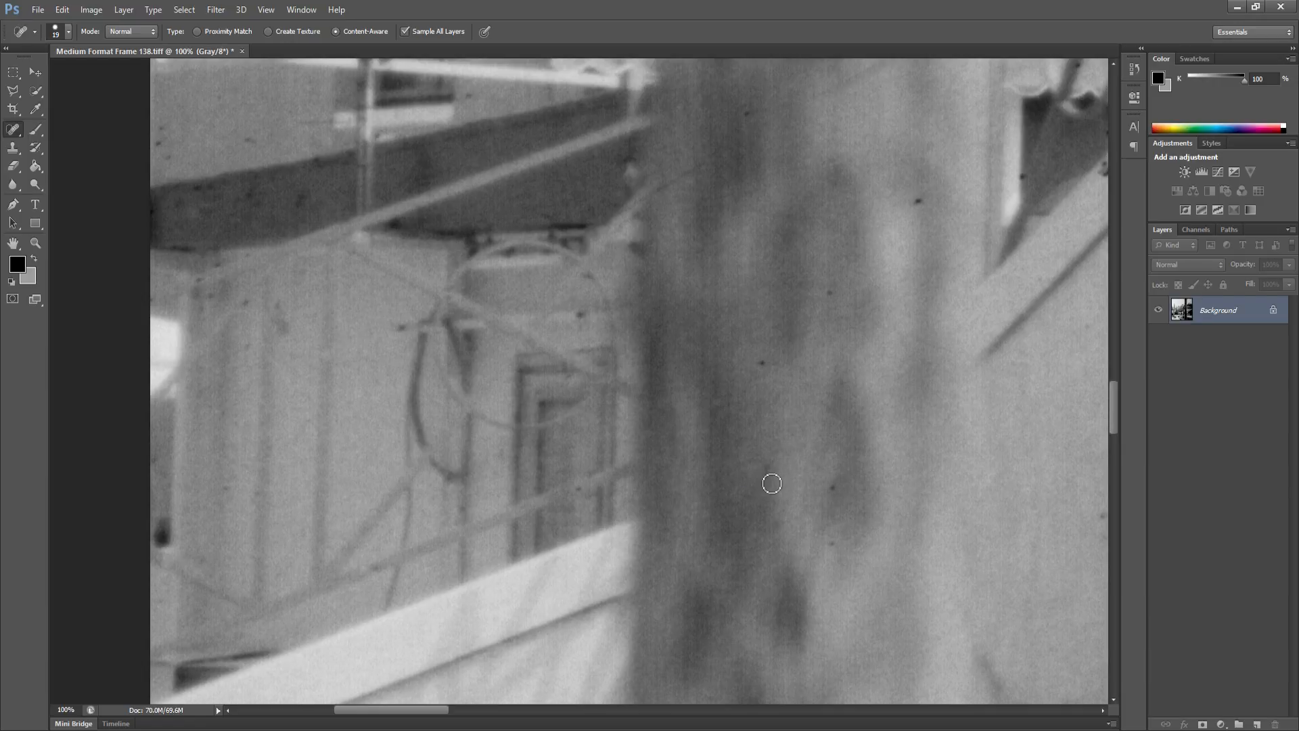
pyautogui.click(771, 467)
# Heal the remaining scattered black specks across the middle and far side of the blurred trunk
pyautogui.click(834, 485)
pyautogui.click(832, 544)
pyautogui.click(765, 365)
pyautogui.click(765, 366)
pyautogui.click(828, 298)
pyautogui.moveTo(864, 333); pyautogui.dragTo(661, 366)
pyautogui.click(720, 235)
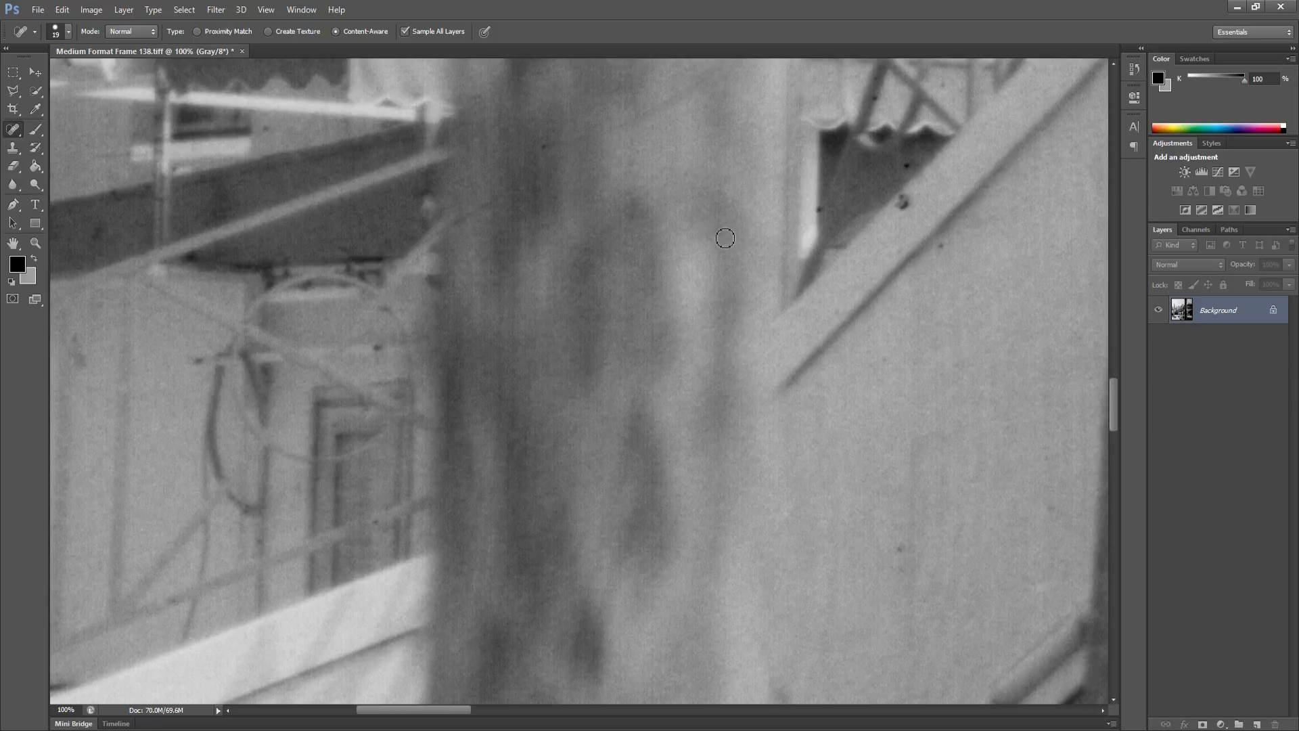
# Heal the specks on the plain wall below and along the light diagonal rail
pyautogui.click(903, 550)
pyautogui.click(949, 242)
pyautogui.click(908, 205)
# Heal the curved black hair on the dark post and the specks on the wall just beyond it
pyautogui.moveTo(876, 220); pyautogui.dragTo(674, 283)
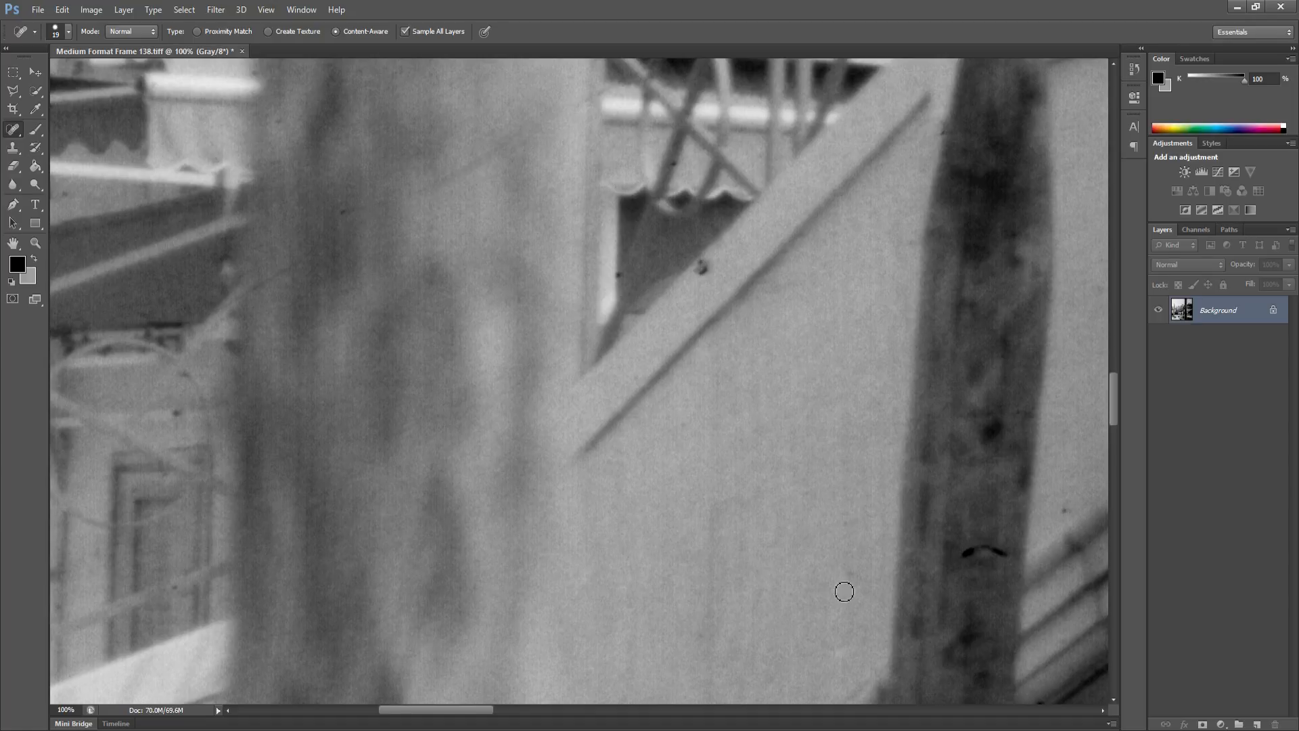
pyautogui.moveTo(968, 557)
pyautogui.mouseDown()
pyautogui.moveTo(1009, 563)
pyautogui.moveTo(982, 551)
pyautogui.mouseUp()
pyautogui.moveTo(851, 511); pyautogui.dragTo(708, 508)
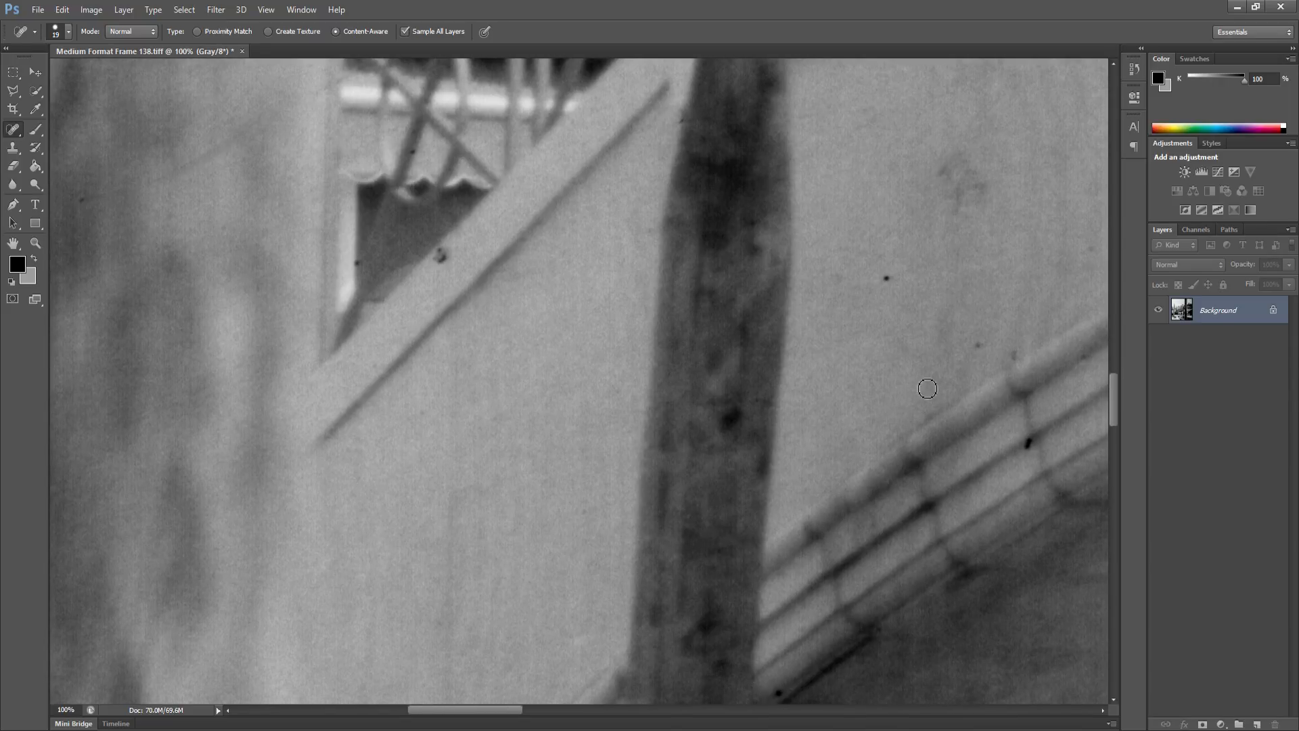
pyautogui.click(882, 280)
pyautogui.click(1017, 347)
# Heal the specks and crescent mark on the wall above the sloping moulding, and the specks on the ground below
pyautogui.moveTo(1013, 313); pyautogui.dragTo(838, 336)
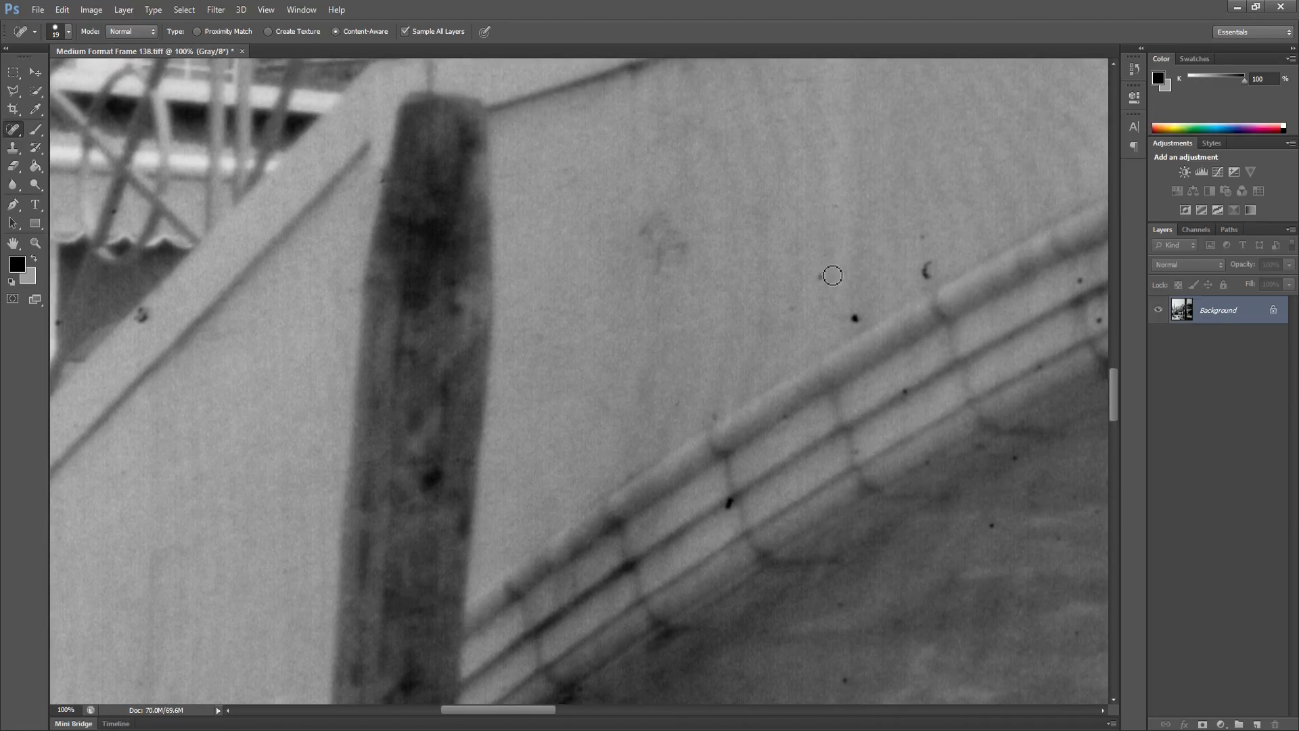
pyautogui.click(824, 281)
pyautogui.click(857, 320)
pyautogui.click(927, 268)
pyautogui.click(922, 239)
pyautogui.click(993, 524)
pyautogui.click(846, 682)
# Heal the scattered black specks on the dark ground beneath the sloping stone courses
pyautogui.moveTo(894, 550); pyautogui.dragTo(739, 567)
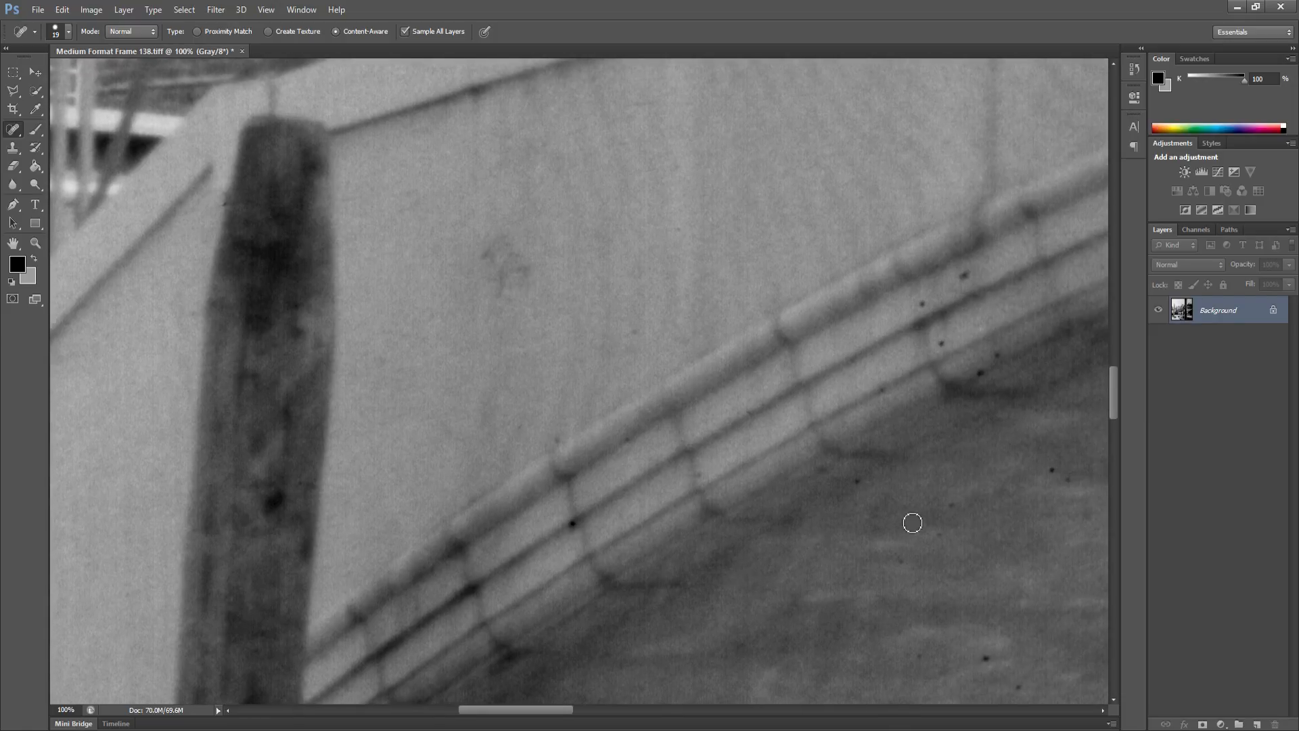
pyautogui.click(863, 486)
pyautogui.click(949, 507)
pyautogui.click(986, 658)
# Heal the group of black specks on the stone courses and along their lower shadow edge
pyautogui.moveTo(914, 514); pyautogui.dragTo(747, 555)
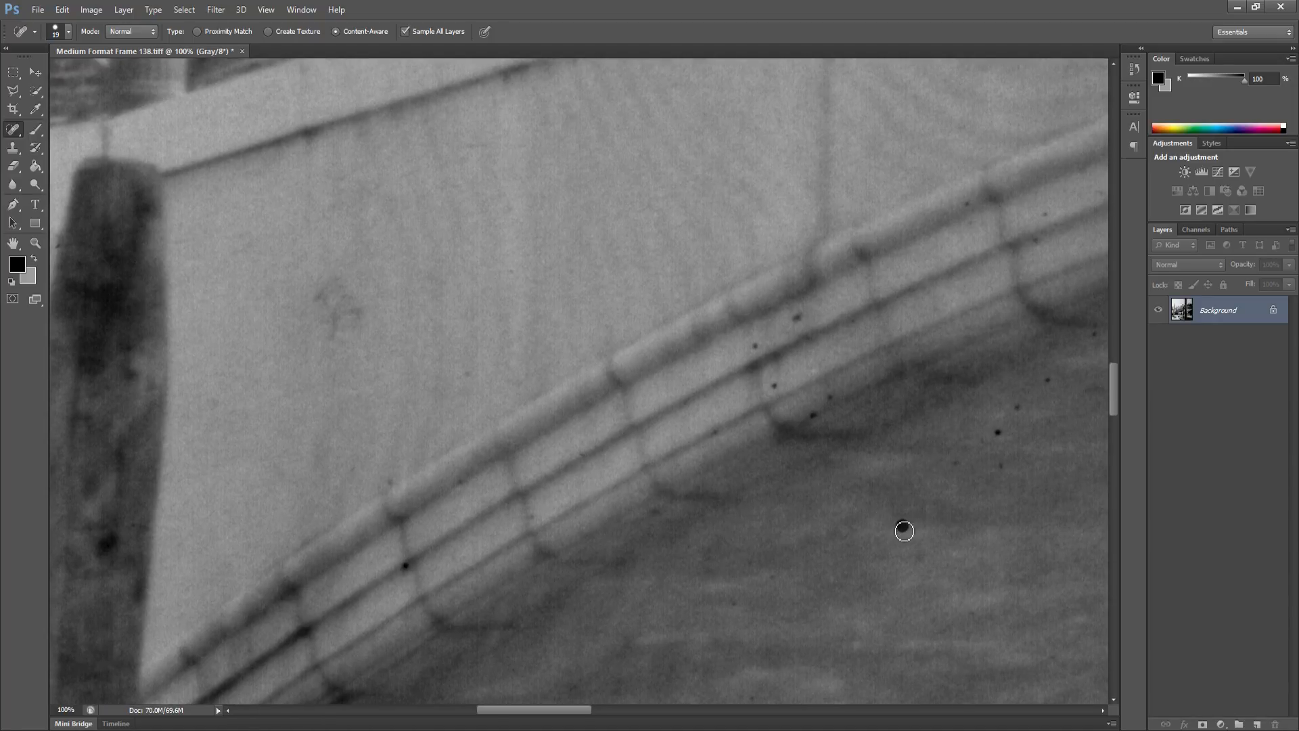
pyautogui.click(814, 419)
pyautogui.click(829, 398)
pyautogui.click(774, 385)
pyautogui.click(797, 317)
# Heal the next group of black specks on the dark ground, from the stone courses' shadow edge downward
pyautogui.moveTo(871, 463); pyautogui.dragTo(741, 473)
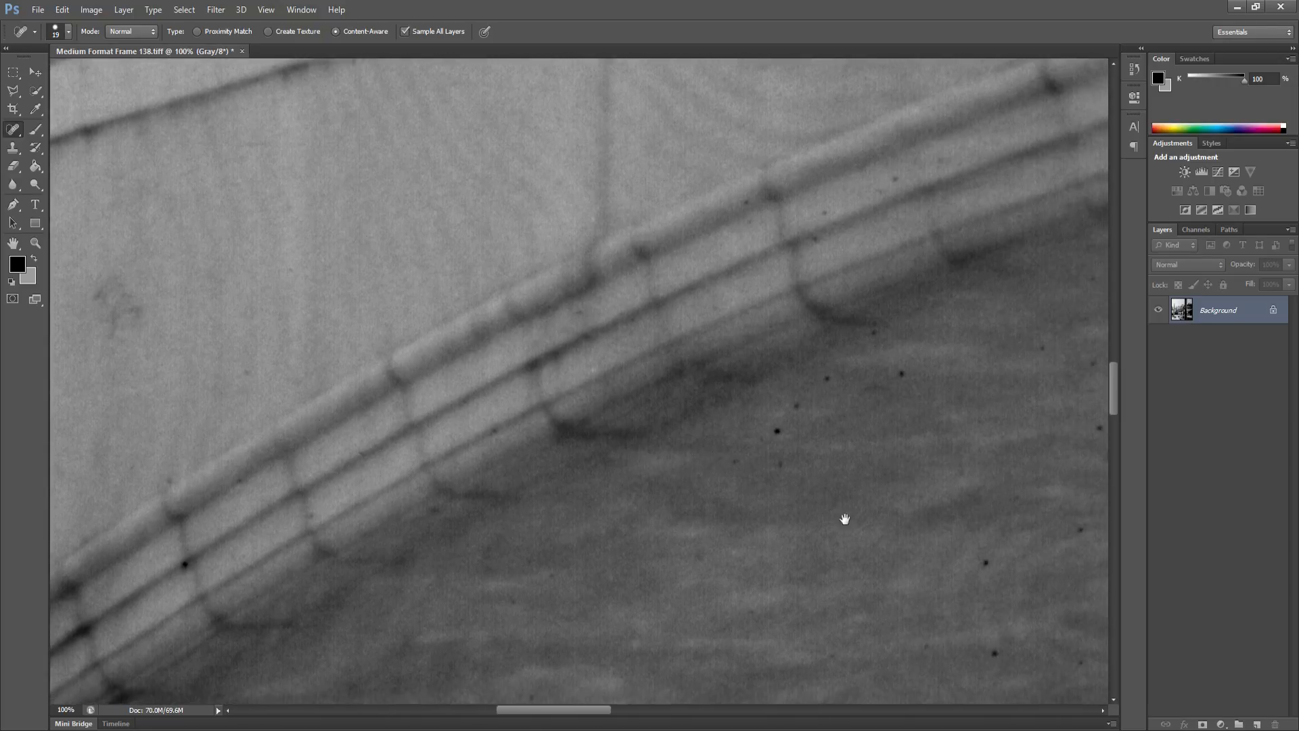
pyautogui.click(748, 457)
pyautogui.click(745, 425)
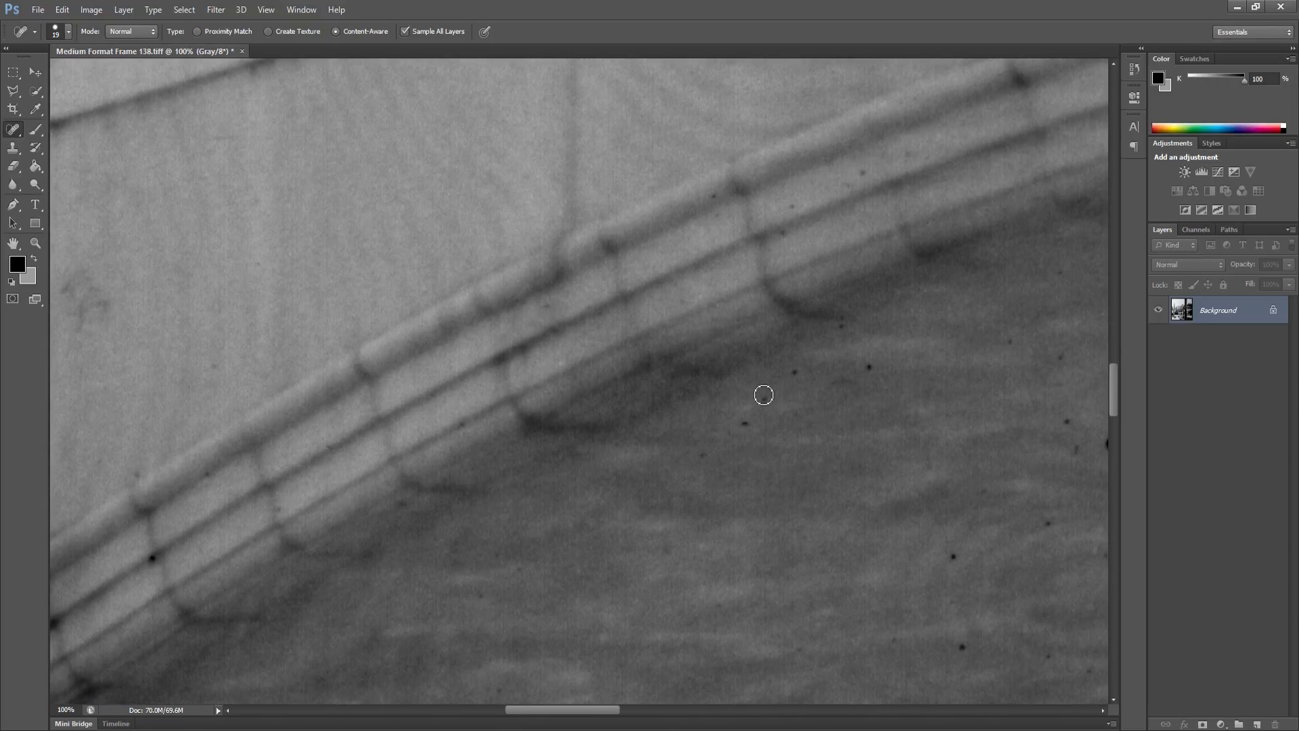
pyautogui.click(745, 424)
pyautogui.click(794, 372)
pyautogui.click(868, 366)
pyautogui.click(842, 326)
pyautogui.click(952, 553)
pyautogui.click(962, 647)
pyautogui.click(667, 551)
# Heal the large black blot on the dark ground and the cluster of specks around and below it
pyautogui.moveTo(876, 566); pyautogui.dragTo(663, 537)
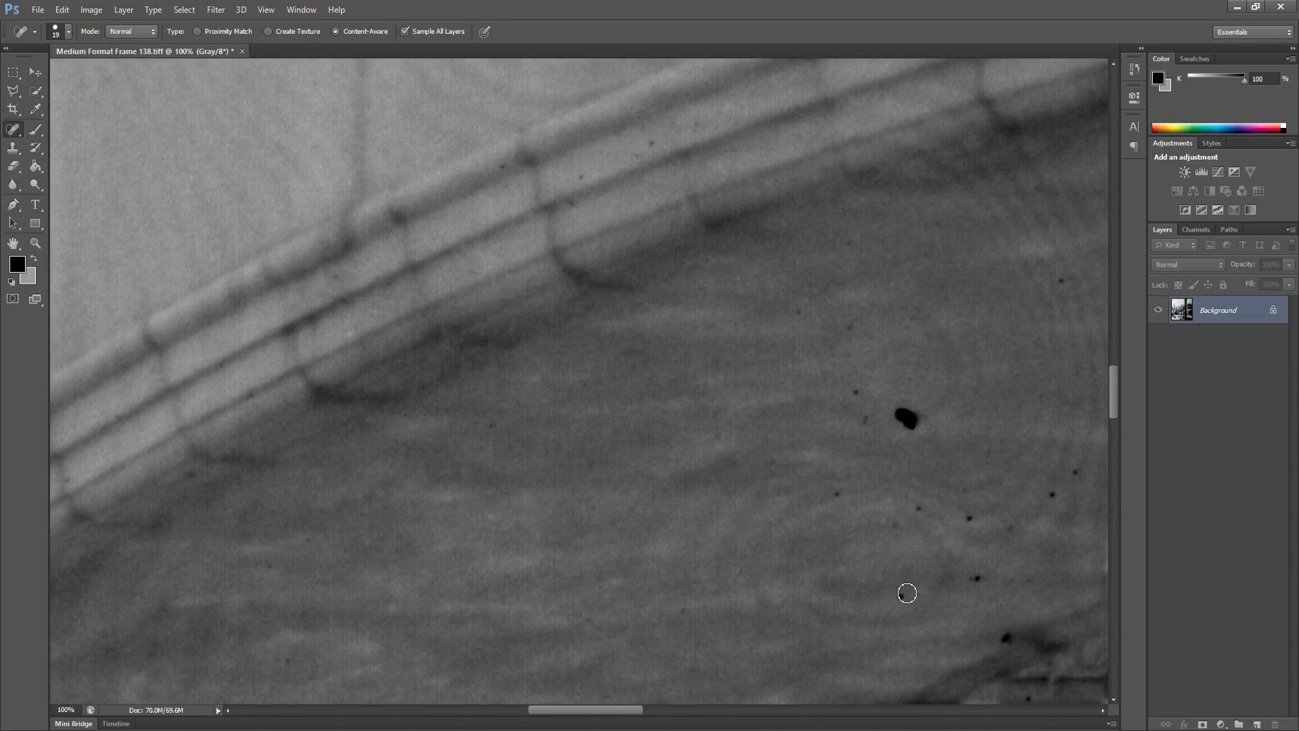
pyautogui.moveTo(895, 594); pyautogui.dragTo(927, 589)
pyautogui.click(977, 578)
pyautogui.click(970, 519)
pyautogui.click(919, 508)
pyautogui.click(836, 494)
pyautogui.click(866, 420)
pyautogui.moveTo(901, 410); pyautogui.dragTo(919, 429)
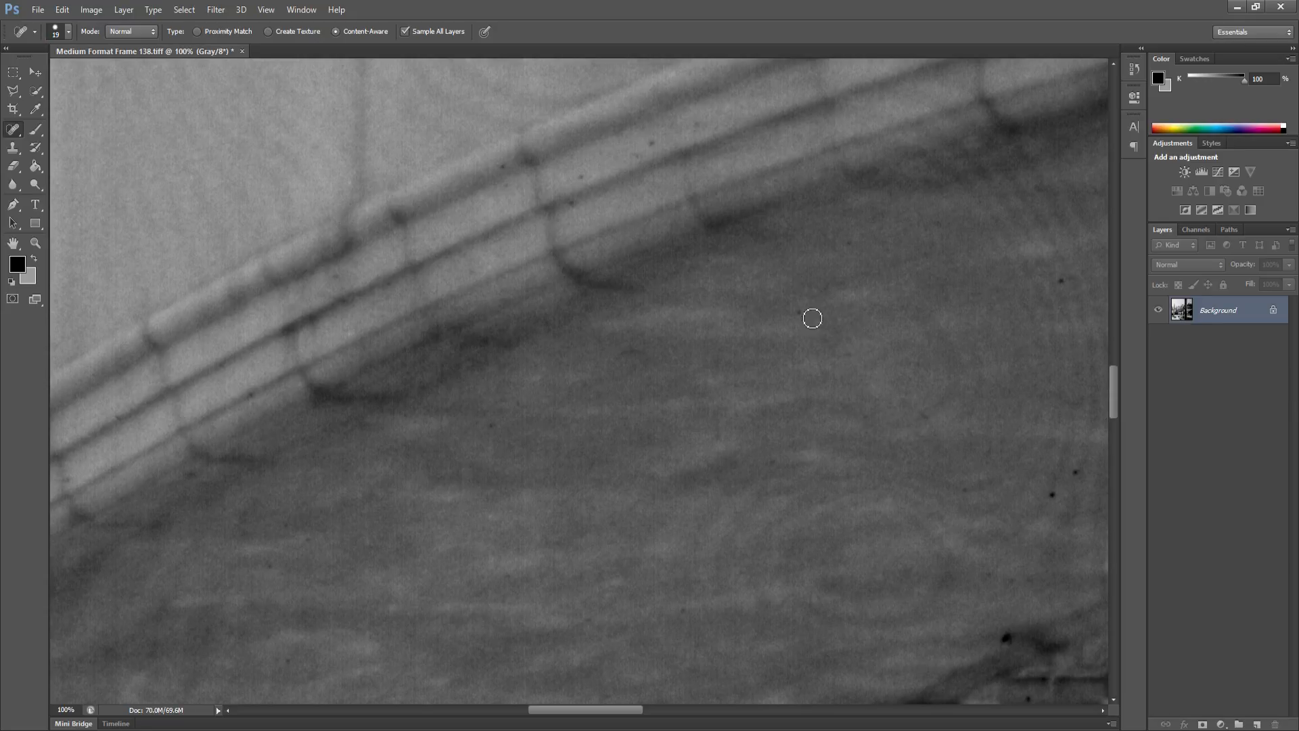
# Heal the small dark specks on the sloping stone courses around the vertical joint
pyautogui.moveTo(792, 310); pyautogui.dragTo(768, 415)
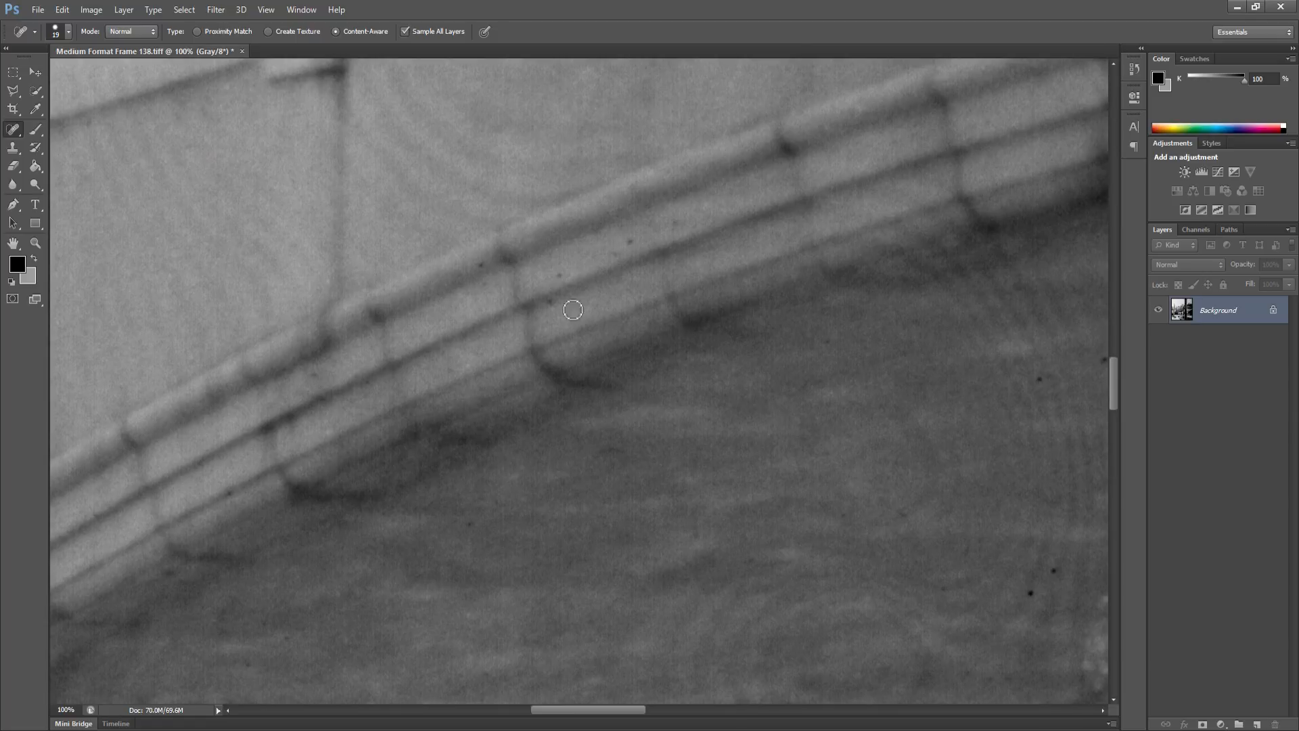
pyautogui.moveTo(547, 310); pyautogui.dragTo(554, 311)
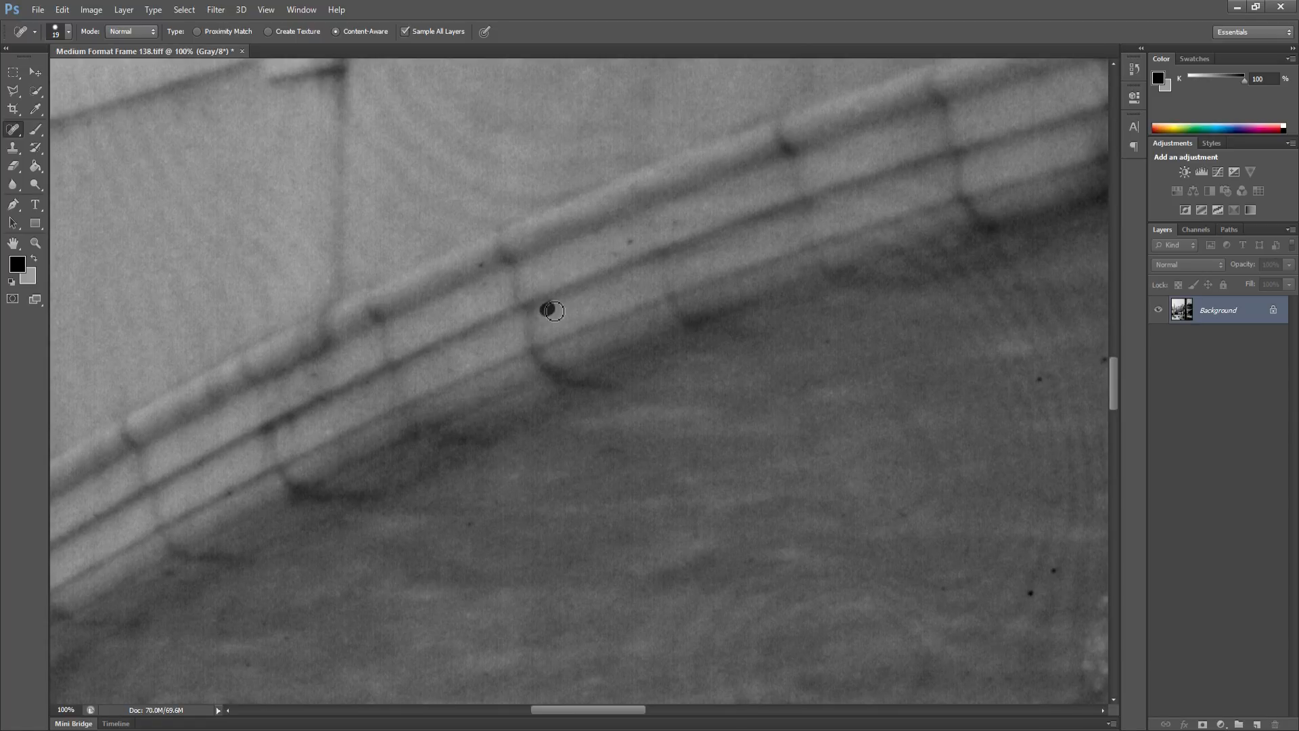
pyautogui.click(486, 278)
pyautogui.click(620, 244)
pyautogui.click(600, 235)
# Heal the black specks on the rippled dark ground above the pale patch
pyautogui.moveTo(729, 370); pyautogui.dragTo(576, 369)
pyautogui.click(904, 566)
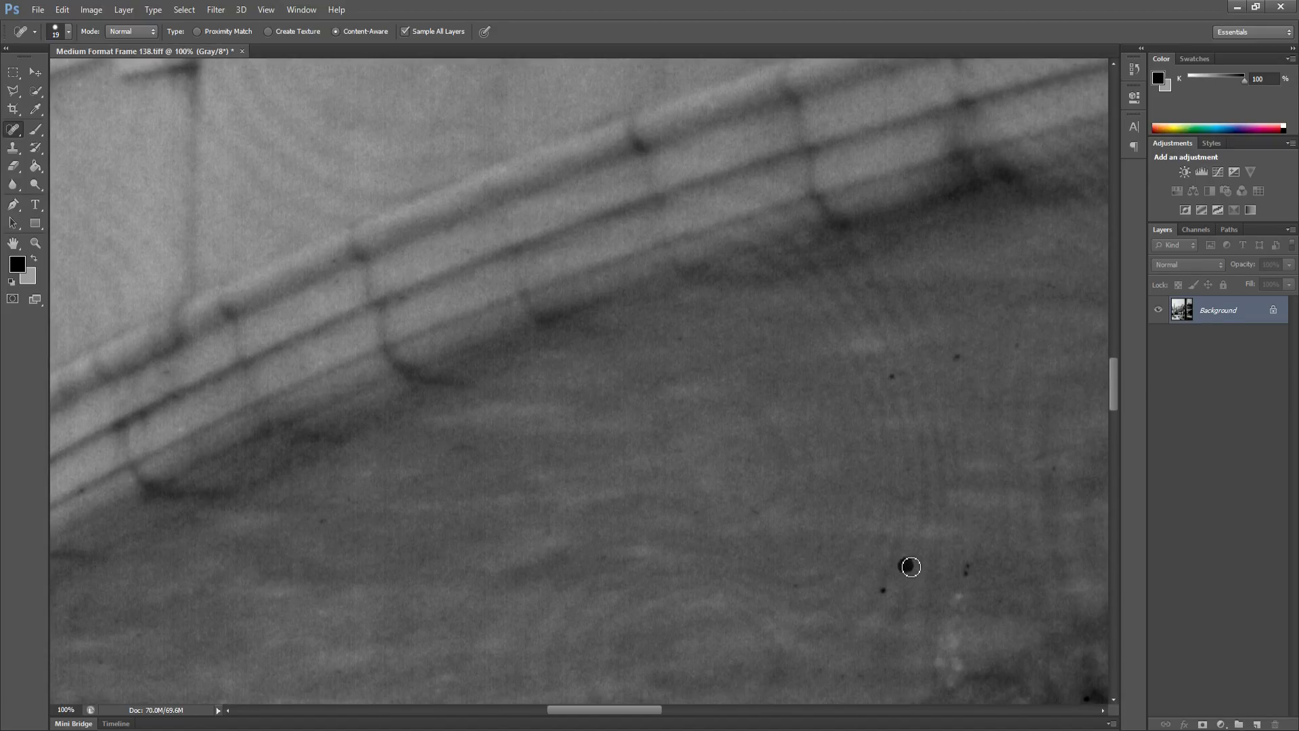
pyautogui.click(881, 592)
pyautogui.click(966, 575)
pyautogui.click(891, 377)
# Heal the specks on the dark ground above the pale upright post and brickwork
pyautogui.moveTo(900, 398); pyautogui.dragTo(667, 381)
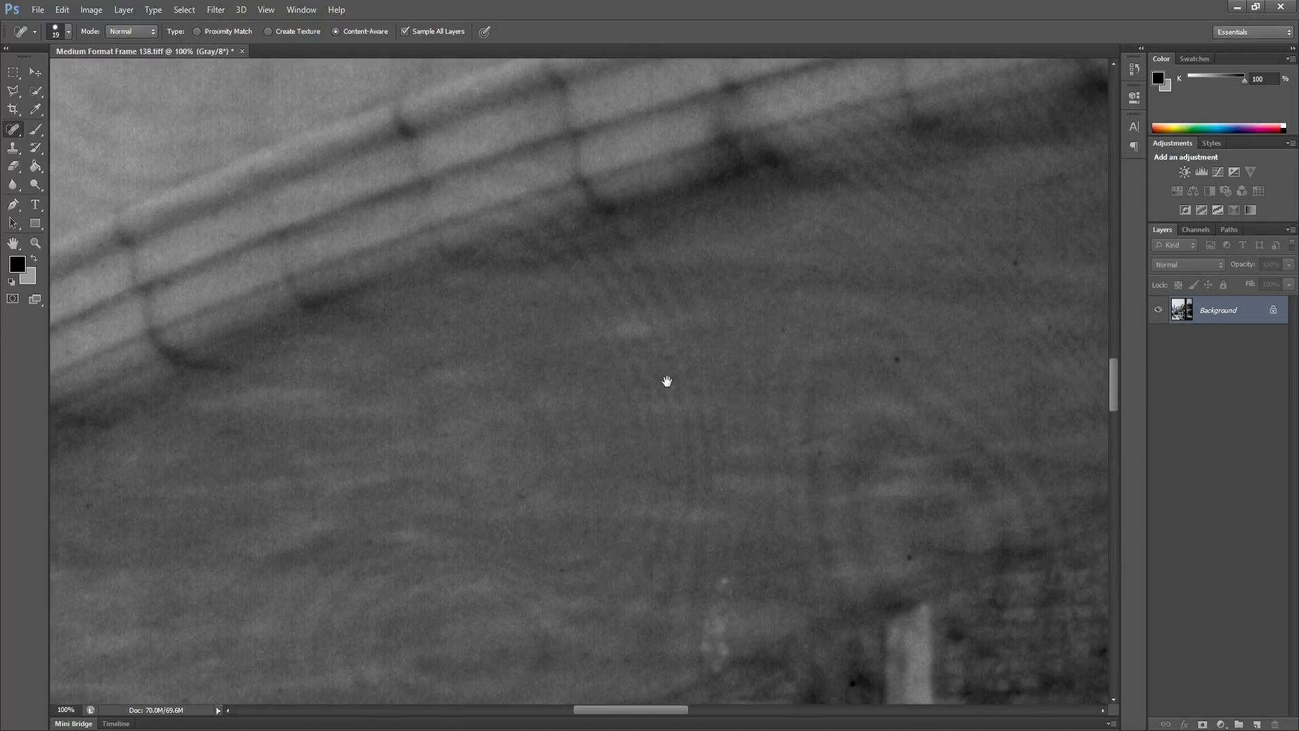
pyautogui.click(910, 559)
pyautogui.click(821, 448)
pyautogui.click(896, 359)
# Heal the black specks above and on the dark brick wall, and the spots on the sloping edge beside it
pyautogui.moveTo(892, 343); pyautogui.dragTo(670, 382)
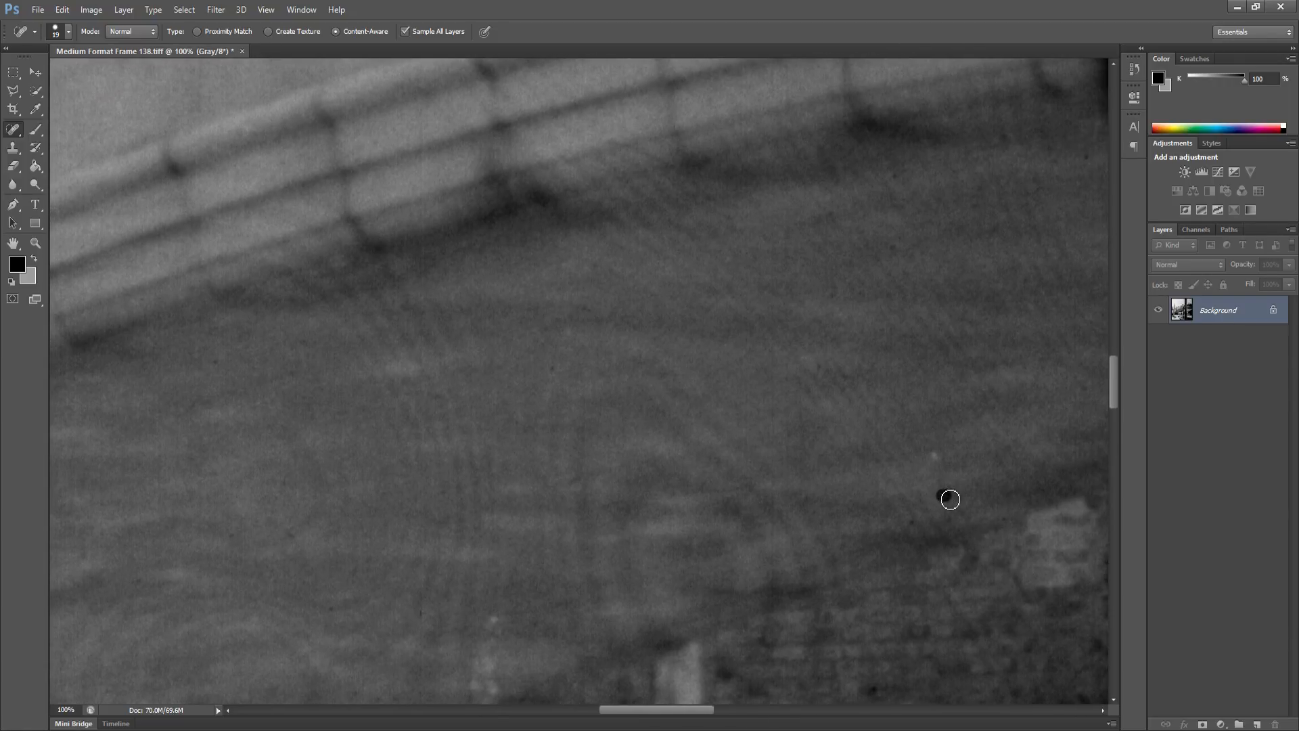
pyautogui.moveTo(871, 478); pyautogui.dragTo(774, 336)
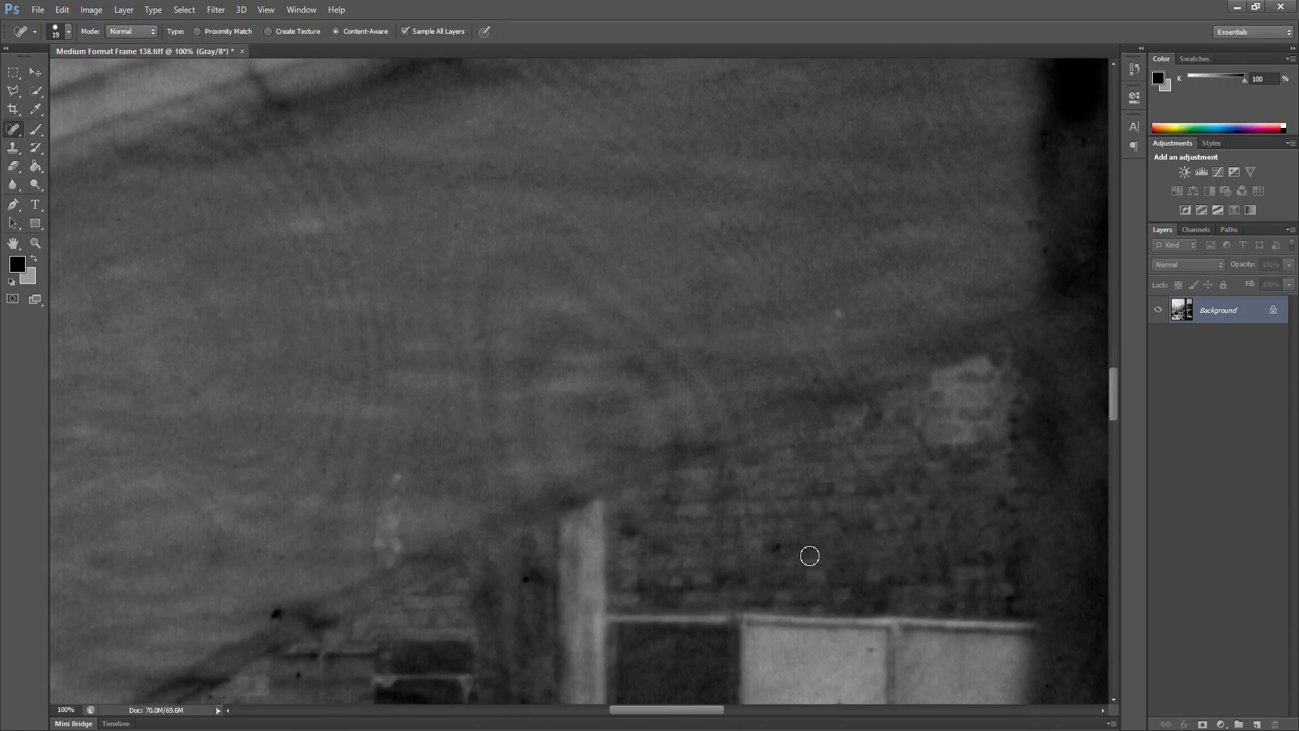
pyautogui.click(781, 553)
pyautogui.click(278, 617)
pyautogui.click(300, 680)
pyautogui.moveTo(664, 516)
pyautogui.mouseDown()
pyautogui.moveTo(485, 514)
pyautogui.moveTo(527, 496)
pyautogui.moveTo(498, 488)
pyautogui.mouseUp()
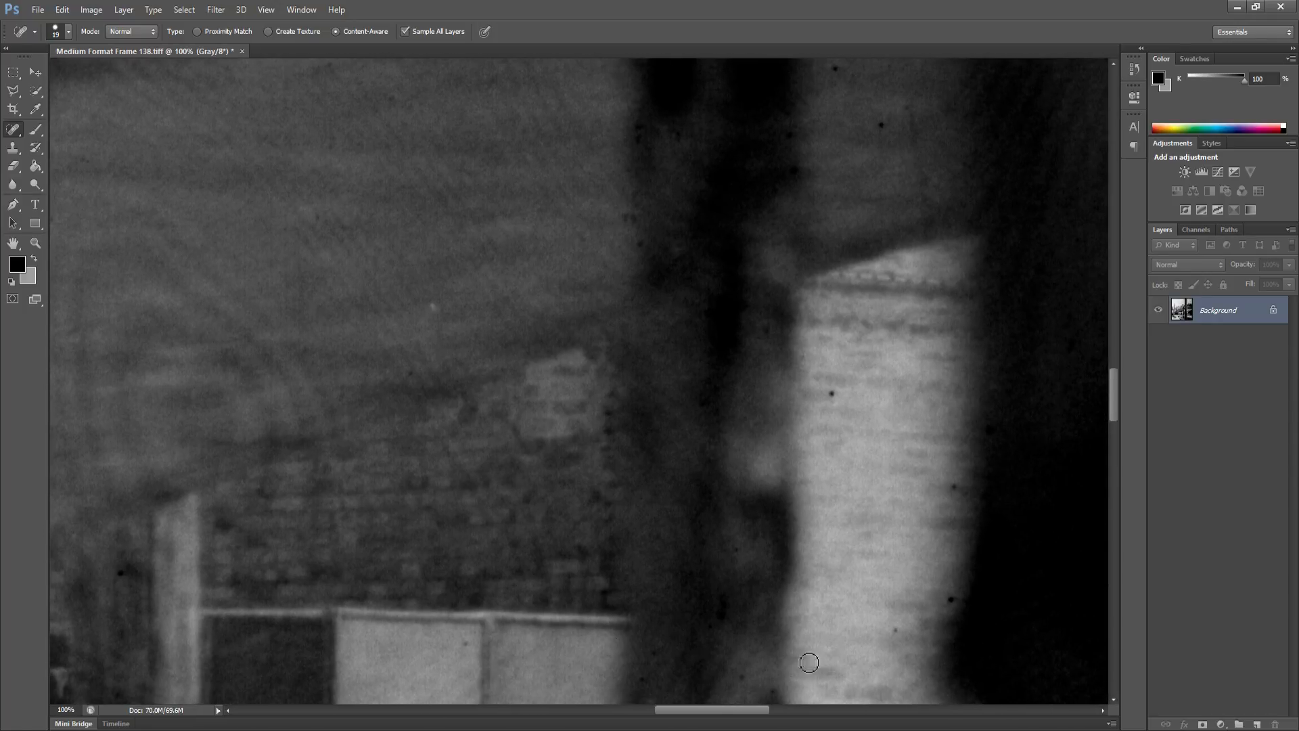
# Heal the dark specks on the pale brick column and on the dark wall section above it
pyautogui.click(895, 626)
pyautogui.click(956, 491)
pyautogui.click(832, 395)
pyautogui.moveTo(876, 420); pyautogui.dragTo(771, 530)
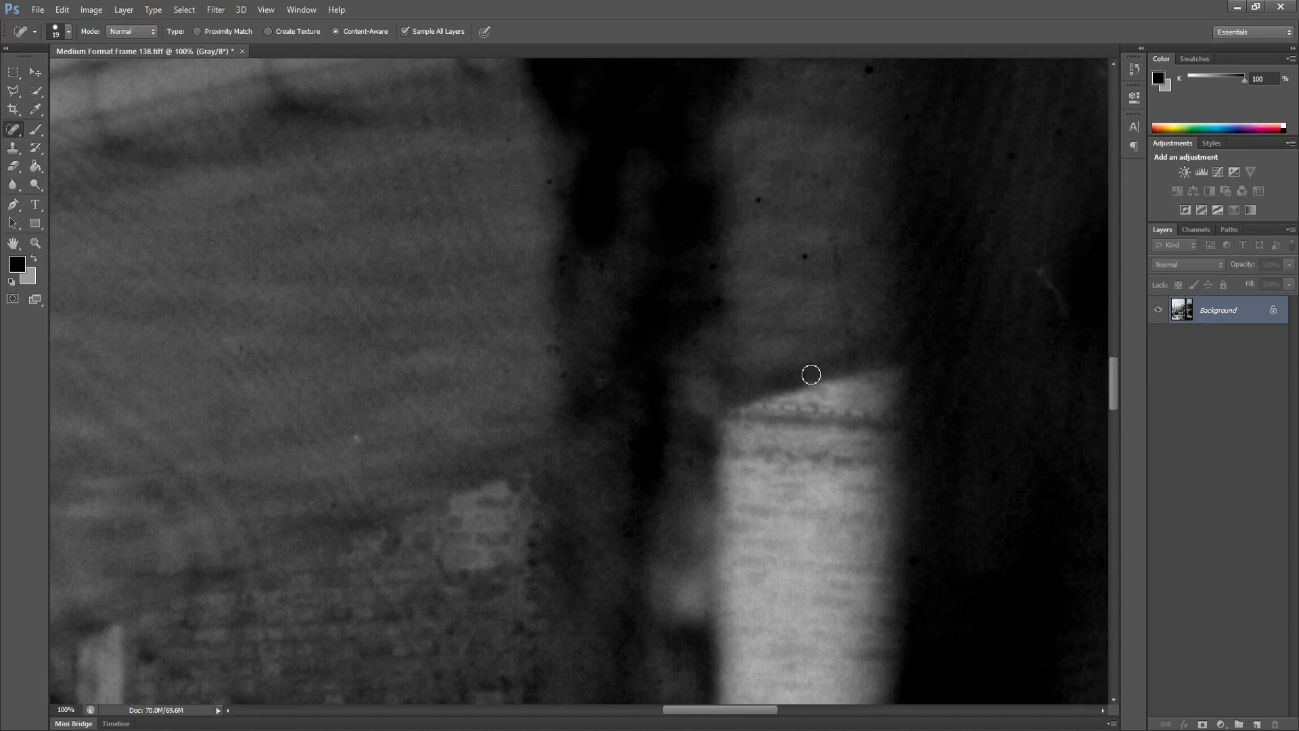
pyautogui.click(758, 201)
# Heal the faint pale hair and the dark speck on the blurred dark area beside the pale column
pyautogui.moveTo(845, 271); pyautogui.dragTo(673, 337)
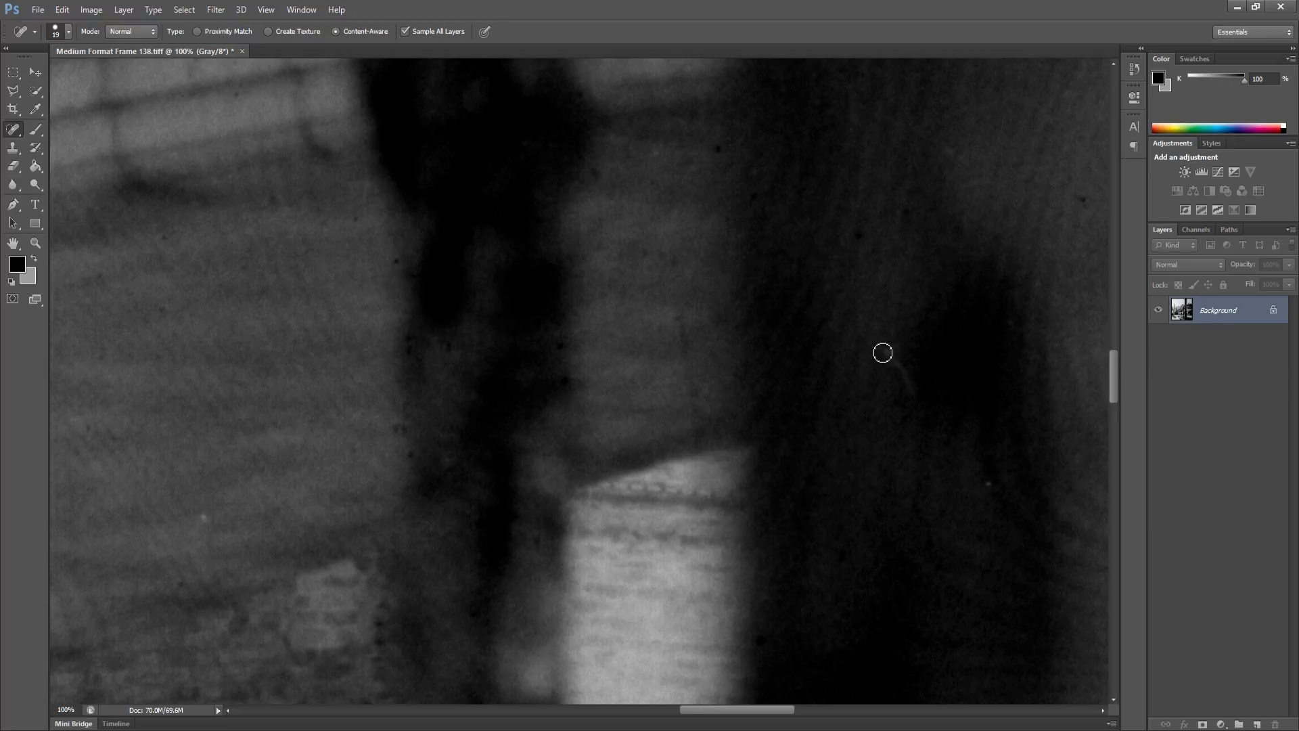
pyautogui.moveTo(881, 348); pyautogui.dragTo(898, 365)
pyautogui.moveTo(841, 469); pyautogui.dragTo(713, 450)
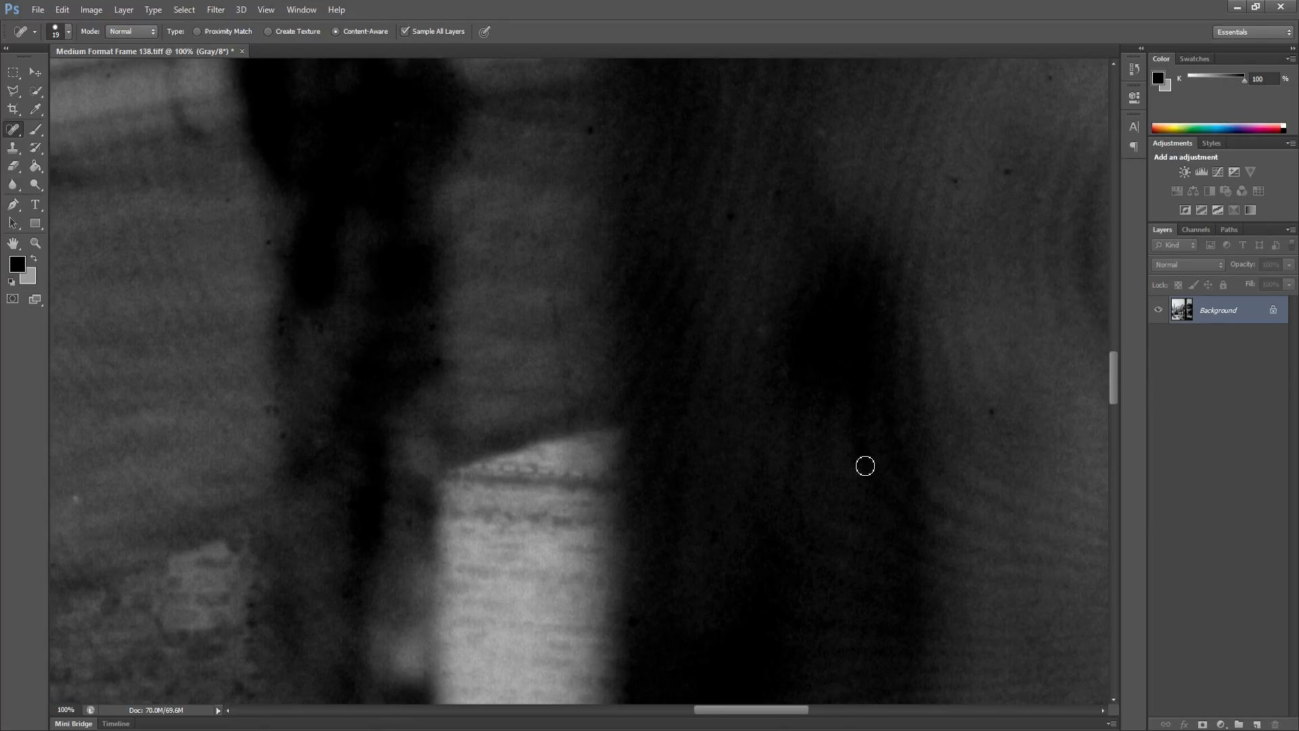
pyautogui.click(995, 416)
# Heal the dark specks on the brick wall around the two sunlit windows and beneath their sills
pyautogui.moveTo(952, 272); pyautogui.dragTo(682, 283)
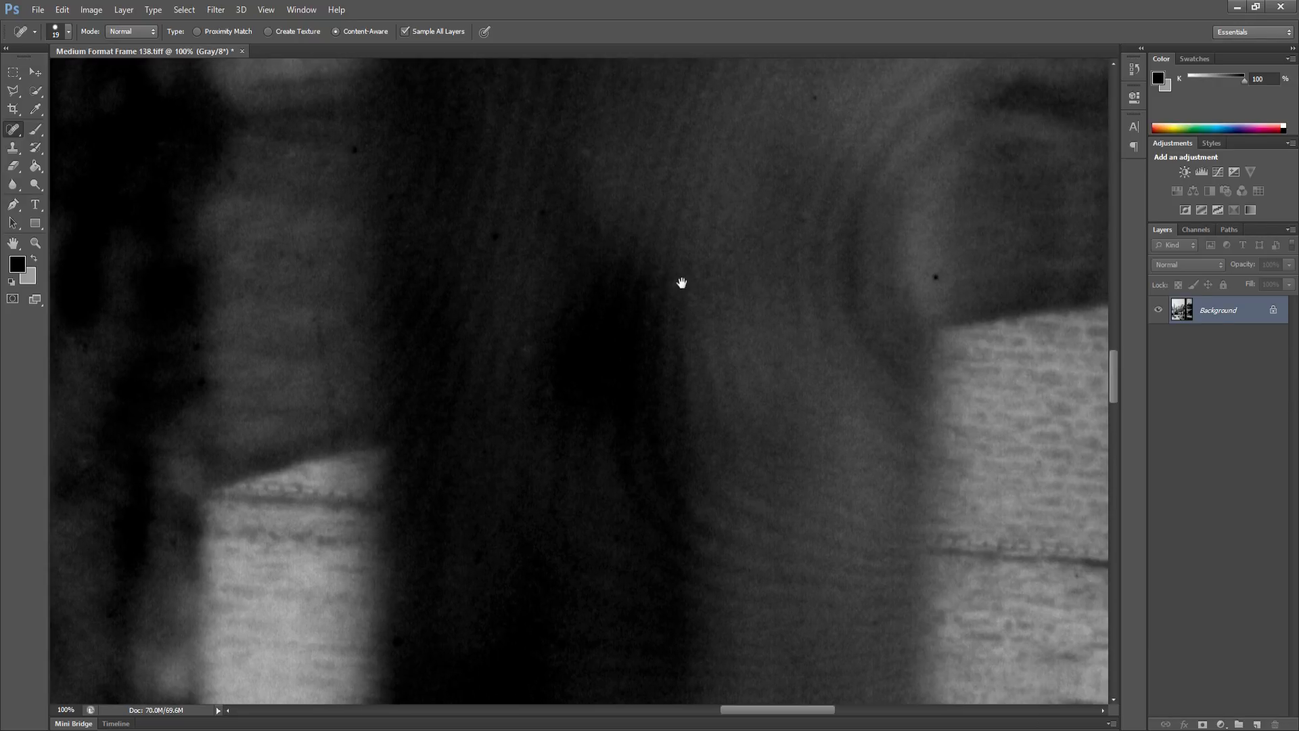
pyautogui.moveTo(829, 390); pyautogui.dragTo(729, 413)
pyautogui.moveTo(813, 444); pyautogui.dragTo(710, 432)
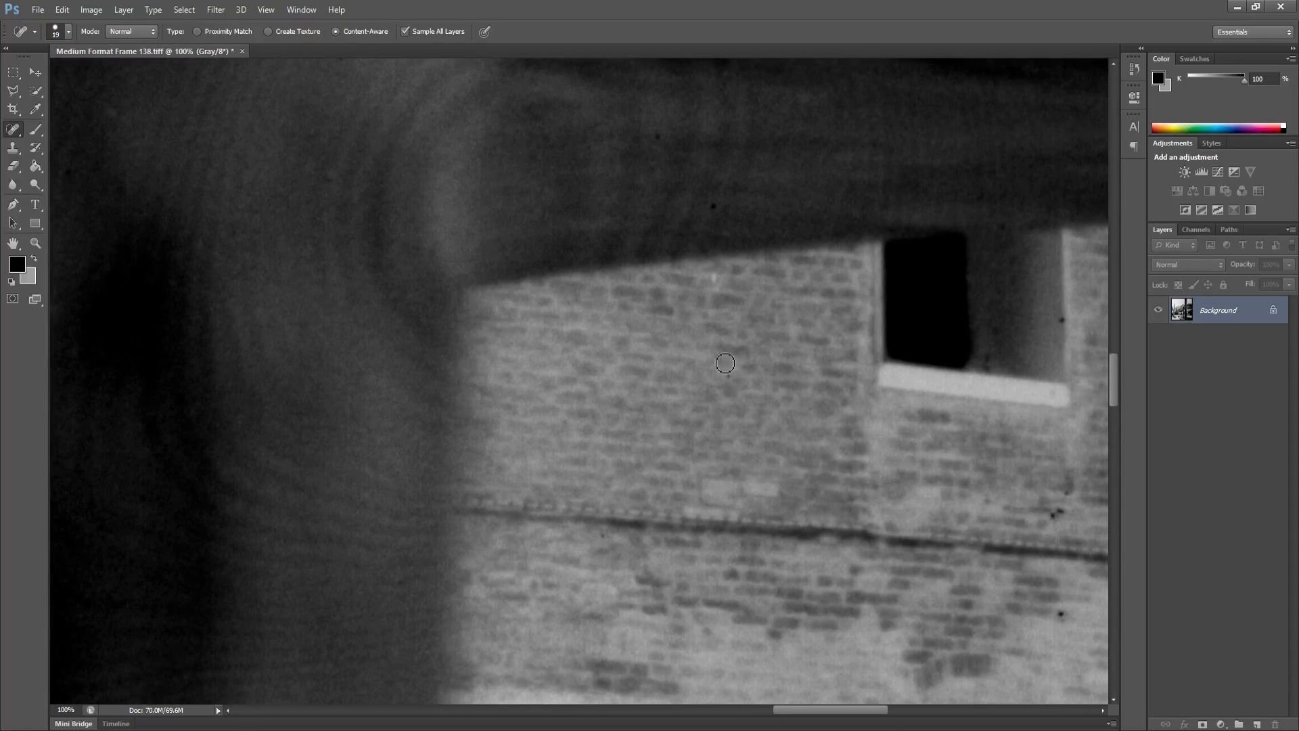
pyautogui.click(729, 381)
pyautogui.moveTo(820, 434); pyautogui.dragTo(697, 415)
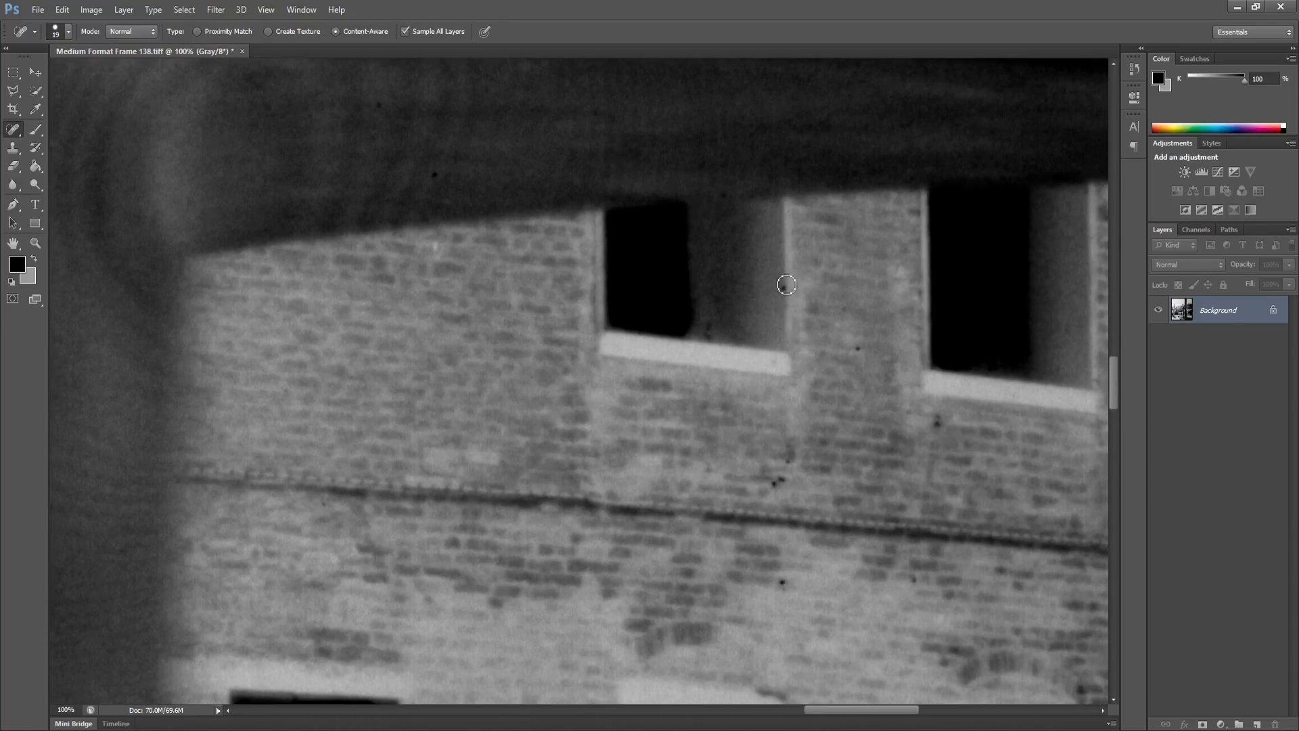
pyautogui.moveTo(778, 583)
pyautogui.mouseDown()
pyautogui.moveTo(769, 522)
pyautogui.moveTo(696, 473)
pyautogui.mouseUp()
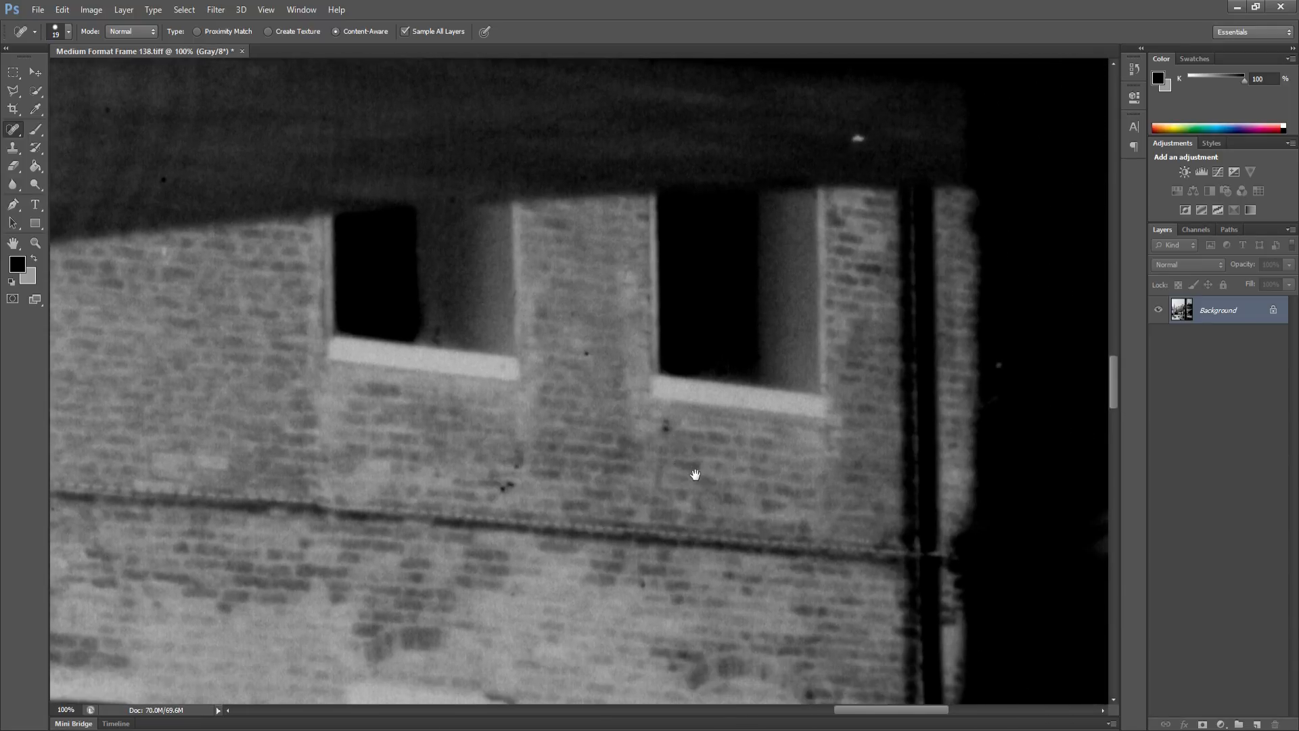
pyautogui.click(668, 425)
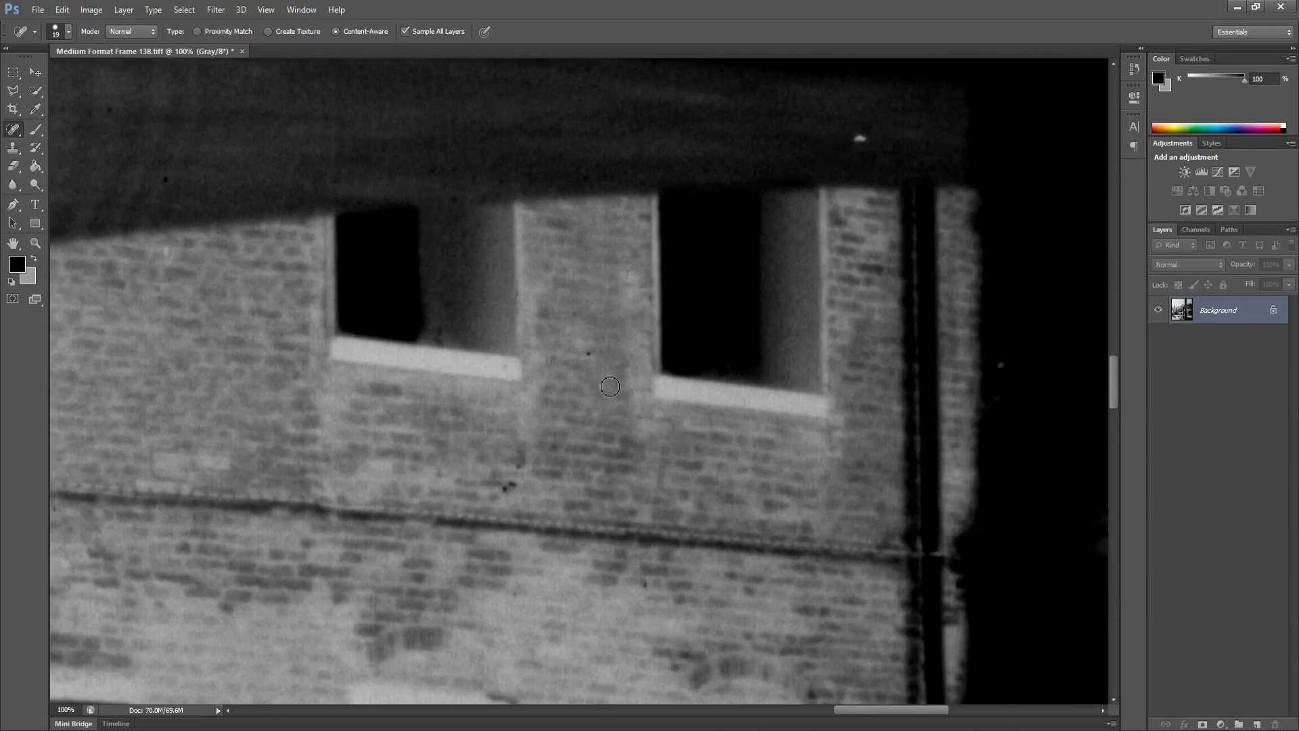
pyautogui.click(589, 353)
# Heal the pale speck on the black area beside the drainpipe, continuing the strip to the photo's edge
pyautogui.moveTo(873, 496); pyautogui.dragTo(781, 389)
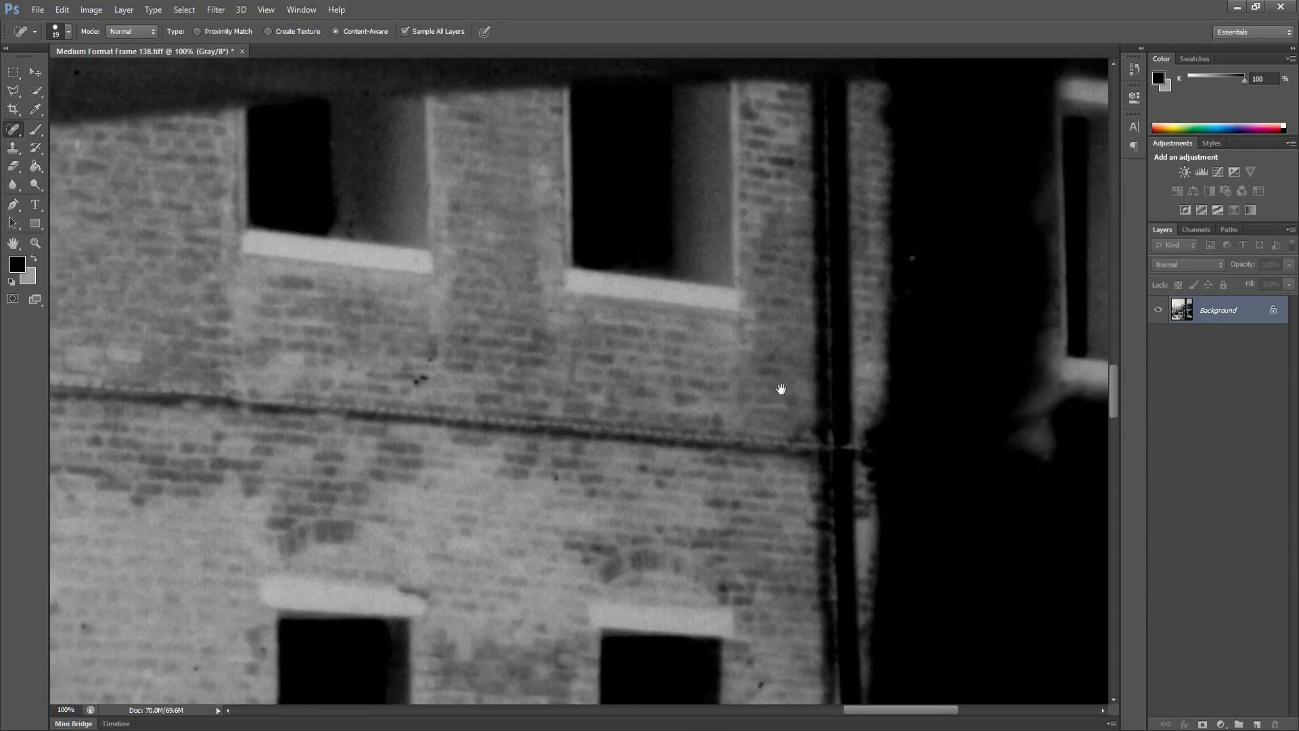
pyautogui.moveTo(844, 361); pyautogui.dragTo(673, 377)
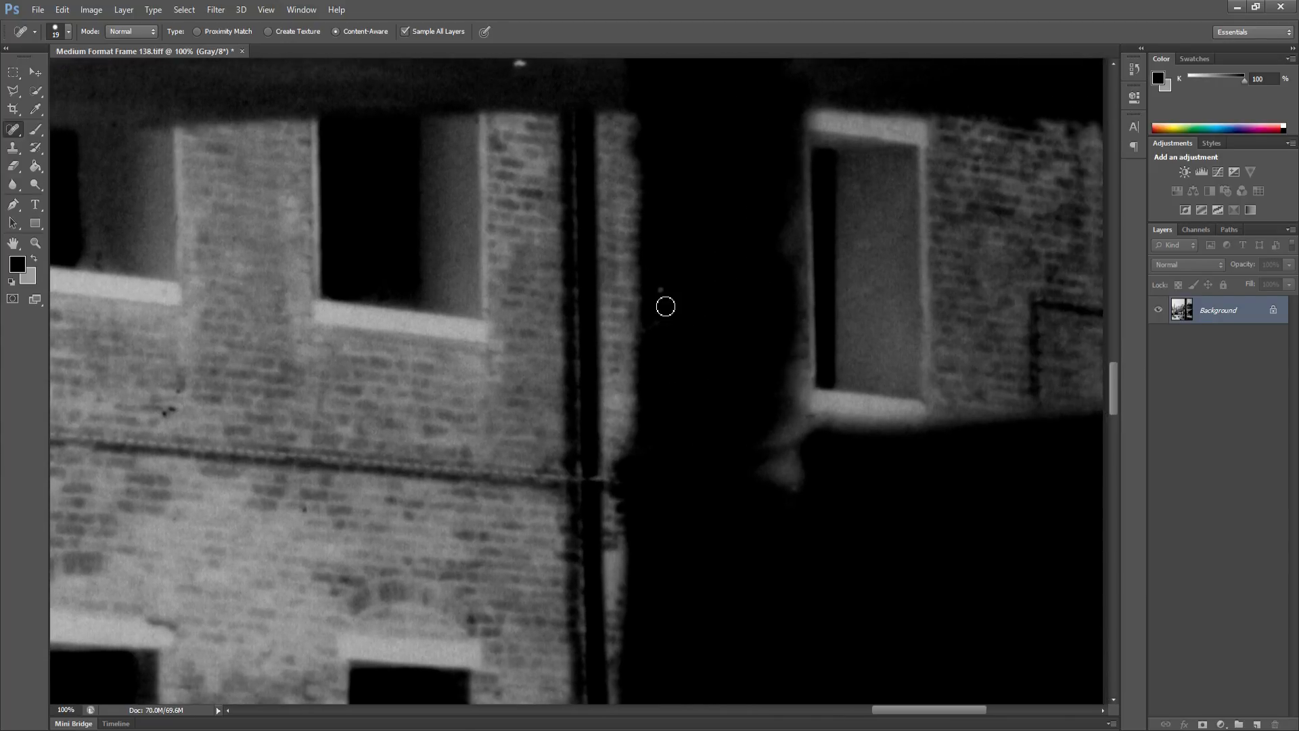
pyautogui.moveTo(722, 338); pyautogui.dragTo(532, 330)
pyautogui.moveTo(806, 358); pyautogui.dragTo(718, 353)
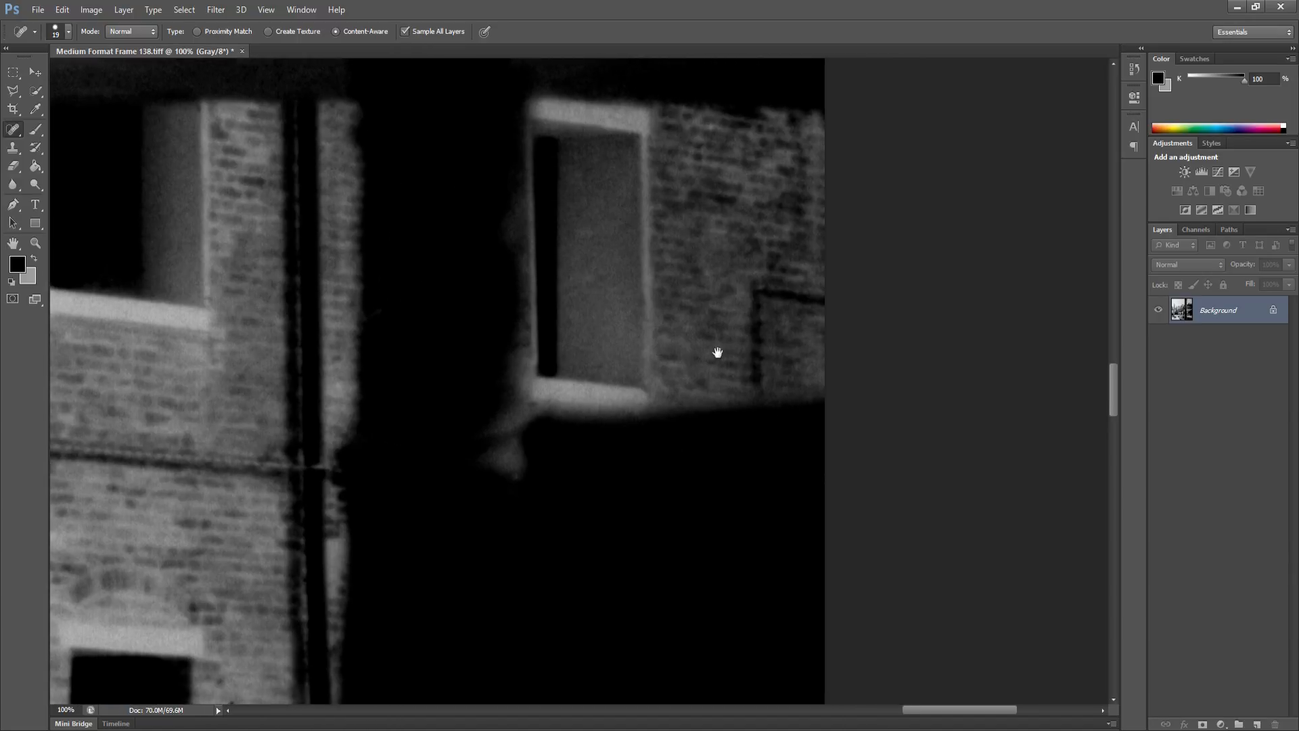
# Heal the black marks and specks around the bright patch at the photo's edge, at the start of the next strip
pyautogui.moveTo(1063, 540); pyautogui.dragTo(1091, 528)
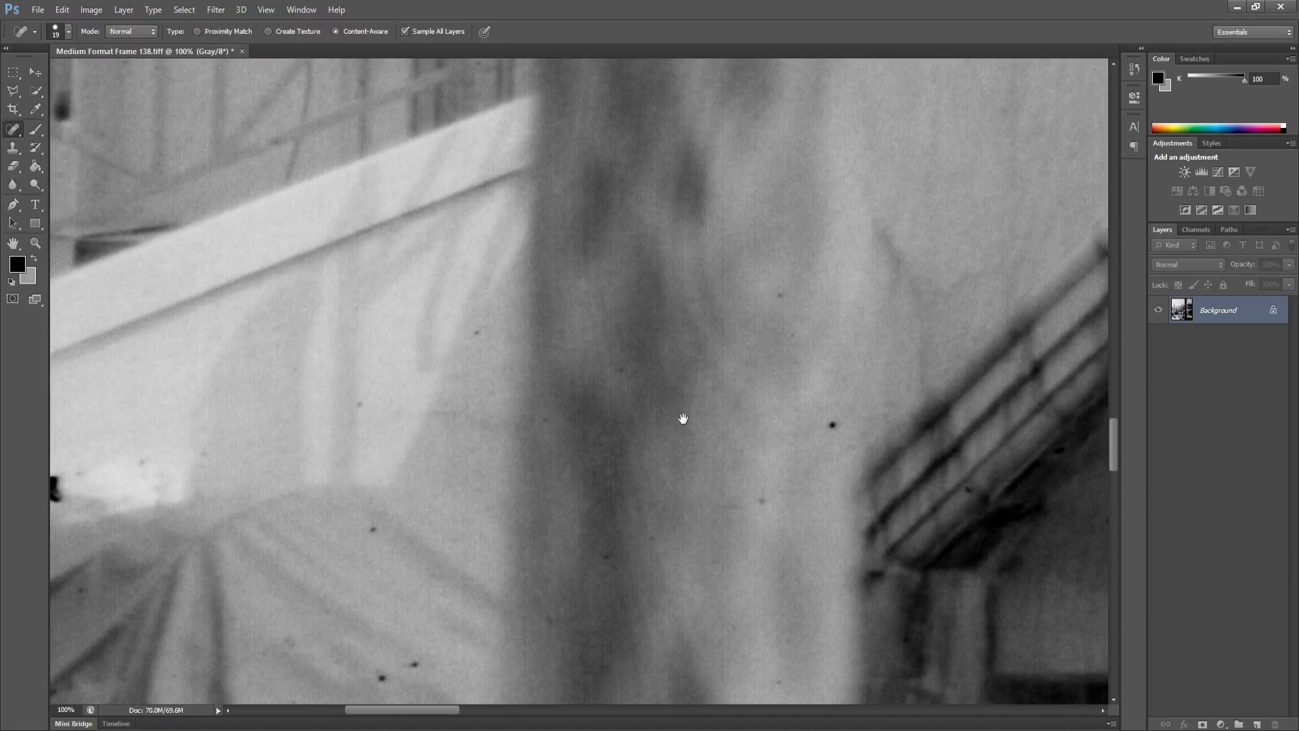
pyautogui.moveTo(683, 418); pyautogui.dragTo(711, 346)
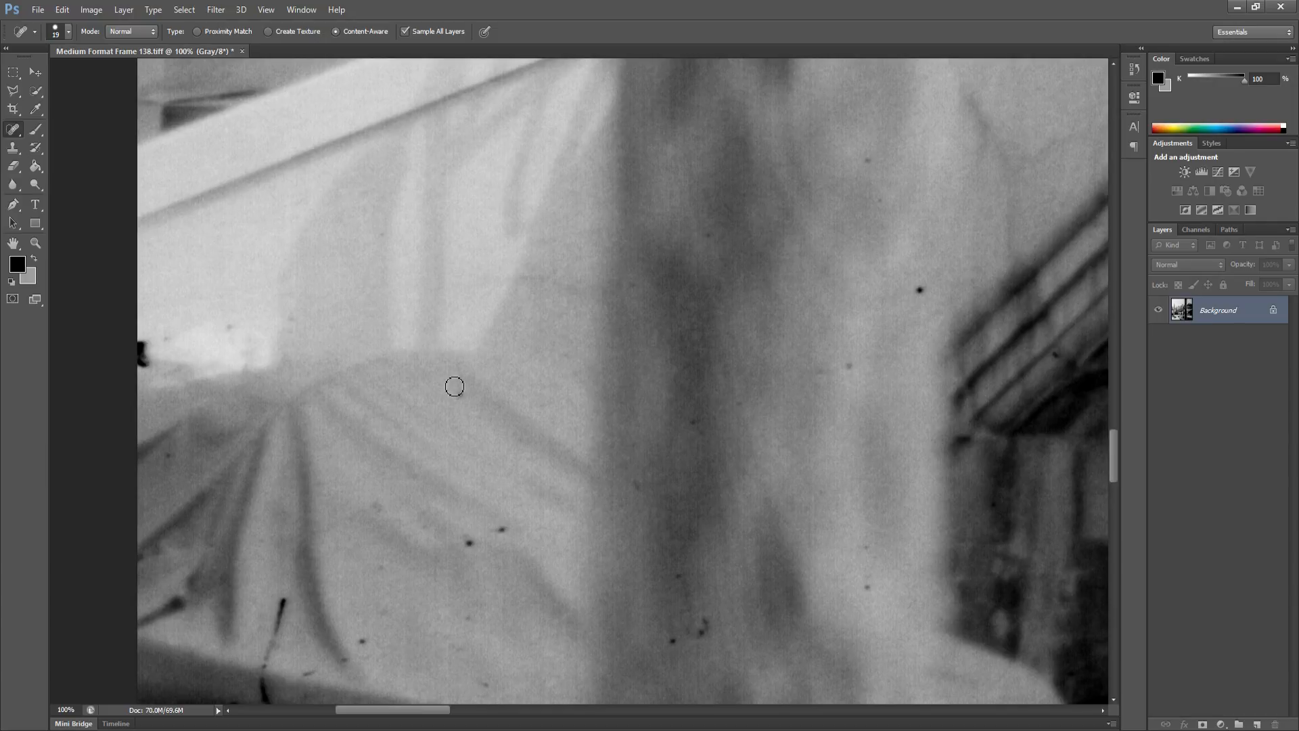
pyautogui.click(459, 393)
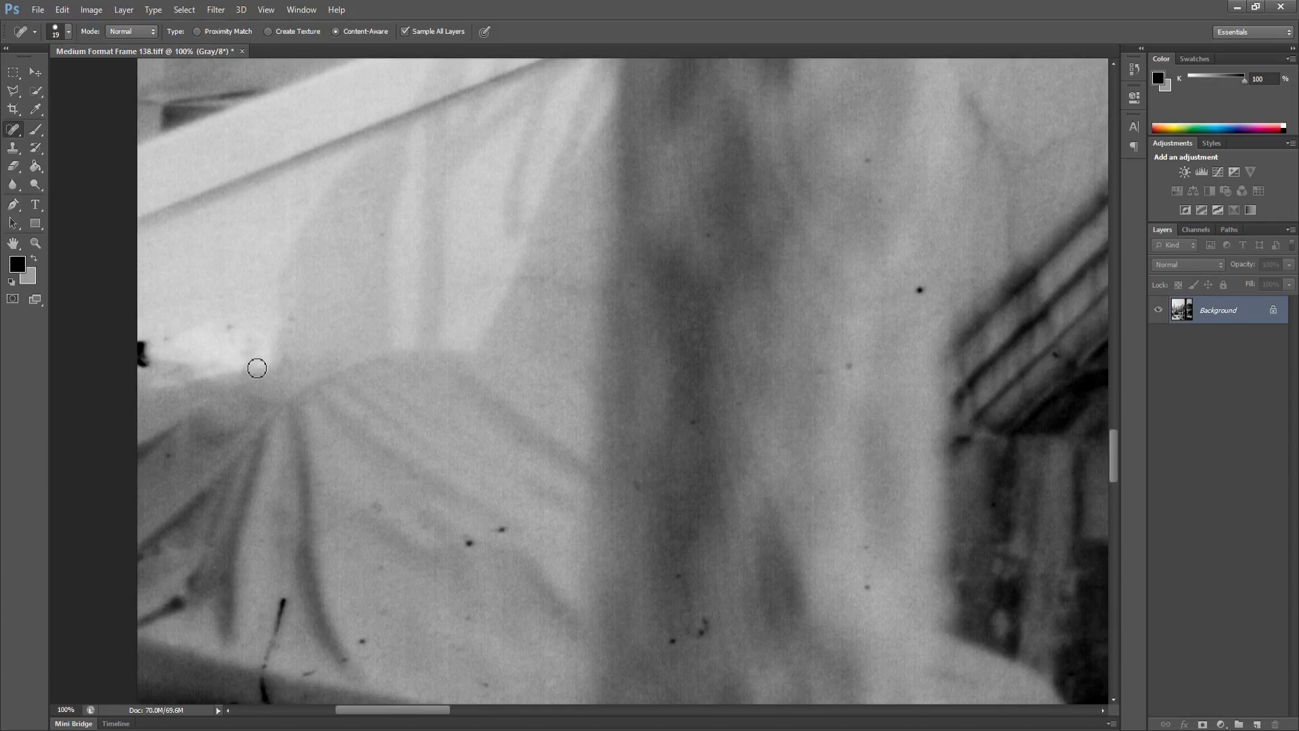
pyautogui.click(166, 341)
pyautogui.click(229, 327)
pyautogui.moveTo(154, 339); pyautogui.dragTo(150, 376)
# Heal the dark hair and the black specks on the pale folded cover below the bright patch
pyautogui.moveTo(285, 601)
pyautogui.mouseDown()
pyautogui.moveTo(272, 651)
pyautogui.moveTo(288, 596)
pyautogui.moveTo(272, 661)
pyautogui.moveTo(290, 607)
pyautogui.mouseUp()
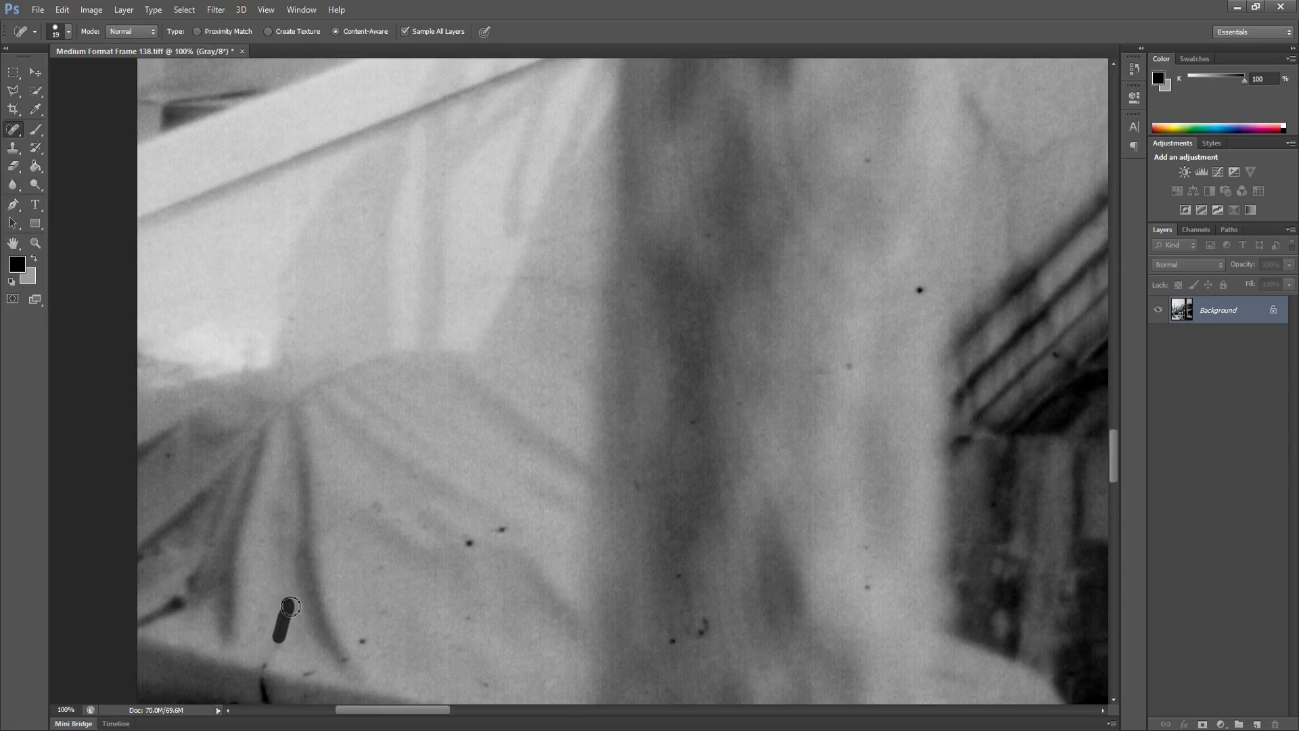
pyautogui.click(361, 641)
pyautogui.moveTo(297, 674)
pyautogui.mouseDown()
pyautogui.moveTo(312, 679)
pyautogui.moveTo(290, 662)
pyautogui.mouseUp()
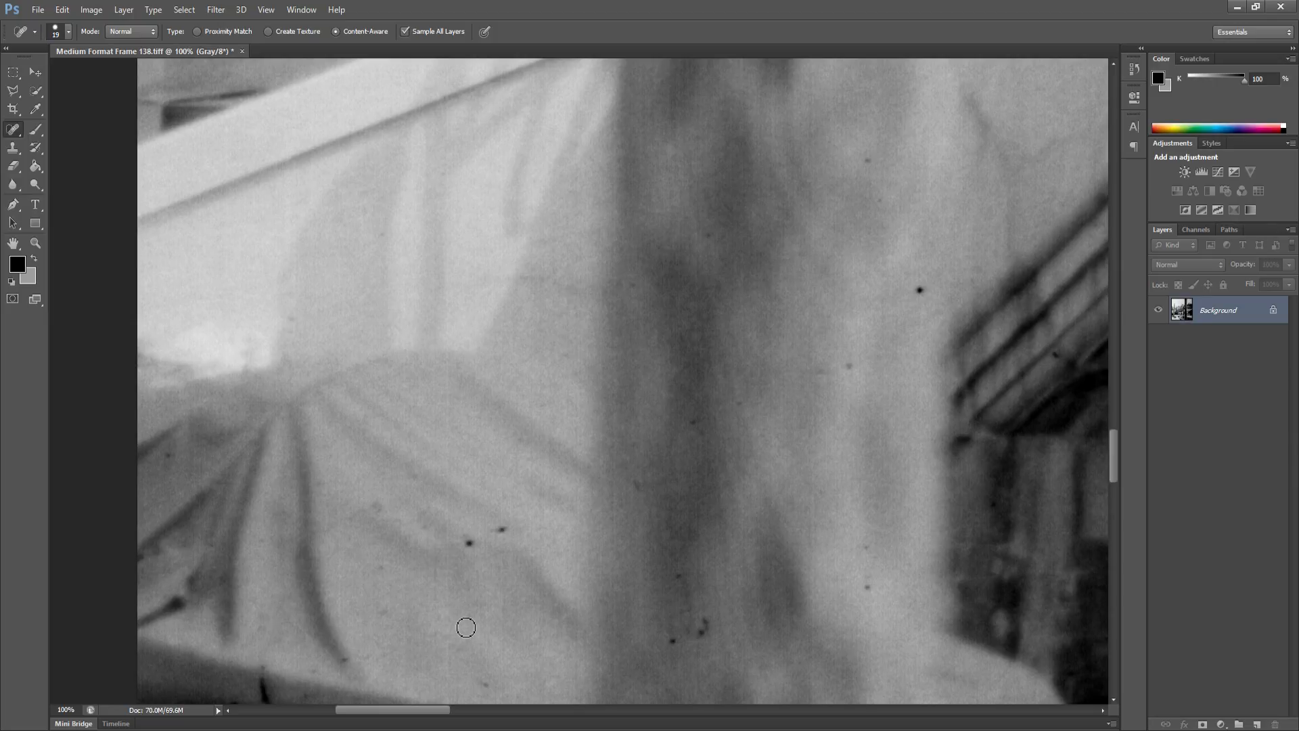
pyautogui.click(468, 619)
pyautogui.click(469, 542)
pyautogui.click(504, 531)
# Heal the dark specks on the broad blurred pillar between the folded cover and the stair railing
pyautogui.click(677, 640)
pyautogui.click(702, 629)
pyautogui.moveTo(679, 576); pyautogui.dragTo(688, 640)
pyautogui.click(867, 594)
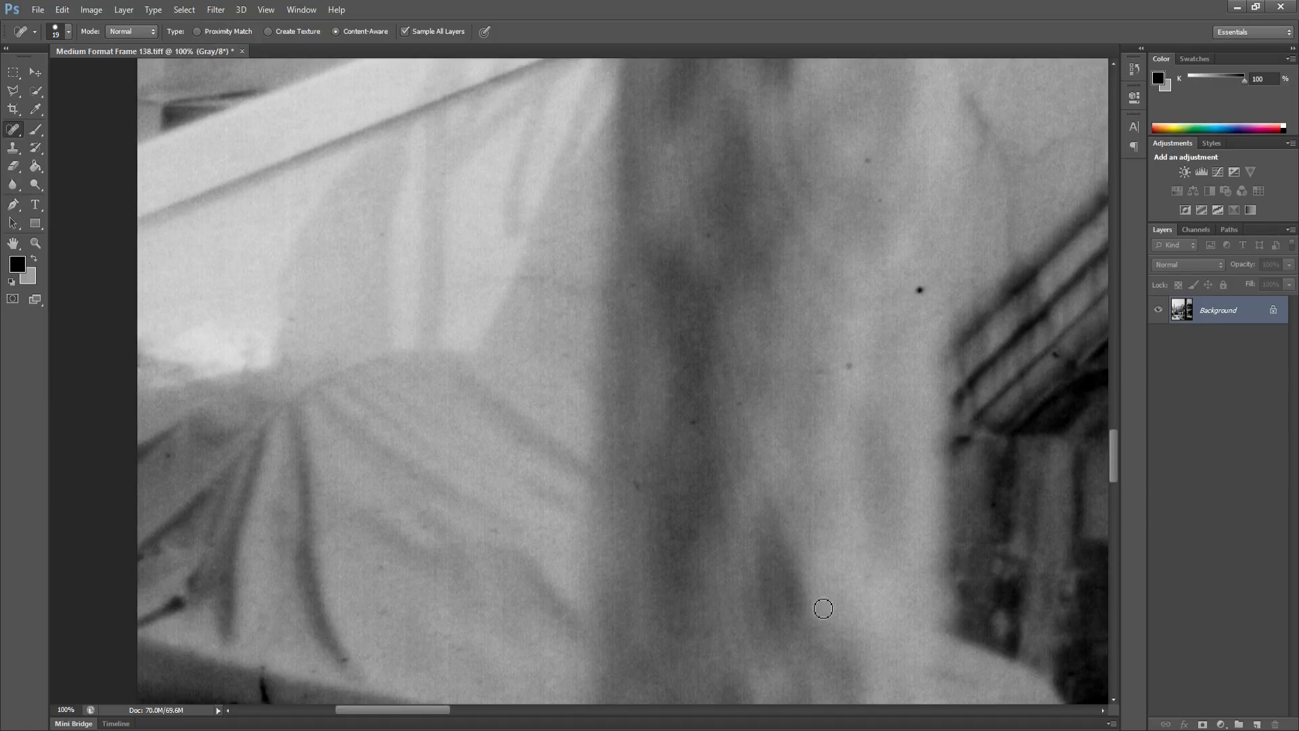
pyautogui.click(842, 602)
pyautogui.click(849, 364)
pyautogui.click(920, 290)
pyautogui.click(872, 164)
pyautogui.click(879, 196)
# Remove the curved black hair lying across the pale post in front of the dark brick wall
pyautogui.moveTo(834, 371)
pyautogui.mouseDown()
pyautogui.moveTo(694, 398)
pyautogui.moveTo(682, 335)
pyautogui.mouseUp()
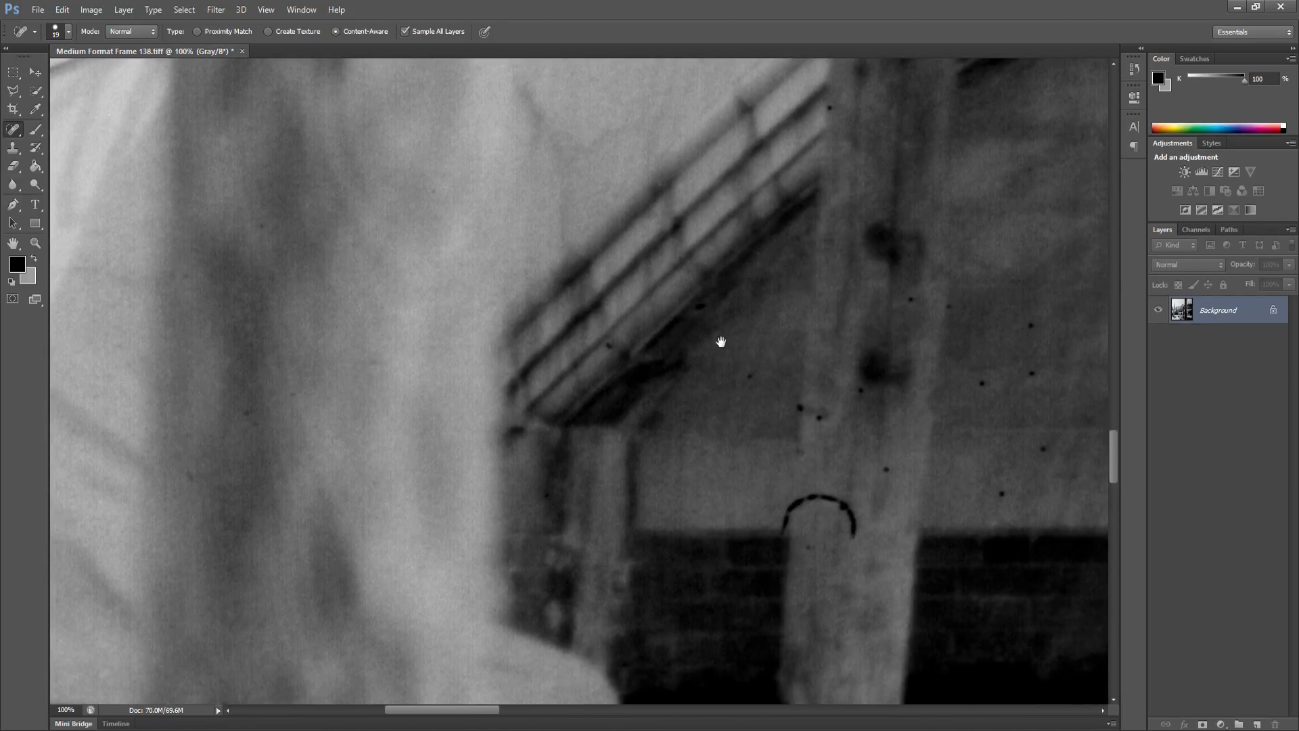
pyautogui.moveTo(783, 531); pyautogui.dragTo(793, 506)
pyautogui.moveTo(851, 536)
pyautogui.mouseDown()
pyautogui.moveTo(817, 502)
pyautogui.moveTo(792, 511)
pyautogui.mouseUp()
pyautogui.click(790, 513)
pyautogui.click(808, 504)
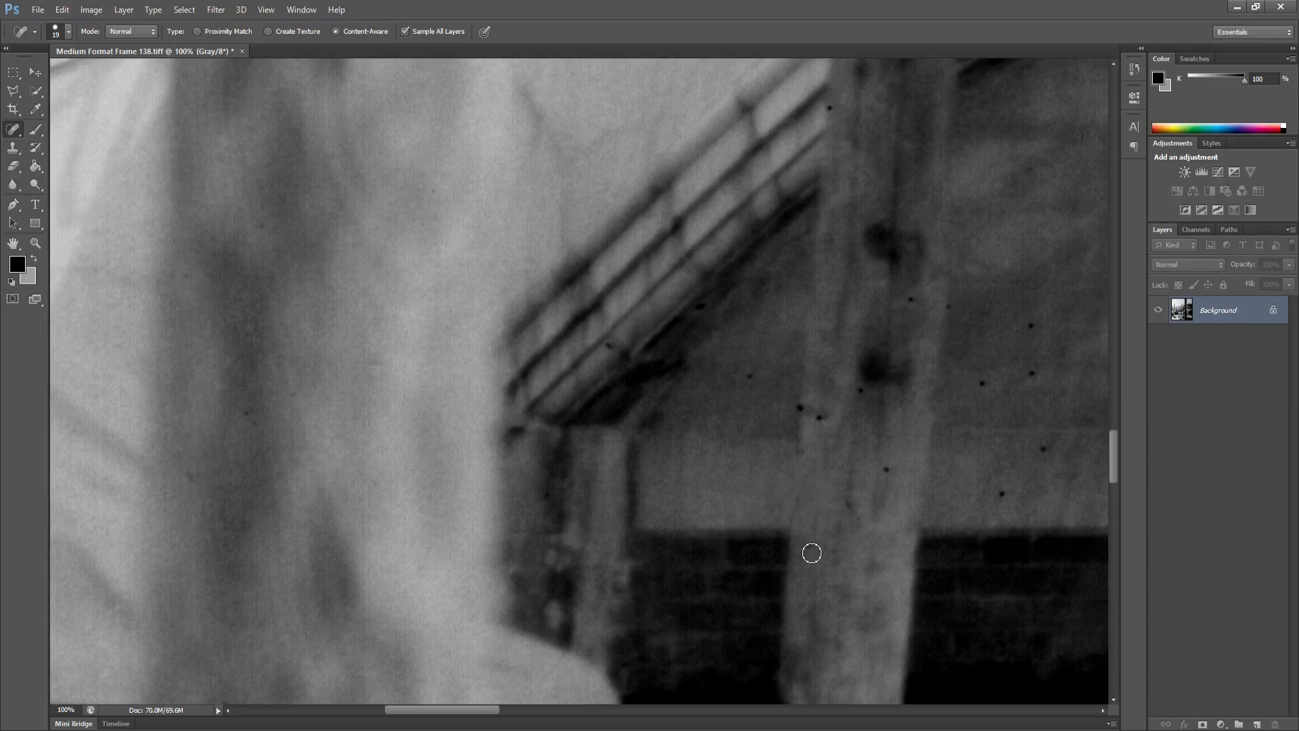
# Heal the black specks on the pale post and beside the upper end of the railing
pyautogui.click(887, 470)
pyautogui.click(819, 417)
pyautogui.click(911, 302)
pyautogui.click(832, 109)
# Heal the black specks on the dark plaster wall just beyond the pale post
pyautogui.moveTo(853, 379); pyautogui.dragTo(595, 361)
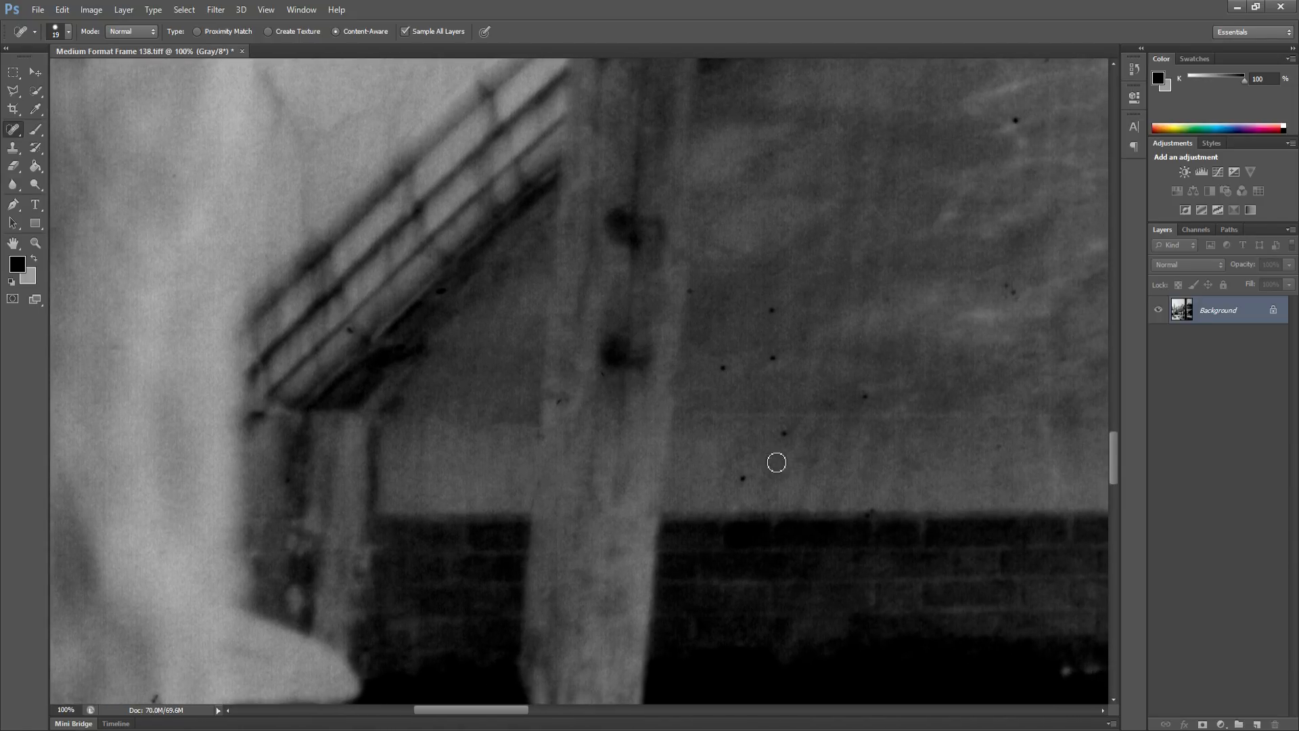
pyautogui.click(745, 478)
pyautogui.click(782, 437)
pyautogui.click(723, 368)
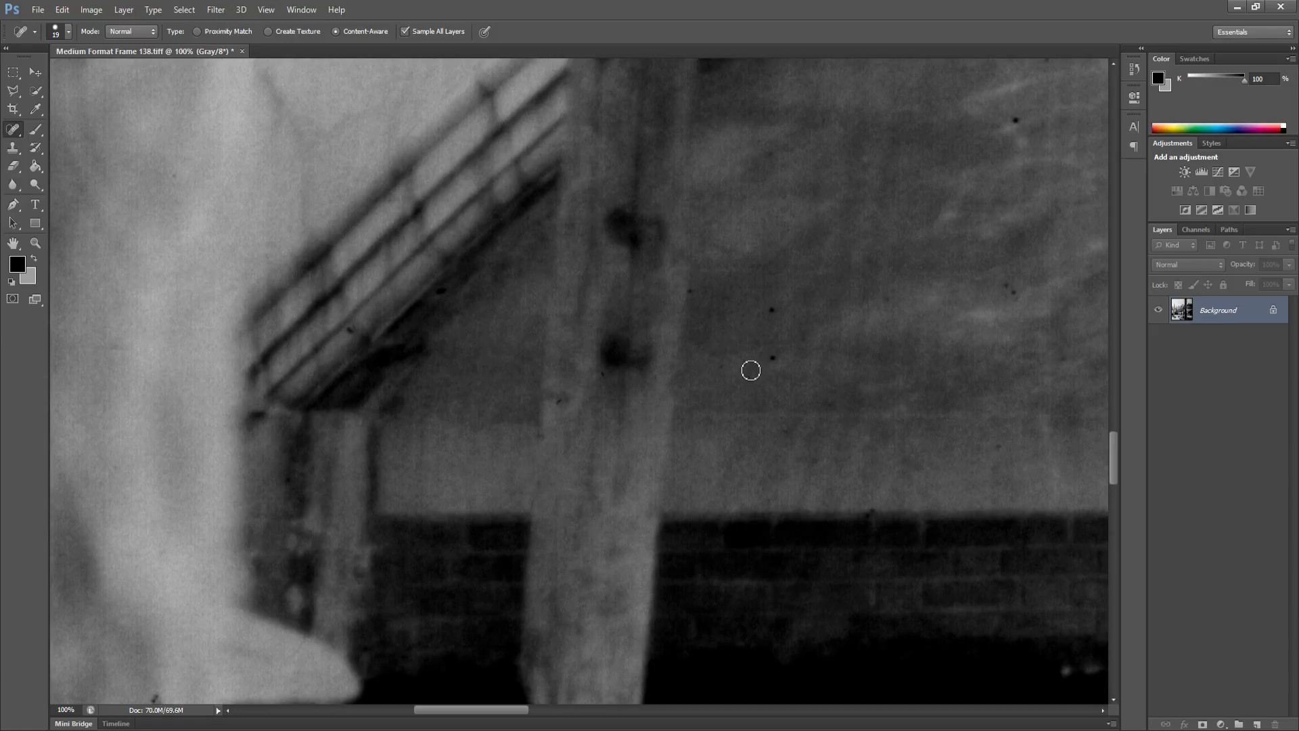
pyautogui.click(773, 311)
# Heal the dark specks on the mottled wall between the post and the sloping arch edge
pyautogui.moveTo(797, 369); pyautogui.dragTo(662, 354)
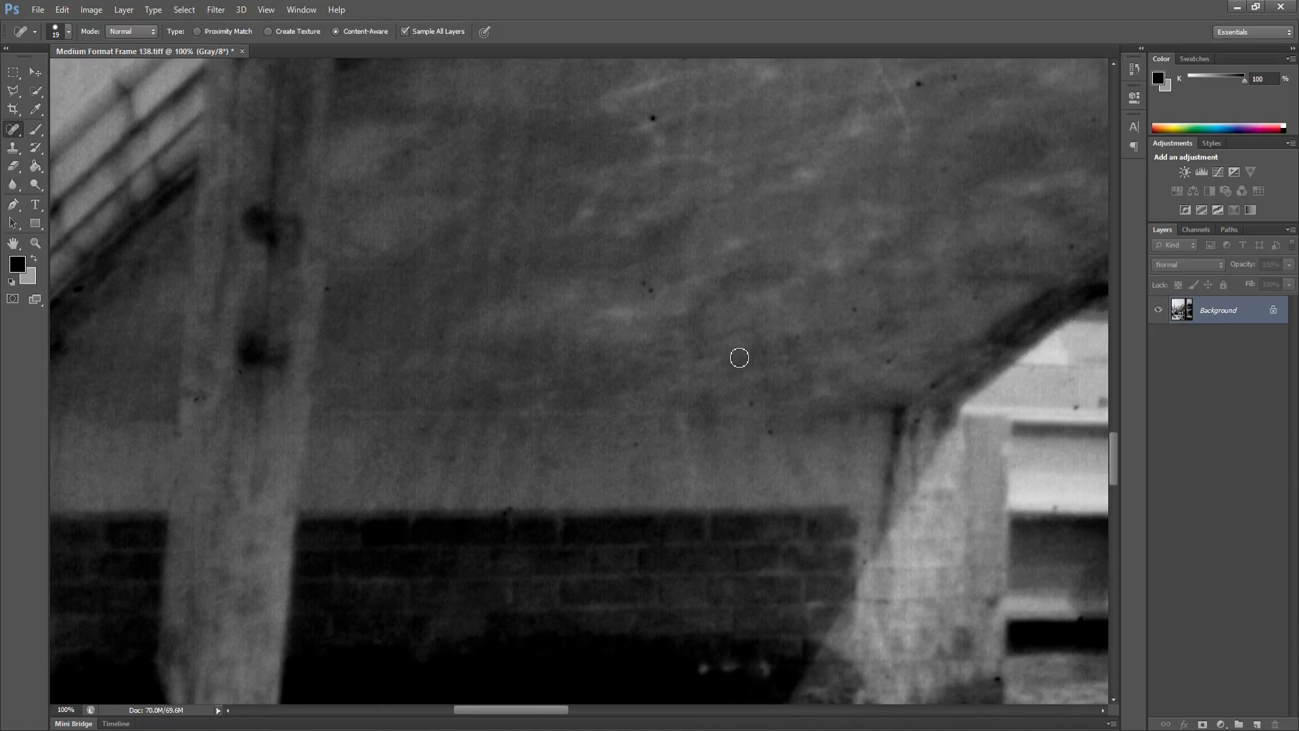
pyautogui.click(648, 285)
pyautogui.click(772, 436)
pyautogui.click(880, 359)
pyautogui.click(798, 345)
pyautogui.click(652, 116)
pyautogui.click(652, 116)
pyautogui.click(658, 118)
# Heal the curved pale scratch on the mottled wall and the dark specks around it and near the arch edge
pyautogui.moveTo(839, 186); pyautogui.dragTo(633, 291)
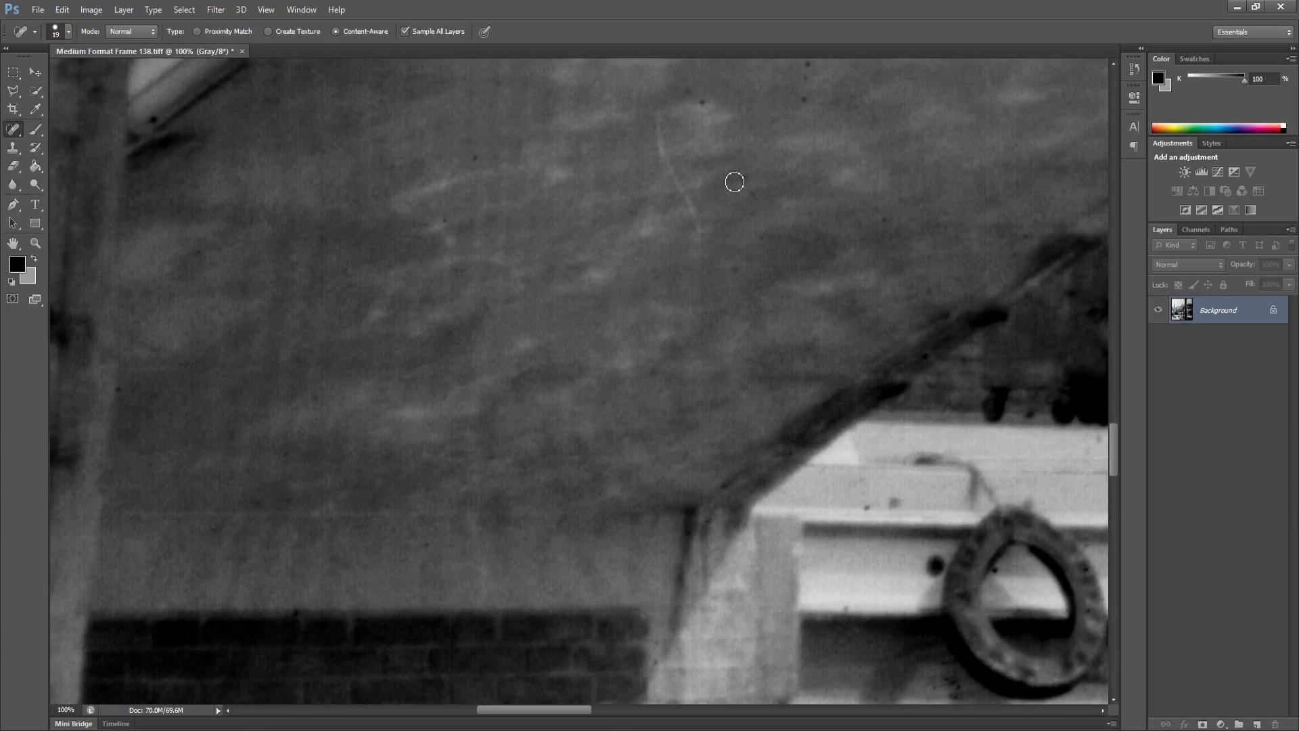
pyautogui.moveTo(754, 180); pyautogui.dragTo(757, 198)
pyautogui.moveTo(805, 100); pyautogui.dragTo(809, 85)
pyautogui.moveTo(760, 142)
pyautogui.mouseDown()
pyautogui.moveTo(592, 299)
pyautogui.moveTo(588, 249)
pyautogui.moveTo(624, 200)
pyautogui.mouseUp()
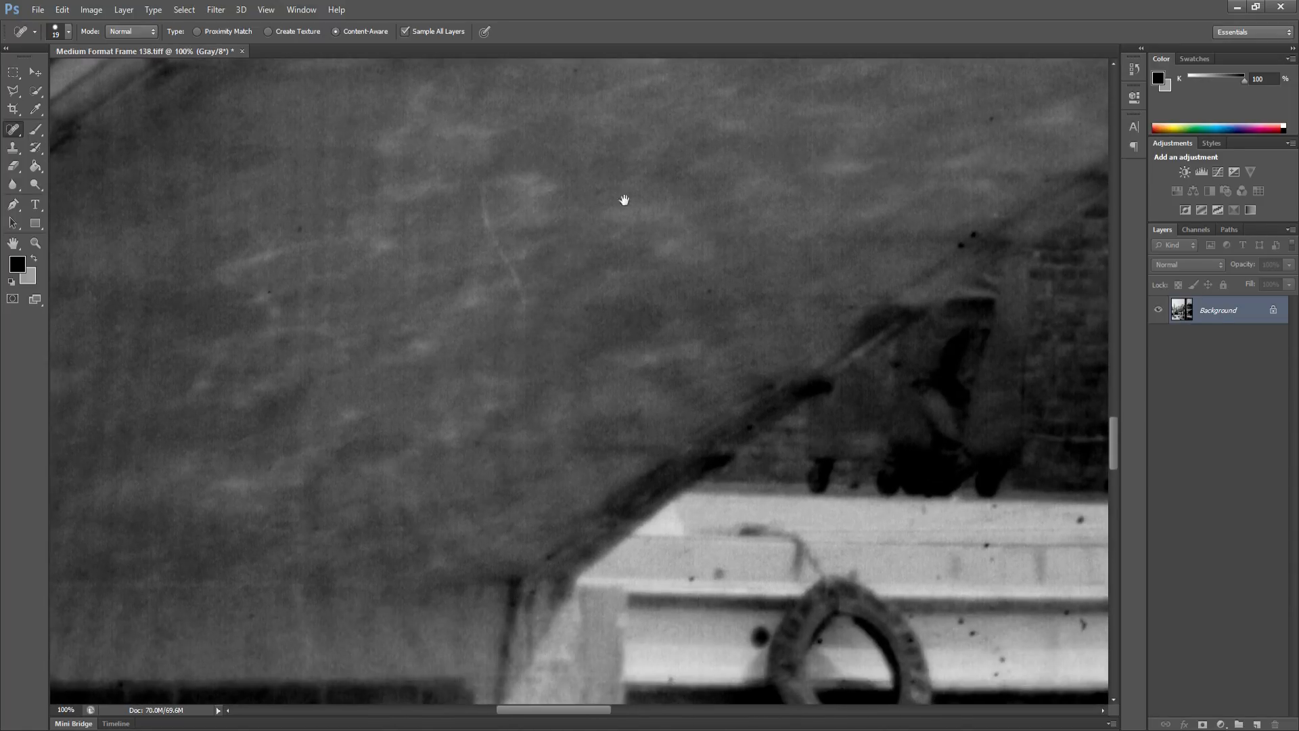
pyautogui.click(972, 238)
pyautogui.moveTo(484, 193)
pyautogui.mouseDown()
pyautogui.moveTo(522, 302)
pyautogui.moveTo(503, 478)
pyautogui.moveTo(488, 254)
pyautogui.mouseUp()
# Heal the dark specks and marks on the water below the boat's tyre fender
pyautogui.moveTo(595, 568); pyautogui.dragTo(527, 345)
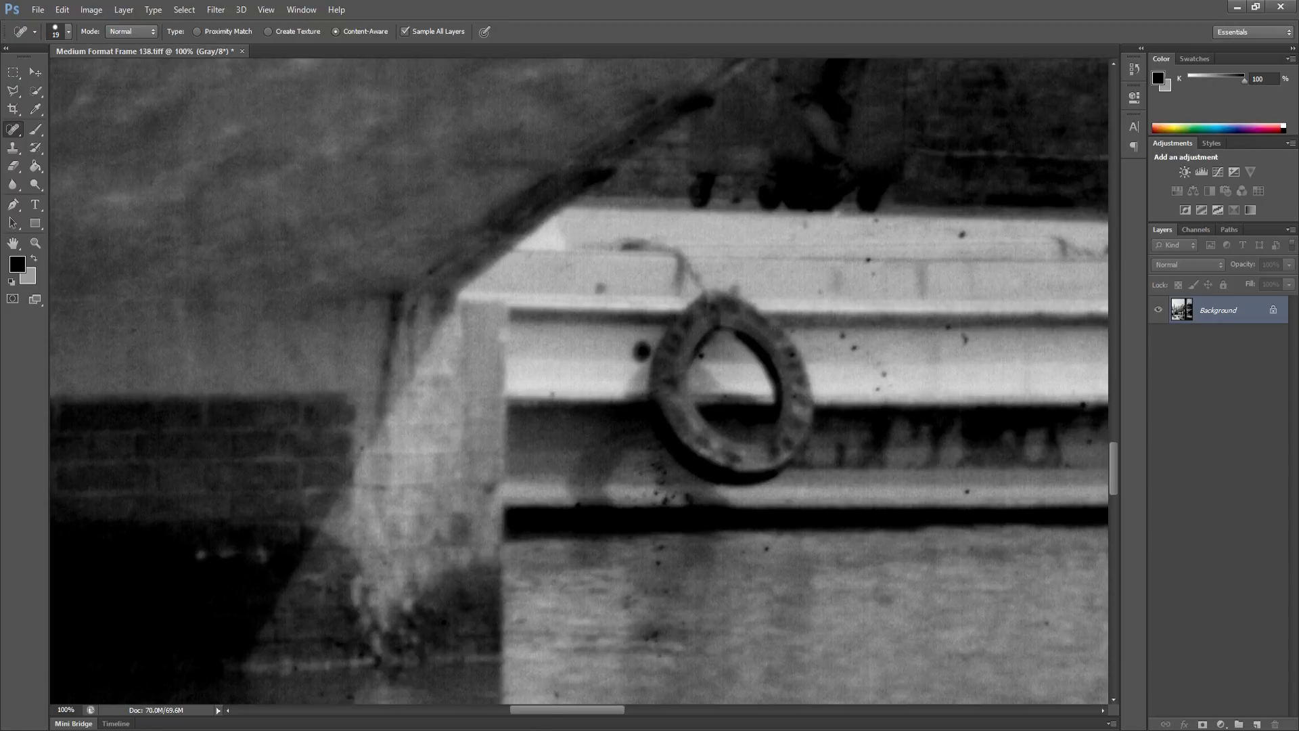
pyautogui.click(555, 694)
pyautogui.moveTo(641, 632); pyautogui.dragTo(658, 649)
pyautogui.click(662, 553)
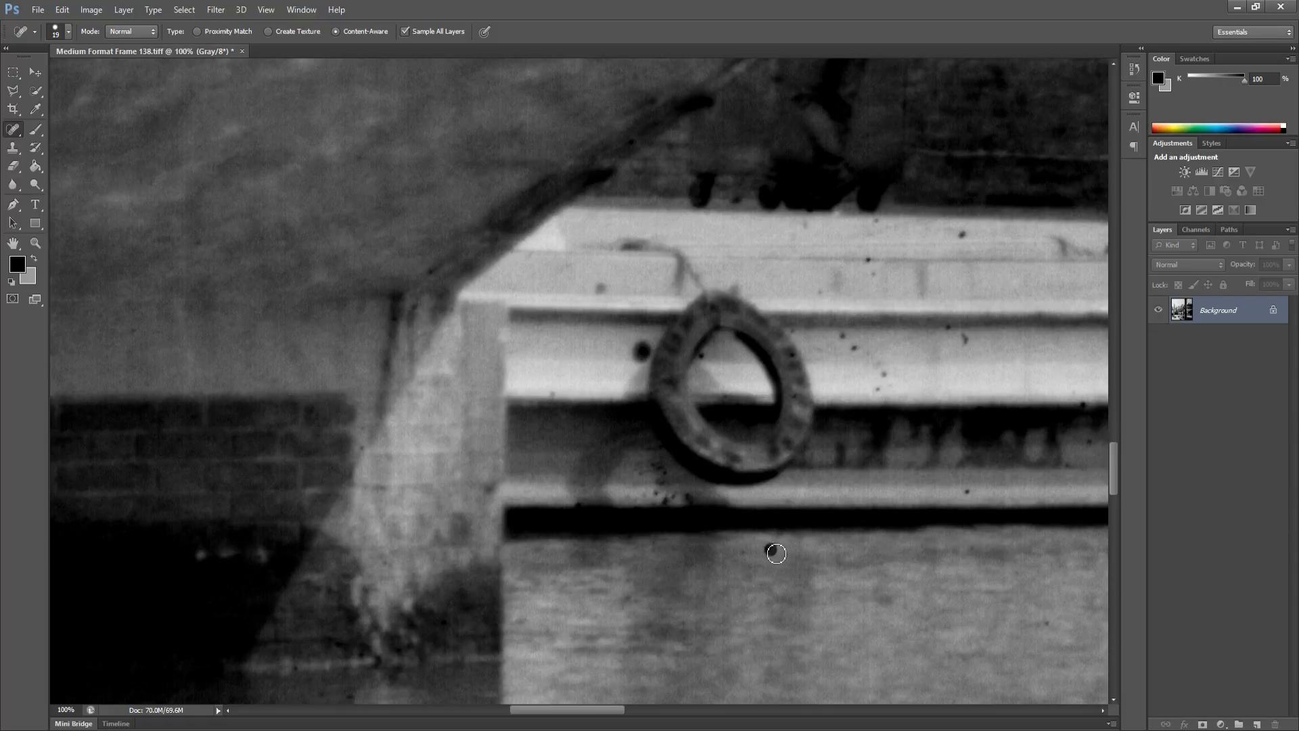
pyautogui.click(776, 554)
# Heal the spots inside and below the tyre fender and on the dark stained band of the hull
pyautogui.click(712, 362)
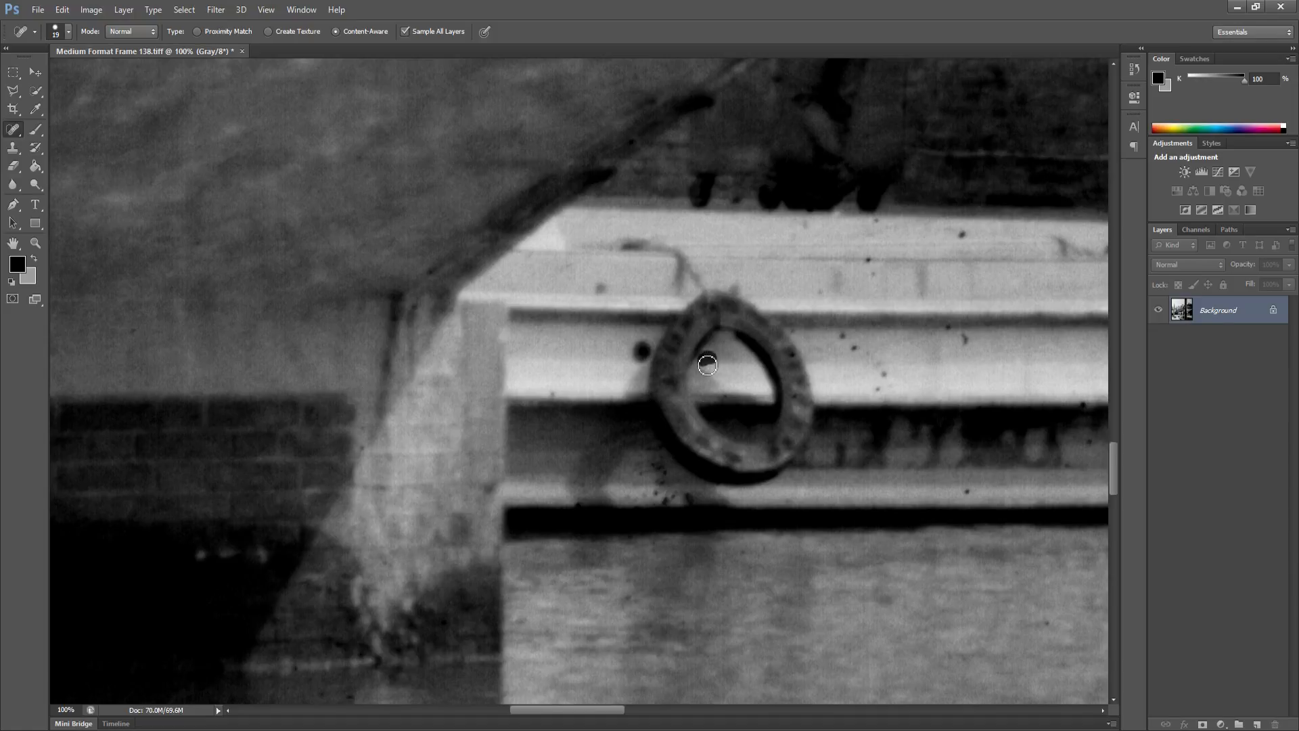
pyautogui.click(657, 499)
pyautogui.moveTo(713, 509); pyautogui.dragTo(393, 501)
pyautogui.click(646, 482)
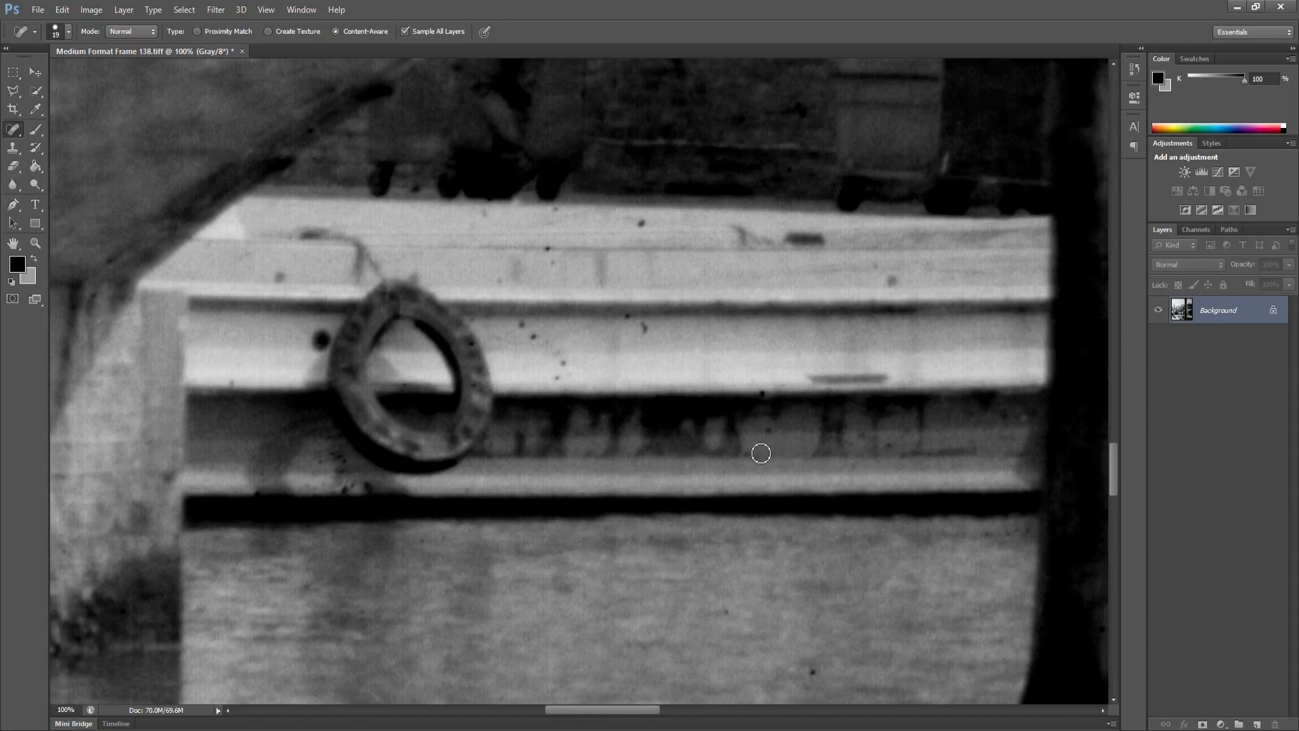
pyautogui.click(772, 429)
pyautogui.click(763, 394)
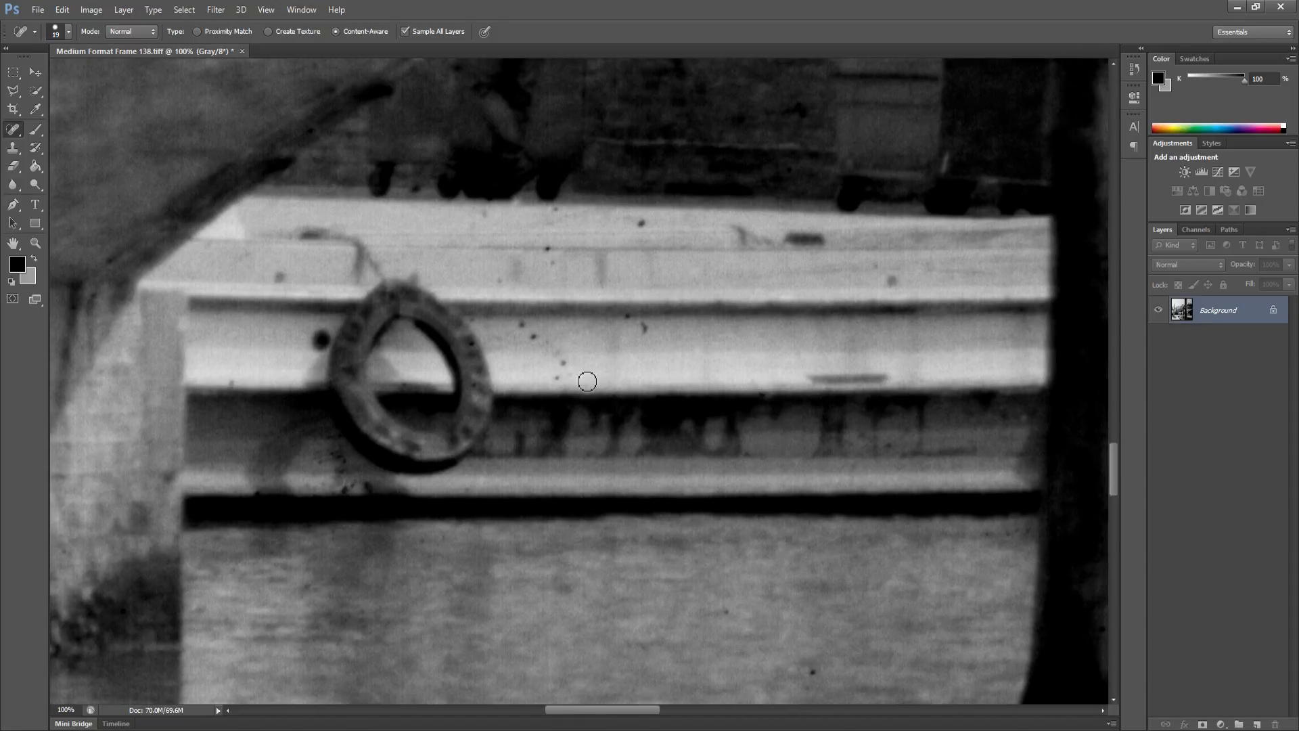
# Heal the dark specks on the white hull planks beside the tyre fender
pyautogui.click(550, 385)
pyautogui.click(563, 365)
pyautogui.click(520, 325)
pyautogui.click(640, 330)
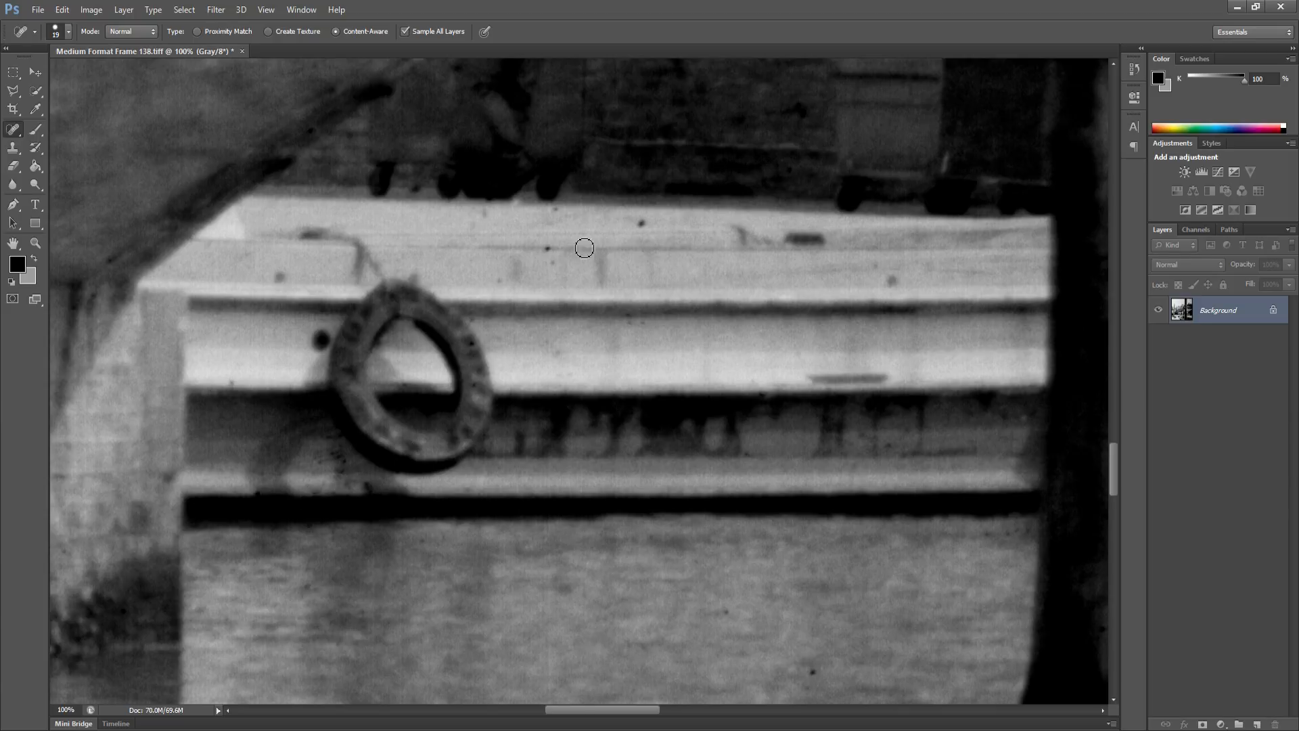
pyautogui.click(502, 282)
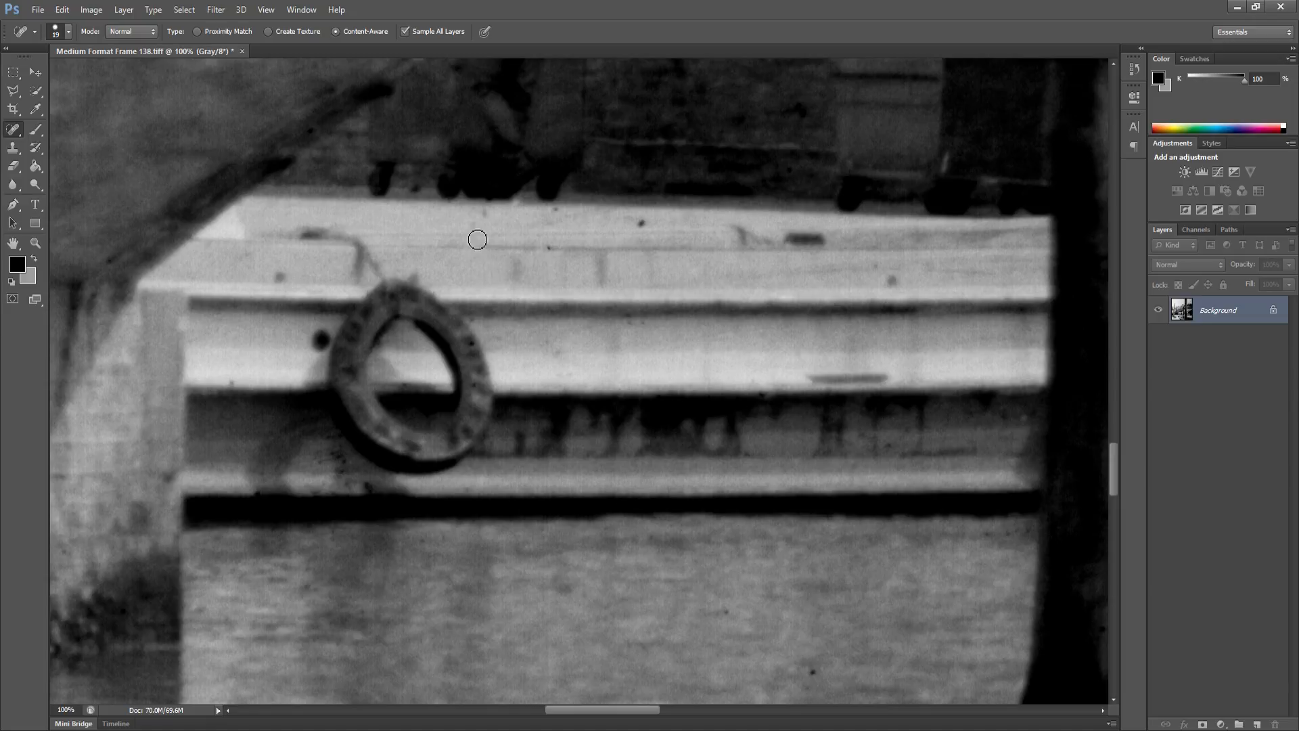
pyautogui.click(557, 214)
pyautogui.click(641, 227)
# Heal the remaining black specks on the open water below the hull
pyautogui.scroll(-3, 705, 383)
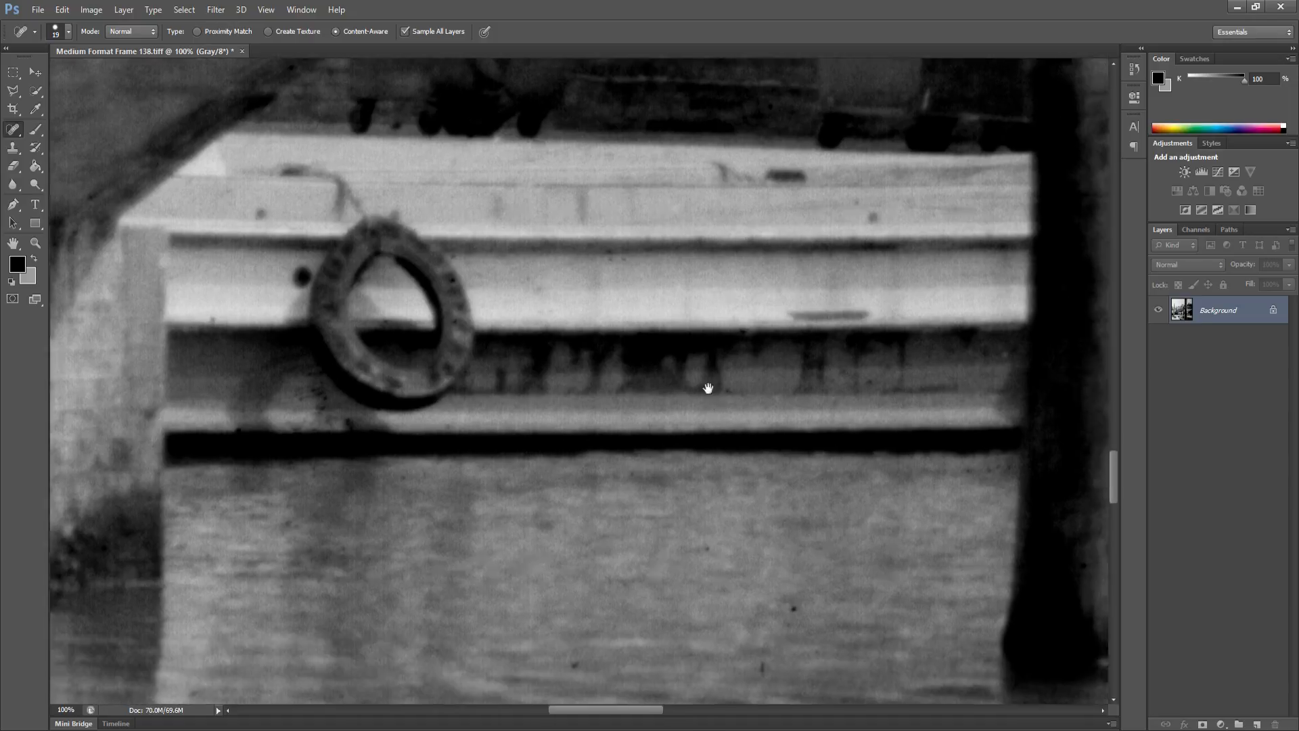
pyautogui.click(781, 568)
pyautogui.click(752, 627)
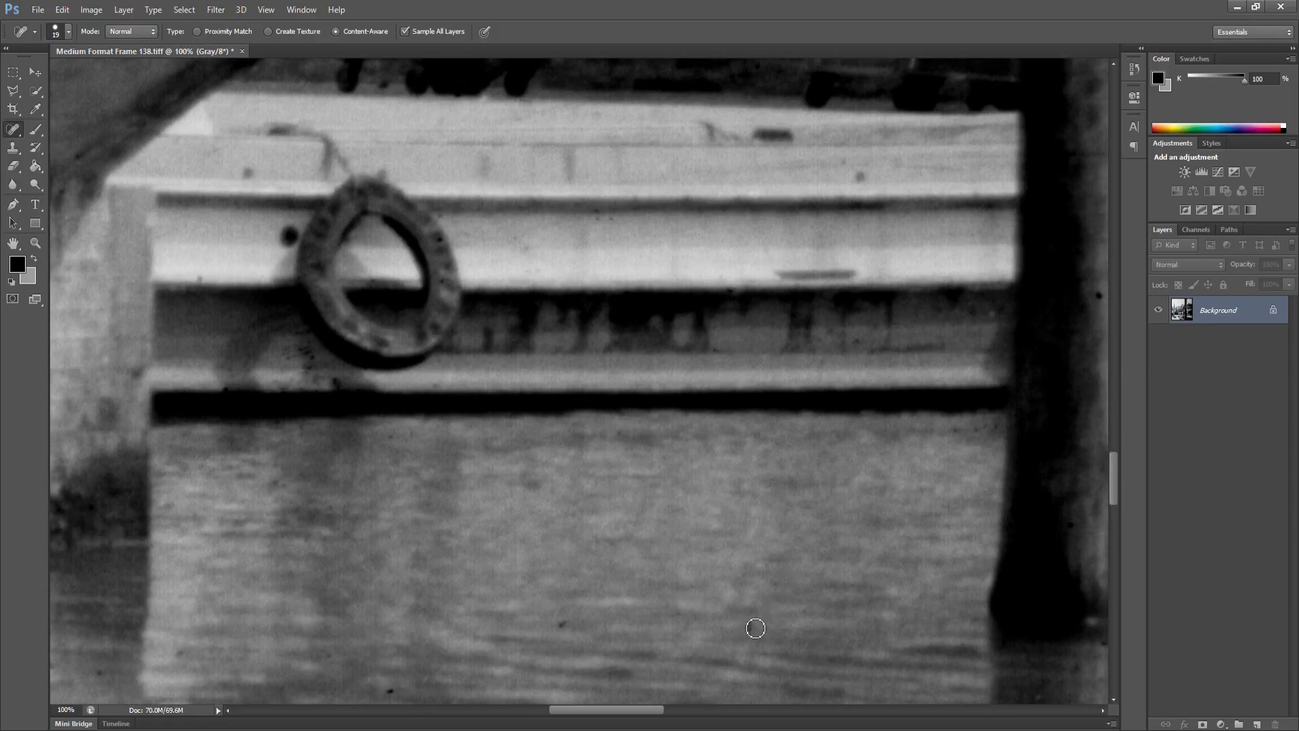
pyautogui.click(569, 621)
# Heal the speck on the water beyond the dark post and the spots along the hull's waterline there
pyautogui.moveTo(726, 547); pyautogui.dragTo(450, 546)
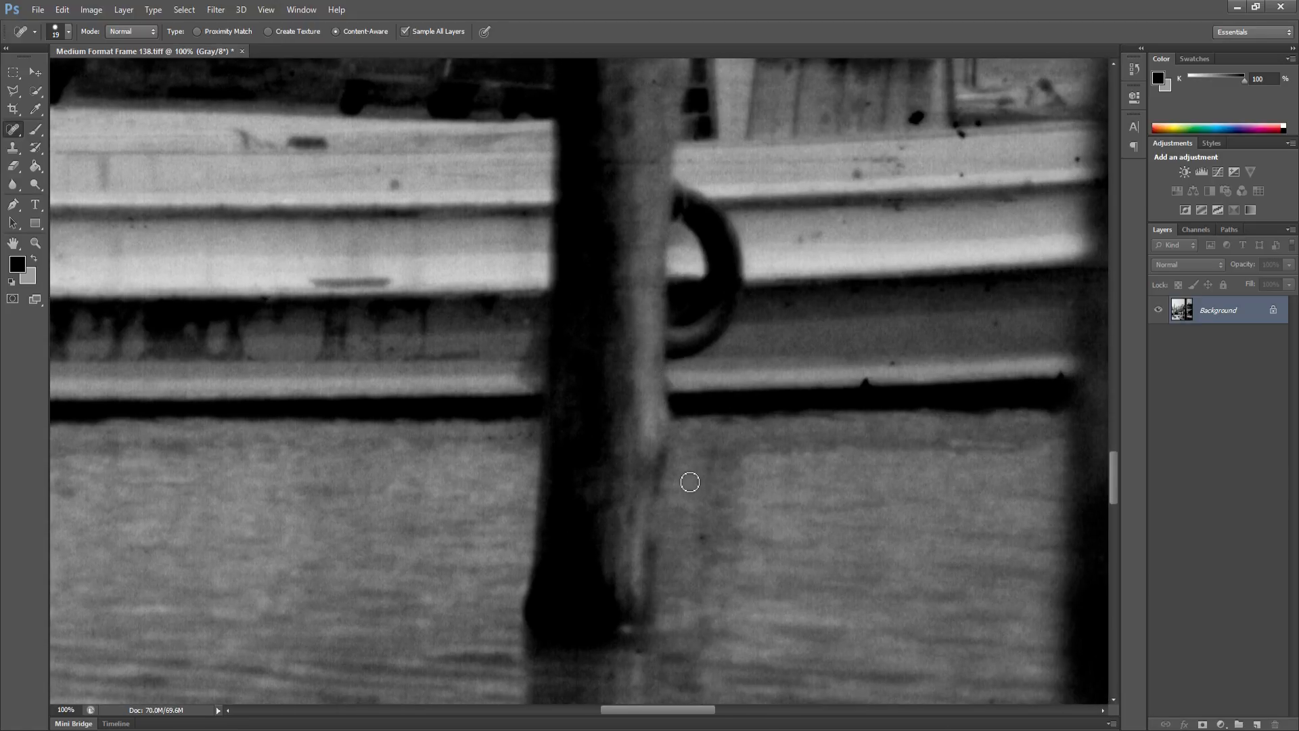
pyautogui.click(702, 538)
pyautogui.click(872, 387)
pyautogui.click(893, 366)
pyautogui.moveTo(860, 364); pyautogui.dragTo(632, 351)
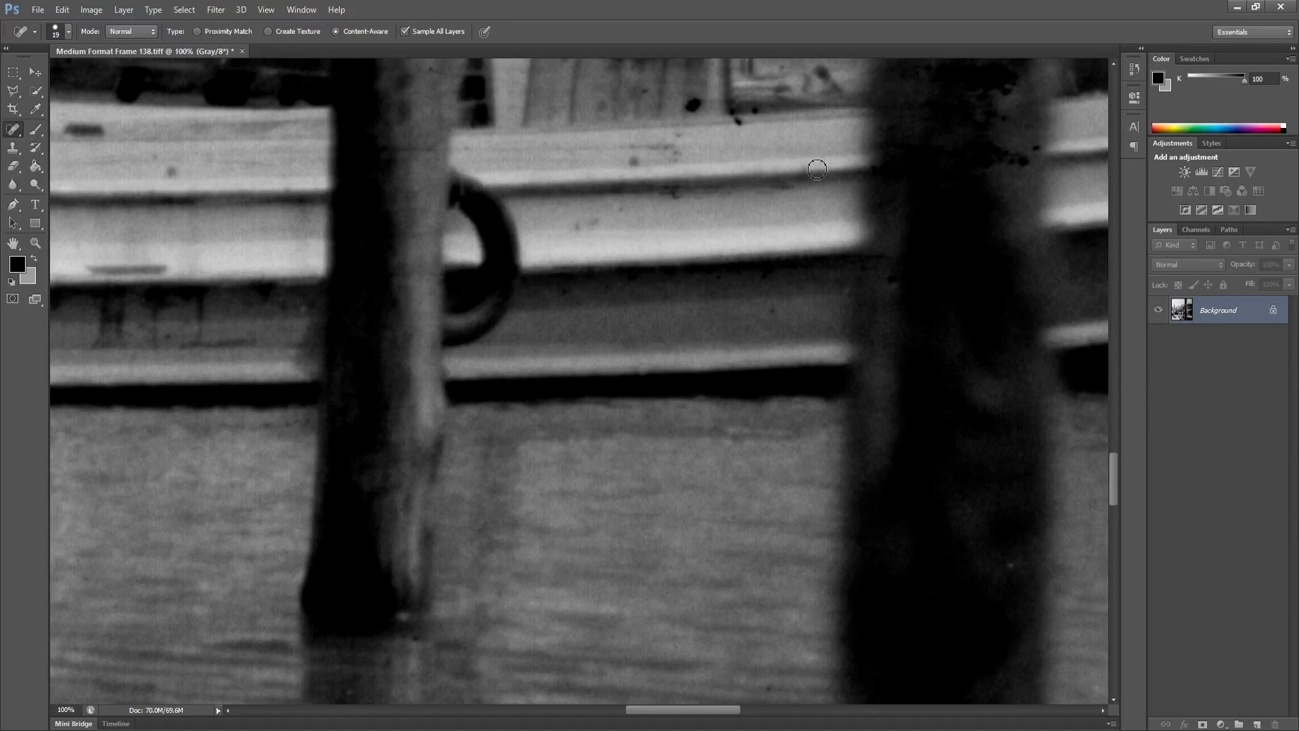
# Heal the dark specks at the foot of the boat's cabin, just above the white hull
pyautogui.click(739, 125)
pyautogui.click(756, 108)
pyautogui.click(696, 106)
# Heal the black specks along the edge of the dark, blurred post in front of the hull
pyautogui.moveTo(769, 252)
pyautogui.mouseDown()
pyautogui.moveTo(565, 377)
pyautogui.moveTo(499, 395)
pyautogui.mouseUp()
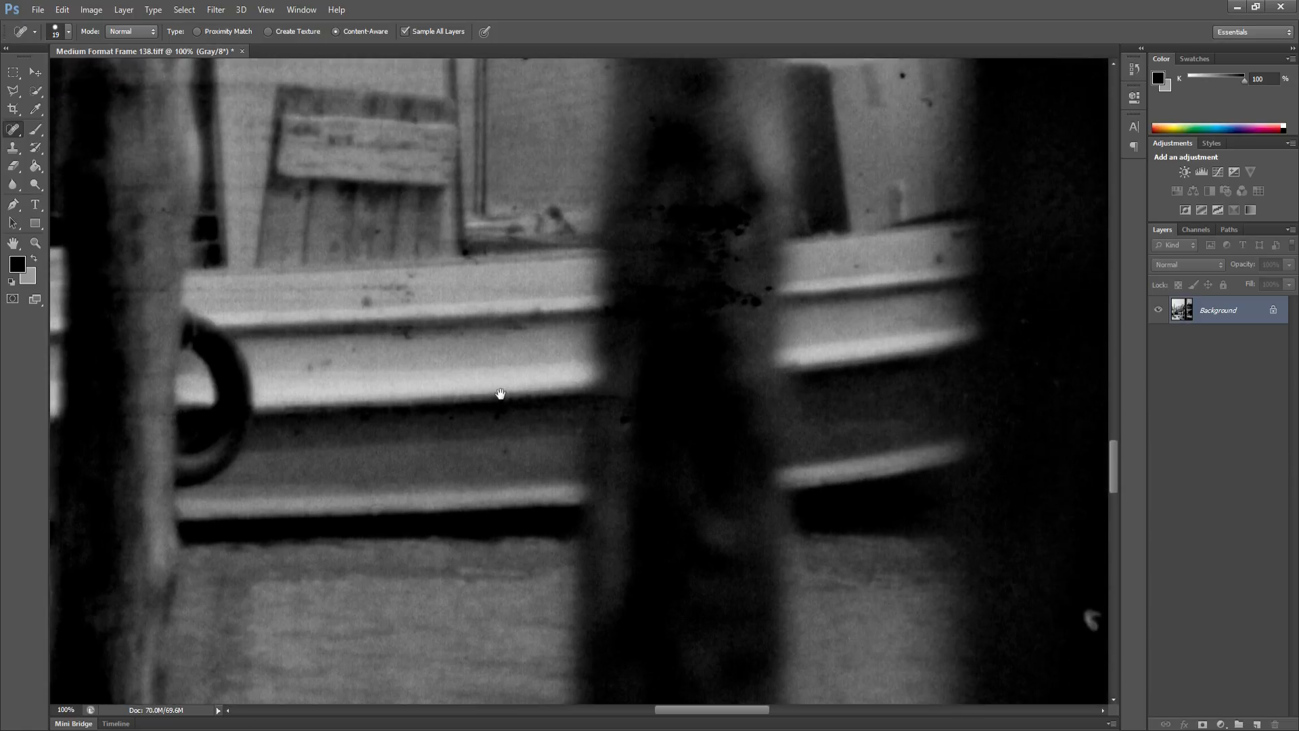
pyautogui.click(759, 305)
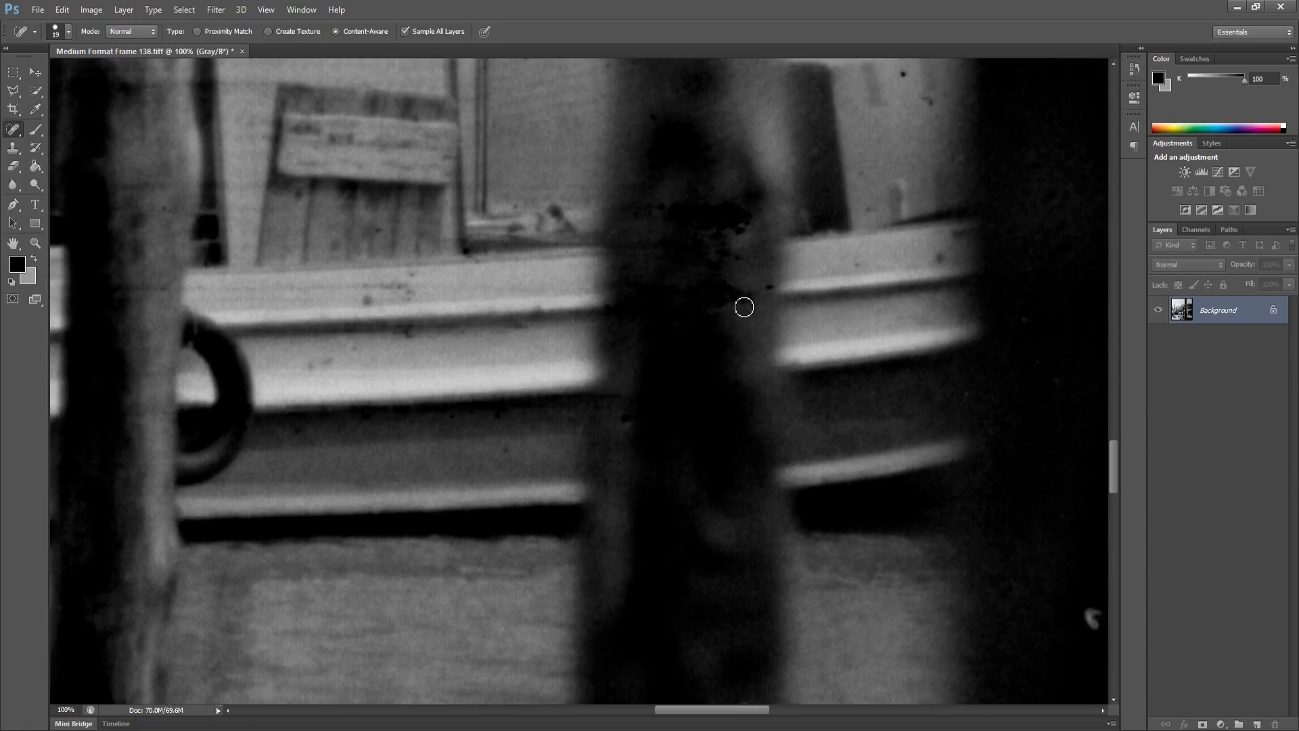
pyautogui.click(745, 306)
pyautogui.click(769, 289)
pyautogui.click(736, 269)
# Heal the specks on the cabin wall beyond the dark post and the pale curl on the black area beside it
pyautogui.moveTo(732, 411); pyautogui.dragTo(572, 438)
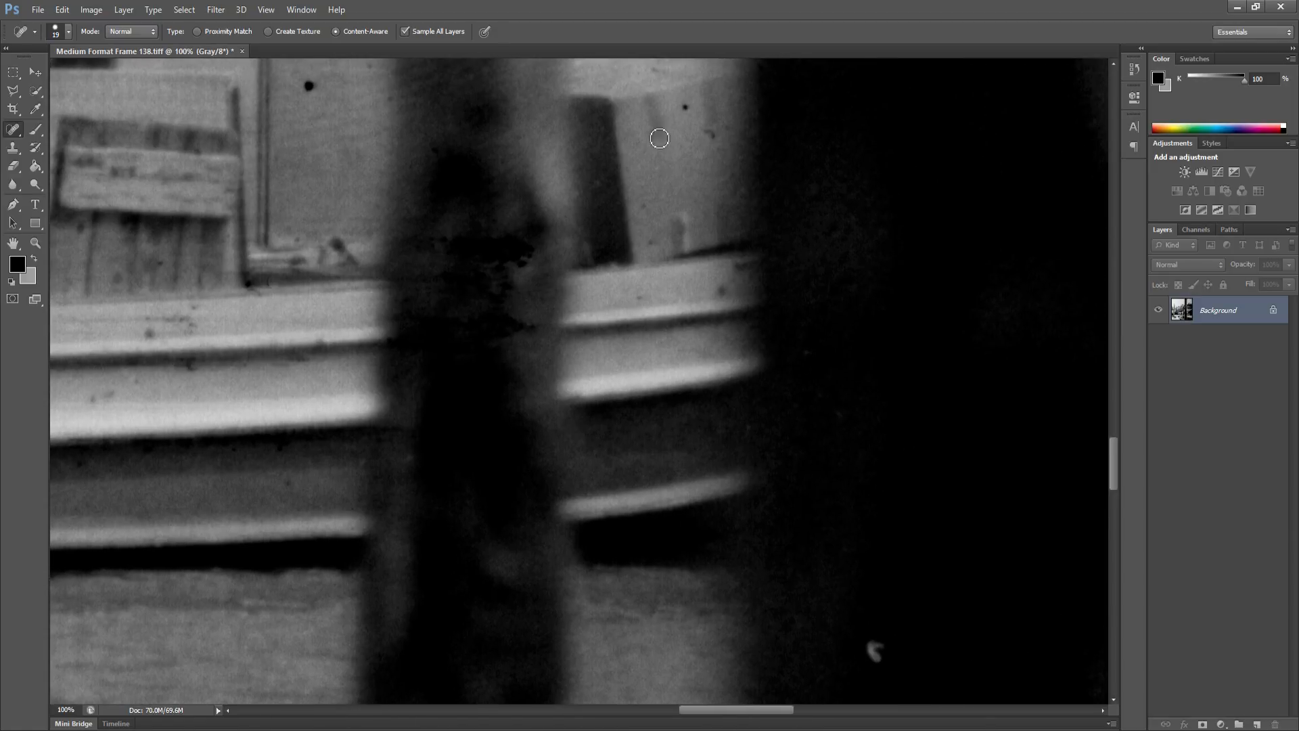
pyautogui.click(686, 108)
pyautogui.click(709, 133)
pyautogui.moveTo(825, 421); pyautogui.dragTo(657, 381)
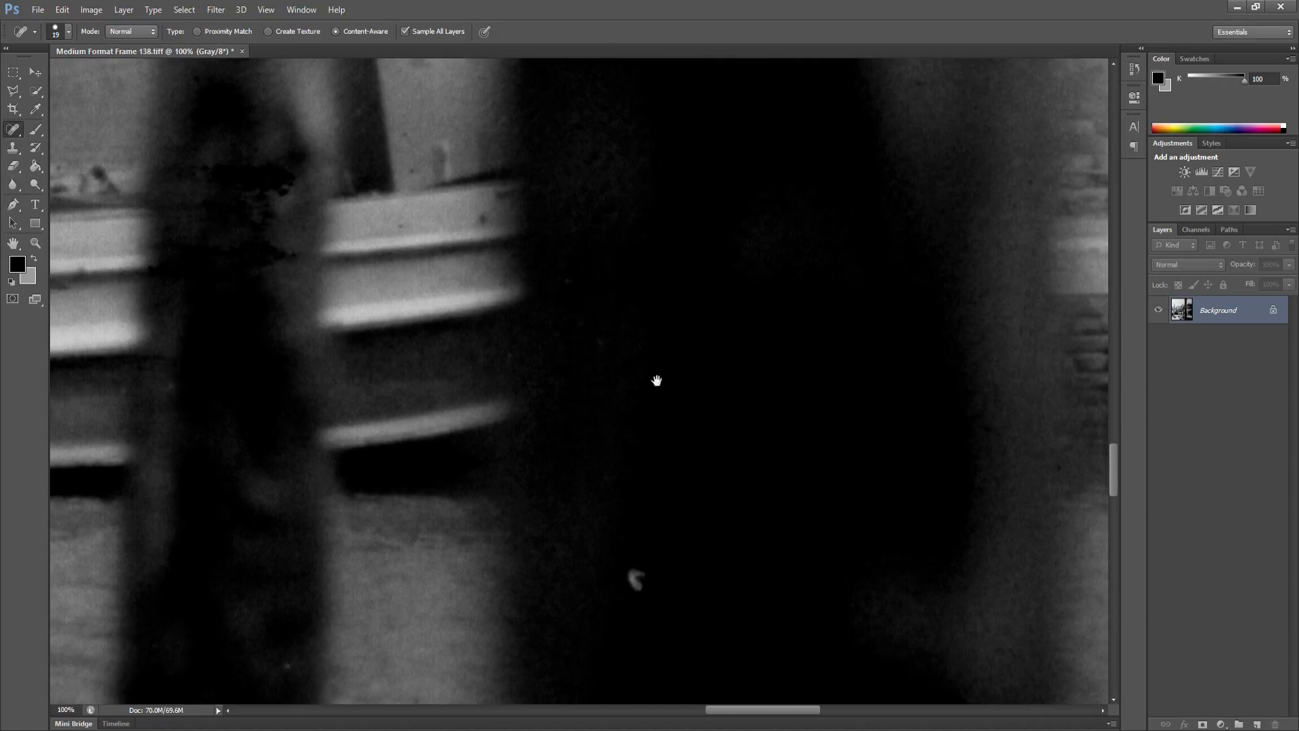
pyautogui.click(637, 589)
# Heal the speck on the light band of the brick wall and the one on the water below
pyautogui.moveTo(686, 530); pyautogui.dragTo(493, 417)
pyautogui.moveTo(597, 414); pyautogui.dragTo(502, 412)
pyautogui.moveTo(747, 527); pyautogui.dragTo(670, 516)
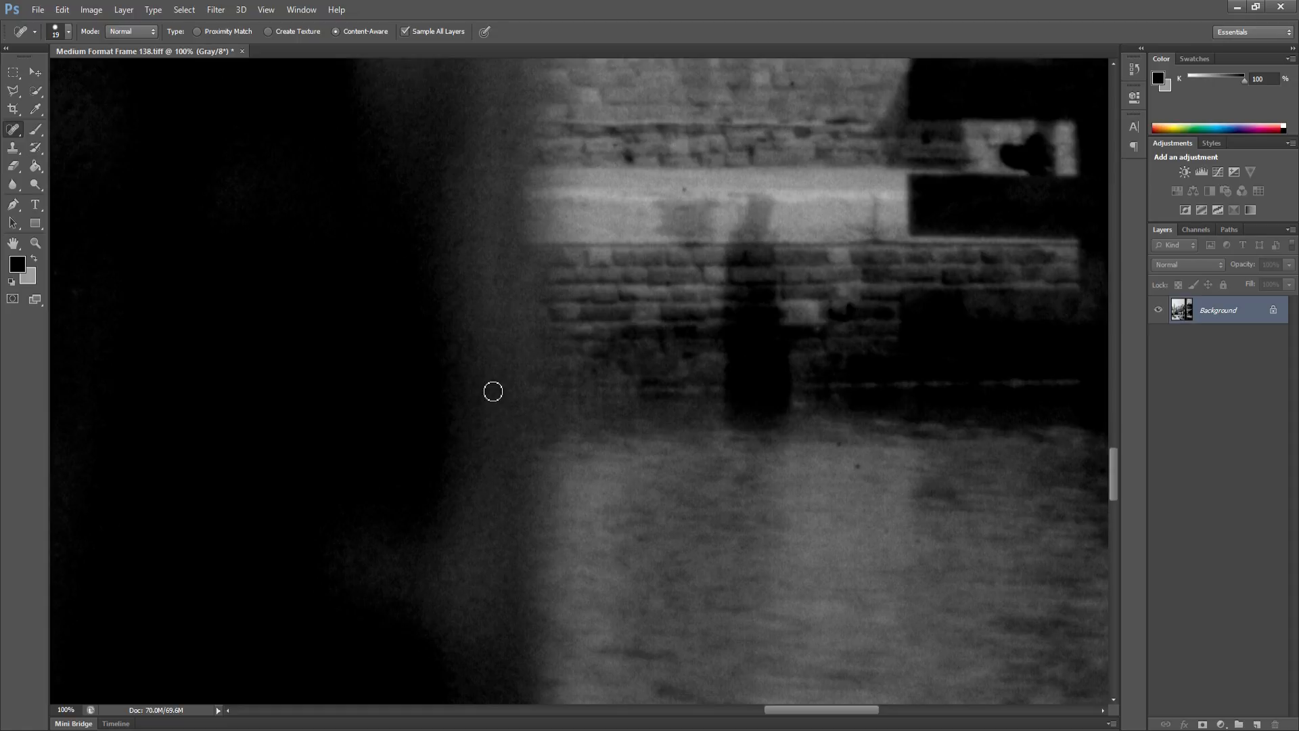
pyautogui.click(684, 191)
pyautogui.click(857, 466)
# Inspect the remaining water and dark pier at the end of this strip for spots
pyautogui.moveTo(876, 465); pyautogui.dragTo(603, 467)
pyautogui.moveTo(778, 469); pyautogui.dragTo(572, 456)
pyautogui.moveTo(700, 504); pyautogui.dragTo(635, 463)
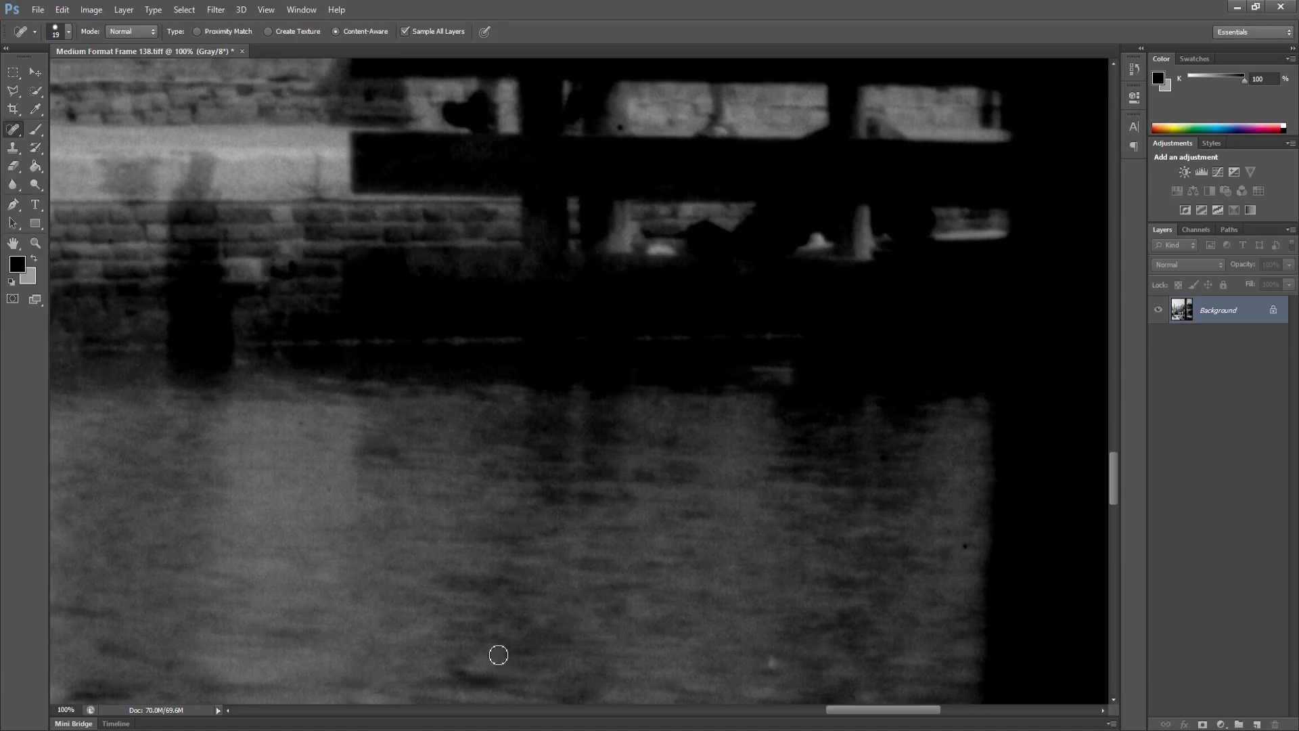
pyautogui.moveTo(710, 556); pyautogui.dragTo(517, 569)
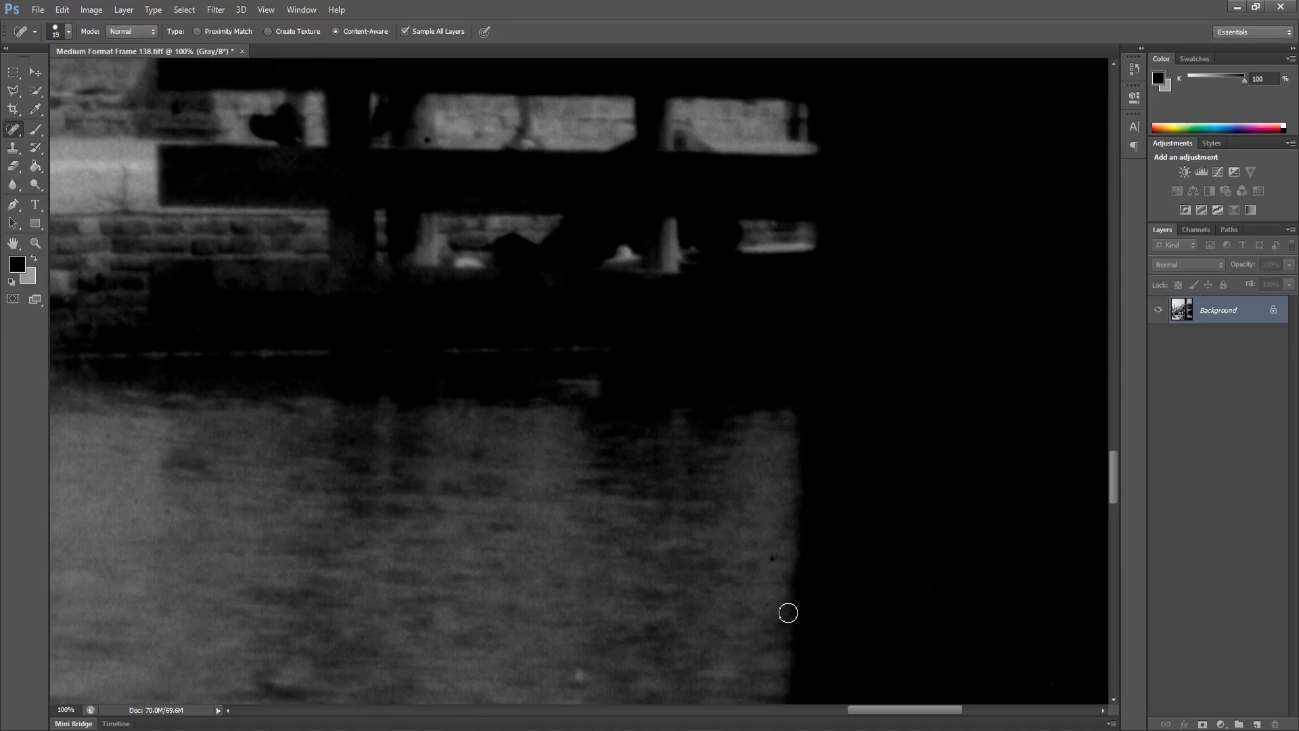
pyautogui.moveTo(722, 477); pyautogui.dragTo(592, 517)
pyautogui.moveTo(812, 461); pyautogui.dragTo(647, 402)
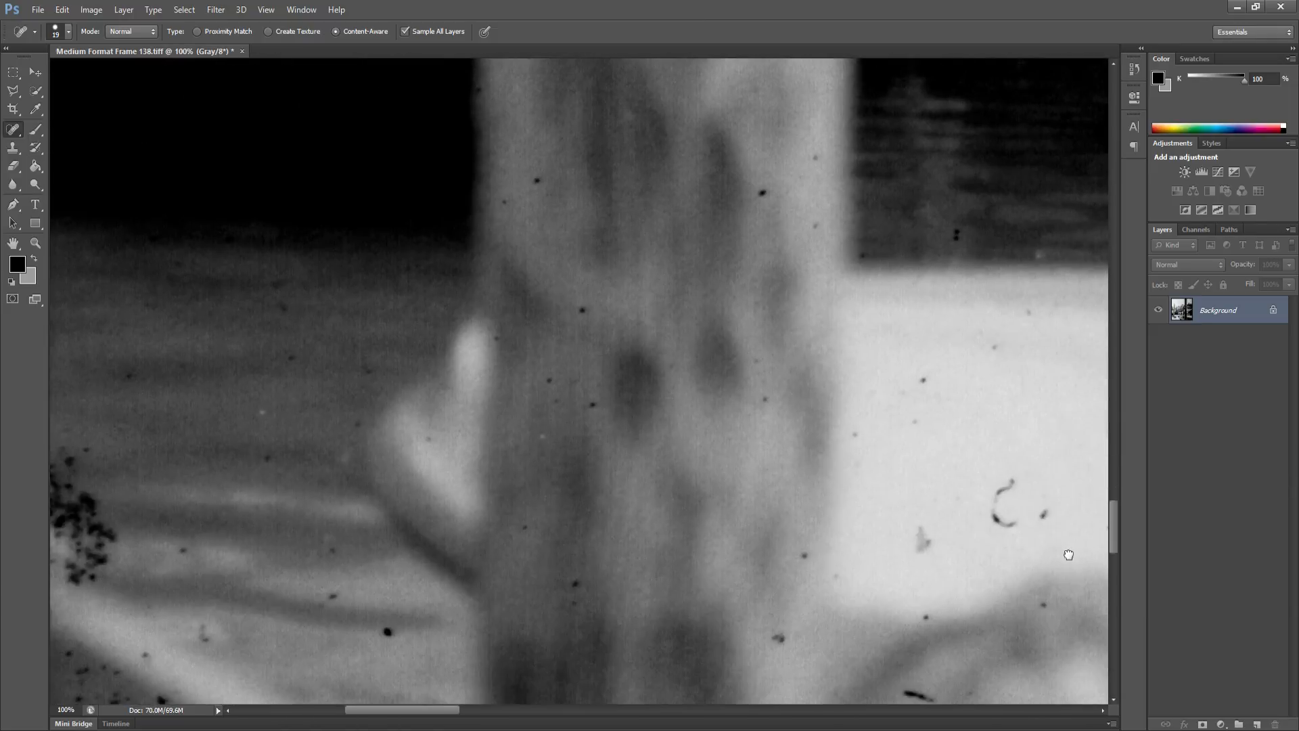
# Heal the specks on the dark grey water and pale streaks between the image's edge and the wide blurred post
pyautogui.moveTo(1062, 509); pyautogui.dragTo(1058, 557)
pyautogui.moveTo(561, 419); pyautogui.dragTo(618, 407)
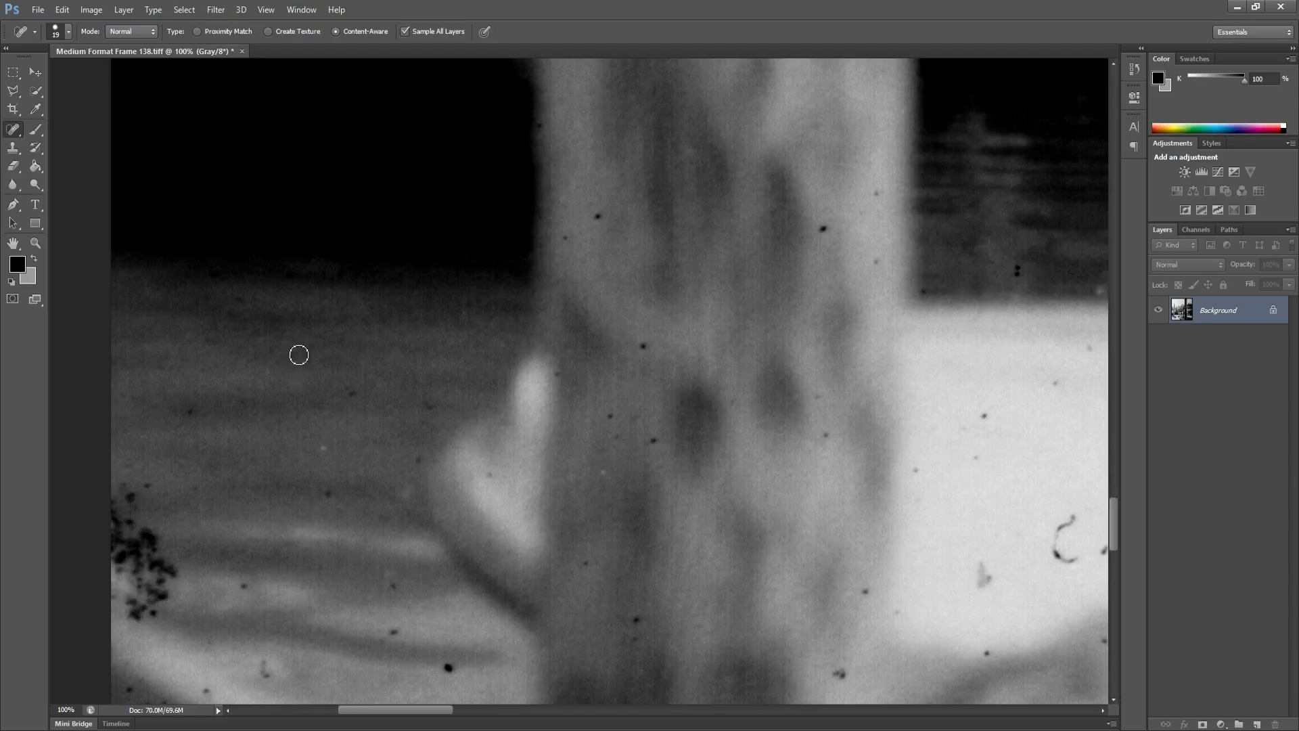
pyautogui.click(352, 394)
pyautogui.click(323, 447)
pyautogui.moveTo(418, 454); pyautogui.dragTo(419, 462)
pyautogui.click(487, 474)
pyautogui.click(426, 402)
pyautogui.click(391, 636)
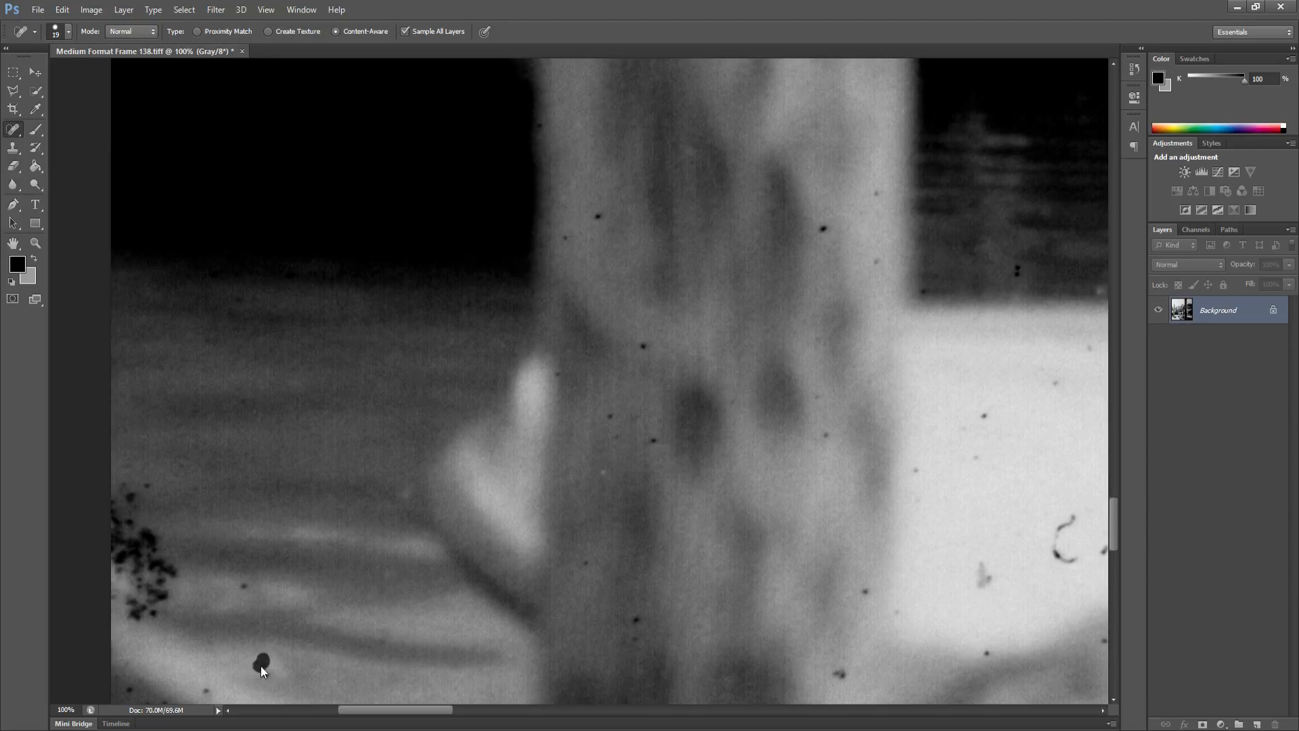
pyautogui.click(203, 691)
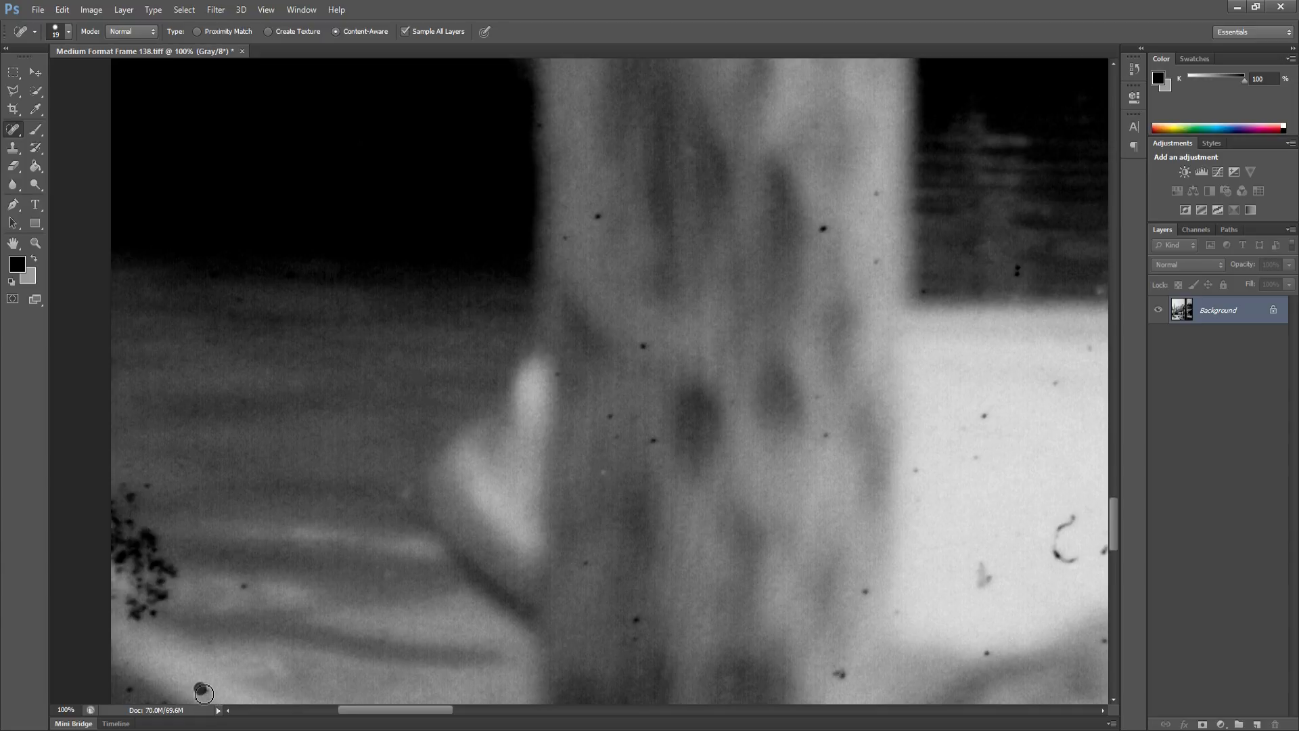
pyautogui.click(131, 693)
# Heal the lower and upper parts of the dense black speck cluster at the image's edge
pyautogui.moveTo(137, 617)
pyautogui.mouseDown()
pyautogui.moveTo(128, 610)
pyautogui.moveTo(156, 592)
pyautogui.moveTo(139, 605)
pyautogui.moveTo(171, 597)
pyautogui.mouseUp()
pyautogui.click(158, 588)
pyautogui.click(139, 588)
pyautogui.click(130, 500)
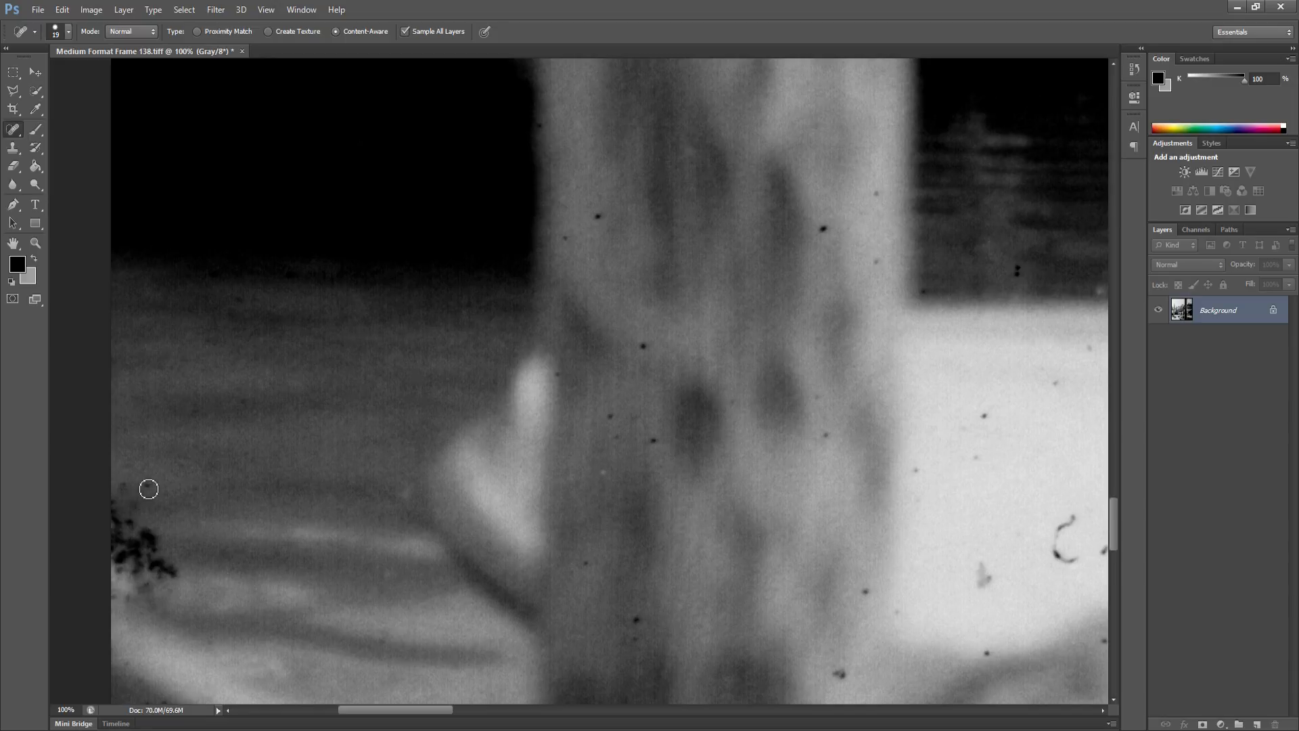
pyautogui.click(149, 487)
pyautogui.moveTo(112, 509)
pyautogui.mouseDown()
pyautogui.moveTo(109, 545)
pyautogui.moveTo(116, 518)
pyautogui.moveTo(129, 531)
pyautogui.moveTo(115, 517)
pyautogui.moveTo(112, 549)
pyautogui.moveTo(126, 534)
pyautogui.moveTo(146, 550)
pyautogui.mouseUp()
pyautogui.moveTo(135, 555); pyautogui.dragTo(137, 553)
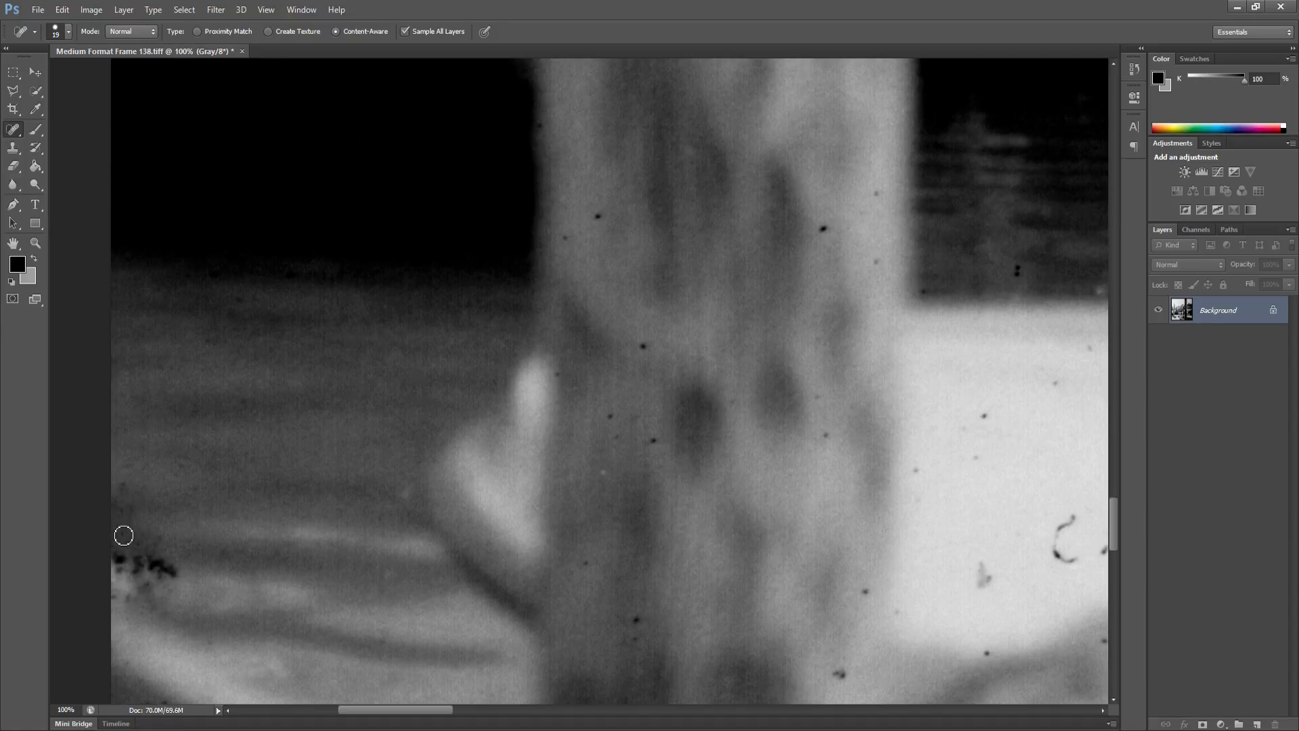
# Heal the rest of the black speck cluster at the image's edge and the marks around it
pyautogui.moveTo(118, 562)
pyautogui.mouseDown()
pyautogui.moveTo(149, 576)
pyautogui.moveTo(126, 560)
pyautogui.moveTo(125, 575)
pyautogui.moveTo(174, 579)
pyautogui.moveTo(144, 579)
pyautogui.moveTo(182, 573)
pyautogui.moveTo(162, 544)
pyautogui.moveTo(155, 563)
pyautogui.moveTo(142, 548)
pyautogui.moveTo(137, 571)
pyautogui.moveTo(157, 578)
pyautogui.moveTo(155, 555)
pyautogui.moveTo(126, 598)
pyautogui.moveTo(153, 586)
pyautogui.mouseUp()
pyautogui.click(176, 569)
pyautogui.click(157, 549)
pyautogui.click(152, 563)
pyautogui.click(141, 547)
pyautogui.click(127, 597)
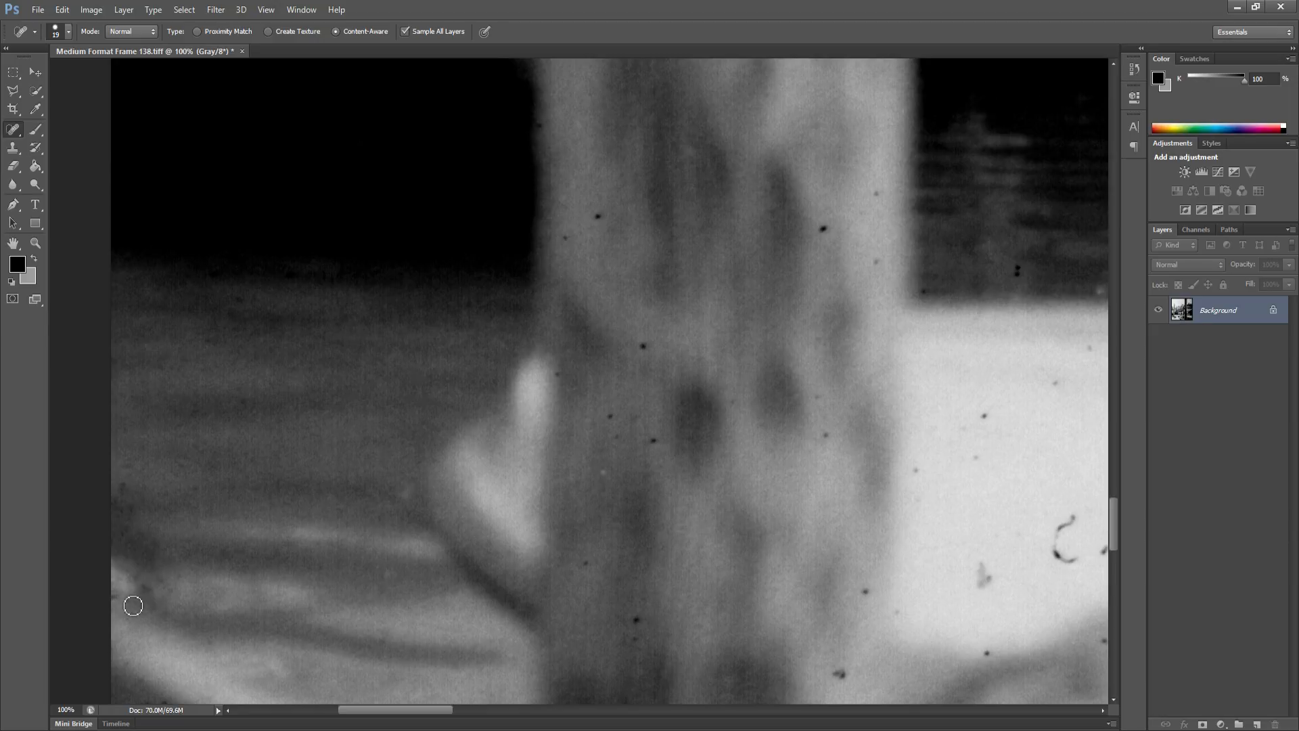
pyautogui.click(170, 611)
pyautogui.click(182, 580)
pyautogui.click(122, 583)
# Heal the dark specks on the shaded half of the wide blurred post
pyautogui.moveTo(578, 500)
pyautogui.mouseDown()
pyautogui.moveTo(456, 429)
pyautogui.moveTo(403, 444)
pyautogui.moveTo(420, 477)
pyautogui.mouseUp()
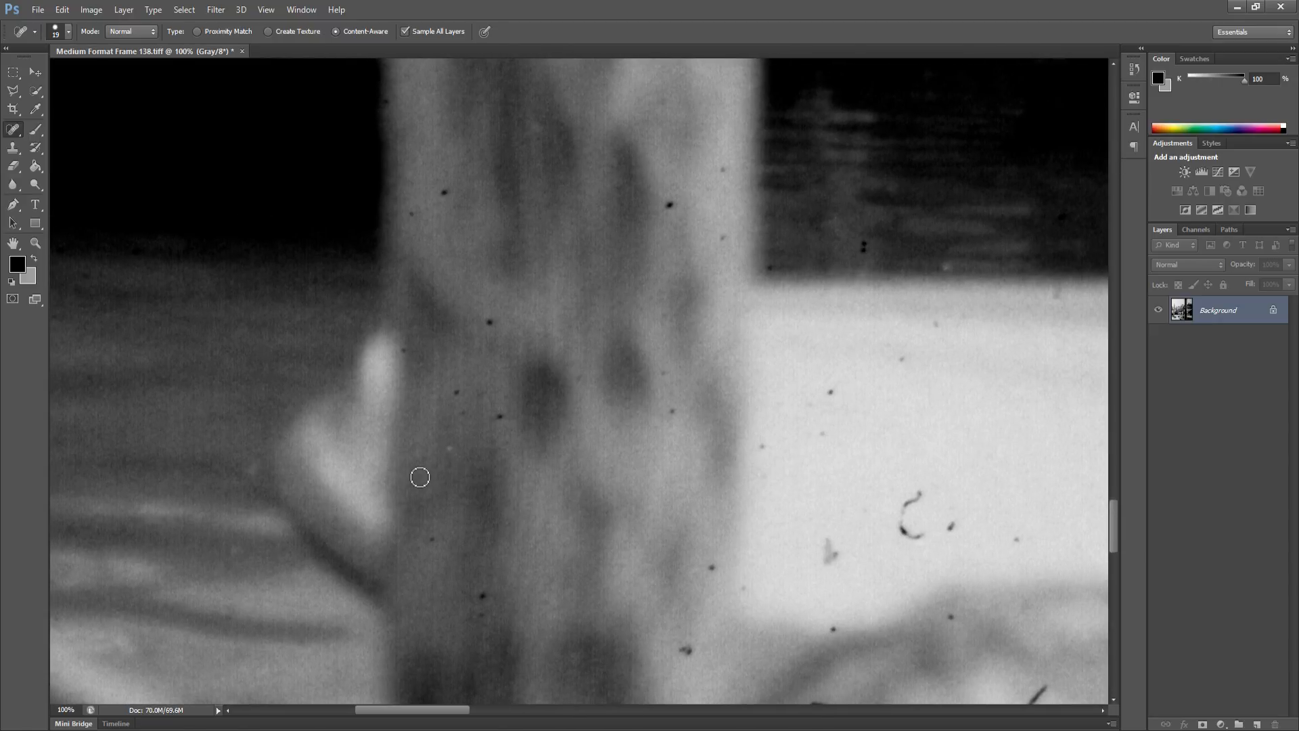
pyautogui.click(492, 602)
pyautogui.click(430, 541)
pyautogui.click(457, 391)
pyautogui.click(500, 415)
pyautogui.moveTo(491, 319); pyautogui.dragTo(500, 324)
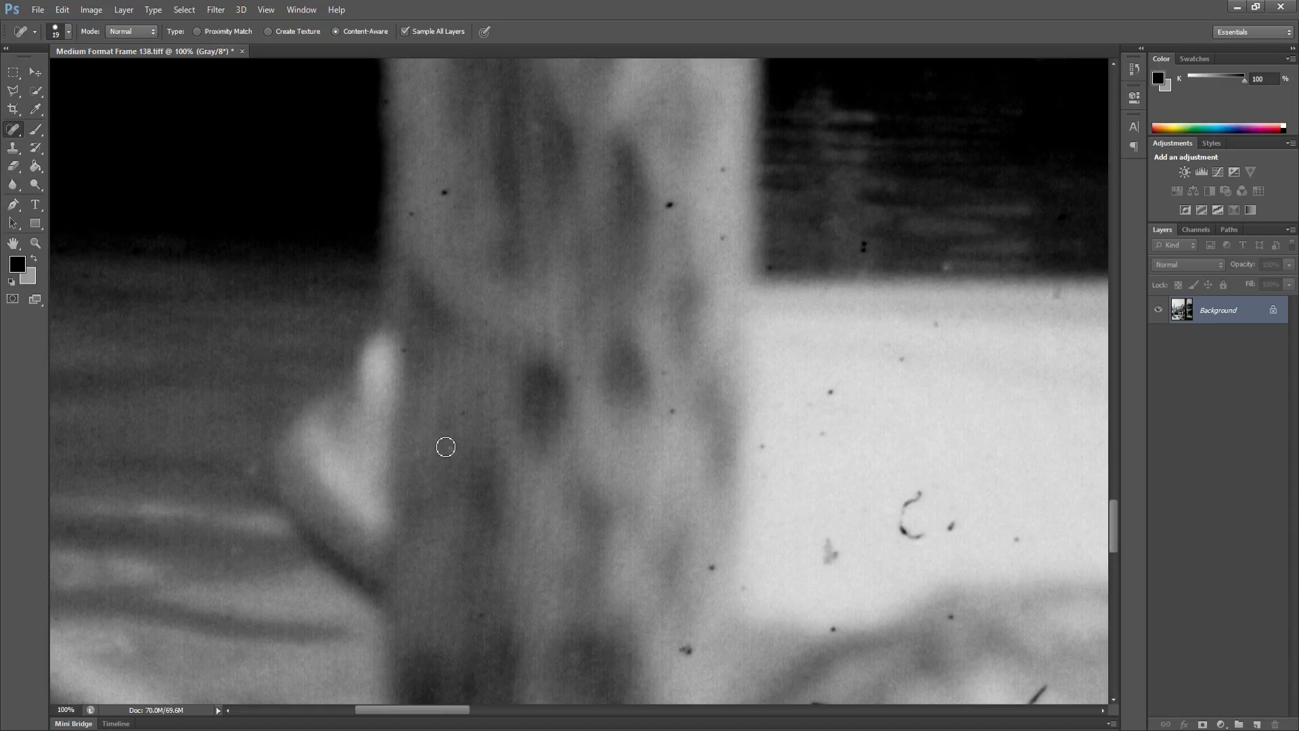
pyautogui.click(443, 195)
# Heal the specks on the lighter half of the post and on the pale surface and dark water beside it
pyautogui.click(664, 373)
pyautogui.click(672, 411)
pyautogui.click(831, 392)
pyautogui.click(936, 324)
pyautogui.click(666, 208)
pyautogui.click(722, 237)
pyautogui.click(723, 172)
pyautogui.click(870, 250)
pyautogui.click(707, 573)
pyautogui.click(687, 649)
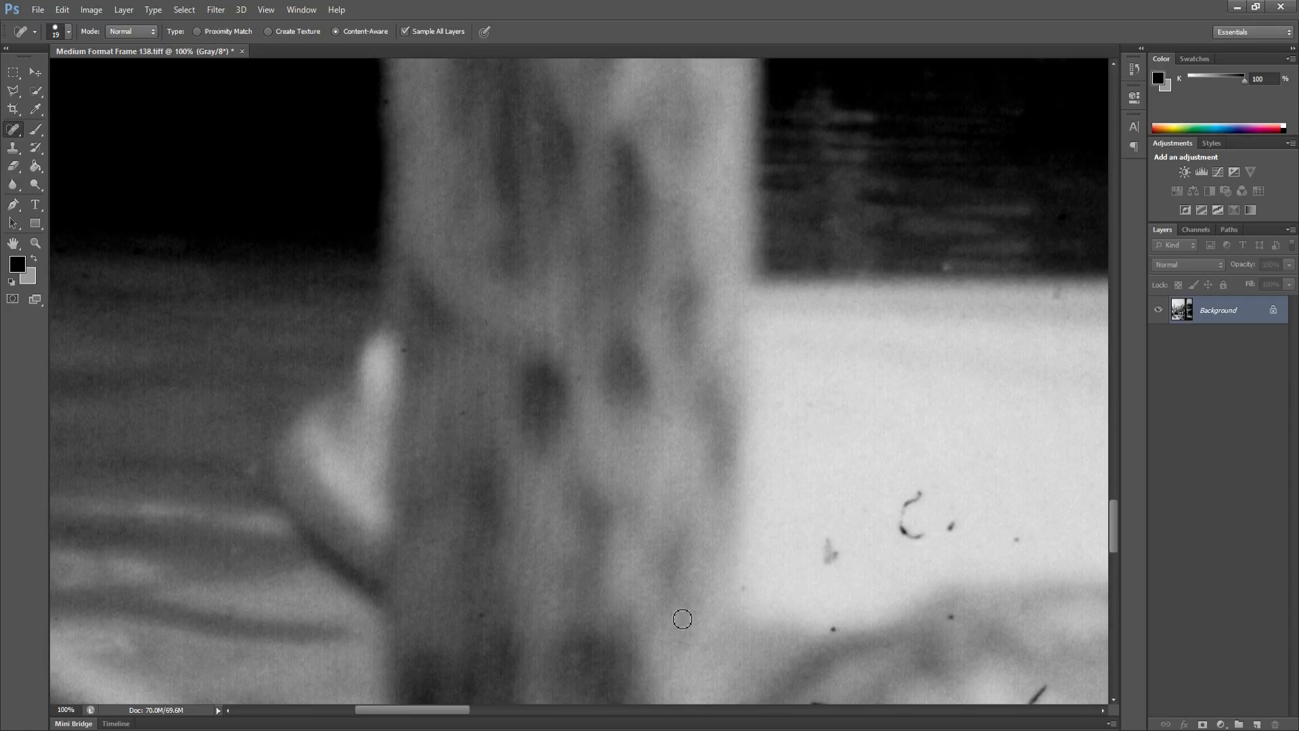
# Heal the grey smudge, the curved hair and the nearby specks on the pale surface beside the post
pyautogui.click(835, 629)
pyautogui.moveTo(830, 553); pyautogui.dragTo(830, 568)
pyautogui.moveTo(921, 494)
pyautogui.mouseDown()
pyautogui.moveTo(903, 515)
pyautogui.moveTo(908, 536)
pyautogui.moveTo(930, 540)
pyautogui.moveTo(906, 536)
pyautogui.moveTo(900, 516)
pyautogui.moveTo(933, 496)
pyautogui.mouseUp()
pyautogui.moveTo(860, 521); pyautogui.dragTo(661, 499)
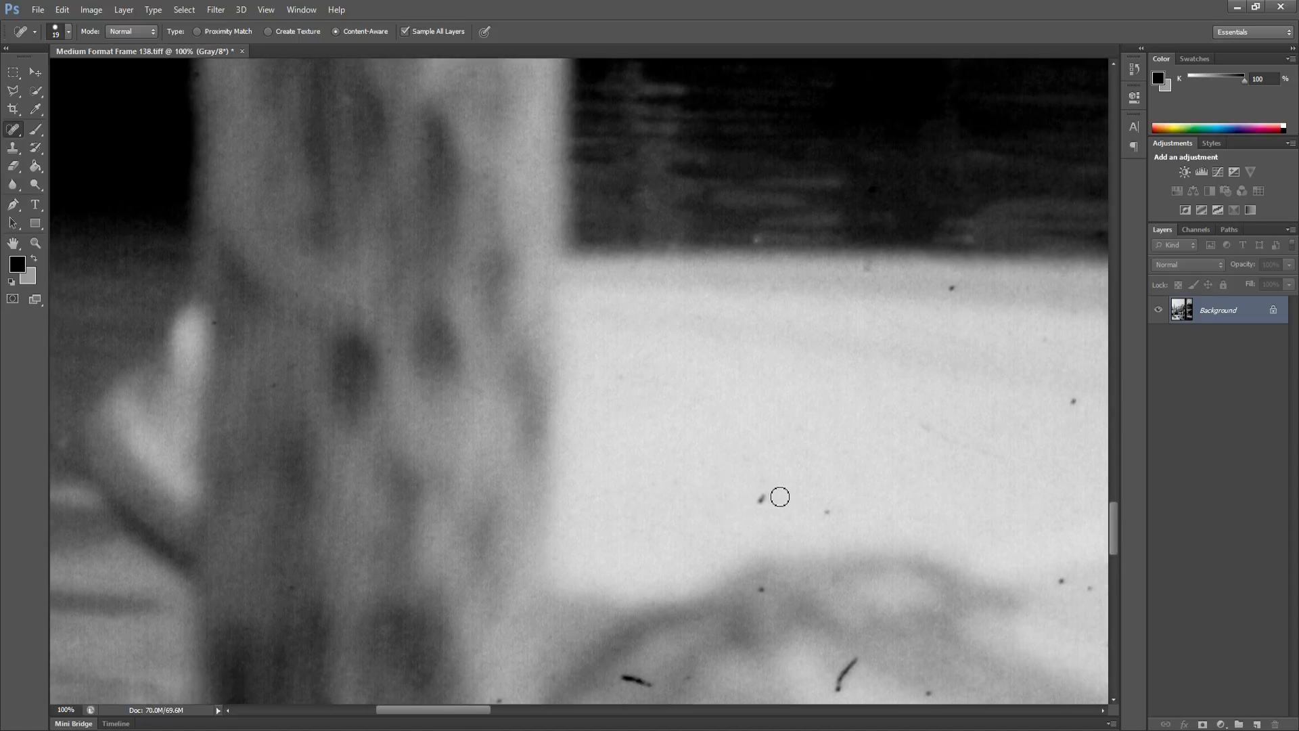
pyautogui.click(761, 504)
pyautogui.click(762, 589)
# Heal the two short black hairs and nearby specks around the grey shadow below the pale surface
pyautogui.moveTo(624, 682); pyautogui.dragTo(657, 691)
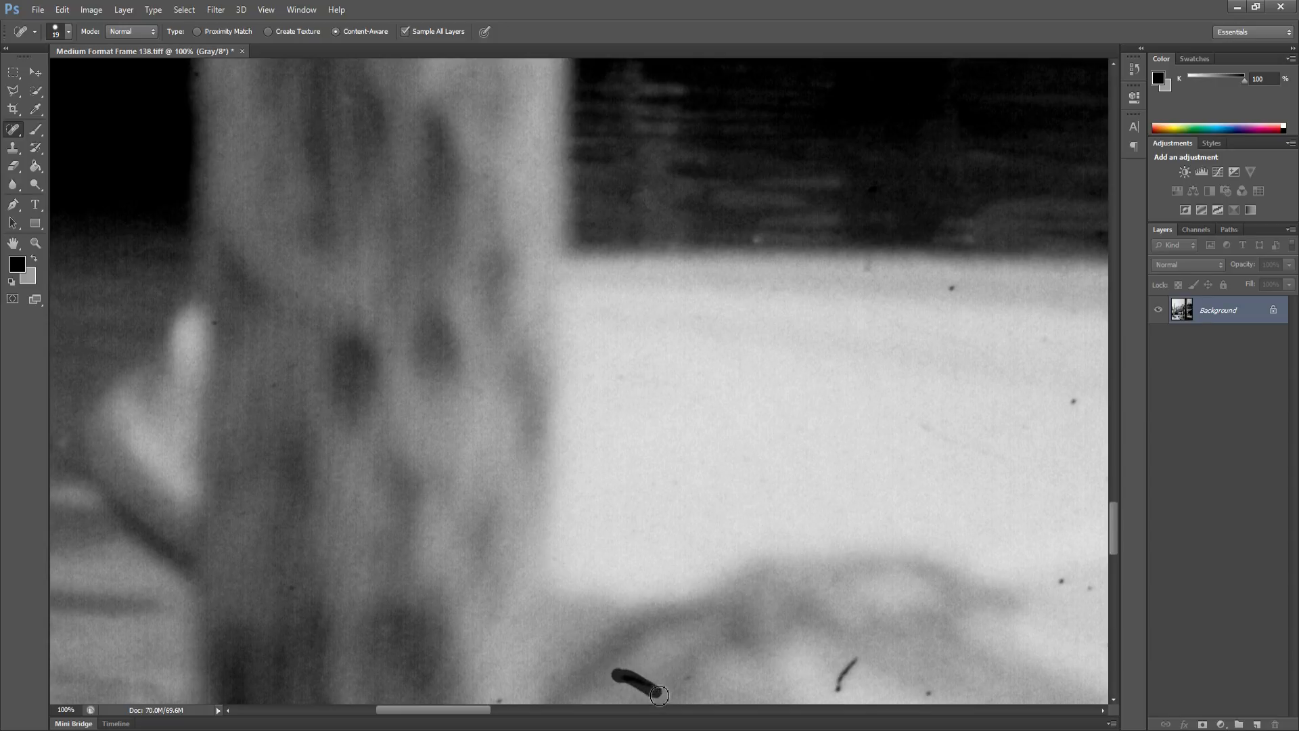
pyautogui.moveTo(591, 636); pyautogui.dragTo(584, 567)
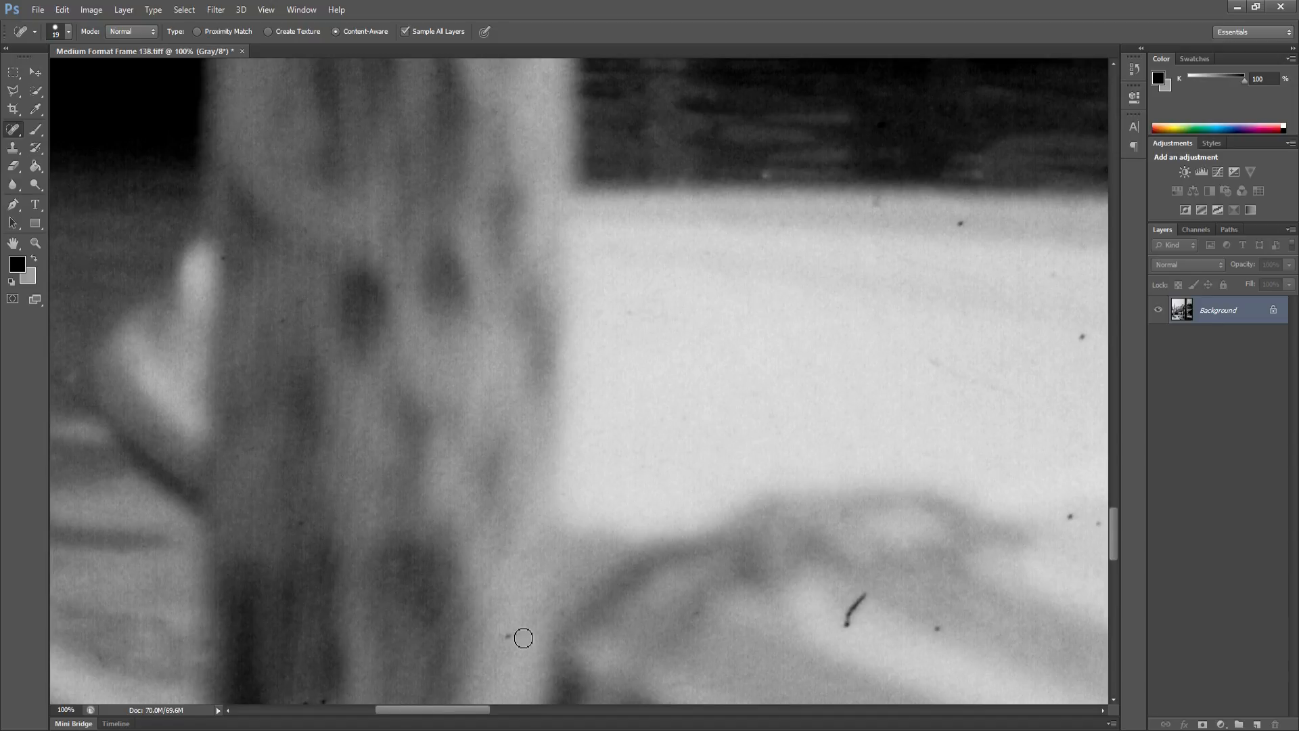
pyautogui.click(509, 636)
pyautogui.moveTo(865, 593); pyautogui.dragTo(847, 624)
pyautogui.moveTo(932, 627); pyautogui.dragTo(946, 631)
# Heal the specks beside the grey shadow and at the lower end of the vertical dotted trail
pyautogui.moveTo(920, 582); pyautogui.dragTo(733, 589)
pyautogui.click(835, 536)
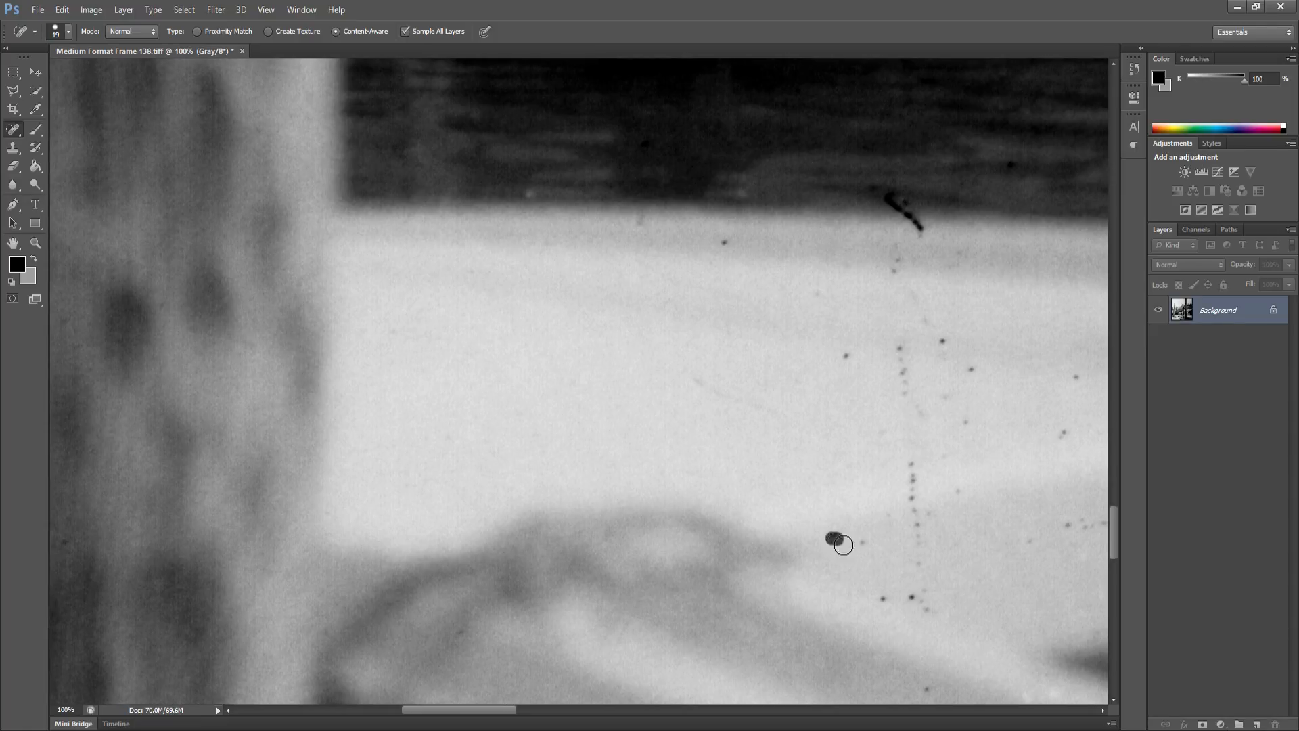
pyautogui.click(864, 541)
pyautogui.click(879, 599)
pyautogui.click(851, 598)
pyautogui.click(907, 597)
pyautogui.click(921, 590)
pyautogui.moveTo(920, 604); pyautogui.dragTo(930, 605)
# Heal the lower half of the vertical dotted trail on the pale surface
pyautogui.click(918, 557)
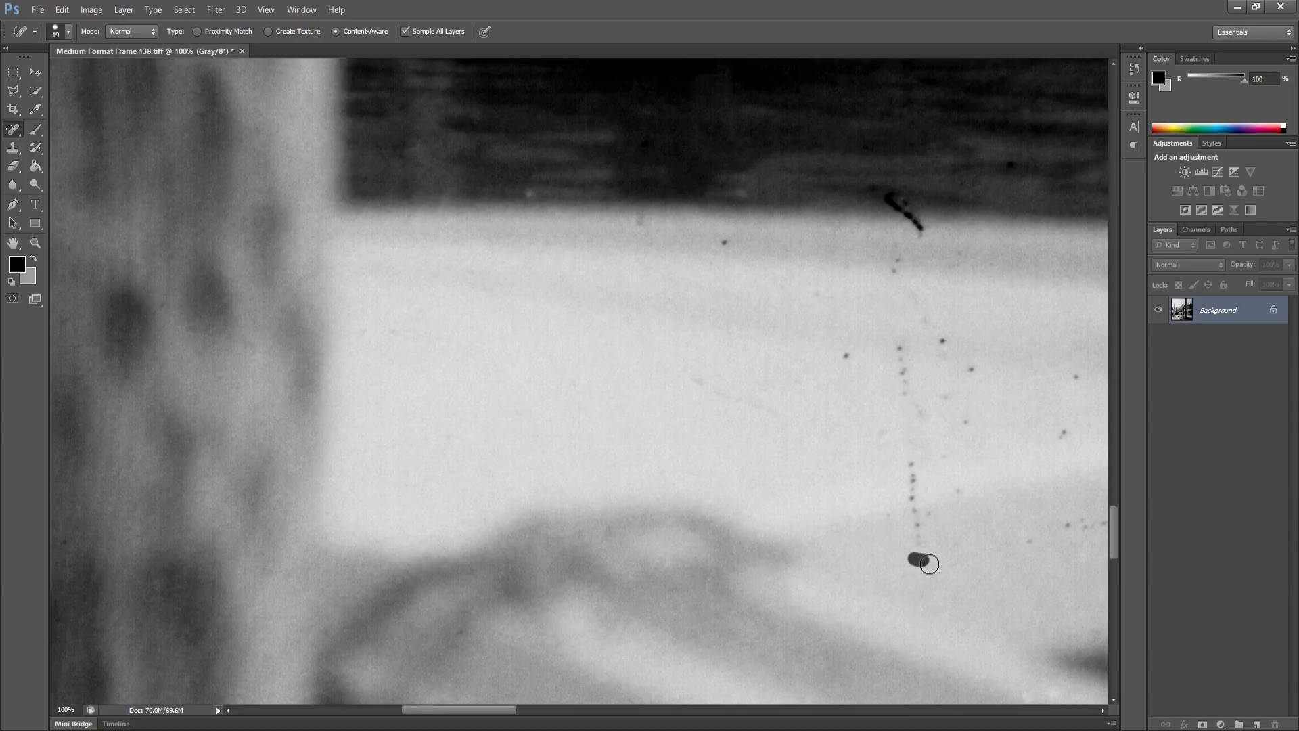
pyautogui.click(921, 530)
pyautogui.moveTo(916, 508); pyautogui.dragTo(920, 512)
pyautogui.click(934, 519)
pyautogui.click(919, 540)
pyautogui.click(960, 544)
pyautogui.moveTo(906, 460); pyautogui.dragTo(909, 509)
pyautogui.click(916, 500)
# Heal the middle section of the dotted trail and the scattered specks on both sides of it
pyautogui.click(846, 359)
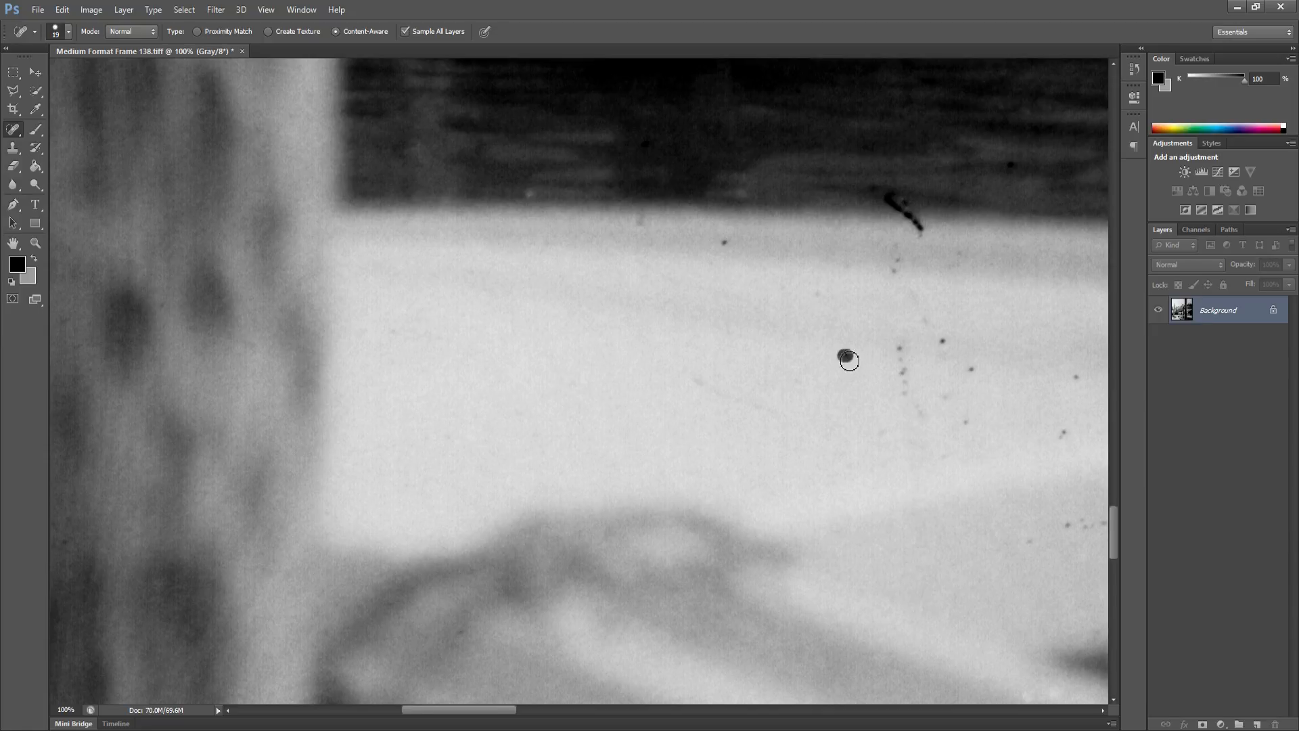
pyautogui.moveTo(876, 436); pyautogui.dragTo(886, 419)
pyautogui.click(927, 411)
pyautogui.click(904, 390)
pyautogui.click(908, 383)
pyautogui.click(905, 371)
pyautogui.click(900, 351)
pyautogui.click(905, 363)
pyautogui.click(945, 397)
pyautogui.click(966, 421)
pyautogui.click(972, 369)
pyautogui.click(946, 346)
# Heal the upper end of the dotted trail, the faint diagonal scratch and the last specks around them
pyautogui.click(897, 278)
pyautogui.click(902, 266)
pyautogui.click(725, 243)
pyautogui.moveTo(680, 367); pyautogui.dragTo(781, 421)
pyautogui.click(798, 380)
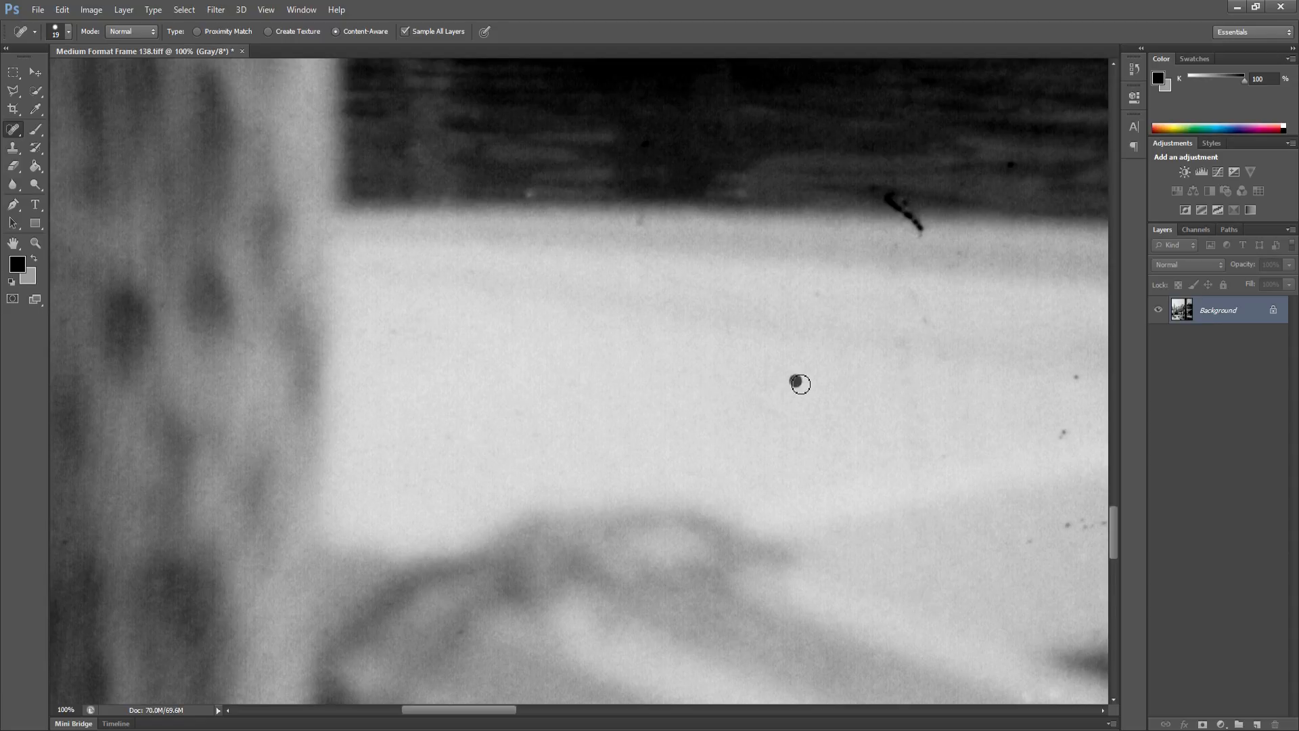
pyautogui.click(817, 288)
pyautogui.click(926, 312)
# Heal the black hair crossing the edge between the dark water and the pale surface
pyautogui.moveTo(923, 318); pyautogui.dragTo(696, 356)
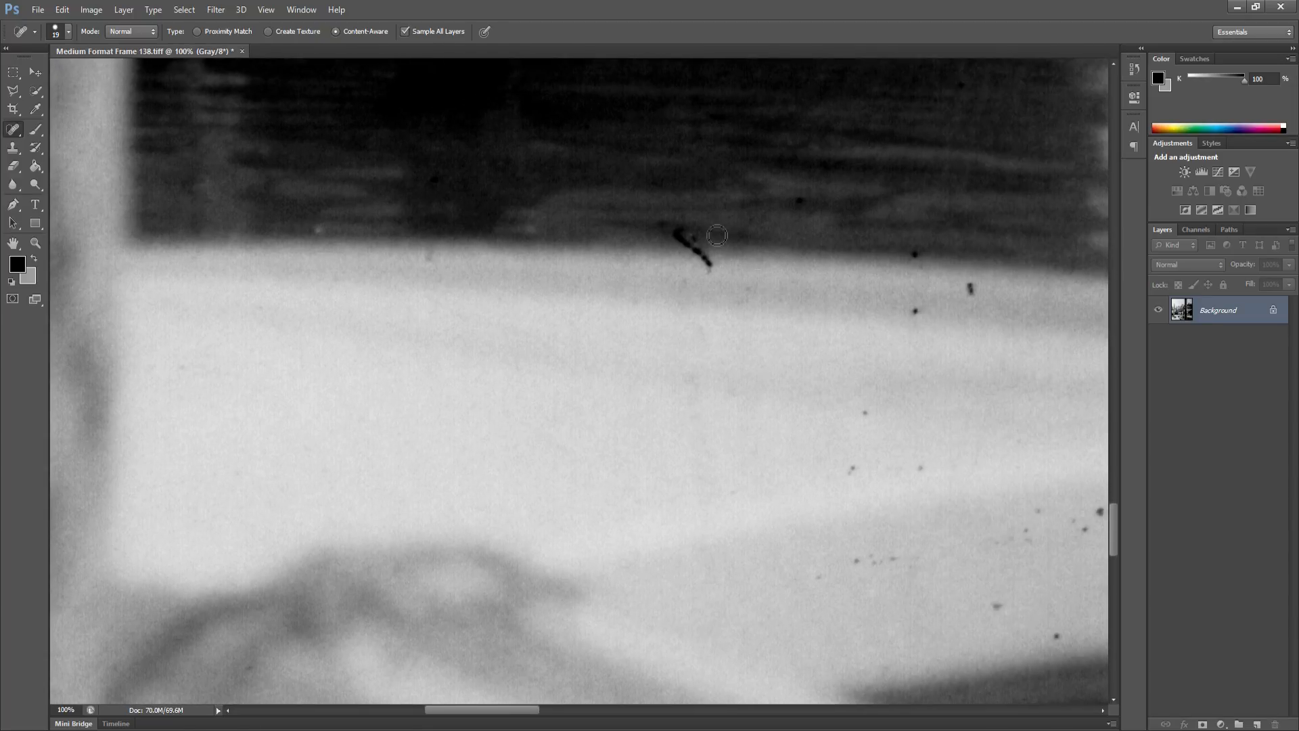
pyautogui.moveTo(679, 226); pyautogui.dragTo(688, 244)
pyautogui.moveTo(697, 257)
pyautogui.mouseDown()
pyautogui.moveTo(710, 268)
pyautogui.moveTo(705, 248)
pyautogui.mouseUp()
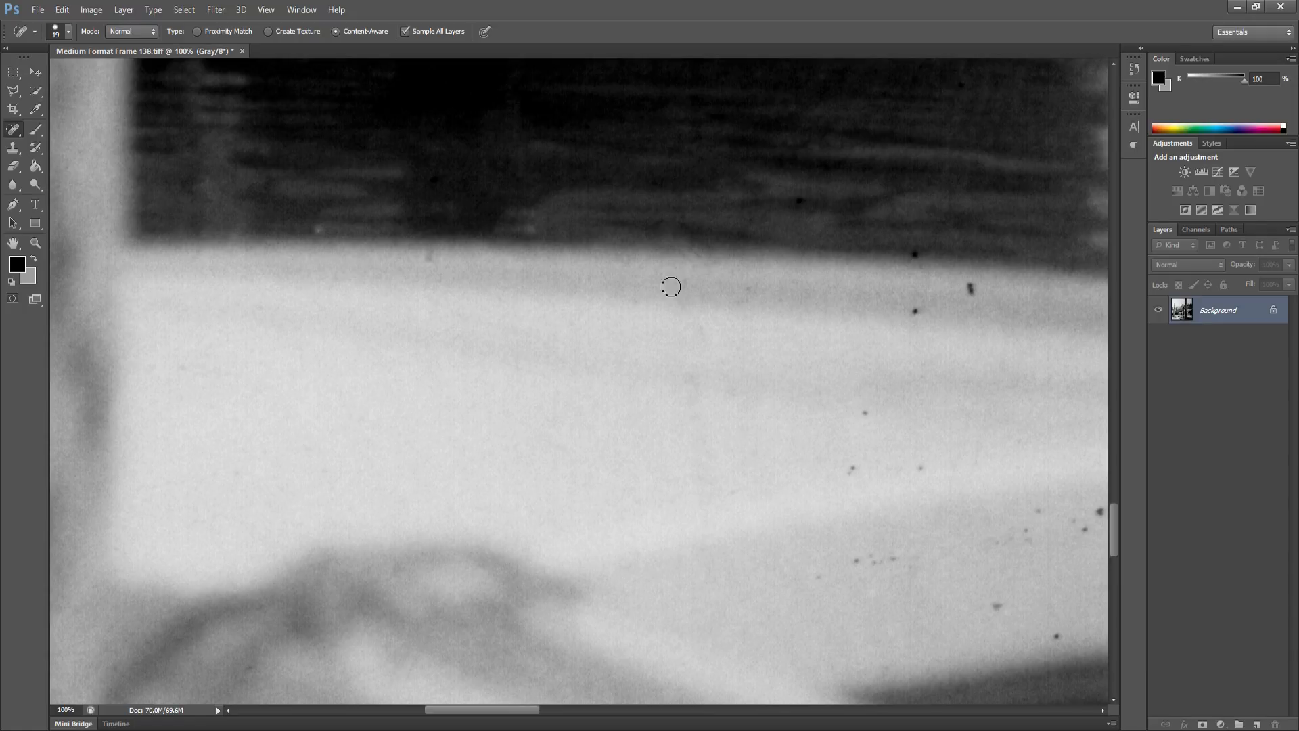
# Heal the row of small specks and the darker spots on the lower part of the pale surface
pyautogui.click(821, 576)
pyautogui.click(860, 561)
pyautogui.click(878, 562)
pyautogui.moveTo(877, 564); pyautogui.dragTo(895, 555)
pyautogui.moveTo(992, 606); pyautogui.dragTo(1008, 611)
pyautogui.click(1057, 637)
# Heal the specks across the middle of the pale surface and the dark spots near its water edge
pyautogui.moveTo(846, 473); pyautogui.dragTo(860, 462)
pyautogui.click(735, 492)
pyautogui.click(921, 468)
pyautogui.click(866, 411)
pyautogui.moveTo(902, 316); pyautogui.dragTo(929, 309)
pyautogui.click(970, 289)
# Heal the small speck group and the separate dark spot farther along the grey part of the pale surface
pyautogui.moveTo(805, 426); pyautogui.dragTo(609, 429)
pyautogui.moveTo(901, 426); pyautogui.dragTo(702, 424)
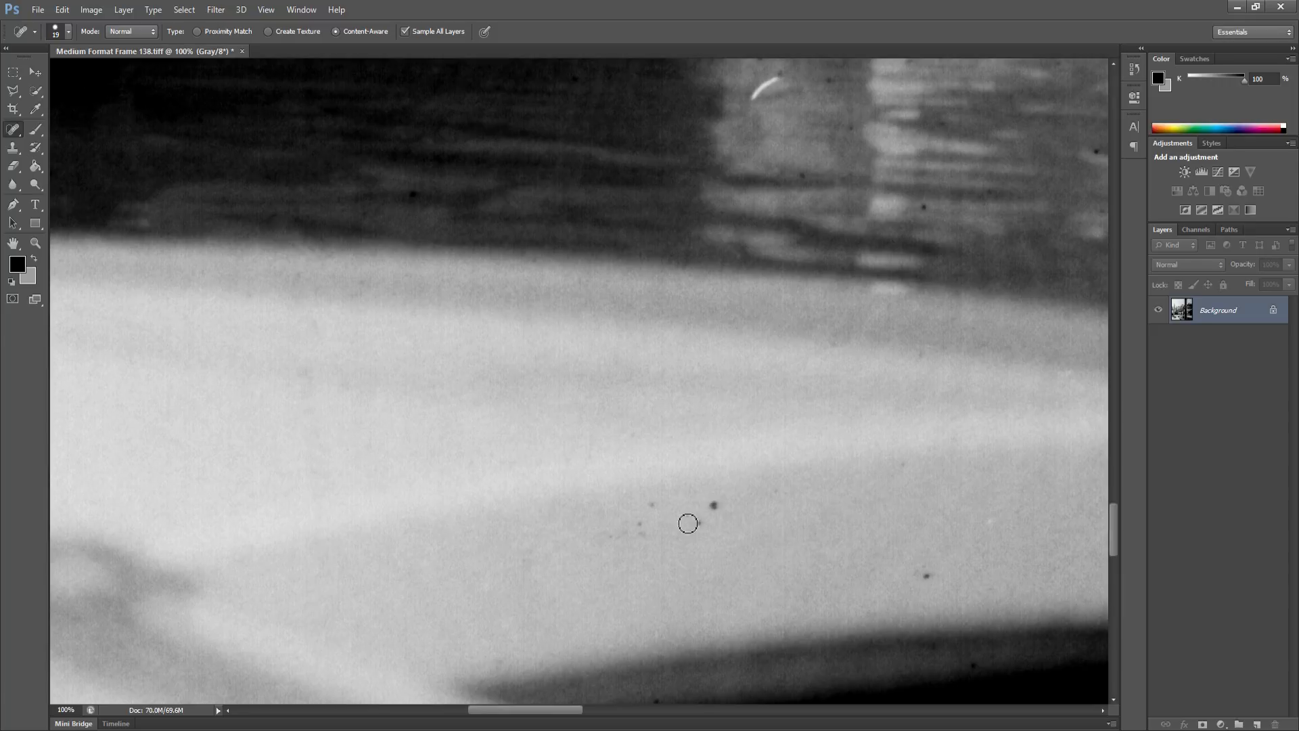
pyautogui.click(636, 525)
pyautogui.moveTo(604, 538); pyautogui.dragTo(631, 532)
pyautogui.click(654, 506)
pyautogui.click(690, 517)
pyautogui.click(704, 520)
pyautogui.click(714, 506)
pyautogui.click(929, 580)
# Heal the specks along the dark shadow band beneath the pale surface
pyautogui.moveTo(927, 557); pyautogui.dragTo(765, 506)
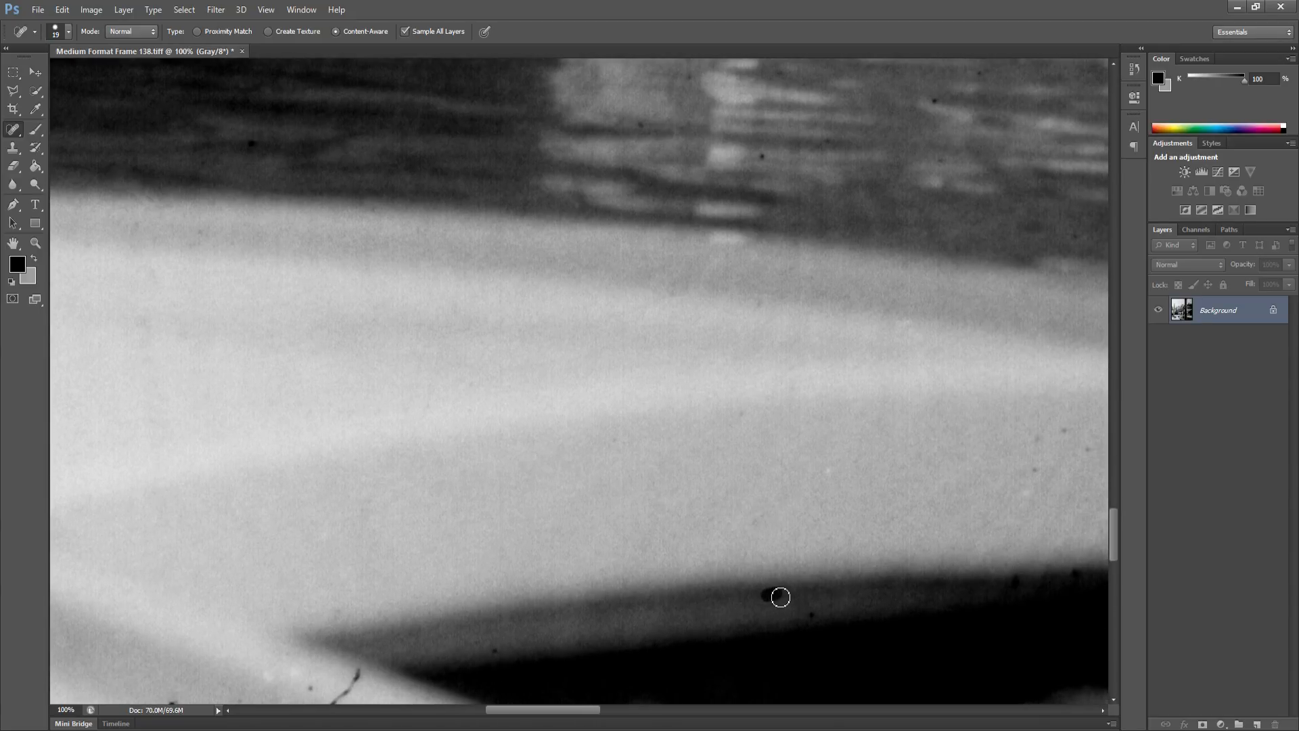
pyautogui.click(810, 615)
pyautogui.scroll(-3, 255, 568)
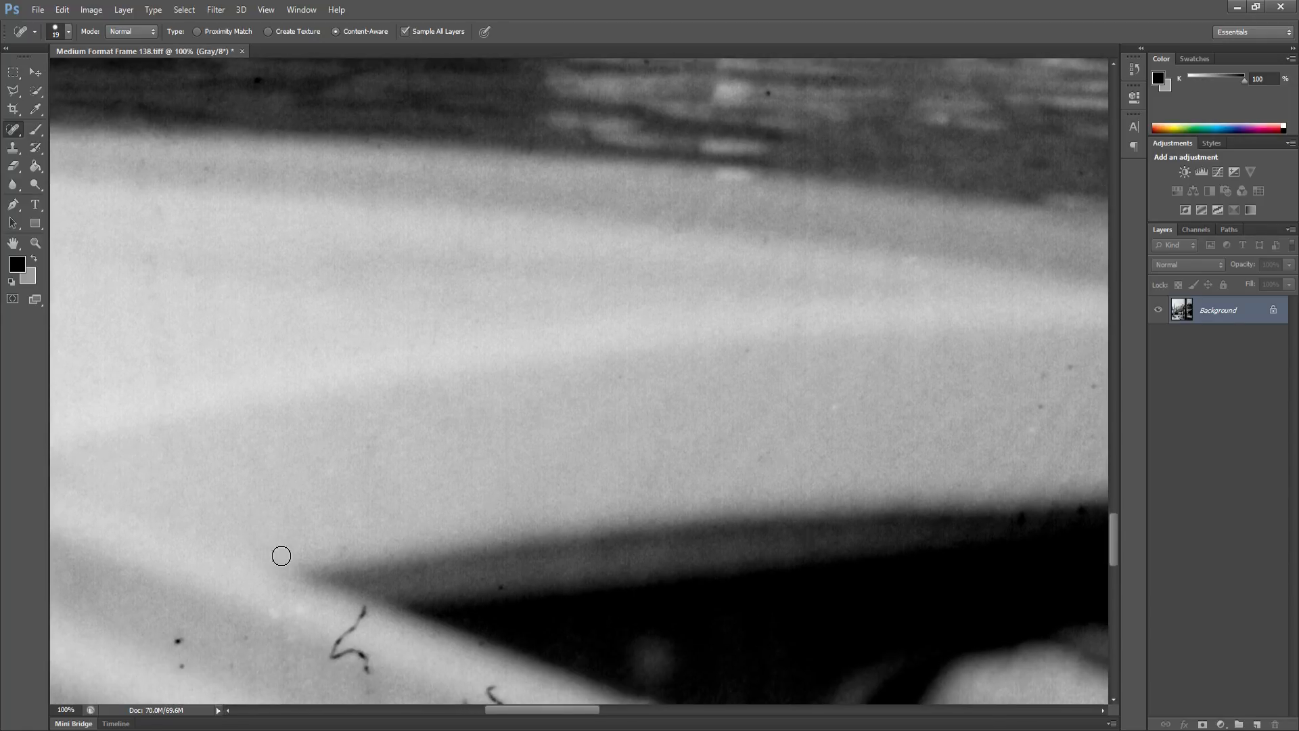
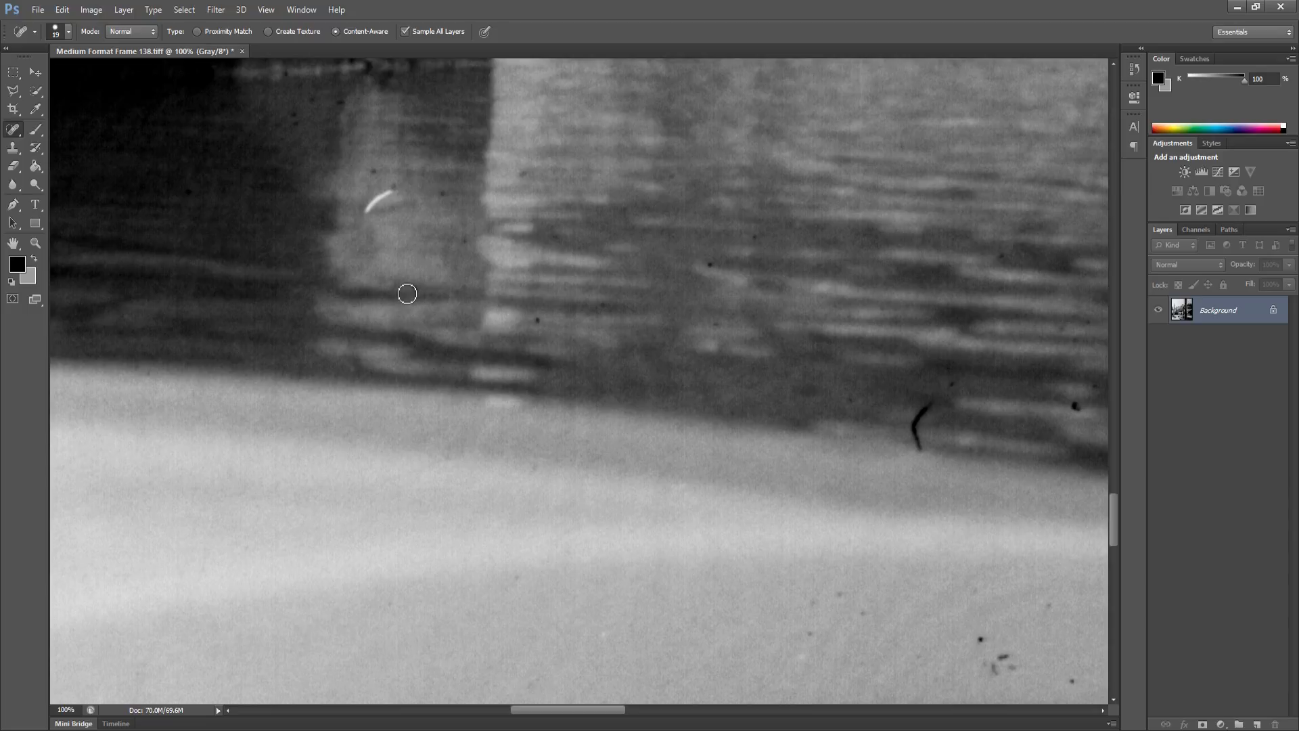
# Heal the white curved hair in the water reflection, its leftover bright spot and the nearby black speck
pyautogui.moveTo(367, 215); pyautogui.dragTo(390, 183)
pyautogui.moveTo(555, 430); pyautogui.dragTo(642, 453)
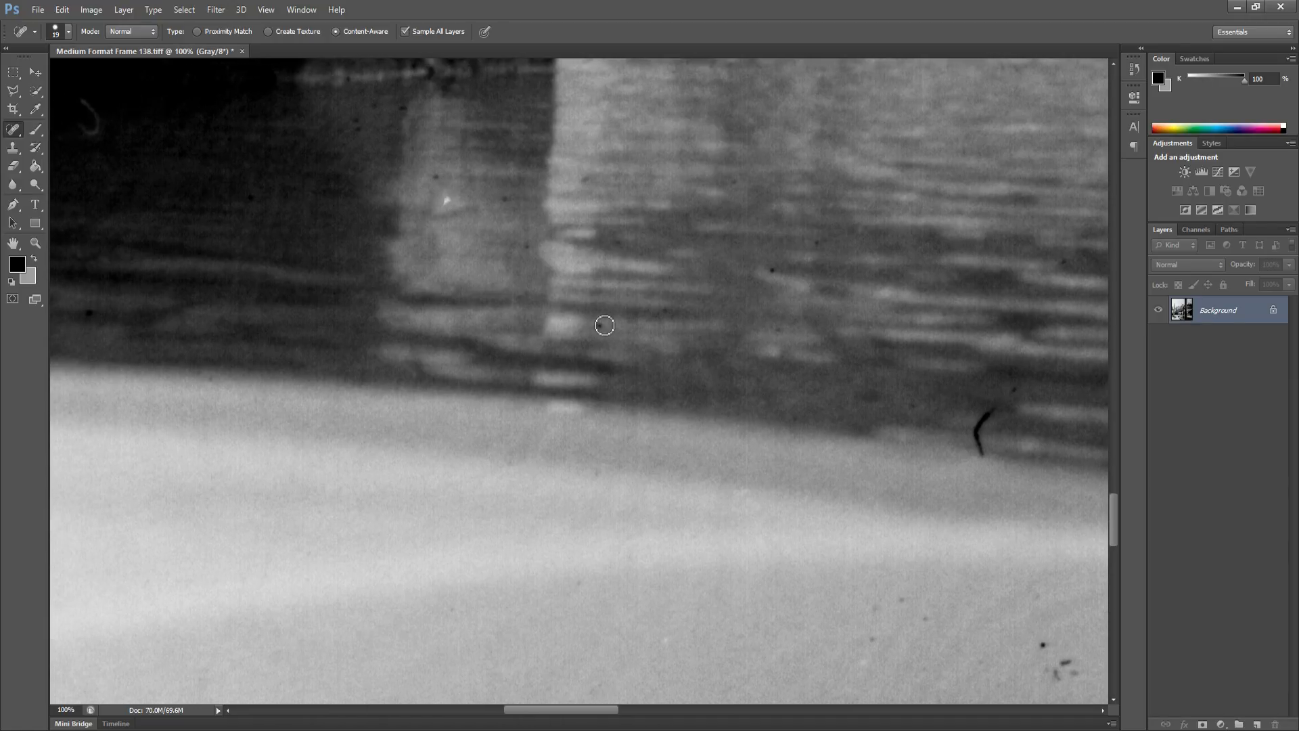
pyautogui.click(602, 325)
pyautogui.click(447, 201)
# Heal the curved black hair where the rippled water meets the pale surface
pyautogui.moveTo(816, 392); pyautogui.dragTo(526, 342)
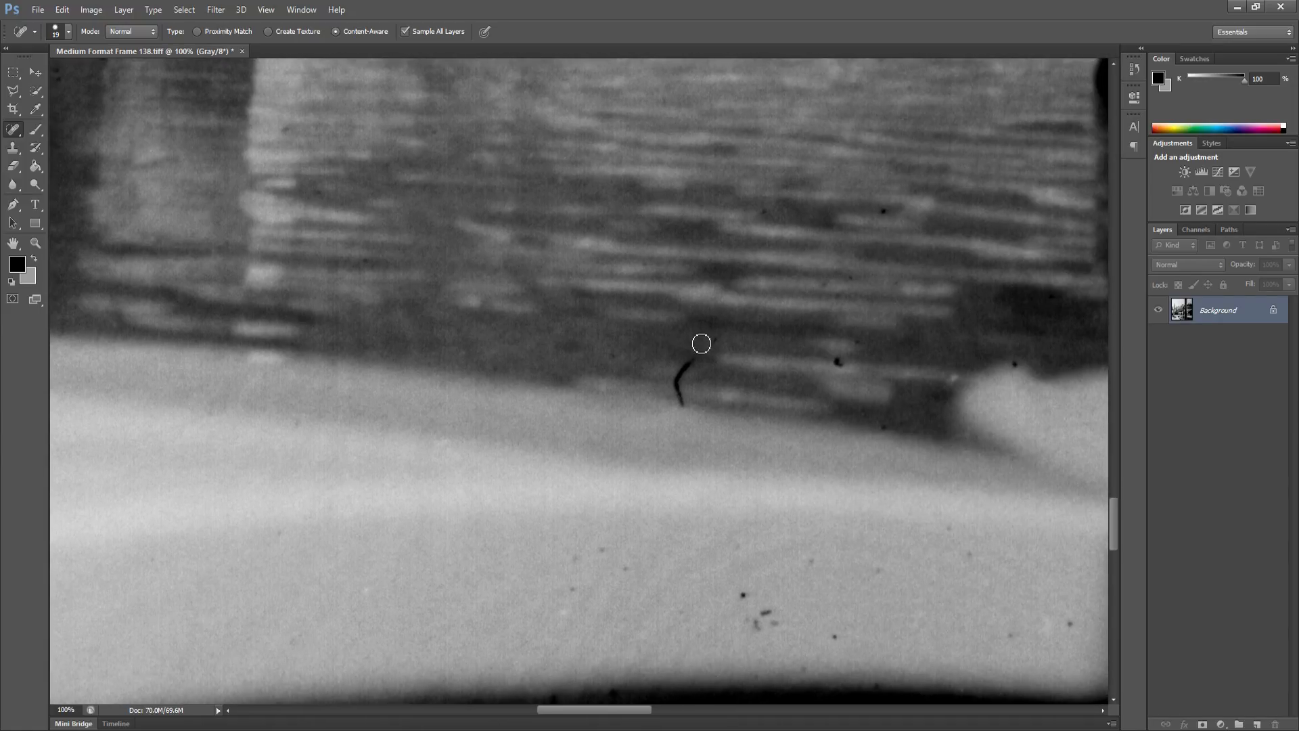
pyautogui.moveTo(684, 367); pyautogui.dragTo(680, 404)
pyautogui.click(682, 401)
pyautogui.click(688, 368)
# Heal the tight cluster of dark specks on the grey surface below the water
pyautogui.click(743, 596)
pyautogui.click(768, 613)
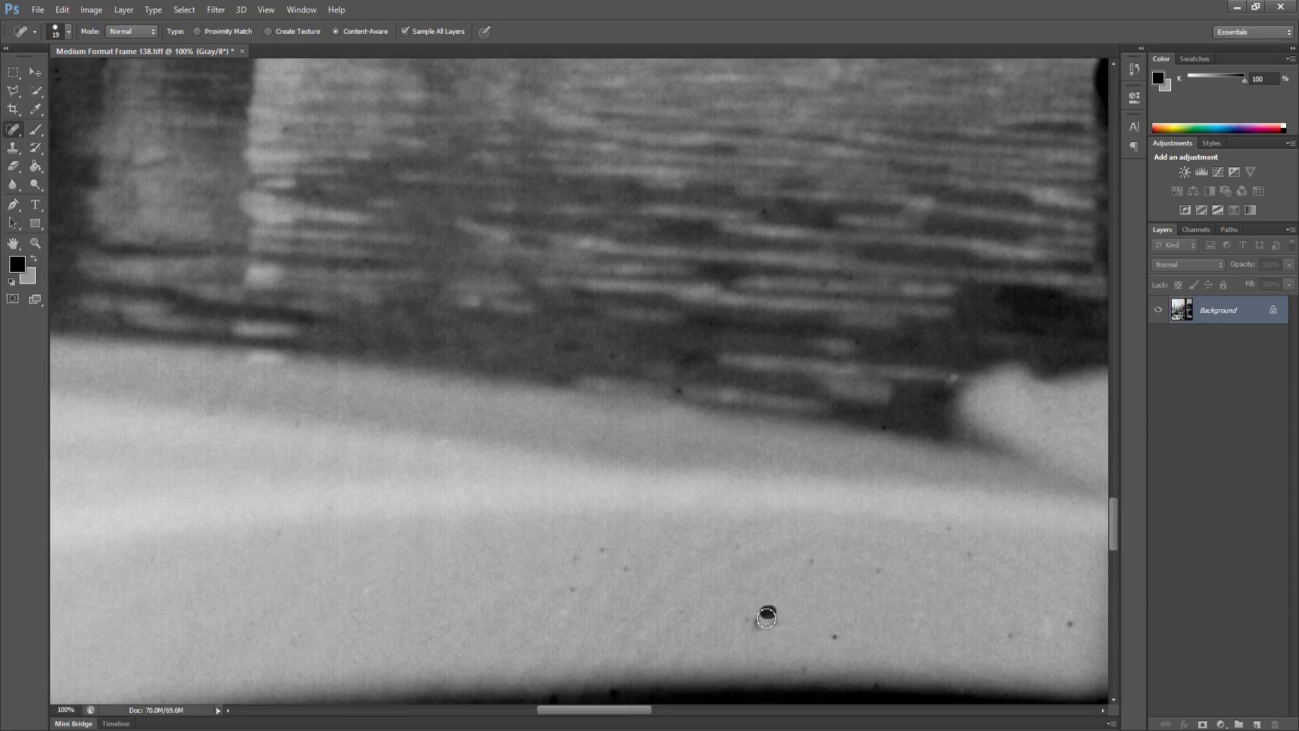
pyautogui.click(752, 622)
pyautogui.click(773, 626)
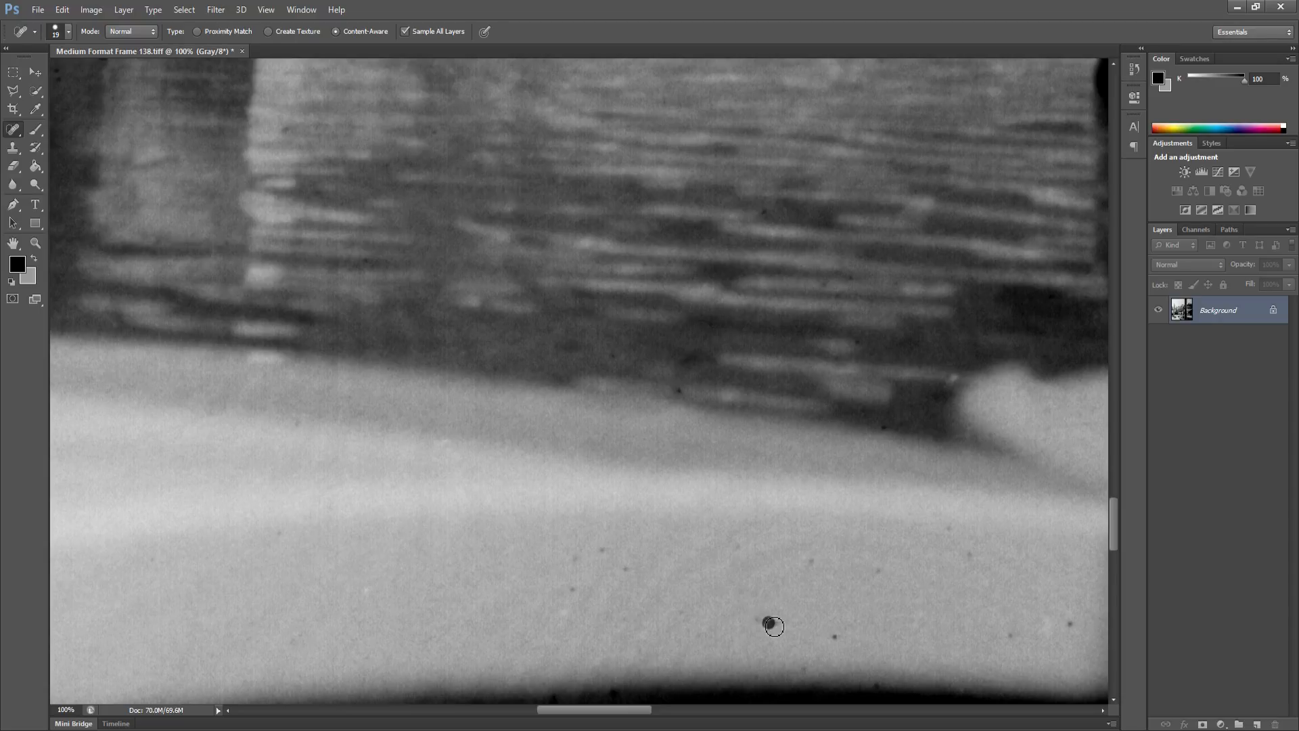
# Heal the scattered faint specks on the grey surface around the cleaned cluster
pyautogui.click(570, 580)
pyautogui.click(574, 554)
pyautogui.click(603, 551)
pyautogui.click(811, 563)
pyautogui.click(833, 646)
pyautogui.click(879, 576)
pyautogui.click(950, 529)
pyautogui.scroll(-1, 824, 542)
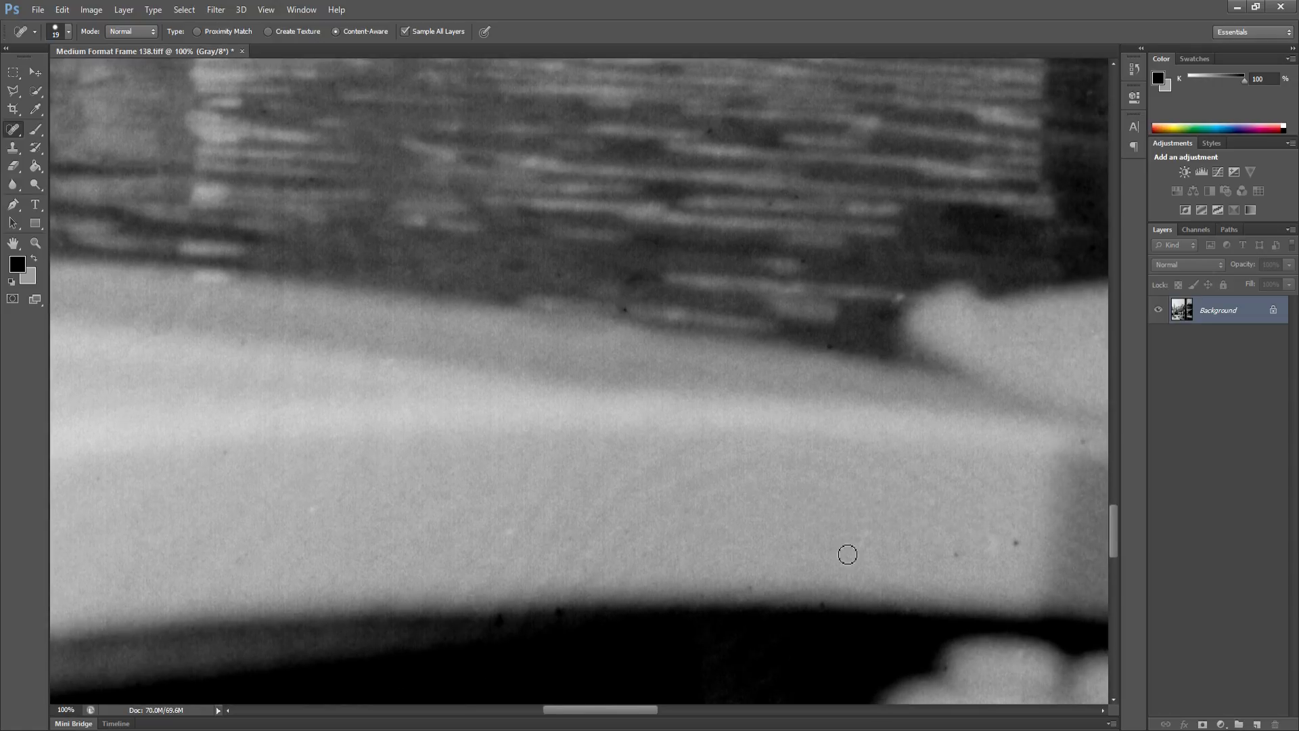
# Heal the dark specks on the pale surface beside the darker grey area and on the bright rounded shape below it
pyautogui.moveTo(877, 549); pyautogui.dragTo(690, 525)
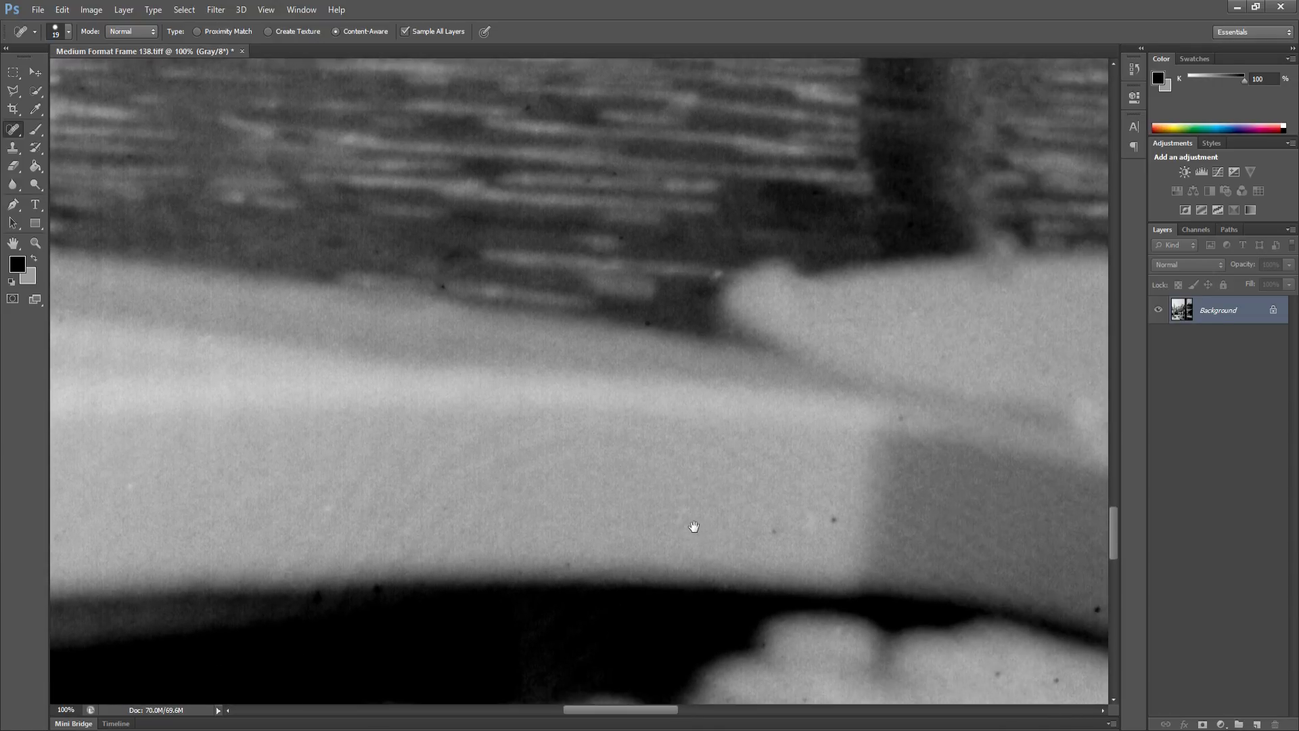
pyautogui.click(785, 521)
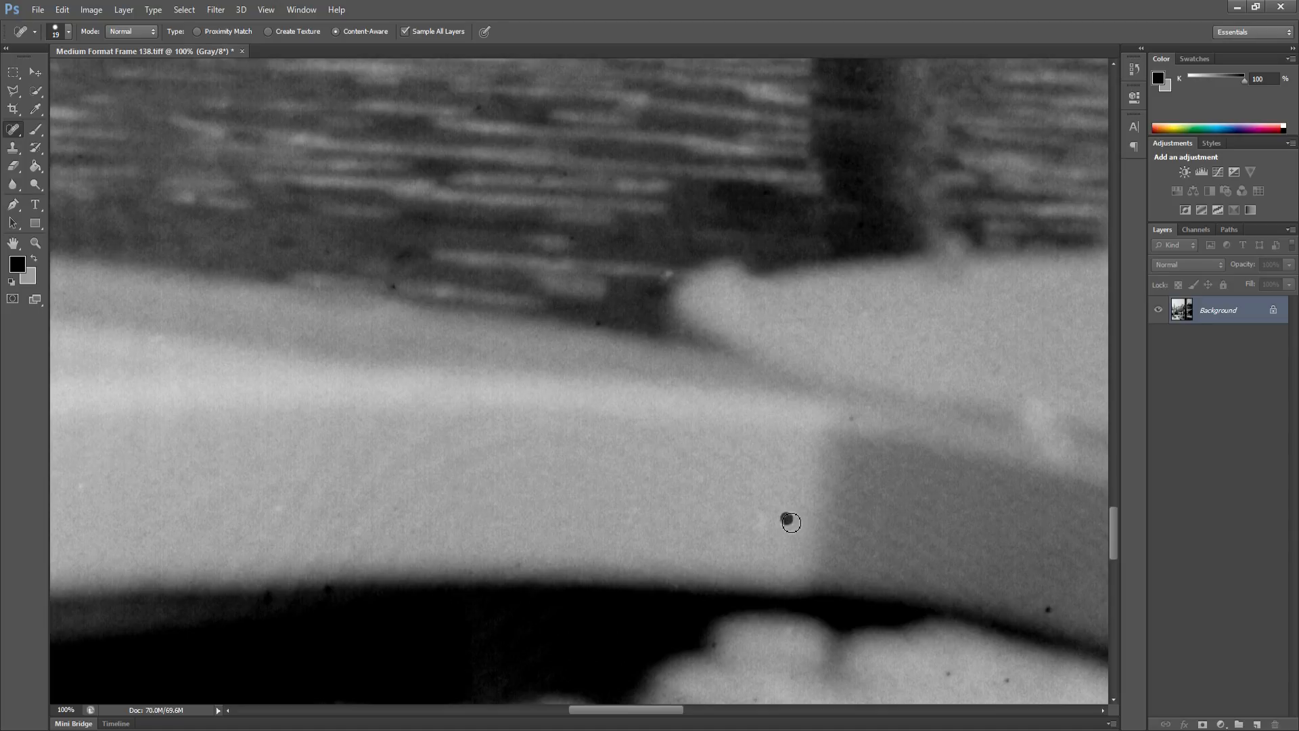
pyautogui.moveTo(734, 447); pyautogui.dragTo(748, 452)
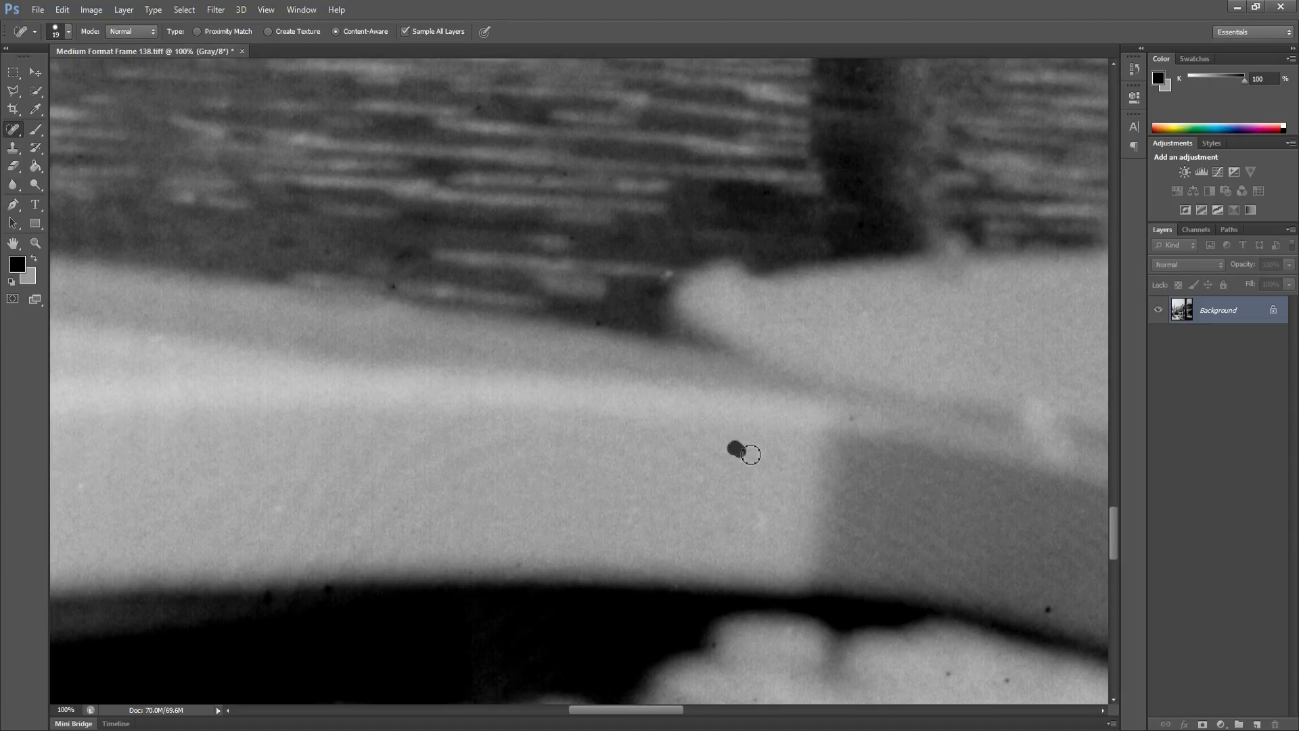
pyautogui.click(855, 421)
pyautogui.moveTo(693, 559); pyautogui.dragTo(557, 514)
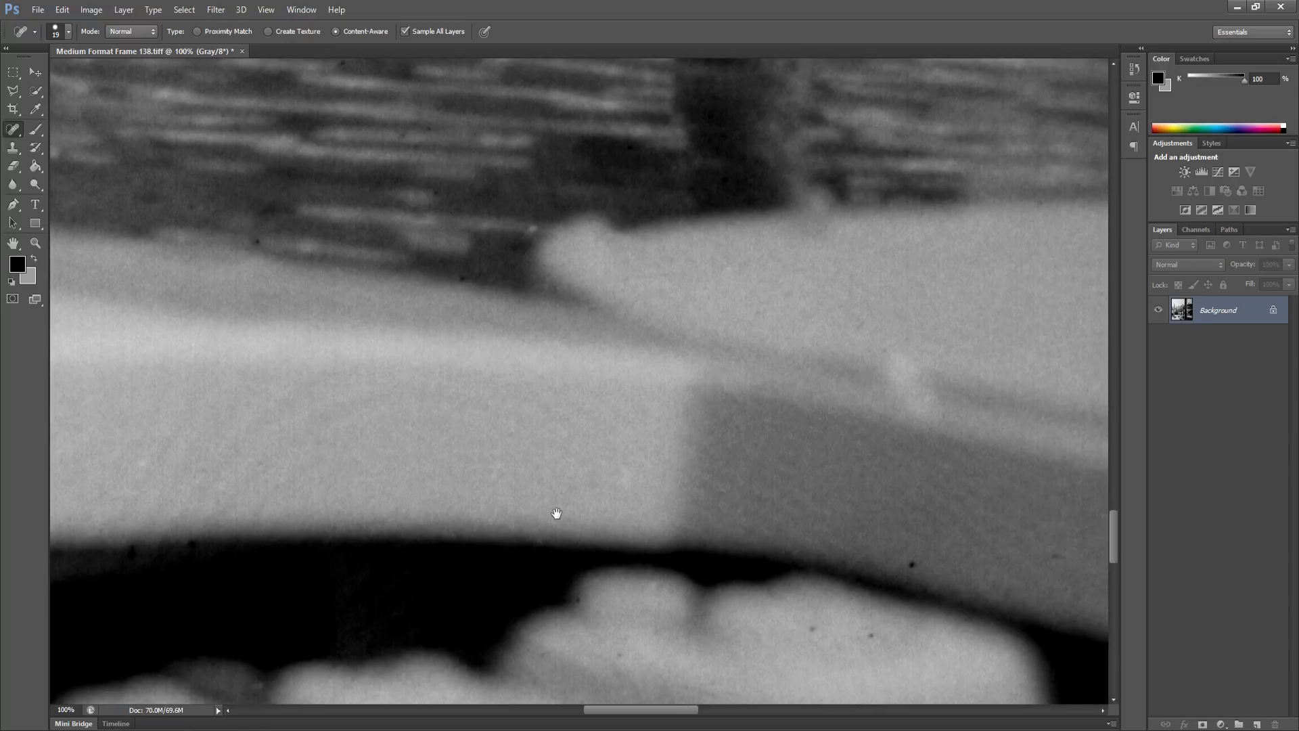
pyautogui.click(813, 629)
pyautogui.click(871, 636)
# Heal the black specks on the dark grey diagonal band and along its pale upper edge
pyautogui.moveTo(934, 555); pyautogui.dragTo(749, 534)
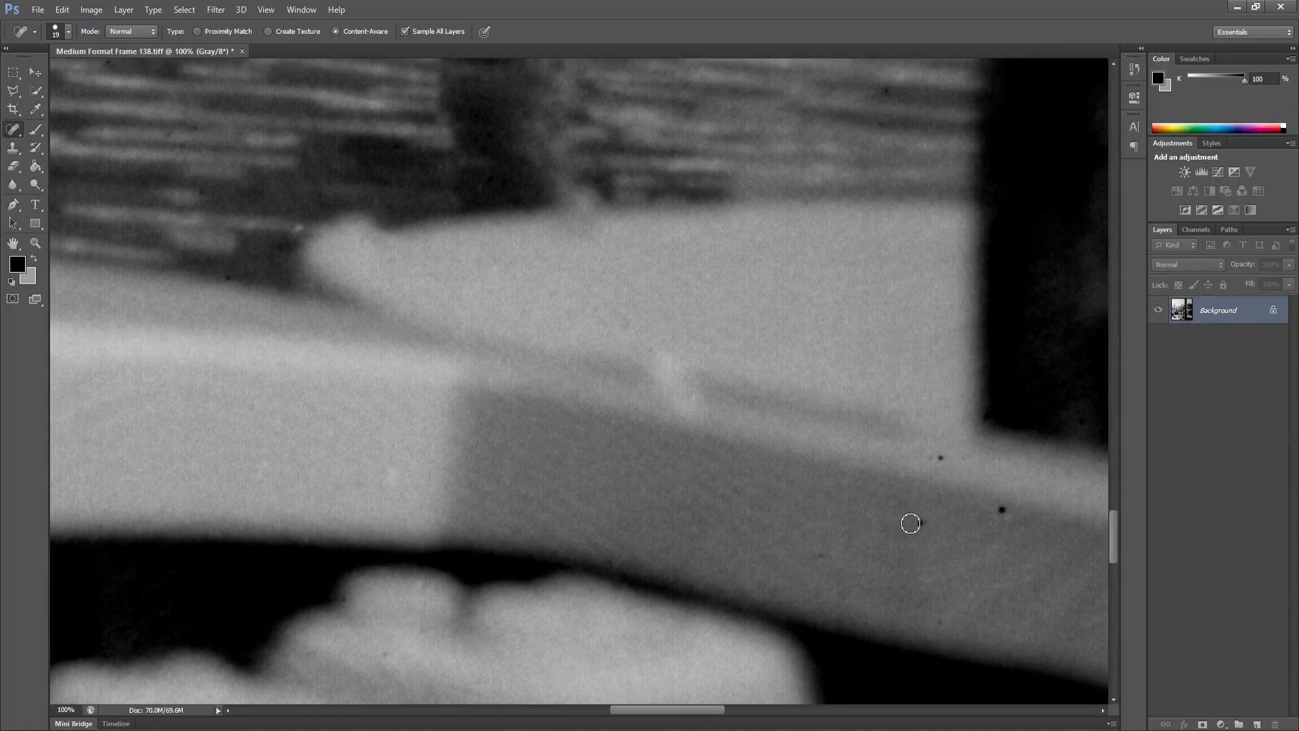
pyautogui.click(919, 523)
pyautogui.moveTo(928, 459); pyautogui.dragTo(938, 463)
pyautogui.click(1003, 518)
pyautogui.click(760, 587)
# Heal the dark specks in the rippled water just left of the black vertical post
pyautogui.moveTo(824, 509); pyautogui.dragTo(509, 596)
pyautogui.moveTo(728, 488); pyautogui.dragTo(732, 504)
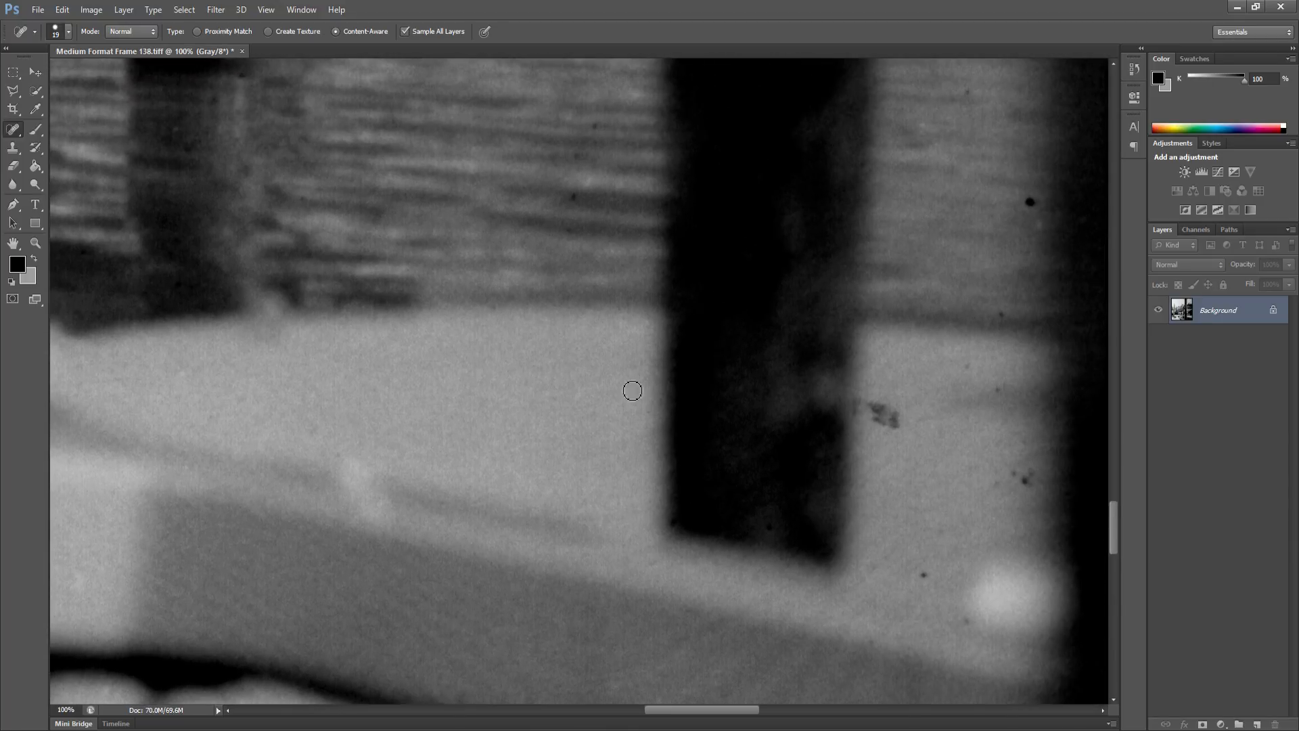
pyautogui.click(572, 203)
pyautogui.click(593, 131)
pyautogui.click(573, 161)
pyautogui.click(623, 129)
# Heal the dark specks around the blurred bright spot on the pale surface right of the black post
pyautogui.click(928, 576)
pyautogui.click(968, 627)
pyautogui.moveTo(902, 557); pyautogui.dragTo(737, 591)
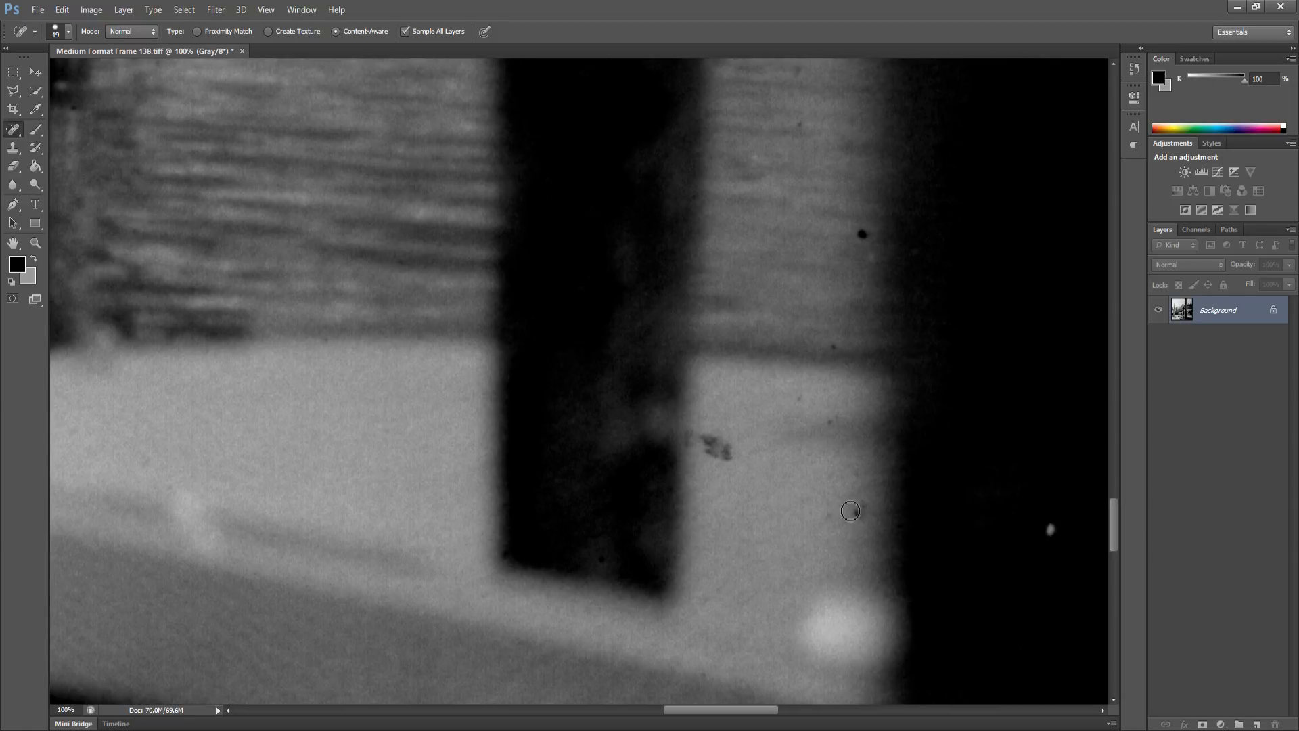
pyautogui.click(861, 513)
pyautogui.click(824, 522)
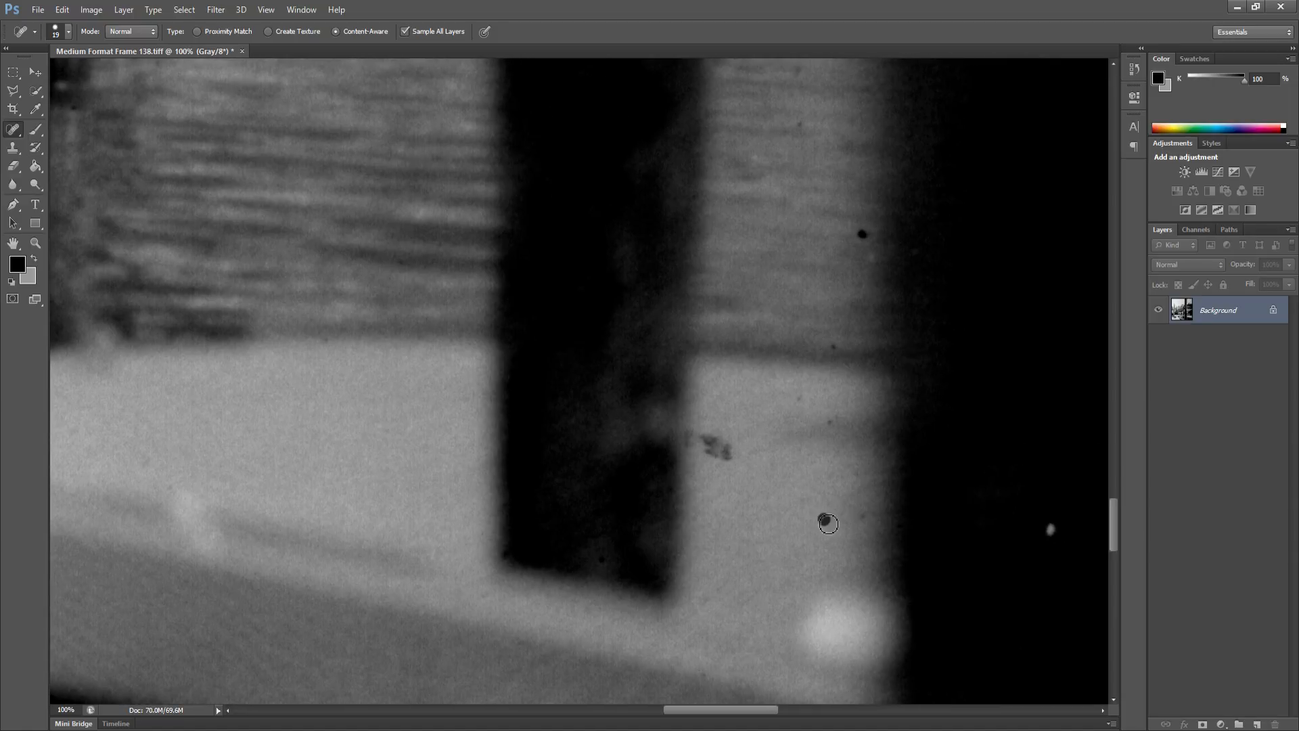
pyautogui.click(863, 522)
# Heal the dark smudge touching the black post's right edge and the small specks on the pale surface beside it
pyautogui.moveTo(706, 443); pyautogui.dragTo(732, 452)
pyautogui.click(696, 442)
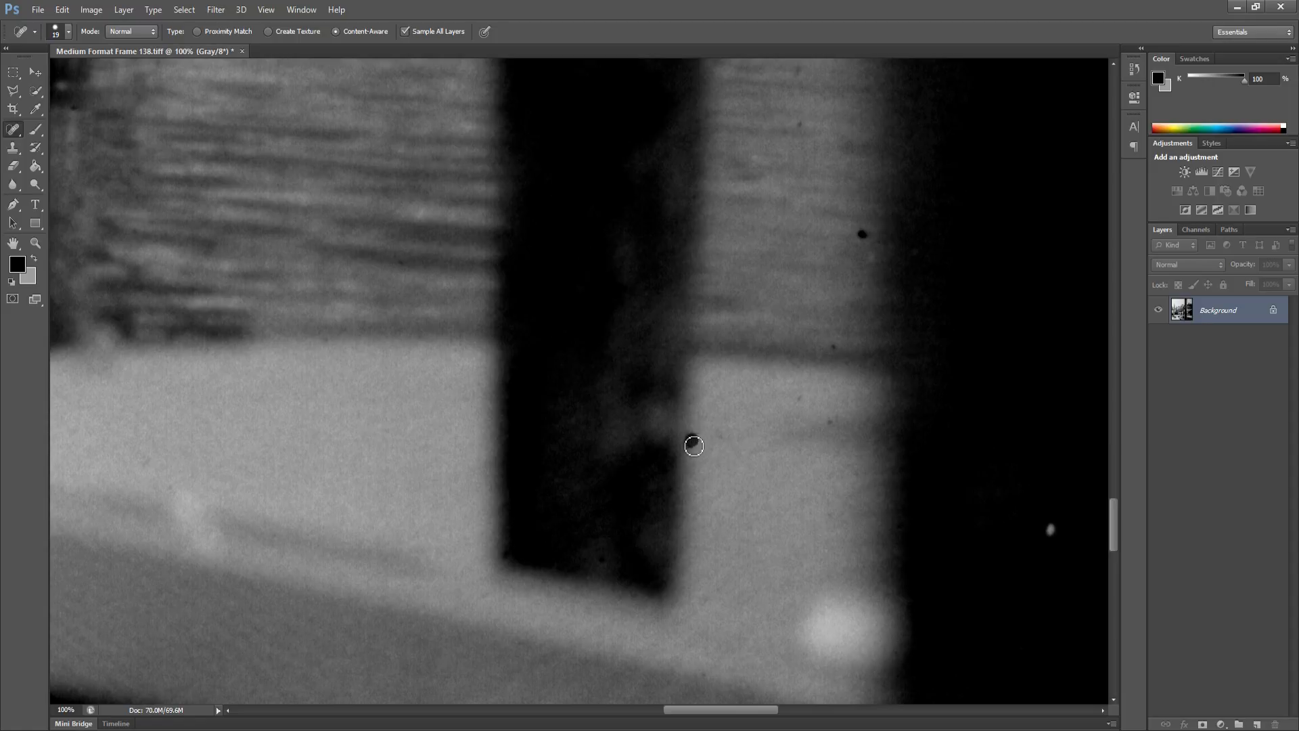
pyautogui.click(717, 441)
pyautogui.click(839, 421)
pyautogui.click(803, 397)
pyautogui.click(691, 444)
# Heal the black specks in the narrow strip of water right of the black post
pyautogui.click(838, 349)
pyautogui.click(863, 237)
pyautogui.click(801, 127)
# Heal the white speck in the wide black area and the curved black hair near its right edge
pyautogui.moveTo(814, 142)
pyautogui.mouseDown()
pyautogui.moveTo(717, 209)
pyautogui.moveTo(672, 216)
pyautogui.mouseUp()
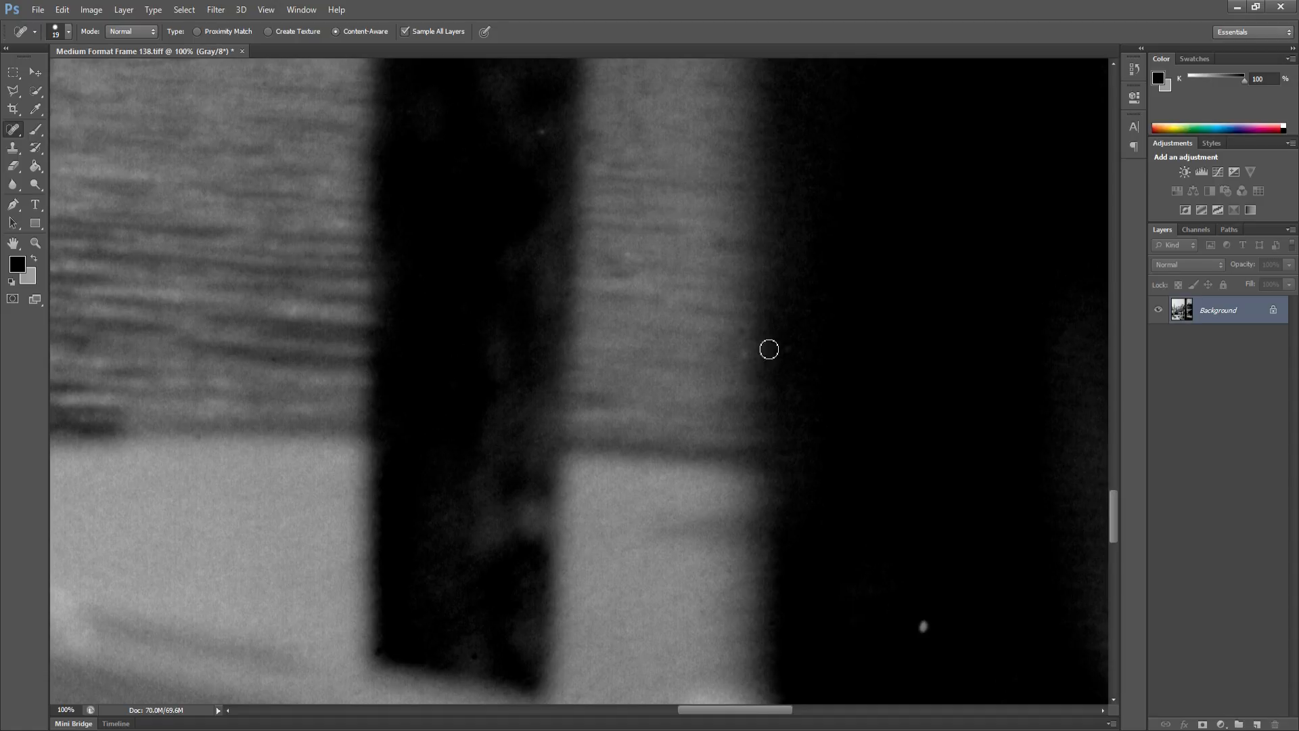
pyautogui.moveTo(803, 464); pyautogui.dragTo(676, 389)
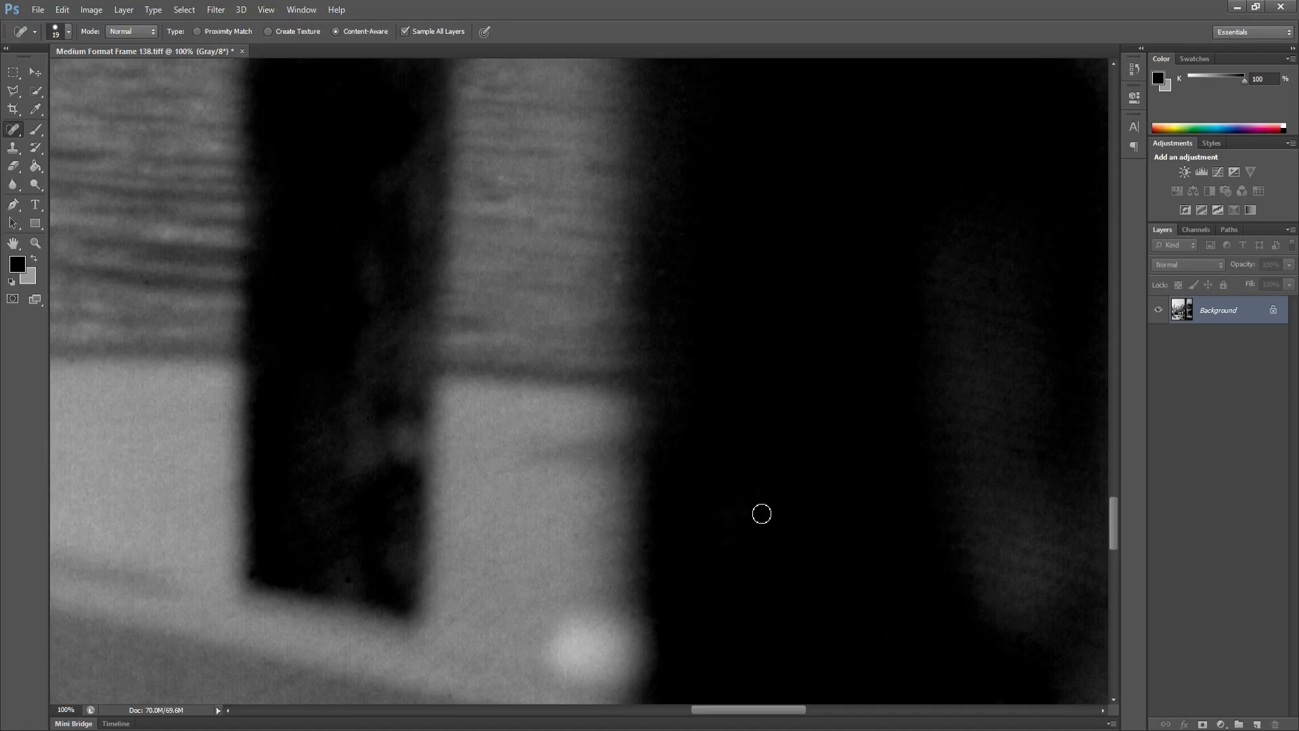
pyautogui.moveTo(748, 513); pyautogui.dragTo(644, 458)
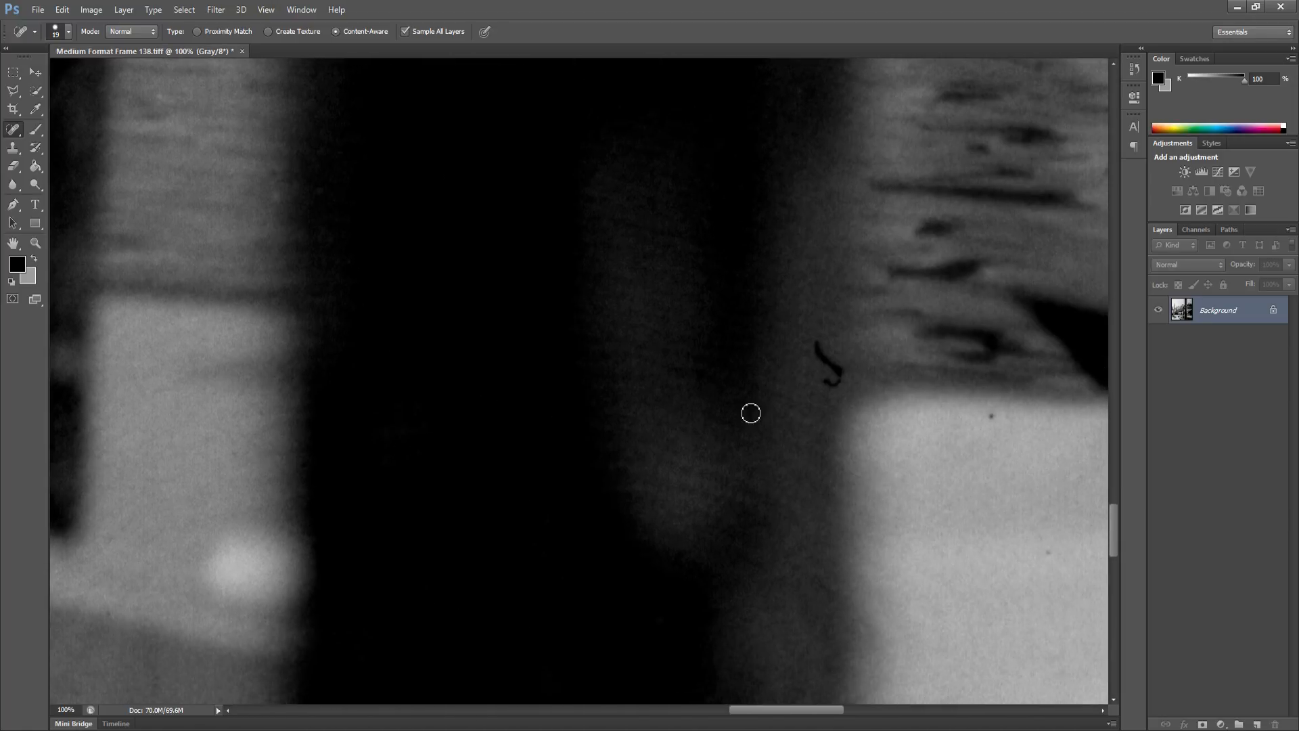
pyautogui.moveTo(817, 348); pyautogui.dragTo(840, 379)
# Heal the dark specks and the small bright spot on the pale surface right of the wide black area
pyautogui.moveTo(806, 515); pyautogui.dragTo(599, 528)
pyautogui.click(783, 431)
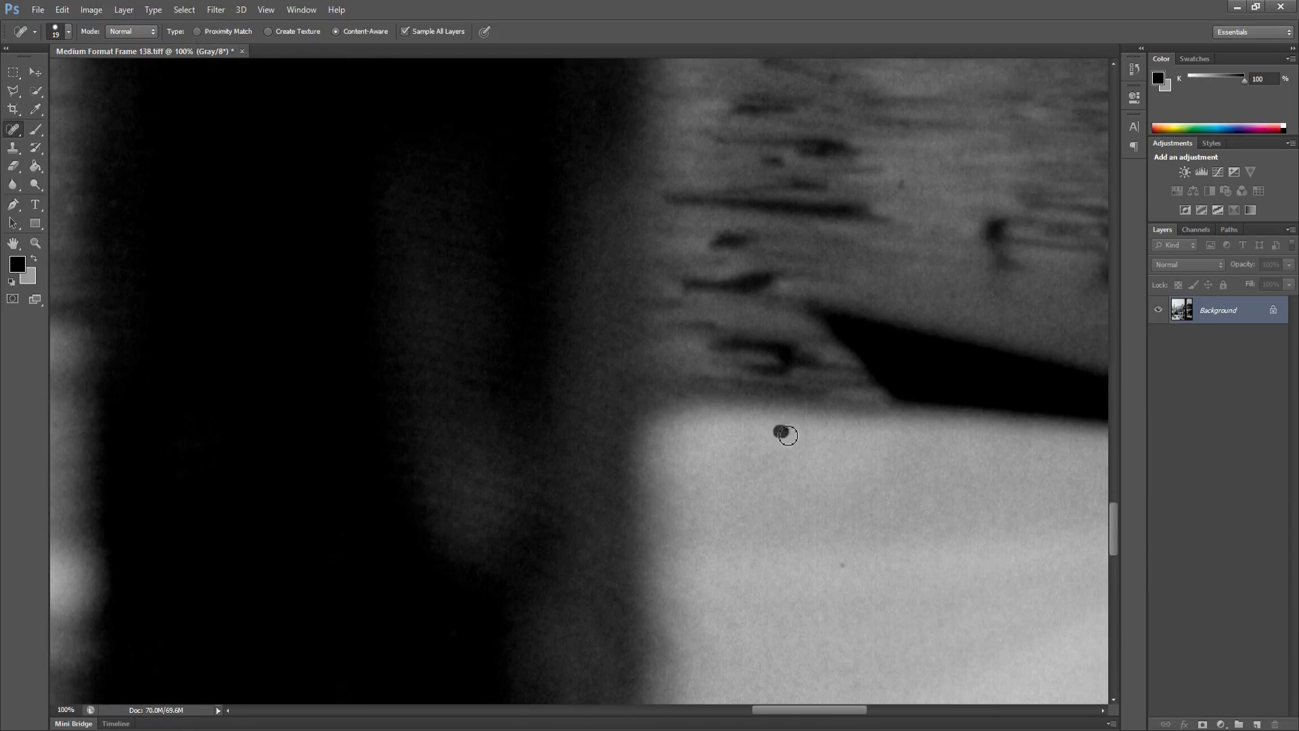
pyautogui.click(843, 566)
pyautogui.moveTo(891, 587); pyautogui.dragTo(672, 566)
pyautogui.moveTo(786, 542); pyautogui.dragTo(597, 532)
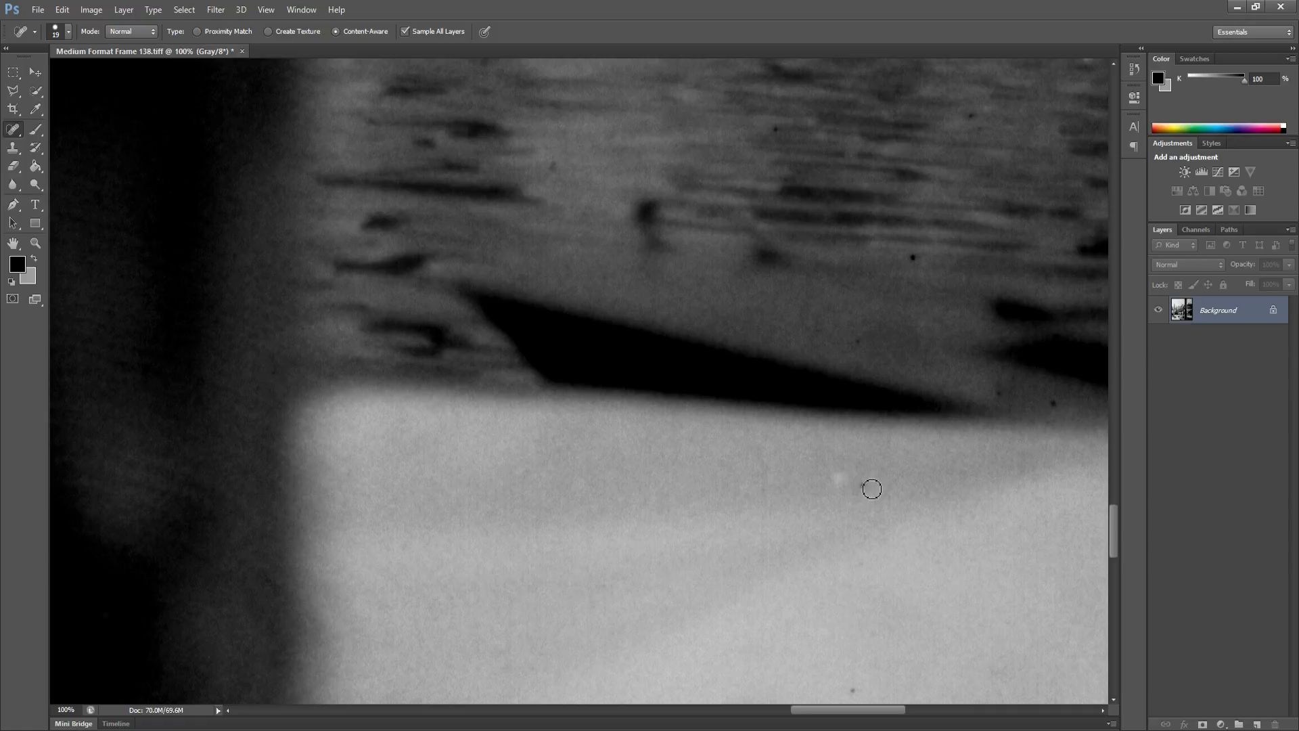
pyautogui.click(867, 487)
pyautogui.moveTo(839, 475); pyautogui.dragTo(839, 488)
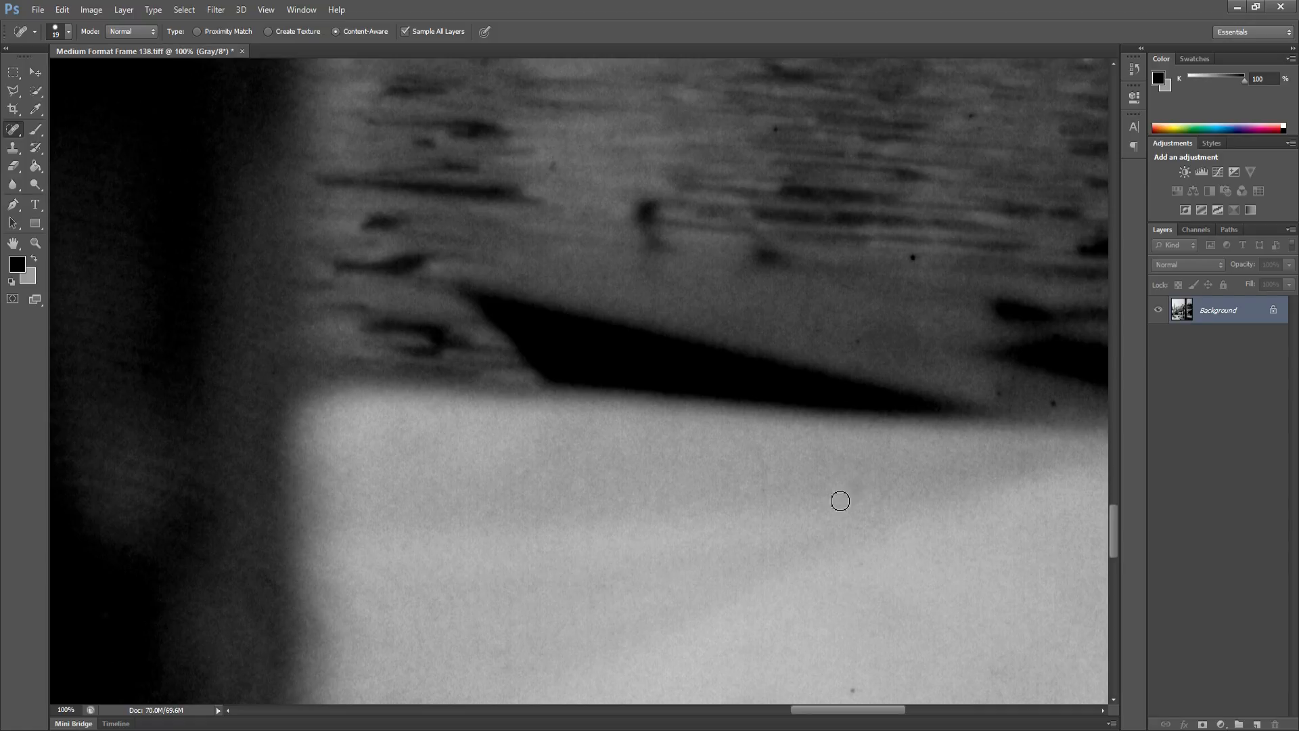
pyautogui.click(852, 689)
# Heal the dark specks and the small bright spot in the rippled water above the black wedge shapes
pyautogui.moveTo(833, 602)
pyautogui.mouseDown()
pyautogui.moveTo(733, 537)
pyautogui.moveTo(673, 518)
pyautogui.moveTo(624, 546)
pyautogui.mouseUp()
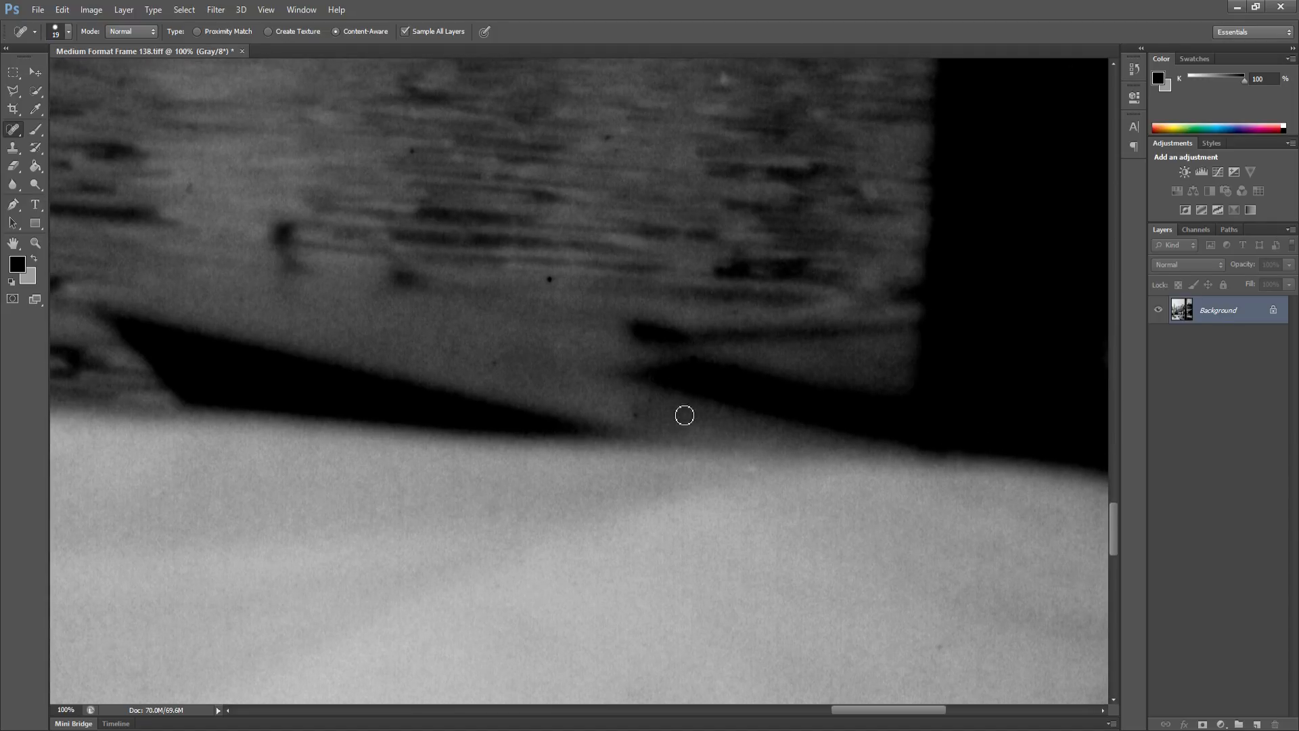
pyautogui.click(552, 280)
pyautogui.click(635, 411)
pyautogui.moveTo(530, 351); pyautogui.dragTo(650, 458)
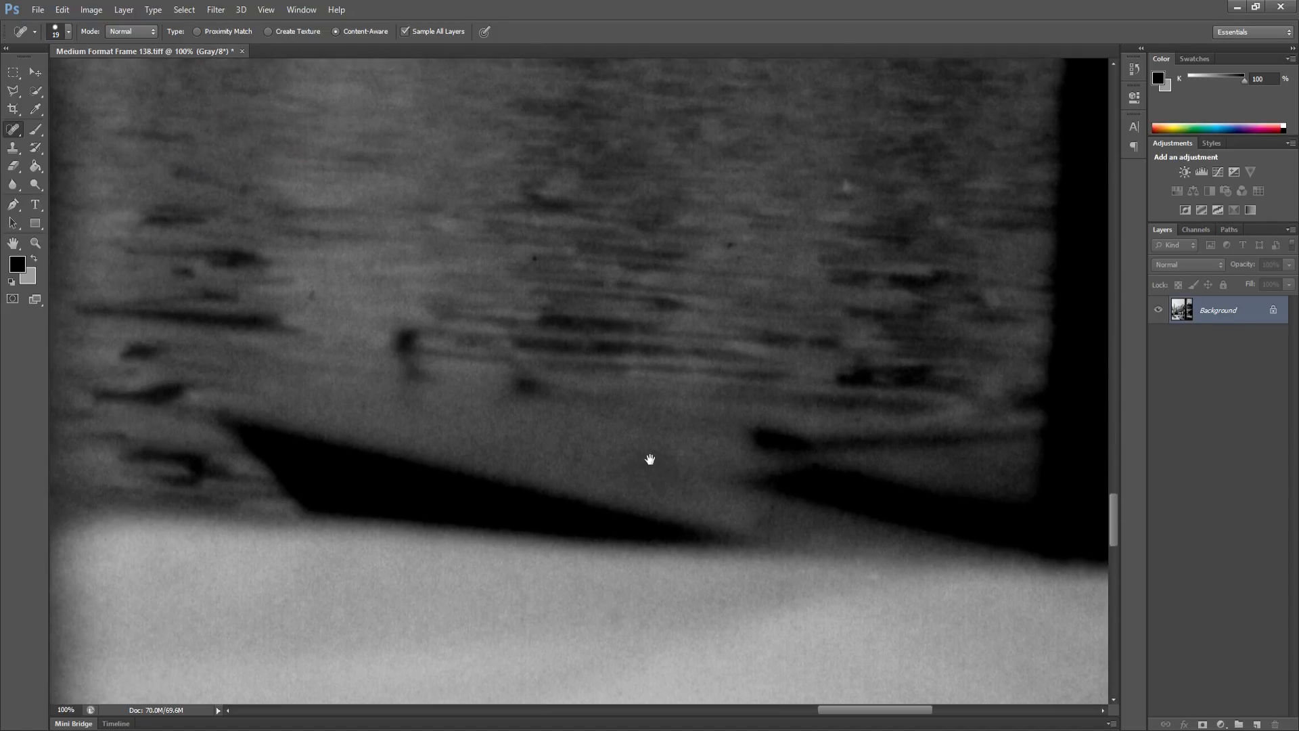
pyautogui.click(338, 318)
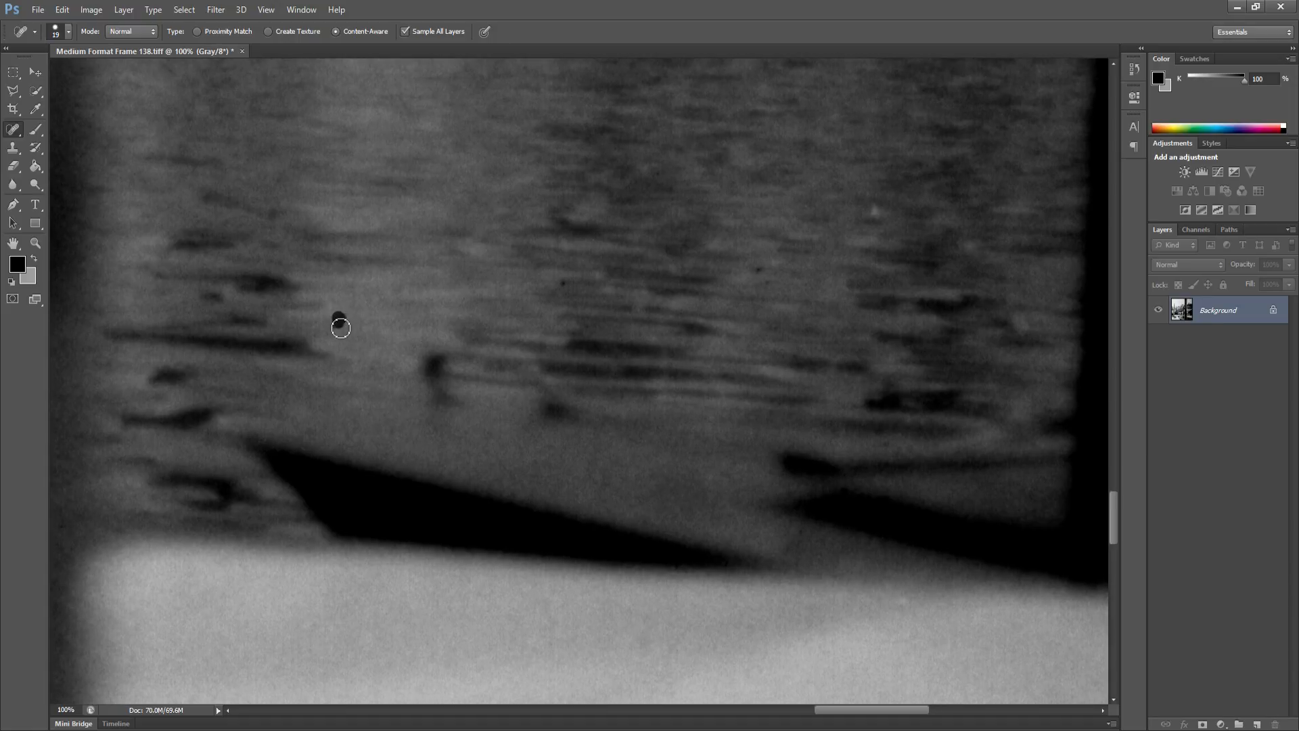
pyautogui.click(274, 218)
pyautogui.click(762, 273)
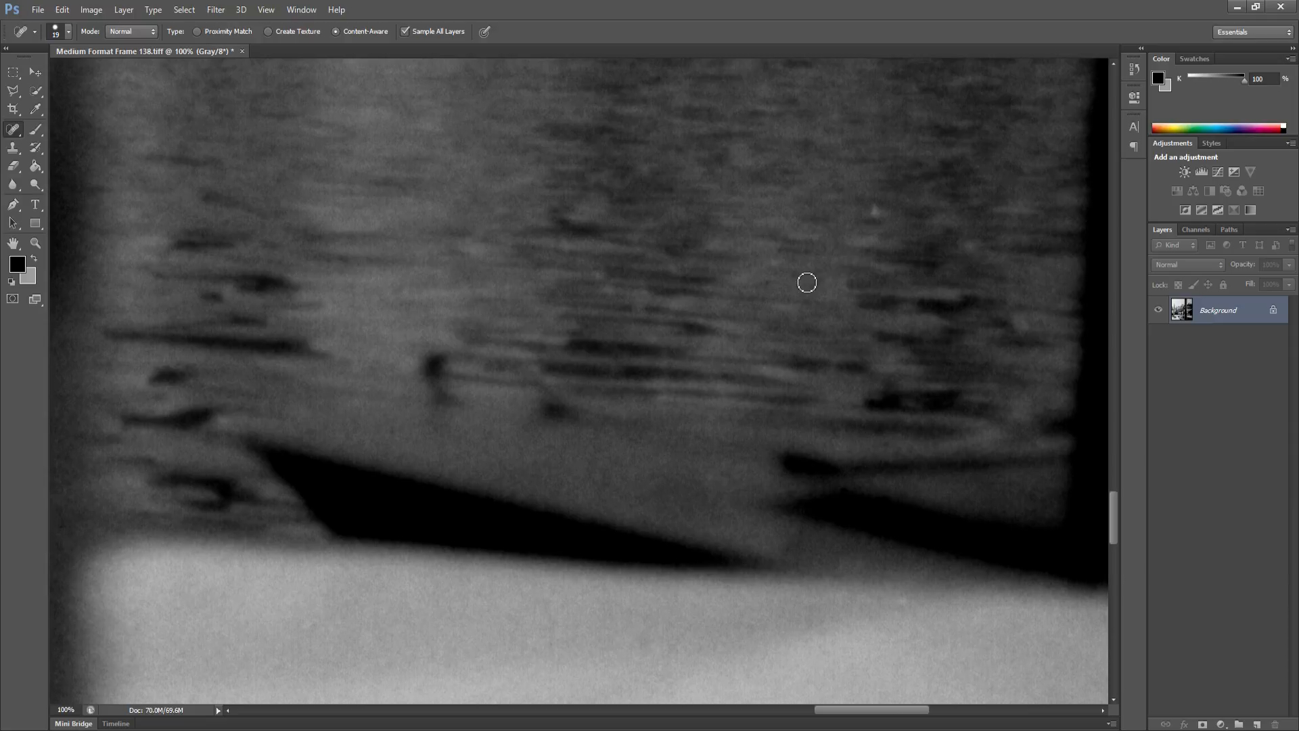
pyautogui.click(872, 216)
# Heal the black specks at the base of the blurred dark upright near the photo's left edge
pyautogui.moveTo(751, 321); pyautogui.dragTo(627, 327)
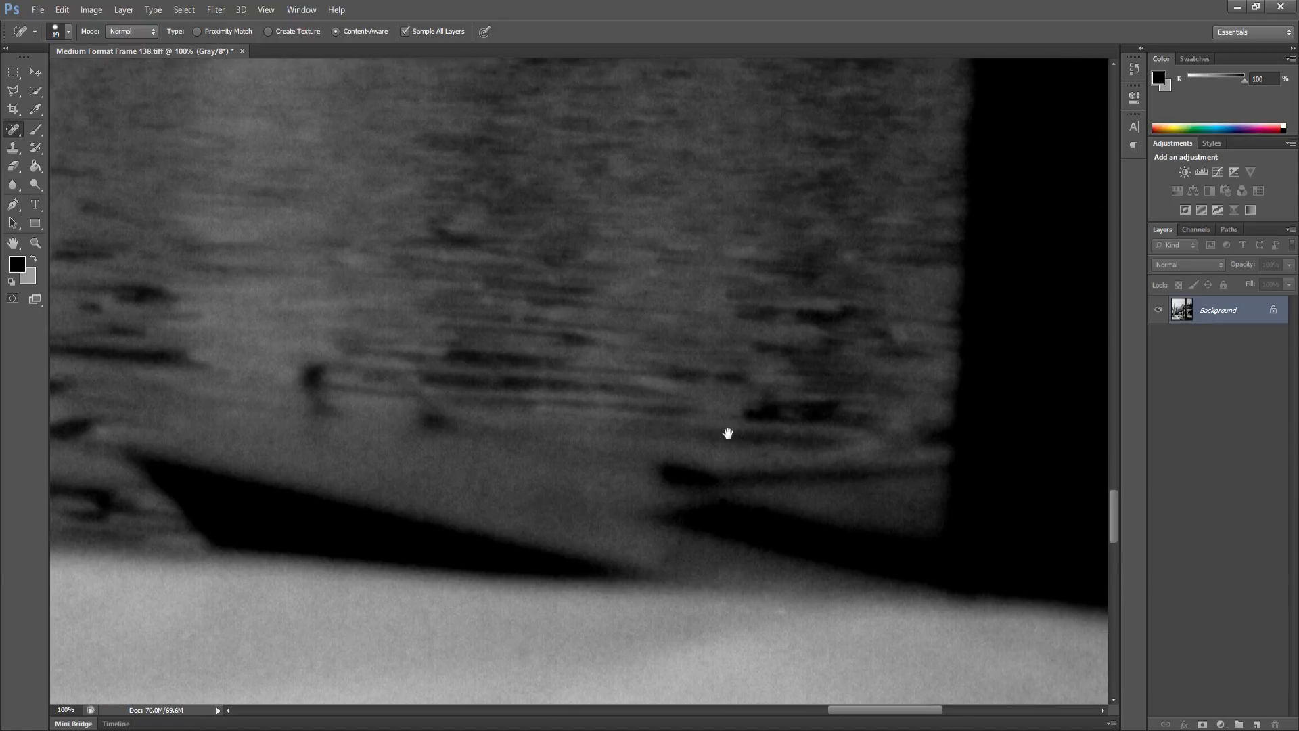
pyautogui.moveTo(728, 433); pyautogui.dragTo(560, 383)
pyautogui.moveTo(794, 349); pyautogui.dragTo(578, 315)
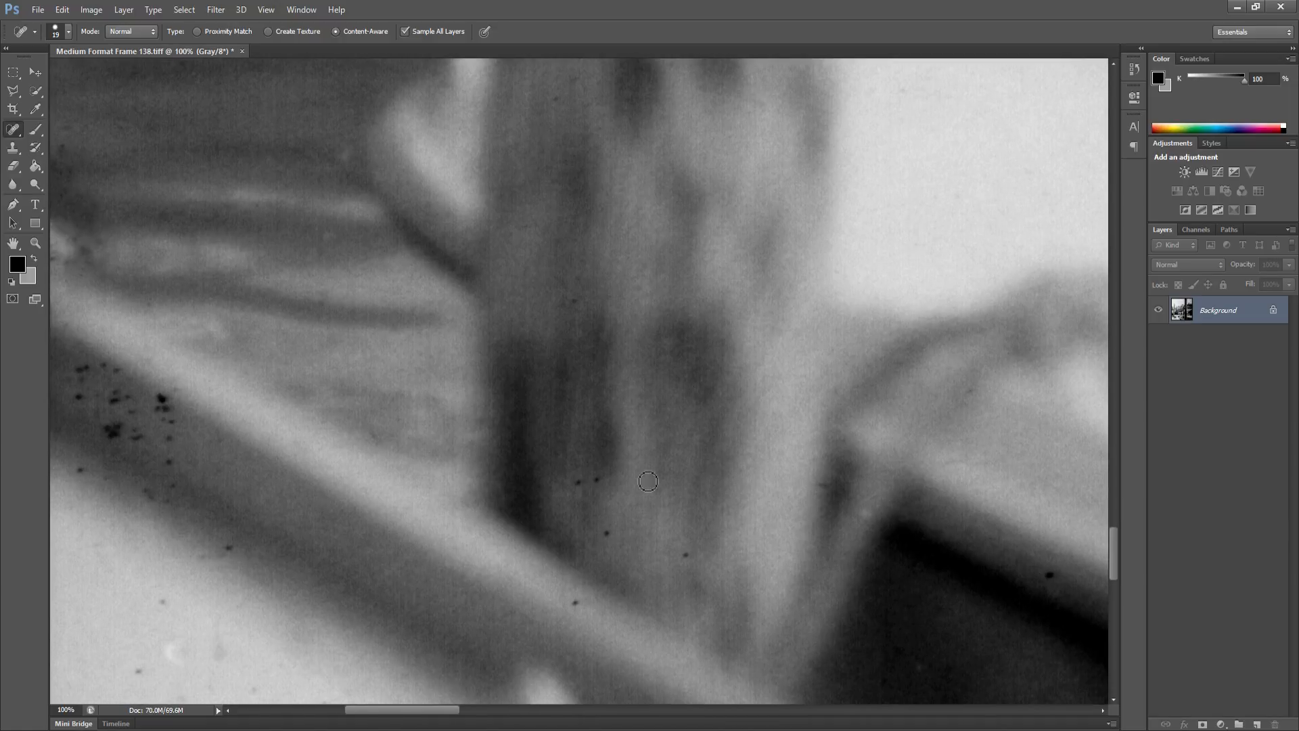
pyautogui.moveTo(501, 491); pyautogui.dragTo(557, 440)
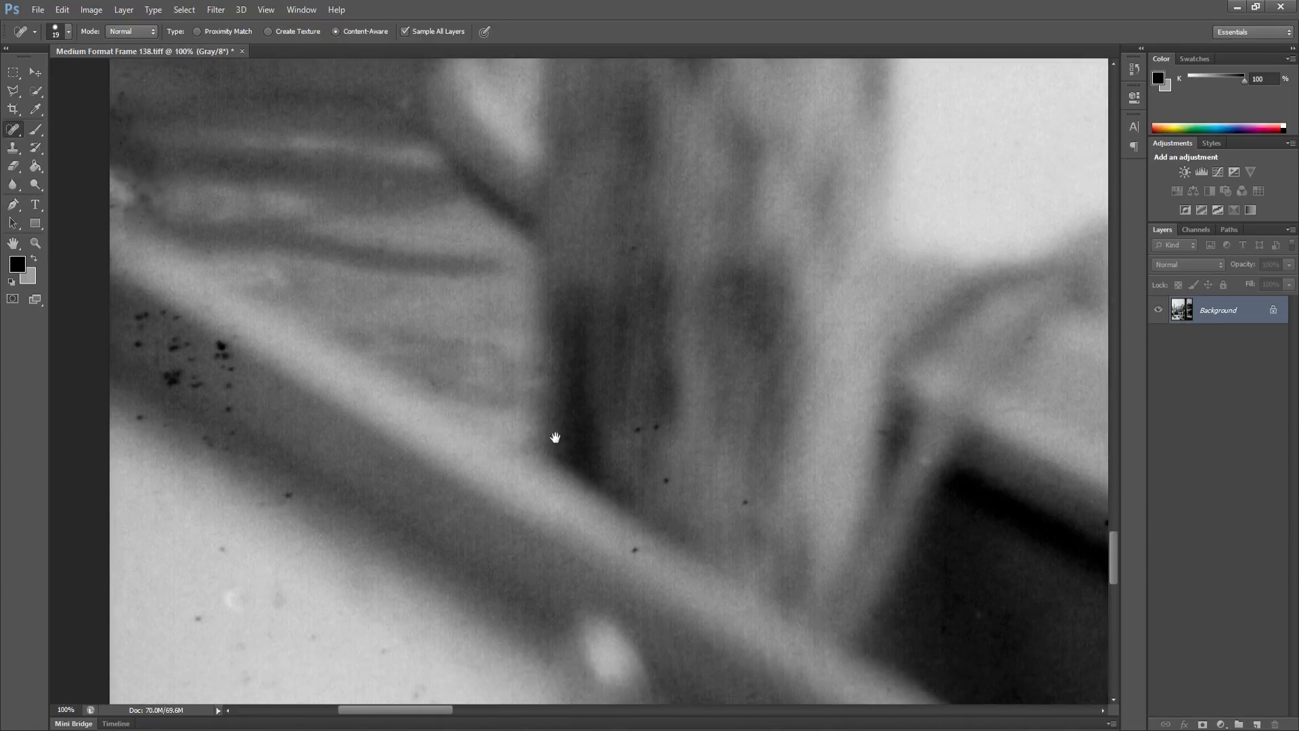
pyautogui.click(630, 551)
pyautogui.click(664, 484)
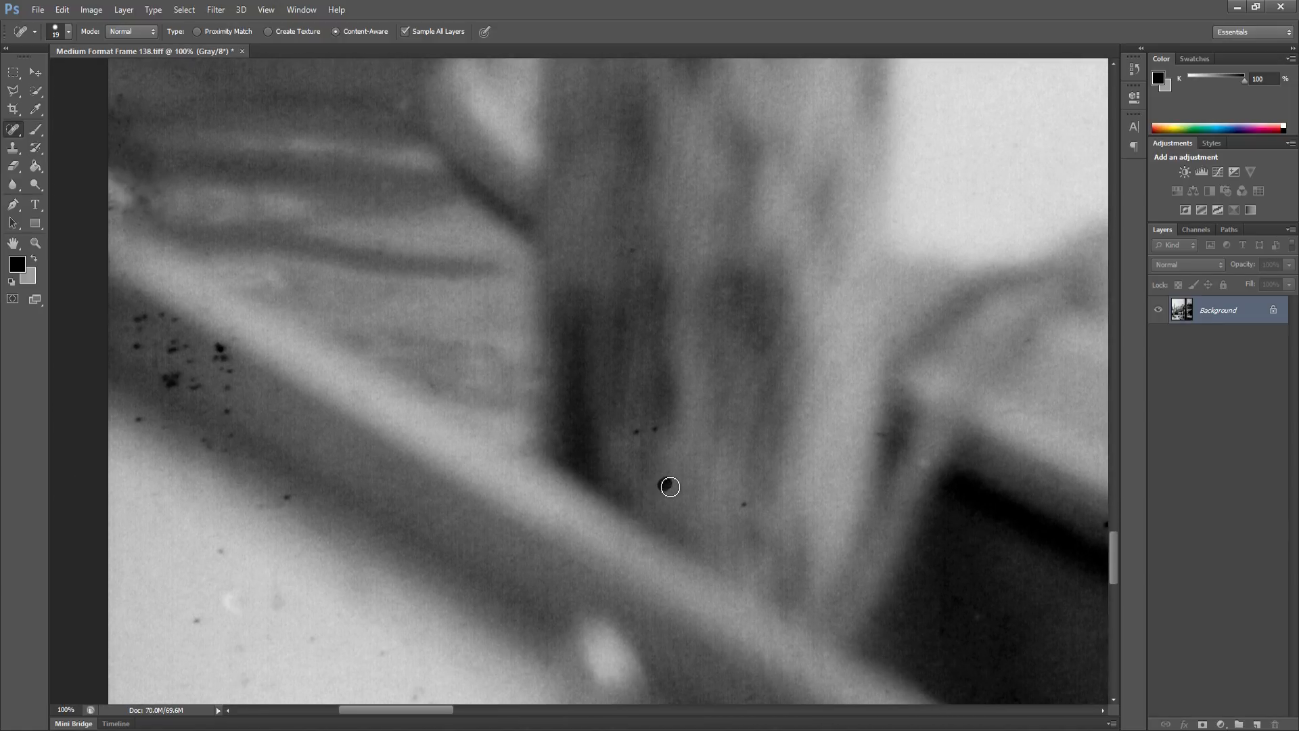
pyautogui.click(745, 509)
pyautogui.click(636, 432)
pyautogui.click(654, 429)
# Heal the isolated black specks on the dark diagonal band's lower edge and the pale area below, plus the speck cluster's outer specks
pyautogui.click(288, 498)
pyautogui.click(196, 621)
pyautogui.moveTo(132, 413)
pyautogui.mouseDown()
pyautogui.moveTo(233, 438)
pyautogui.moveTo(231, 451)
pyautogui.moveTo(217, 414)
pyautogui.moveTo(240, 418)
pyautogui.moveTo(222, 350)
pyautogui.mouseUp()
pyautogui.moveTo(275, 415); pyautogui.dragTo(279, 424)
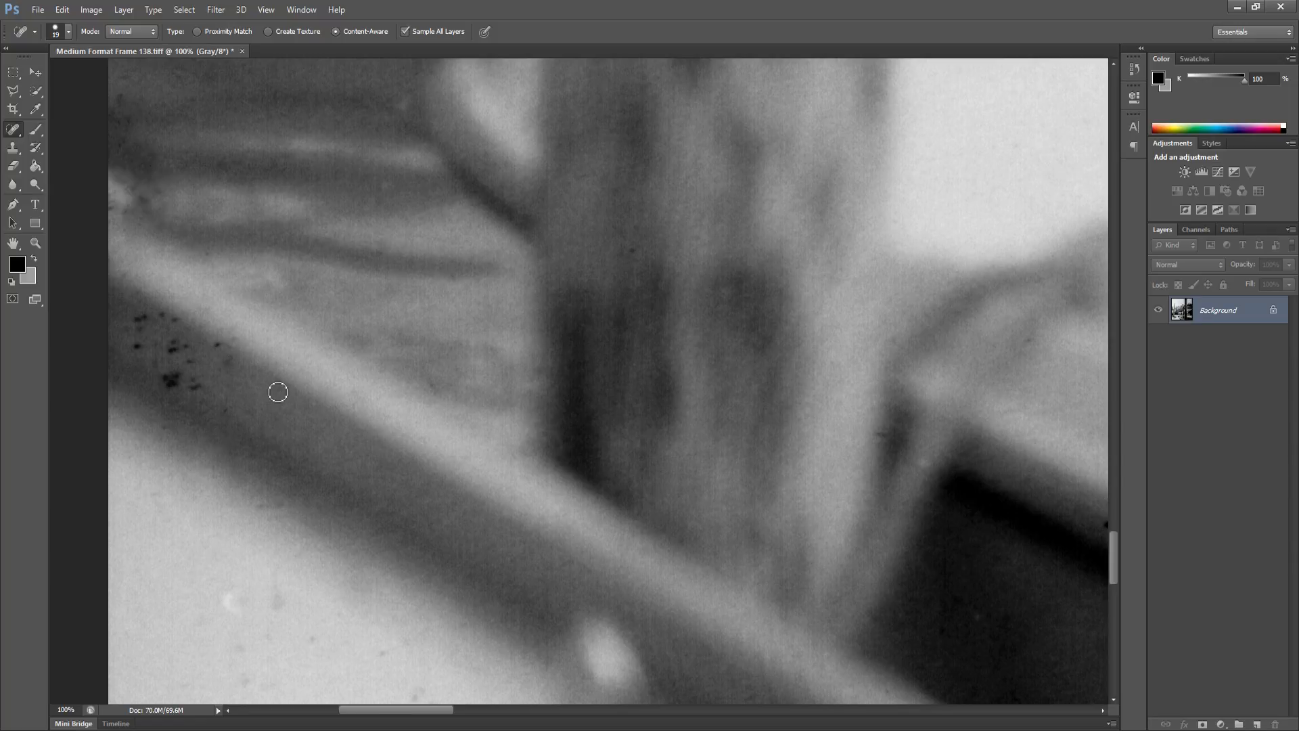
# Heal the dense lower and right parts of the black speck cluster on the dark diagonal band
pyautogui.moveTo(161, 372); pyautogui.dragTo(177, 387)
pyautogui.click(197, 387)
pyautogui.click(192, 365)
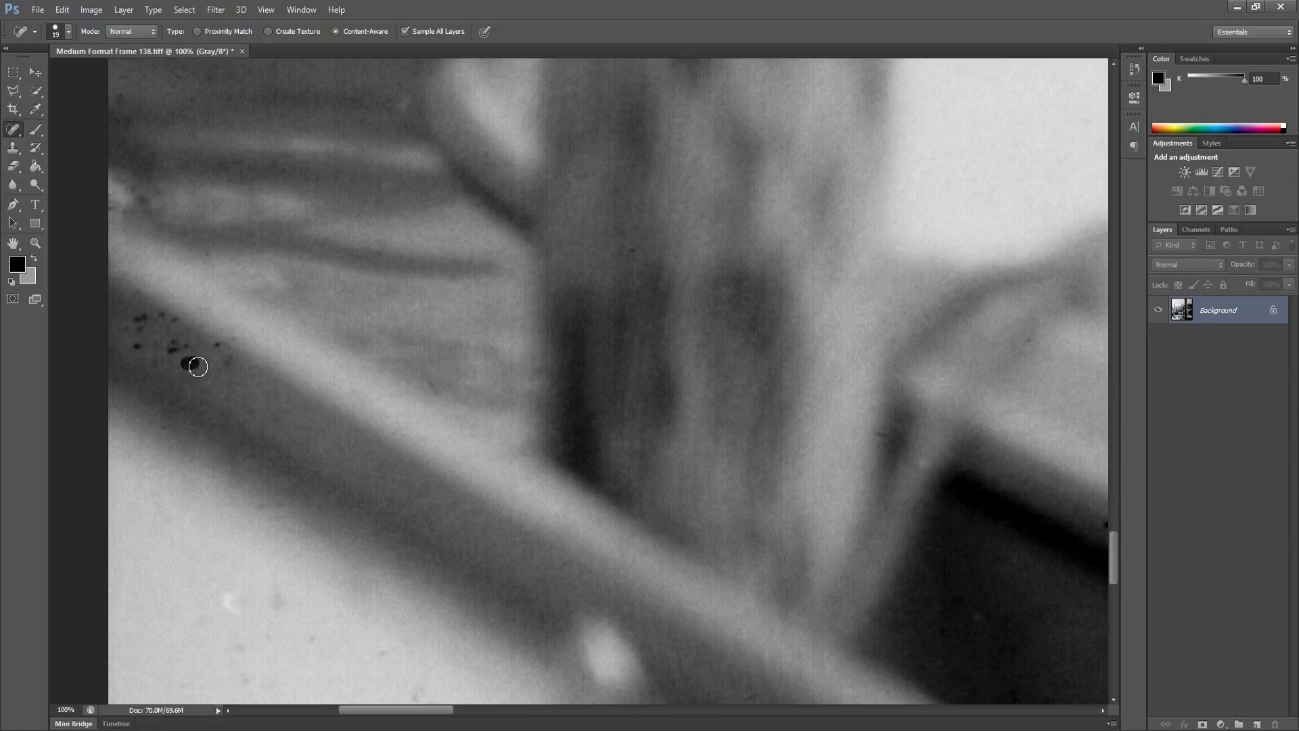
pyautogui.click(169, 352)
pyautogui.click(186, 347)
pyautogui.click(219, 350)
pyautogui.click(230, 359)
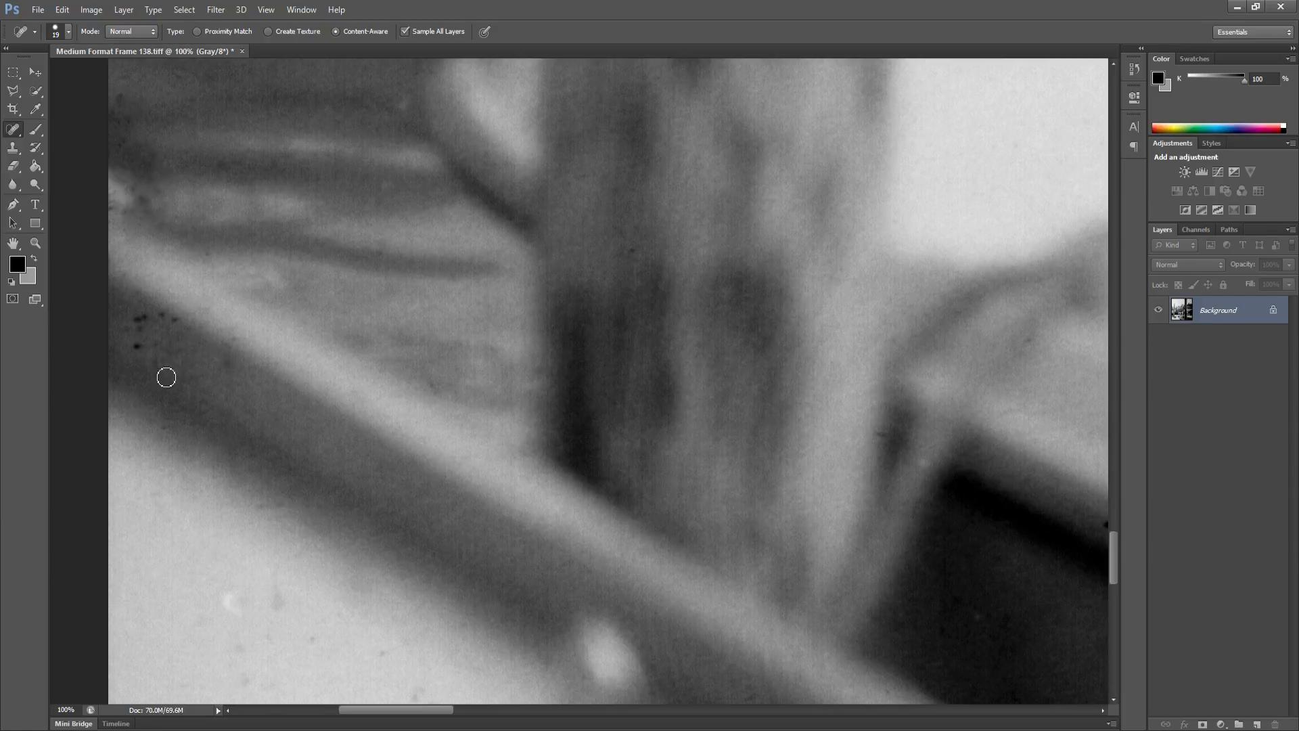
# Heal the remaining black specks at the upper left of the cluster on the dark diagonal band
pyautogui.click(146, 326)
pyautogui.click(145, 335)
pyautogui.click(139, 353)
pyautogui.click(149, 354)
pyautogui.click(145, 321)
pyautogui.click(163, 319)
pyautogui.click(174, 323)
pyautogui.click(227, 360)
# Heal the faint dark specks and marks scattered over the pale area below the dark diagonal band
pyautogui.moveTo(332, 511); pyautogui.dragTo(293, 470)
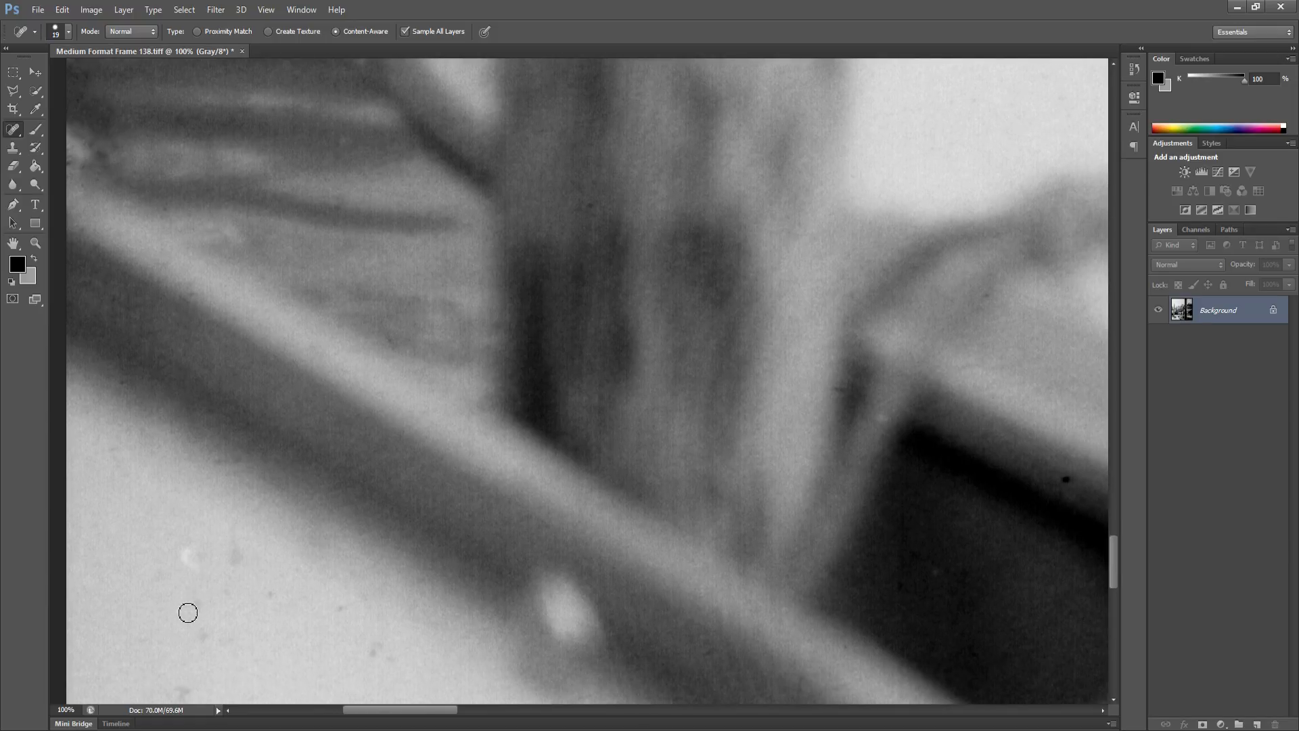
pyautogui.click(195, 604)
pyautogui.click(200, 633)
pyautogui.click(164, 584)
pyautogui.moveTo(238, 536); pyautogui.dragTo(240, 565)
pyautogui.click(267, 595)
pyautogui.click(340, 607)
pyautogui.click(372, 651)
pyautogui.moveTo(384, 663); pyautogui.dragTo(391, 670)
pyautogui.click(185, 693)
# Heal the speck on the black shape's upper edge, then the large black spot and small specks on the pale surface beside it
pyautogui.moveTo(429, 615); pyautogui.dragTo(253, 616)
pyautogui.moveTo(435, 612)
pyautogui.mouseDown()
pyautogui.moveTo(264, 589)
pyautogui.moveTo(264, 571)
pyautogui.mouseUp()
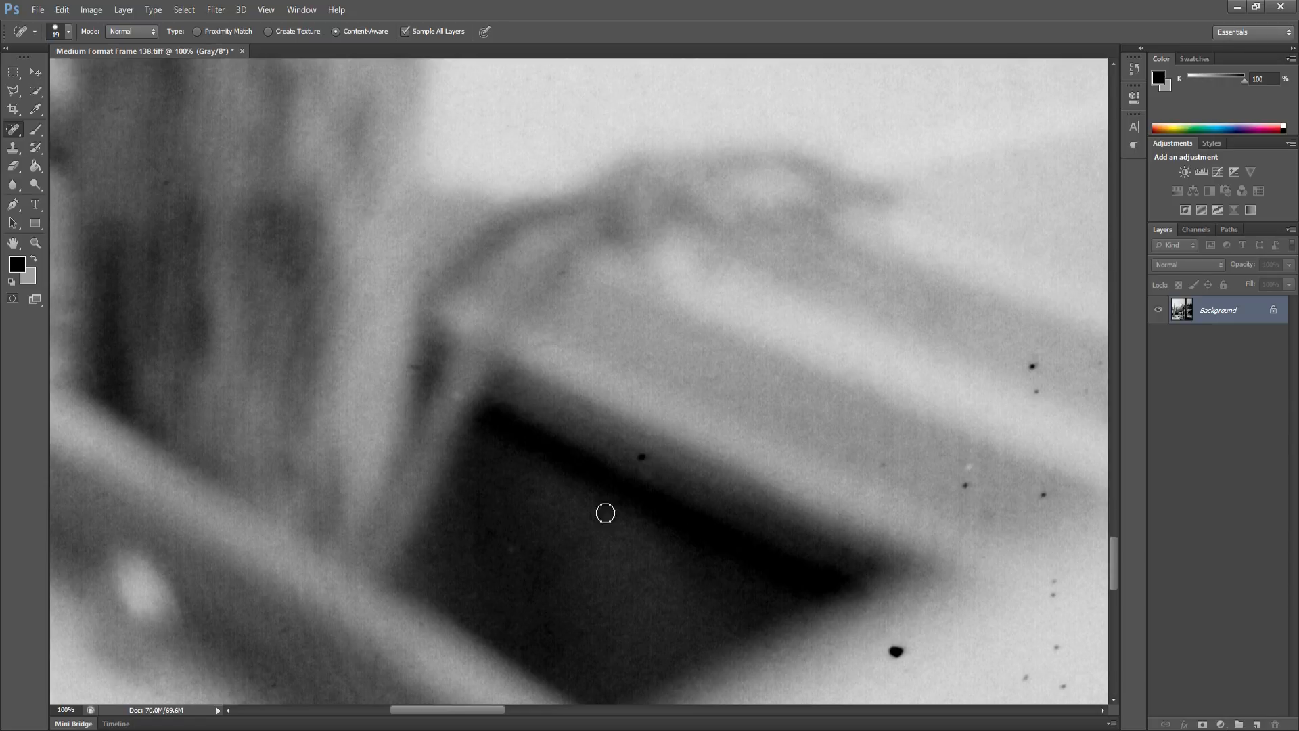
pyautogui.click(640, 457)
pyautogui.moveTo(647, 534); pyautogui.dragTo(499, 510)
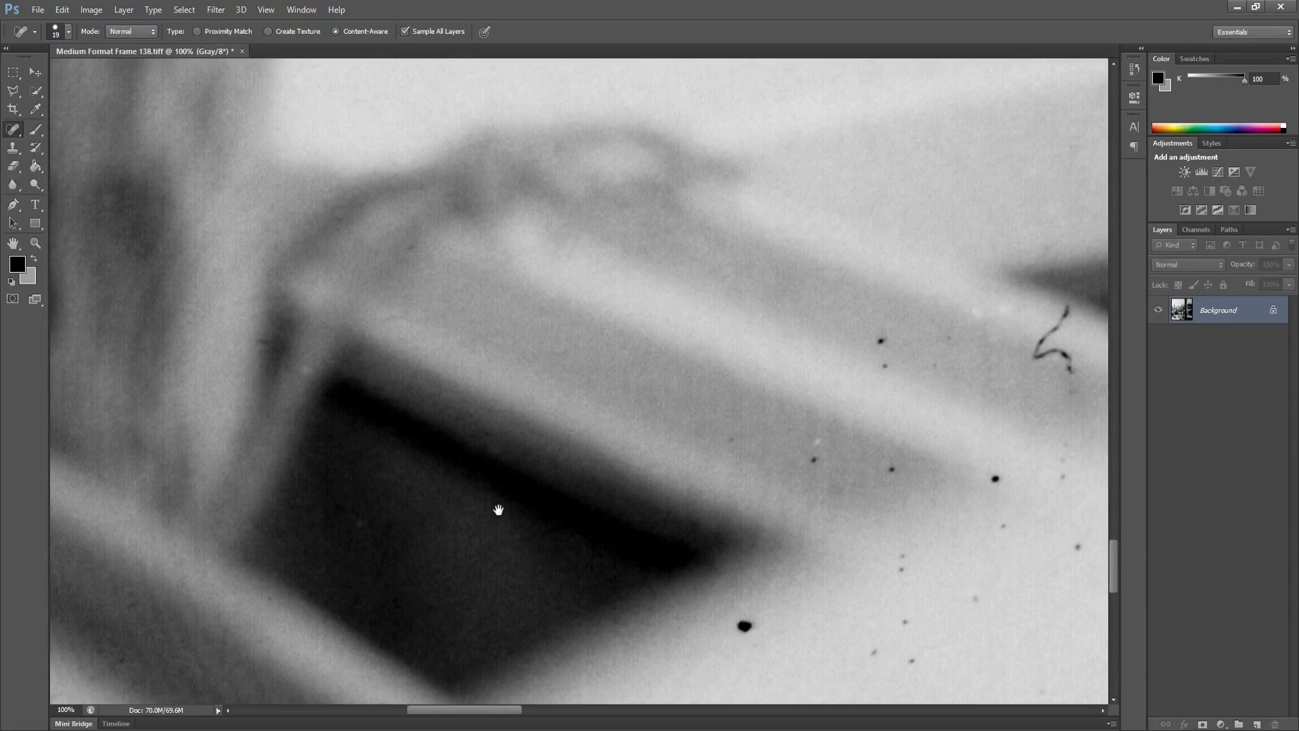
pyautogui.click(745, 627)
pyautogui.click(875, 653)
pyautogui.click(912, 662)
pyautogui.click(901, 571)
pyautogui.click(902, 558)
# Heal the black specks scattered across the light and grey diagonal stripes above the black shape
pyautogui.moveTo(970, 562); pyautogui.dragTo(811, 587)
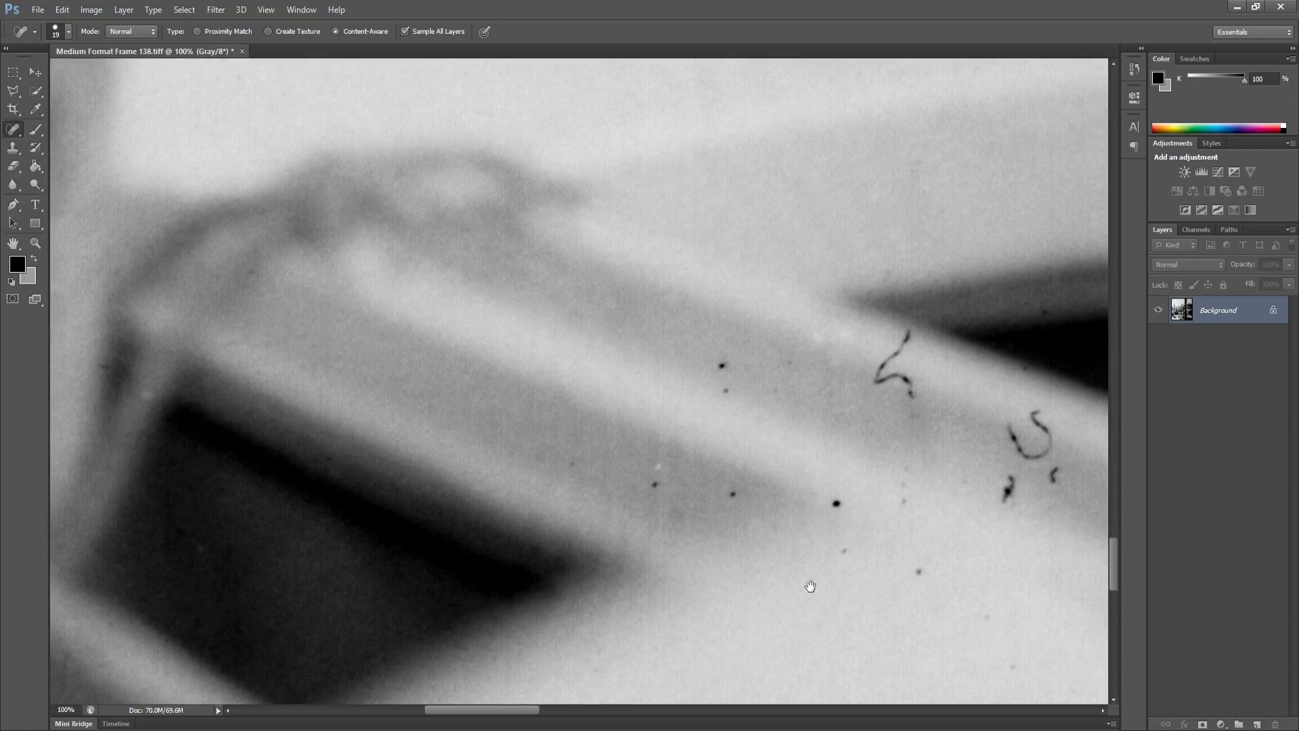
pyautogui.click(838, 504)
pyautogui.click(655, 489)
pyautogui.click(572, 465)
pyautogui.click(730, 496)
pyautogui.click(724, 365)
pyautogui.click(726, 394)
pyautogui.click(780, 394)
pyautogui.click(792, 365)
# Heal the crooked black hair on the grey diagonal stripe and the small specks on the pale area below it
pyautogui.moveTo(913, 338); pyautogui.dragTo(887, 376)
pyautogui.moveTo(879, 365)
pyautogui.mouseDown()
pyautogui.moveTo(882, 387)
pyautogui.moveTo(910, 391)
pyautogui.moveTo(909, 373)
pyautogui.moveTo(913, 414)
pyautogui.mouseUp()
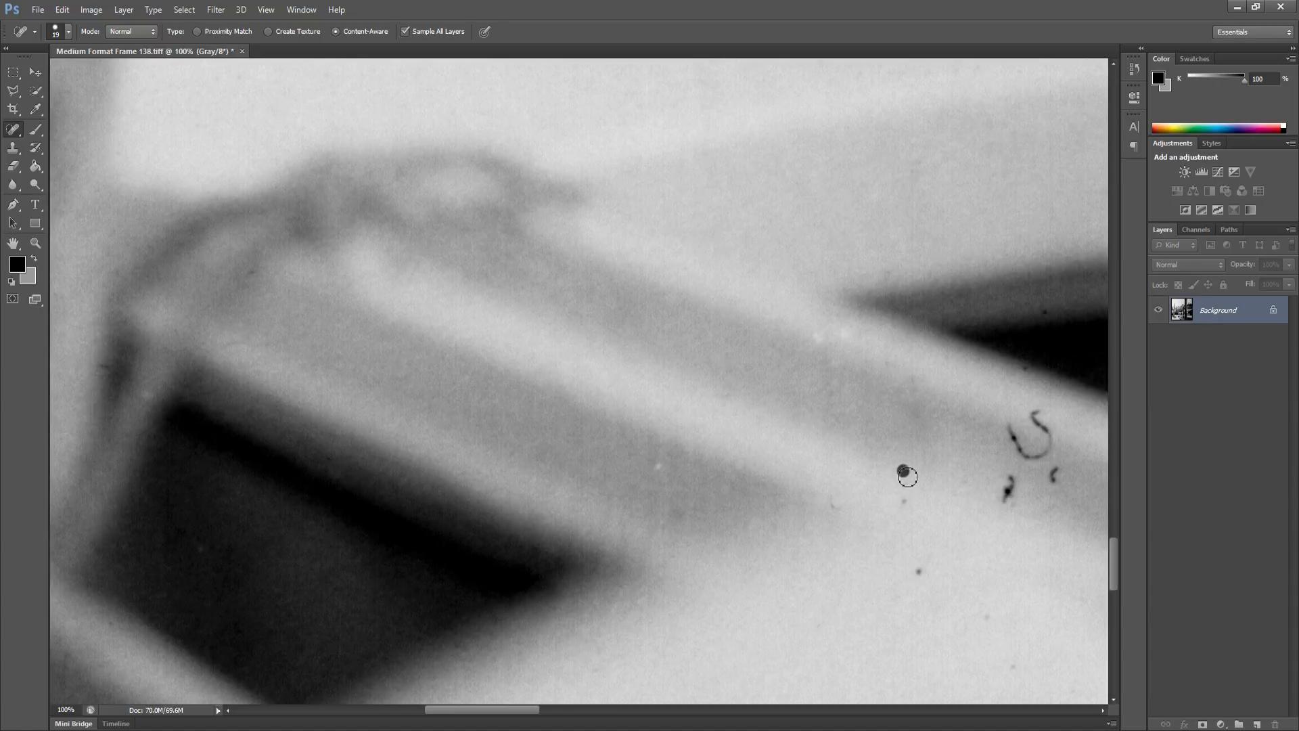
pyautogui.moveTo(907, 477)
pyautogui.mouseDown()
pyautogui.moveTo(902, 494)
pyautogui.moveTo(624, 492)
pyautogui.moveTo(591, 469)
pyautogui.mouseUp()
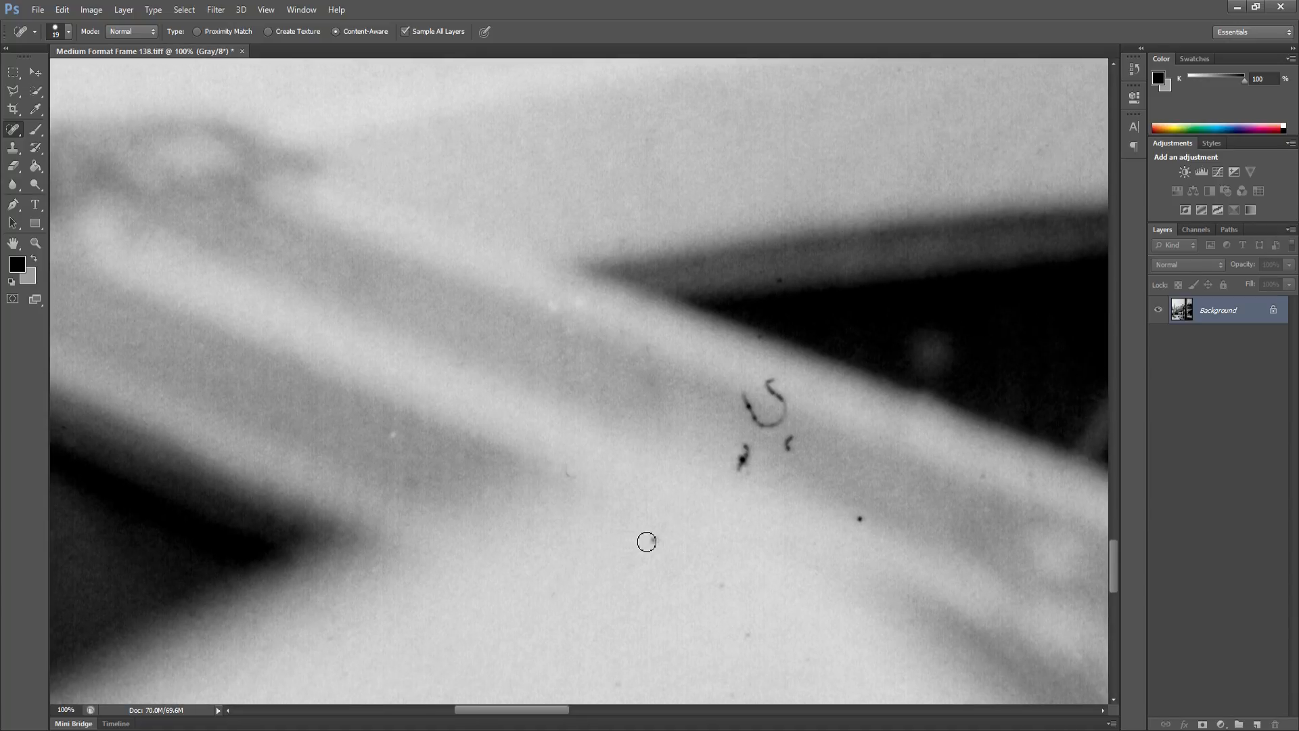
pyautogui.moveTo(742, 637); pyautogui.dragTo(751, 630)
# Heal the two short black hairs below the U-shaped hair and the black speck to their lower right
pyautogui.moveTo(743, 455); pyautogui.dragTo(746, 477)
pyautogui.moveTo(784, 436); pyautogui.dragTo(790, 457)
pyautogui.moveTo(857, 521); pyautogui.dragTo(860, 519)
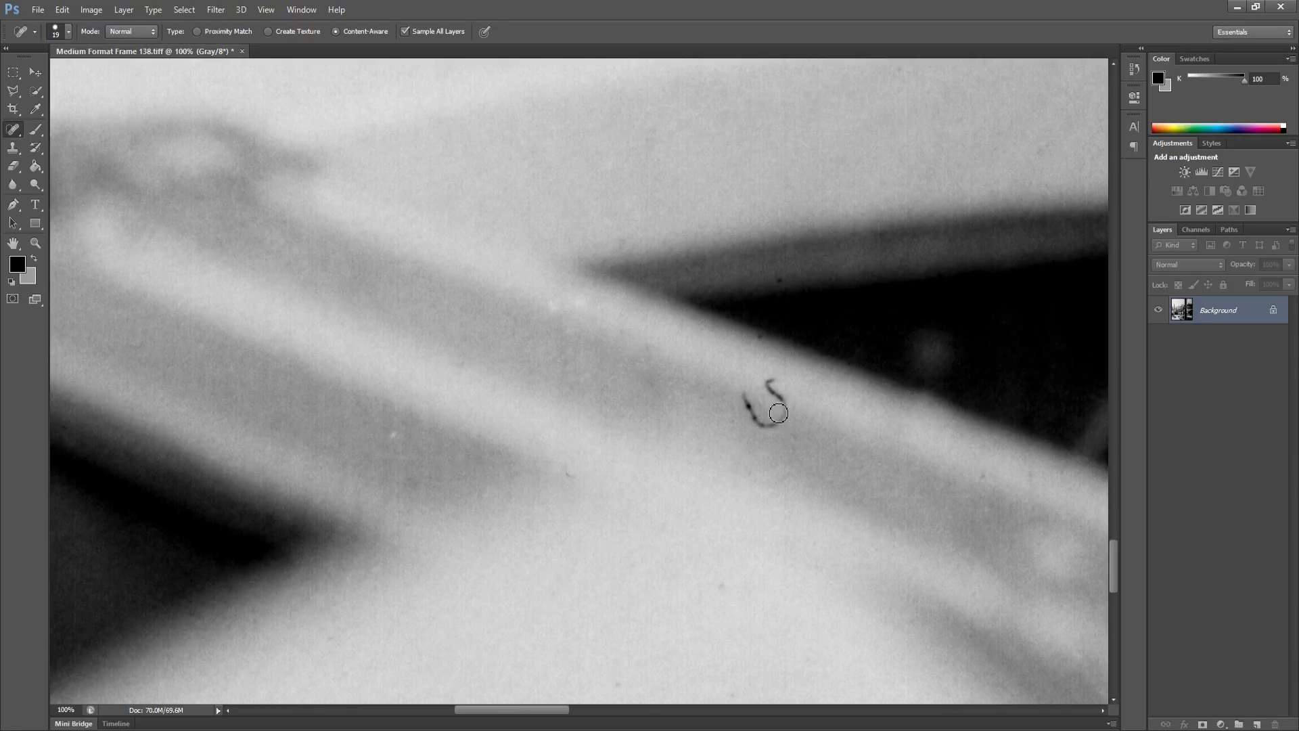
# Heal the U-shaped black hair, its leftover mark and the small speck farther along the grey diagonal stripe
pyautogui.moveTo(771, 388)
pyautogui.mouseDown()
pyautogui.moveTo(778, 414)
pyautogui.moveTo(757, 421)
pyautogui.mouseUp()
pyautogui.moveTo(732, 392)
pyautogui.mouseDown()
pyautogui.moveTo(774, 428)
pyautogui.moveTo(786, 408)
pyautogui.mouseUp()
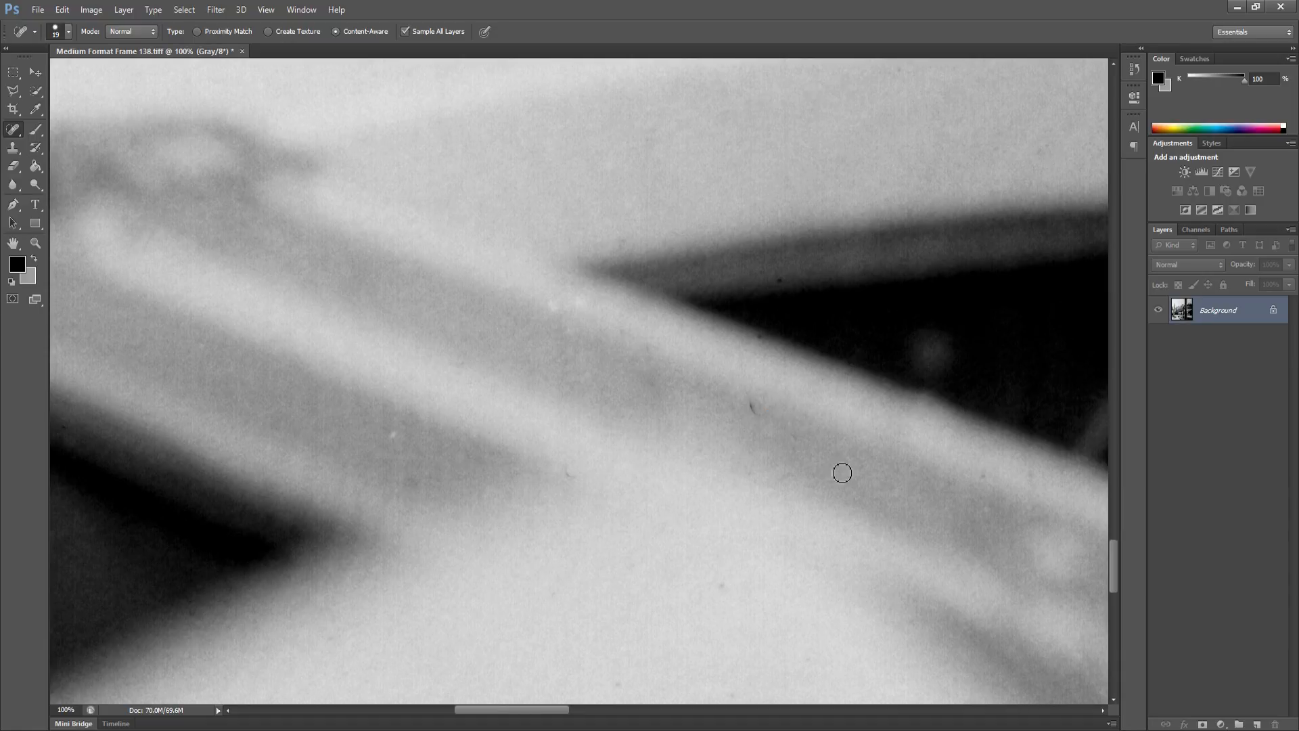
pyautogui.click(751, 408)
pyautogui.moveTo(837, 455); pyautogui.dragTo(680, 449)
pyautogui.click(827, 474)
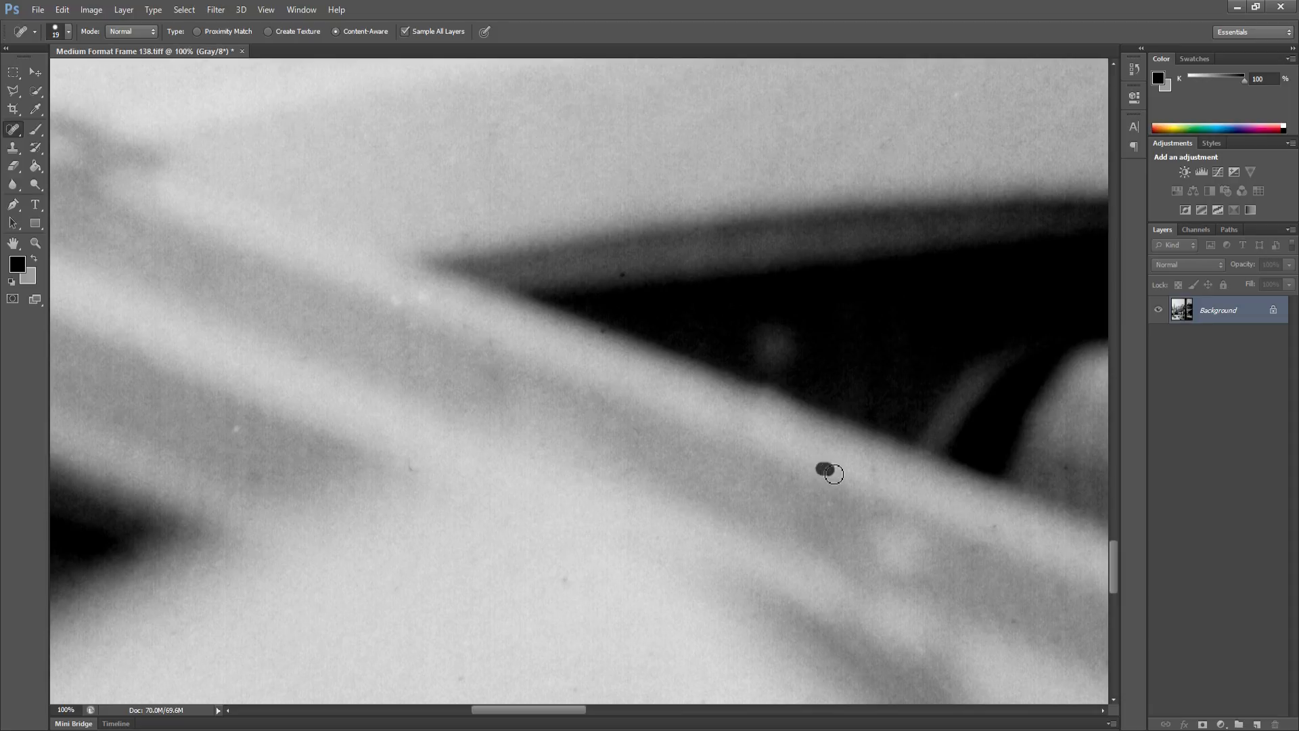
# Heal the dark specks along the light and grey diagonal stripes directly below the black wedge
pyautogui.click(873, 471)
pyautogui.moveTo(846, 512); pyautogui.dragTo(647, 467)
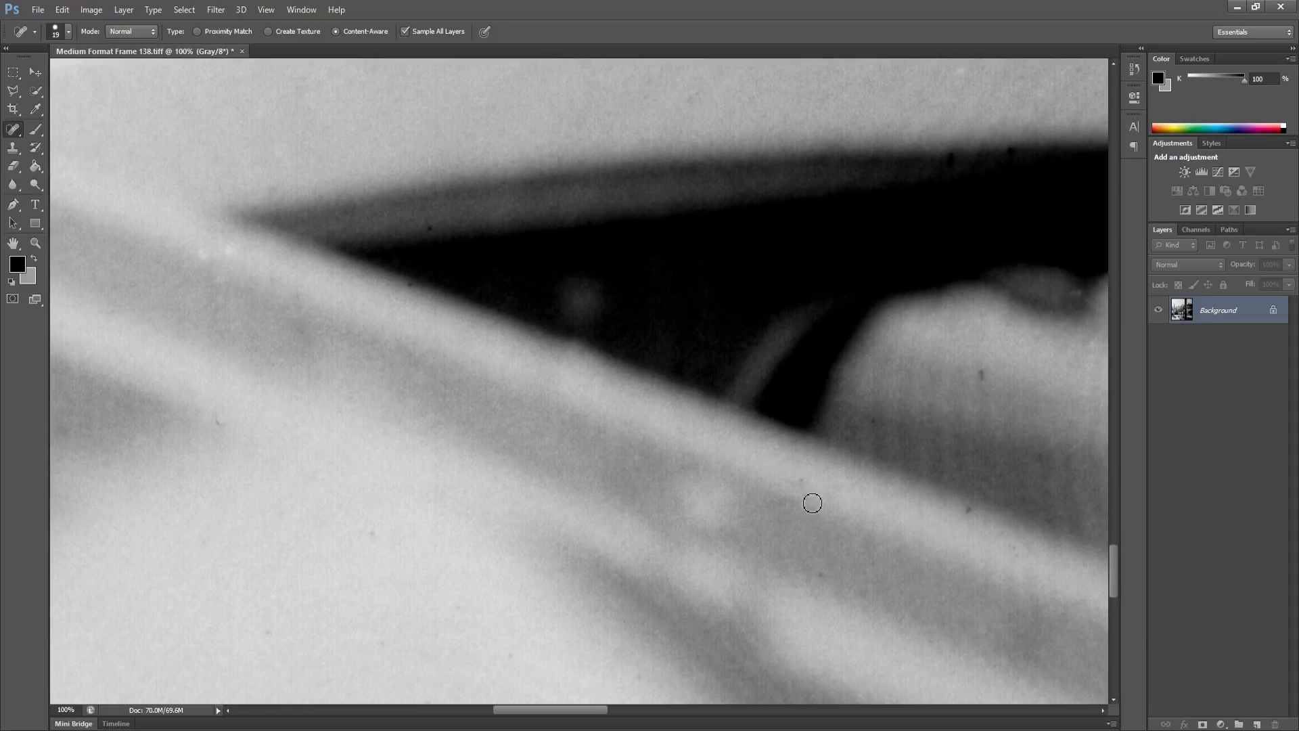
pyautogui.click(787, 509)
pyautogui.moveTo(815, 573); pyautogui.dragTo(622, 587)
pyautogui.click(864, 595)
pyautogui.click(660, 531)
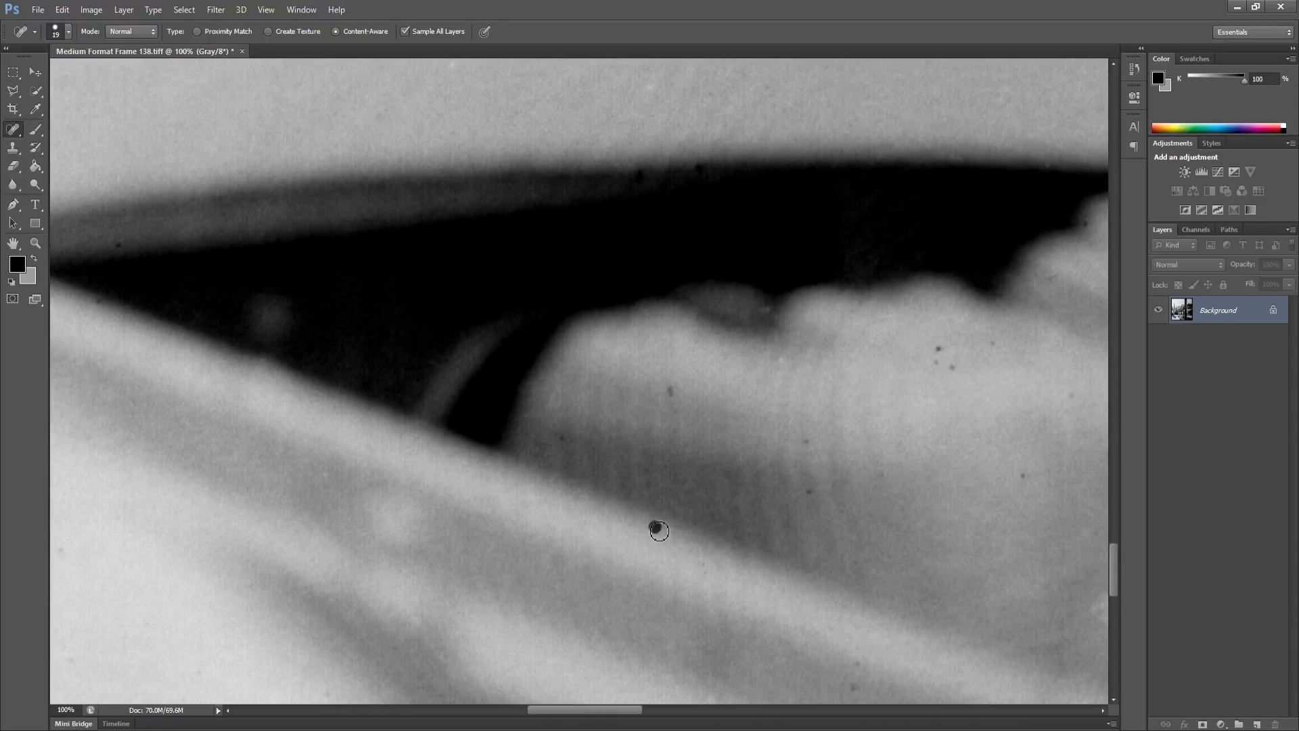
# Heal the black specks scattered across the first pale rounded shape beside the black wedge
pyautogui.click(670, 390)
pyautogui.click(809, 494)
pyautogui.moveTo(880, 399)
pyautogui.mouseDown()
pyautogui.moveTo(769, 458)
pyautogui.moveTo(668, 483)
pyautogui.moveTo(673, 456)
pyautogui.moveTo(645, 416)
pyautogui.mouseUp()
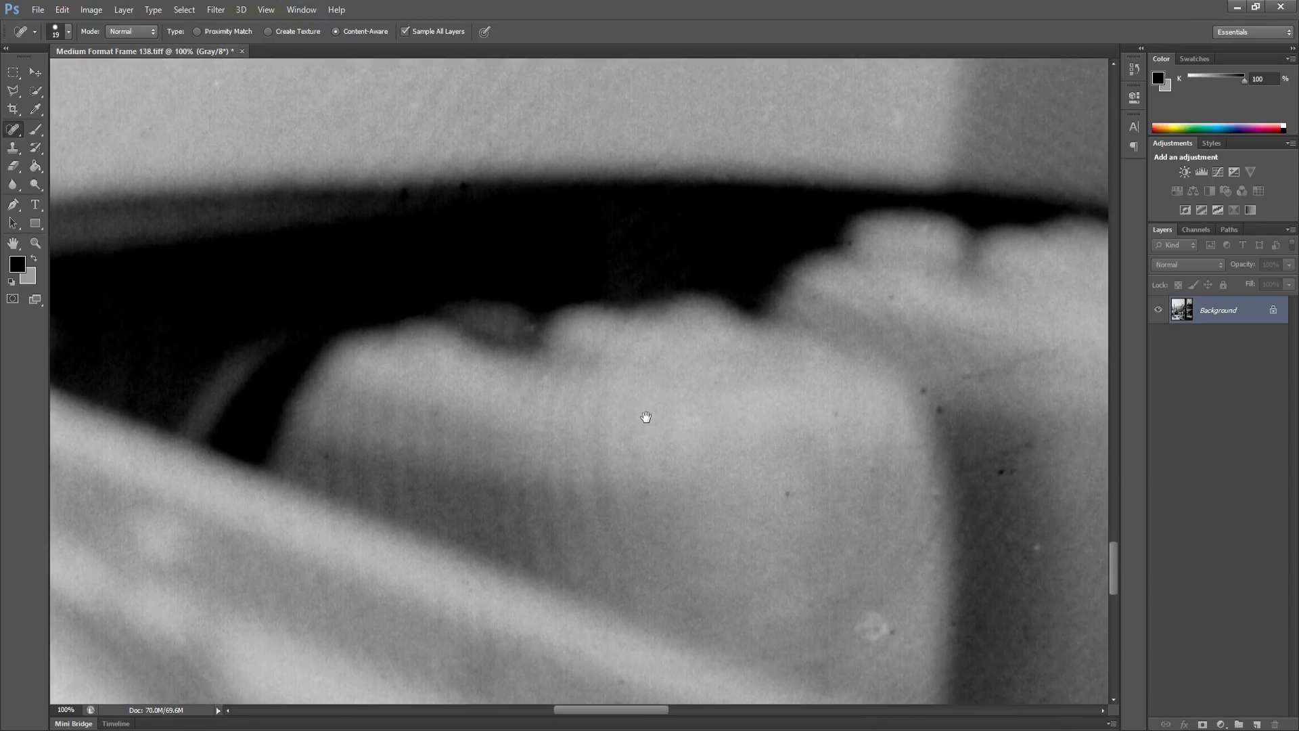
pyautogui.click(788, 495)
pyautogui.click(873, 473)
pyautogui.click(839, 419)
pyautogui.click(940, 412)
# Heal the black mark in the dark gap between the two rounded shapes and the specks near the second shape's shadowed edge
pyautogui.moveTo(903, 475); pyautogui.dragTo(761, 456)
pyautogui.moveTo(858, 456); pyautogui.dragTo(873, 459)
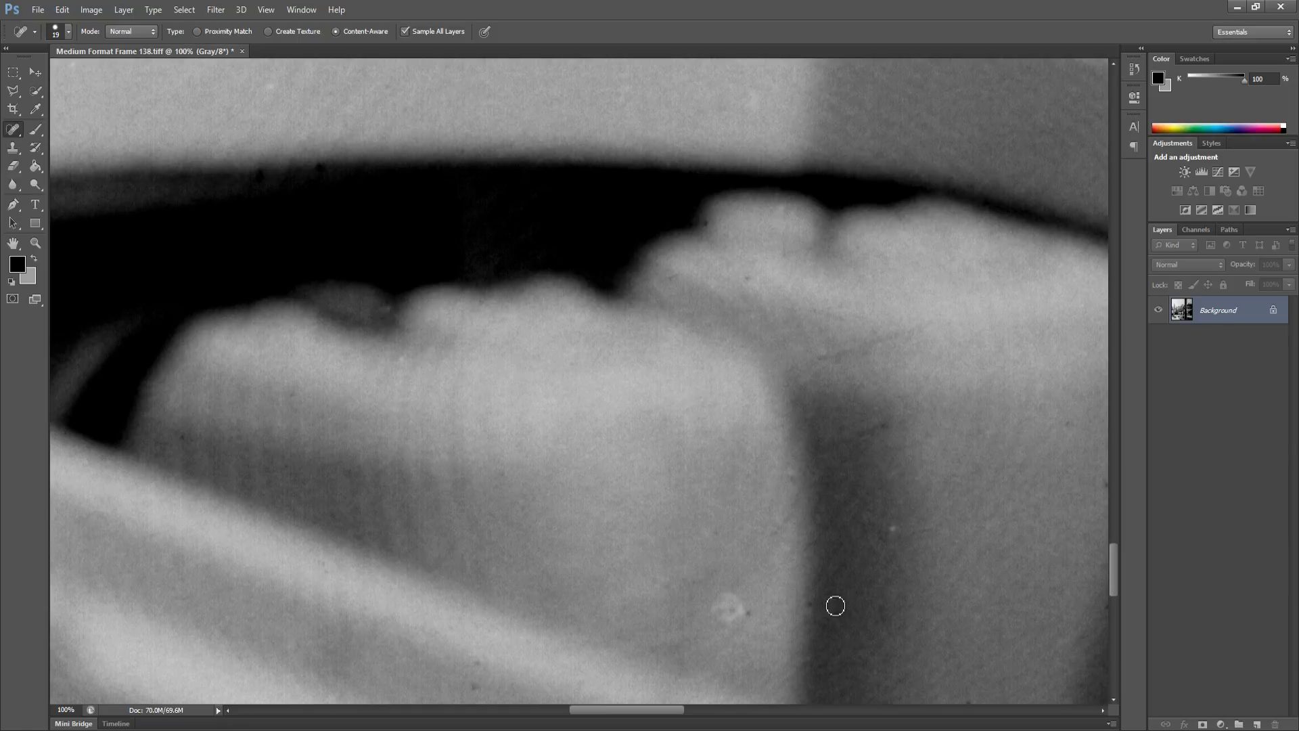
pyautogui.moveTo(858, 598); pyautogui.dragTo(736, 511)
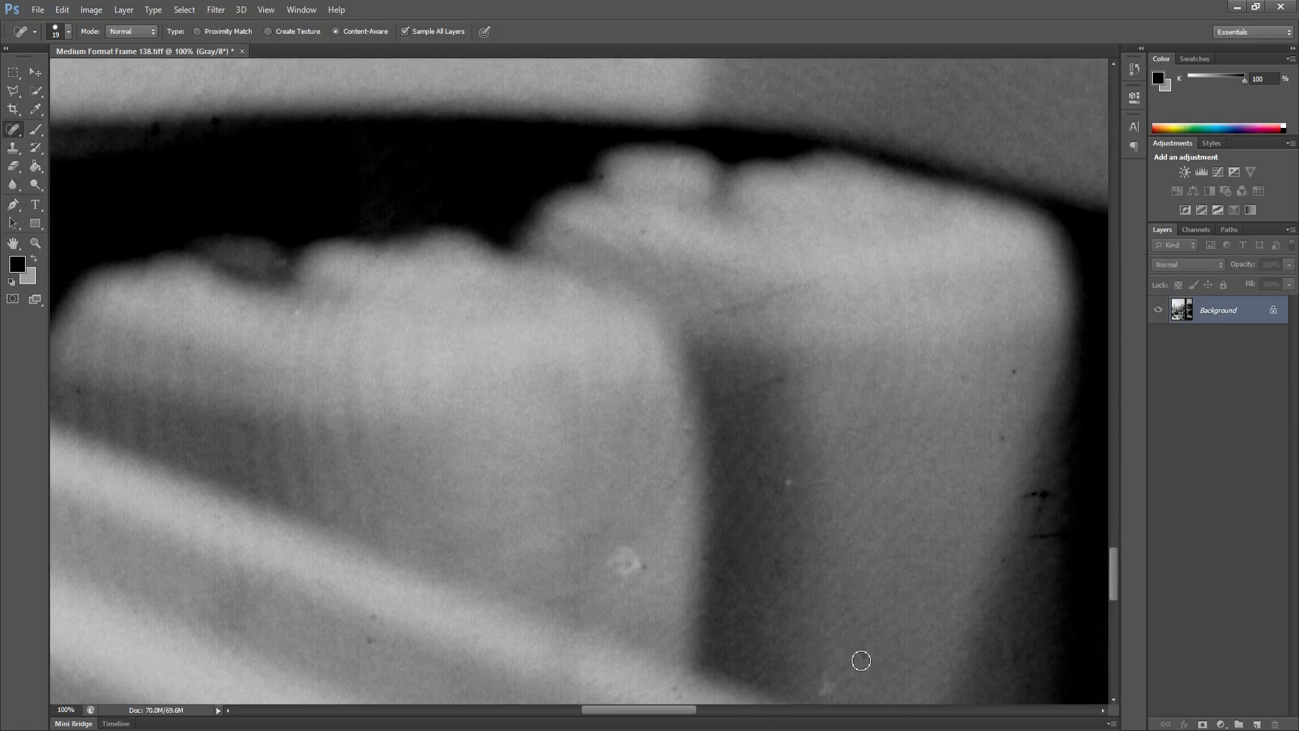
pyautogui.moveTo(837, 595); pyautogui.dragTo(741, 600)
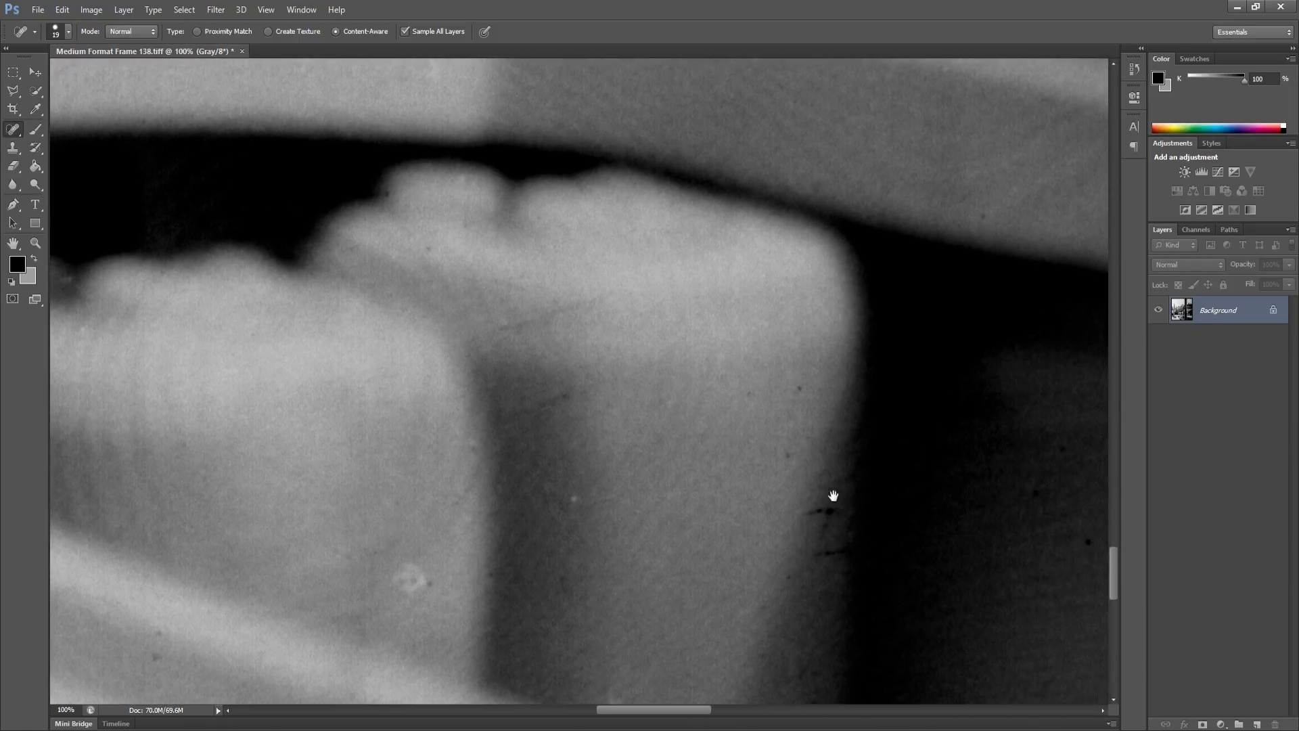
pyautogui.moveTo(777, 523); pyautogui.dragTo(787, 520)
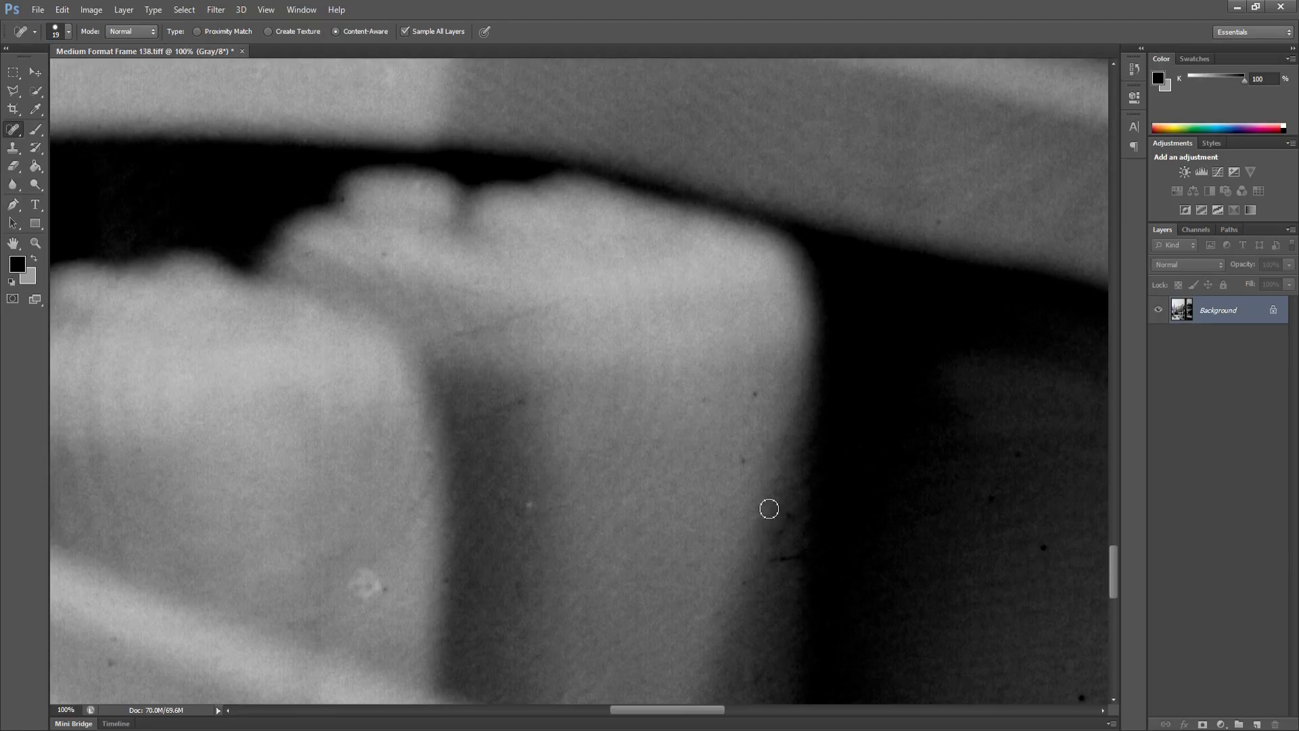
pyautogui.click(743, 455)
pyautogui.click(754, 392)
pyautogui.click(706, 408)
pyautogui.click(761, 397)
# Heal the curled white hair on the black vertical area to the right of the rounded shapes
pyautogui.moveTo(690, 370); pyautogui.dragTo(599, 419)
pyautogui.moveTo(755, 285); pyautogui.dragTo(679, 282)
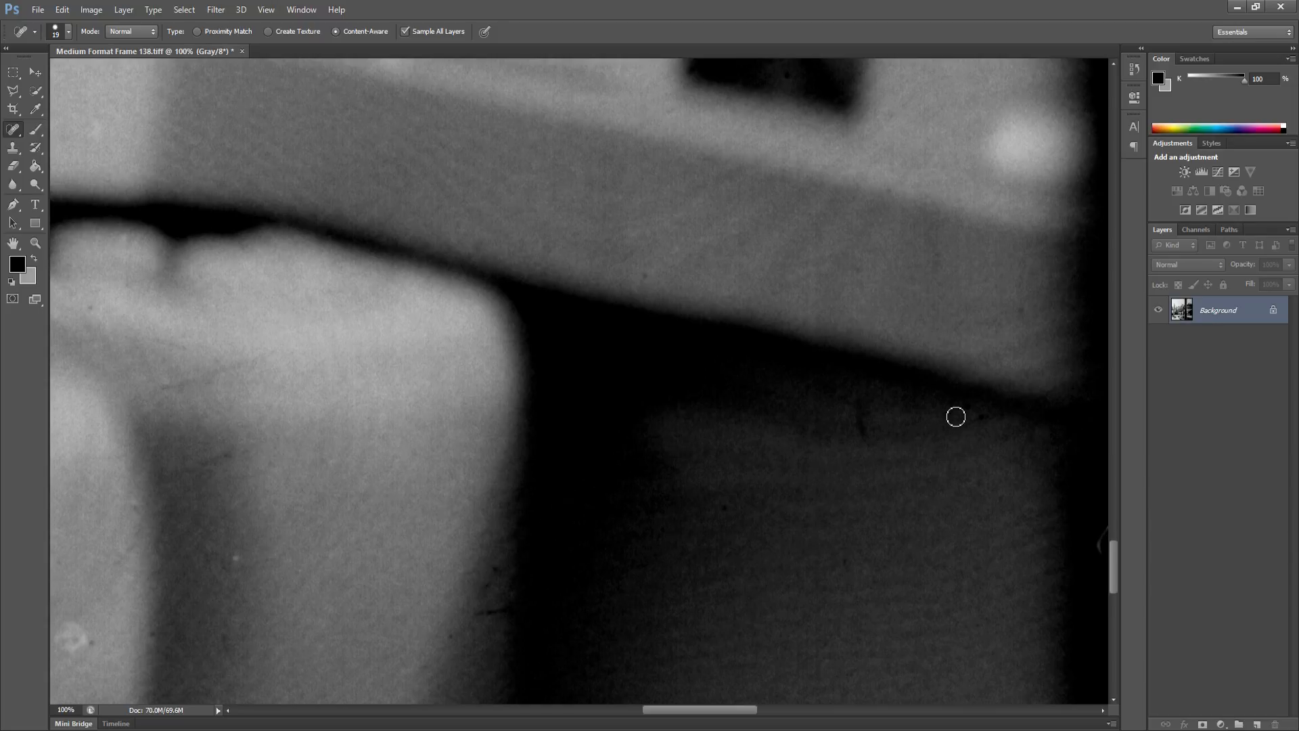
pyautogui.moveTo(871, 334); pyautogui.dragTo(690, 450)
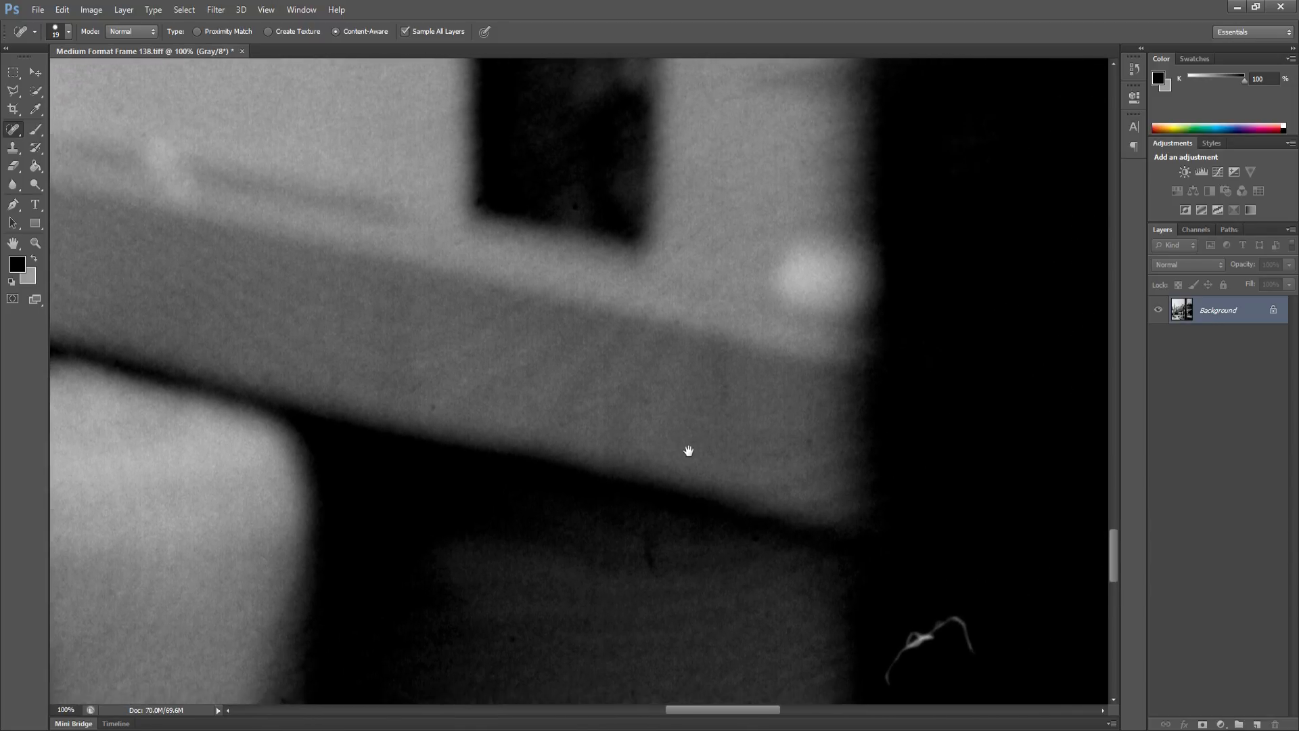
pyautogui.moveTo(774, 428); pyautogui.dragTo(650, 301)
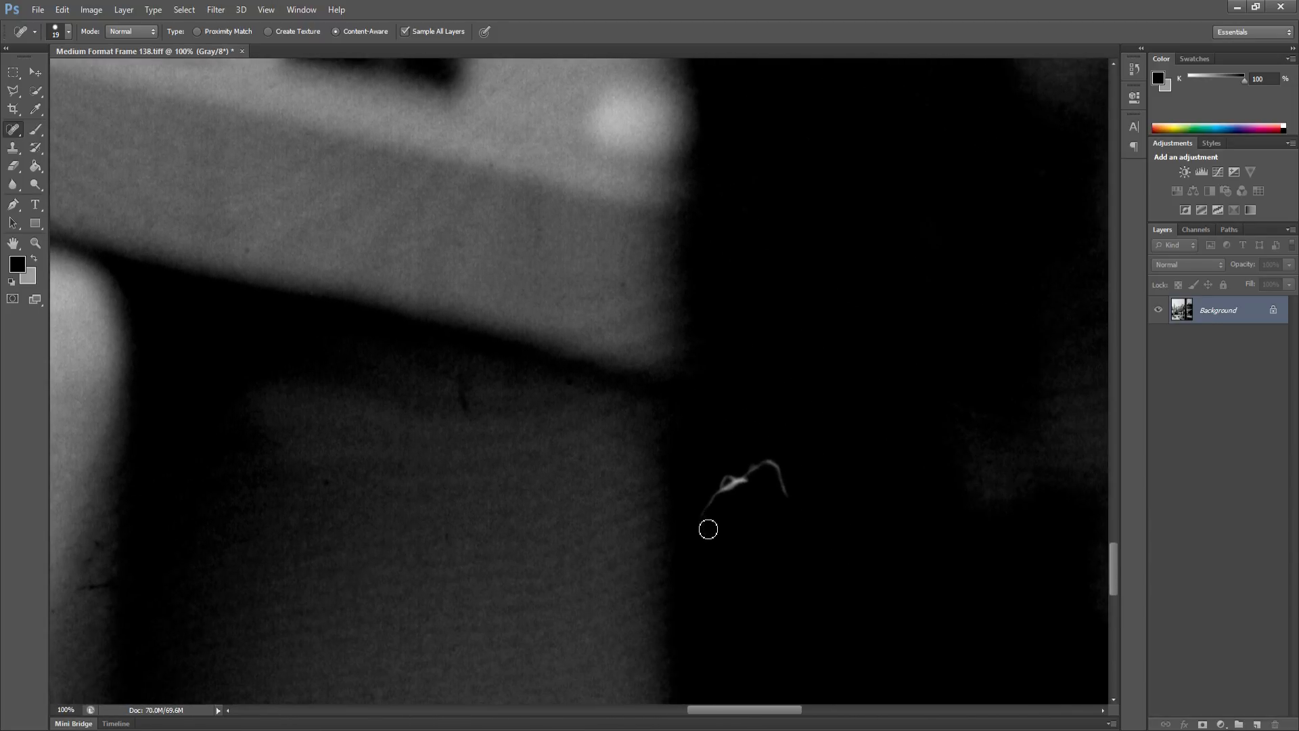
pyautogui.moveTo(709, 529)
pyautogui.mouseDown()
pyautogui.moveTo(747, 481)
pyautogui.moveTo(708, 524)
pyautogui.moveTo(751, 499)
pyautogui.moveTo(754, 476)
pyautogui.moveTo(784, 504)
pyautogui.mouseUp()
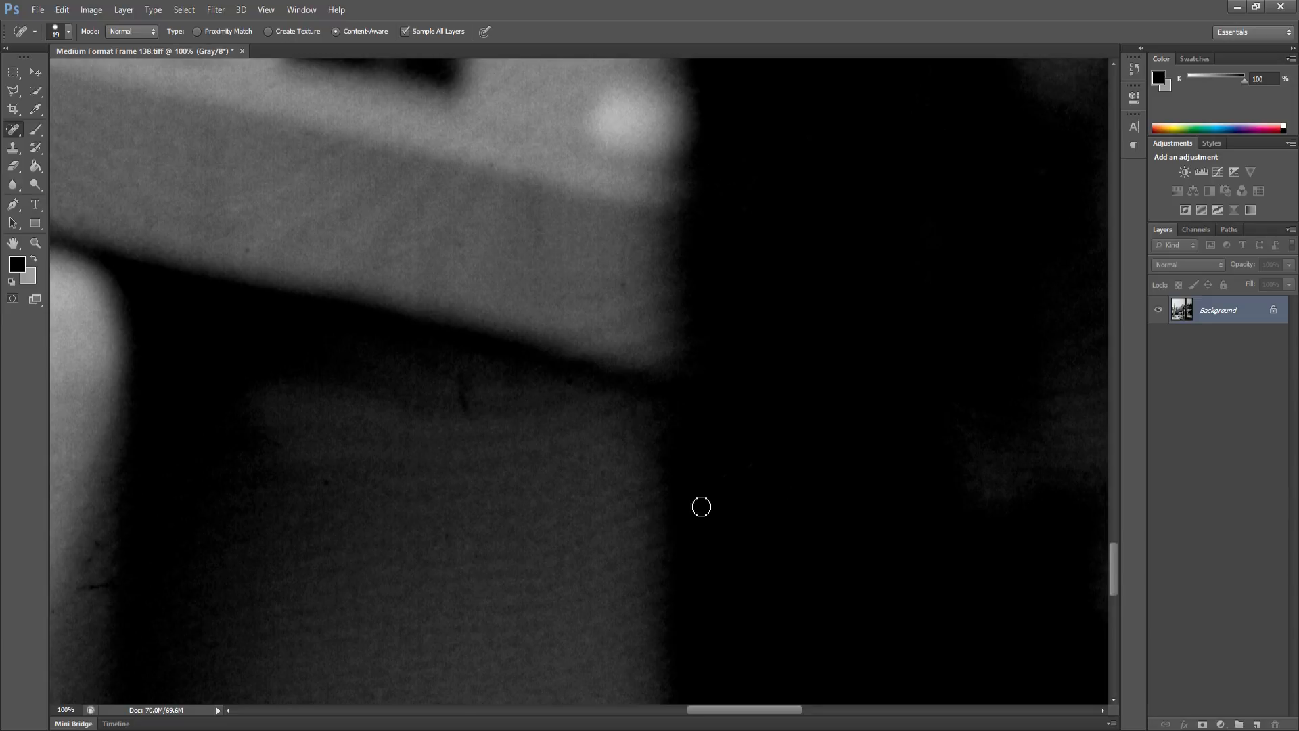
# Heal the two large black specks on and above the diagonal band beyond the black vertical area
pyautogui.moveTo(740, 528); pyautogui.dragTo(510, 479)
pyautogui.moveTo(615, 479); pyautogui.dragTo(601, 456)
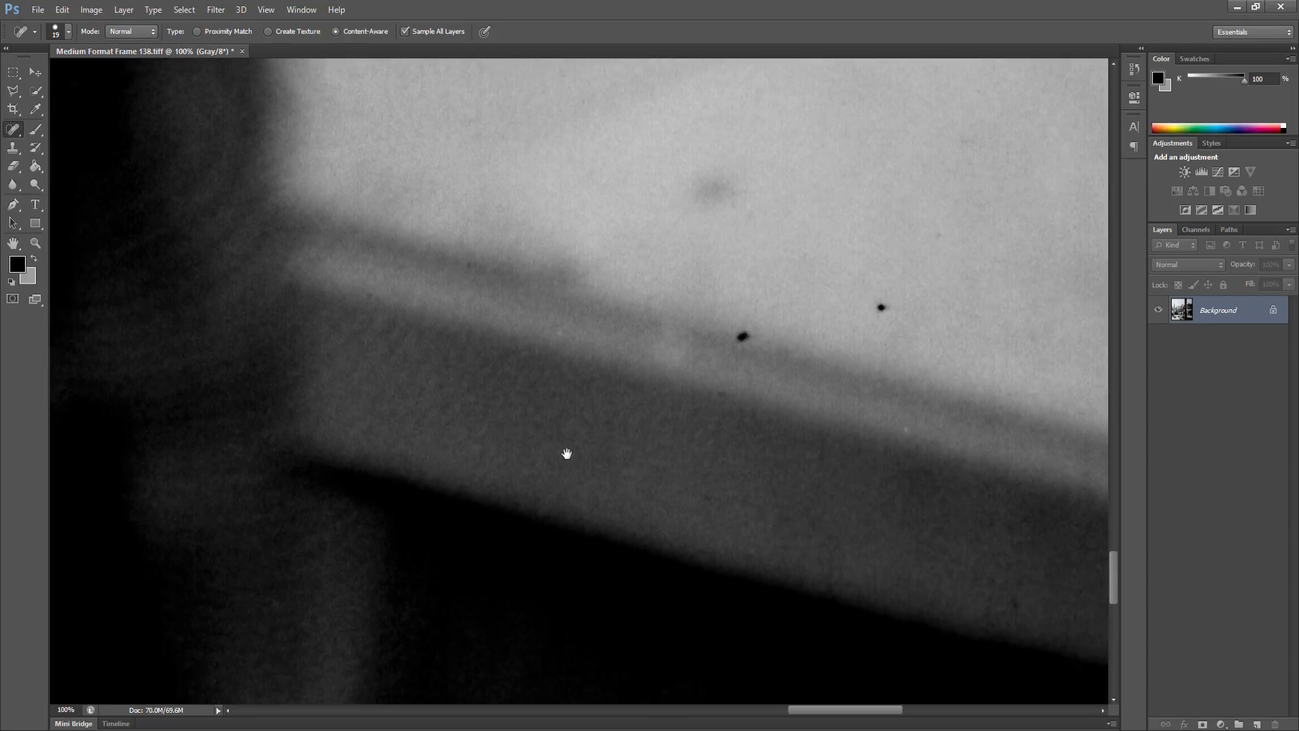
pyautogui.click(600, 353)
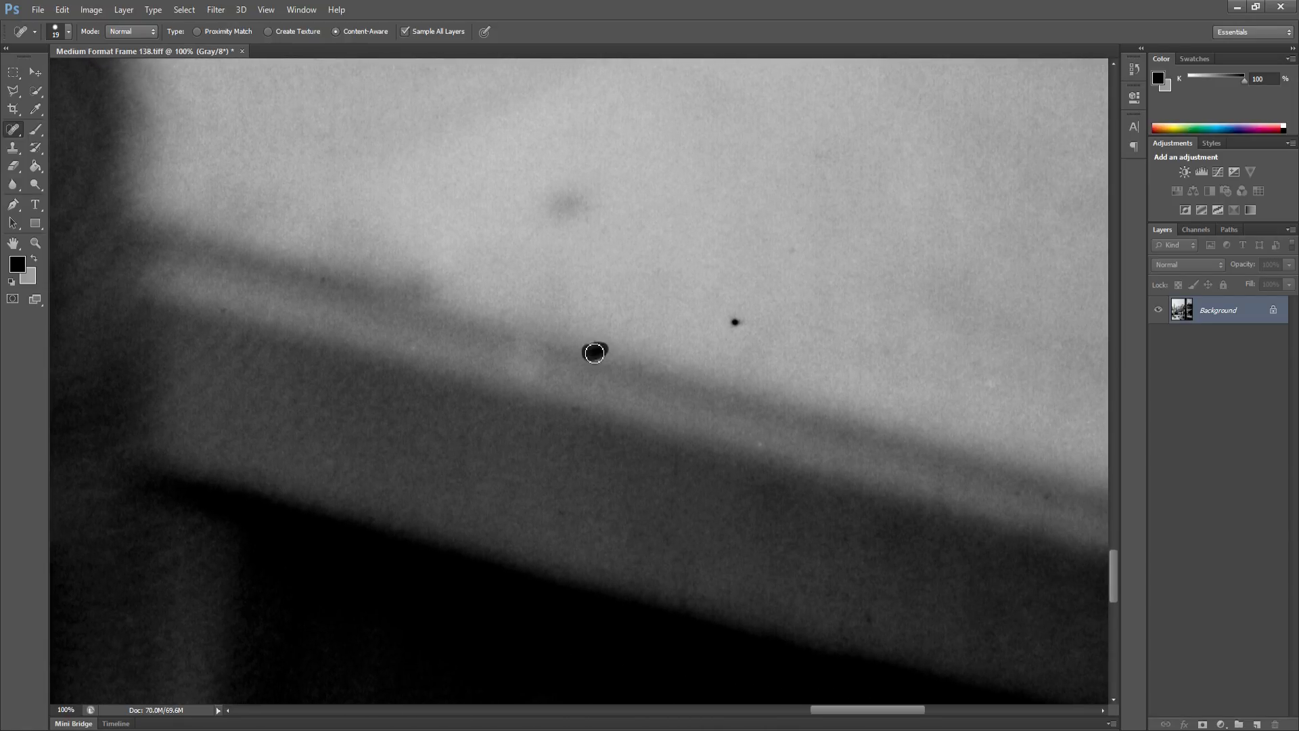
pyautogui.click(738, 334)
pyautogui.click(734, 318)
# Heal the small dark specks in the middle of the grey surface near the photo's right edge
pyautogui.moveTo(782, 534); pyautogui.dragTo(693, 537)
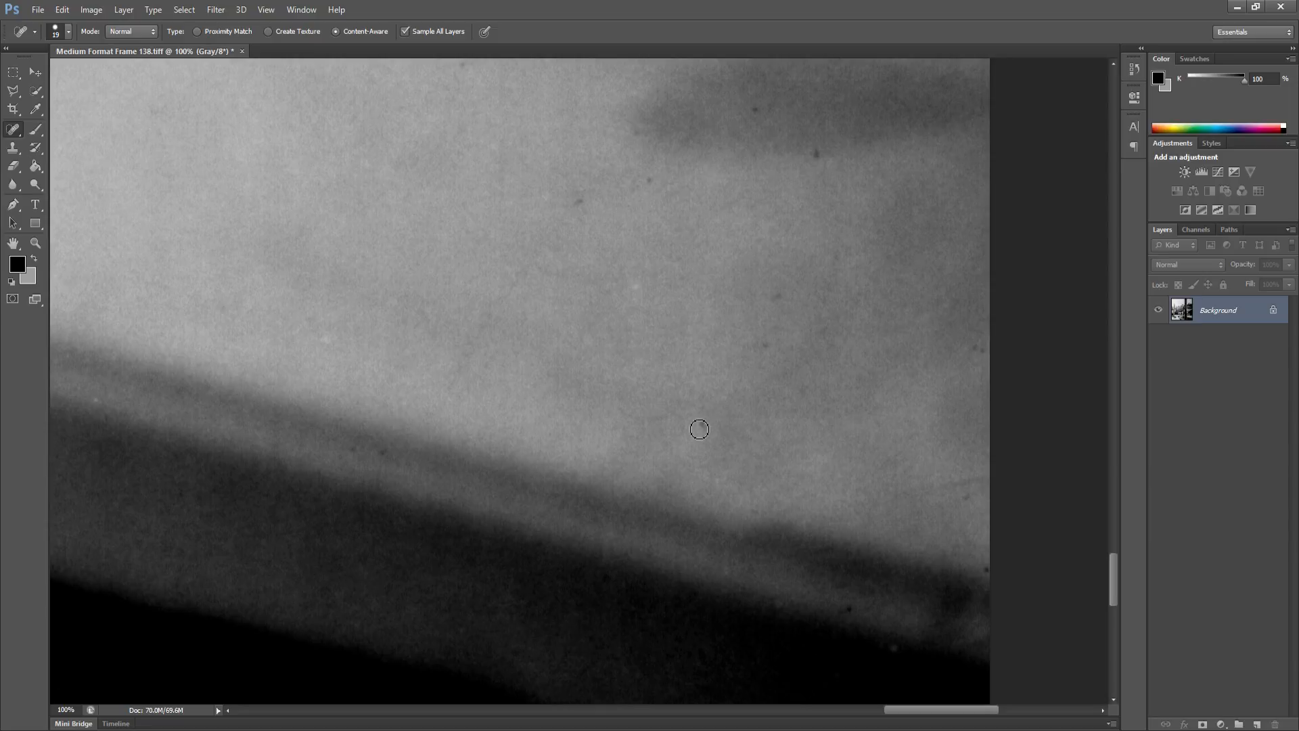
pyautogui.click(700, 429)
pyautogui.click(760, 339)
pyautogui.click(778, 325)
pyautogui.click(779, 300)
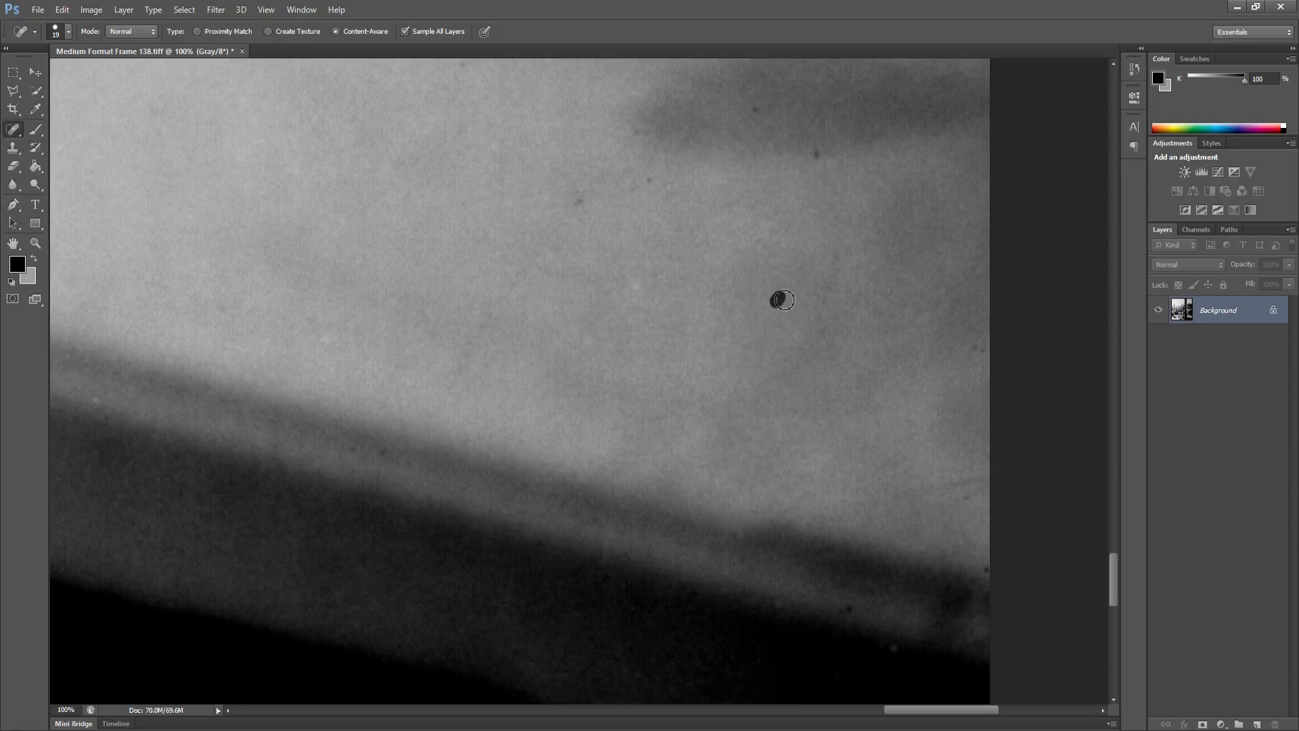
# Heal the specks around the dark smudge, beside the photo's right edge and on the dark diagonal band below
pyautogui.click(582, 200)
pyautogui.click(651, 178)
pyautogui.click(641, 136)
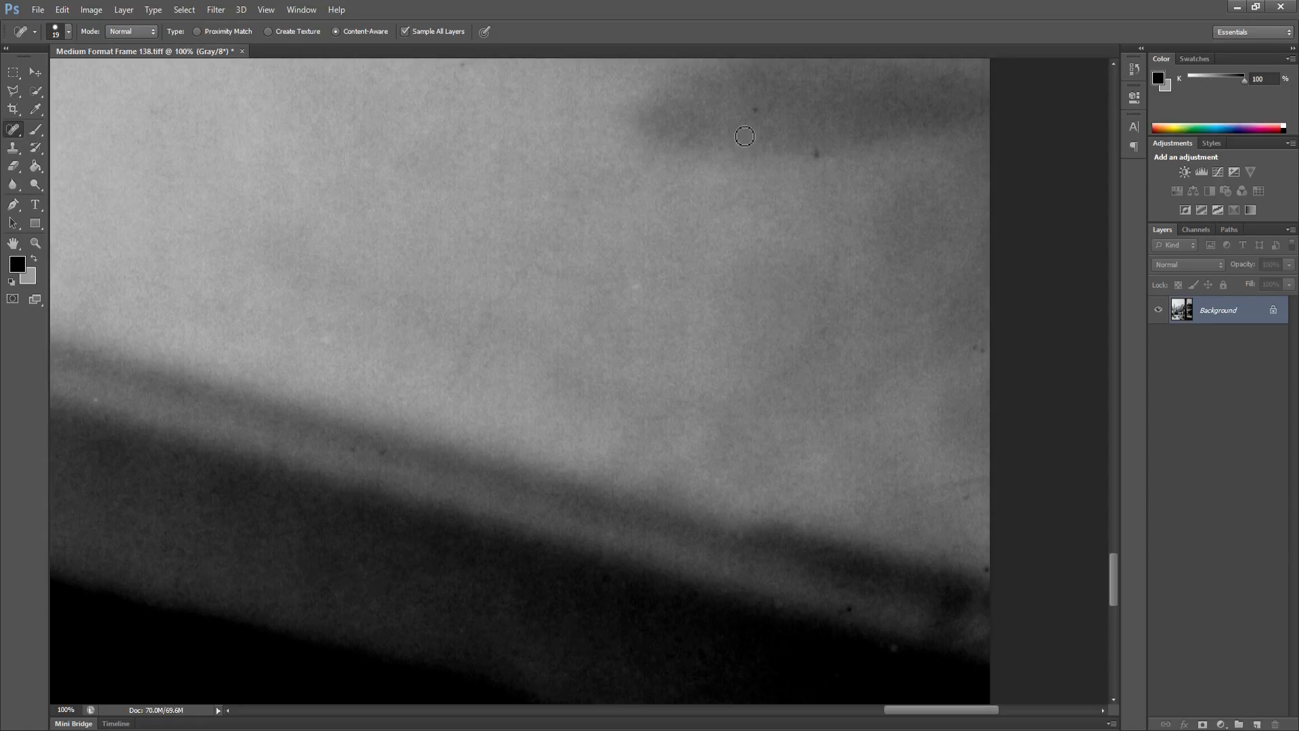
pyautogui.click(817, 163)
pyautogui.click(978, 351)
pyautogui.click(853, 607)
# Heal the dark specks below and to the left of the wavy black hair in the photo's pale lower-left area
pyautogui.moveTo(1090, 568); pyautogui.dragTo(1073, 568)
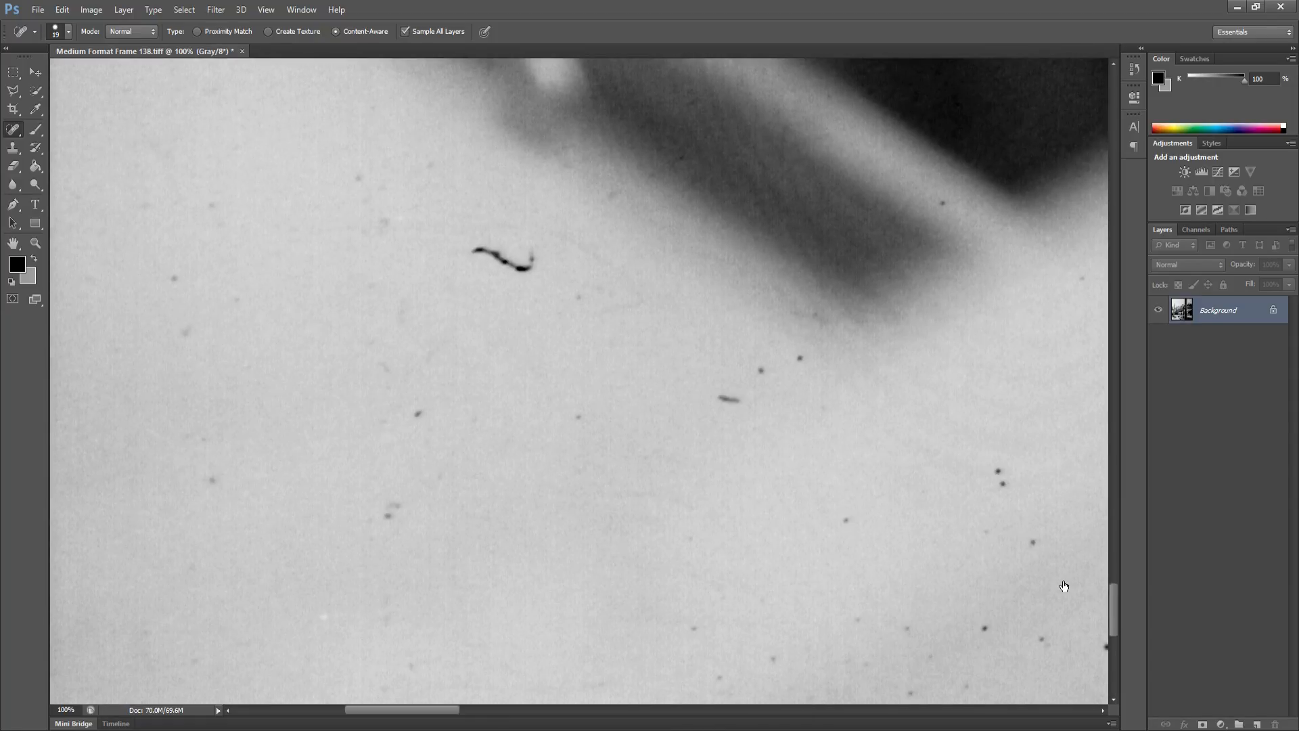
pyautogui.click(389, 515)
pyautogui.click(417, 413)
pyautogui.click(212, 478)
pyautogui.click(202, 449)
pyautogui.moveTo(208, 448); pyautogui.dragTo(195, 448)
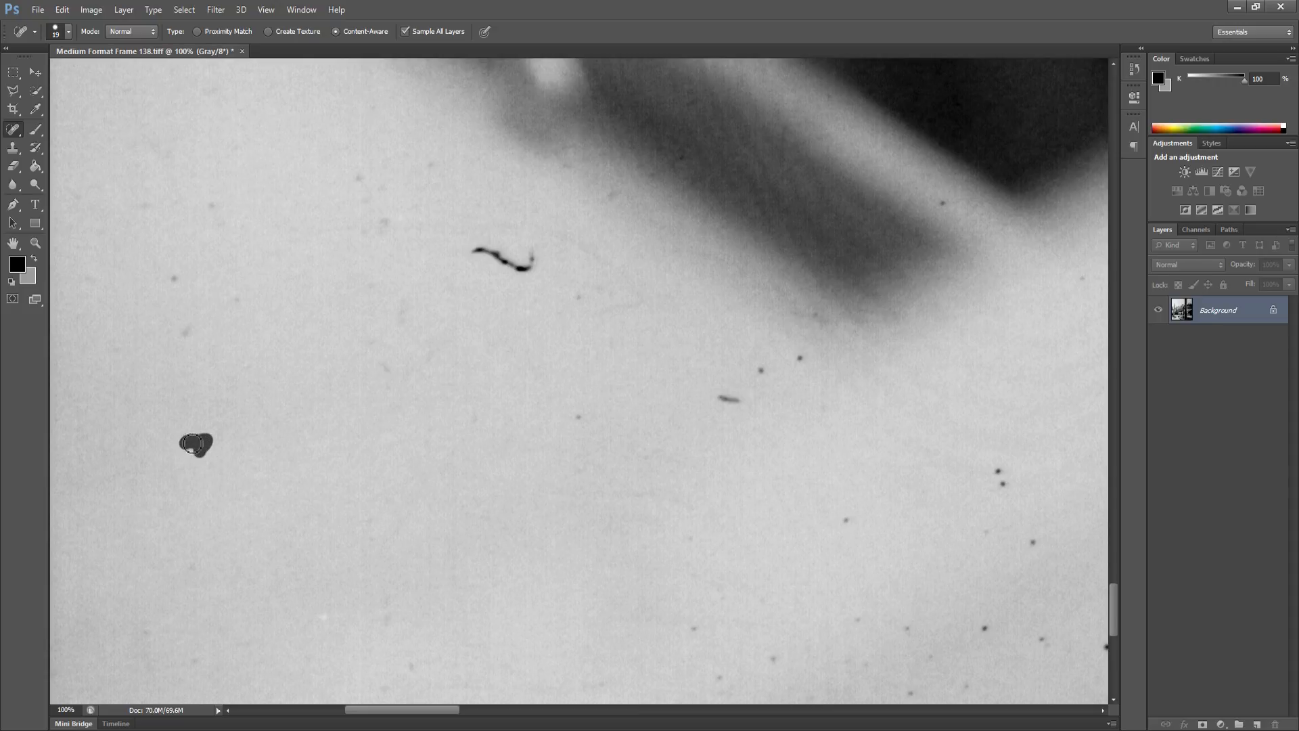
# Heal the faint specks on the pale area to the left of the wavy black hair
pyautogui.click(188, 332)
pyautogui.click(134, 333)
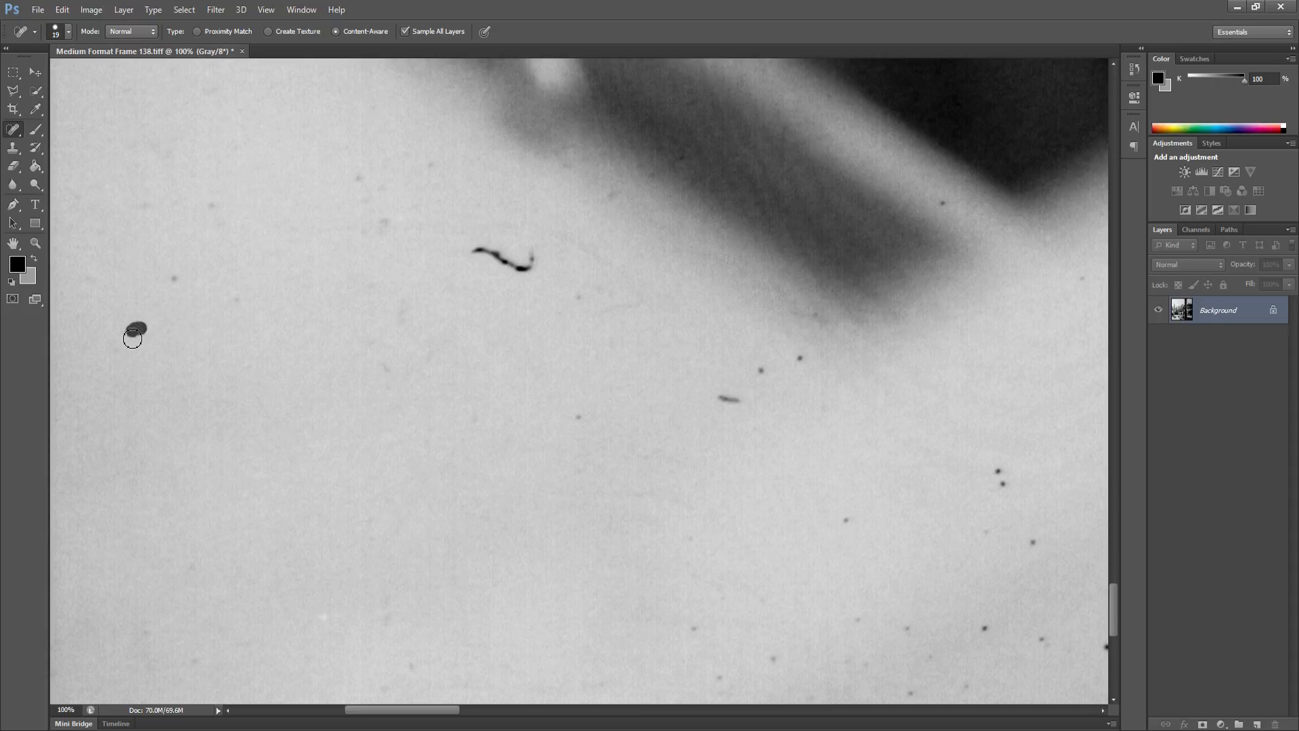
pyautogui.click(113, 346)
pyautogui.moveTo(212, 207); pyautogui.dragTo(202, 205)
pyautogui.moveTo(382, 214)
pyautogui.mouseDown()
pyautogui.moveTo(375, 228)
pyautogui.moveTo(361, 223)
pyautogui.mouseUp()
# Heal the wavy black hair, its leftover mark and the small specks around it
pyautogui.moveTo(465, 259); pyautogui.dragTo(533, 261)
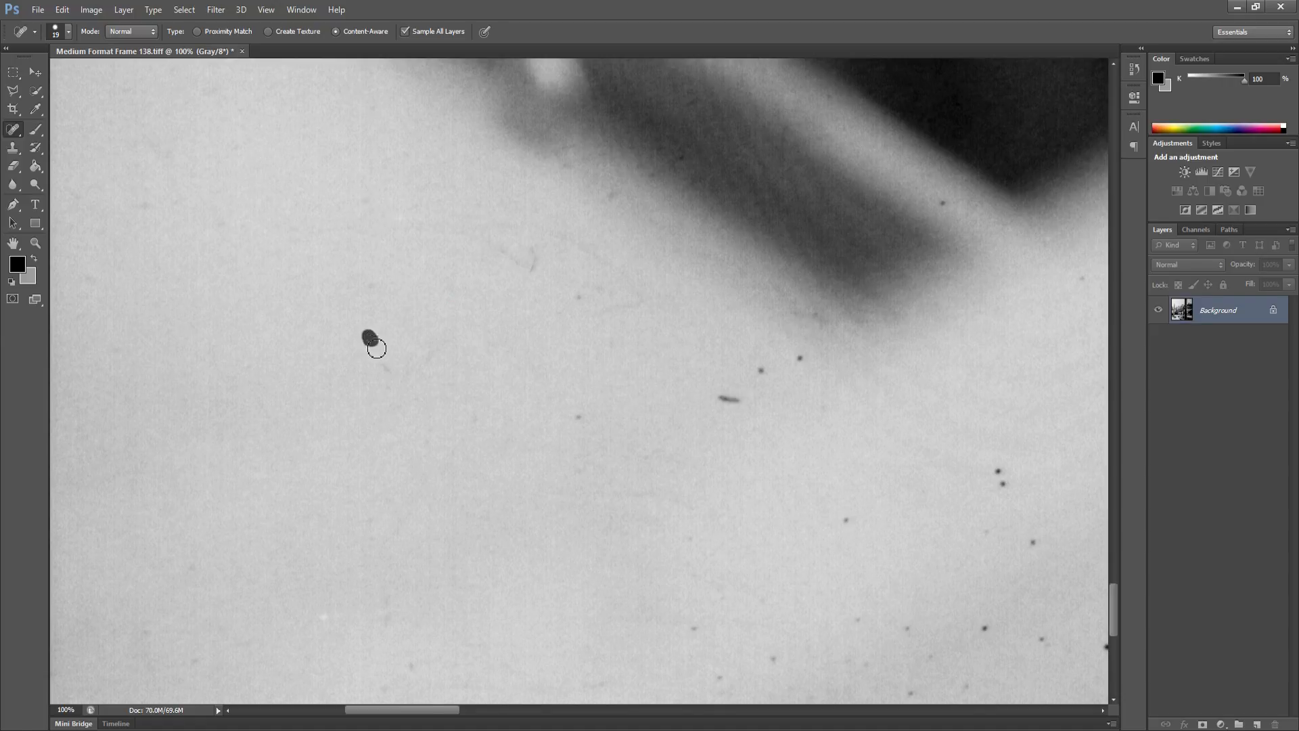
pyautogui.moveTo(377, 349); pyautogui.dragTo(414, 375)
pyautogui.click(582, 410)
pyautogui.moveTo(577, 291); pyautogui.dragTo(589, 299)
pyautogui.click(595, 285)
pyautogui.moveTo(525, 265); pyautogui.dragTo(539, 267)
# Heal the short dark dash with its two neighbouring specks and the faint spots farther left on the pale area
pyautogui.moveTo(716, 400)
pyautogui.mouseDown()
pyautogui.moveTo(746, 407)
pyautogui.moveTo(772, 371)
pyautogui.mouseUp()
pyautogui.moveTo(796, 360); pyautogui.dragTo(787, 382)
pyautogui.click(188, 570)
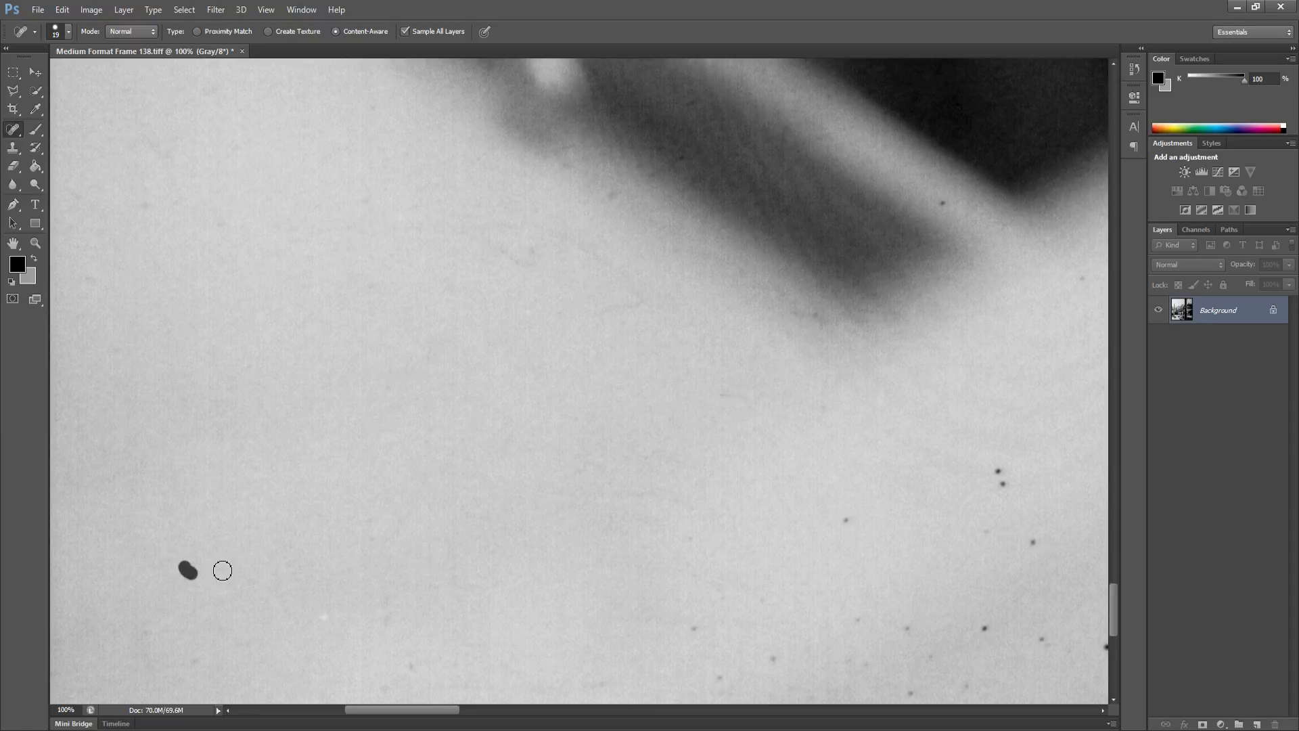
pyautogui.click(376, 518)
# Heal the dark specks scattered across the pale area below and to the right of the healed dash
pyautogui.moveTo(690, 626); pyautogui.dragTo(694, 631)
pyautogui.click(720, 676)
pyautogui.click(774, 659)
pyautogui.click(850, 523)
pyautogui.click(913, 632)
pyautogui.click(857, 621)
pyautogui.click(862, 662)
pyautogui.moveTo(908, 694); pyautogui.dragTo(918, 698)
pyautogui.click(929, 657)
pyautogui.click(965, 686)
pyautogui.click(983, 629)
# Heal the pair of black specks below the dark wedge tips and the specks trailing down beneath them
pyautogui.moveTo(904, 627)
pyautogui.mouseDown()
pyautogui.moveTo(702, 615)
pyautogui.moveTo(710, 582)
pyautogui.moveTo(734, 589)
pyautogui.mouseUp()
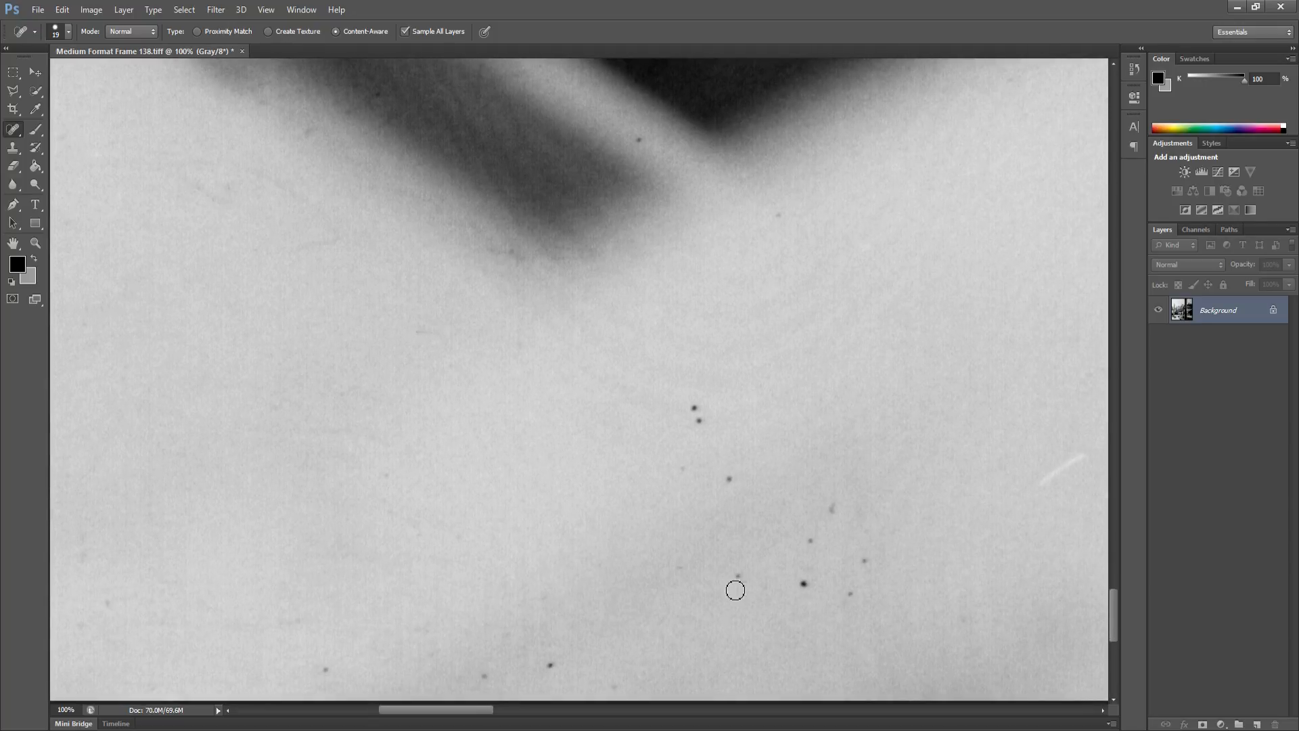
pyautogui.click(736, 575)
pyautogui.click(681, 567)
pyautogui.moveTo(726, 483)
pyautogui.mouseDown()
pyautogui.moveTo(698, 410)
pyautogui.moveTo(706, 461)
pyautogui.mouseUp()
pyautogui.click(694, 410)
pyautogui.click(700, 422)
# Heal the cluster of specks on the pale area left of the white scratch and the two specks near the dark wedge tips
pyautogui.click(831, 509)
pyautogui.moveTo(802, 542); pyautogui.dragTo(869, 571)
pyautogui.click(852, 597)
pyautogui.click(805, 586)
pyautogui.click(779, 216)
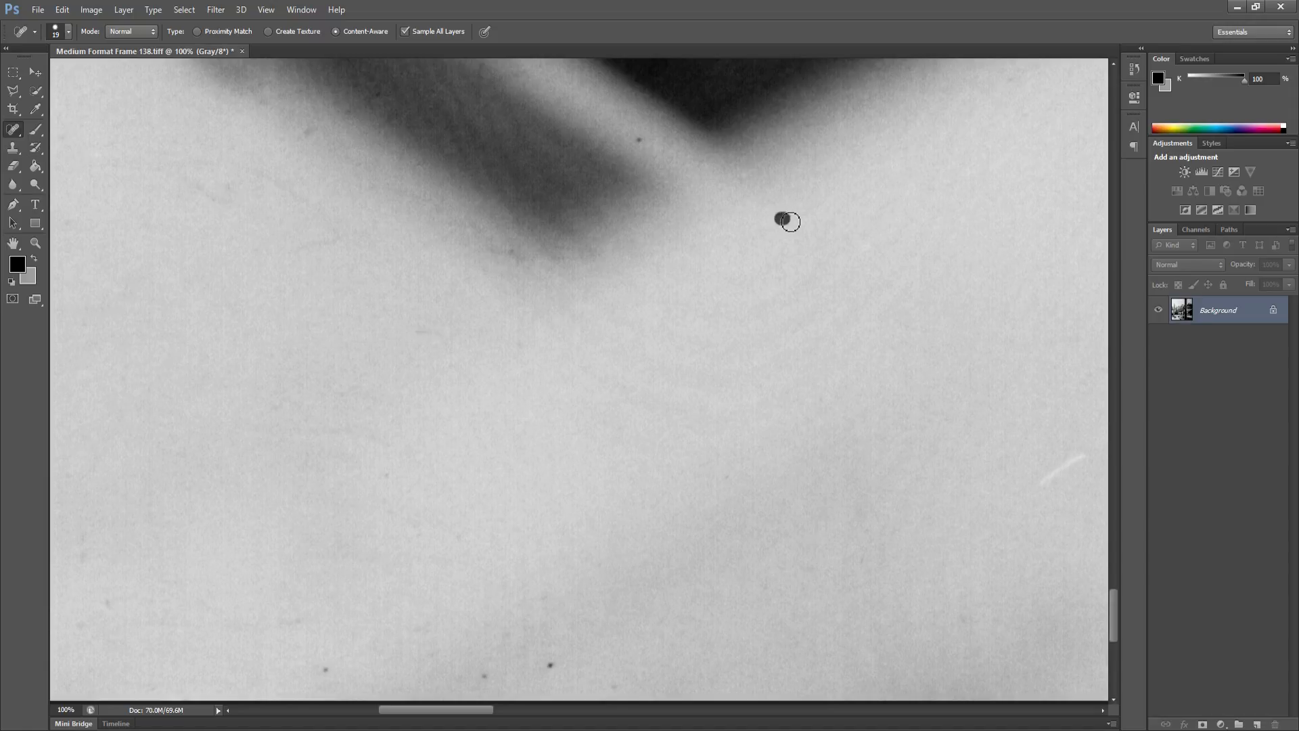
pyautogui.click(637, 138)
# Heal the faint specks in the photo's bottom-left corner area
pyautogui.moveTo(499, 459); pyautogui.dragTo(845, 384)
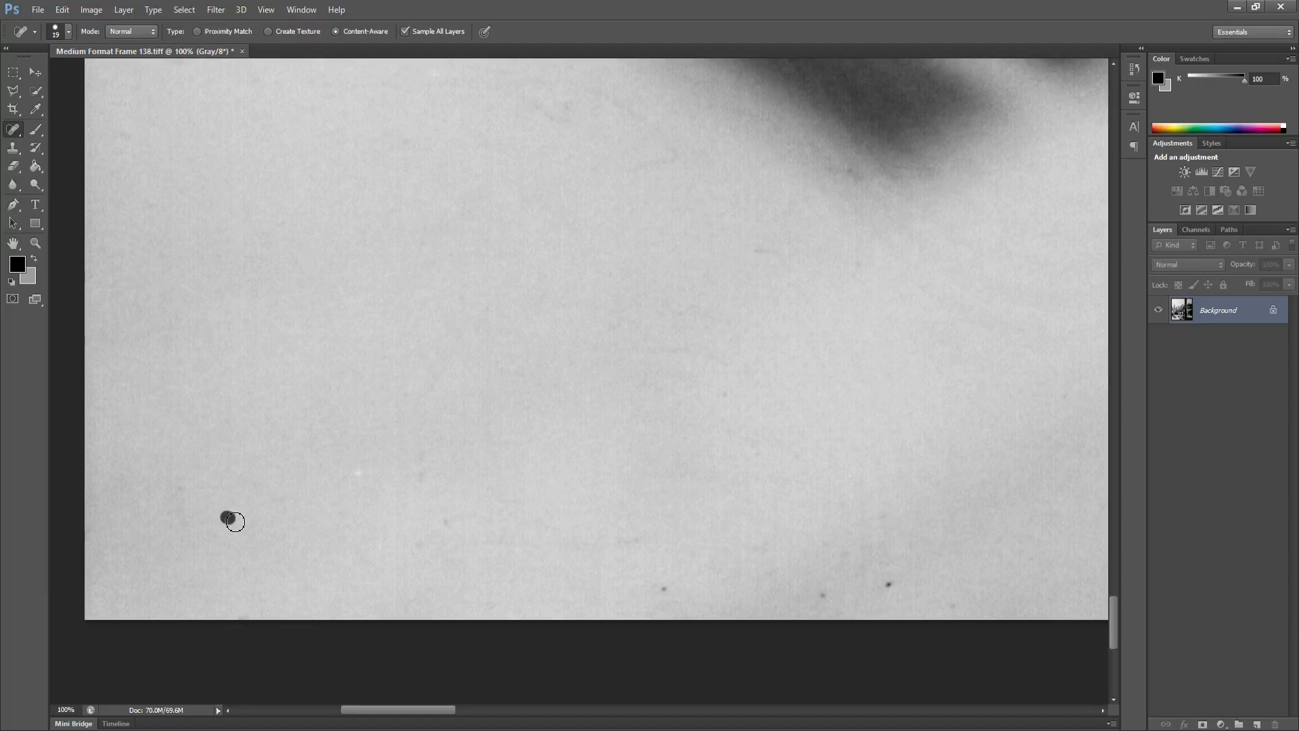
pyautogui.moveTo(228, 449); pyautogui.dragTo(230, 458)
pyautogui.click(184, 493)
pyautogui.moveTo(421, 535); pyautogui.dragTo(421, 548)
pyautogui.click(447, 523)
pyautogui.click(420, 457)
pyautogui.click(421, 475)
# Heal the dark specks along the photo's bottom edge below the dark wedge
pyautogui.moveTo(809, 592)
pyautogui.mouseDown()
pyautogui.moveTo(833, 602)
pyautogui.moveTo(891, 584)
pyautogui.mouseUp()
pyautogui.moveTo(945, 616)
pyautogui.mouseDown()
pyautogui.moveTo(959, 612)
pyautogui.moveTo(917, 592)
pyautogui.moveTo(698, 584)
pyautogui.mouseUp()
pyautogui.moveTo(841, 593); pyautogui.dragTo(604, 602)
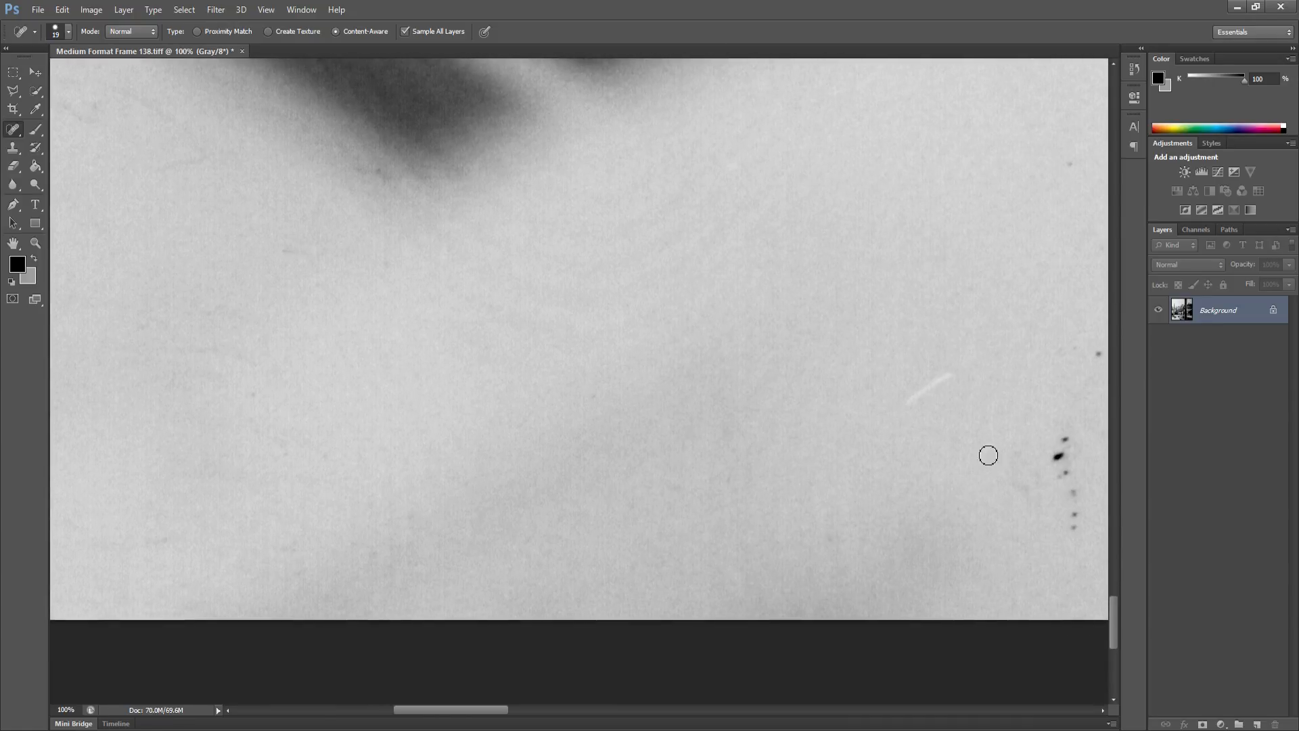
# Heal the vertical row of black specks right of the white scratch and the group of specks beyond it
pyautogui.moveTo(837, 468); pyautogui.dragTo(681, 458)
pyautogui.moveTo(889, 463); pyautogui.dragTo(796, 459)
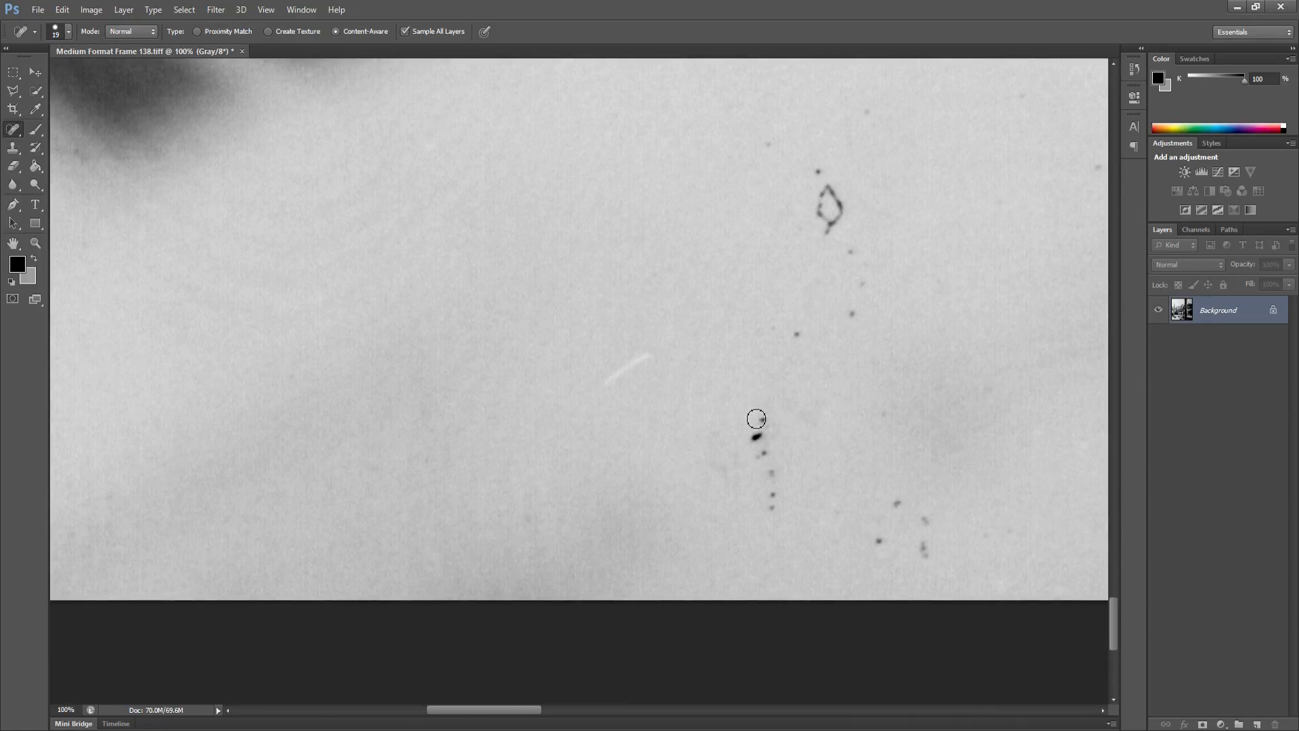
pyautogui.moveTo(756, 419); pyautogui.dragTo(776, 499)
pyautogui.moveTo(773, 513); pyautogui.dragTo(774, 515)
pyautogui.moveTo(898, 502)
pyautogui.mouseDown()
pyautogui.moveTo(880, 542)
pyautogui.moveTo(936, 535)
pyautogui.mouseUp()
pyautogui.moveTo(922, 550); pyautogui.dragTo(925, 556)
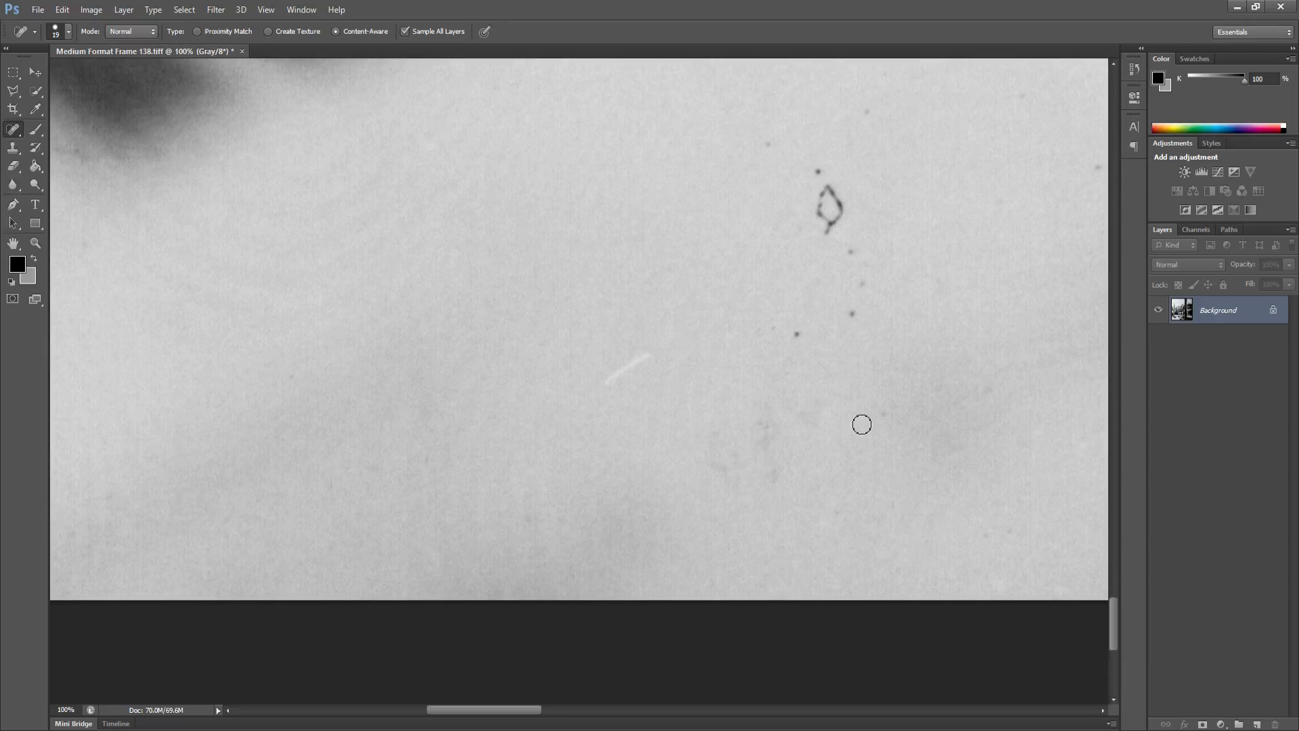
# Heal the diamond-shaped black hair and the specks above and below it
pyautogui.moveTo(798, 333)
pyautogui.mouseDown()
pyautogui.moveTo(853, 315)
pyautogui.moveTo(860, 262)
pyautogui.mouseUp()
pyautogui.moveTo(824, 177); pyautogui.dragTo(837, 227)
pyautogui.click(768, 144)
pyautogui.click(827, 182)
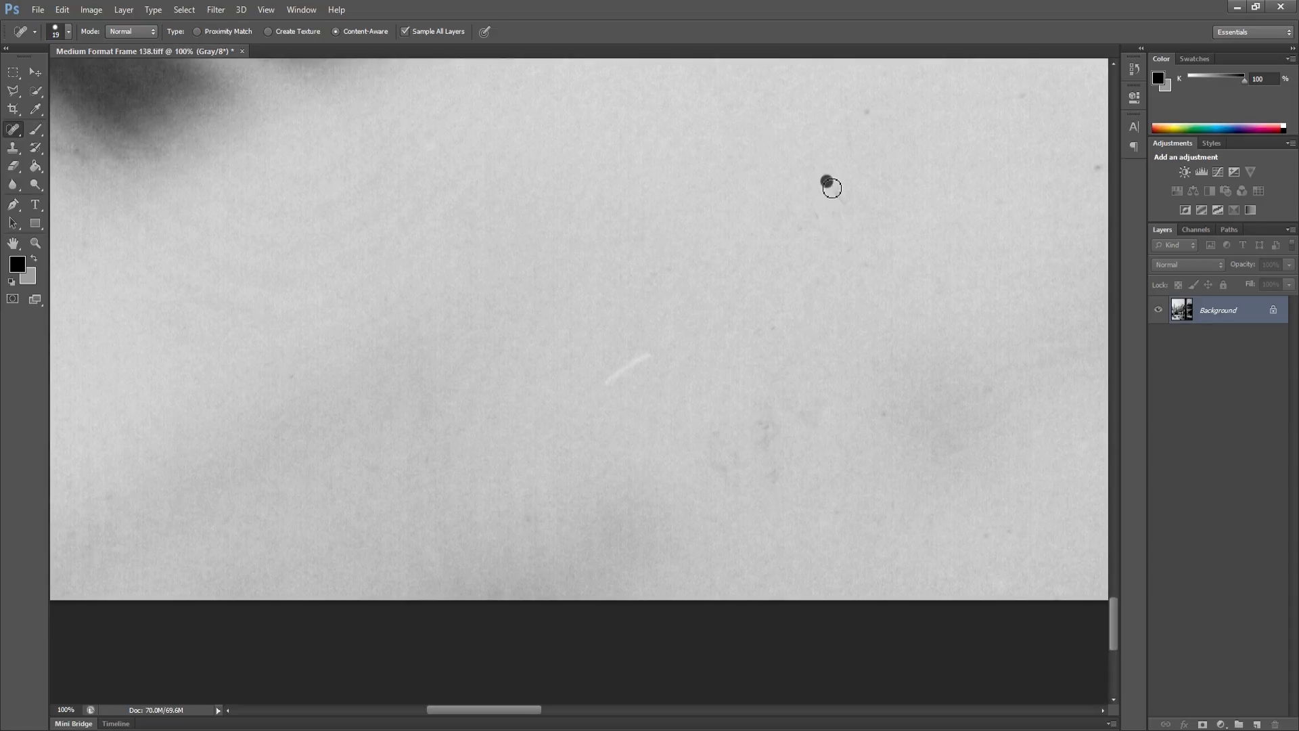
pyautogui.moveTo(873, 103); pyautogui.dragTo(872, 125)
pyautogui.moveTo(848, 126); pyautogui.dragTo(856, 160)
# Heal the faint leftover marks where the vertical row of black specks was
pyautogui.moveTo(714, 452)
pyautogui.mouseDown()
pyautogui.moveTo(713, 439)
pyautogui.moveTo(708, 470)
pyautogui.moveTo(741, 481)
pyautogui.mouseUp()
pyautogui.moveTo(735, 461)
pyautogui.mouseDown()
pyautogui.moveTo(777, 479)
pyautogui.moveTo(772, 413)
pyautogui.mouseUp()
pyautogui.click(774, 473)
# Heal the grey specks on the pale area between the white scratch and the dark diagonal stripe
pyautogui.moveTo(809, 455); pyautogui.dragTo(593, 468)
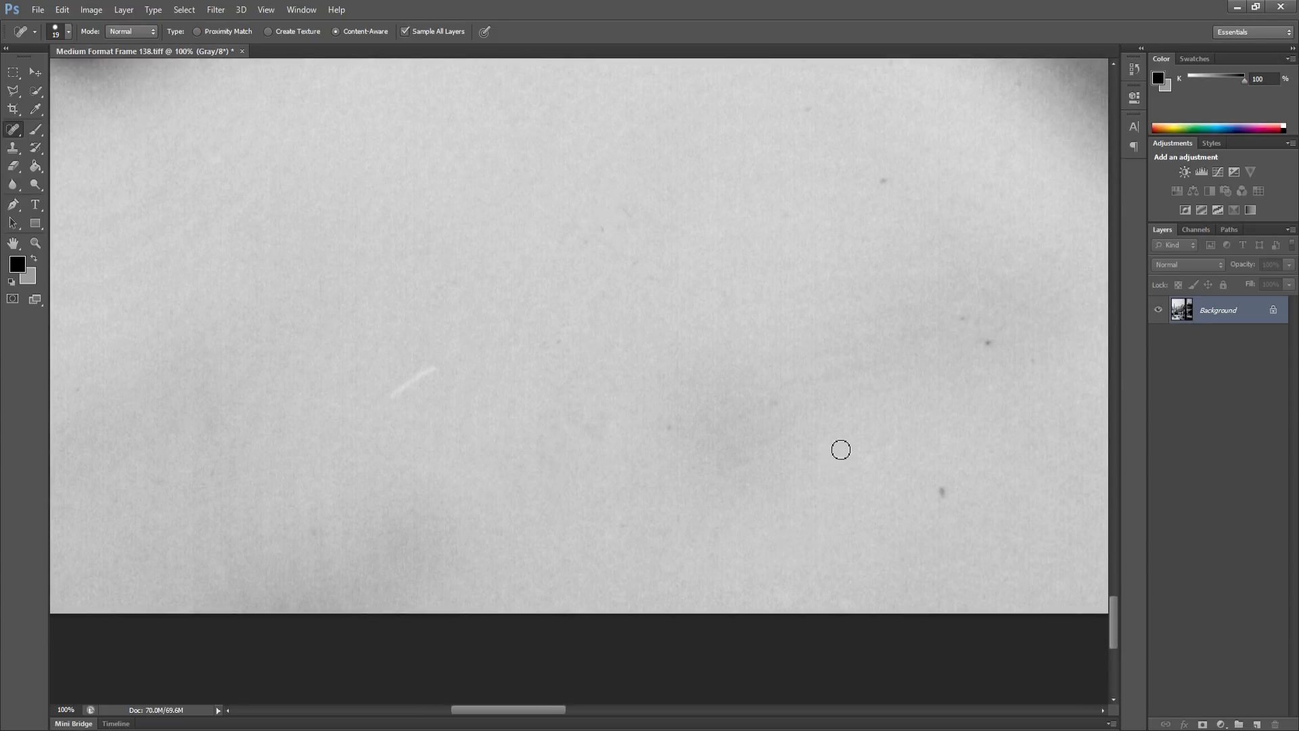
pyautogui.moveTo(936, 488)
pyautogui.mouseDown()
pyautogui.moveTo(888, 470)
pyautogui.moveTo(712, 495)
pyautogui.mouseUp()
pyautogui.moveTo(790, 365); pyautogui.dragTo(789, 365)
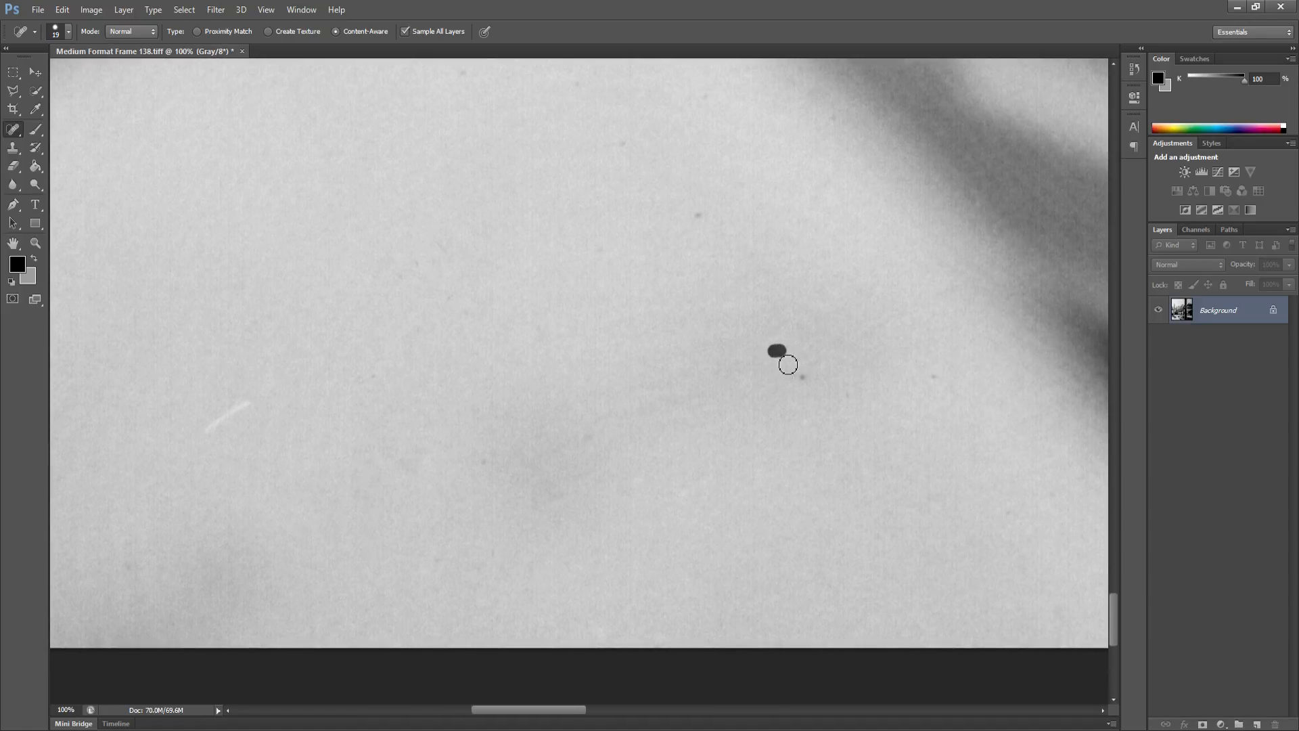
pyautogui.click(696, 214)
pyautogui.click(617, 148)
pyautogui.click(652, 203)
pyautogui.click(709, 102)
pyautogui.click(570, 88)
pyautogui.click(467, 72)
# Heal the two specks beside the lower black wedge and the black speck at its tip
pyautogui.moveTo(649, 305); pyautogui.dragTo(552, 284)
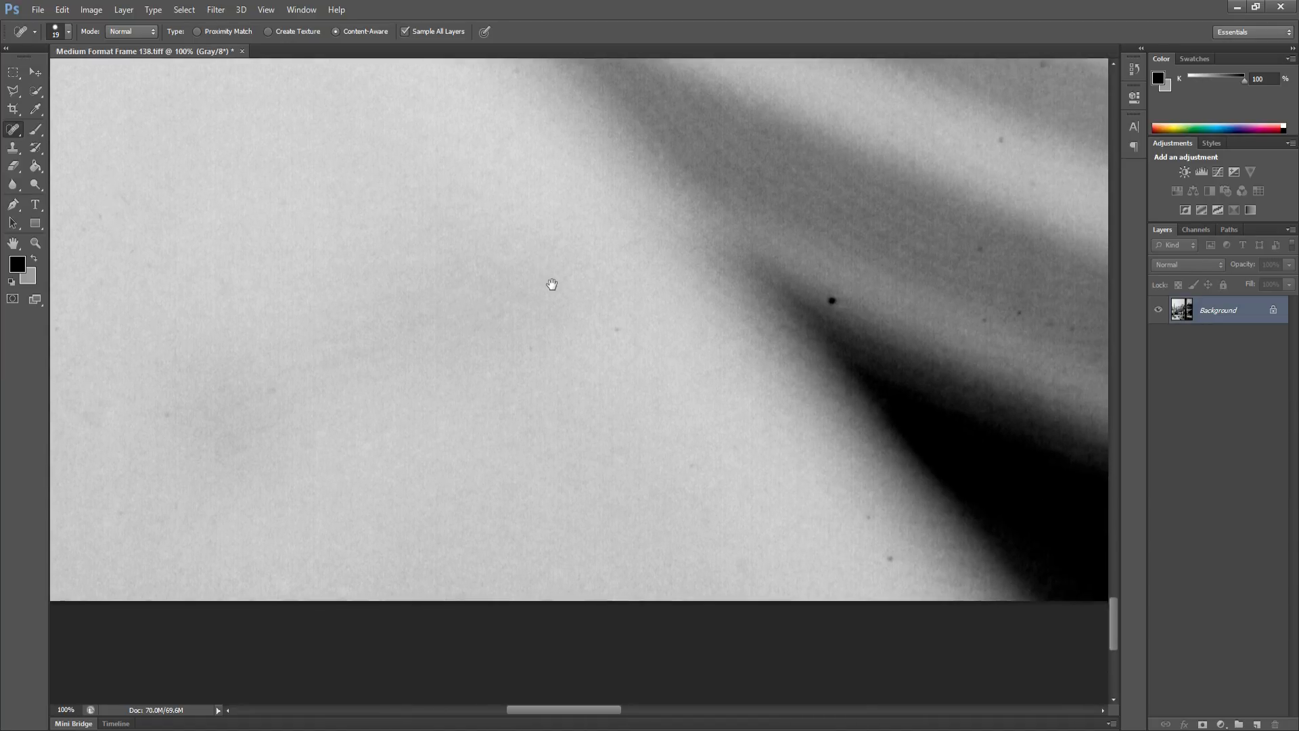
pyautogui.click(869, 518)
pyautogui.click(890, 558)
pyautogui.click(836, 305)
# Heal the small dark specks on the grey stripe directly above the lower black wedge
pyautogui.moveTo(850, 334)
pyautogui.mouseDown()
pyautogui.moveTo(748, 310)
pyautogui.moveTo(717, 333)
pyautogui.mouseUp()
pyautogui.moveTo(736, 479); pyautogui.dragTo(599, 509)
pyautogui.click(821, 452)
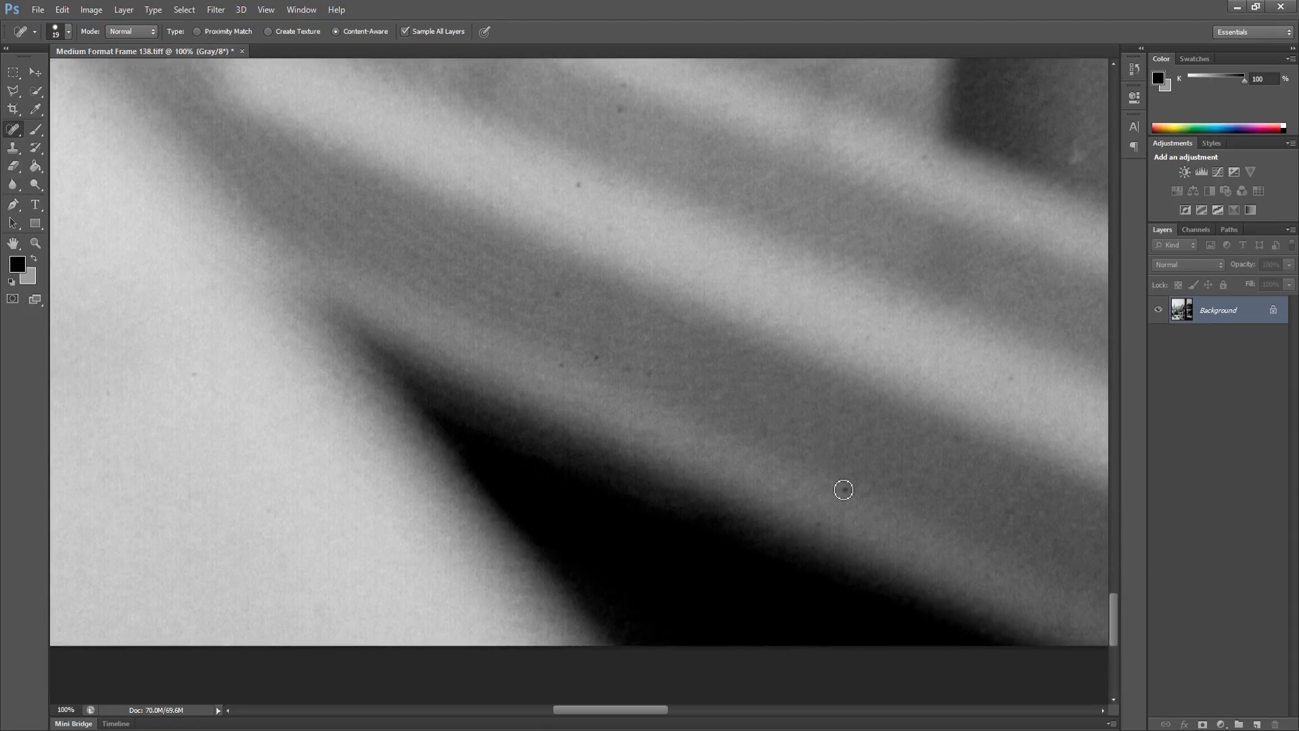
pyautogui.click(651, 370)
pyautogui.click(597, 362)
pyautogui.click(568, 369)
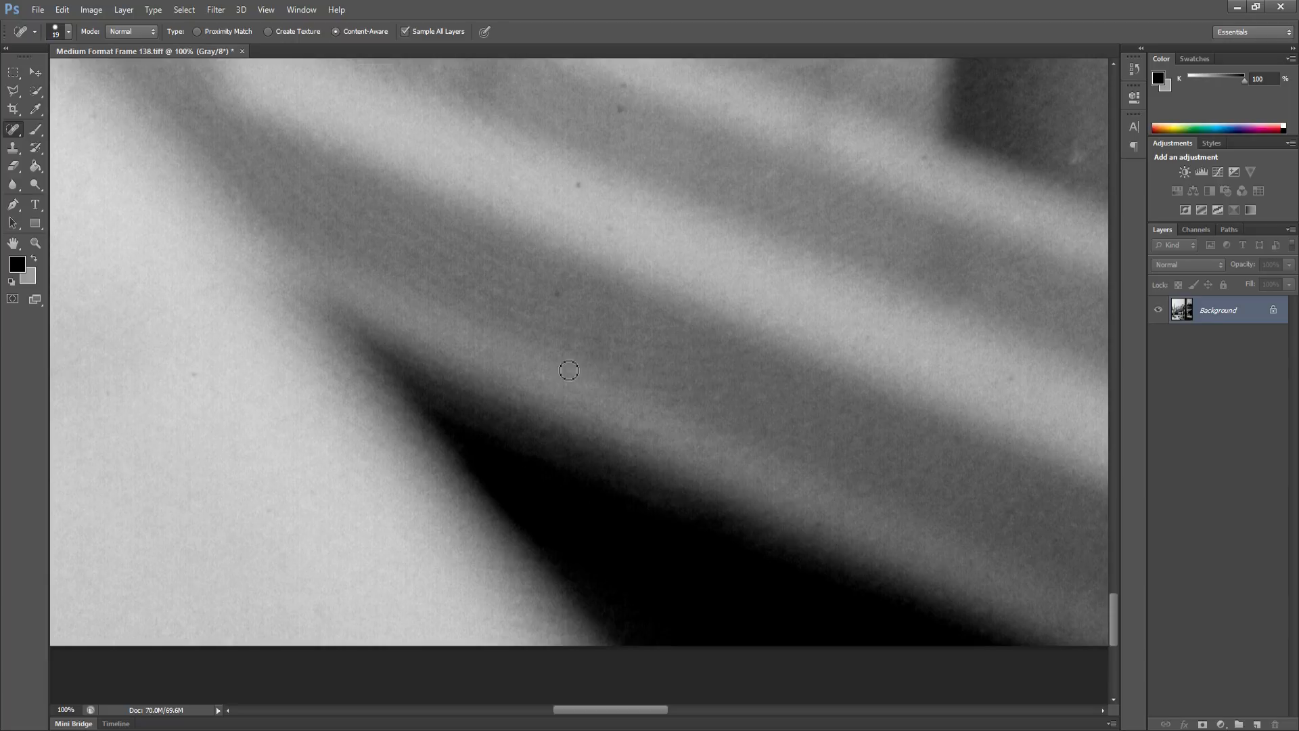
# Heal the specks higher up across the grey and light diagonal stripes
pyautogui.click(552, 289)
pyautogui.click(580, 185)
pyautogui.click(623, 109)
pyautogui.click(622, 88)
# Heal the black speck on the wide light stripe and the speck on the grey stripe above it
pyautogui.moveTo(707, 309); pyautogui.dragTo(548, 368)
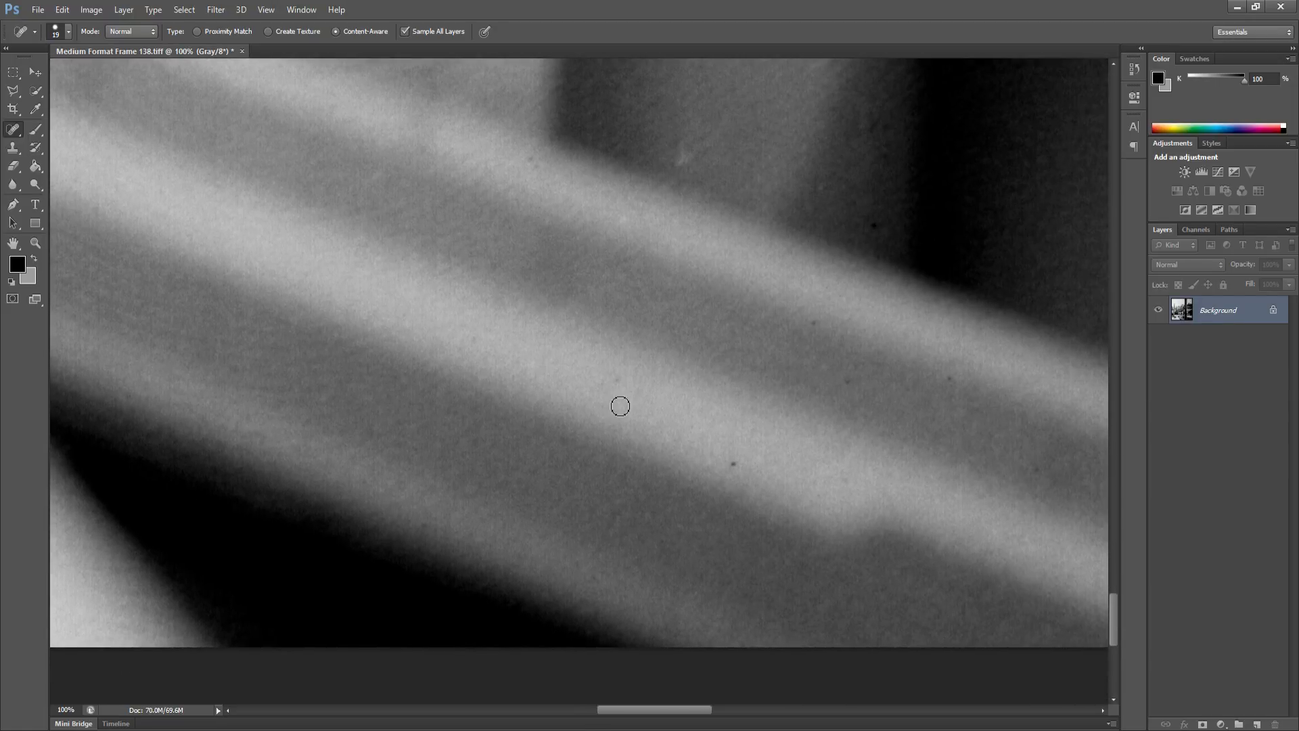
pyautogui.click(735, 462)
pyautogui.moveTo(811, 324); pyautogui.dragTo(814, 327)
# Heal the speck on the grey stripe, the small black specks and the large black spot on the dark grey panel
pyautogui.moveTo(883, 420)
pyautogui.mouseDown()
pyautogui.moveTo(731, 400)
pyautogui.moveTo(679, 406)
pyautogui.moveTo(657, 440)
pyautogui.mouseUp()
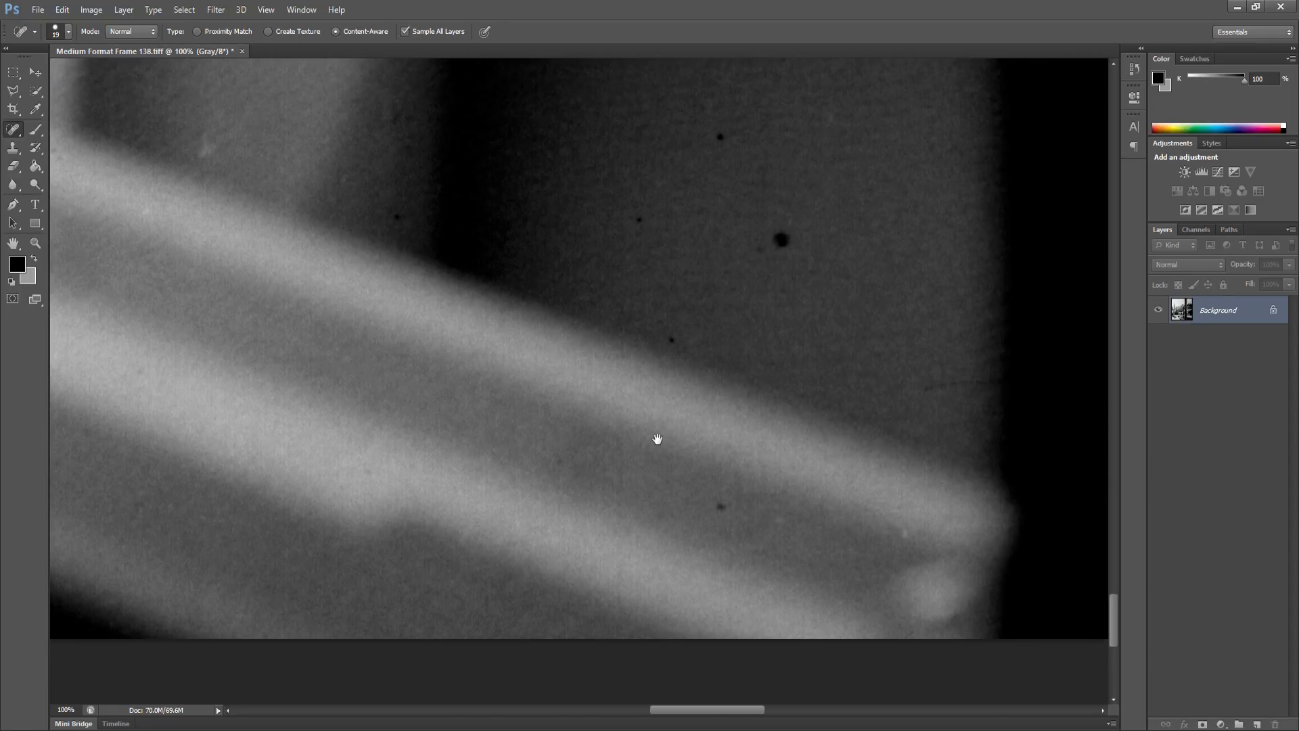
pyautogui.click(720, 513)
pyautogui.click(672, 340)
pyautogui.click(647, 222)
pyautogui.click(722, 137)
pyautogui.moveTo(777, 231)
pyautogui.mouseDown()
pyautogui.moveTo(795, 241)
pyautogui.moveTo(600, 291)
pyautogui.moveTo(474, 291)
pyautogui.mouseUp()
# Heal the black speck at the photo's bottom edge in the dark grey area
pyautogui.moveTo(900, 366); pyautogui.dragTo(632, 349)
pyautogui.moveTo(914, 396); pyautogui.dragTo(640, 372)
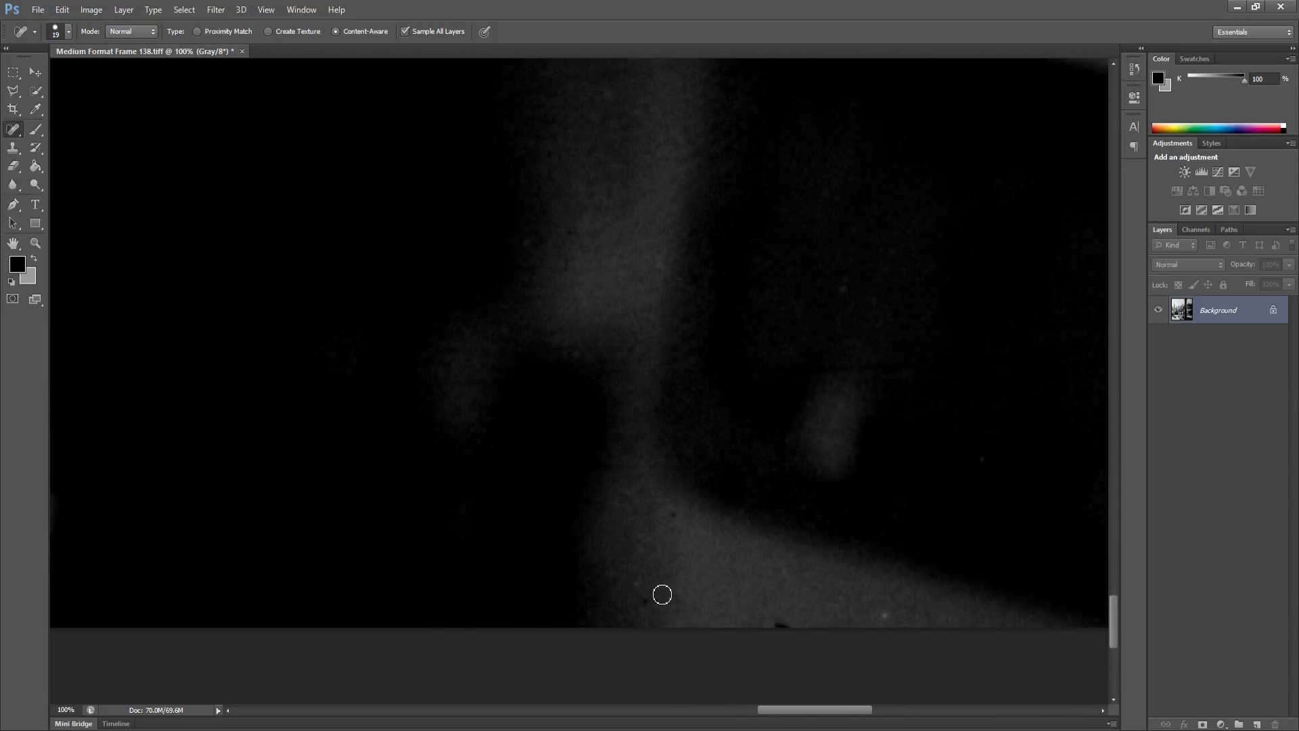
pyautogui.click(784, 621)
# Check the remaining dark bottom-right part of the photo for dust and view the whole cleaned photo
pyautogui.moveTo(769, 512)
pyautogui.mouseDown()
pyautogui.moveTo(450, 489)
pyautogui.moveTo(503, 522)
pyautogui.mouseUp()
pyautogui.moveTo(734, 523); pyautogui.dragTo(459, 523)
pyautogui.moveTo(785, 527); pyautogui.dragTo(433, 523)
pyautogui.moveTo(670, 467); pyautogui.dragTo(713, 566)
pyautogui.moveTo(623, 430); pyautogui.dragTo(825, 396)
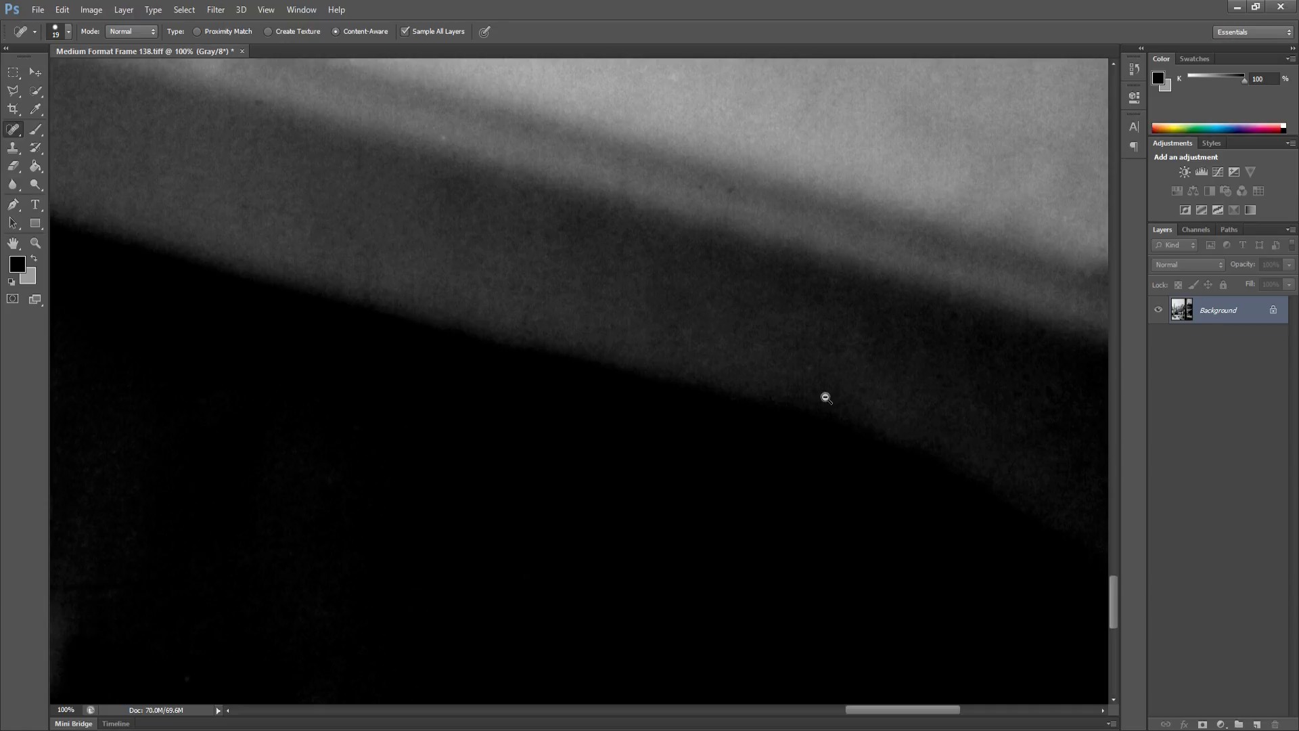
pyautogui.hotkey('ctrl', '0')
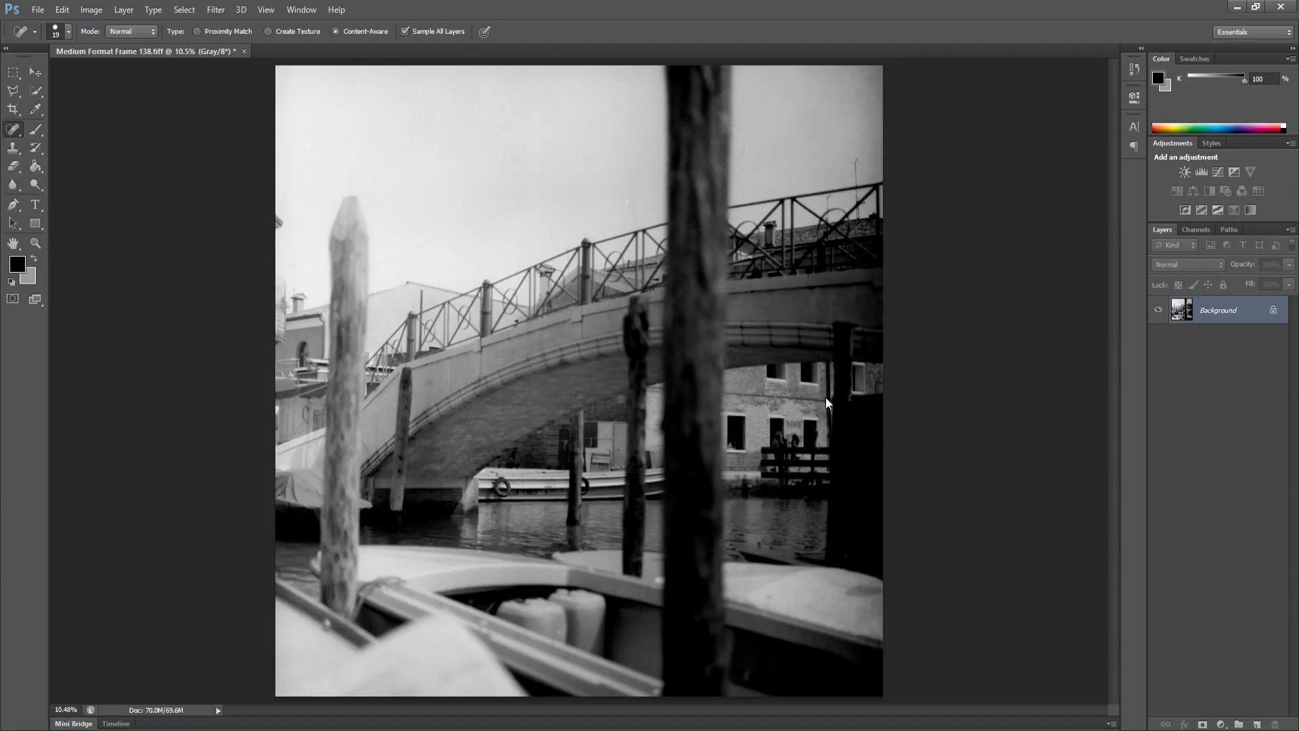
pyautogui.click(807, 366)
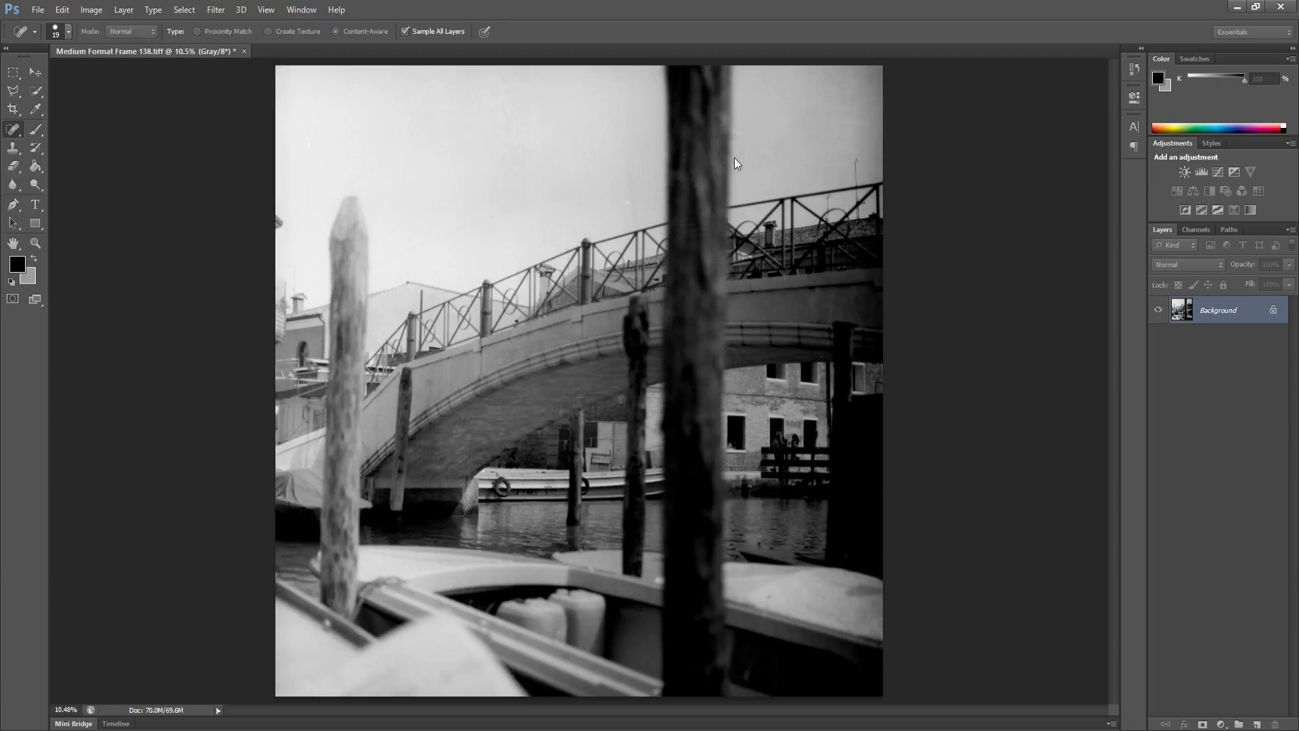